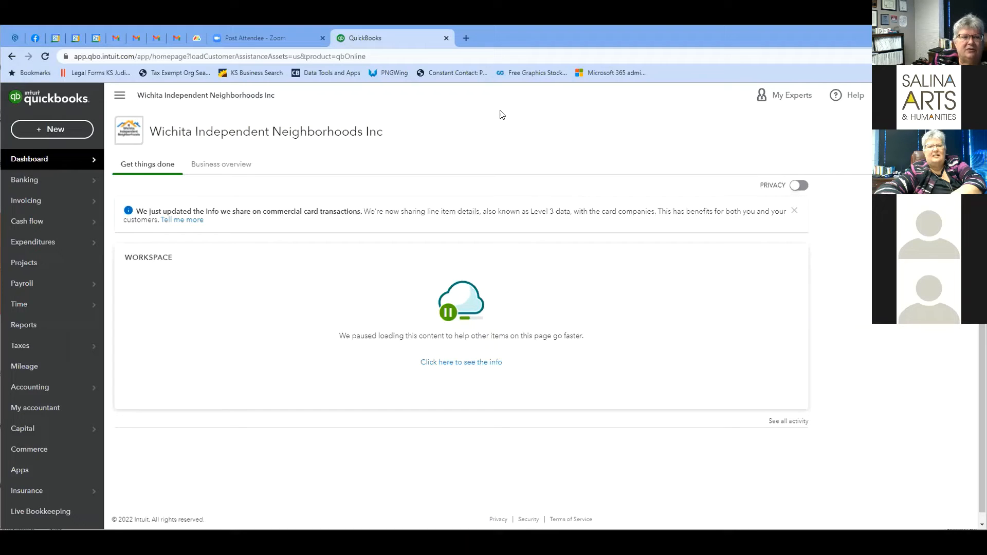
Step: Open the gear menu listing Your Company, Lists, Tools and Profile options
left_click(47, 269)
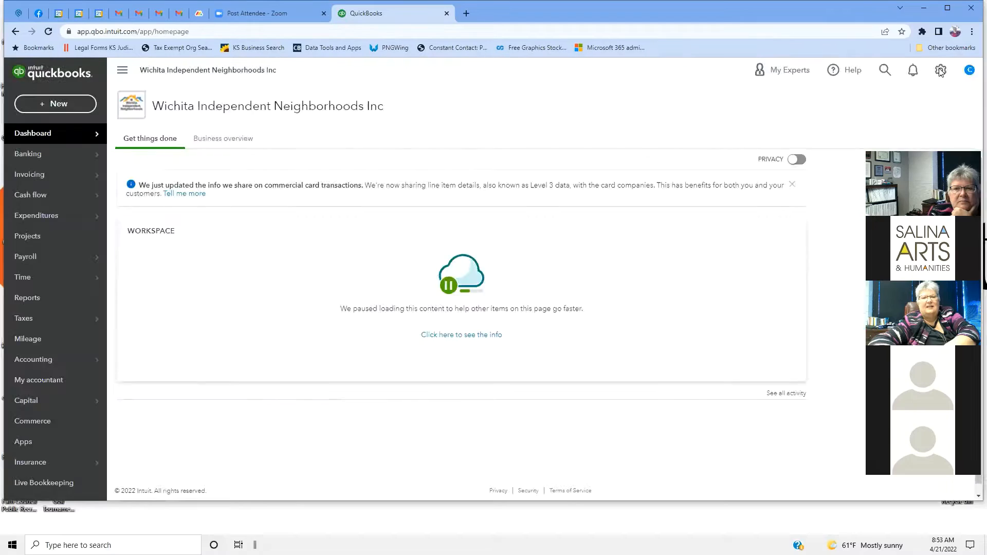
left_click(937, 95)
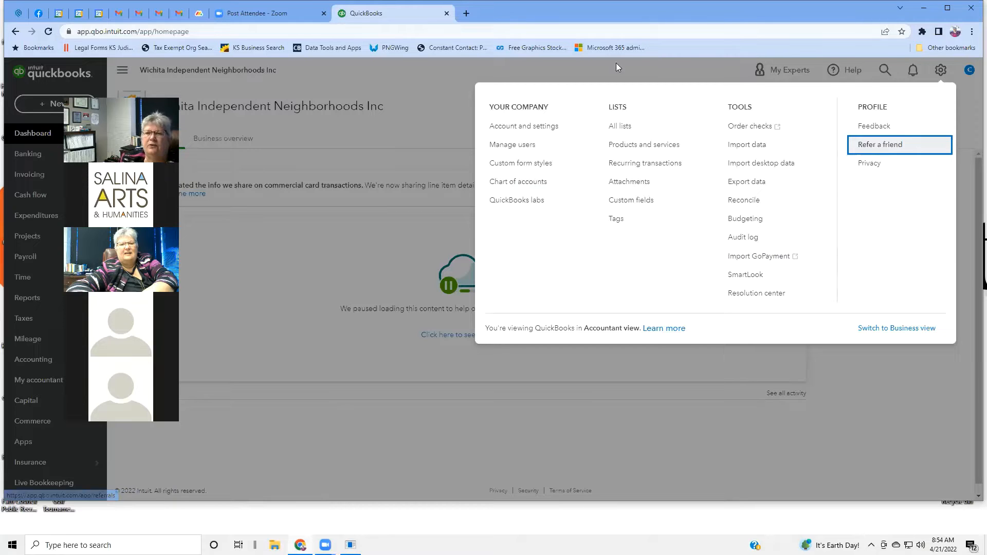
Step: Go to Account and Settings and open the Company name section for editing
left_click(504, 131)
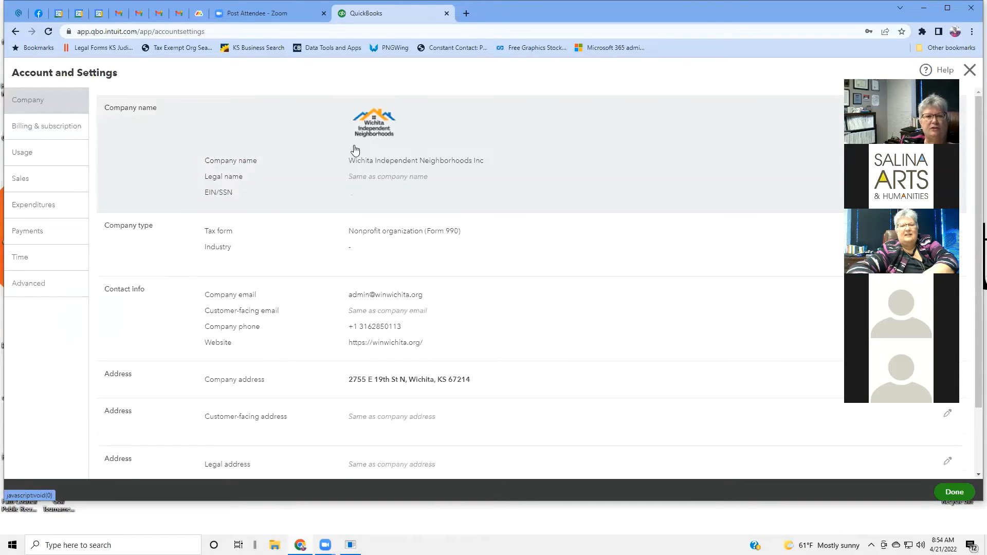
left_click(407, 161)
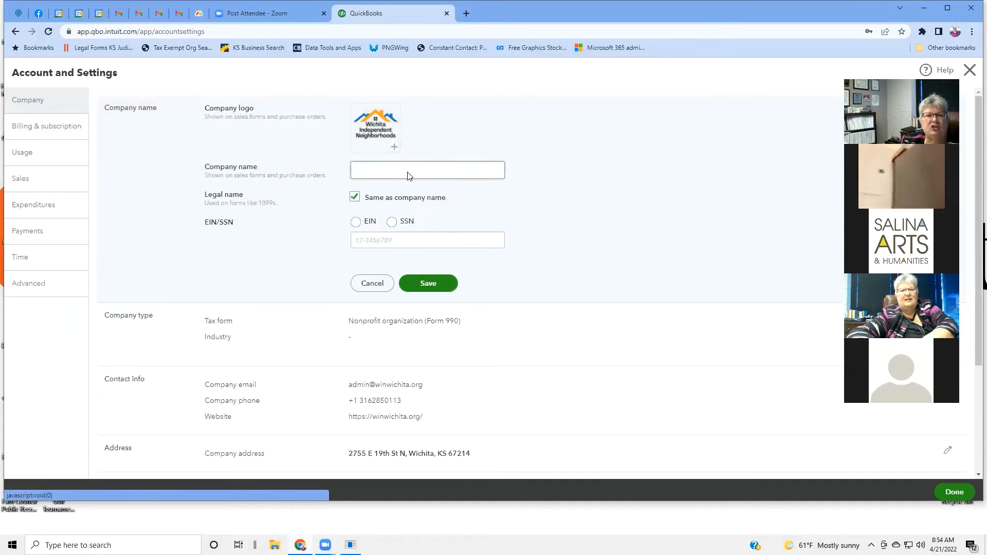
left_click(408, 172)
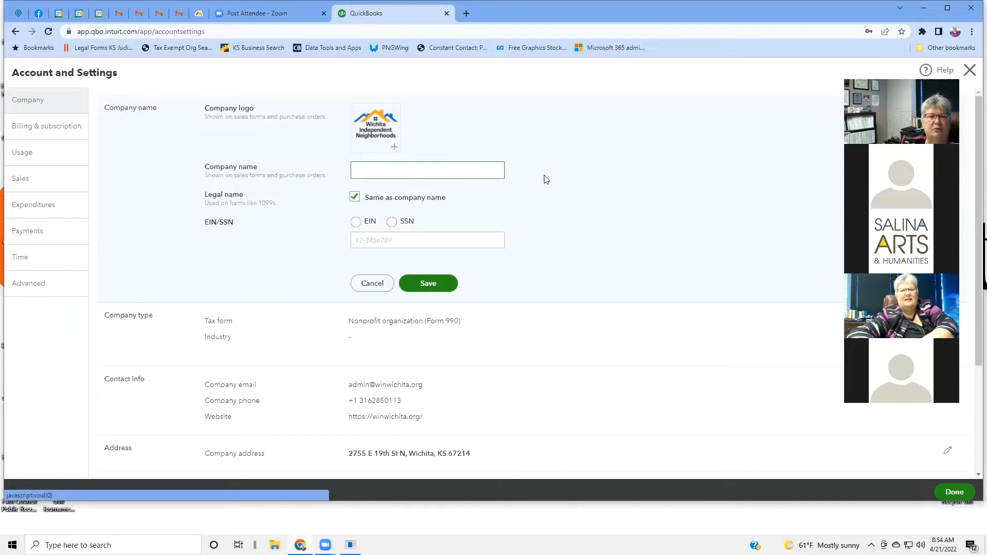
scroll(546, 179, "down", 2)
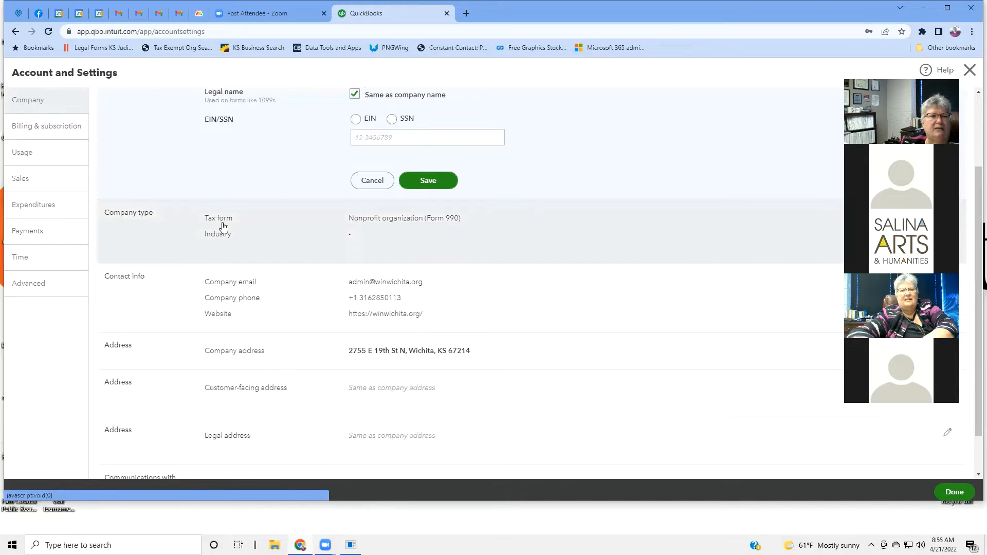
Step: Open Company type to review the Nonprofit organization (Form 990) tax form and blank Industry
left_click(224, 227)
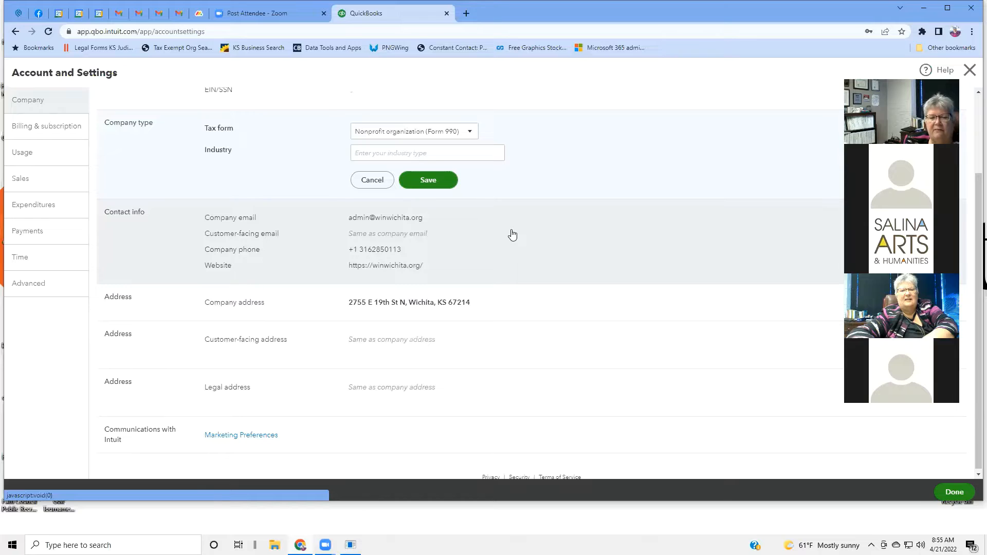
scroll(513, 235, "down", 1)
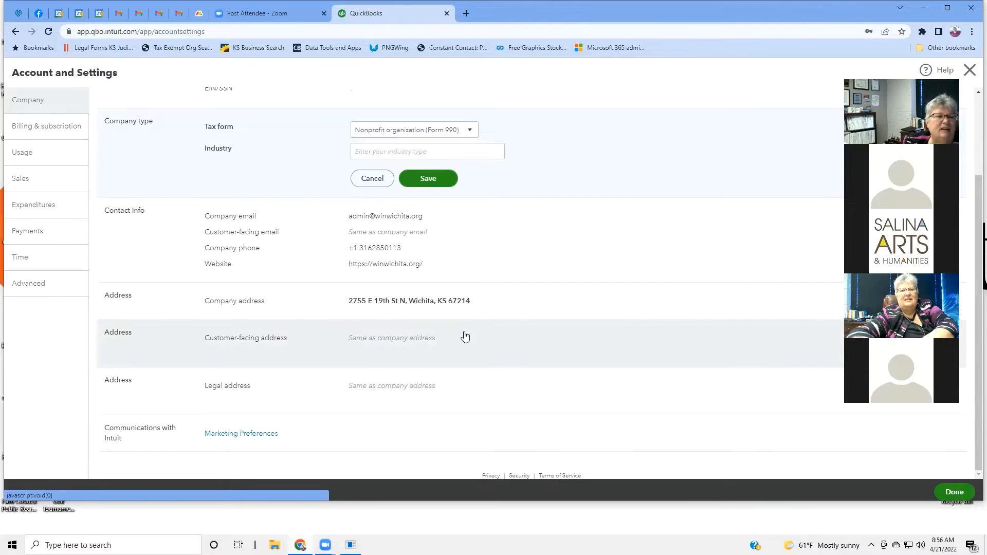
scroll(449, 320, "up", 1)
scroll(451, 319, "down", 1)
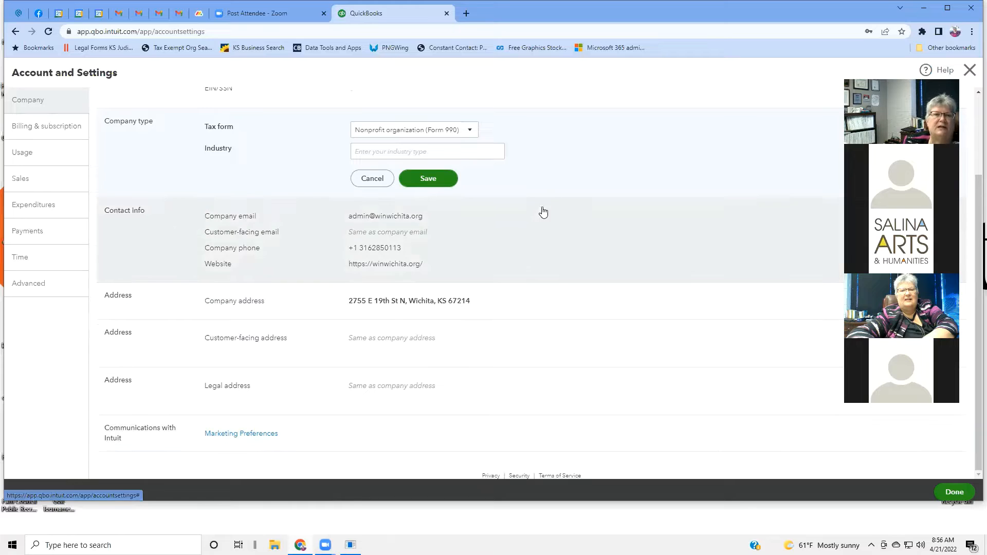
scroll(554, 194, "up", 2)
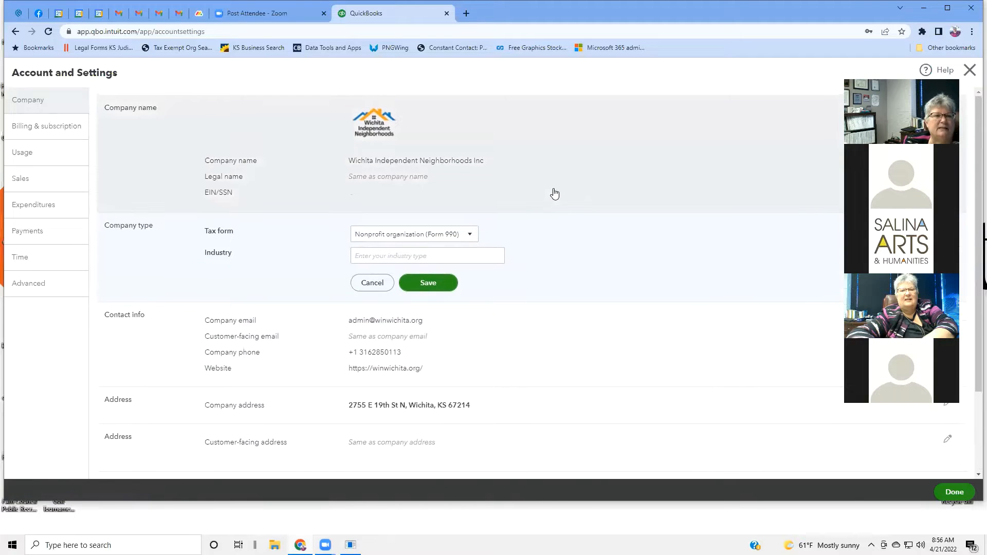
Step: Check the Tax form choices without changing them, then view the QuickBooks Plus TechSoup billing settings
scroll(555, 194, "down", 2)
scroll(553, 192, "up", 2)
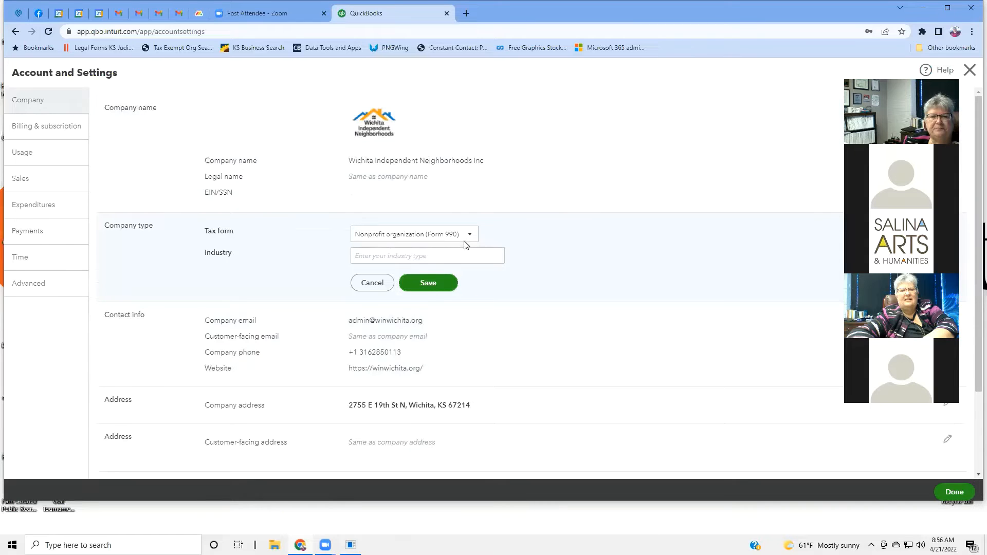
left_click(470, 236)
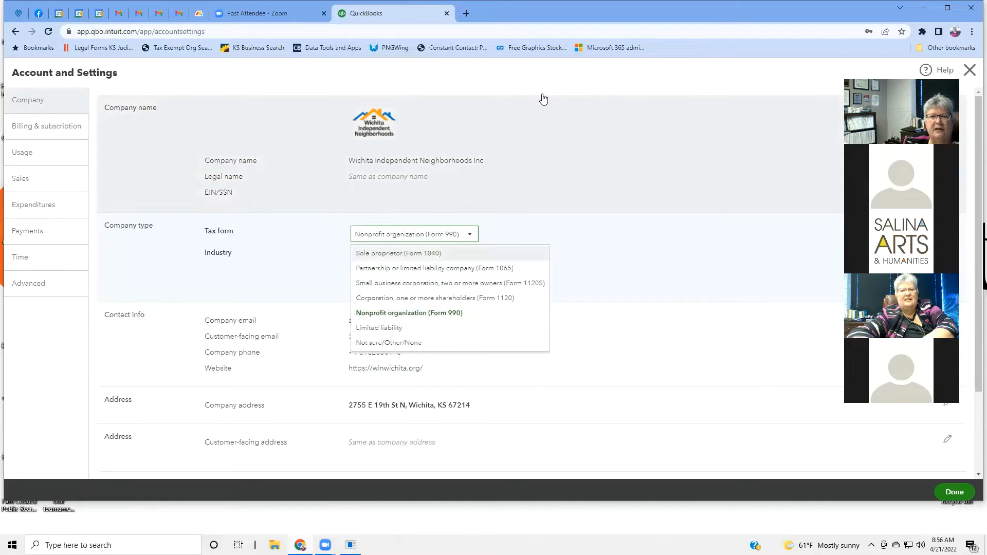
left_click(555, 81)
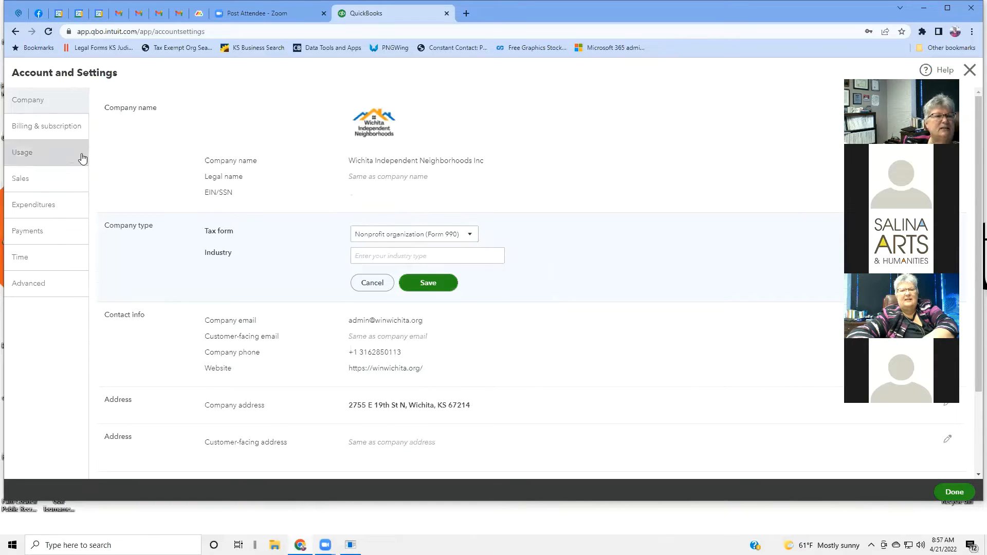
left_click(59, 131)
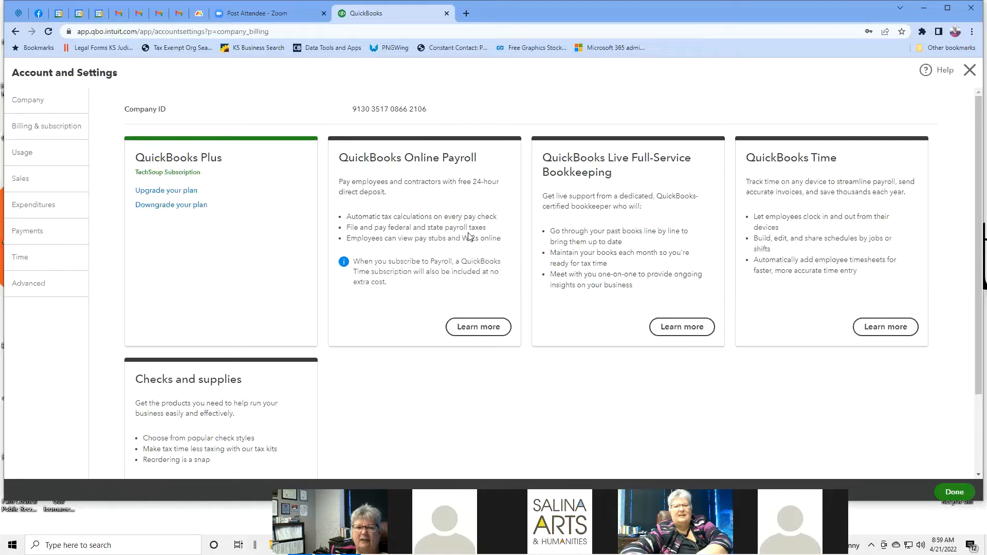
Step: View the Usage limits, then the Manage users list of billable users out of 5 allowed
scroll(541, 396, "down", 2)
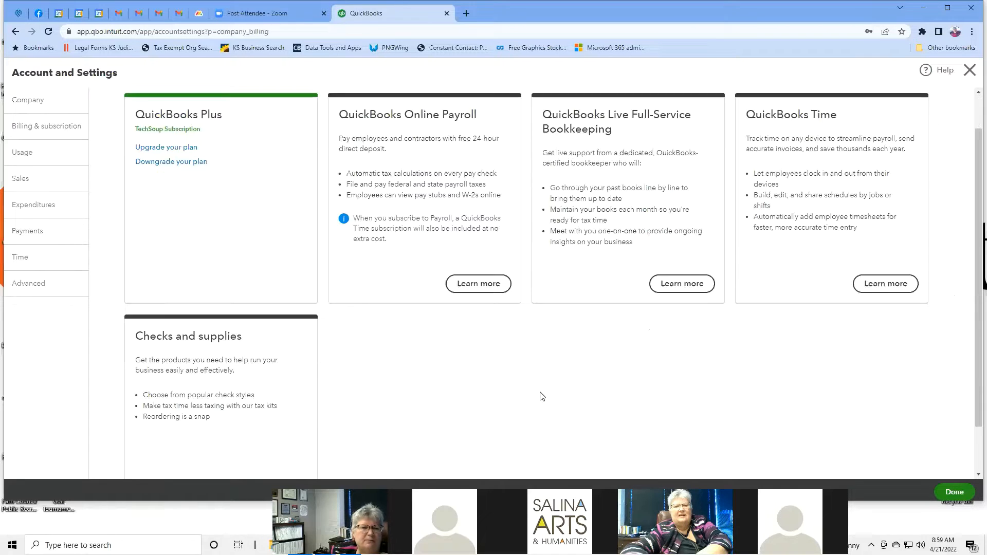
scroll(541, 395, "down", 2)
scroll(554, 357, "up", 4)
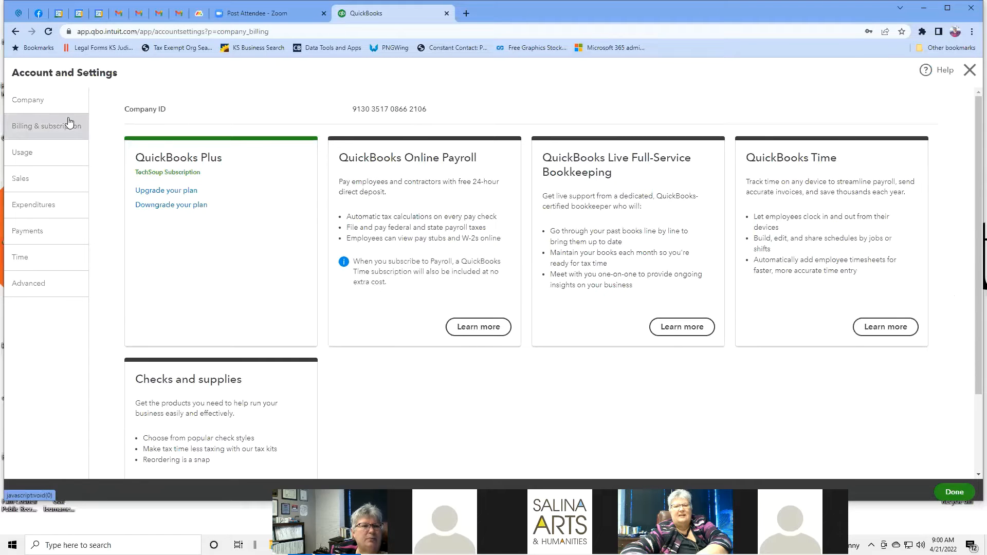
left_click(54, 153)
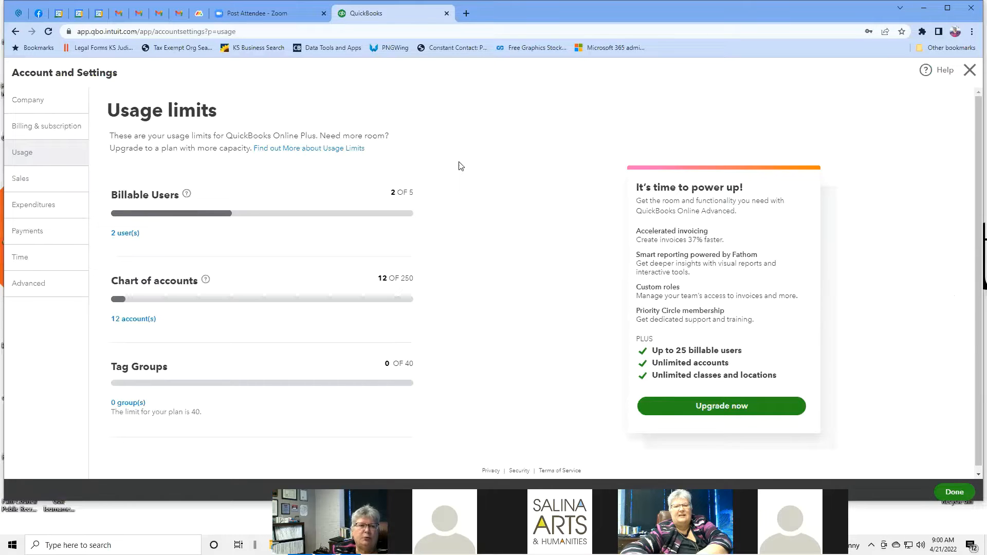
left_click(124, 234)
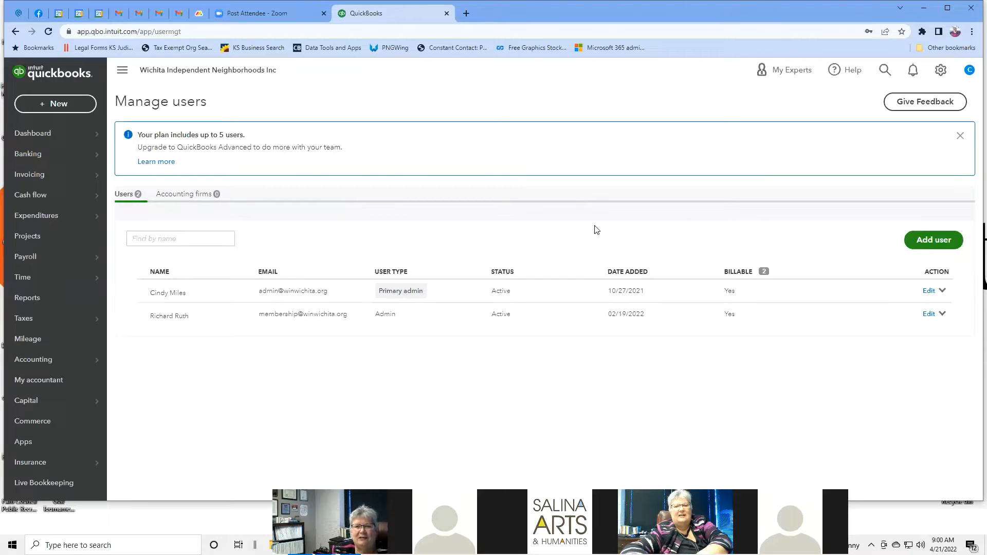
left_click(16, 32)
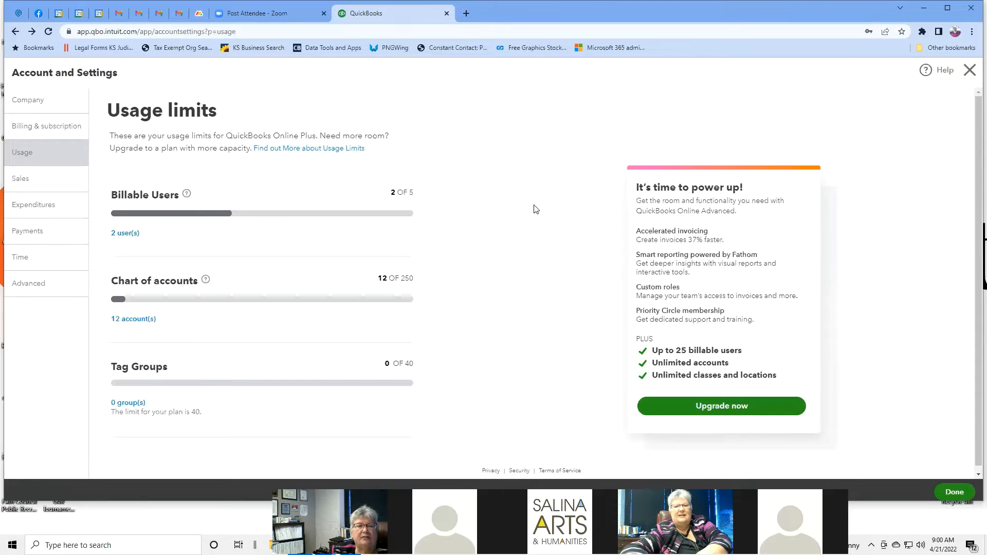
scroll(533, 209, "down", 1)
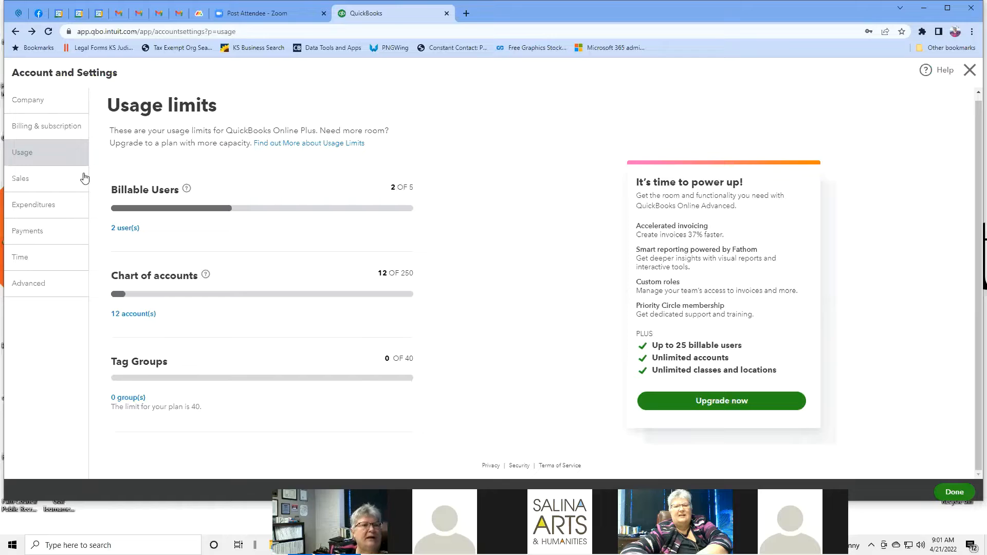
Step: Switch to the Sales section of Account and Settings
left_click(63, 178)
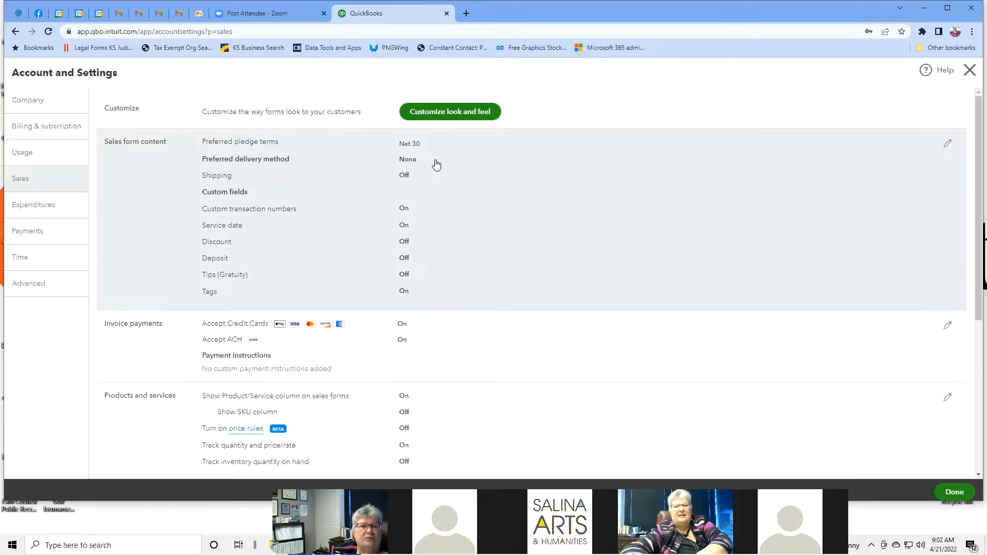
left_click(405, 175)
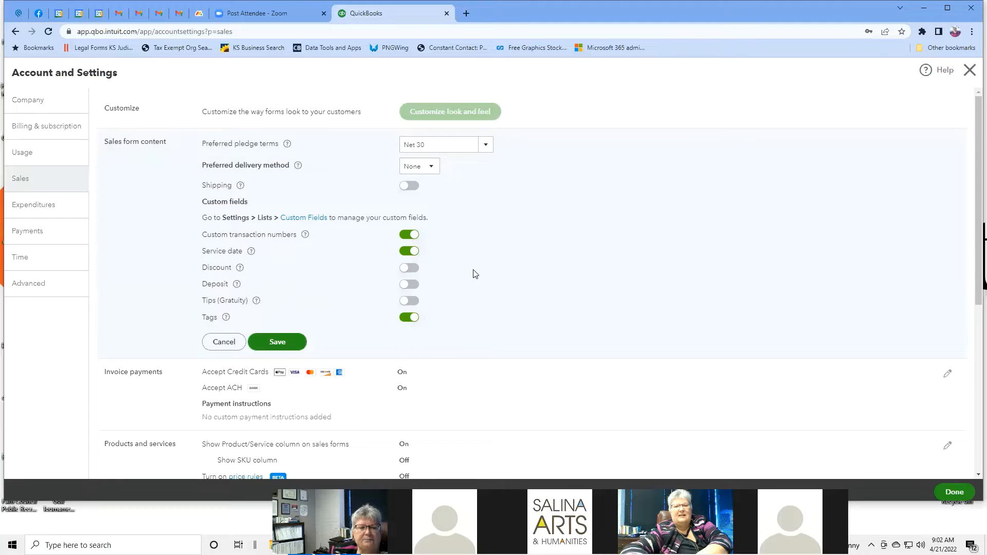
scroll(475, 273, "down", 1)
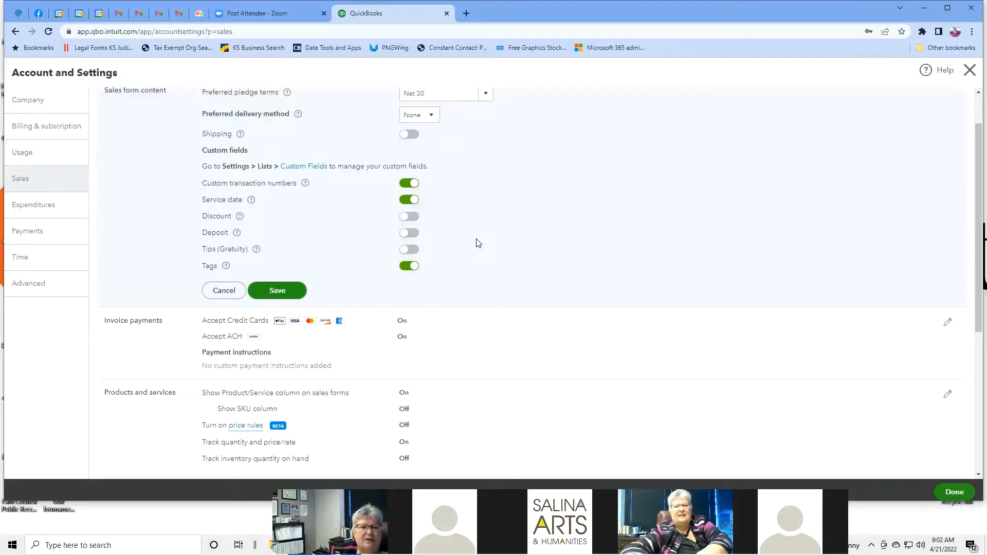
scroll(476, 242, "down", 2)
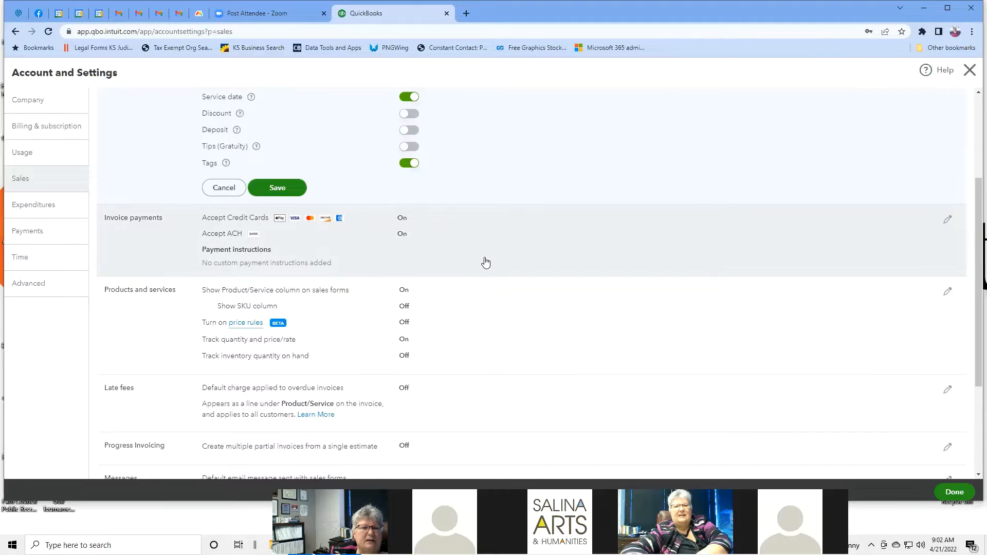
Step: Open Invoice payments editing to review accepted cards, ACH and payment instructions, scrolling down to Statements
left_click(431, 249)
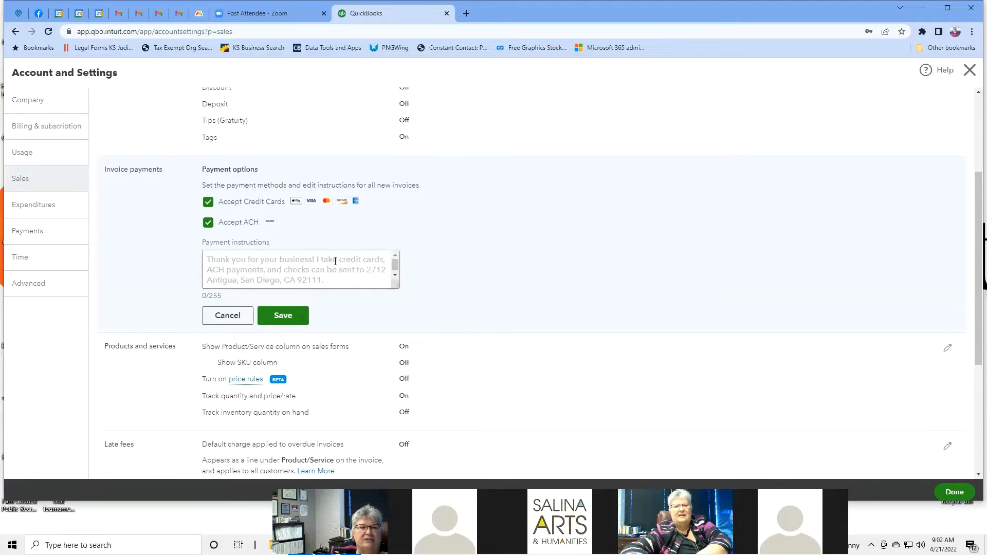
scroll(501, 240, "down", 3)
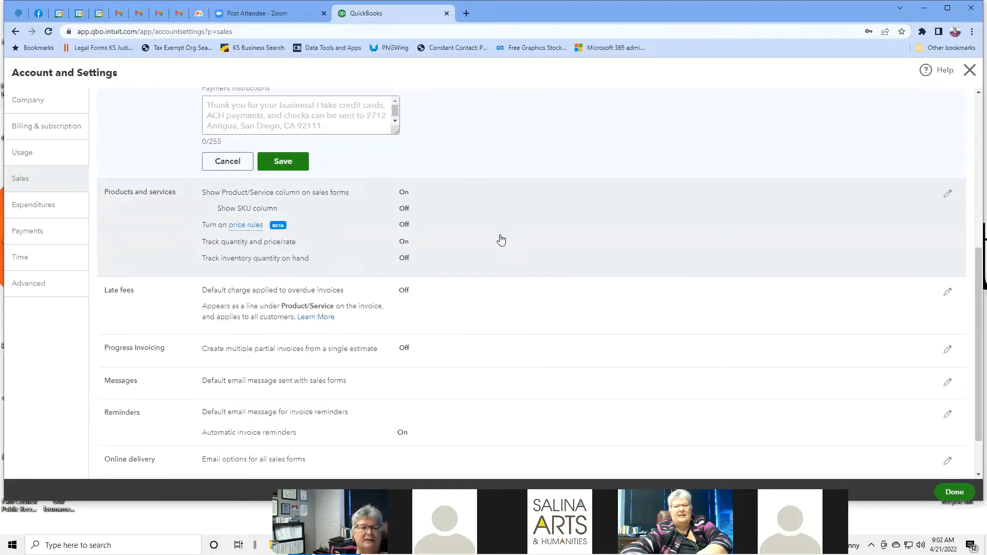
scroll(502, 240, "down", 1)
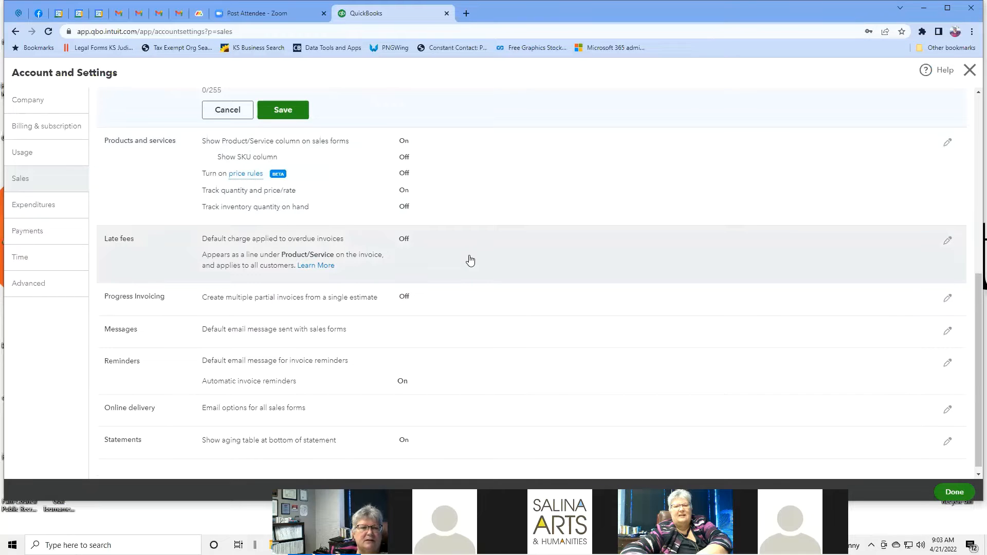
scroll(470, 261, "down", 1)
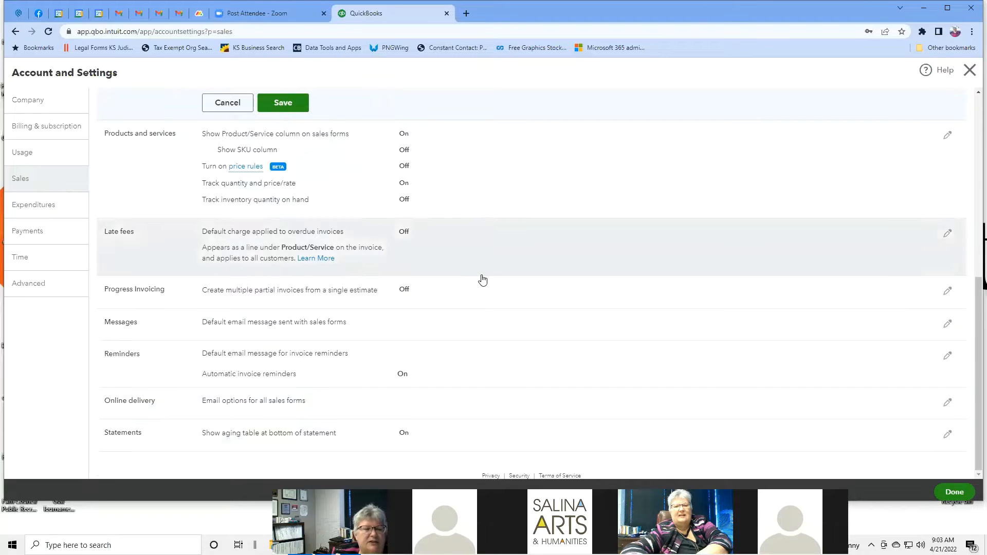
scroll(481, 279, "up", 5)
scroll(482, 280, "up", 2)
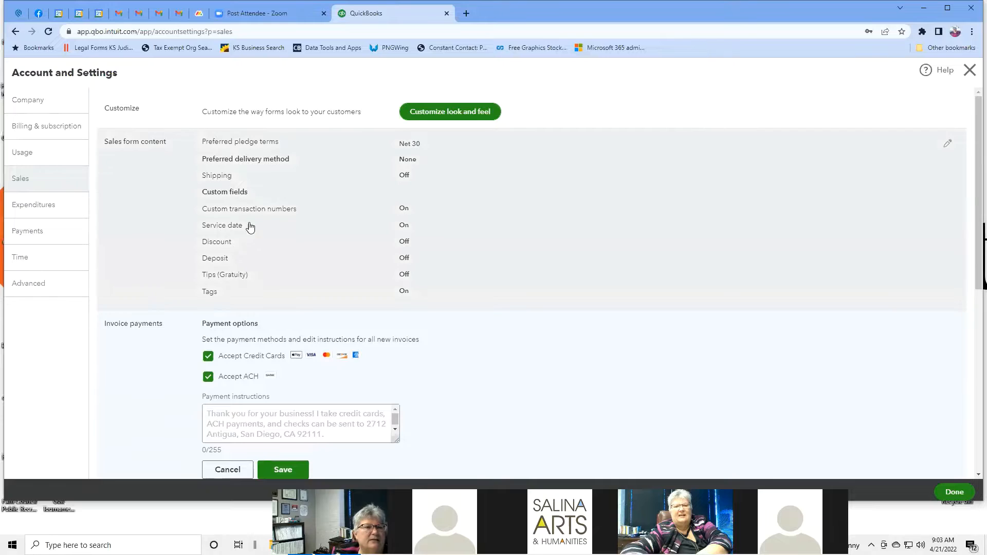
Step: Move to the Expenditures settings, discarding the unsaved Sales changes
left_click(49, 205)
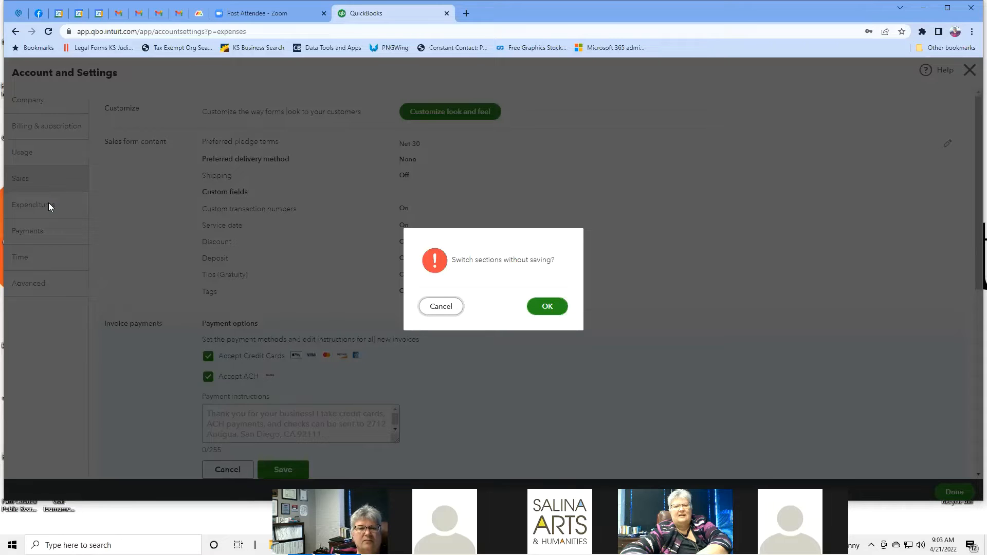
left_click(546, 307)
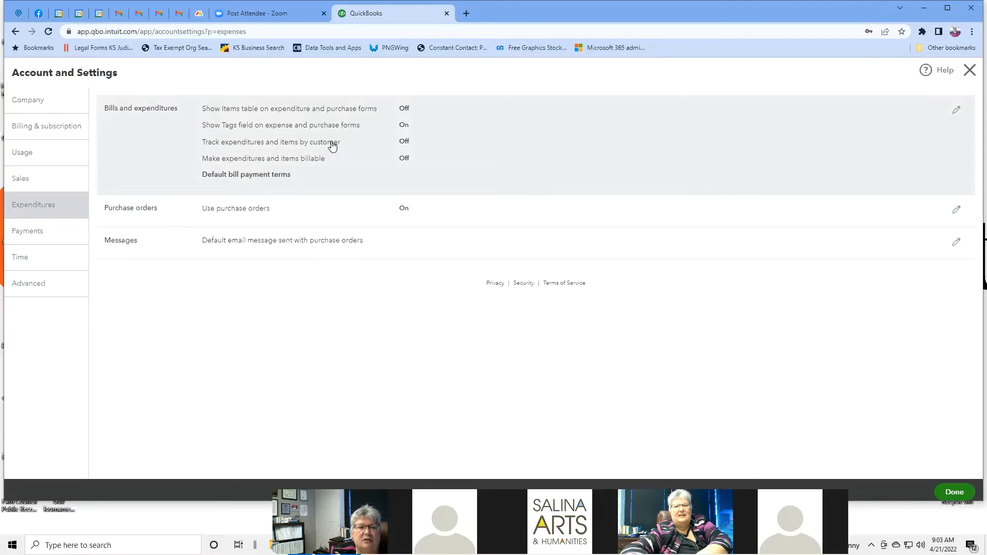
Step: Check the default bill payment terms without changing them, then open Purchase orders settings for editing
left_click(548, 111)
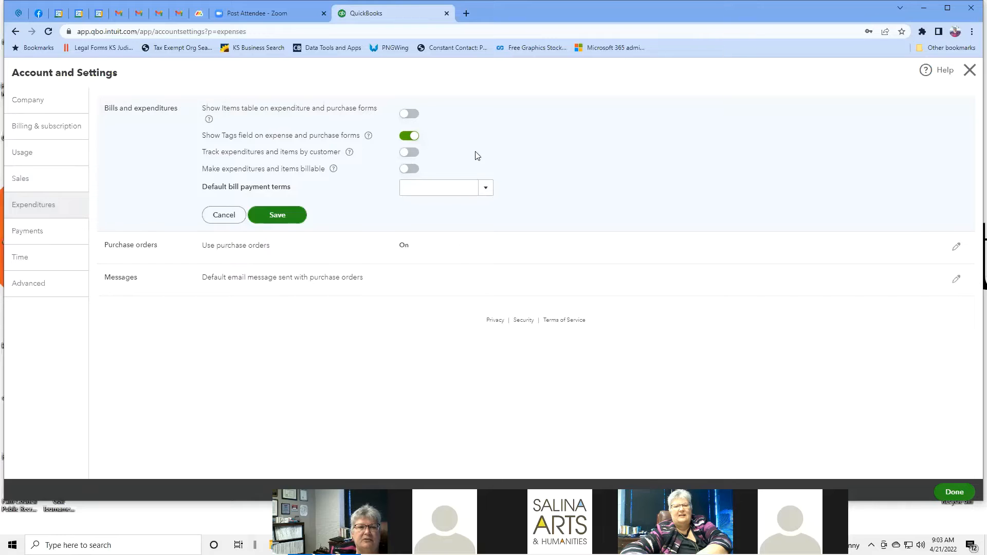
left_click(487, 188)
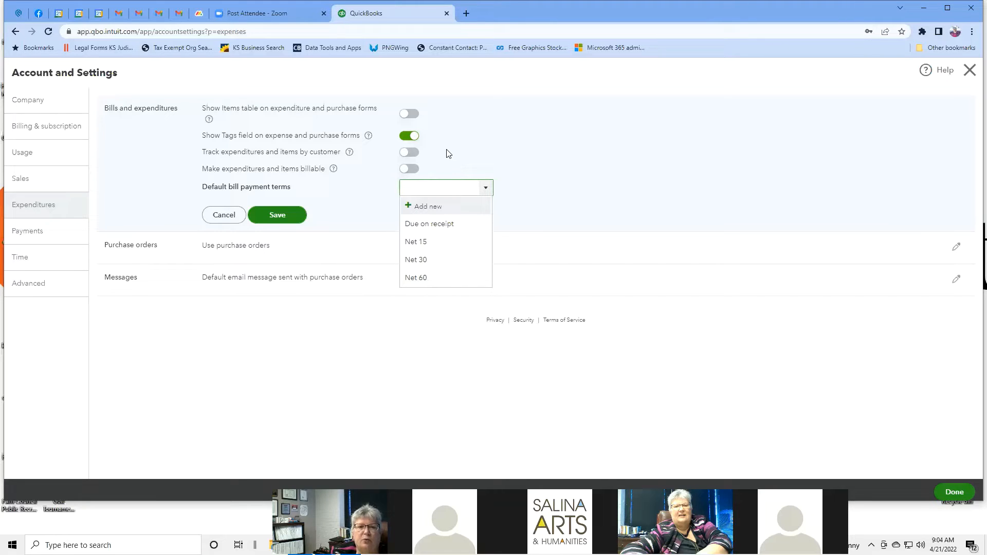
left_click(559, 162)
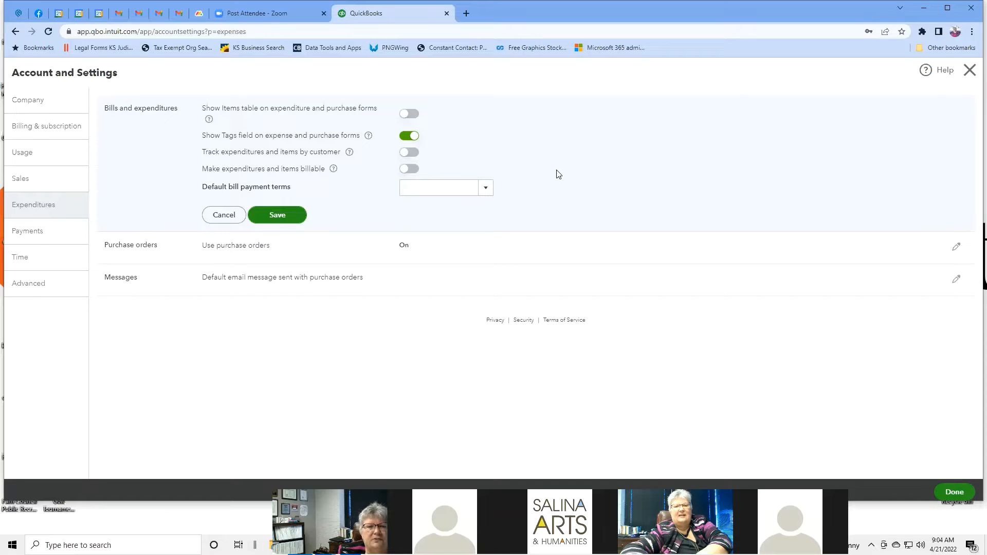
left_click(425, 245)
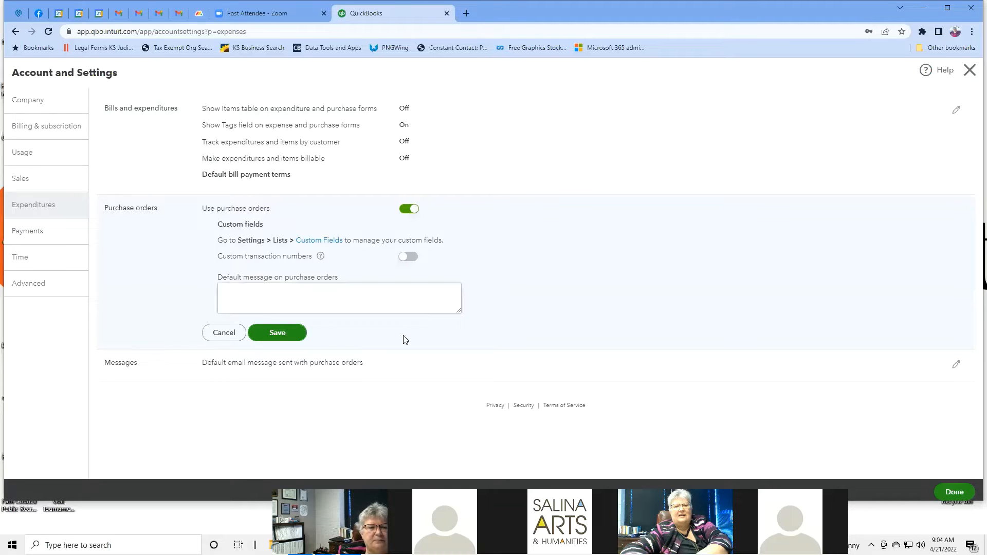
Step: Review the default purchase order email message and cancel it unchanged
left_click(291, 372)
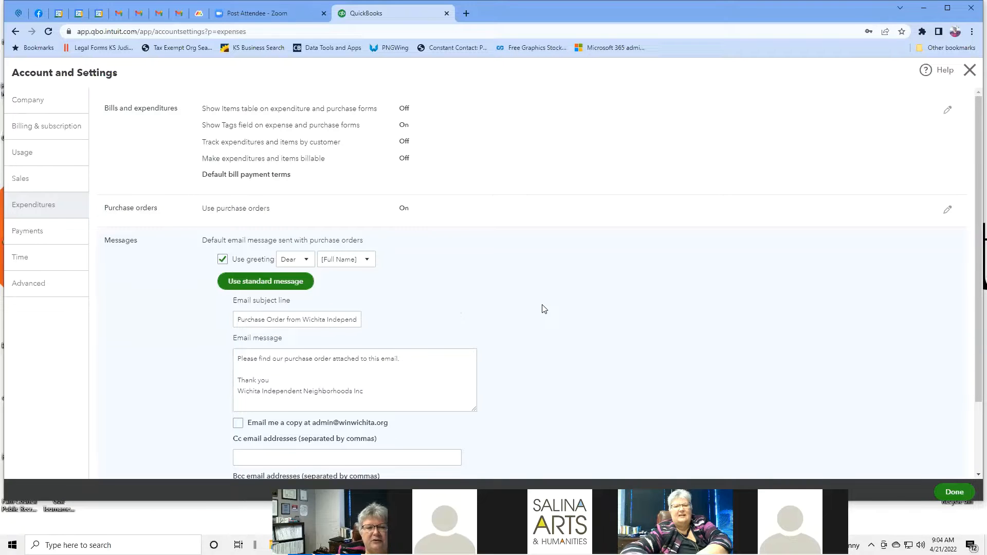
scroll(544, 308, "down", 2)
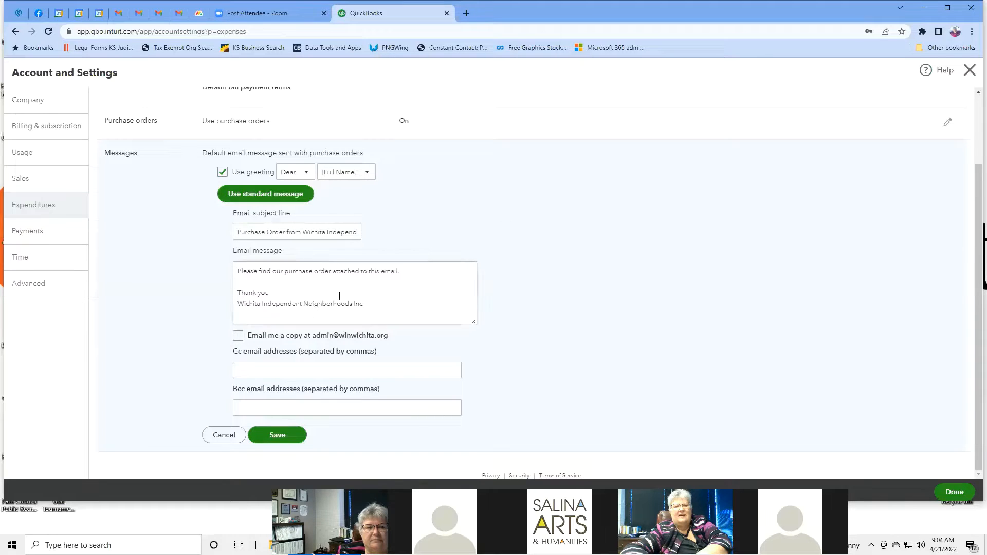
scroll(576, 273, "up", 1)
scroll(577, 272, "up", 2)
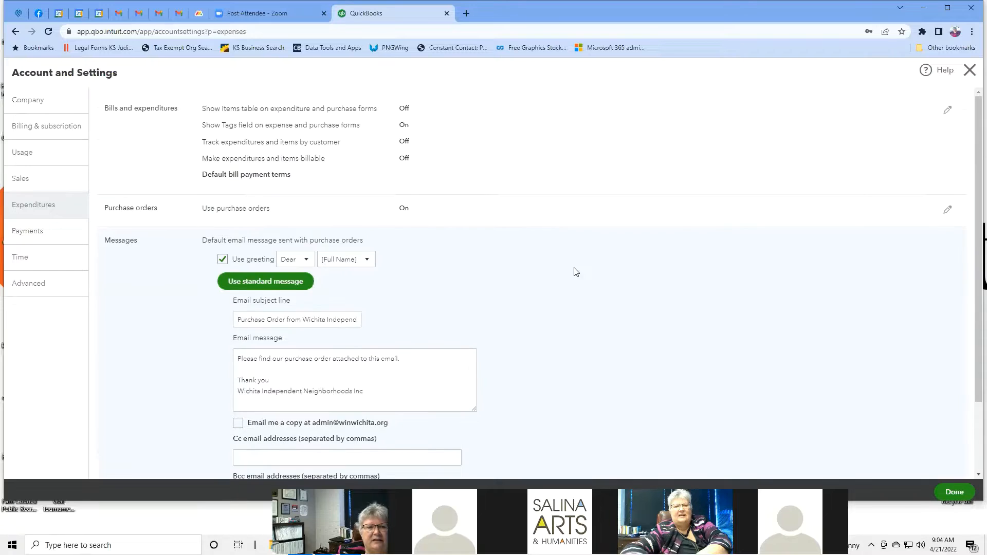
scroll(576, 273, "down", 2)
scroll(576, 273, "up", 2)
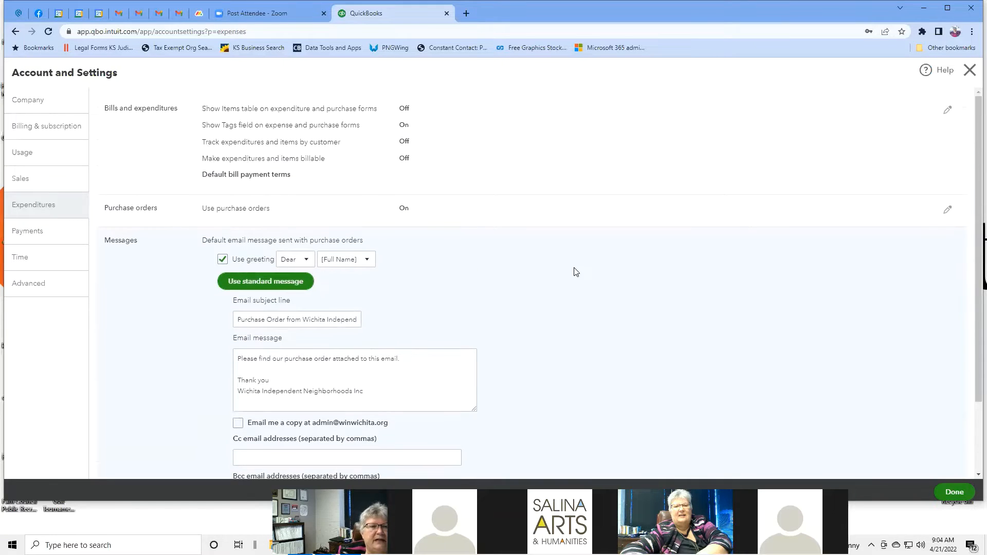
scroll(576, 272, "down", 2)
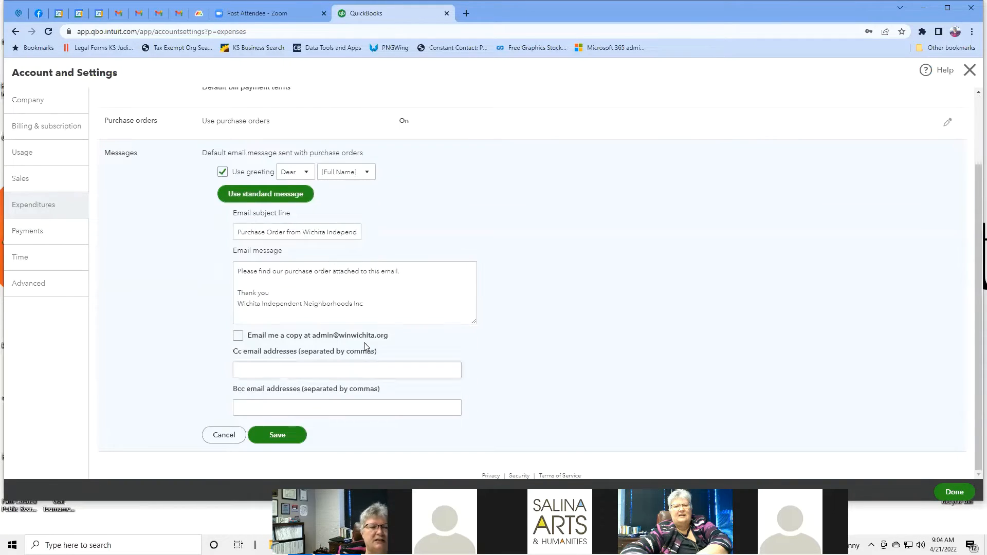
left_click(229, 435)
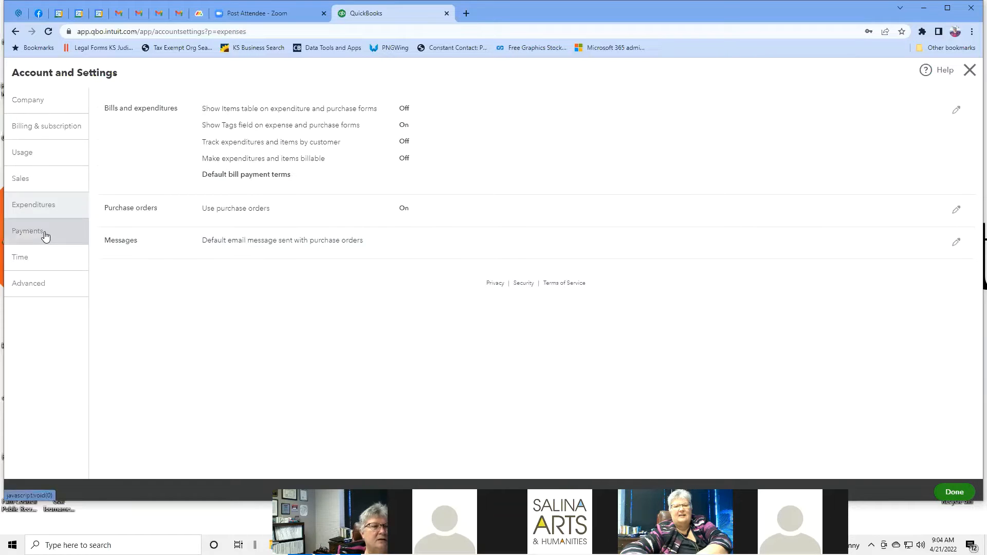
Step: Open the Payments settings and review merchant details, deposit speed, deposit accounts and payment methods
left_click(45, 234)
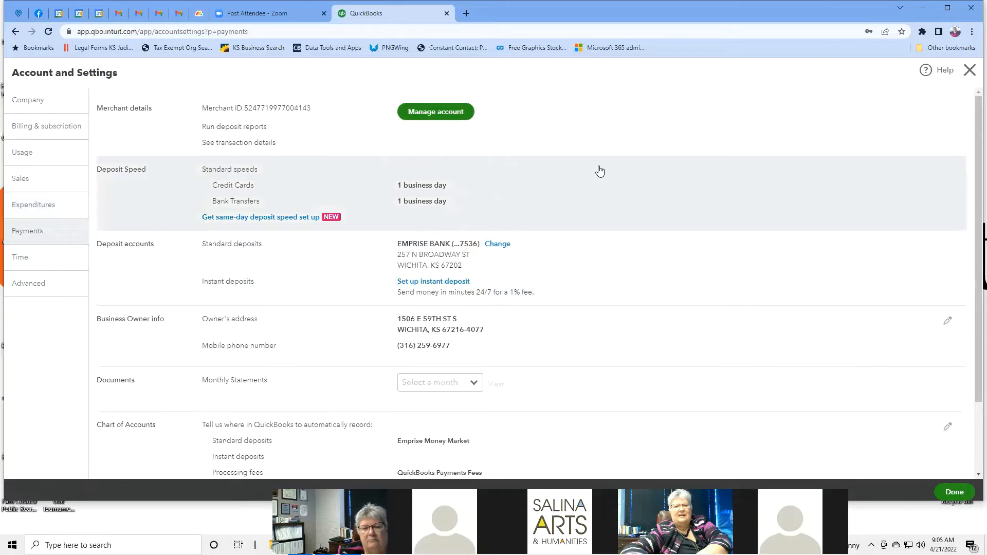
scroll(632, 178, "down", 2)
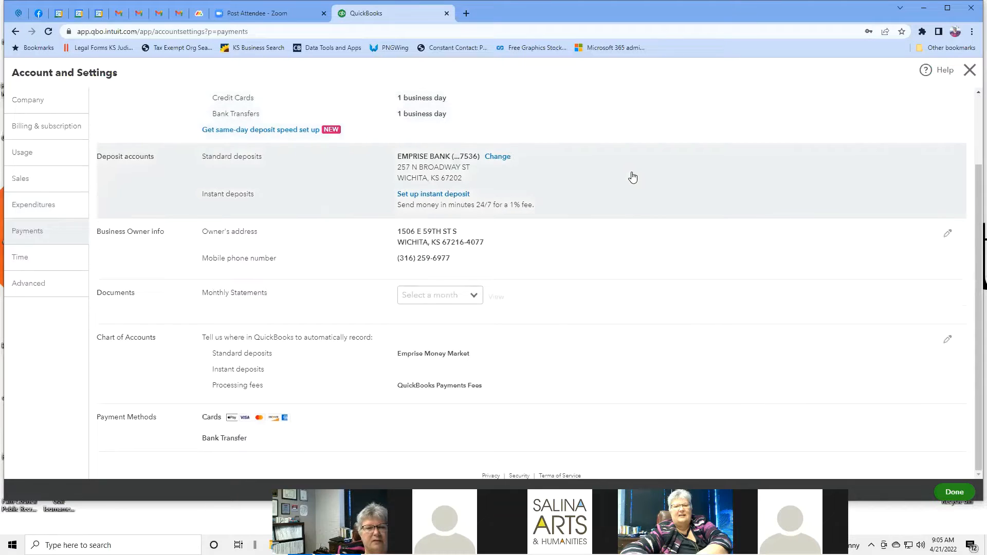
scroll(632, 177, "up", 2)
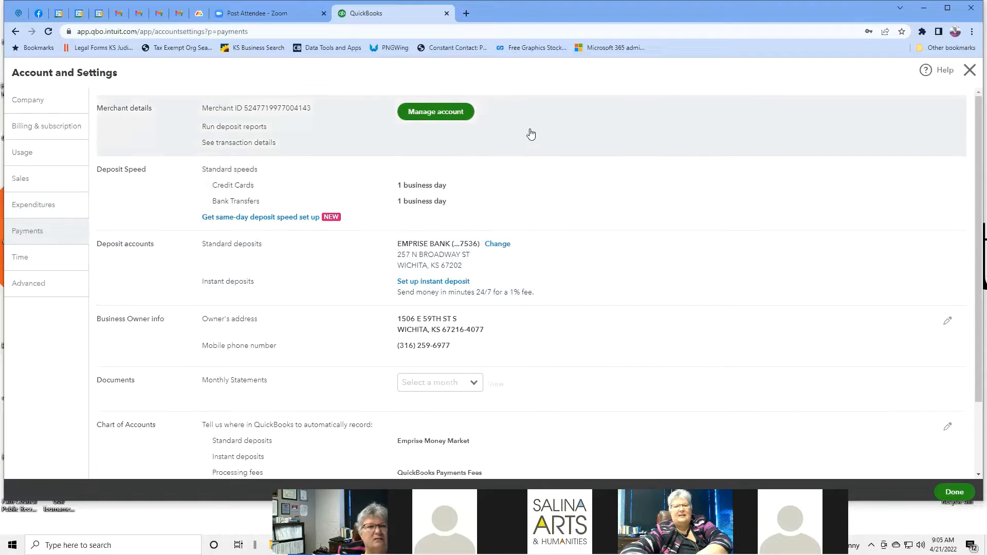
Step: Open the Merchant Center account home via Manage account, then return to the QuickBooks tab
left_click(445, 114)
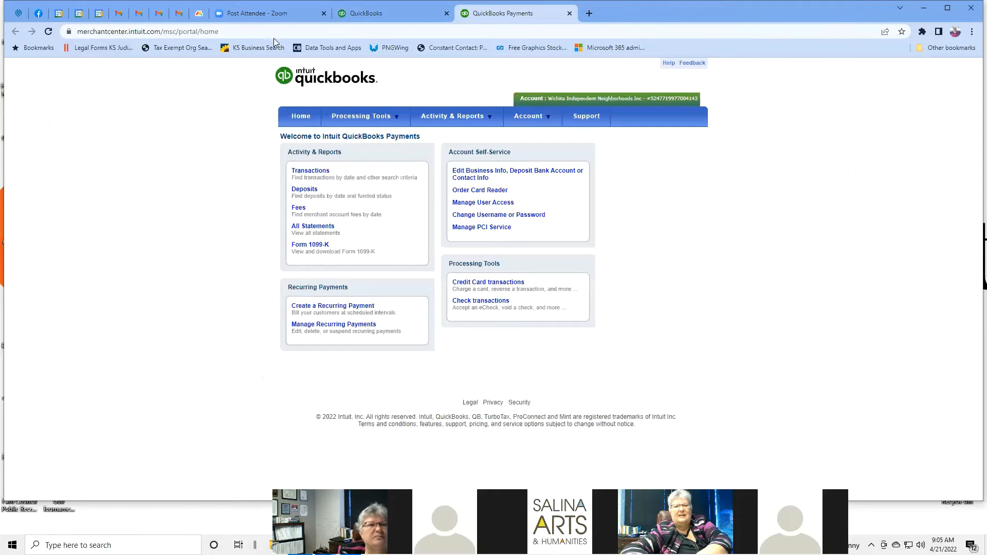
left_click(391, 17)
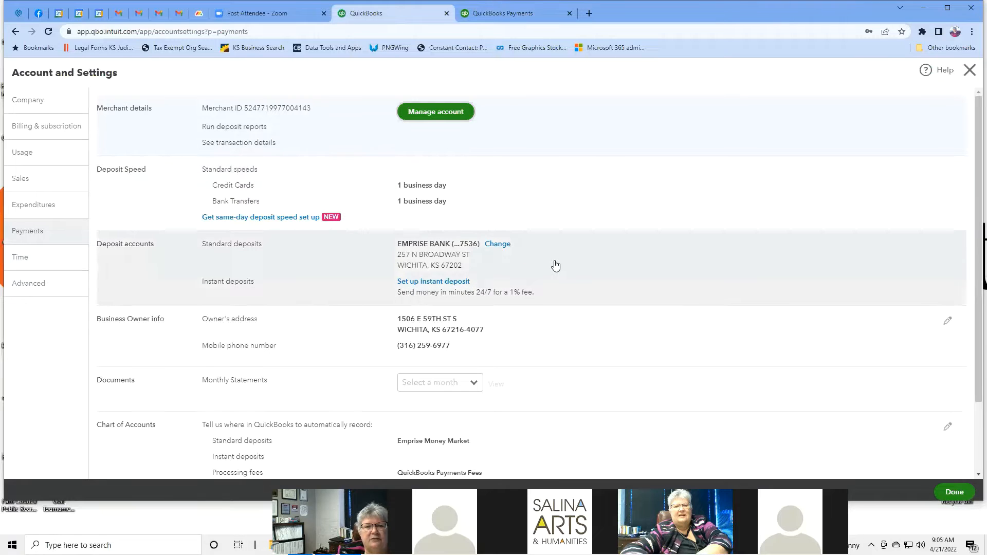
Step: Check which monthly statements are available (March and February 2022) without selecting one
scroll(570, 175, "down", 1)
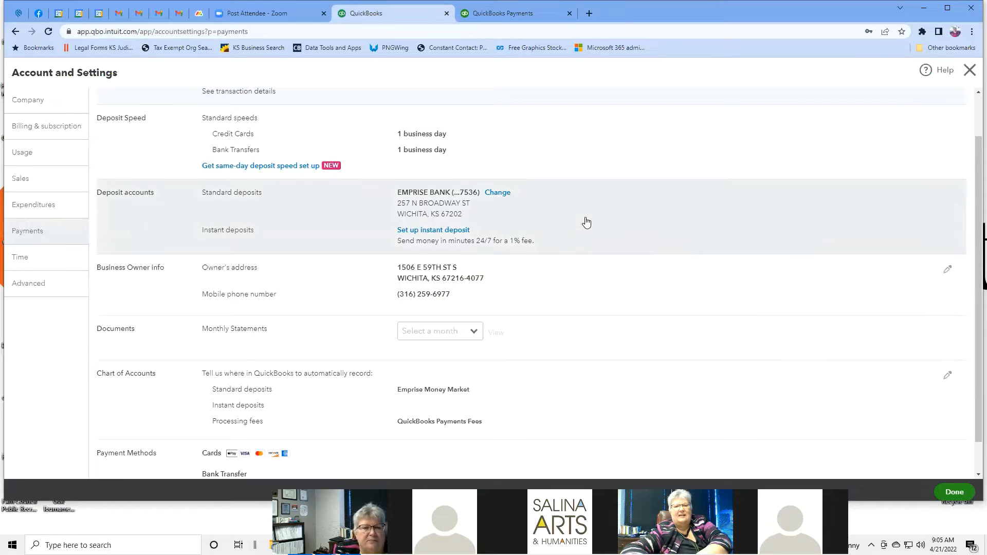
scroll(586, 221, "down", 1)
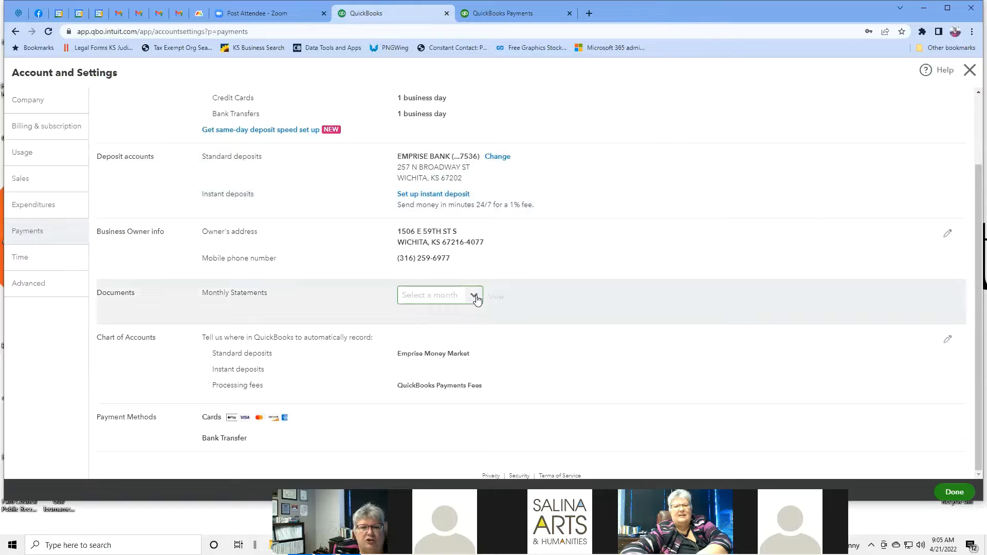
left_click(475, 296)
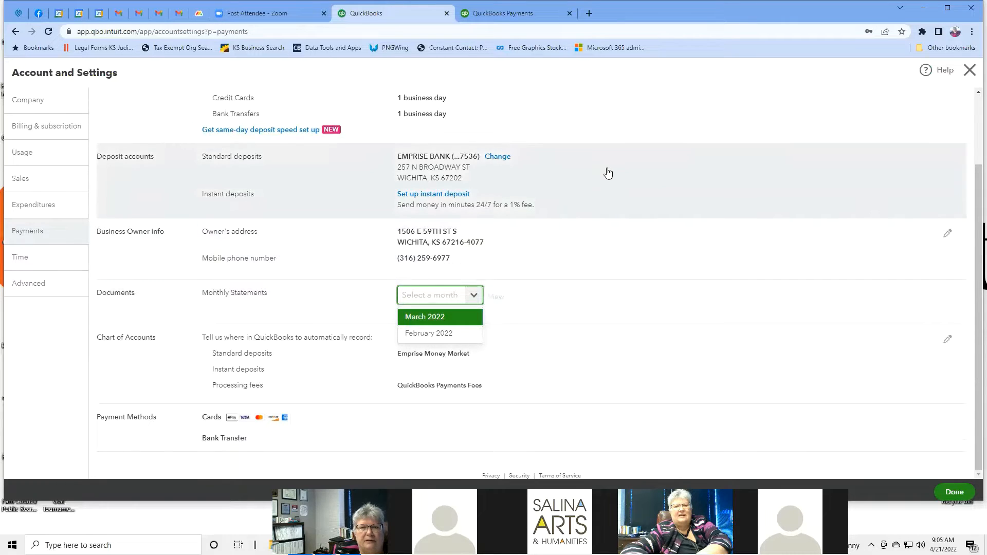
left_click(608, 173)
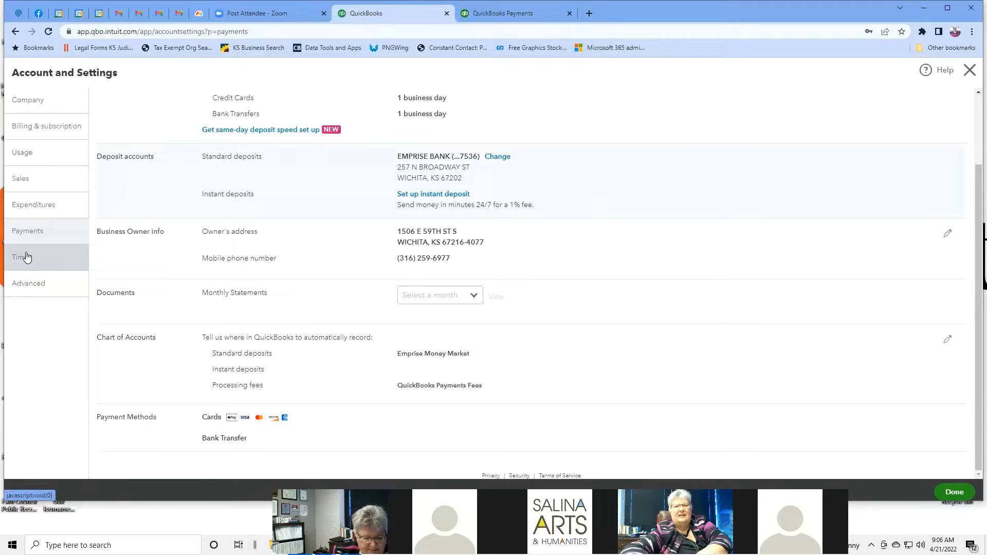
Step: Review the Time settings and QuickBooks Time plans, then switch to the Advanced settings
left_click(27, 257)
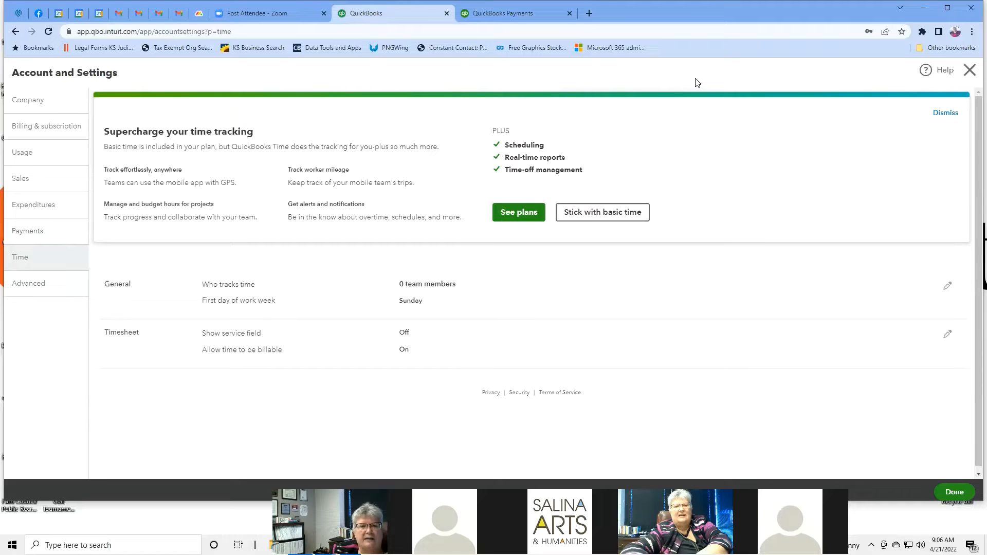
left_click(520, 215)
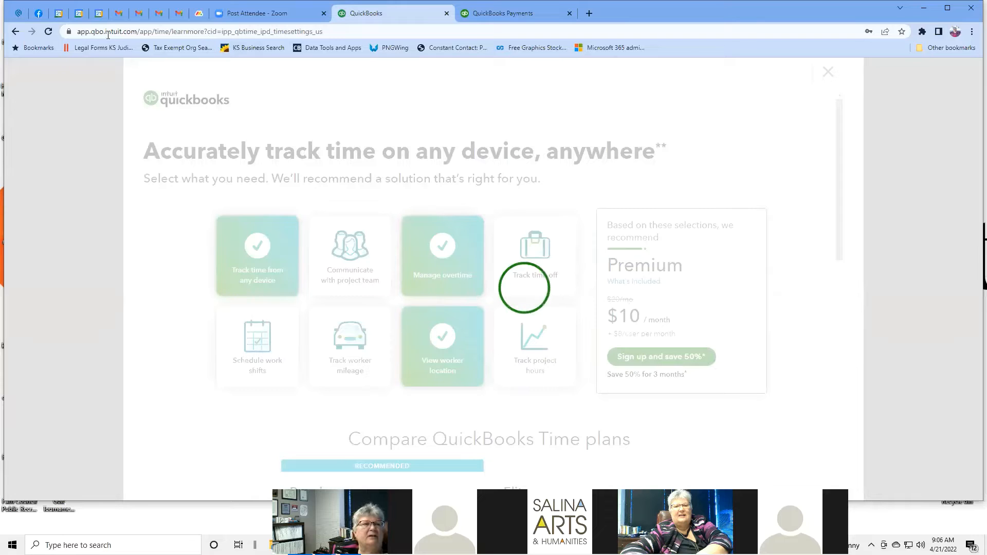
left_click(15, 33)
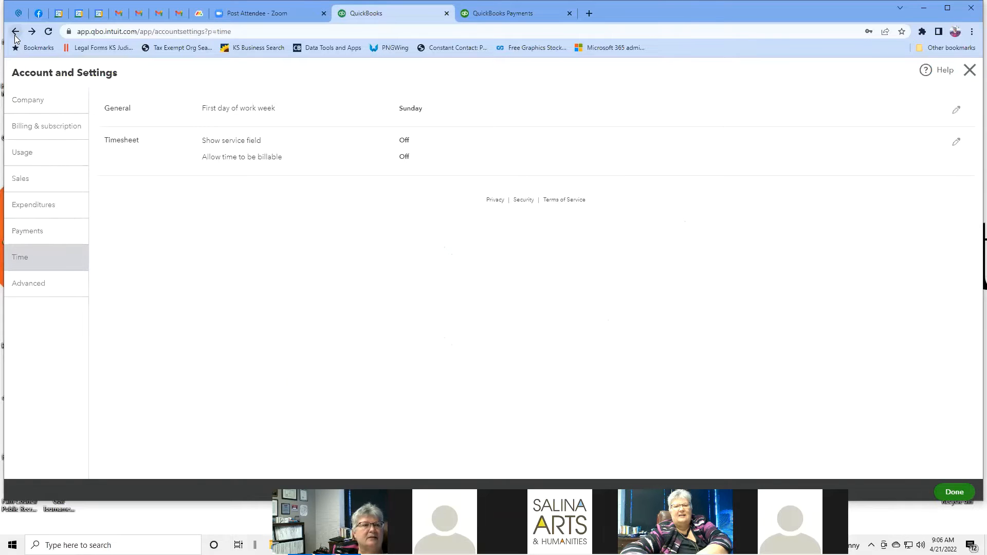
left_click(43, 288)
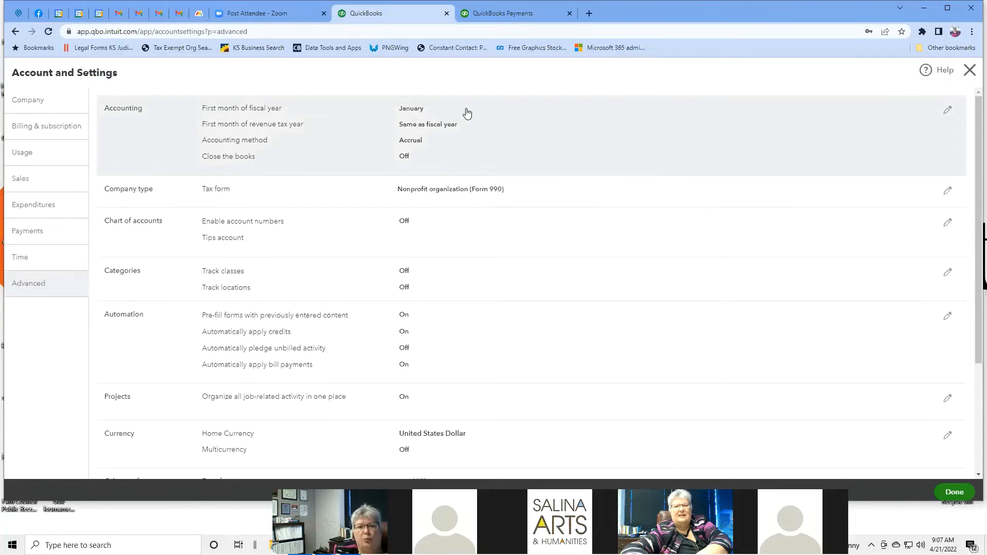
Step: Edit Accounting settings keeping January as fiscal year start, then review automation, projects and date format
left_click(467, 113)
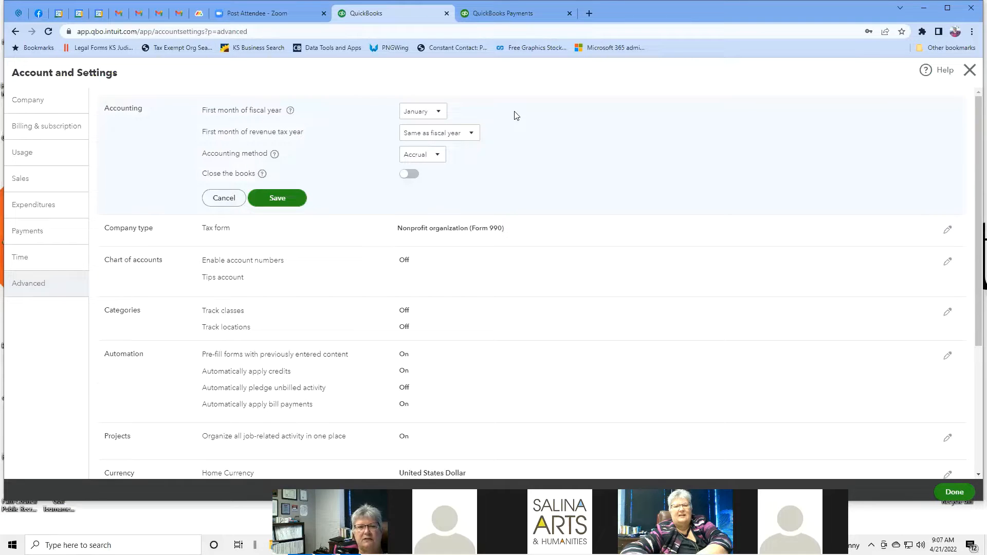
left_click(439, 111)
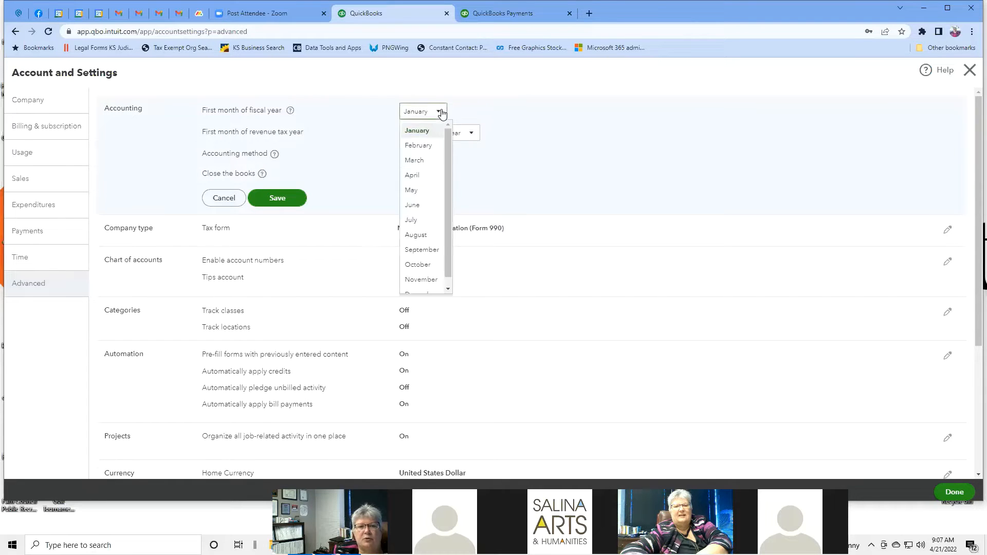
left_click(477, 111)
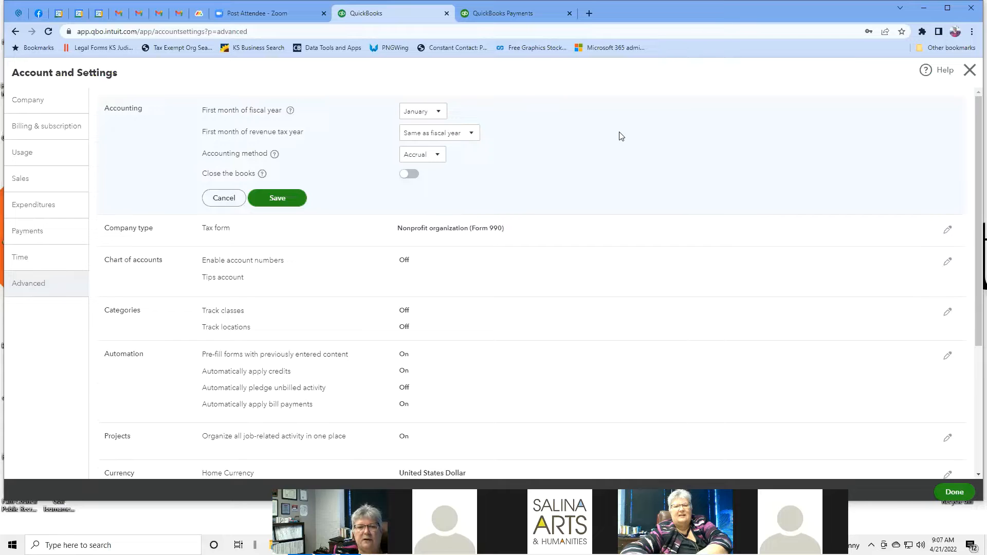
scroll(621, 136, "down", 1)
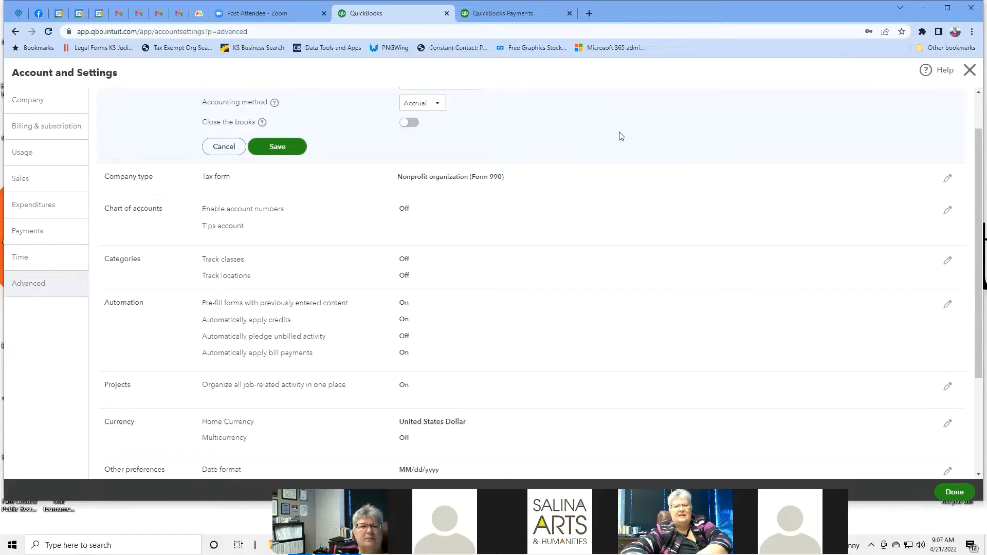
scroll(622, 136, "down", 1)
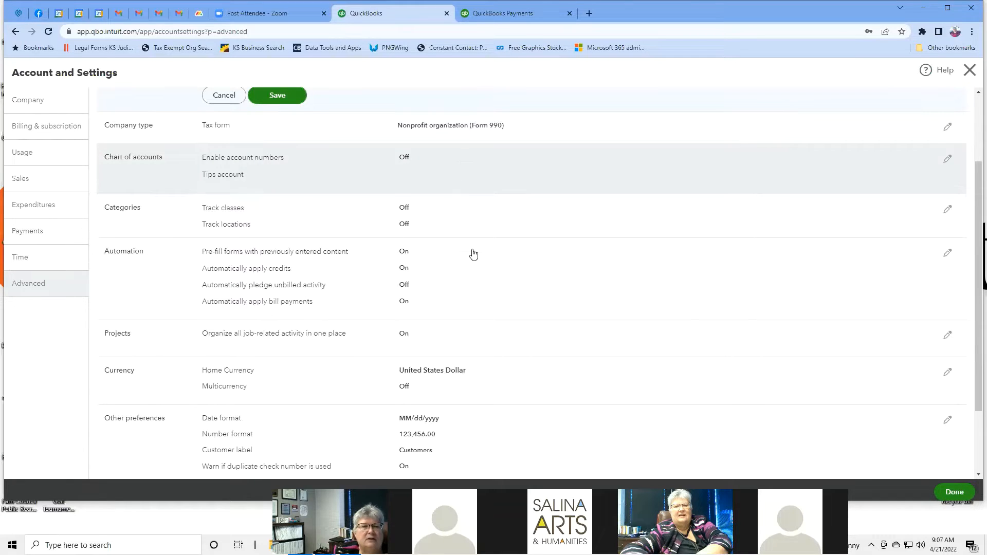
scroll(446, 206, "down", 1)
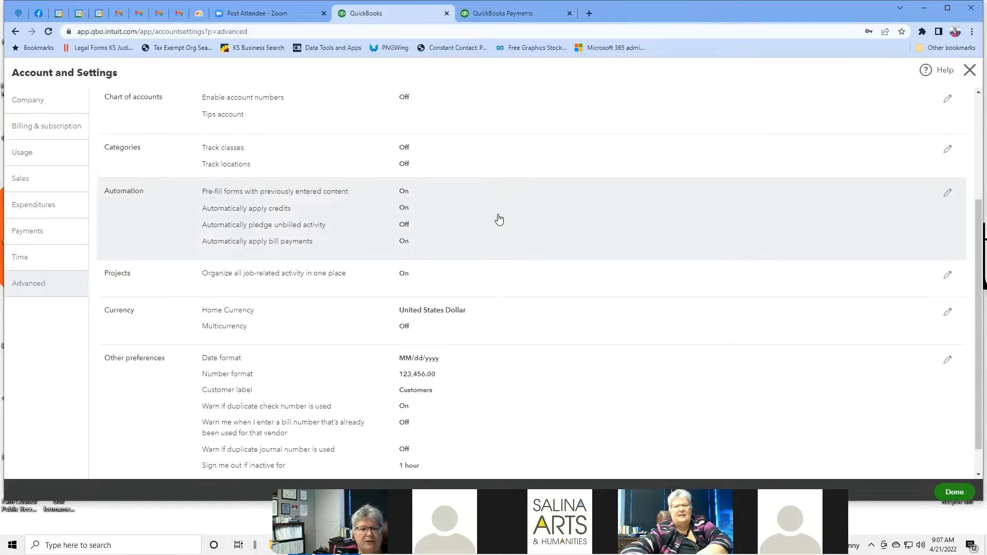
scroll(498, 220, "down", 1)
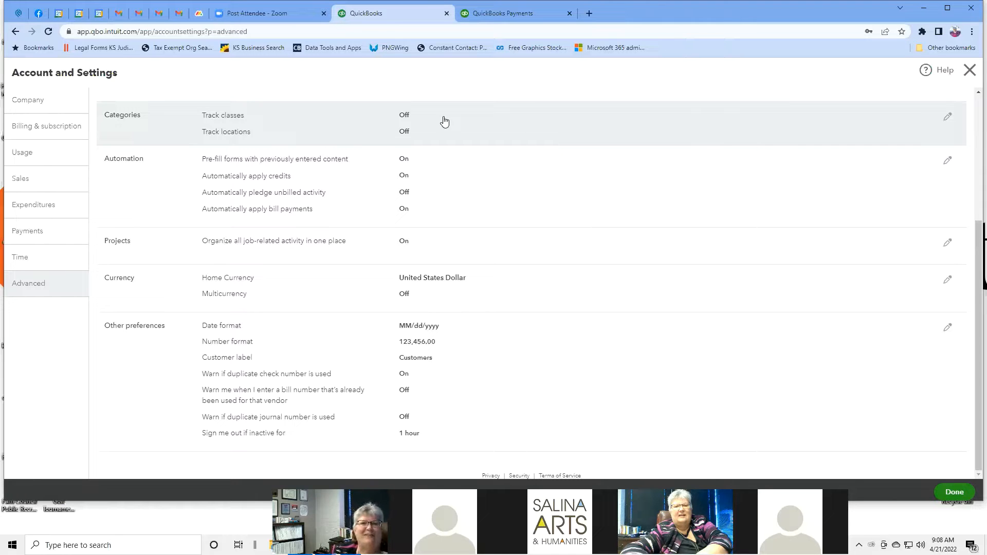
Step: Scroll back up and close Account and Settings without saving changes
scroll(588, 182, "up", 4)
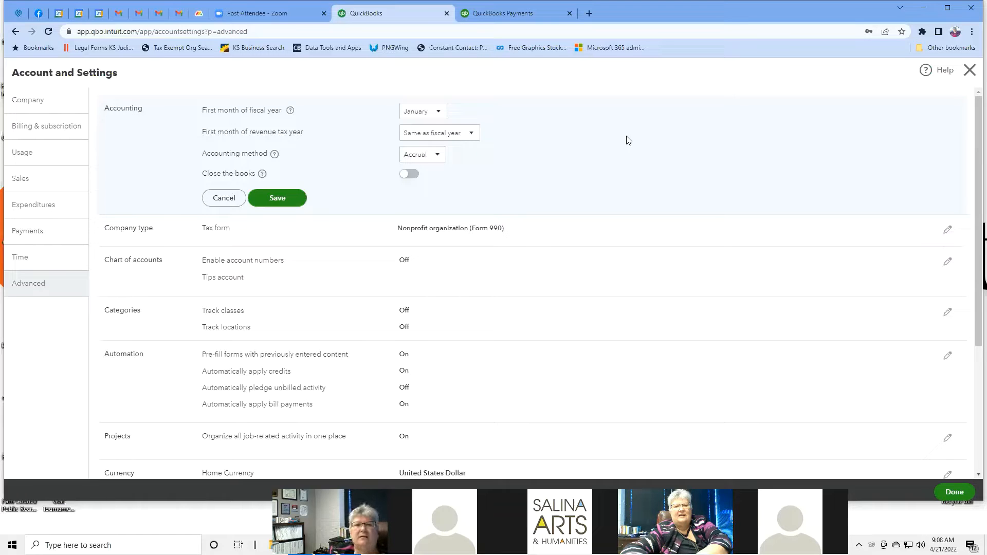
left_click(969, 70)
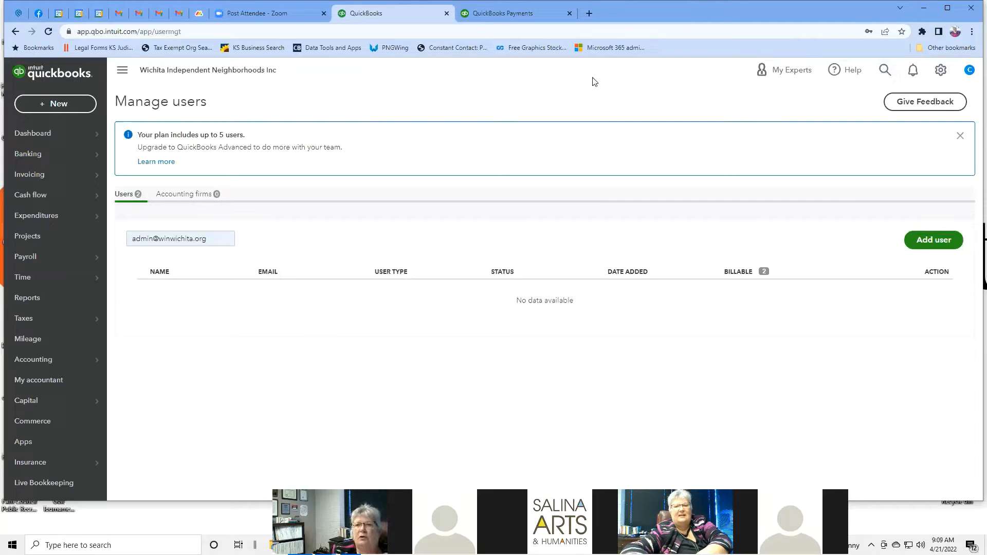
Step: Search transactions for the donor by first name, then again by the donor's full name
left_click(884, 70)
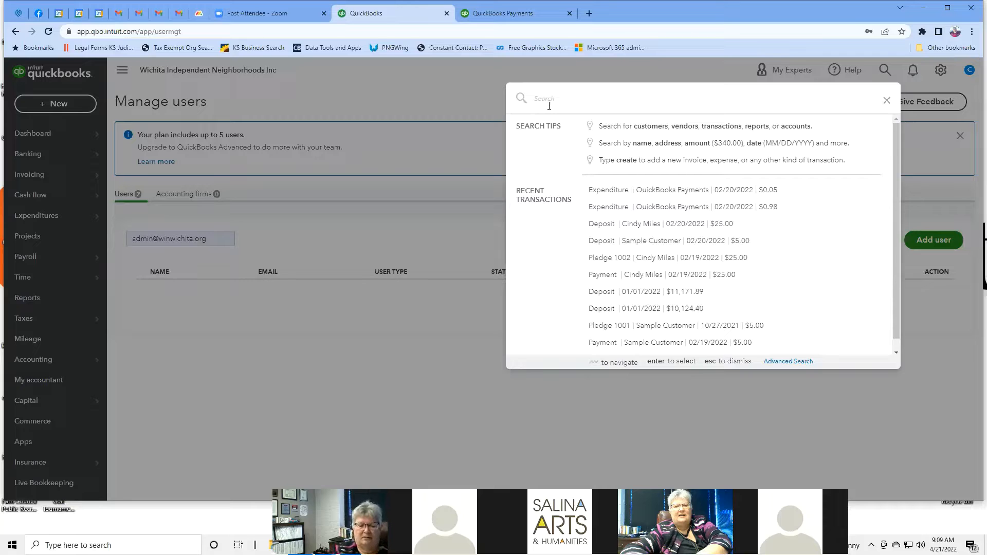
type("Cindy")
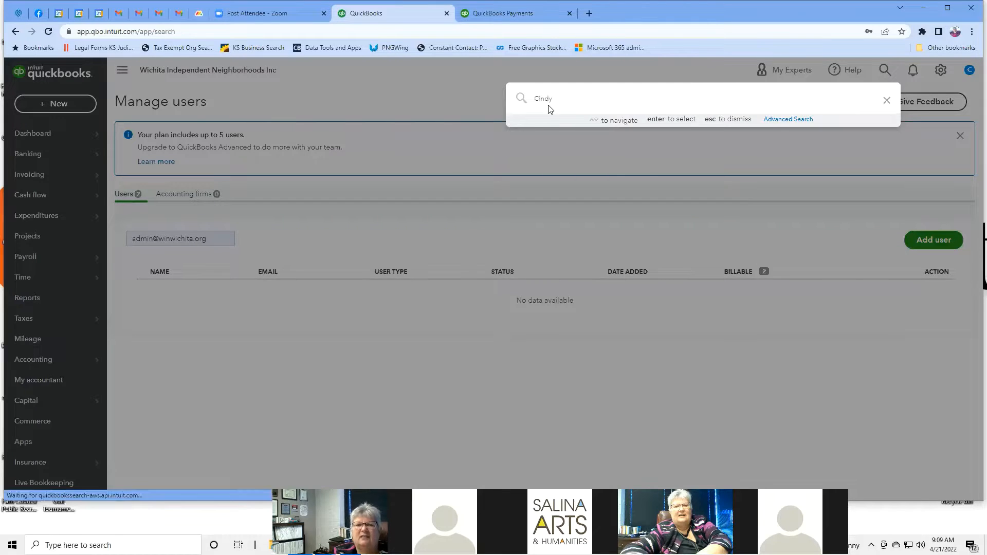
key("Return")
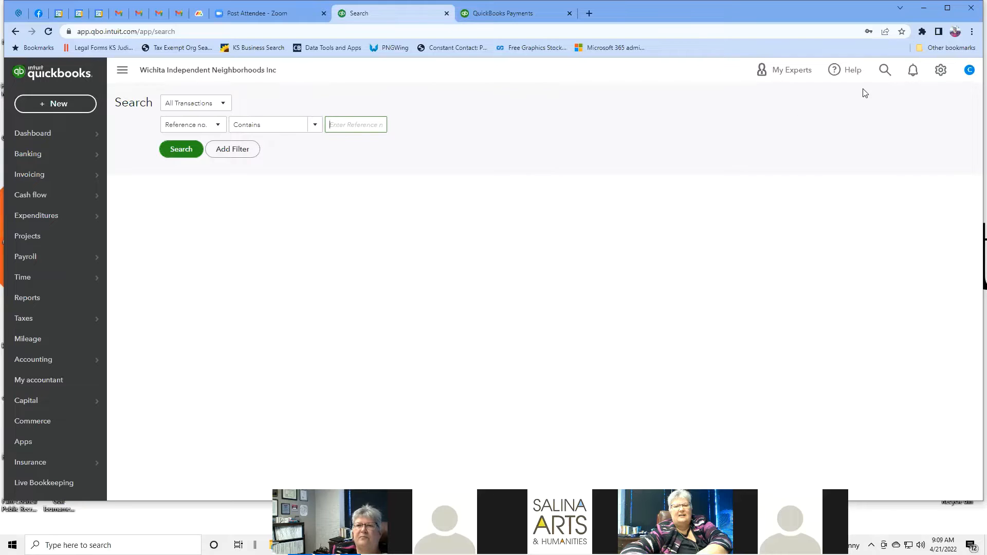
left_click(886, 71)
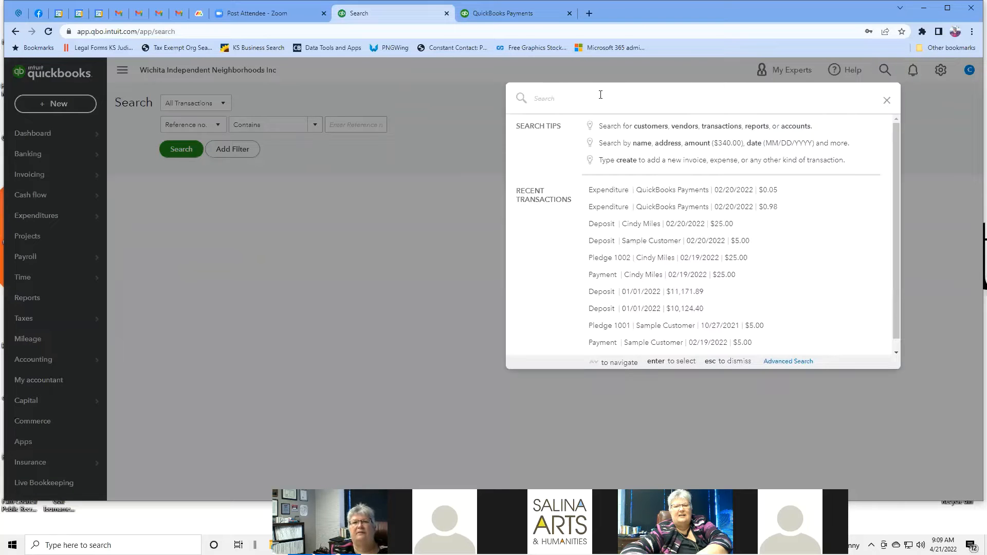
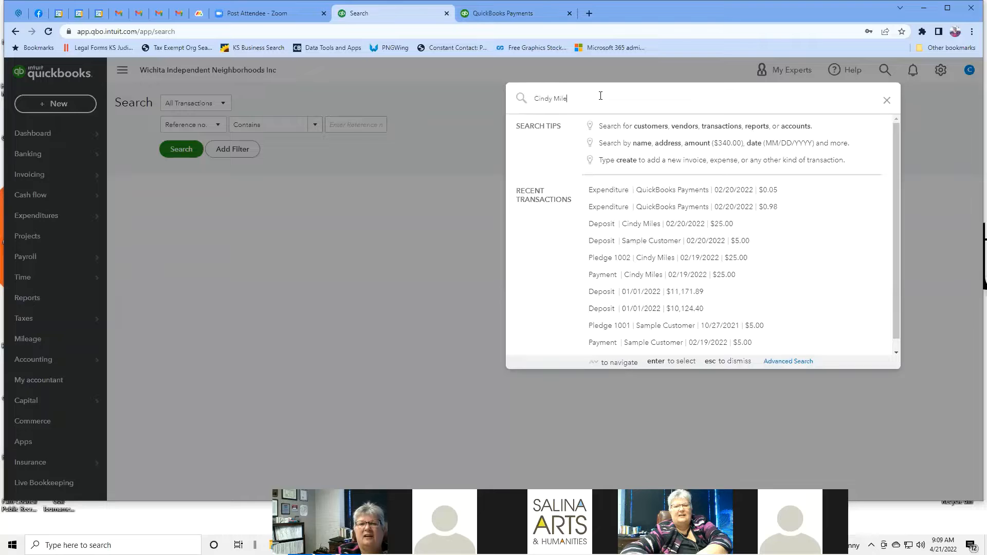
key("Escape")
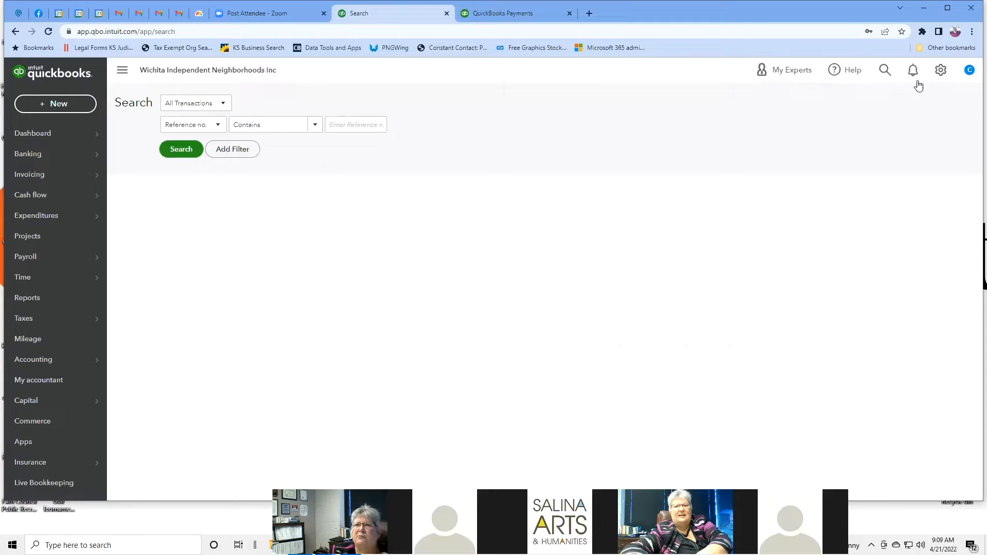
Step: Open the $25.00 deposit from 02/20/2022 listed under Recent Transactions in search
left_click(885, 71)
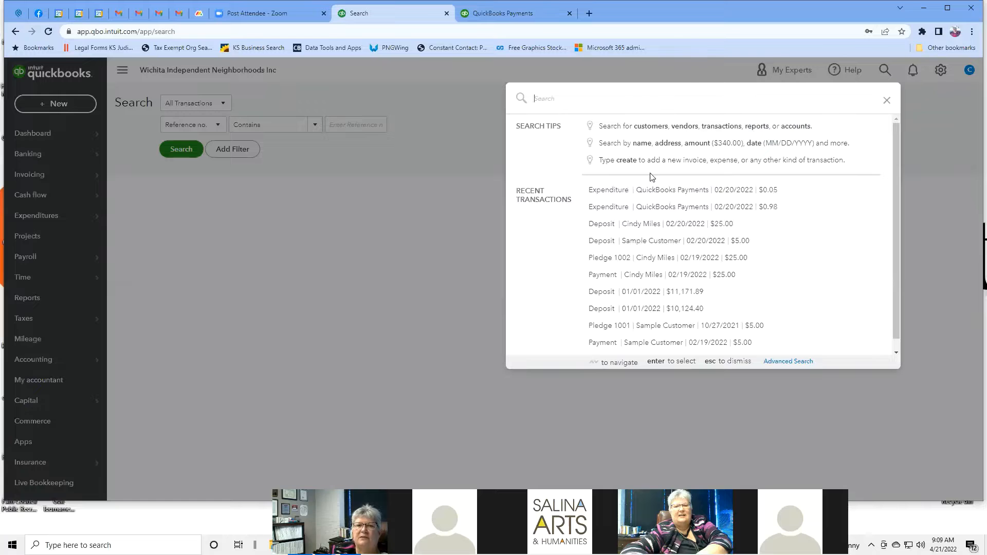
left_click(705, 225)
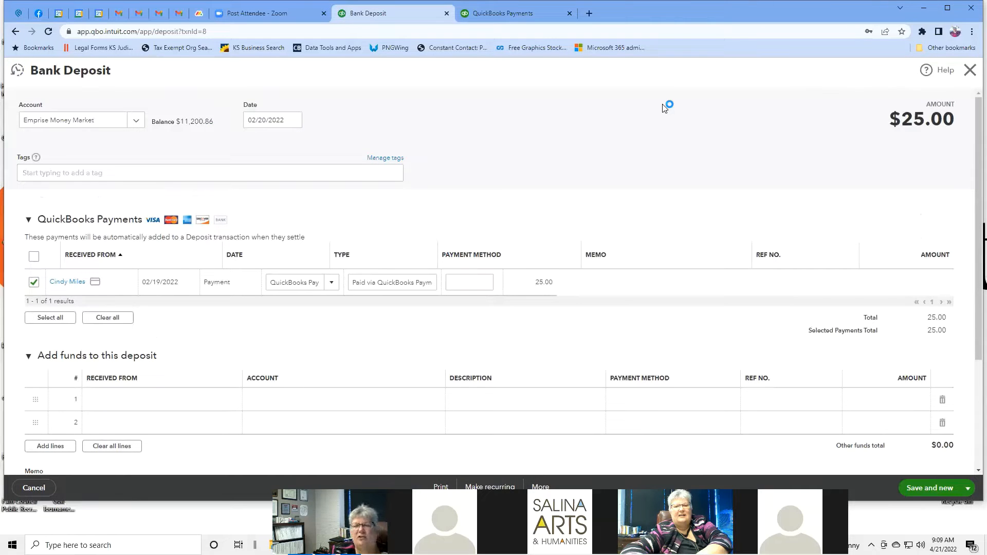
Step: Close the $25.00 Bank Deposit form to return to the All Transactions search page
left_click(968, 72)
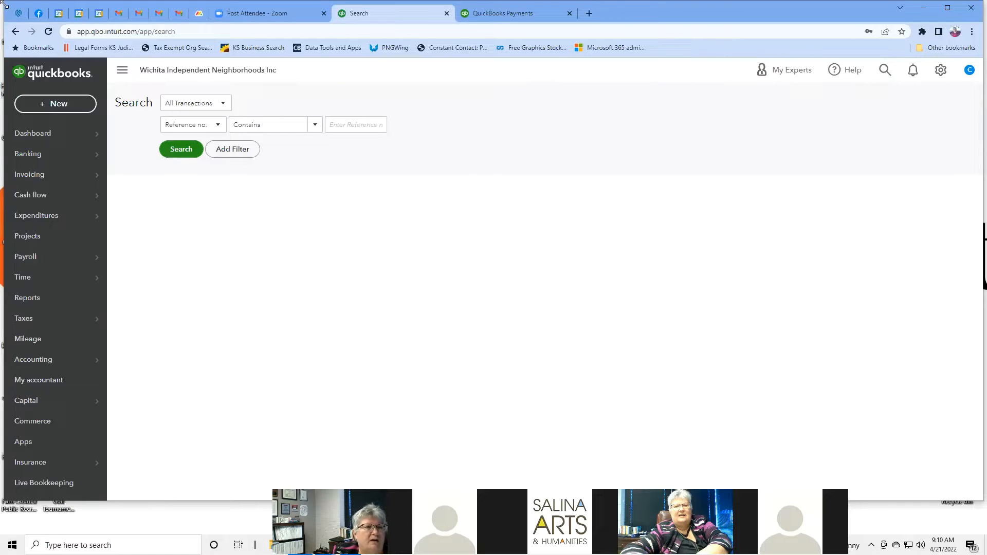
mouse_move(59, 143)
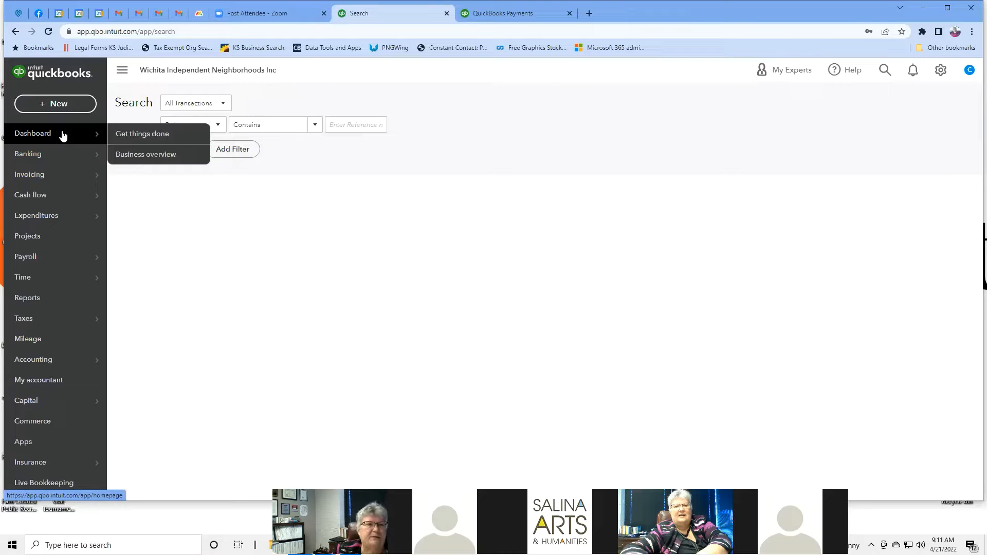
Step: Go to the Dashboard and scroll through the money in, money out and reports workflow
left_click(63, 135)
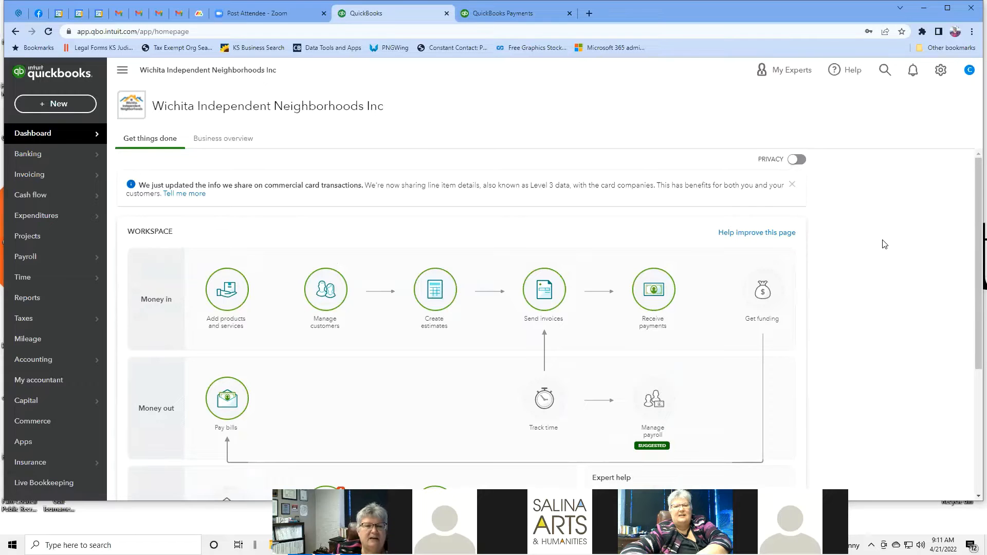
scroll(884, 244, "down", 1)
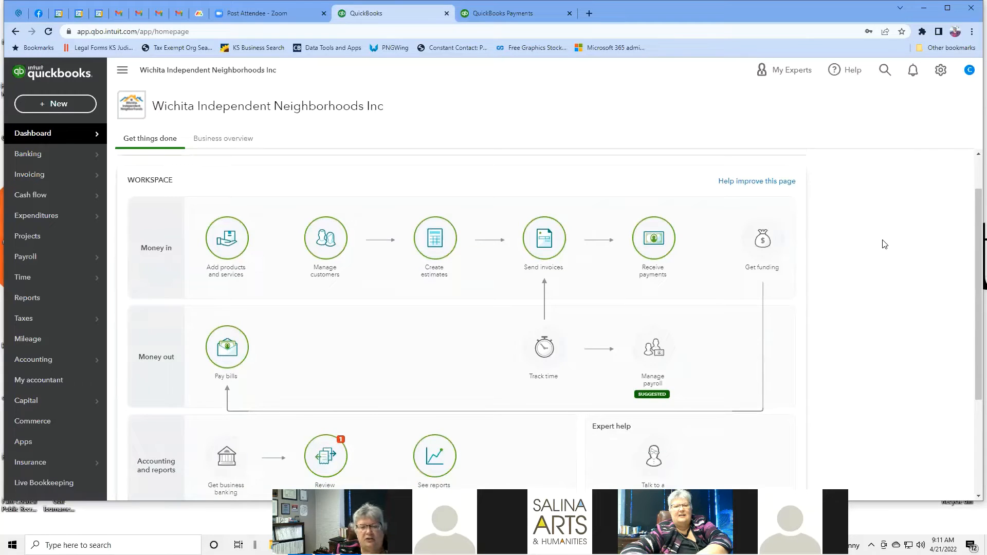
scroll(884, 244, "down", 1)
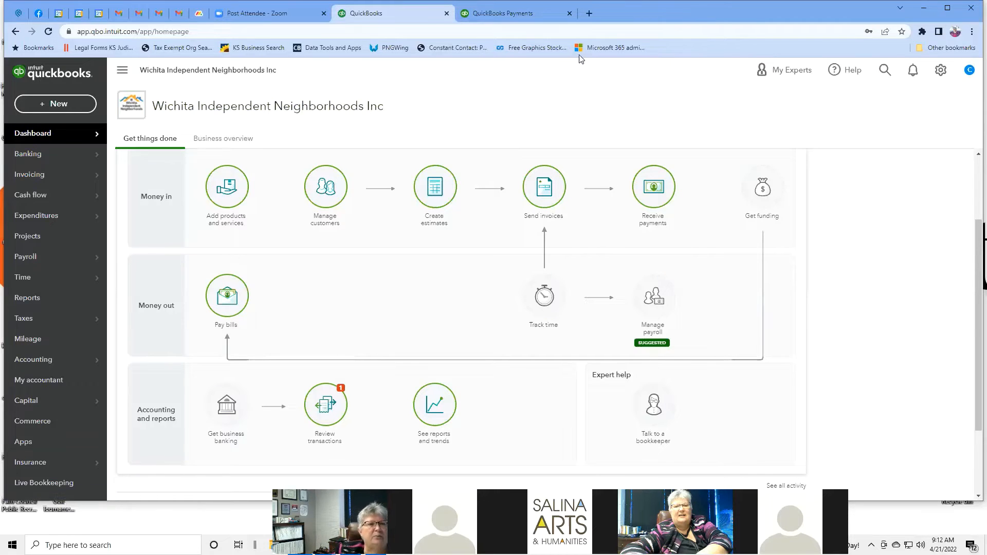
mouse_move(78, 155)
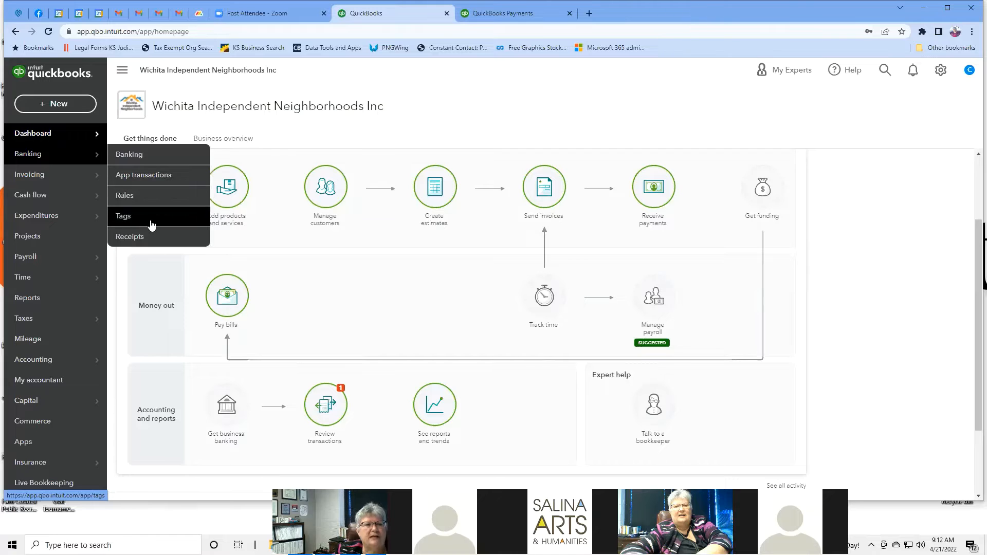
Step: Go to the Banking page from the left navigation's Banking flyout
left_click(140, 159)
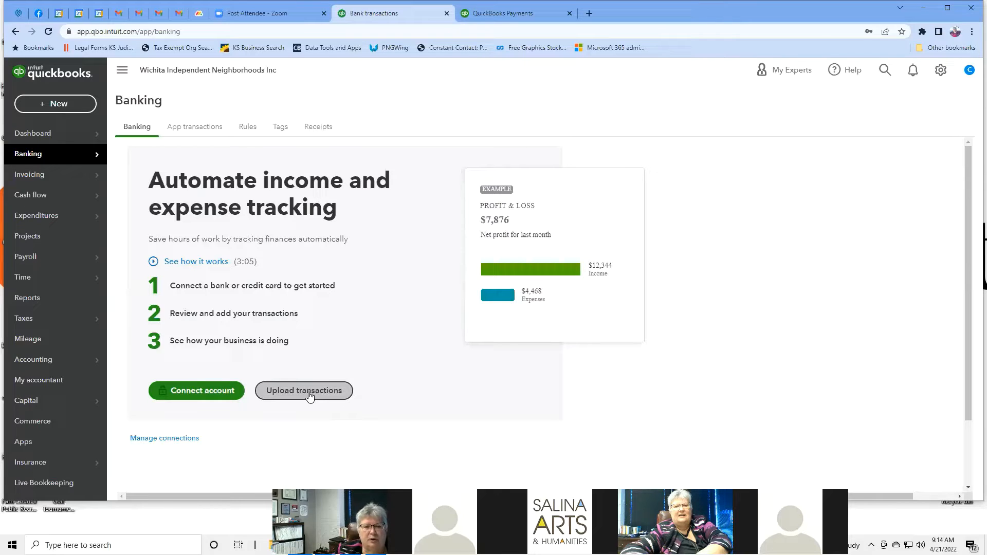
Step: Connect a bank account by searching 'Skyward' and selecting Skyward credit union
left_click(214, 393)
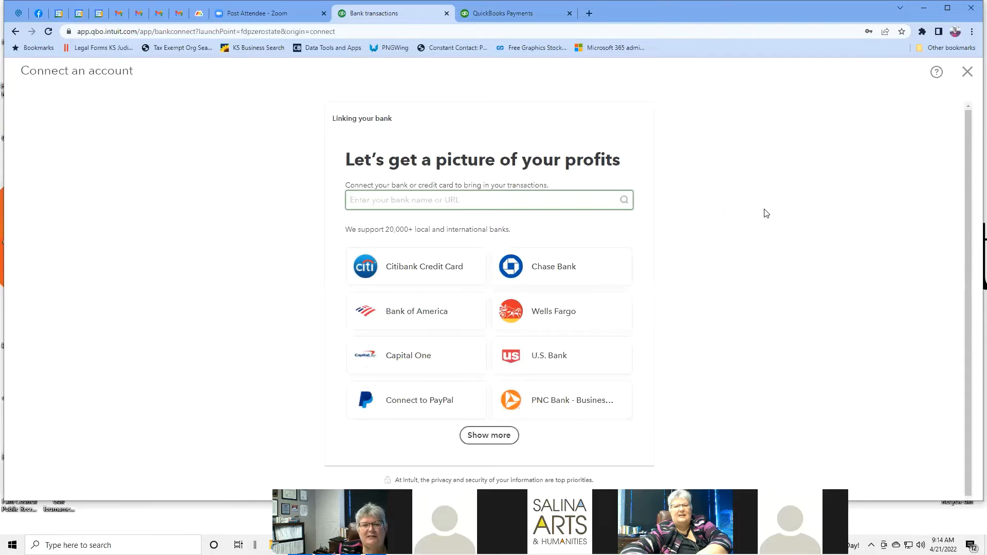
left_click(526, 198)
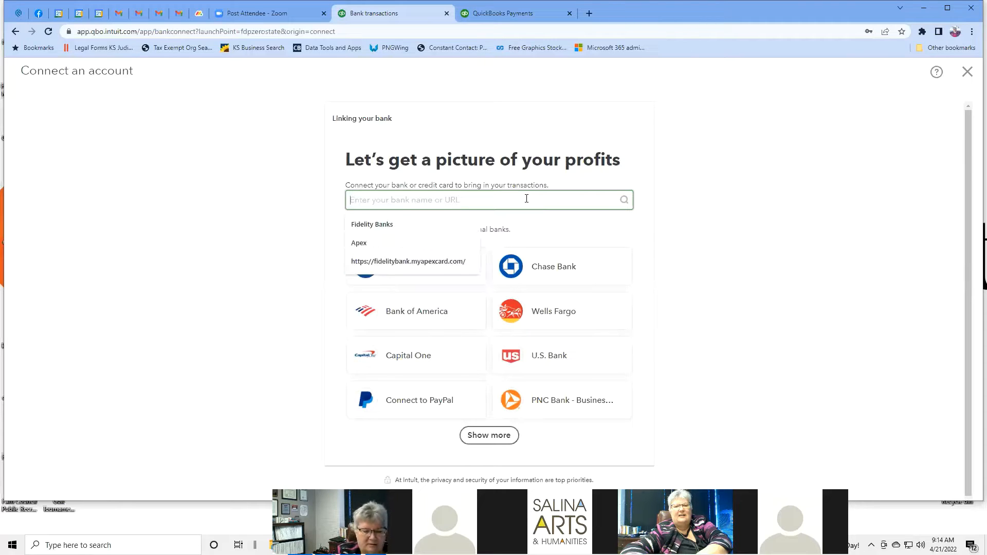
type("Skywa")
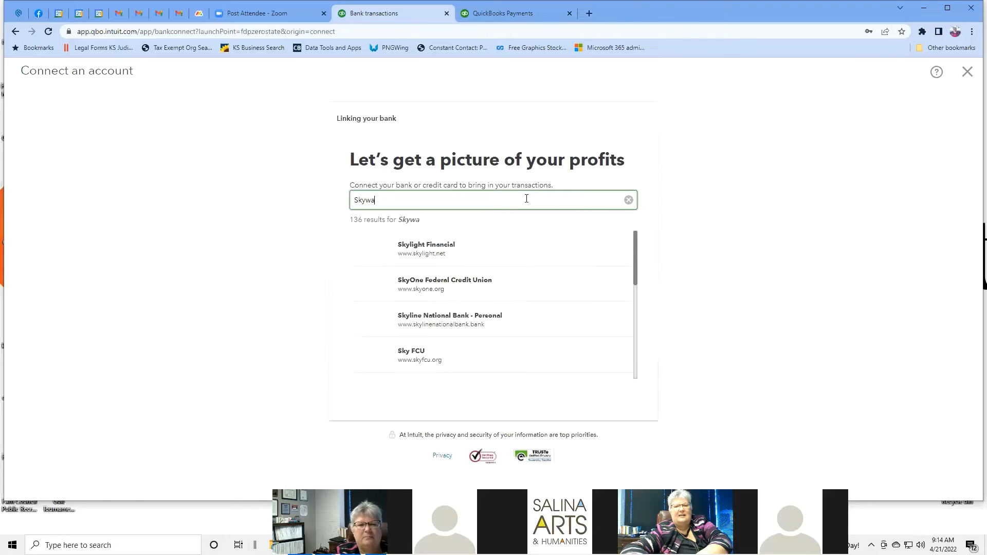
type("rd")
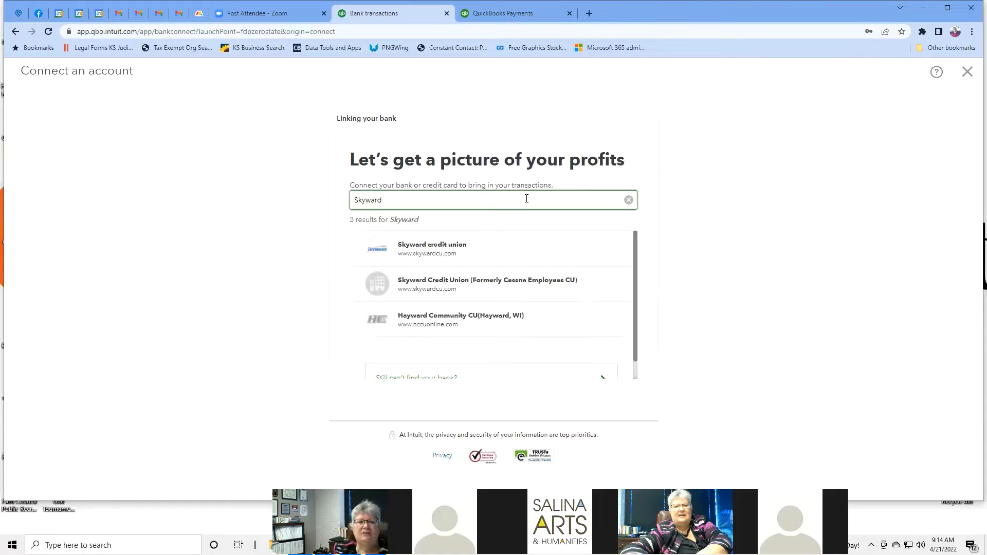
left_click(484, 248)
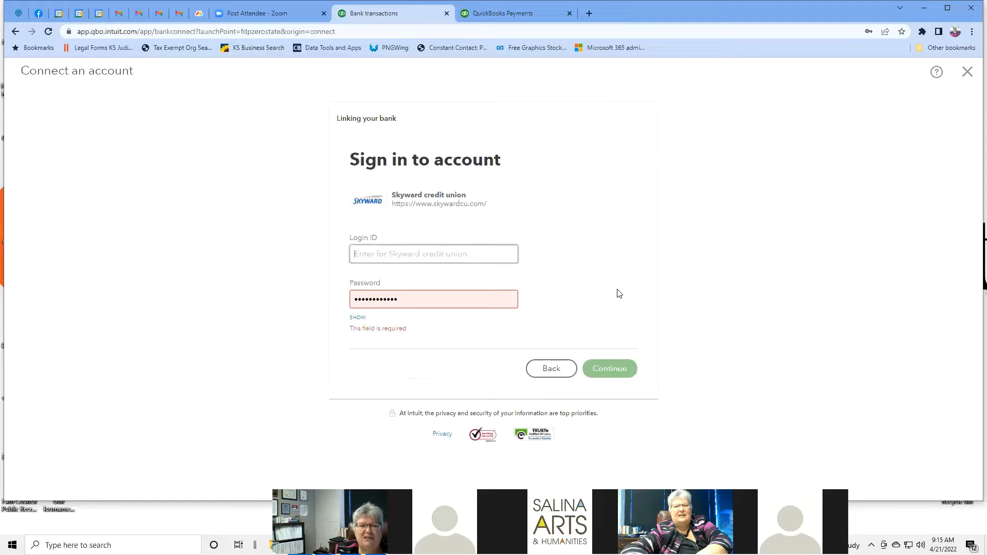
left_click(17, 32)
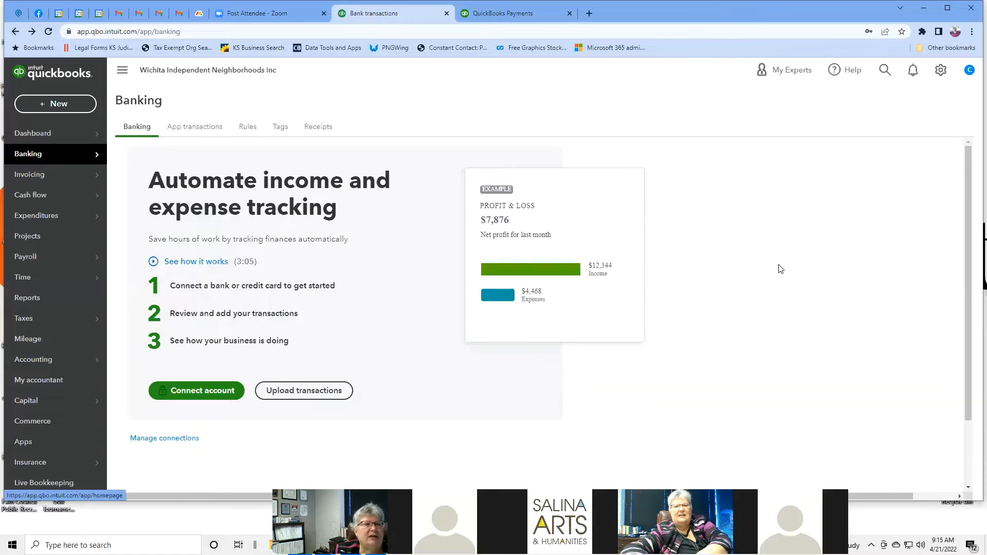
mouse_move(92, 158)
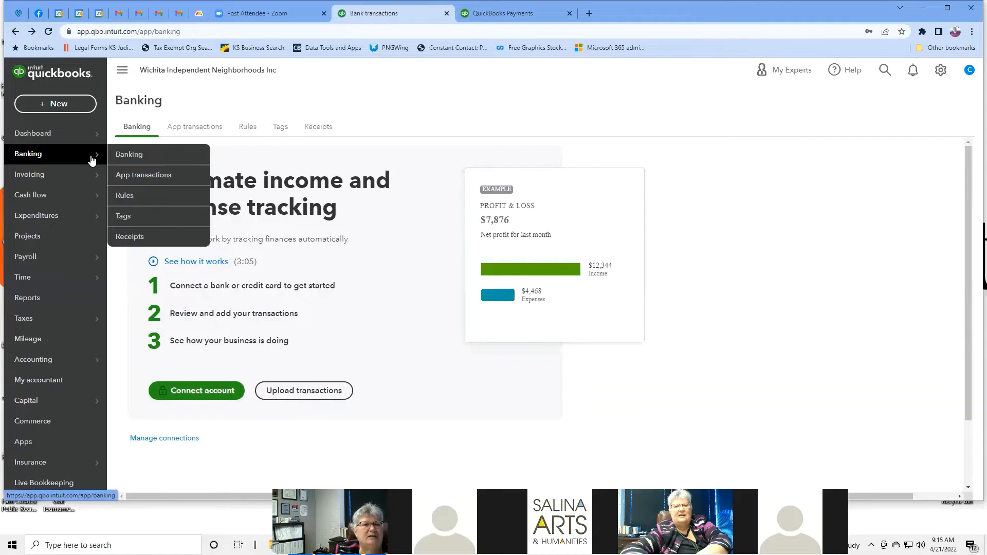
left_click(176, 128)
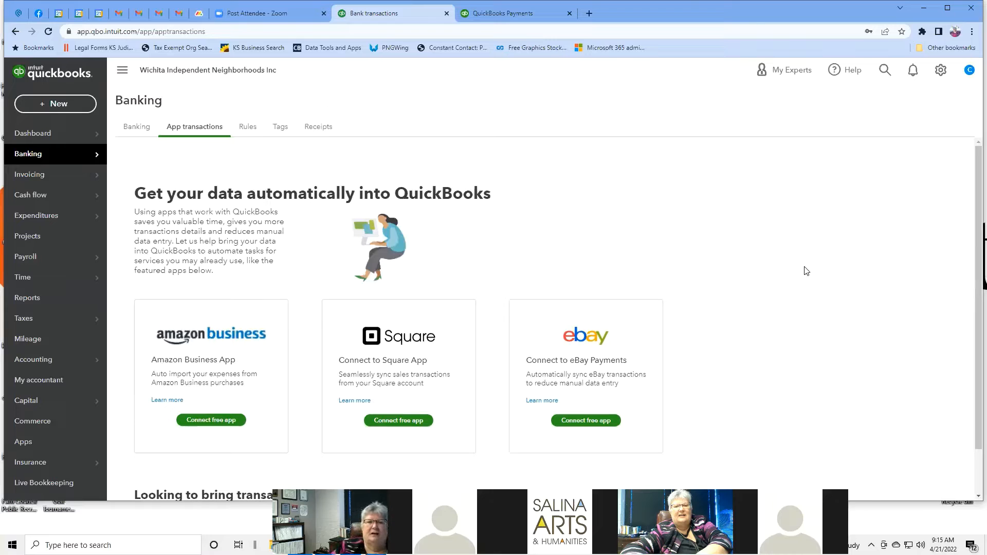
scroll(668, 239, "down", 1)
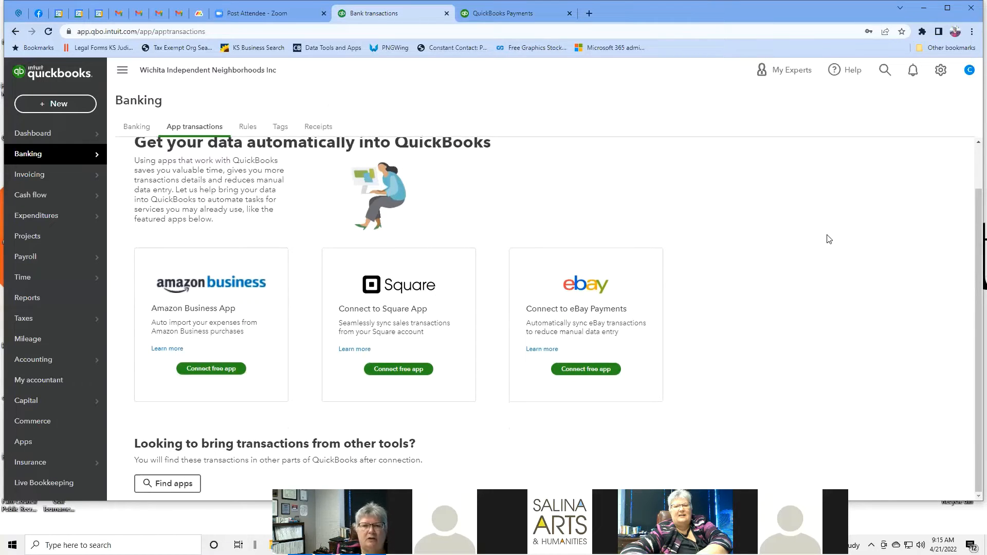
scroll(828, 239, "up", 1)
scroll(827, 237, "down", 1)
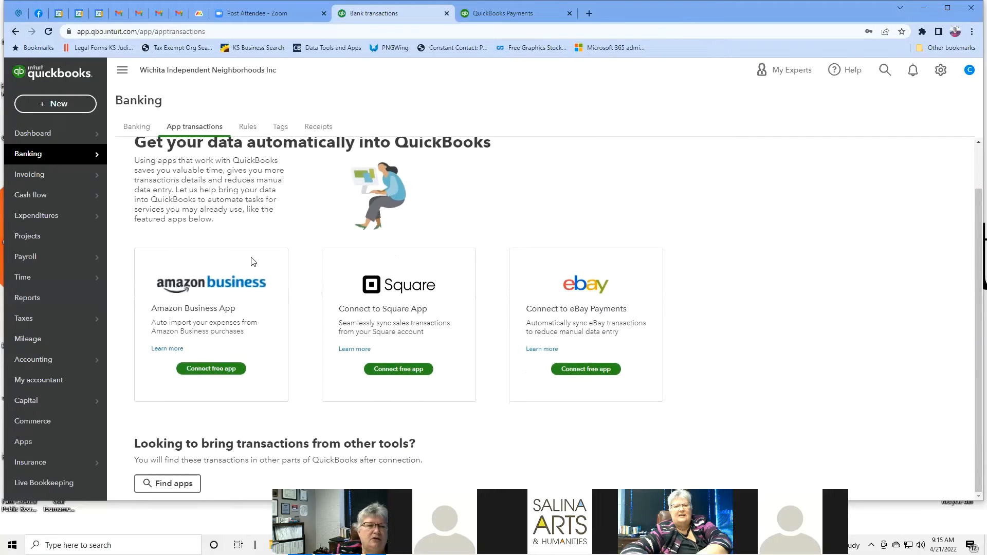
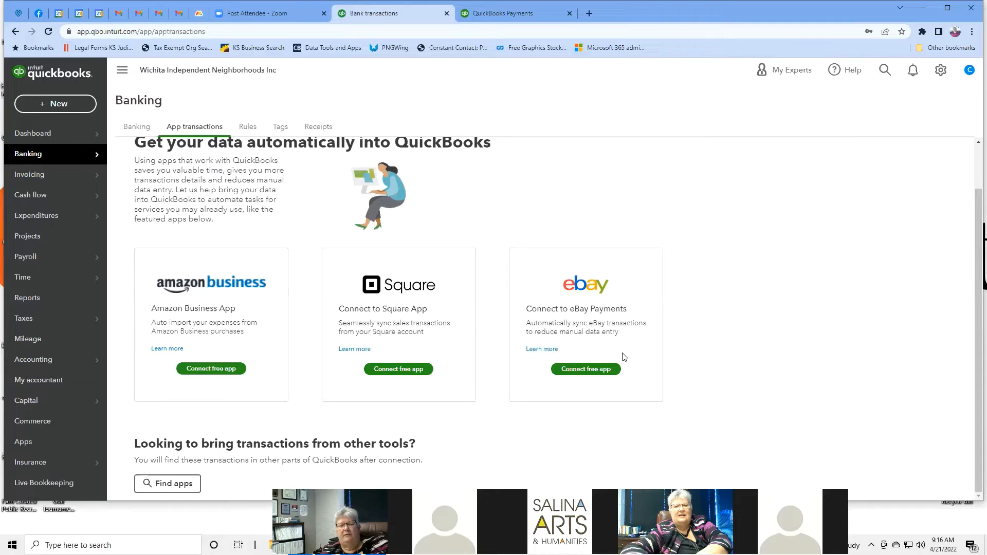
Step: Open the Find apps catalogue from the bottom of the Banking App transactions page
left_click(187, 489)
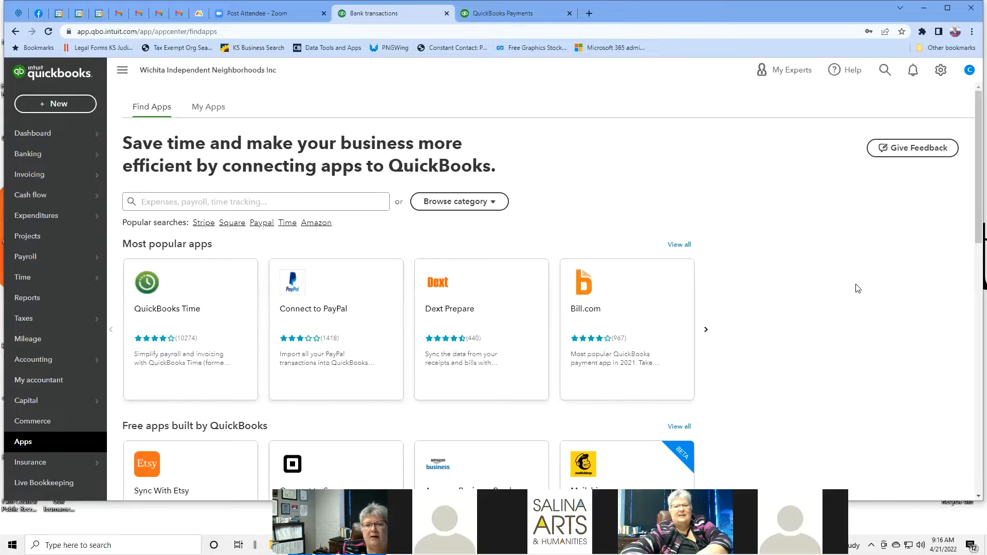
scroll(849, 291, "down", 2)
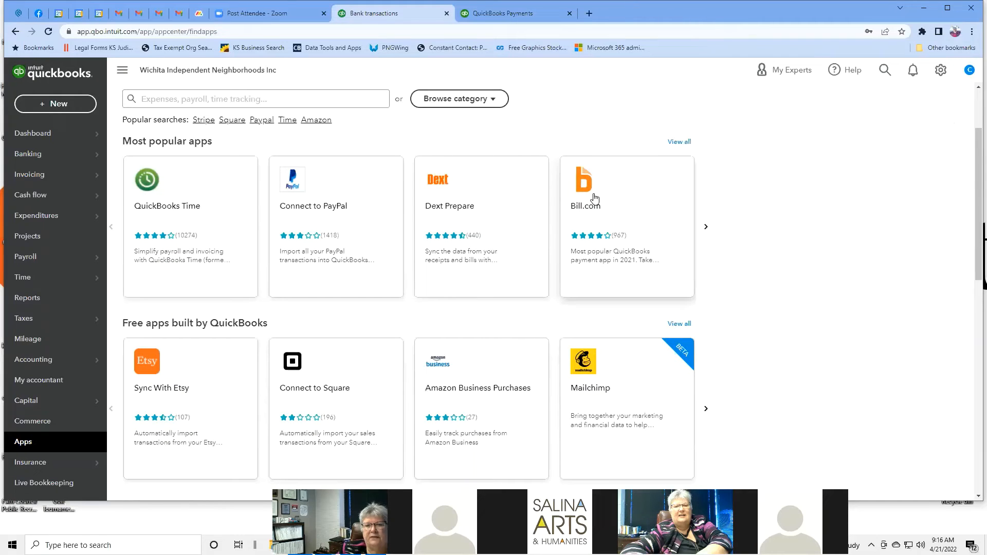
scroll(595, 198, "down", 2)
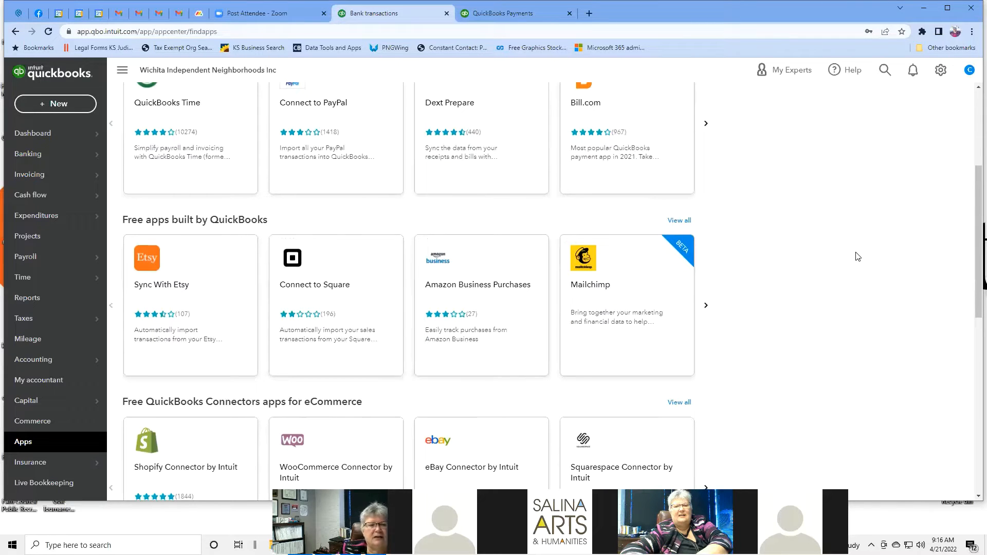
scroll(857, 255, "down", 2)
scroll(662, 298, "down", 2)
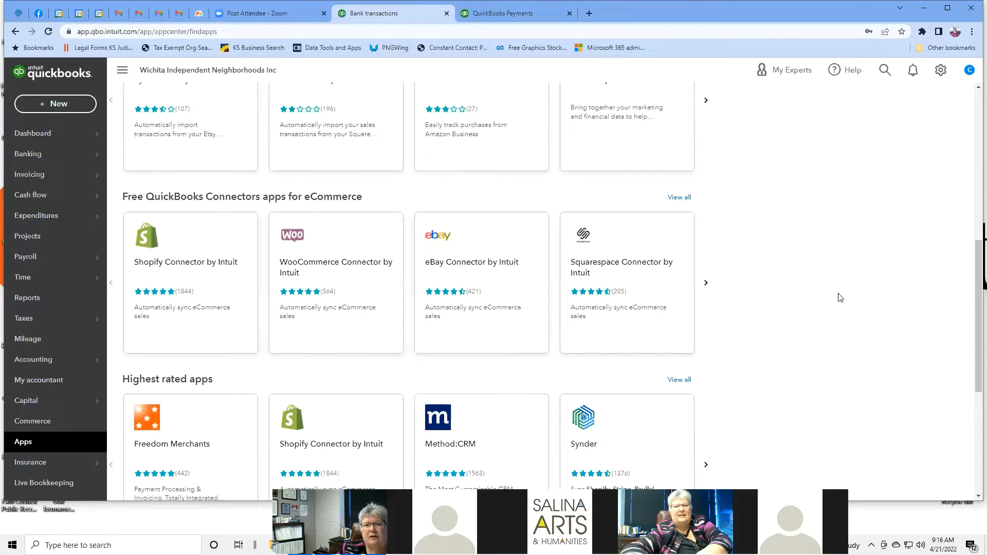
scroll(795, 286, "down", 2)
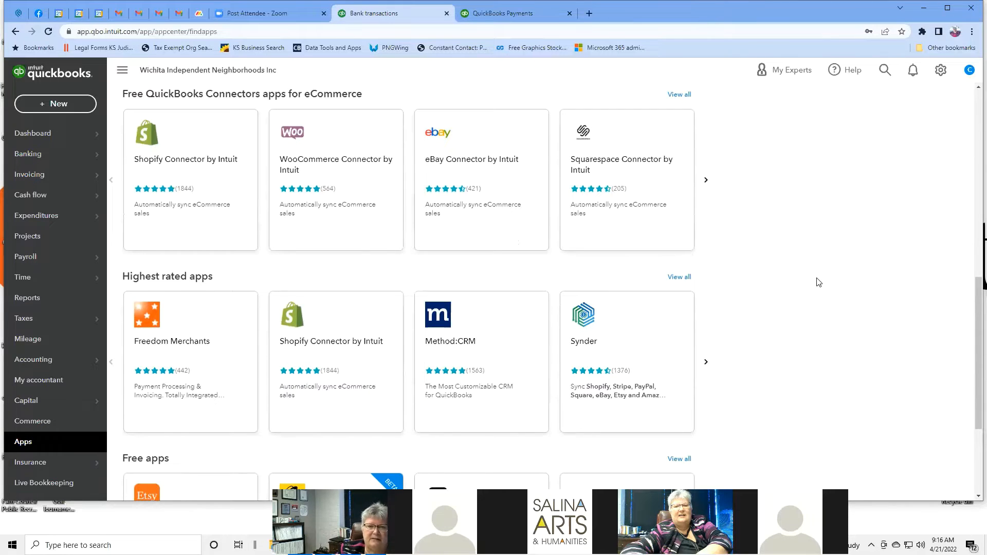
scroll(816, 279, "down", 3)
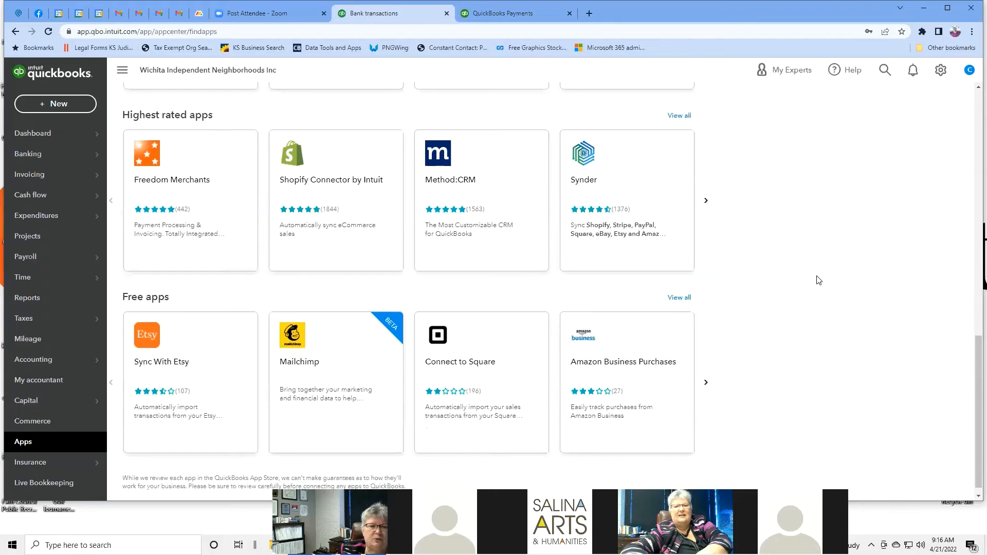
scroll(818, 280, "up", 7)
scroll(818, 280, "up", 6)
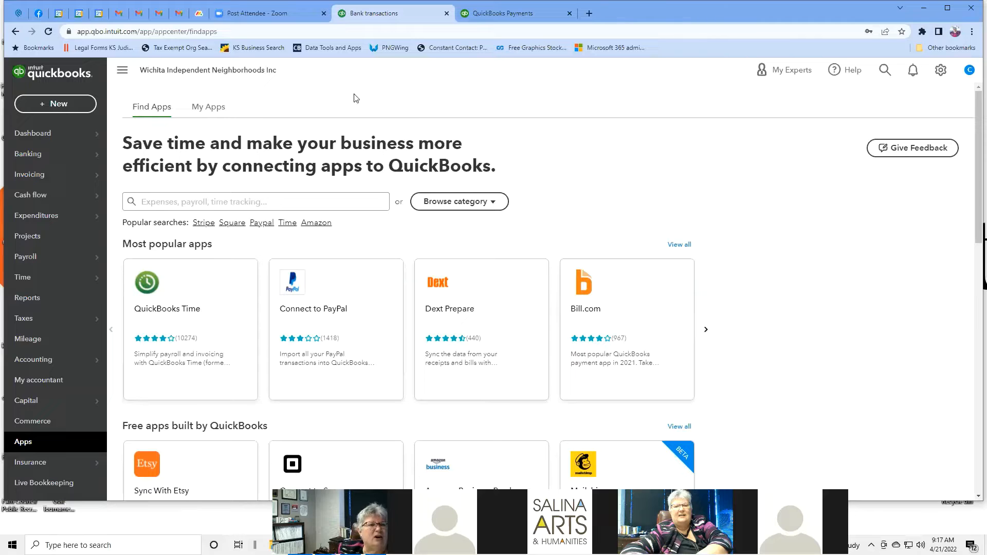
mouse_move(72, 165)
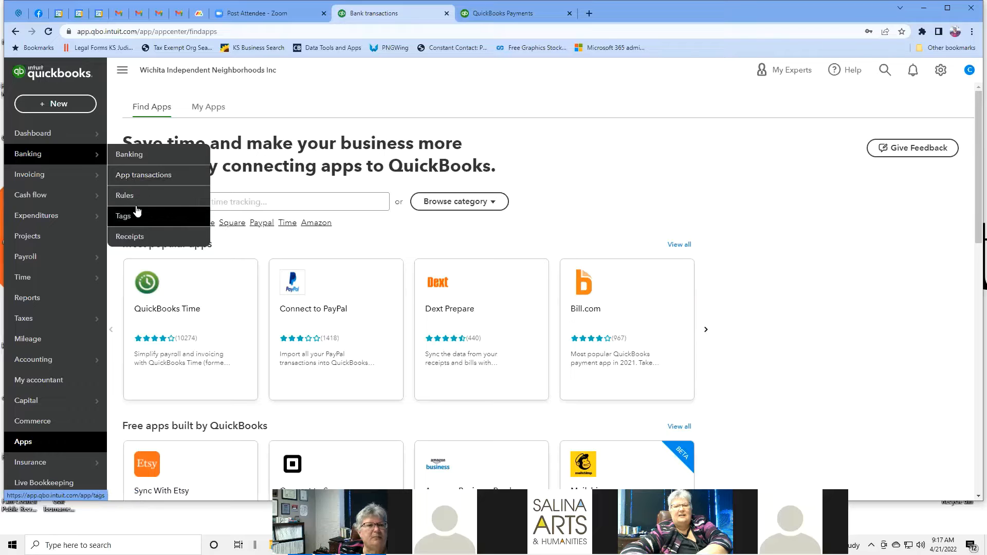
Step: Open Banking > Receipts and scroll through its computer, Google Drive and email upload options
left_click(153, 234)
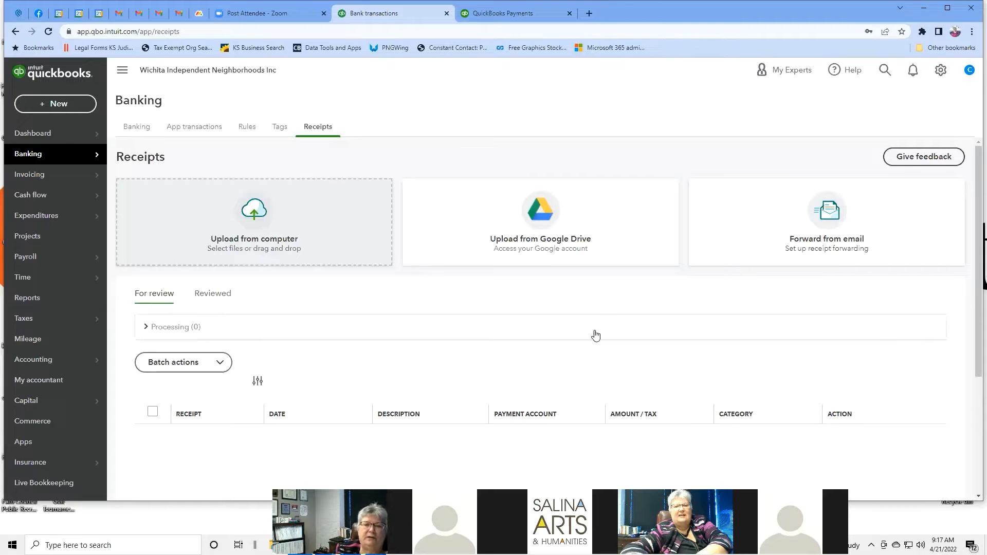
scroll(901, 309, "down", 2)
scroll(901, 310, "down", 2)
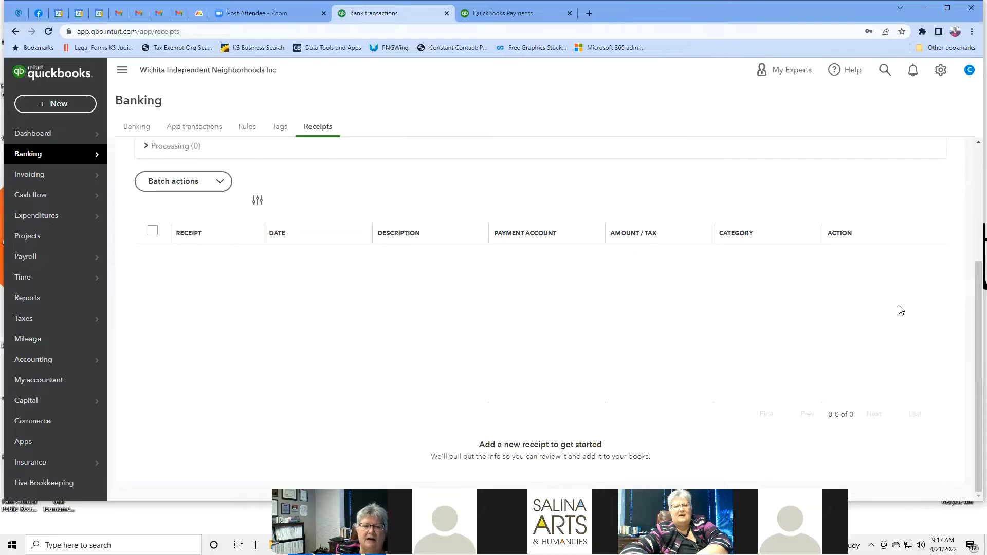
scroll(900, 309, "up", 4)
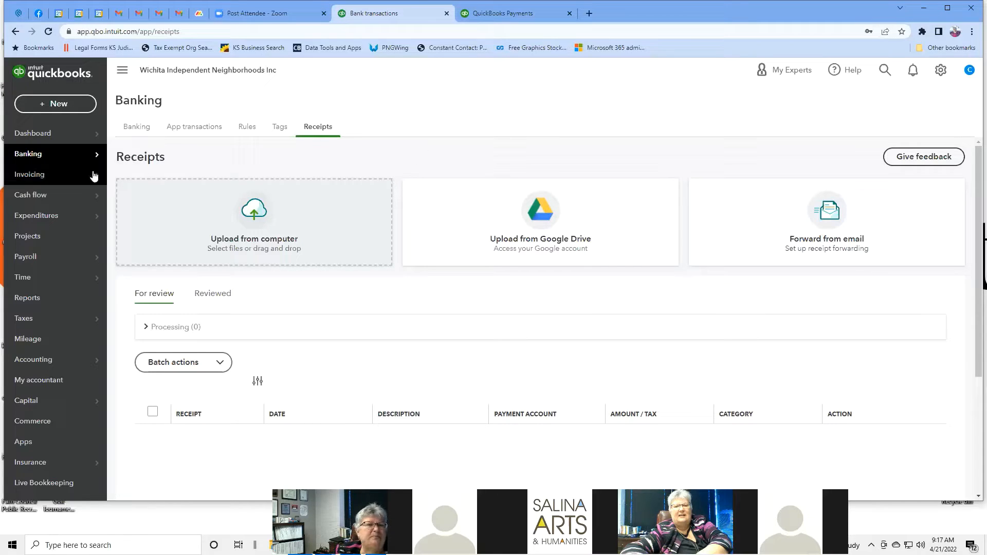
mouse_move(91, 159)
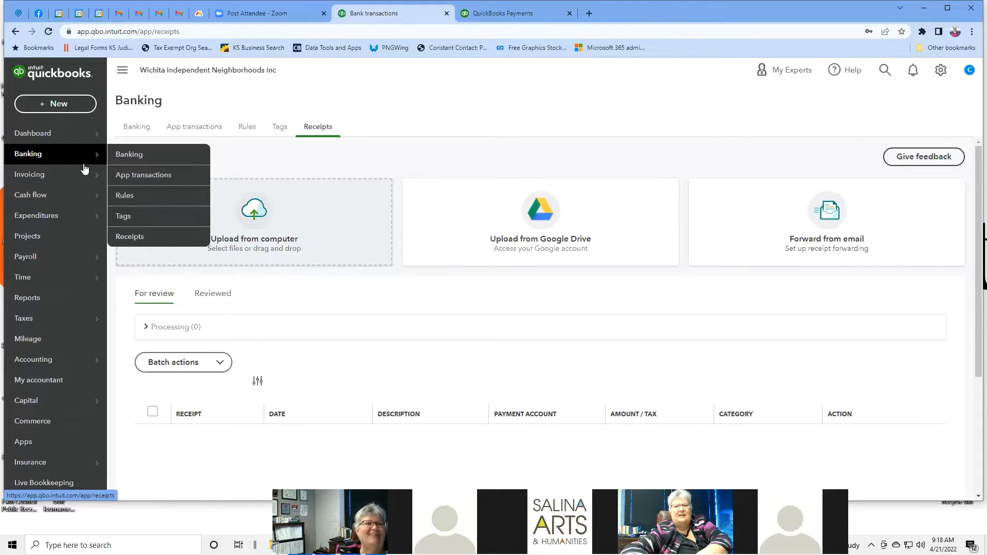
mouse_move(91, 181)
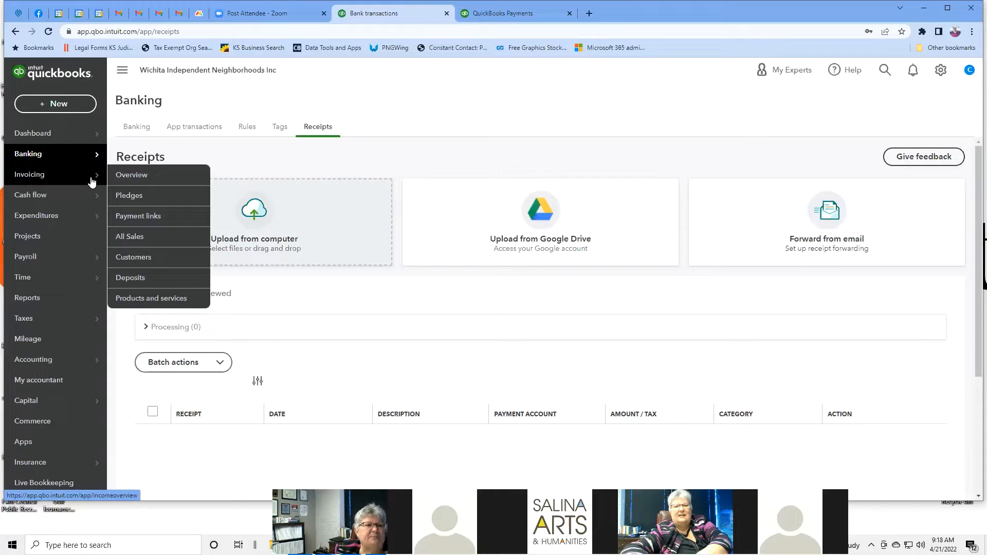
Step: Open Invoicing > Overview, close the recommendation survey, and switch to the Pledges tab
left_click(142, 178)
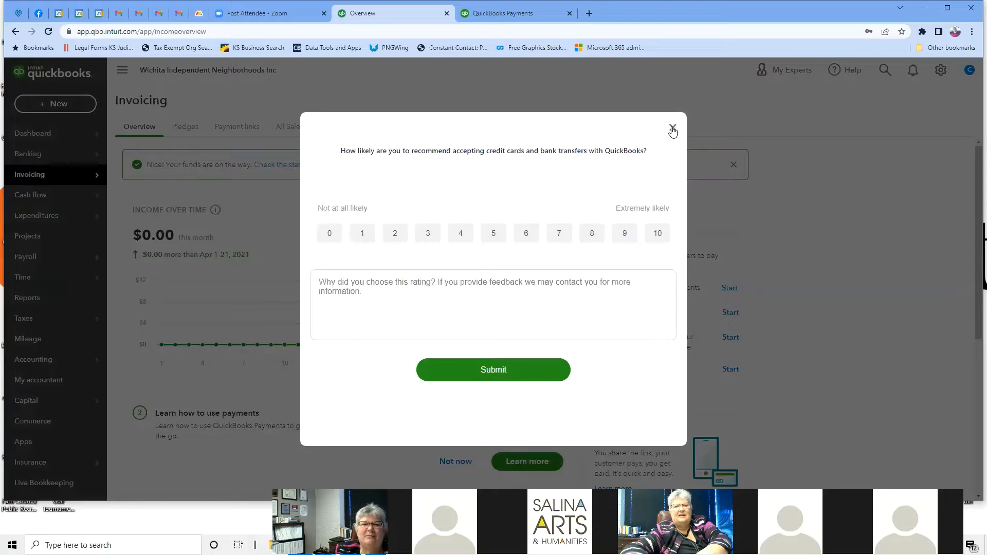
left_click(672, 128)
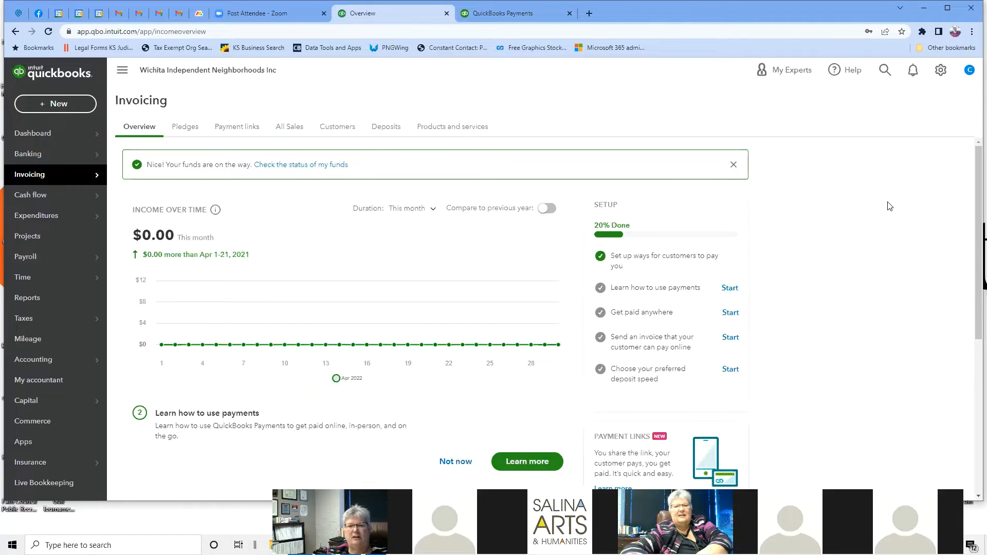
scroll(903, 210, "down", 1)
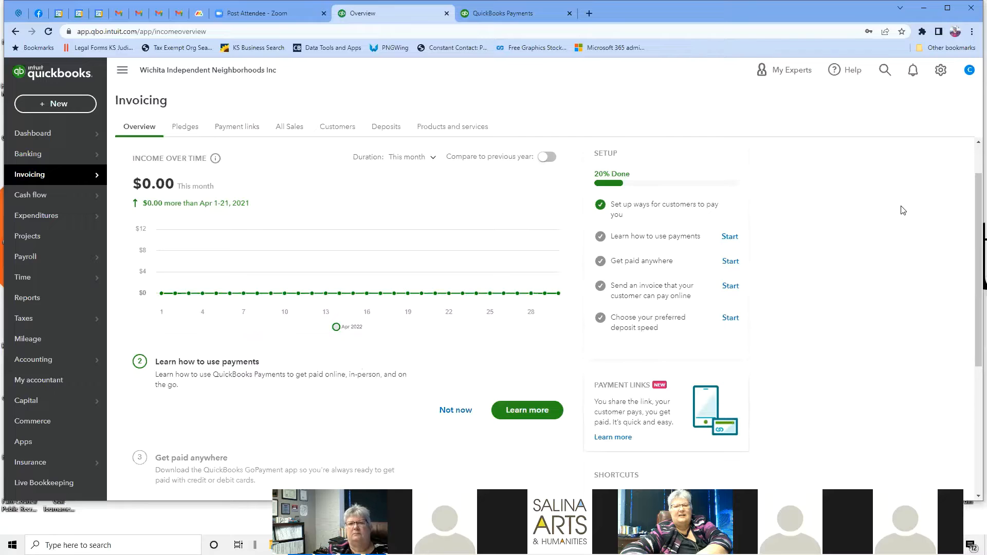
left_click(193, 129)
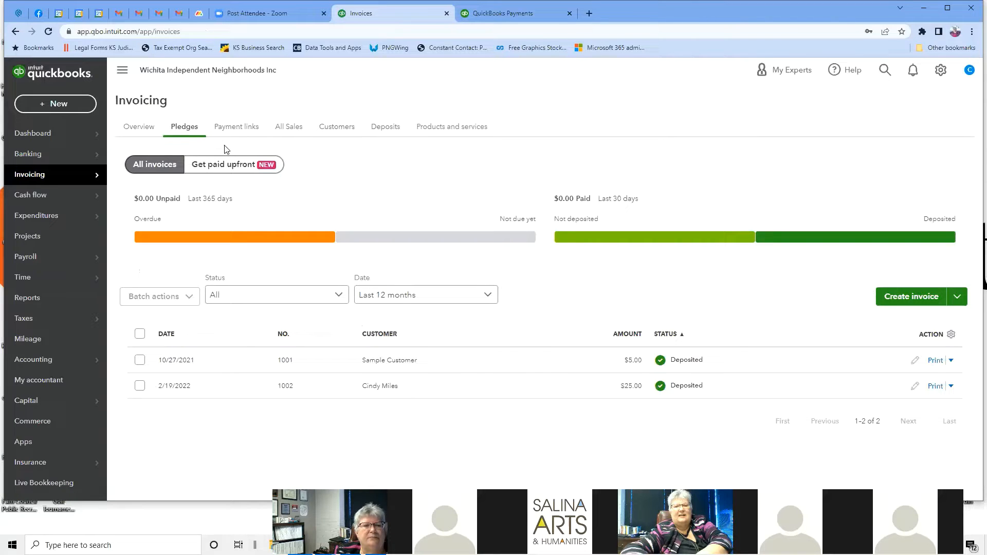
Step: Switch to Payment links to see the $50.00 and $25.00 membership dues links
left_click(249, 133)
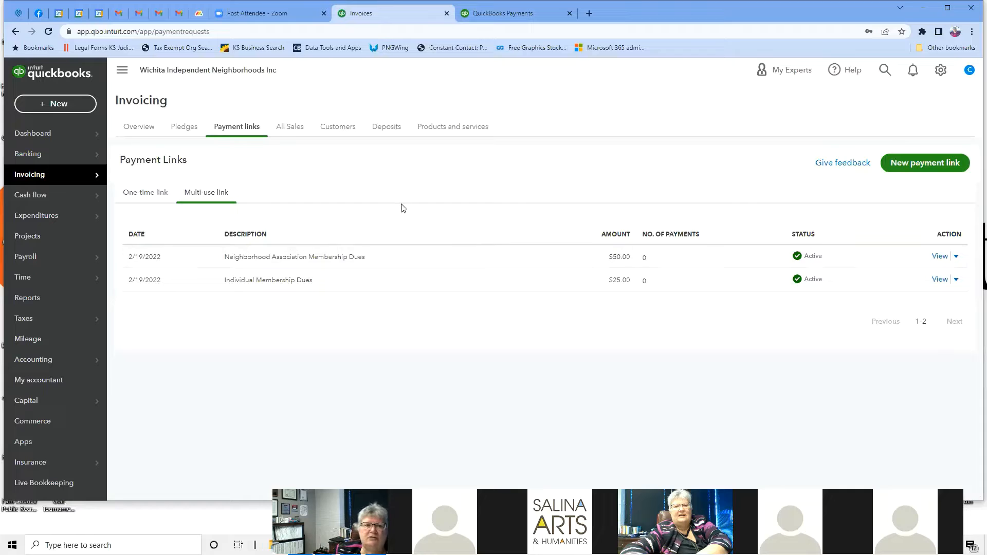
Step: Open the $50.00 Neighborhood Association Membership Dues link and expand its sharing options
left_click(355, 256)
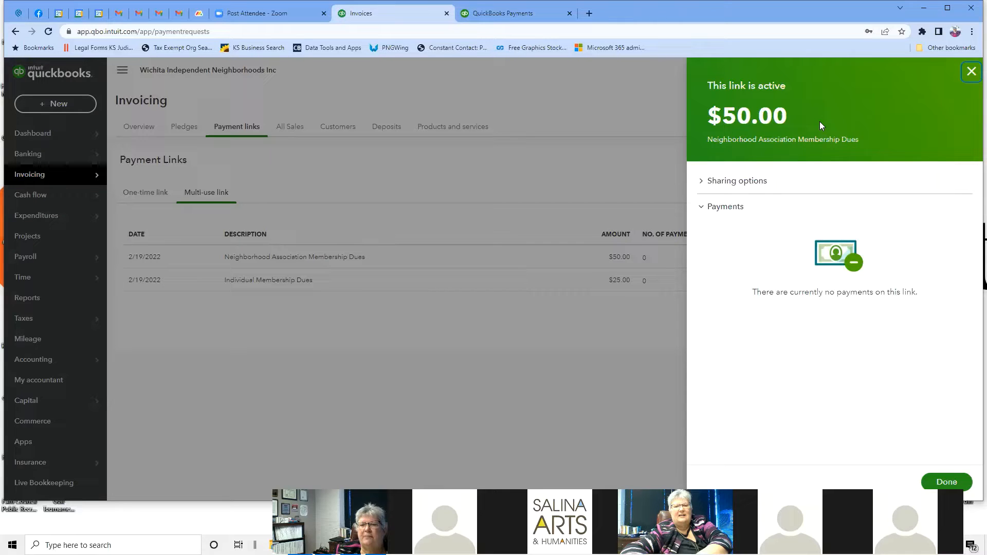
left_click(758, 182)
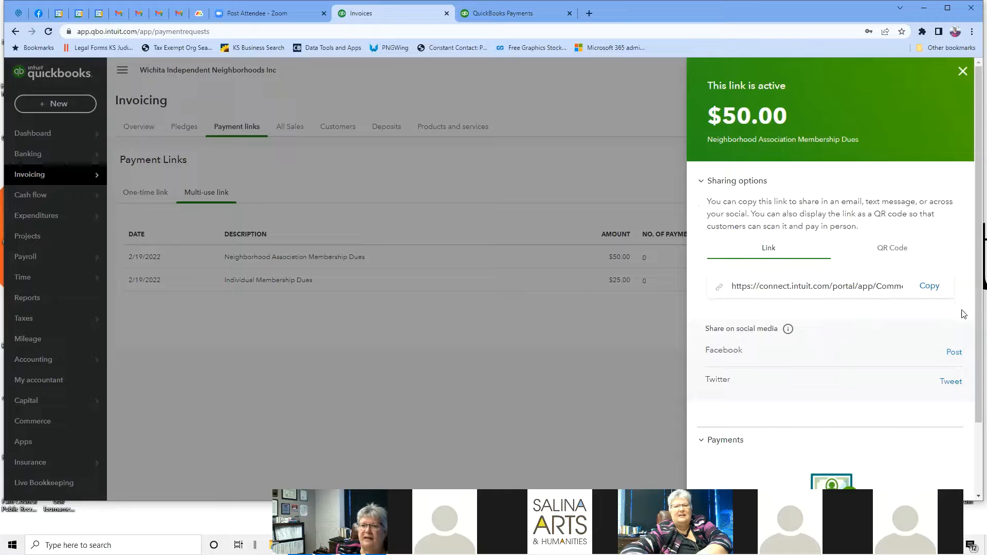
scroll(920, 314, "down", 2)
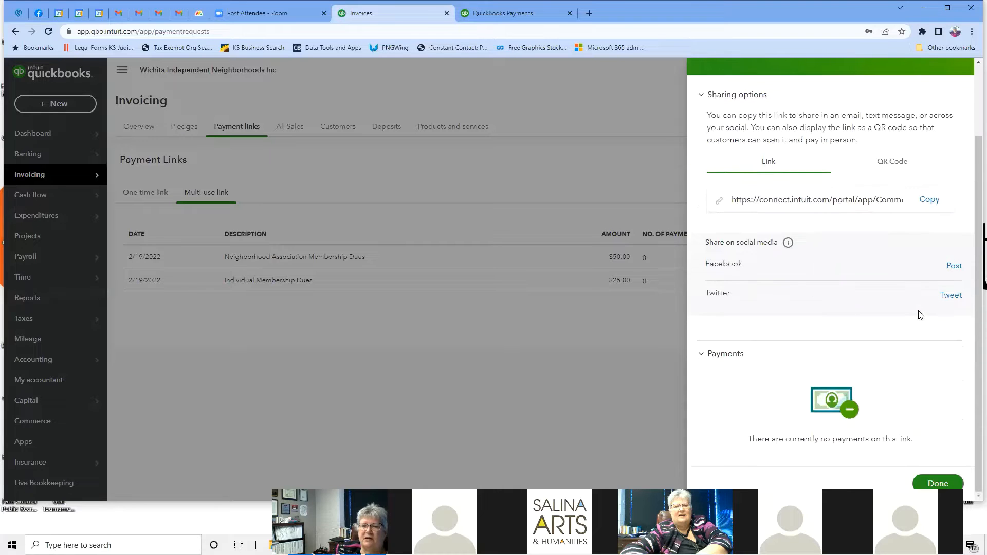
scroll(920, 314, "up", 2)
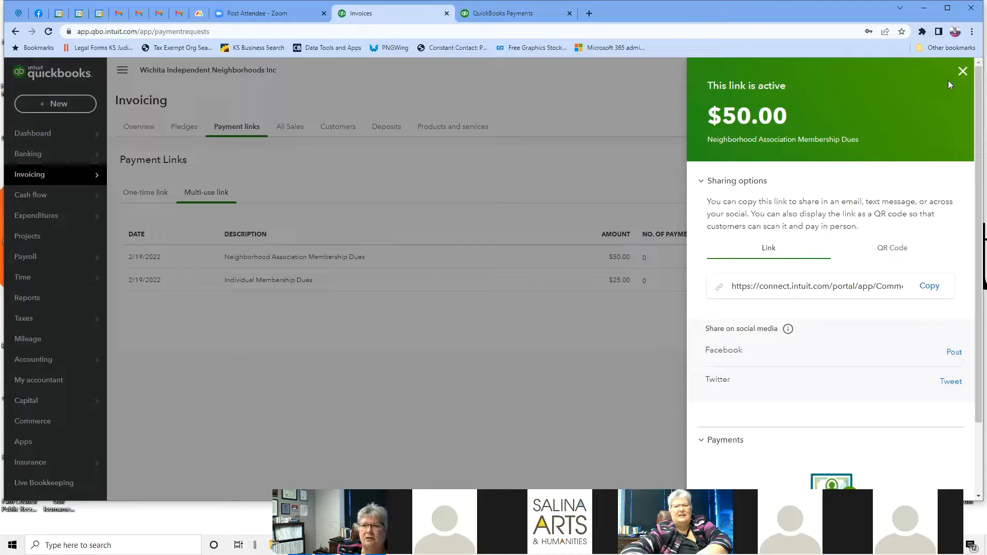
Step: Close the link details, view the one-time links, then open All Sales transactions
left_click(962, 72)
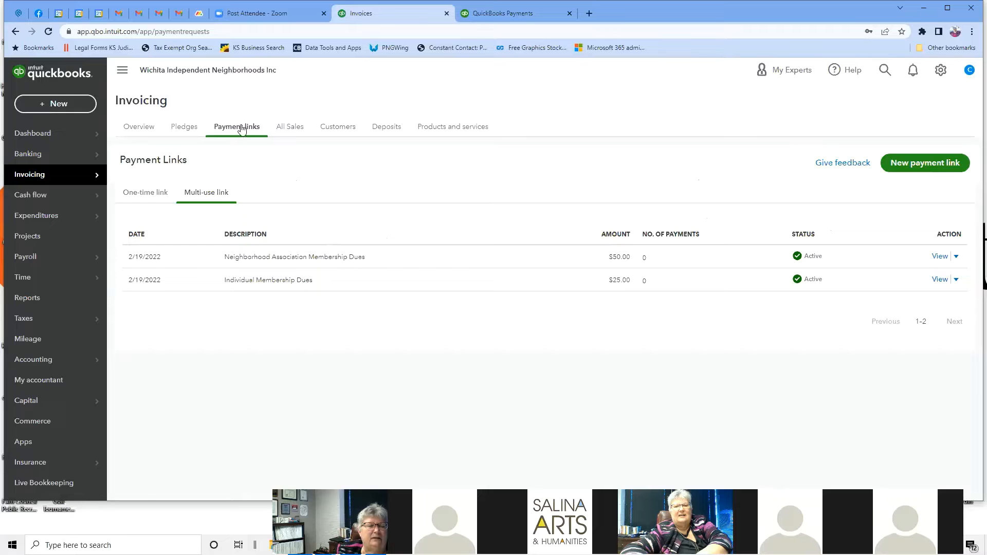
left_click(160, 195)
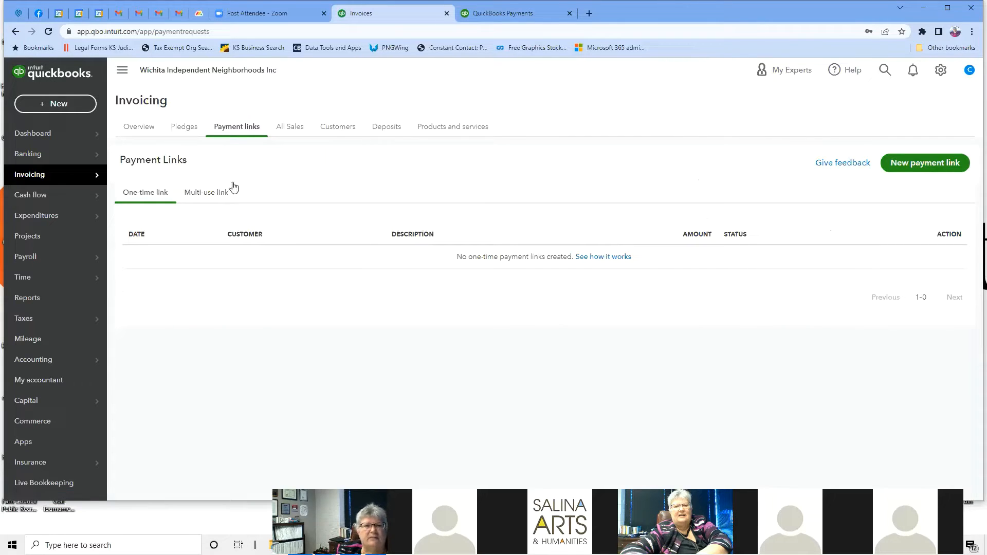
left_click(287, 135)
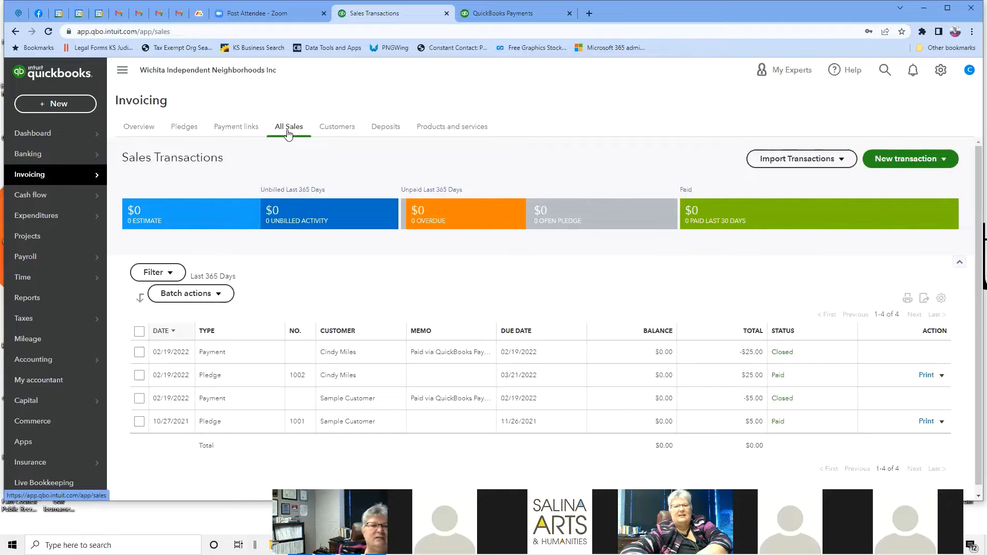
Step: View the Customers list, then return to the Pledges list showing invoices 1001 and 1002
mouse_move(86, 176)
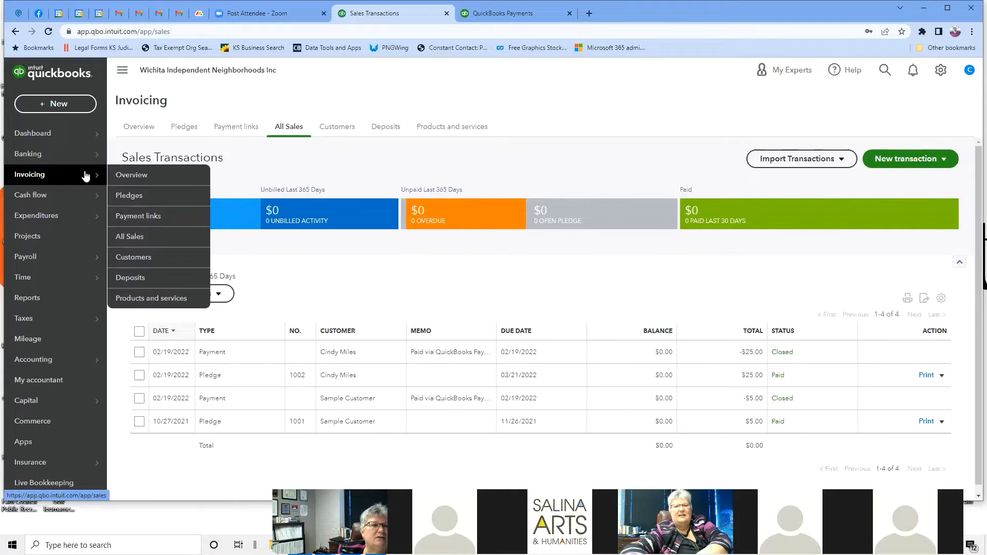
left_click(336, 126)
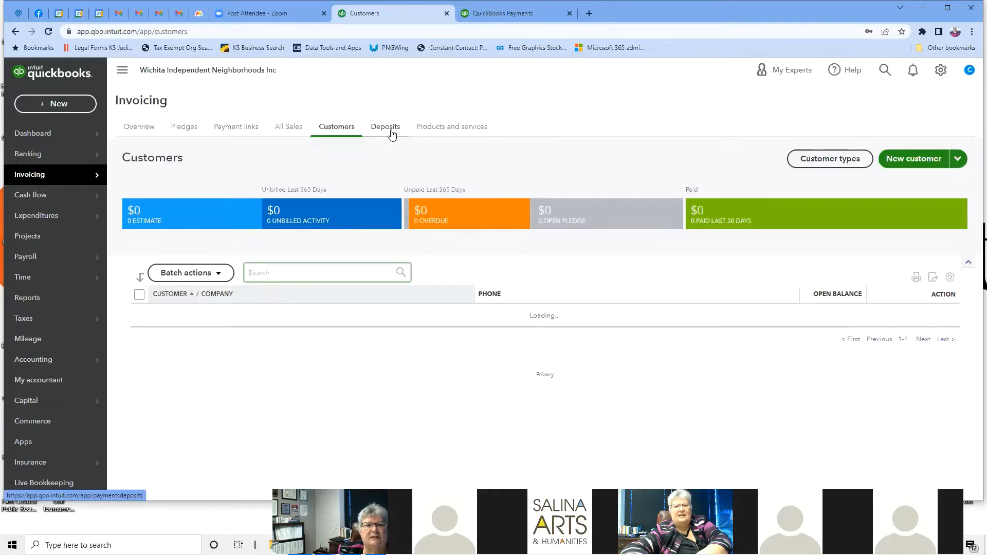
left_click(186, 128)
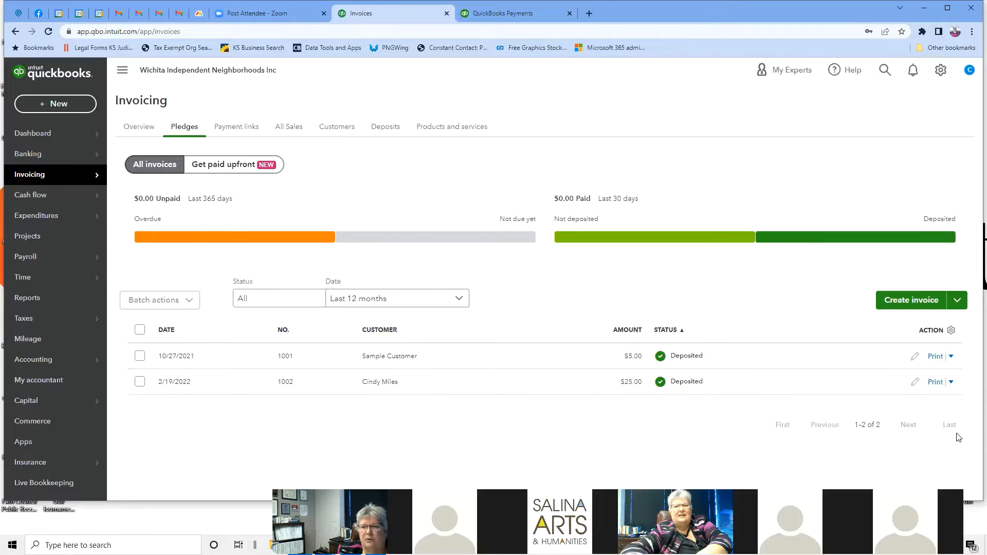
Step: Start new invoice #1003 and pick the customer, filling in Net 30 terms
left_click(923, 303)
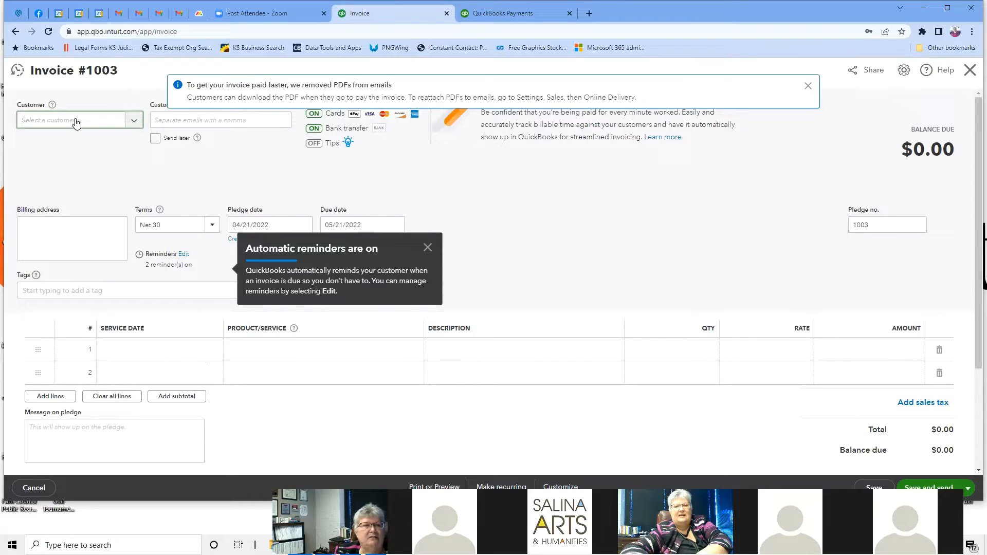
left_click(134, 123)
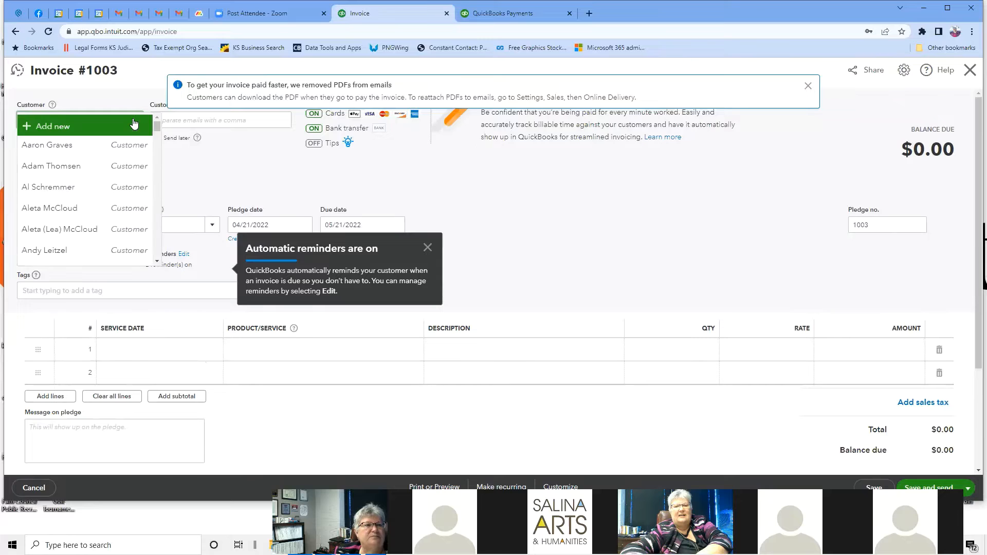
left_click(62, 210)
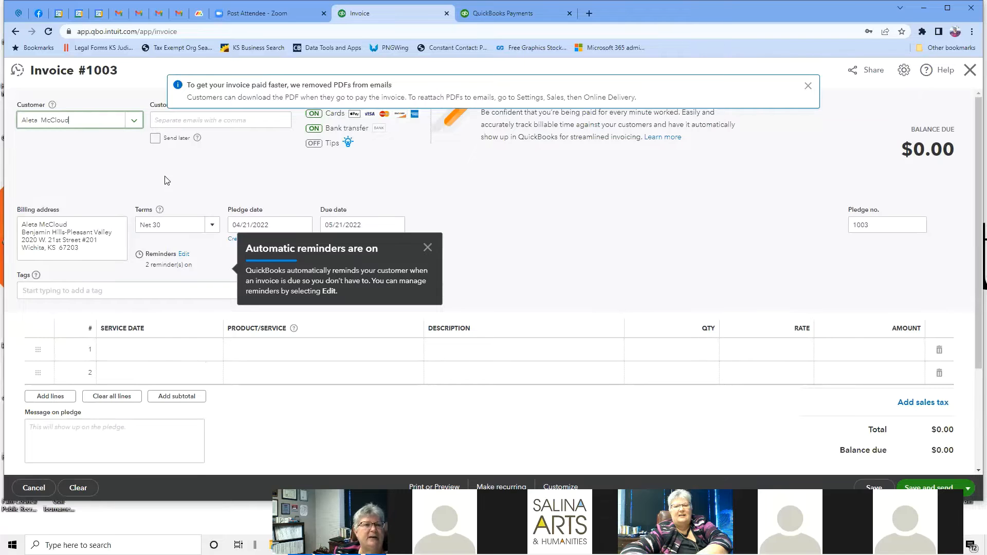
left_click(235, 121)
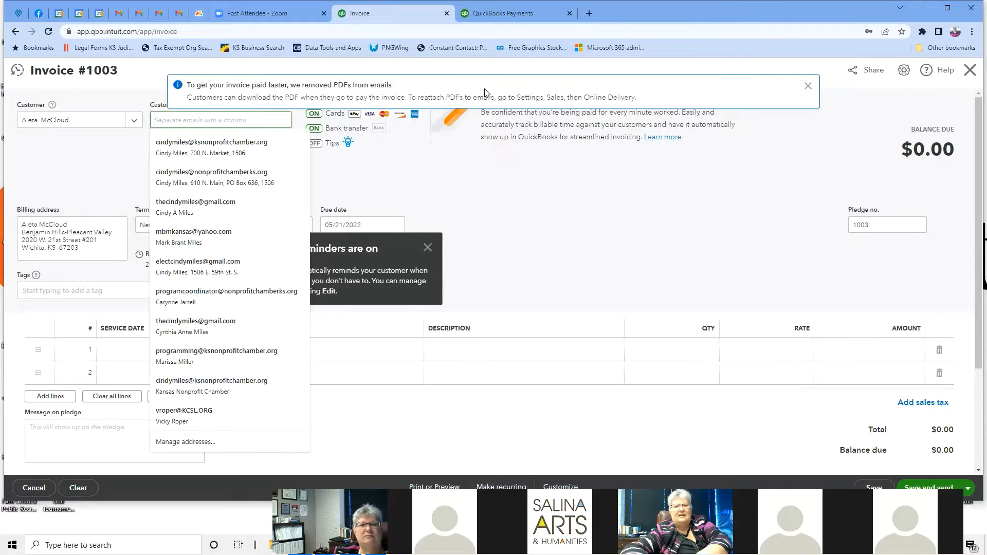
Step: Dismiss the PDF-in-email banner and the Automatic reminders notice
left_click(808, 86)
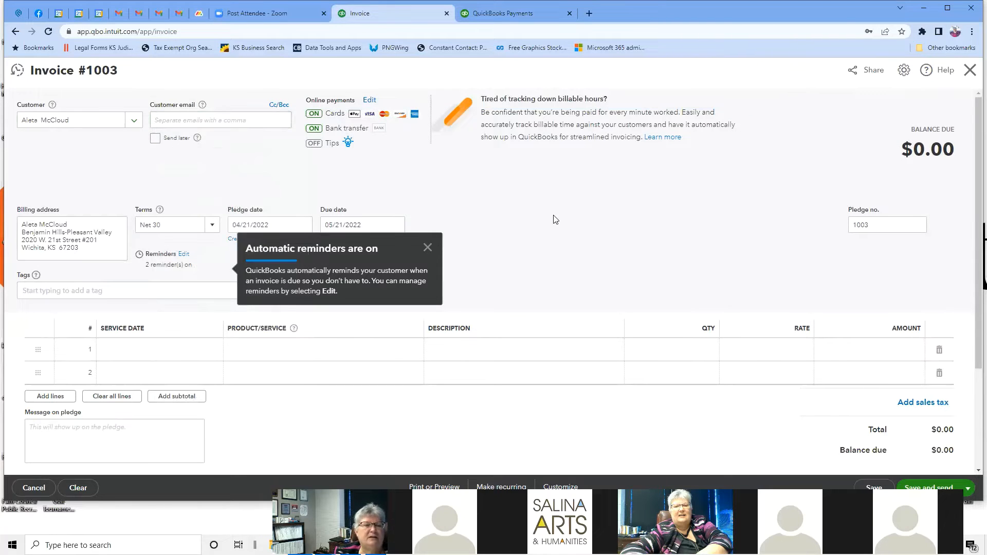
scroll(554, 220, "down", 1)
scroll(554, 219, "up", 1)
left_click(427, 248)
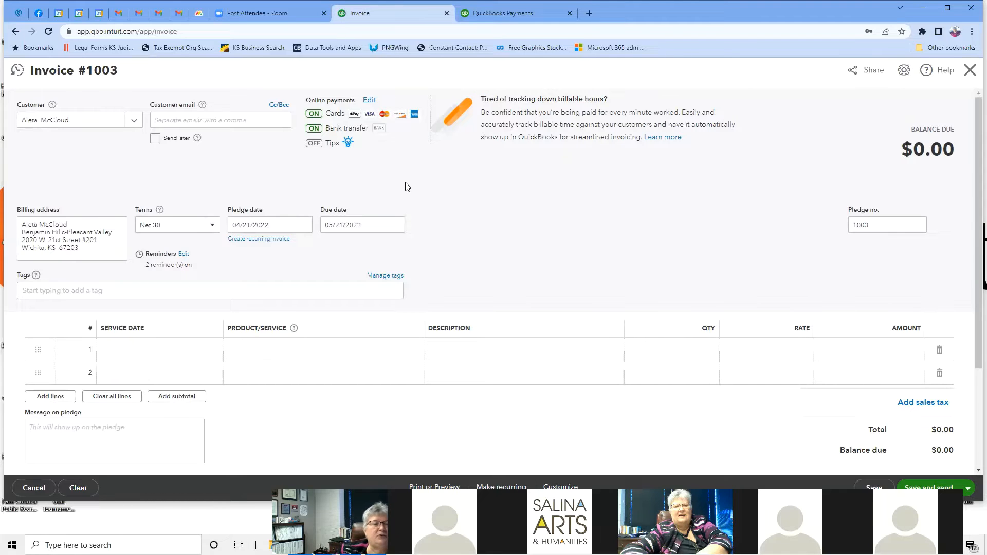
Step: Add a '10 day of the month' term due on day 10 and apply it
left_click(212, 226)
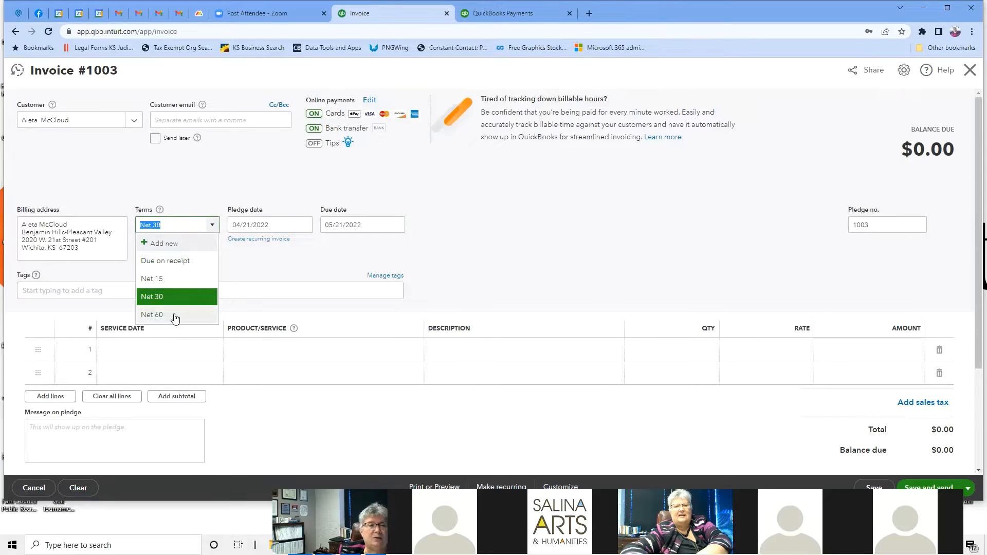
left_click(161, 245)
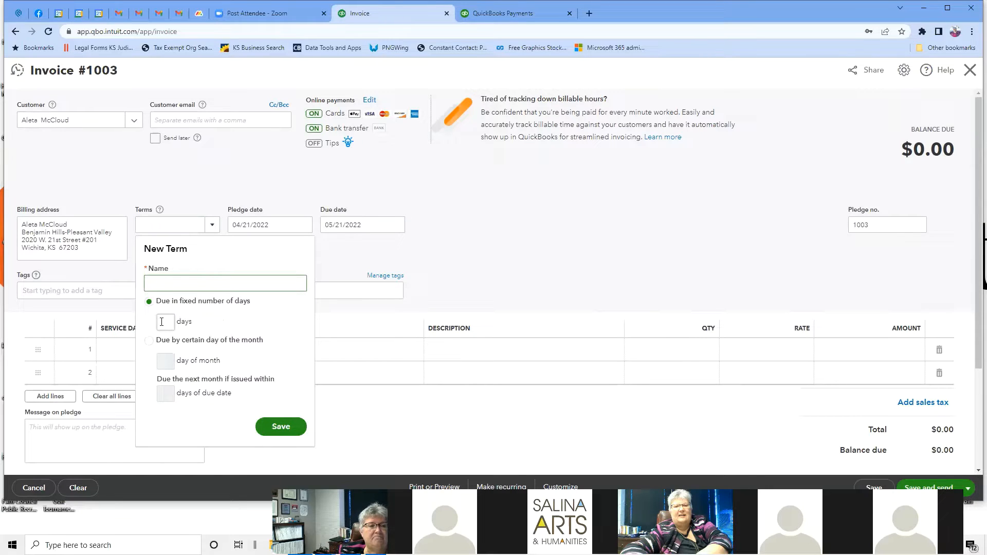
left_click(149, 340)
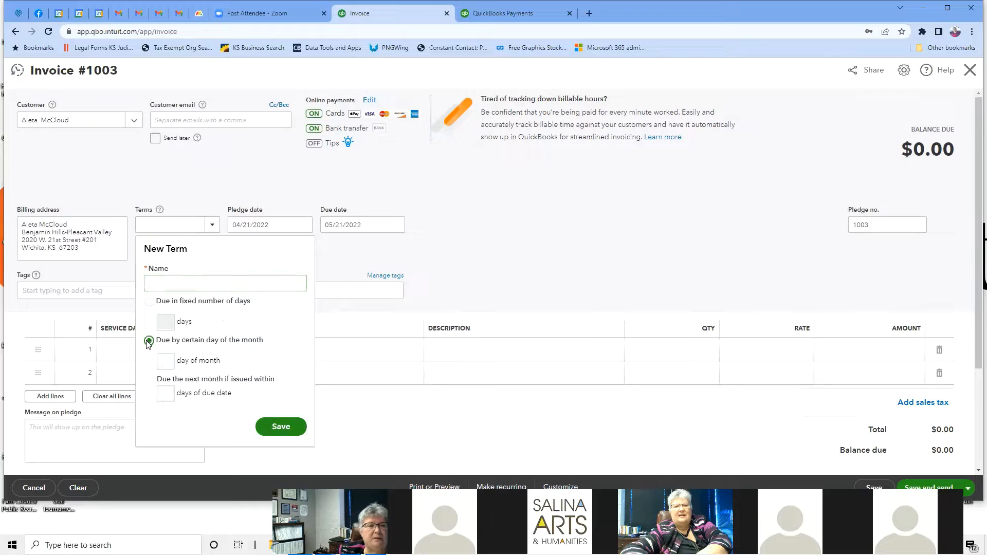
left_click(169, 361)
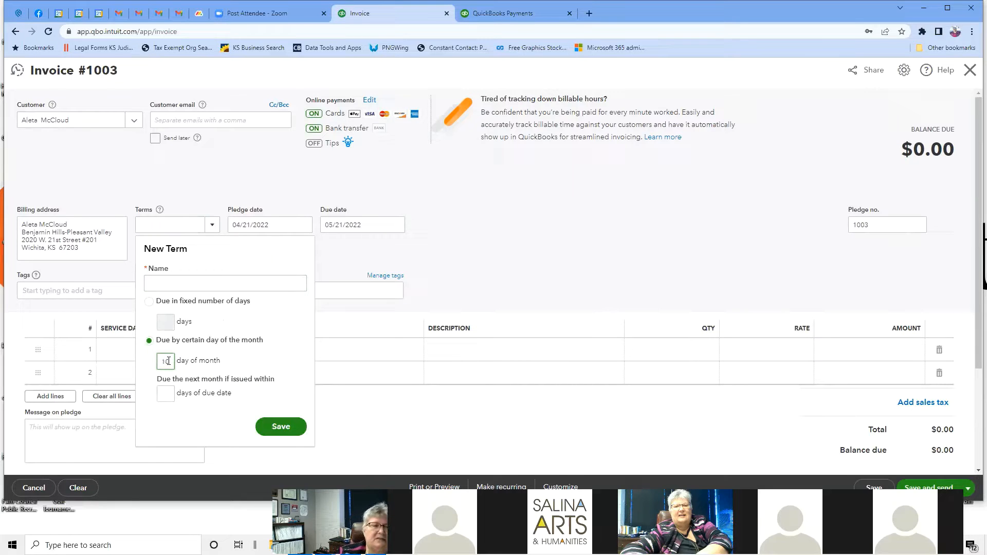
left_click(283, 426)
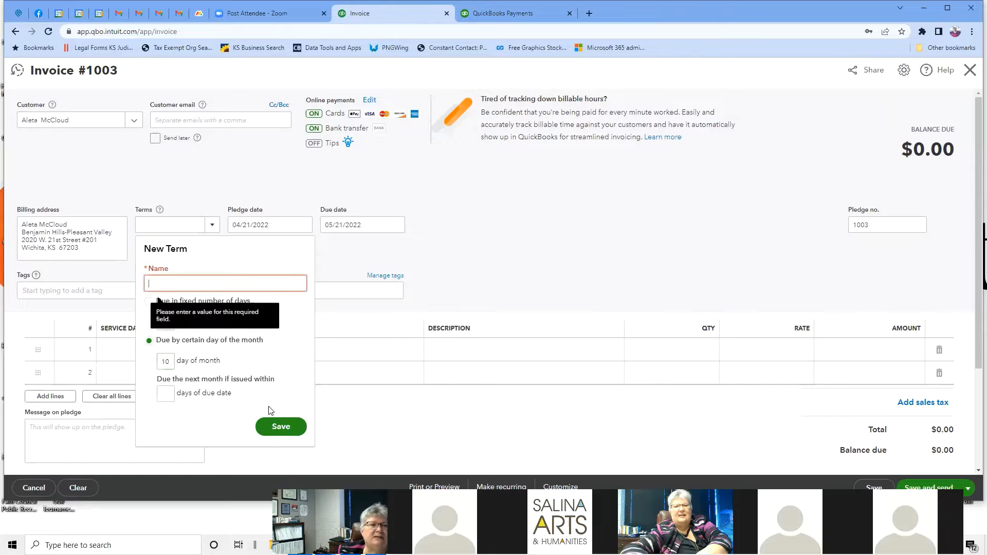
left_click(191, 285)
type("1")
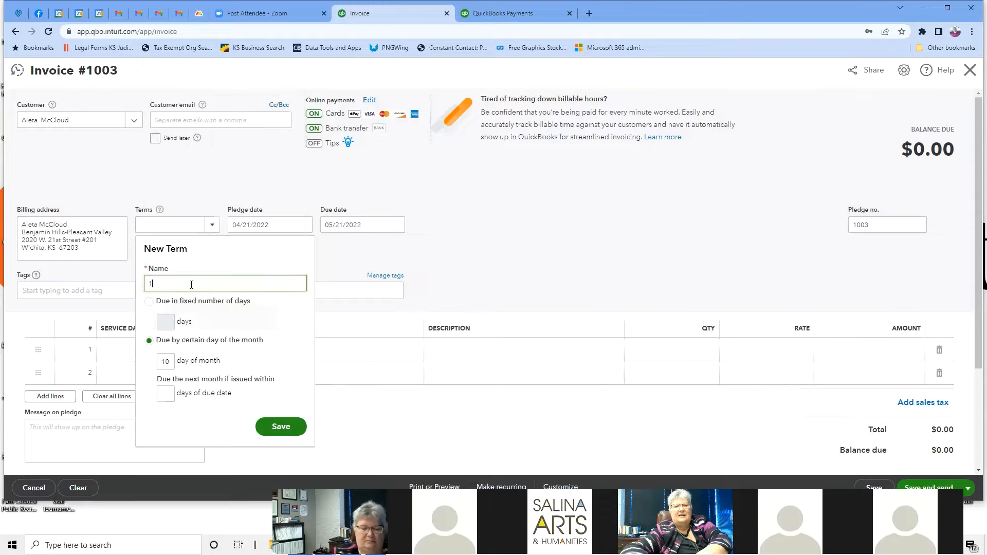
type("0 day o")
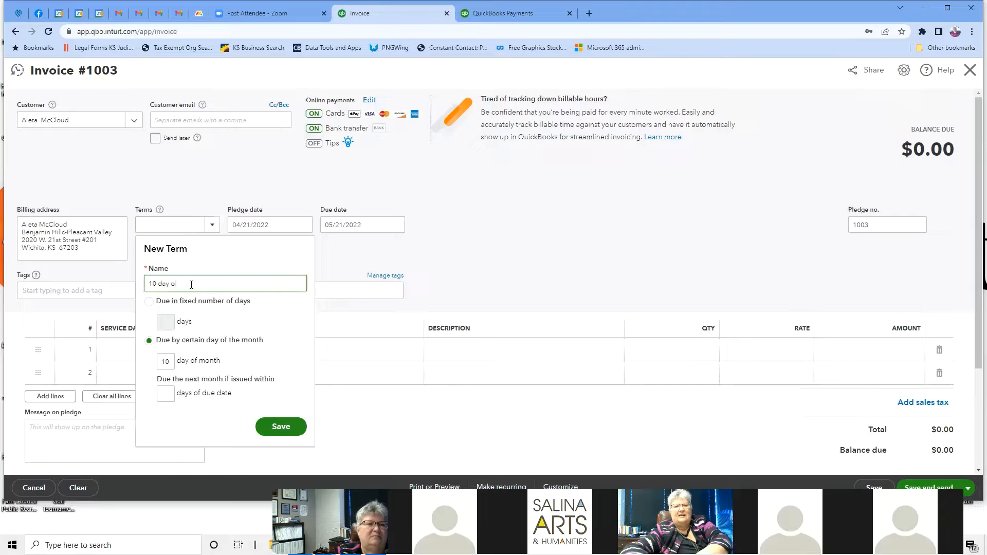
type("f the month")
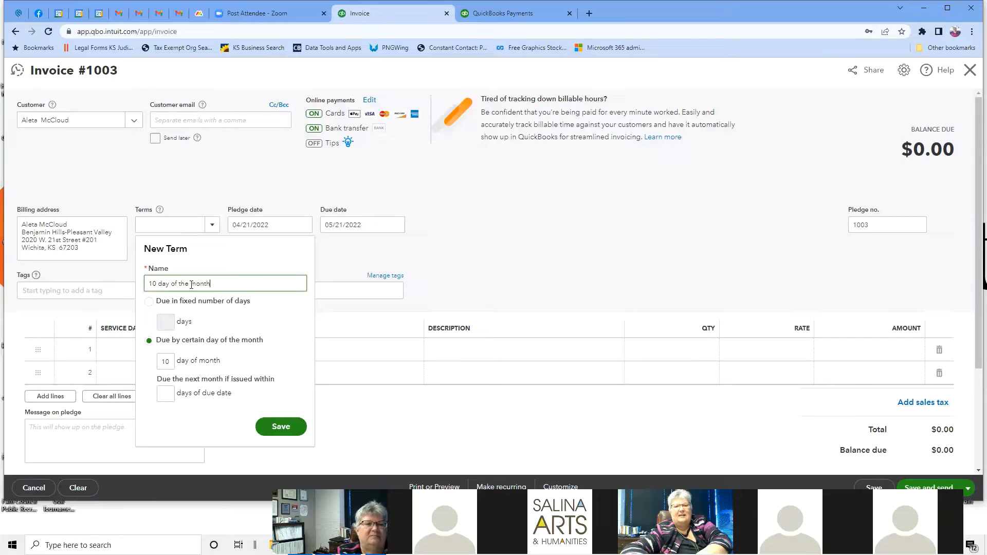
left_click(278, 429)
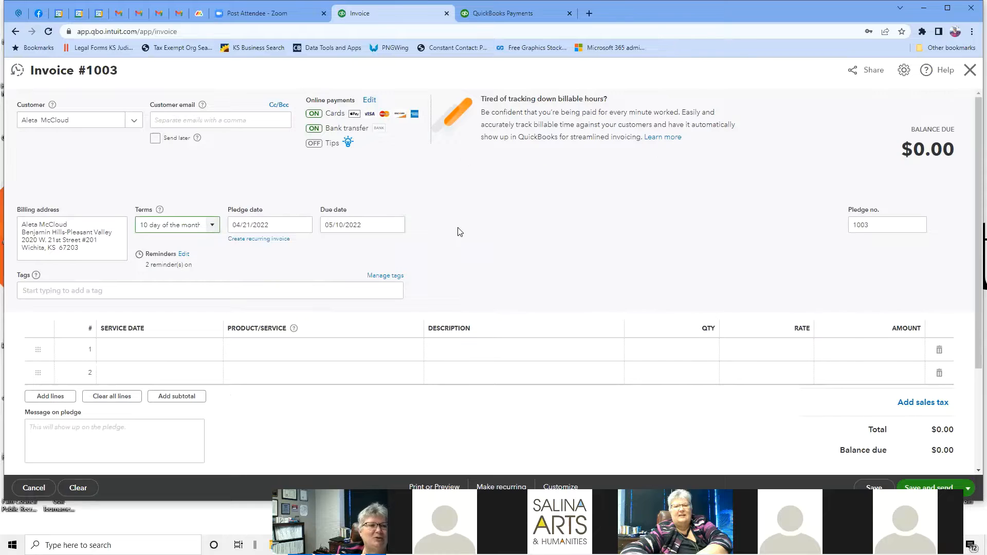
Step: Put Membership Dues on line 1, described 'April 2022 - March 2023', qty 1 at 25
scroll(460, 232, "down", 1)
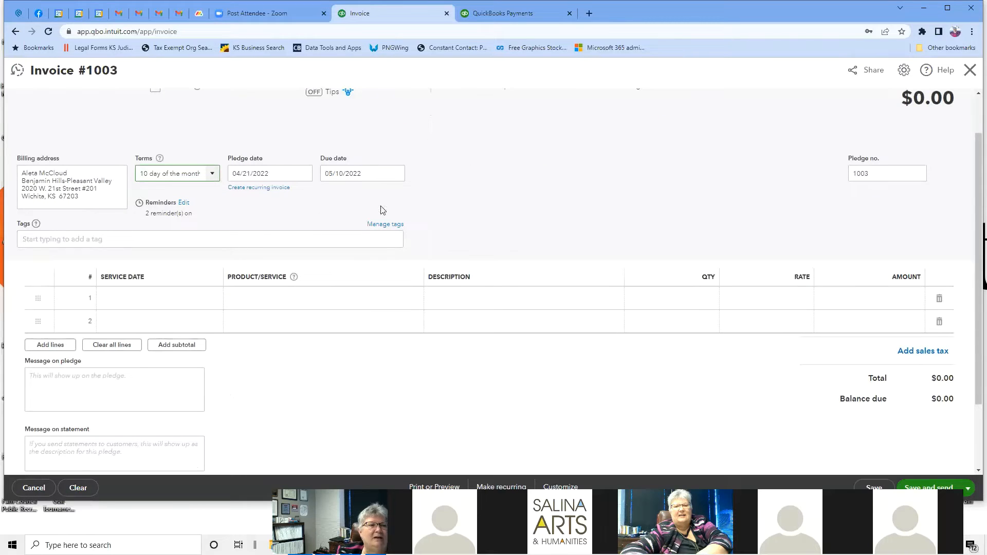
scroll(277, 234, "down", 2)
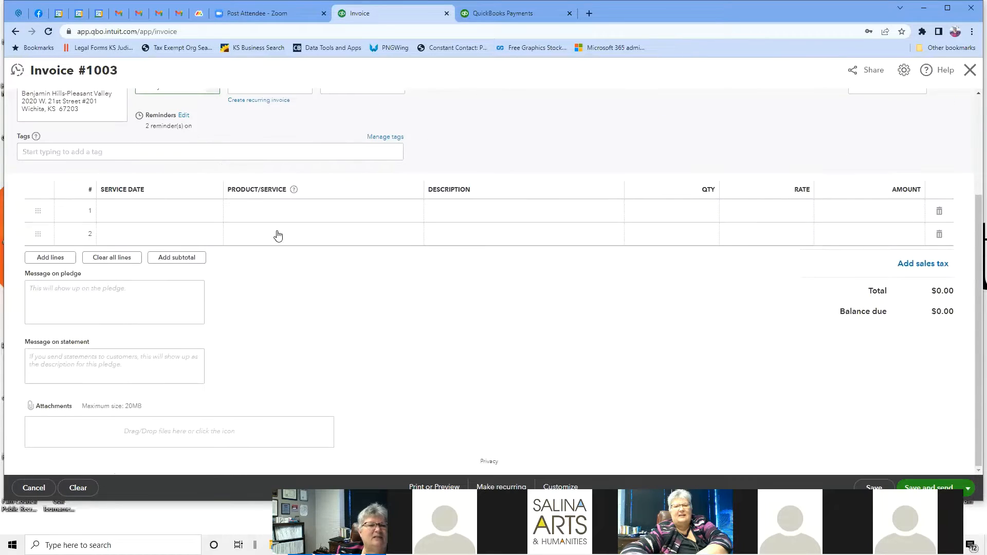
left_click(162, 211)
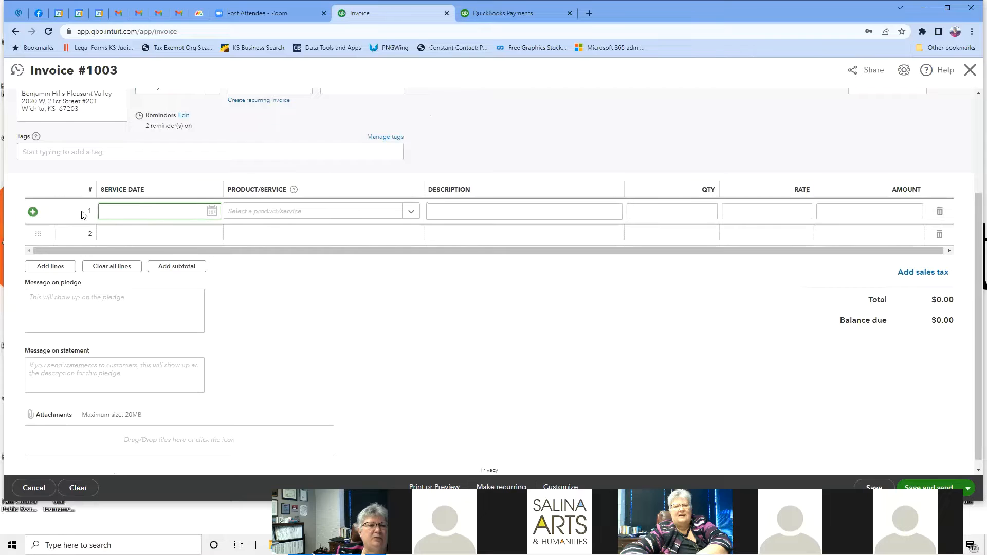
left_click(117, 210)
left_click(412, 212)
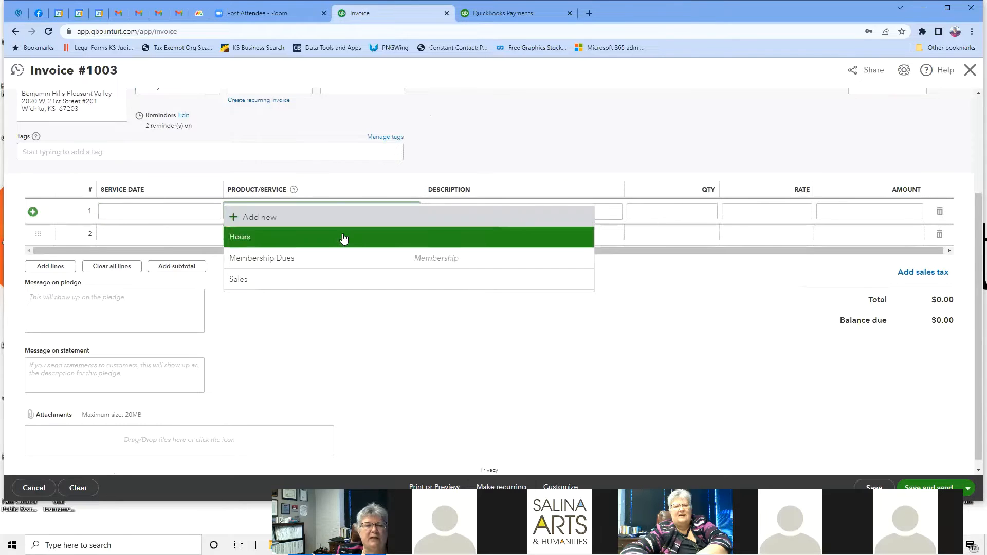
left_click(308, 255)
left_click(507, 211)
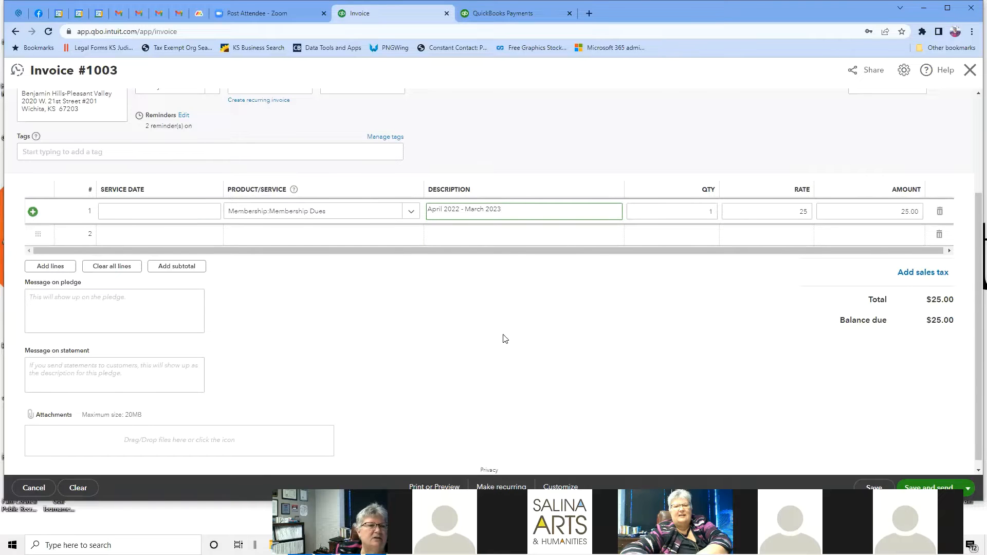
scroll(502, 337, "down", 1)
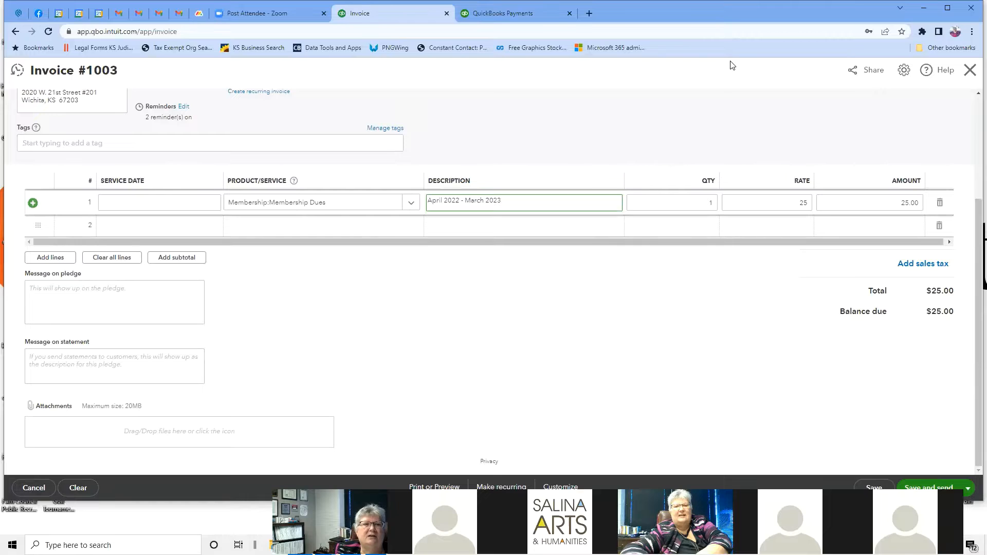
Step: Try Save and share link, and acknowledge the missing customer email warning
left_click(968, 489)
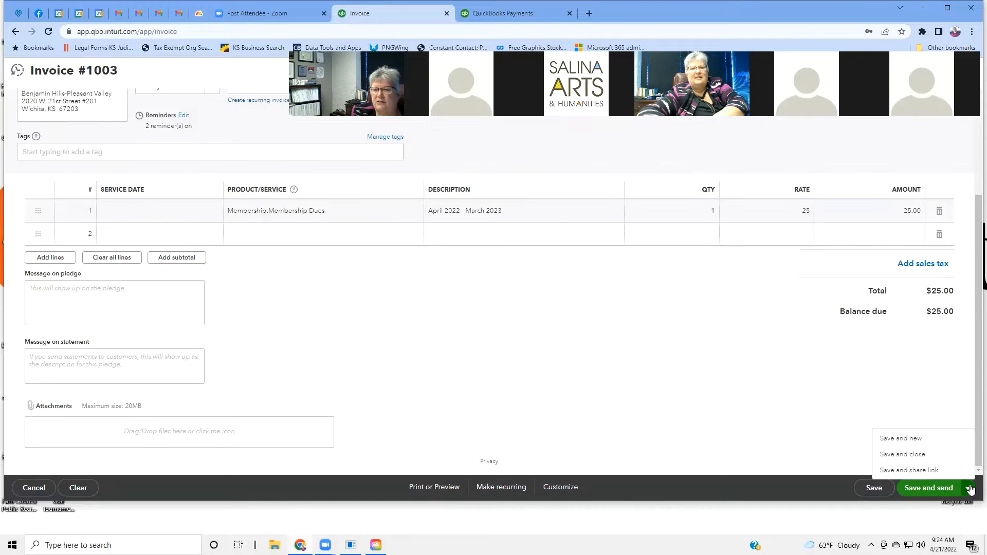
left_click(917, 471)
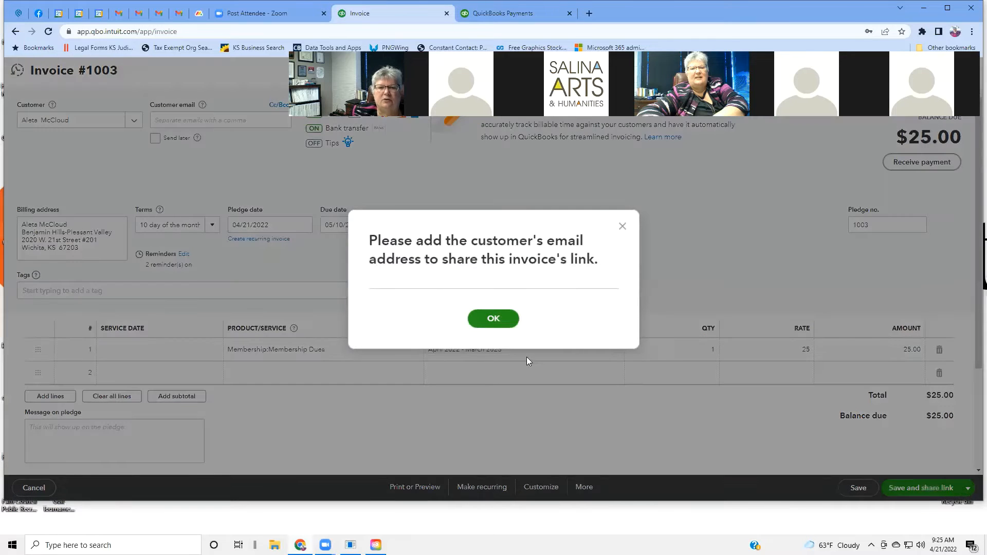
left_click(643, 228)
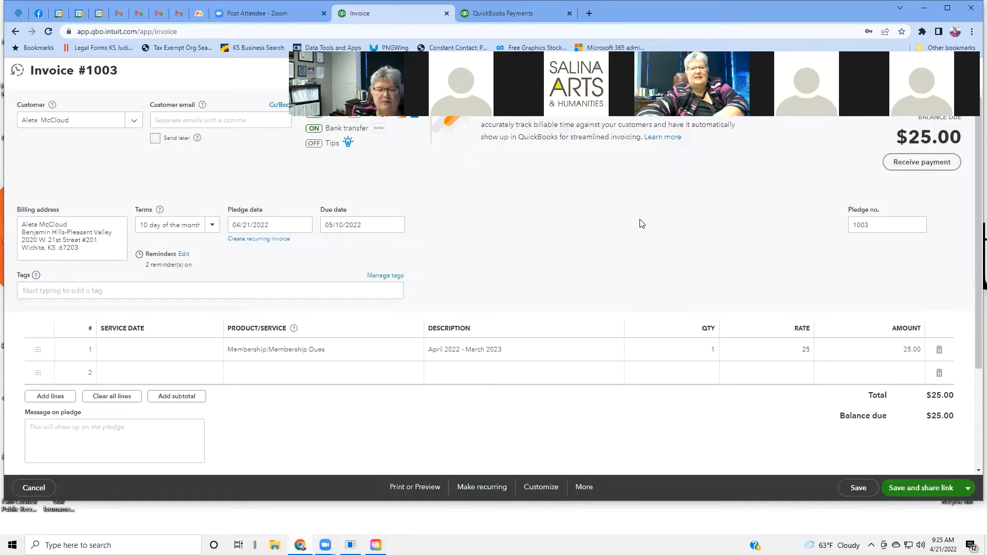
Step: Reopen the save options without choosing one, then bring up Print or Preview
left_click(968, 489)
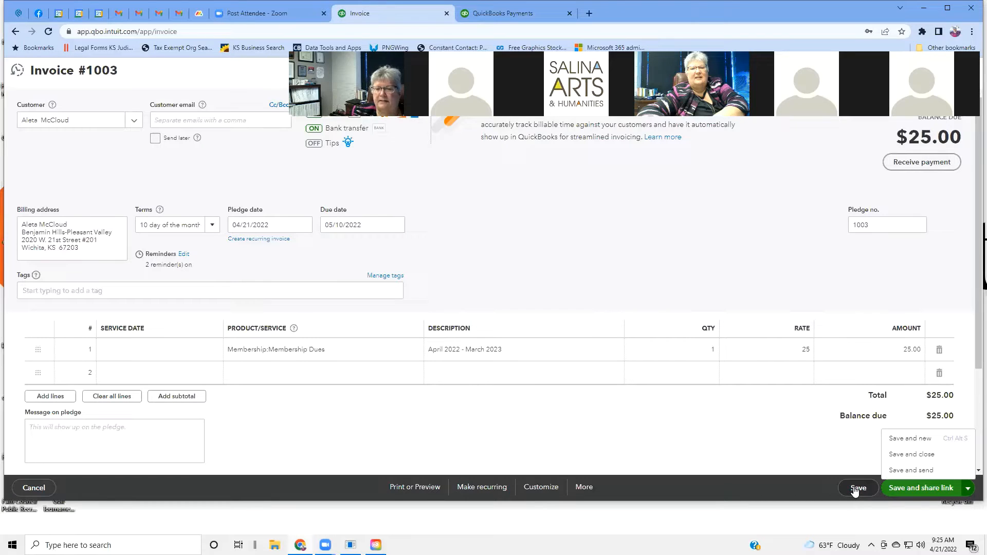
left_click(741, 438)
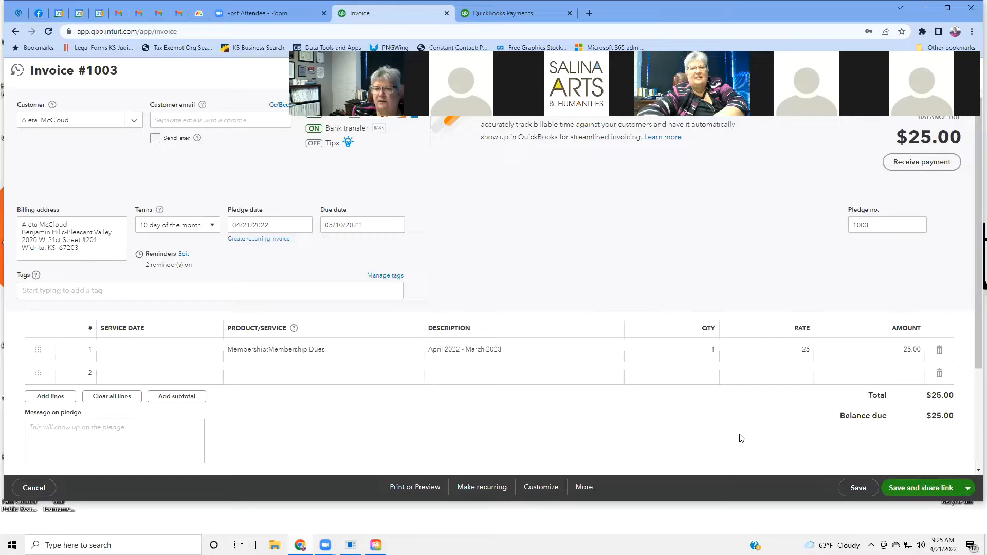
left_click(968, 488)
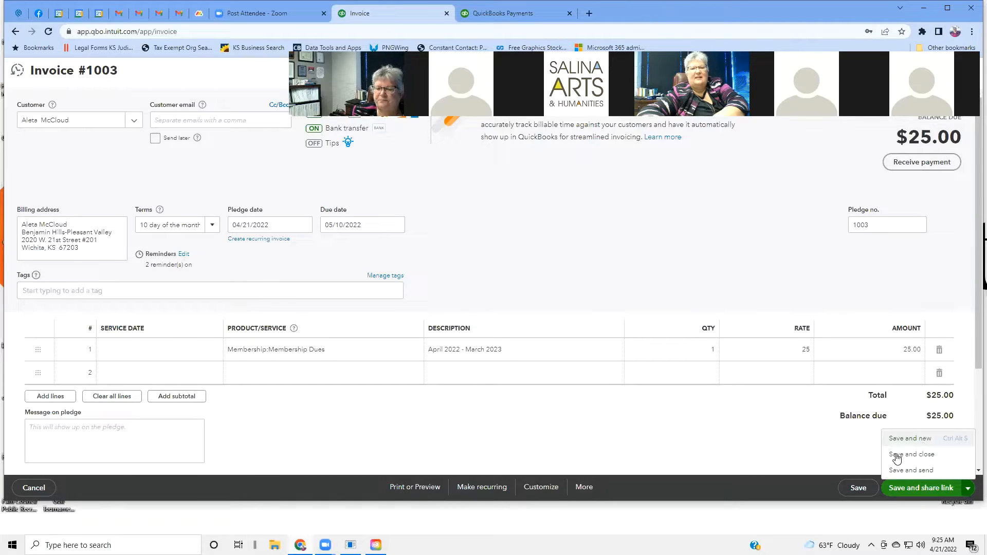
left_click(414, 493)
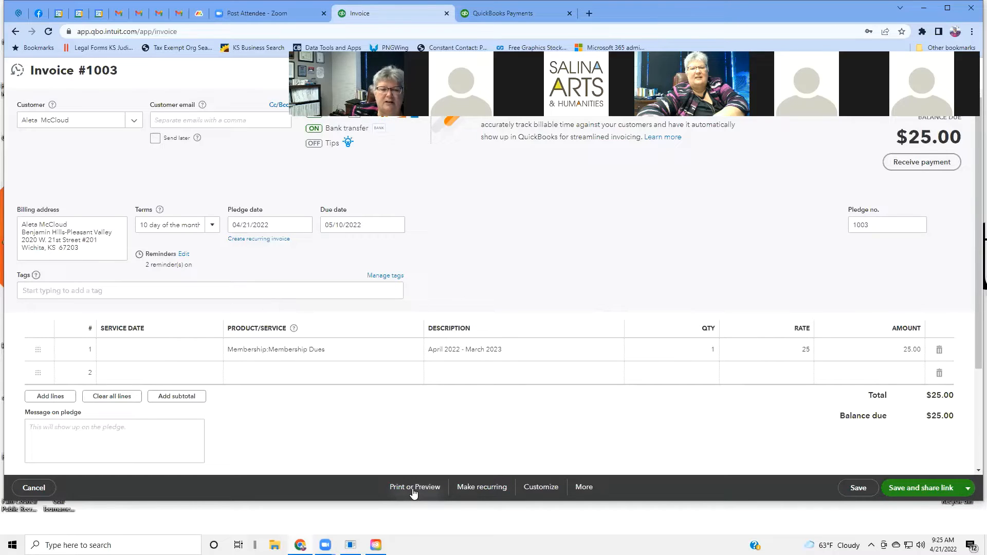
left_click(492, 492)
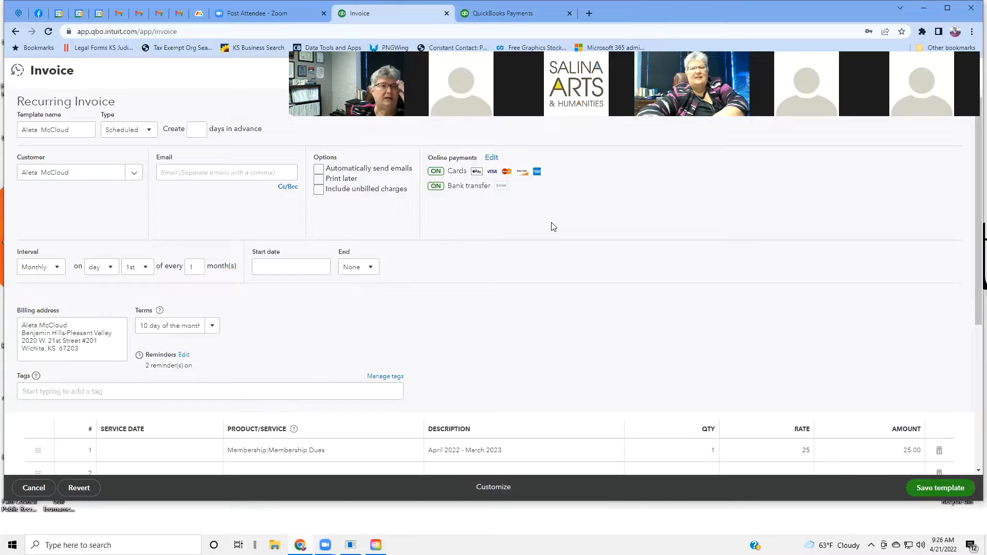
left_click(149, 131)
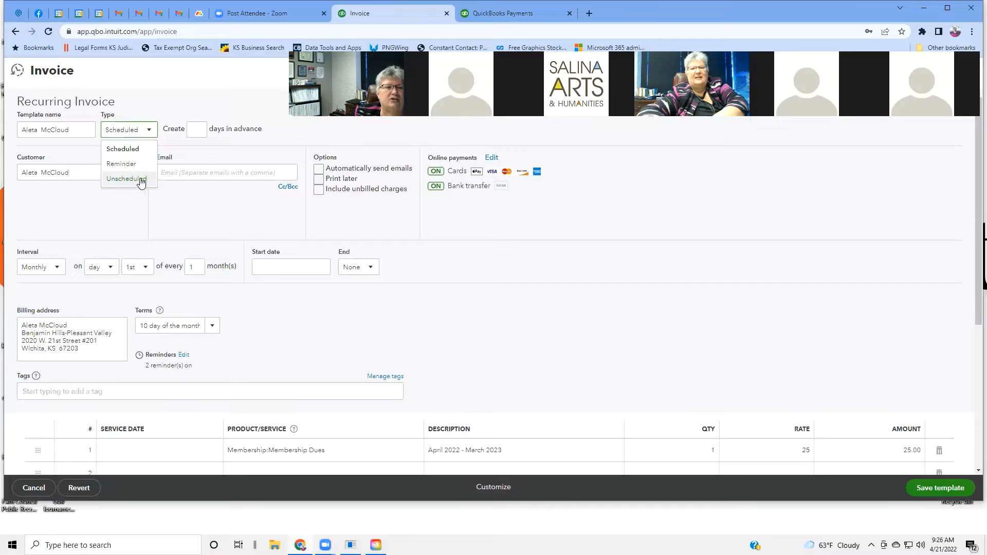
left_click(216, 105)
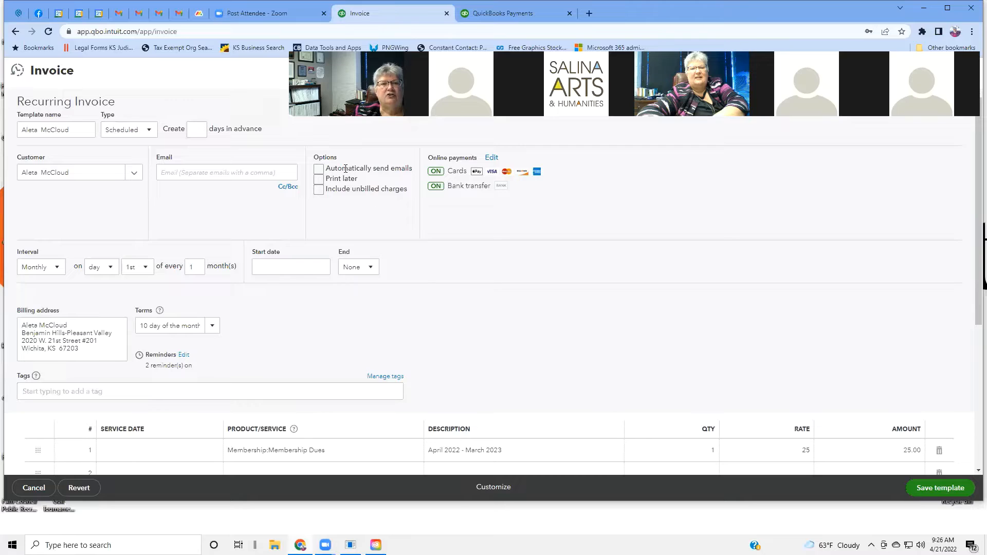
left_click(320, 172)
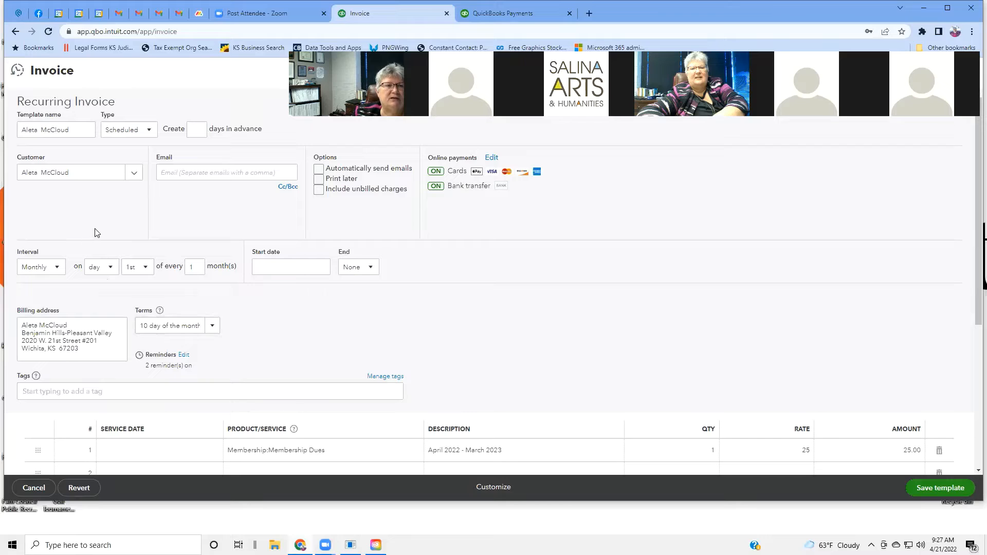
left_click(57, 268)
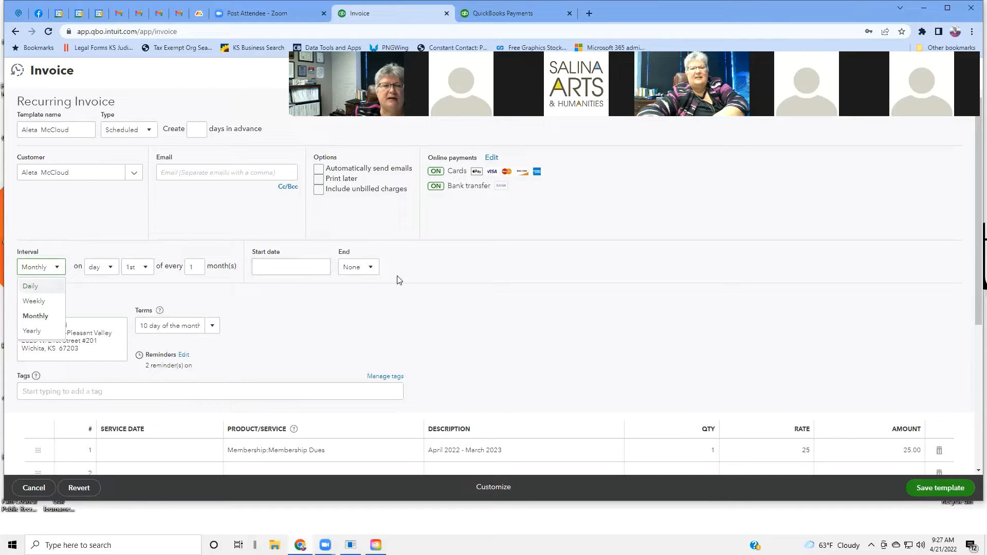
left_click(371, 268)
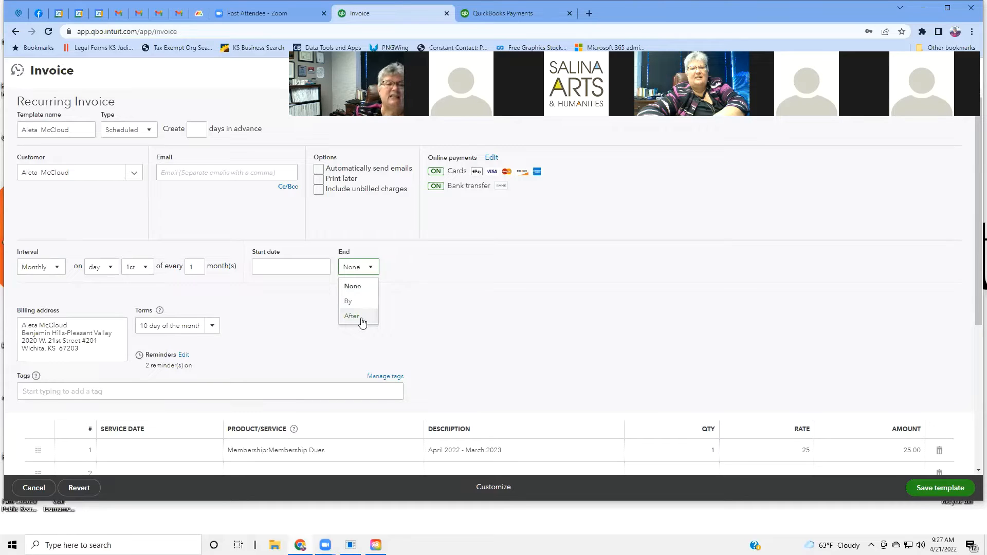
left_click(446, 295)
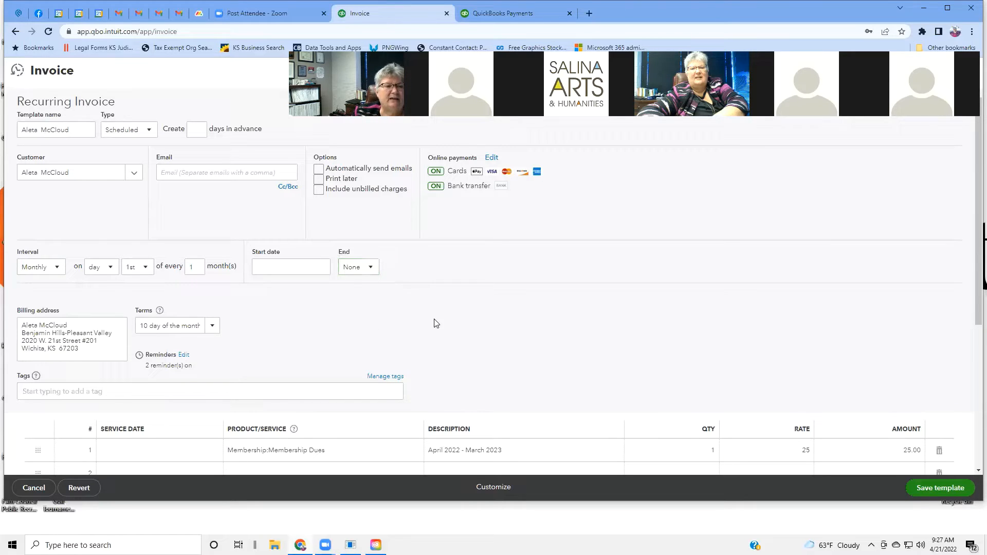
scroll(466, 303, "down", 3)
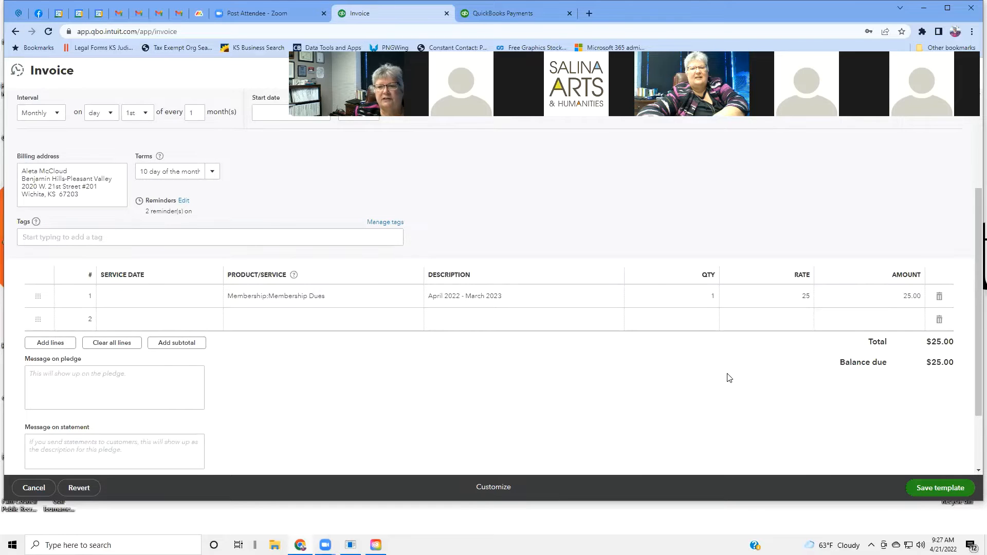
scroll(727, 378, "down", 2)
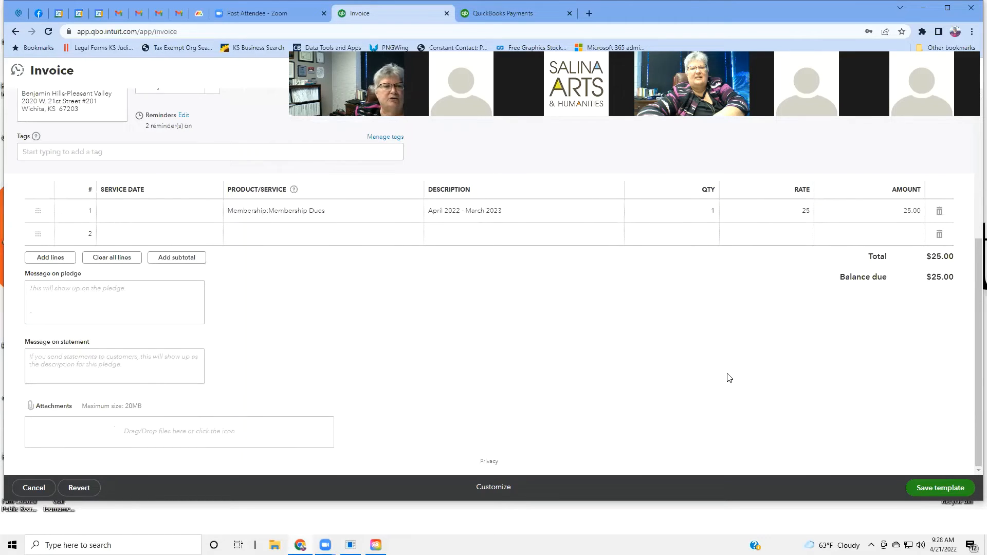
scroll(727, 378, "up", 5)
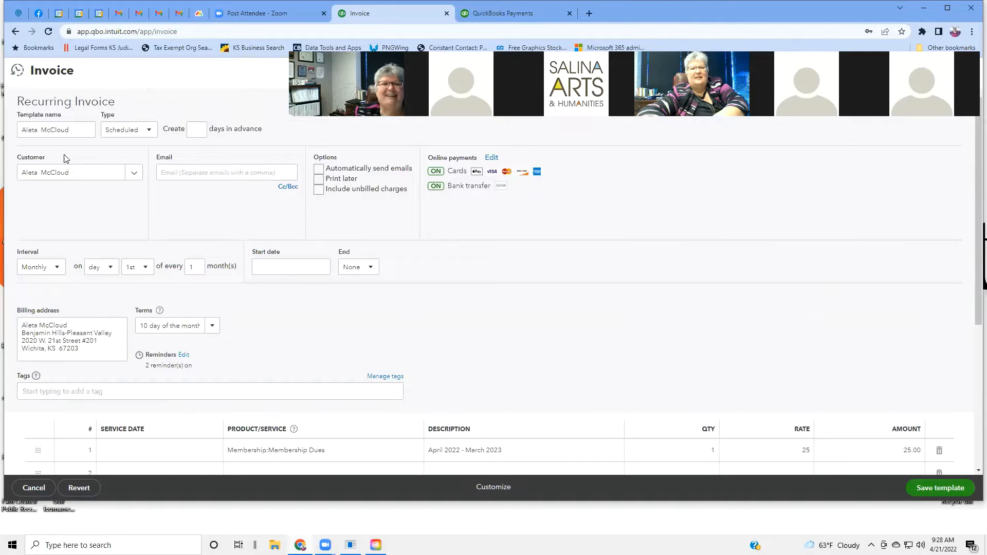
Step: Leave the recurring invoice template without saving, then view All Sales transactions, including pledge 1003
left_click(14, 33)
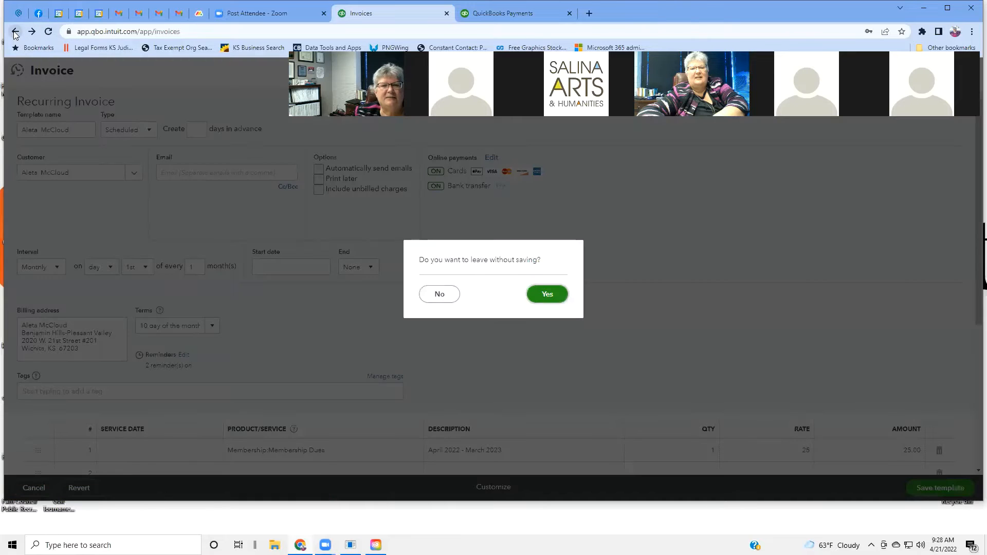
left_click(541, 298)
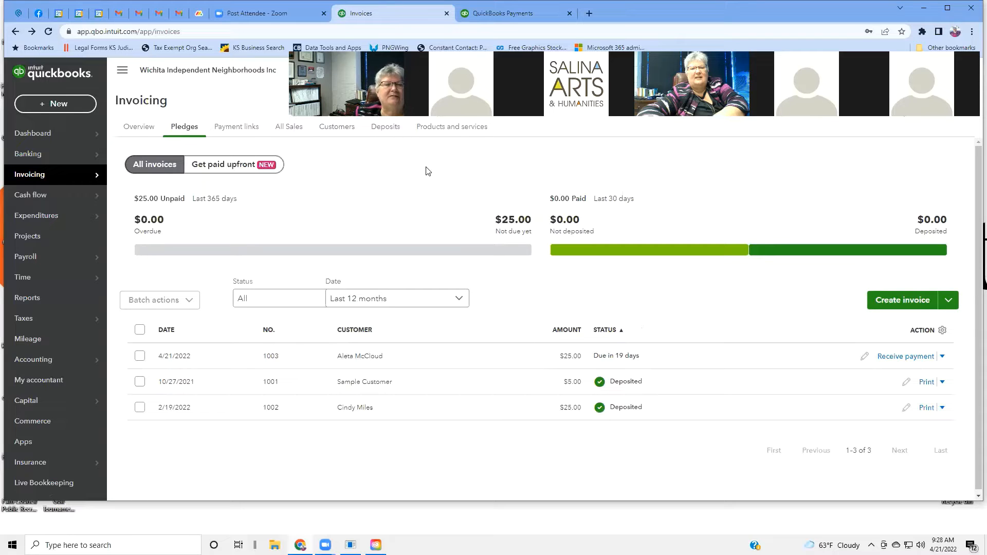
left_click(247, 129)
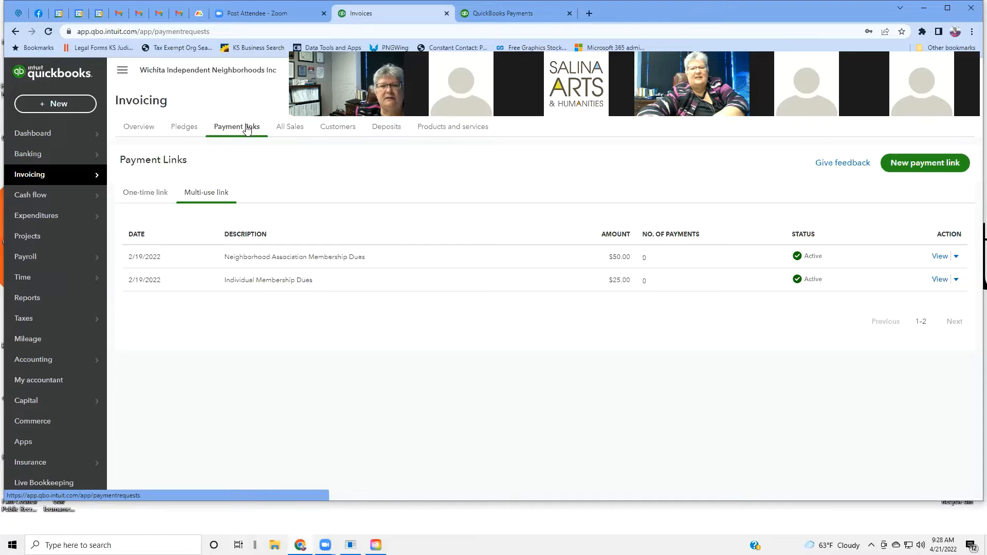
left_click(301, 131)
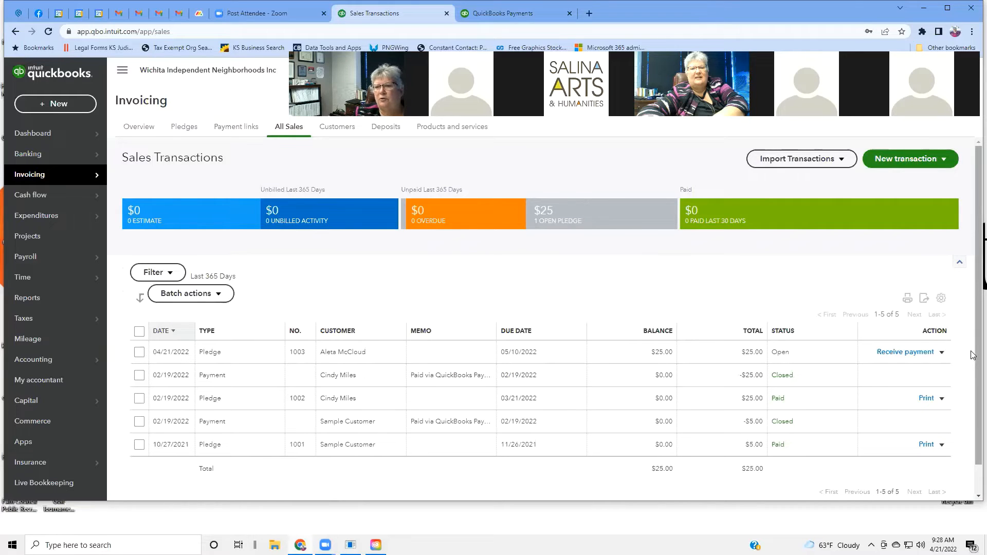
scroll(973, 354, "down", 1)
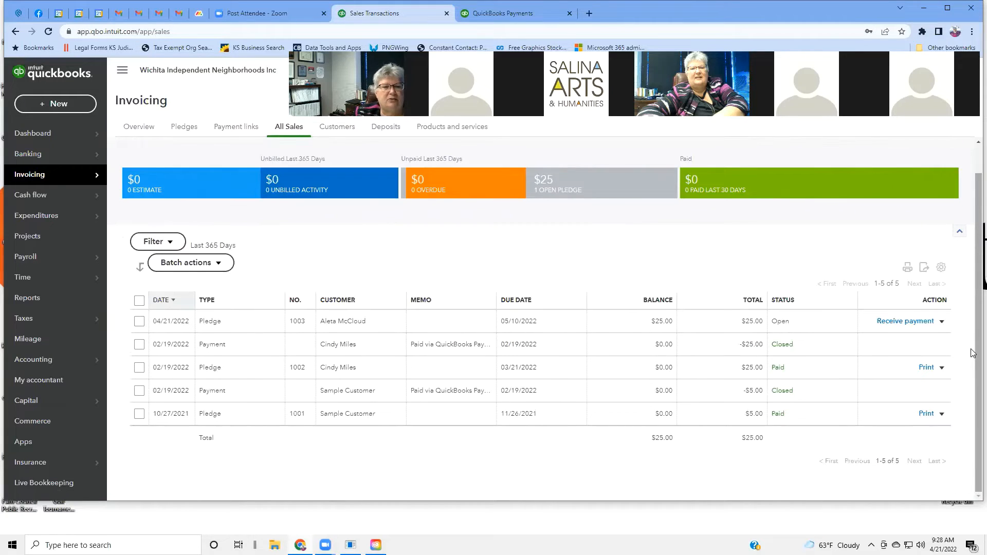
scroll(874, 344, "up", 1)
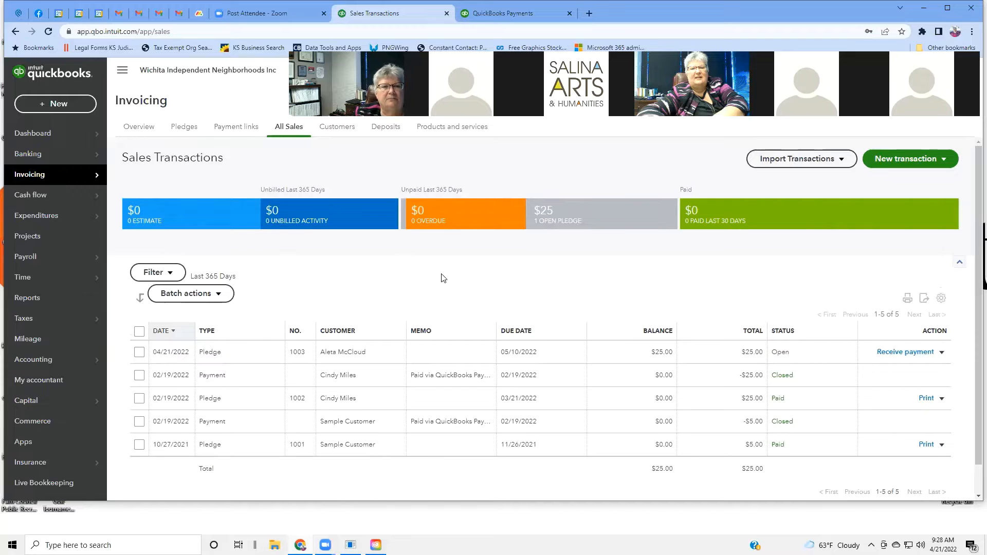
scroll(442, 277, "down", 1)
scroll(440, 278, "up", 1)
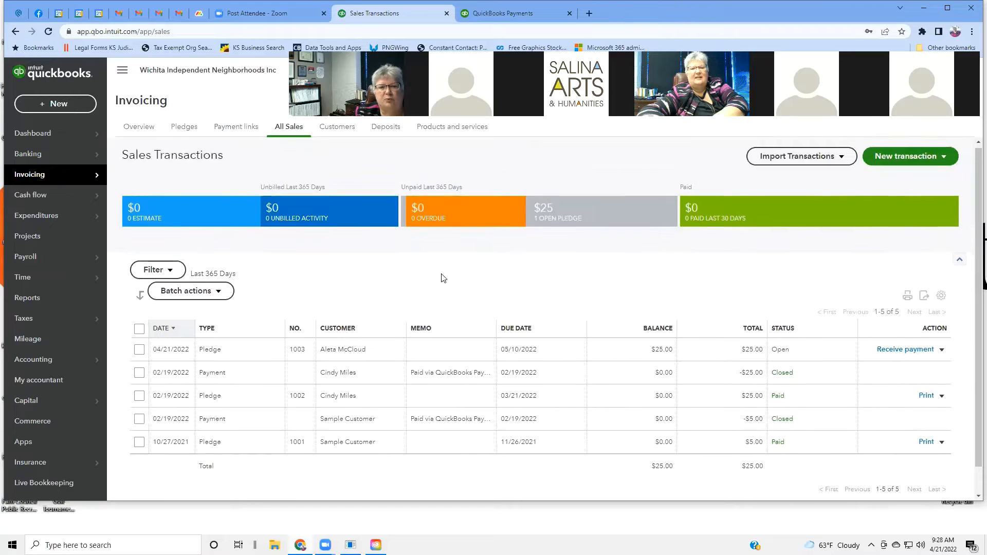
Step: Show the Invoicing Customers list and scroll through it, with one customer owing $25.00
left_click(343, 132)
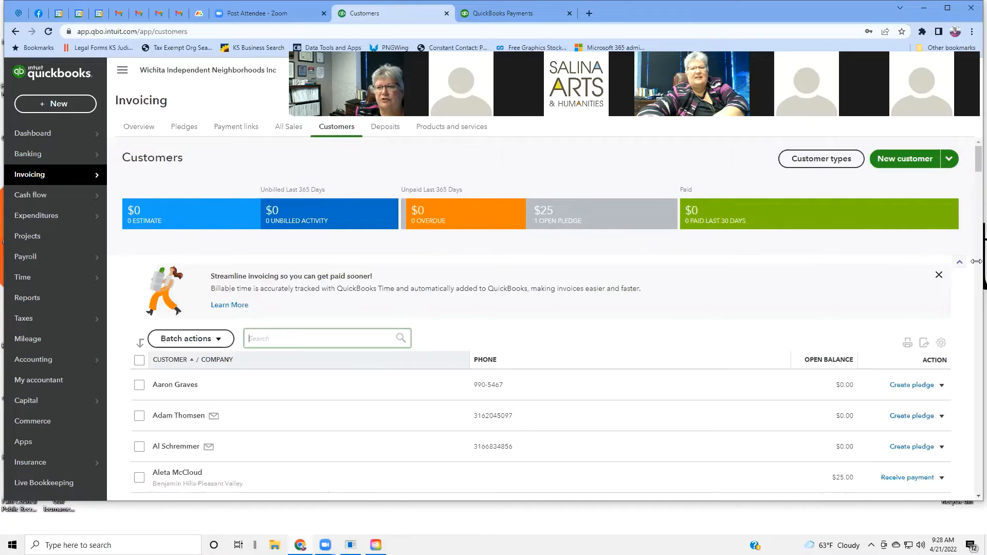
left_click_drag(978, 153, 973, 156)
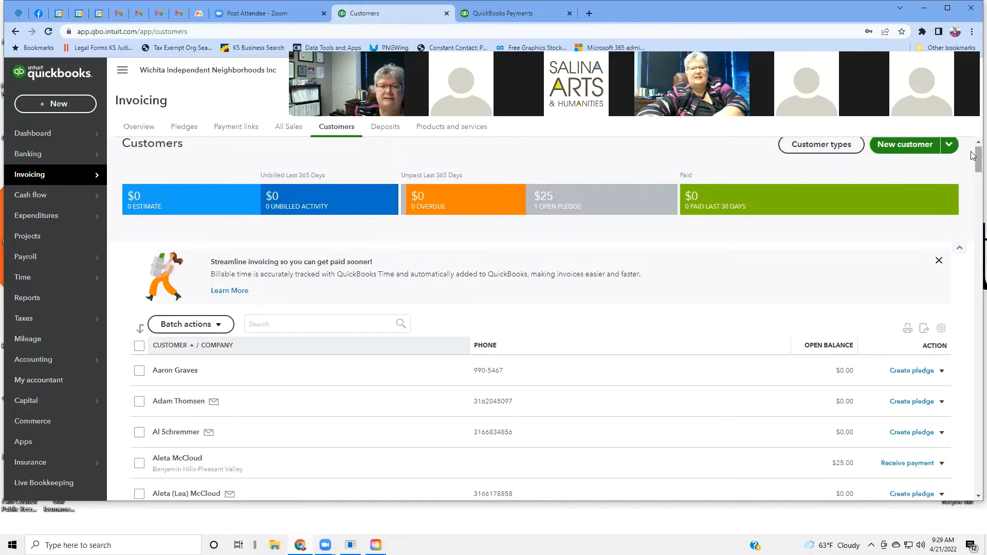
mouse_move(973, 162)
left_mouse_down()
mouse_move(972, 282)
mouse_move(965, 164)
left_mouse_up()
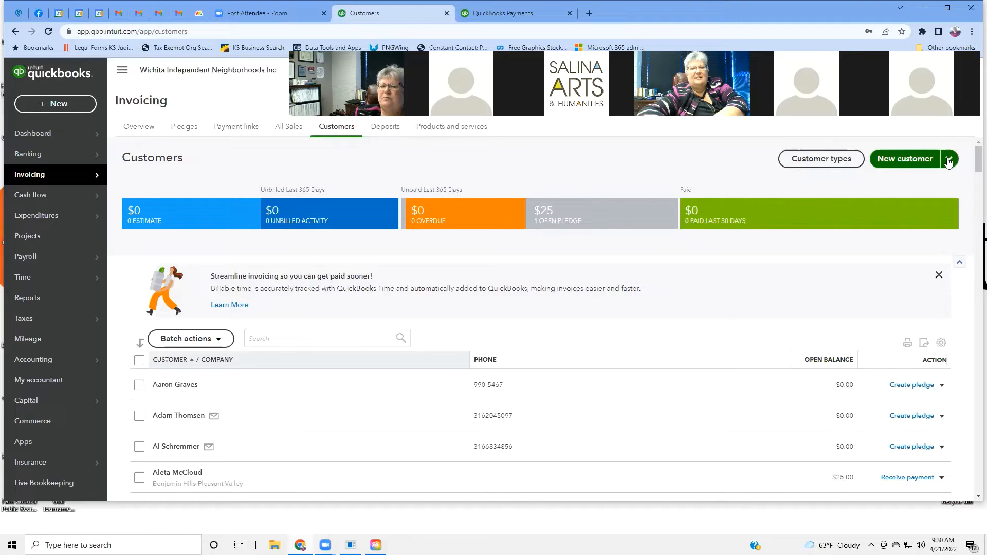
Step: Start a new customer and move through the Title, display name, company name and Email fields
left_click(916, 161)
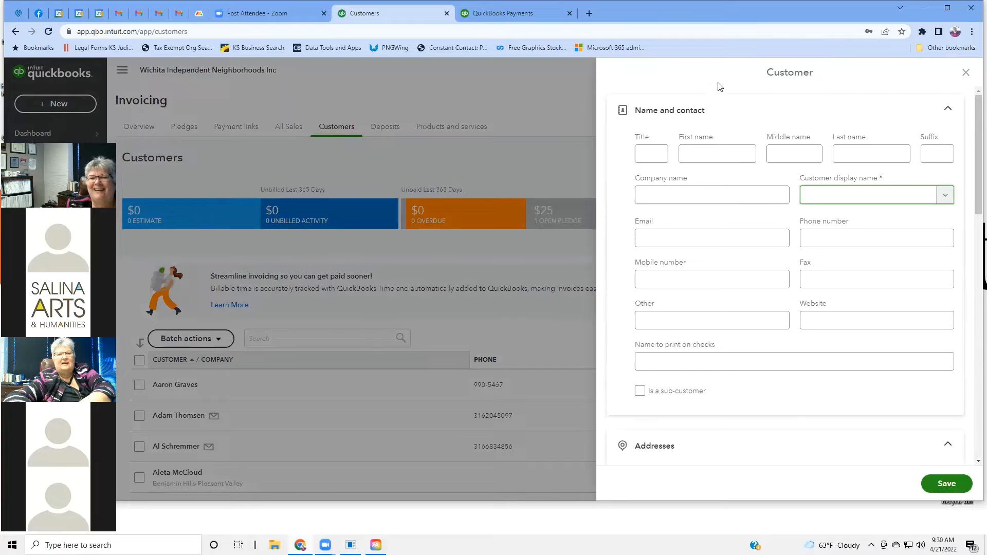
left_click(718, 86)
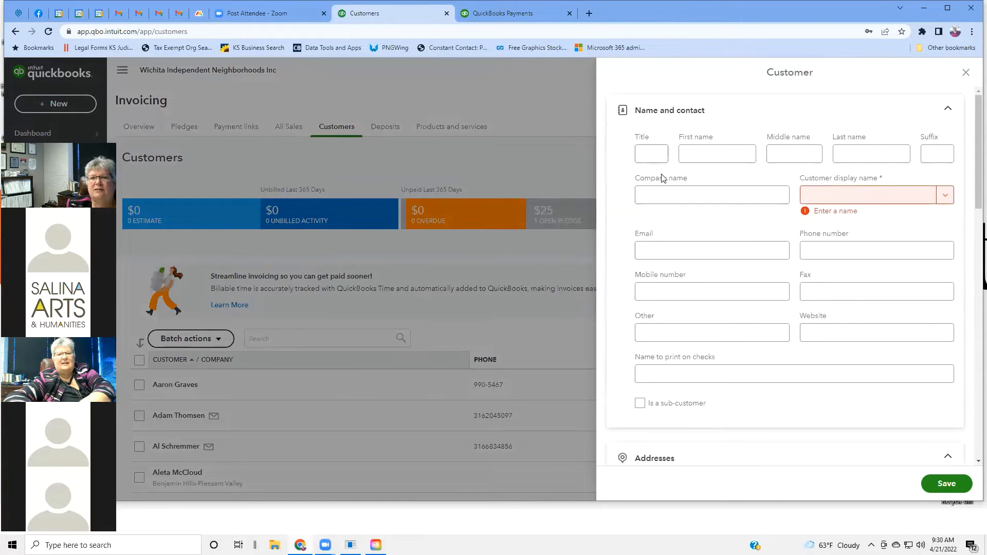
left_click(654, 158)
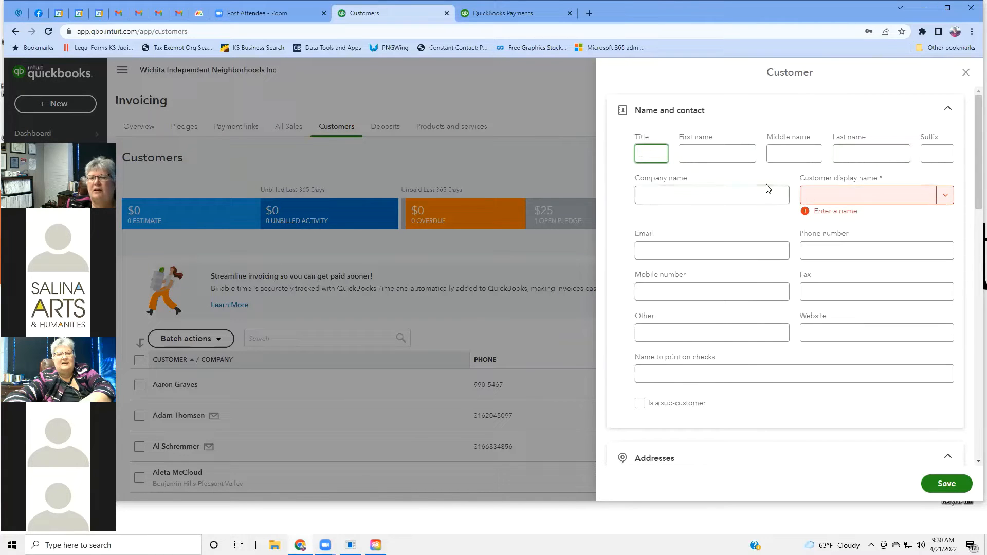
left_click(948, 198)
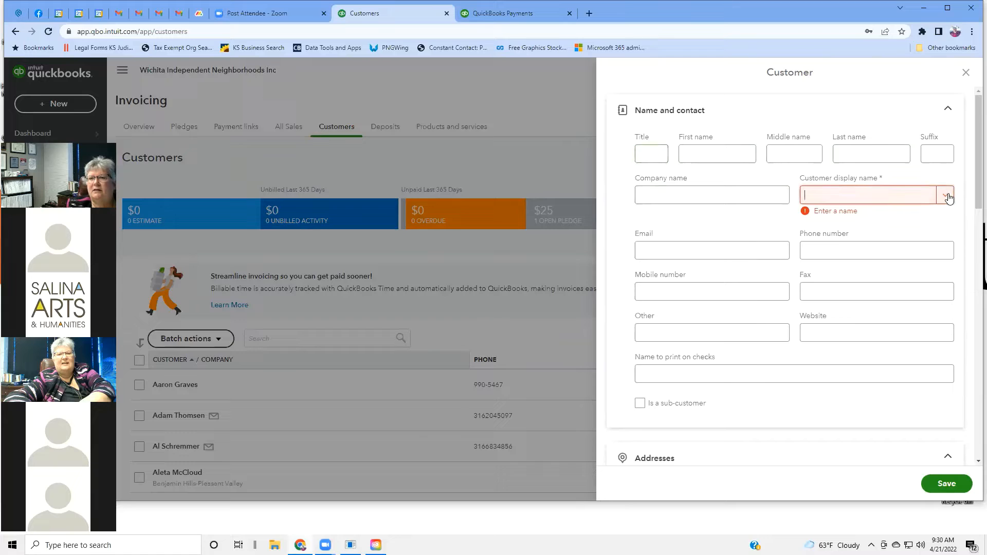
left_click(677, 194)
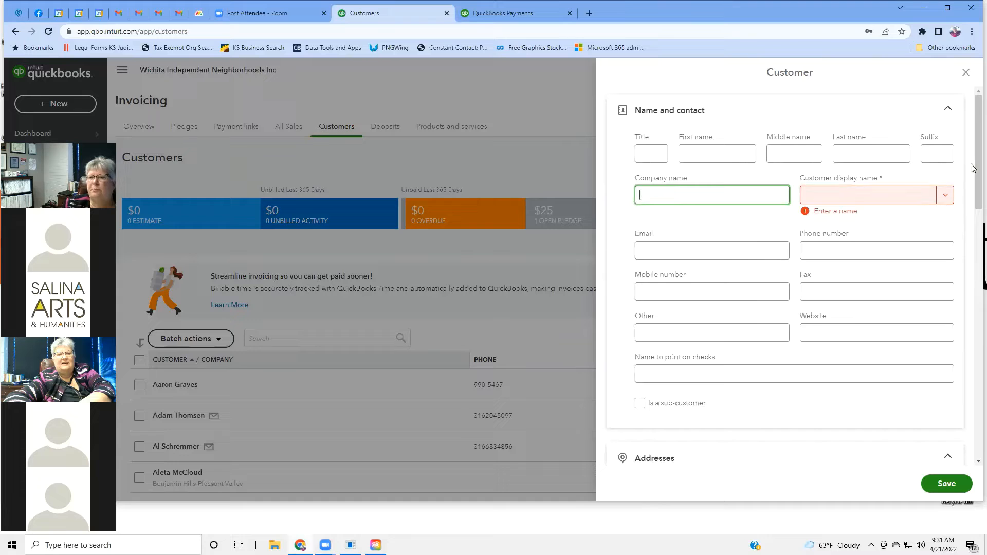
scroll(785, 321, "down", 1)
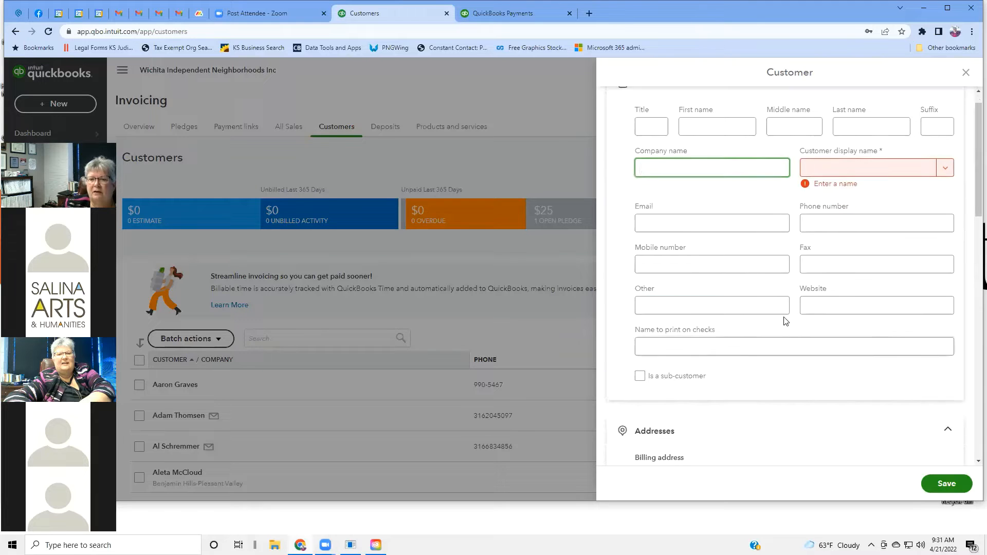
left_click(711, 227)
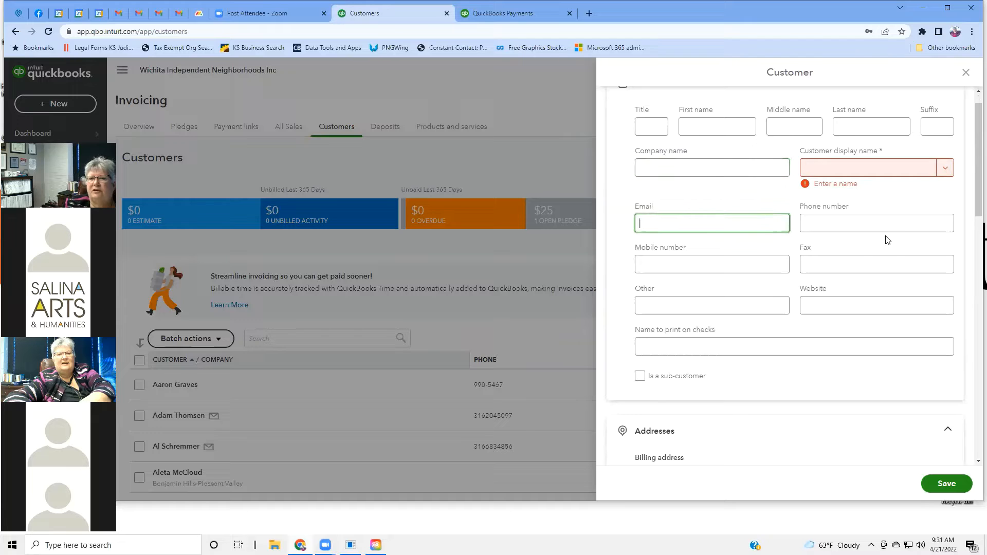
scroll(862, 267, "down", 2)
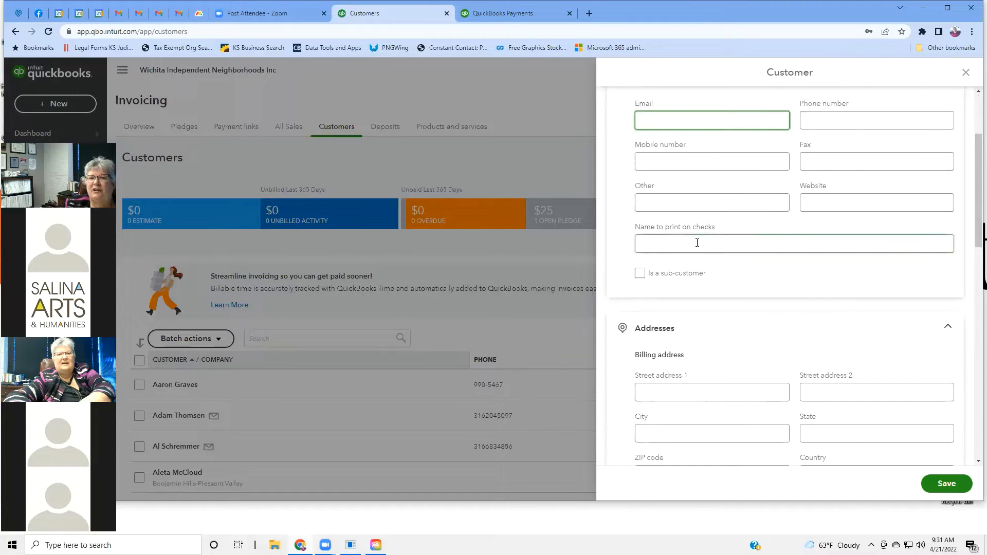
scroll(695, 239, "up", 2)
scroll(694, 242, "down", 4)
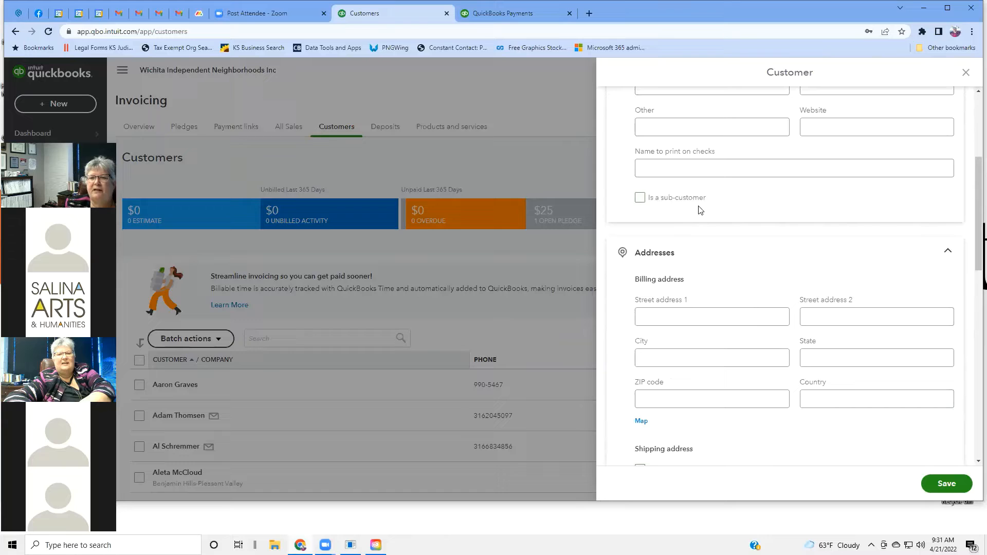
Step: Tick Is a sub-customer and browse the Parent customer list without choosing a parent
left_click(639, 198)
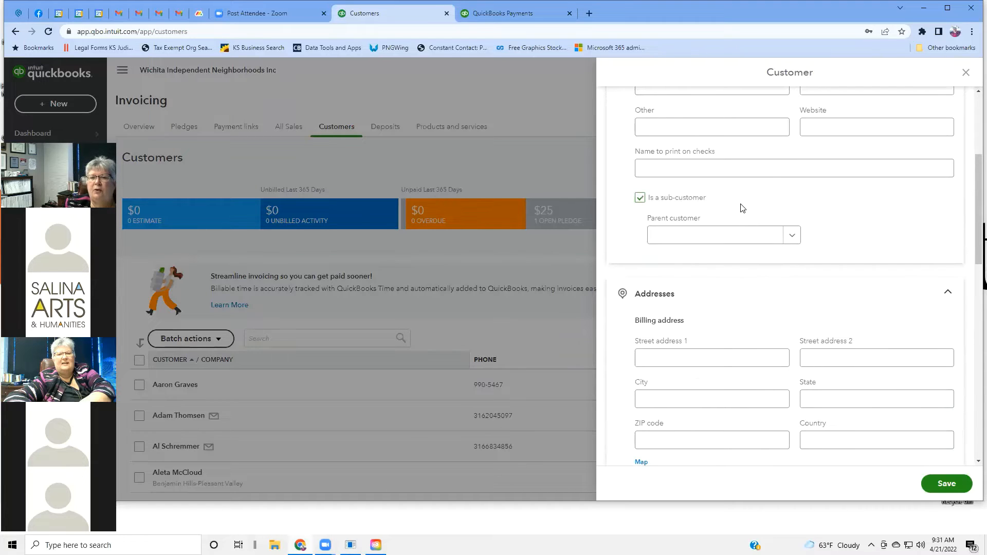
left_click(793, 237)
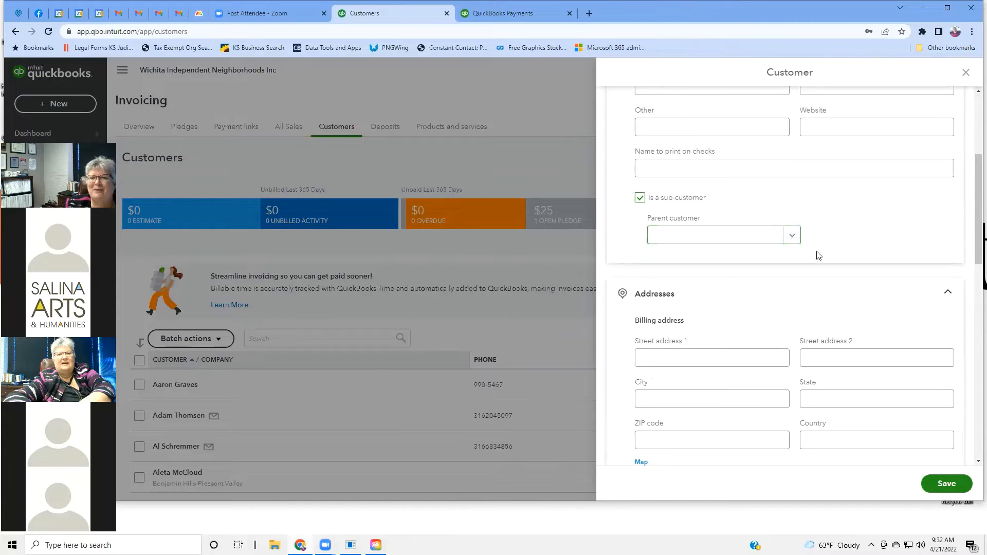
left_click(792, 236)
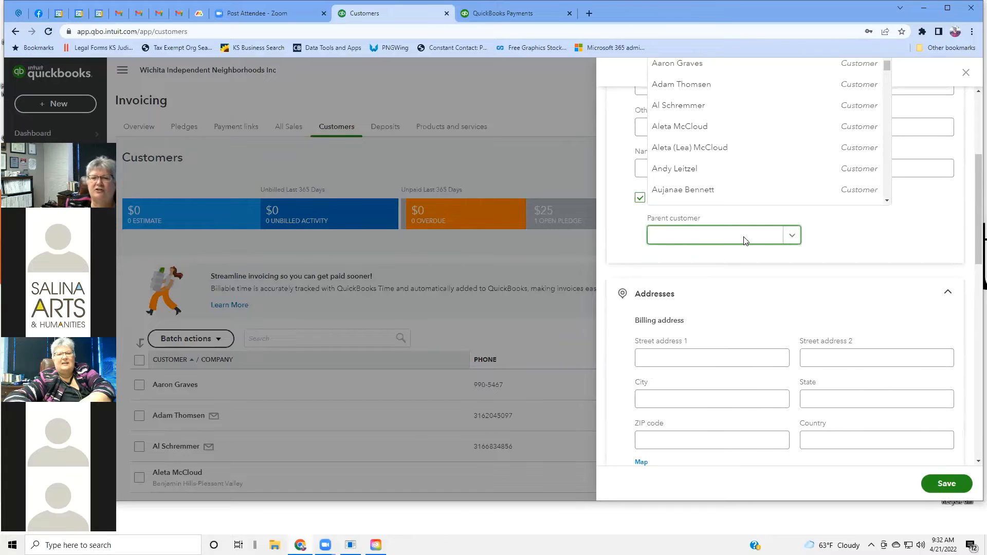
left_click(747, 267)
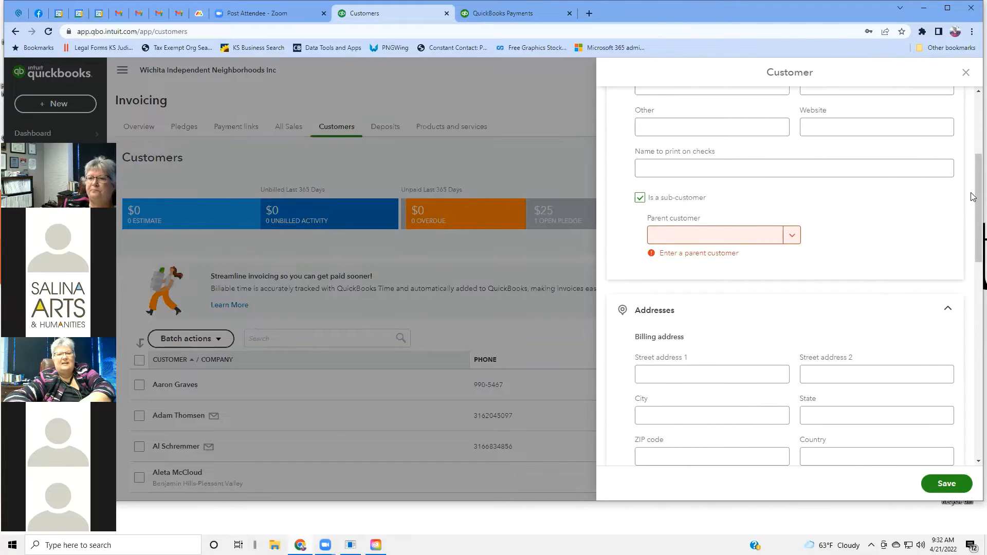
left_click_drag(973, 194, 973, 242)
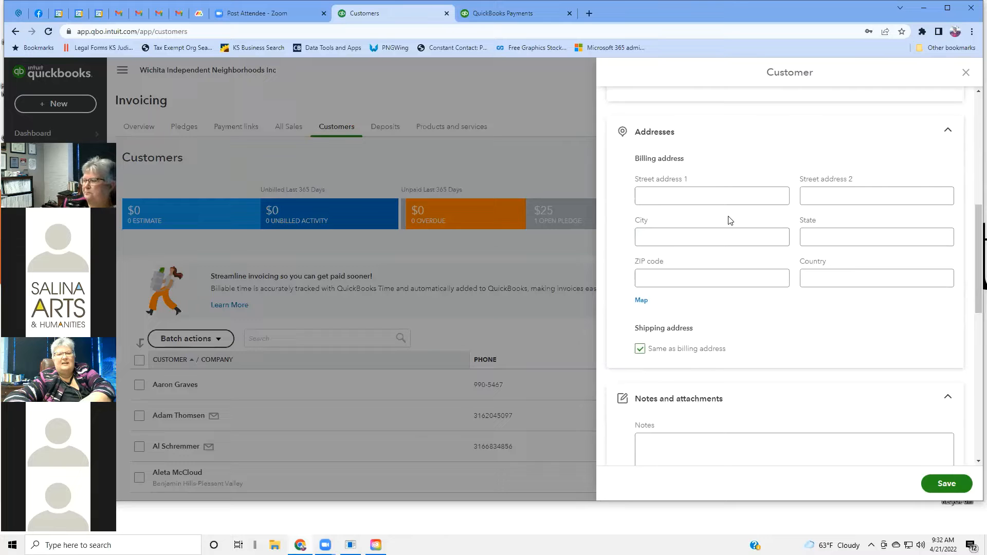
Step: Scroll the customer panel down to Payments and show the Primary payment method choices
left_click_drag(973, 243, 973, 279)
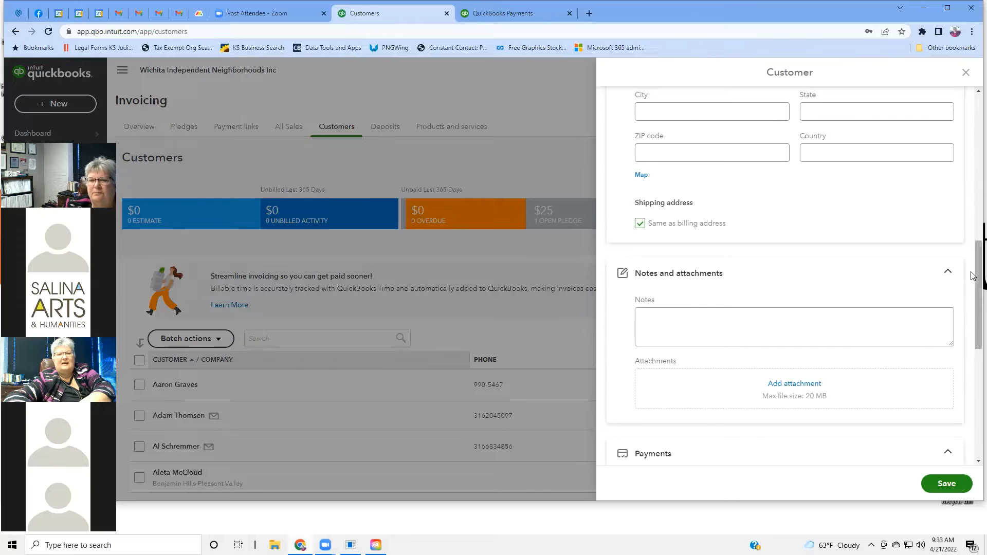
scroll(870, 267, "down", 1)
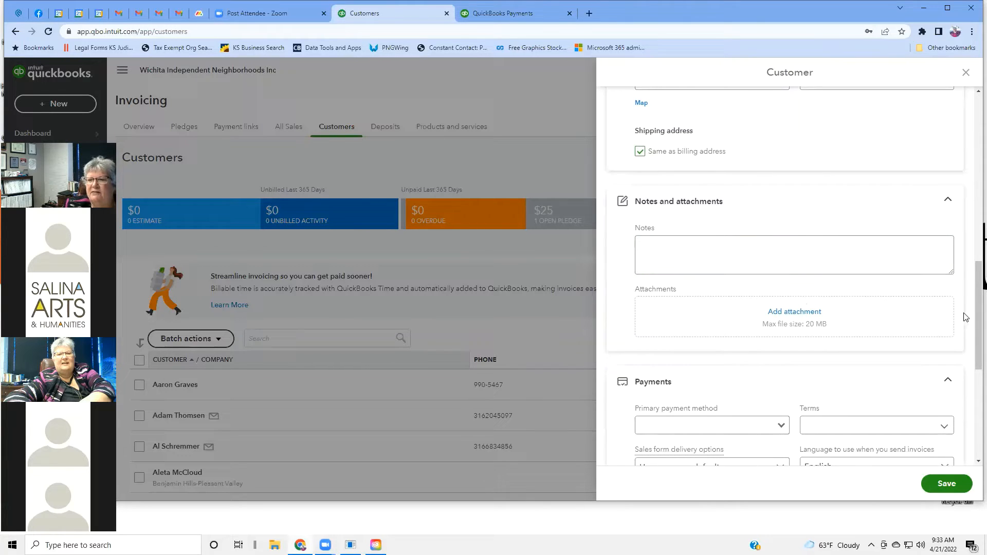
left_click_drag(966, 318, 971, 370)
scroll(971, 370, "down", 1)
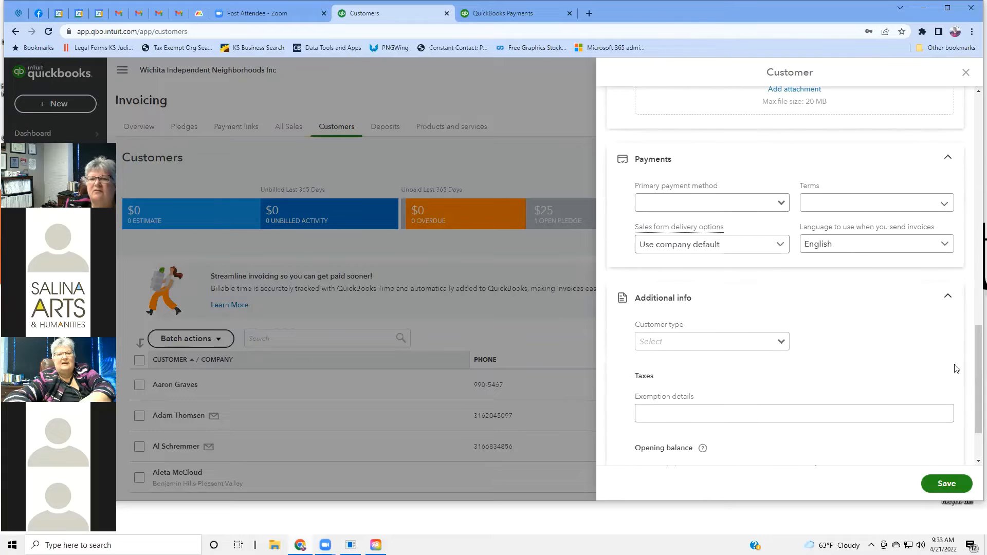
left_click(781, 204)
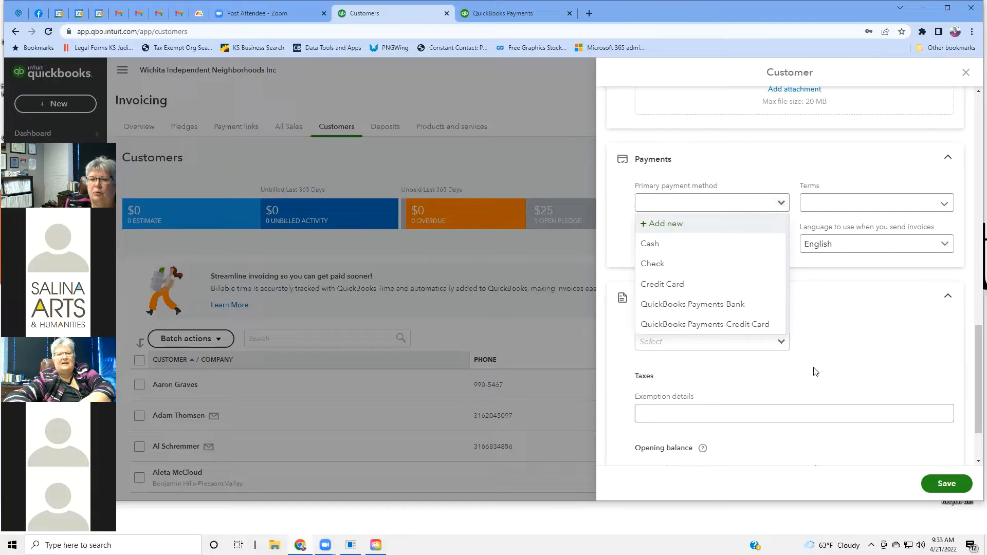
left_click(945, 208)
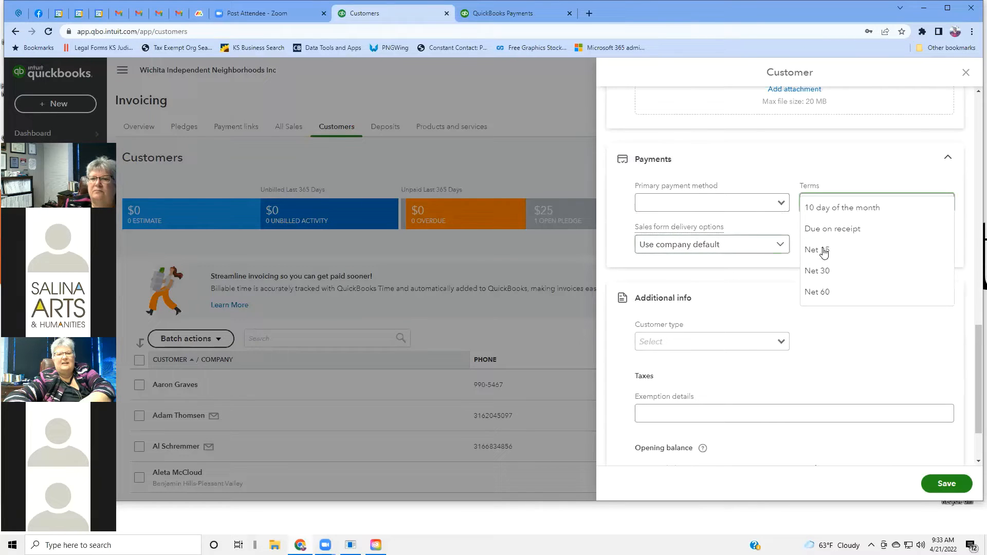
left_click(783, 245)
left_click(783, 246)
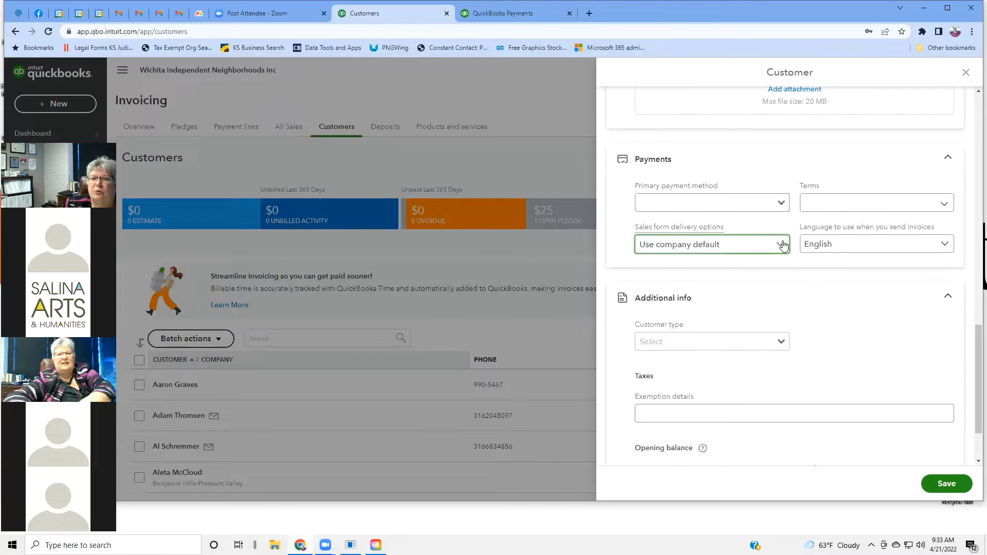
left_click(783, 245)
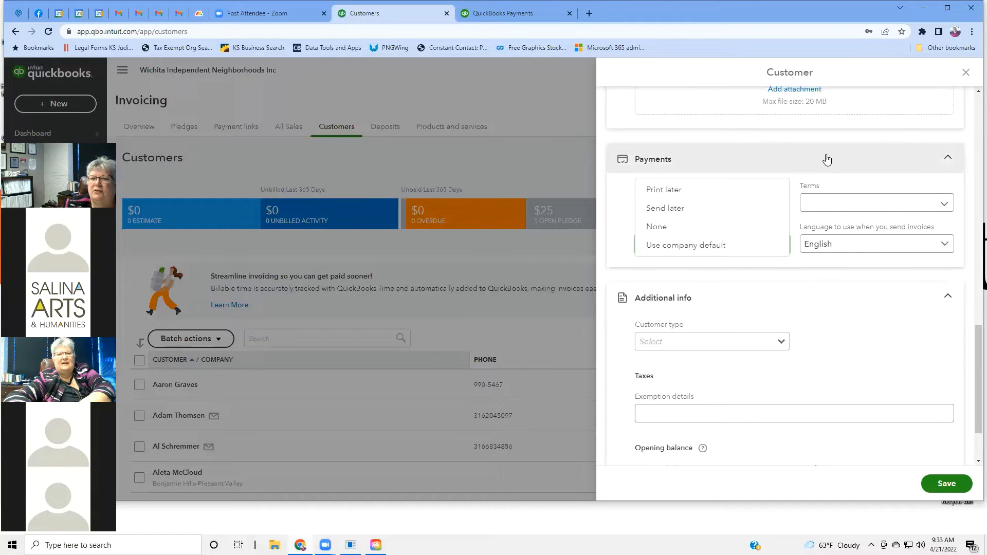
scroll(905, 297, "down", 2)
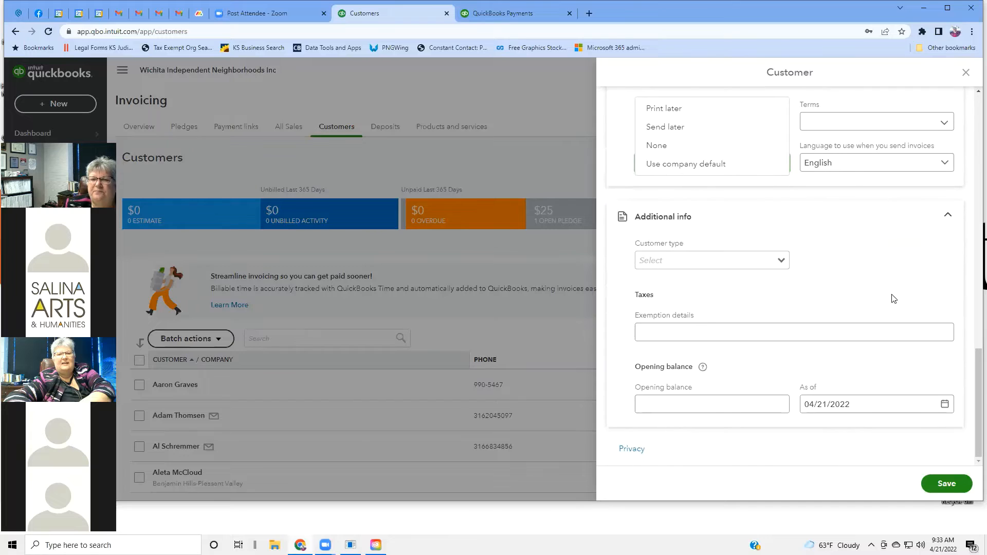
left_click(784, 266)
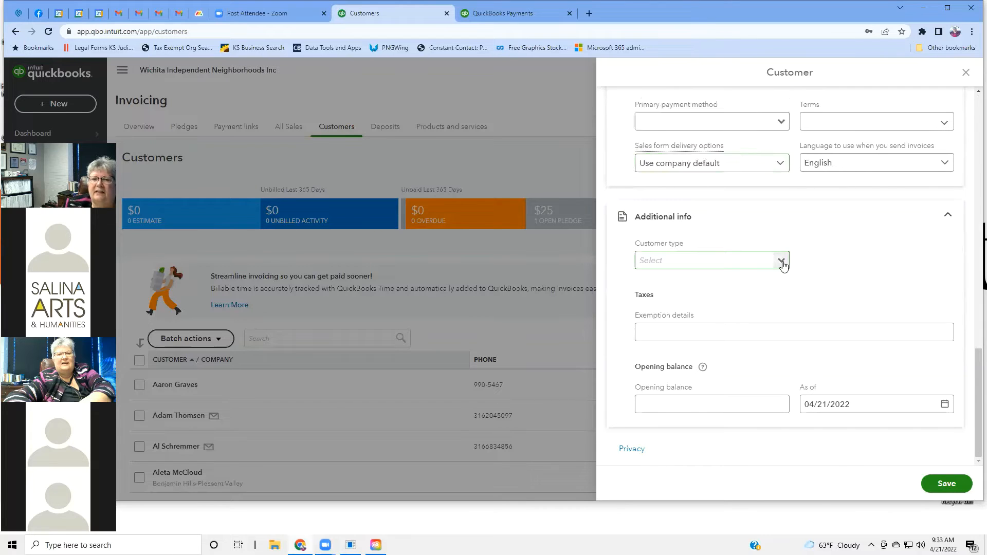
left_click(783, 265)
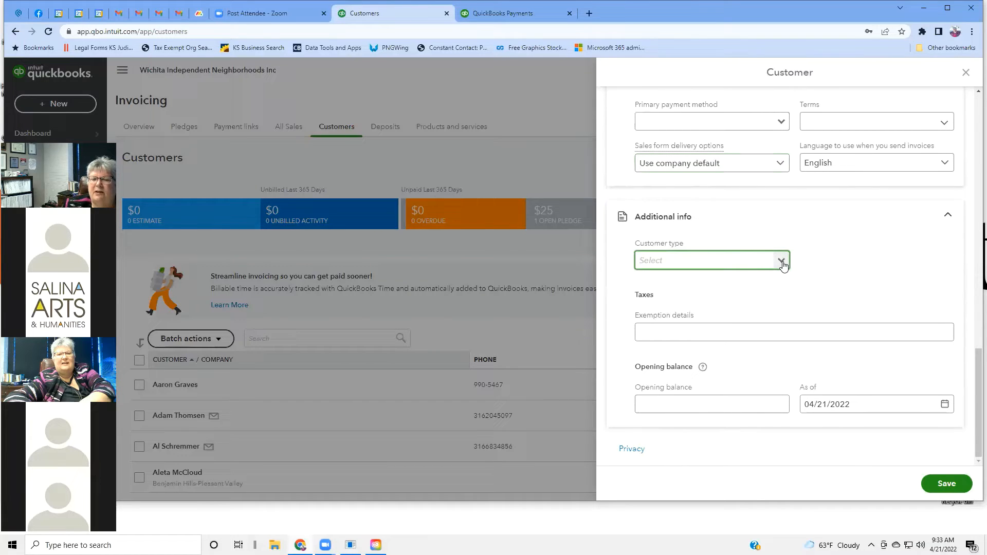
left_click(783, 266)
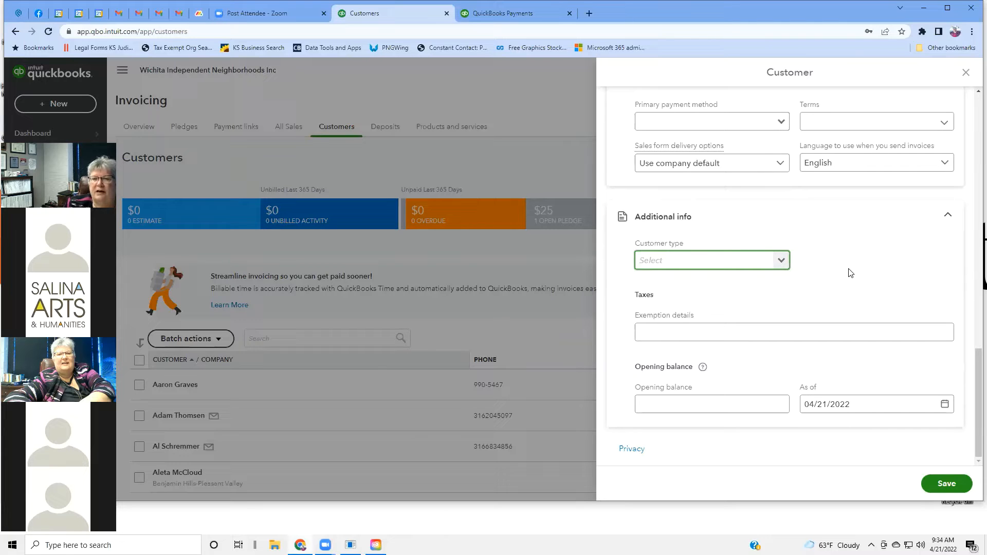
left_click(716, 333)
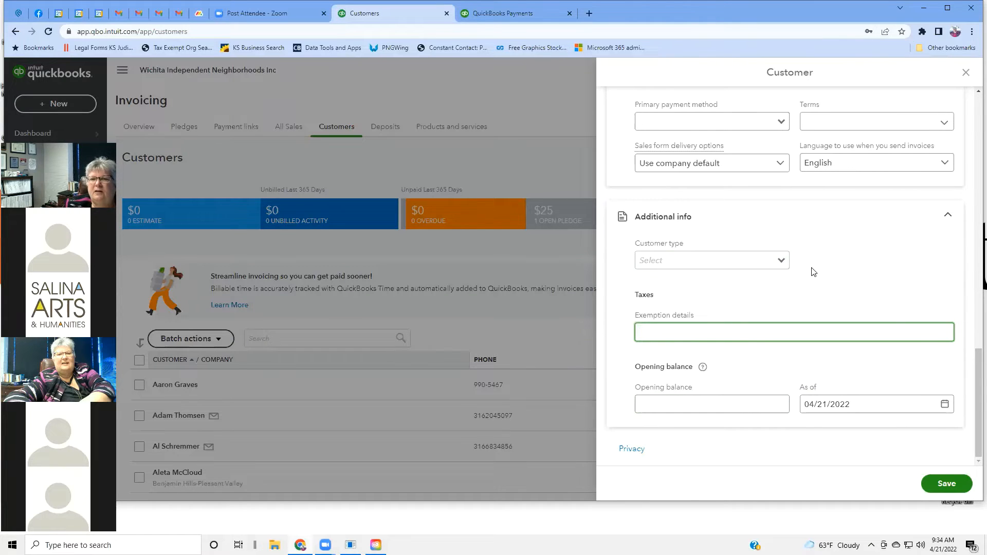
scroll(812, 271, "up", 15)
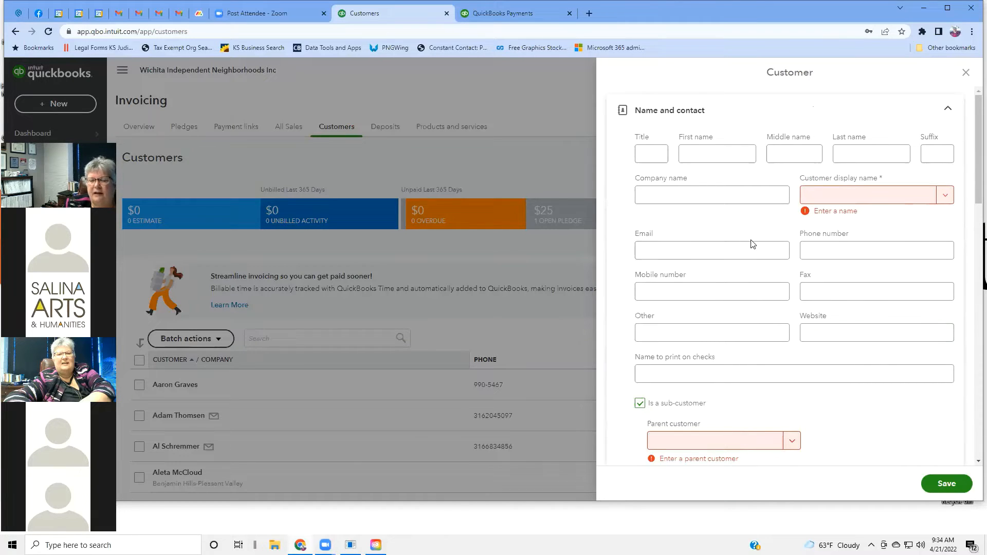
scroll(752, 244, "down", 5)
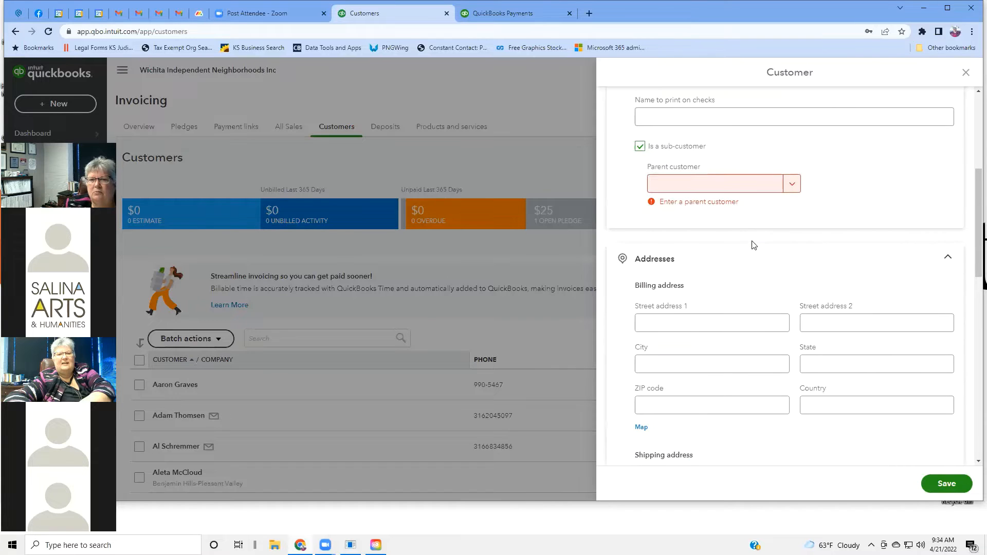
scroll(752, 245, "up", 5)
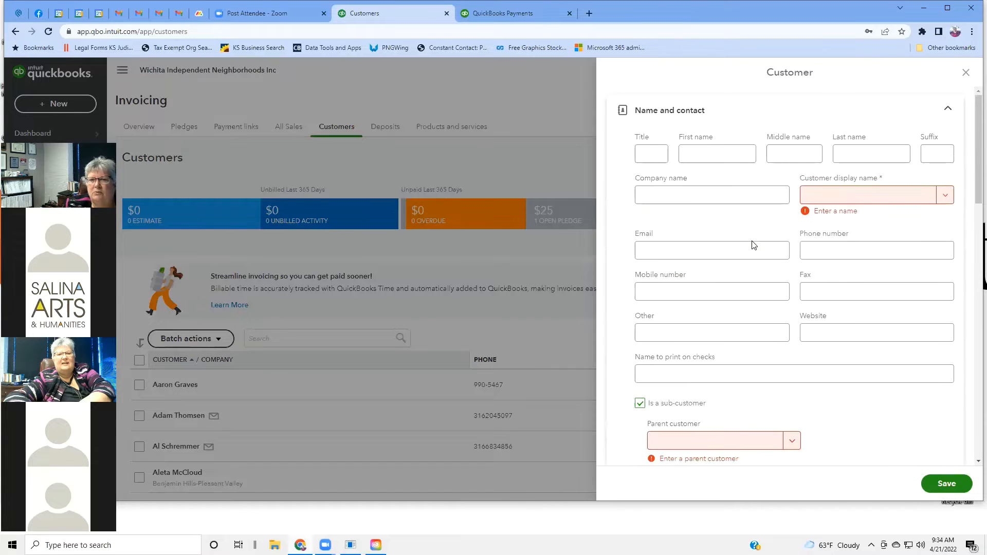
Step: Close the unfinished new customer panel without saving, returning to the Customers list
left_click(966, 74)
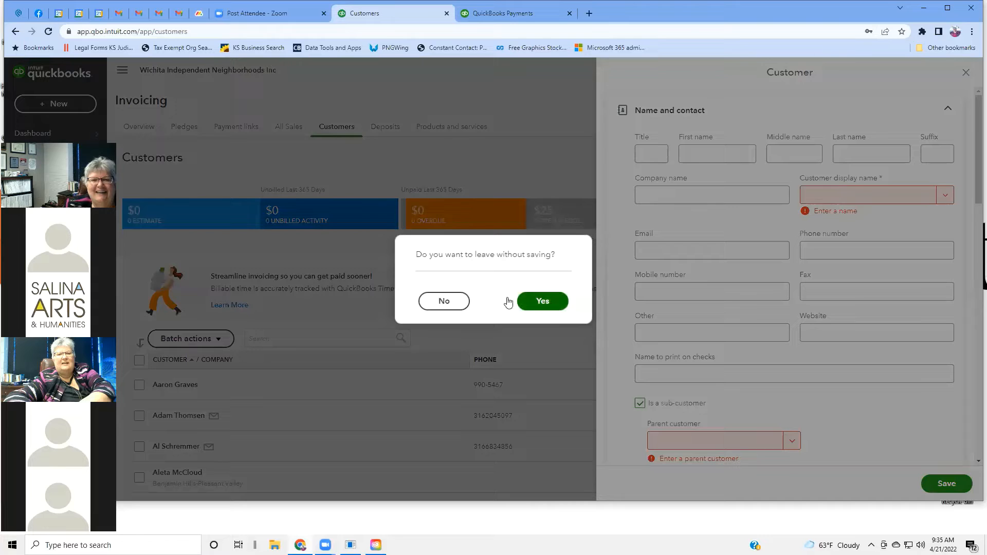
left_click(548, 306)
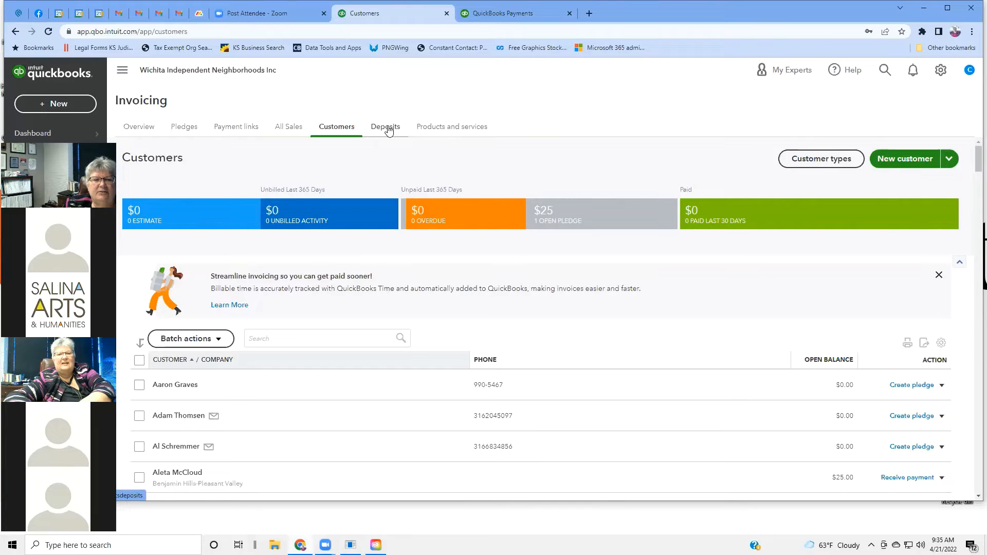
left_click(274, 341)
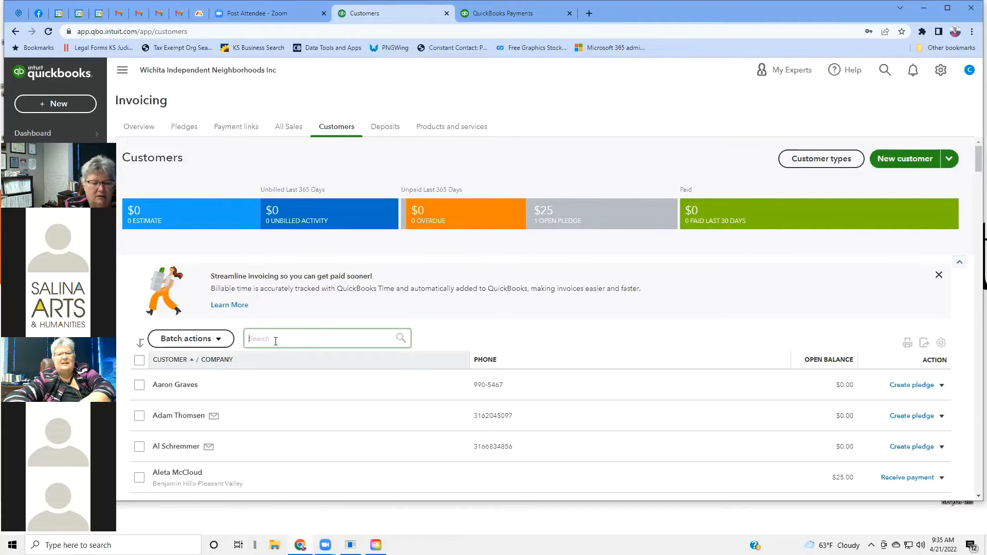
Step: Search the Customers list by the customer's first name and open the suggested customer's record
type("c")
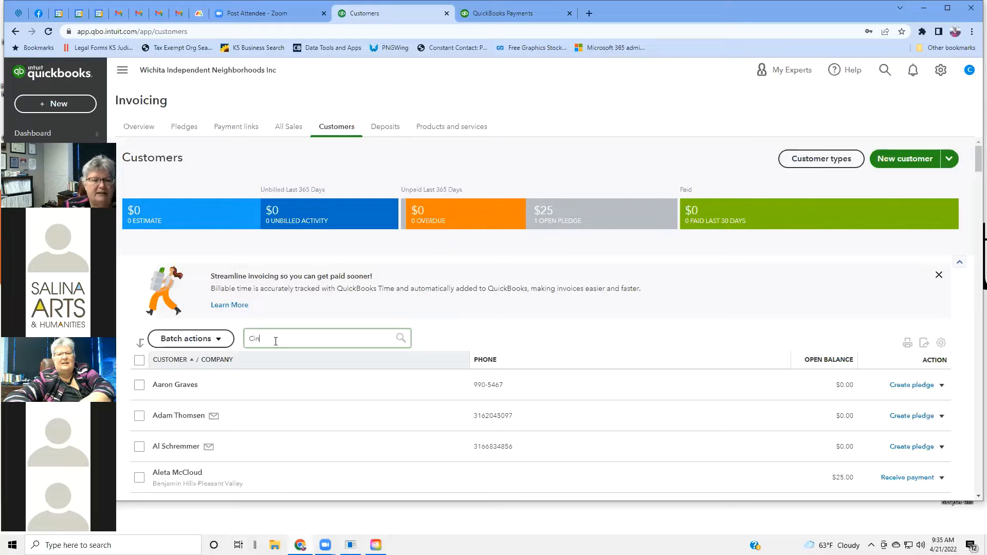
type("indy")
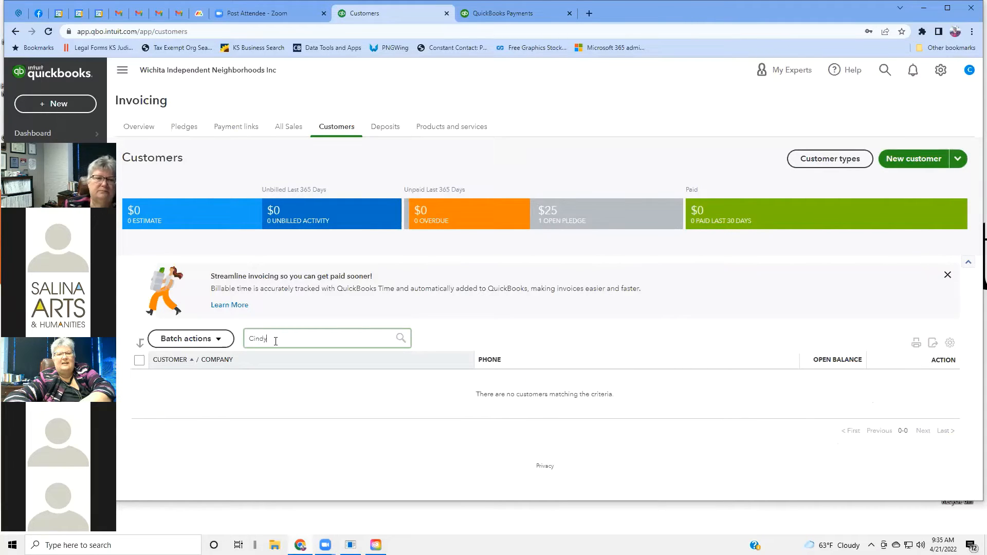
key("BackSpace")
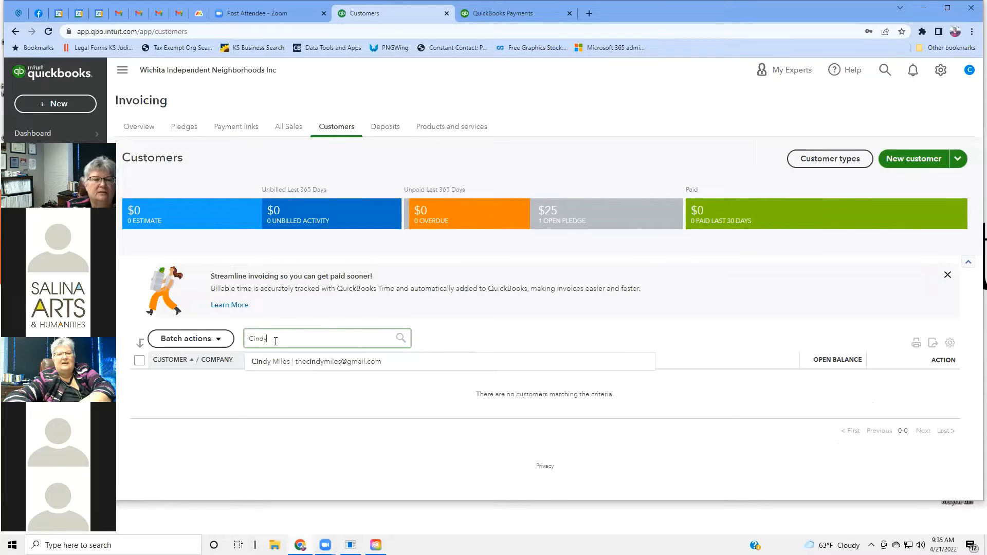
type("y")
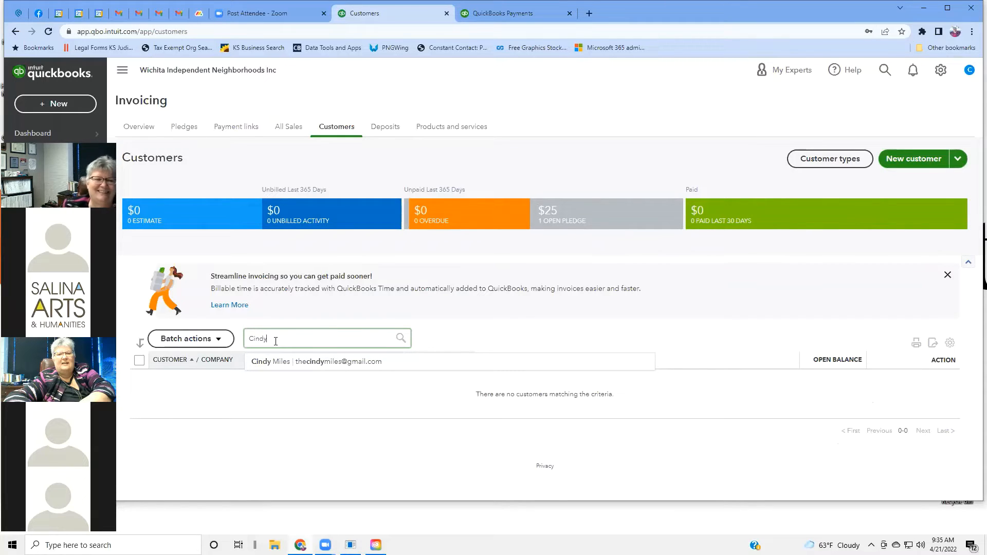
left_click(295, 366)
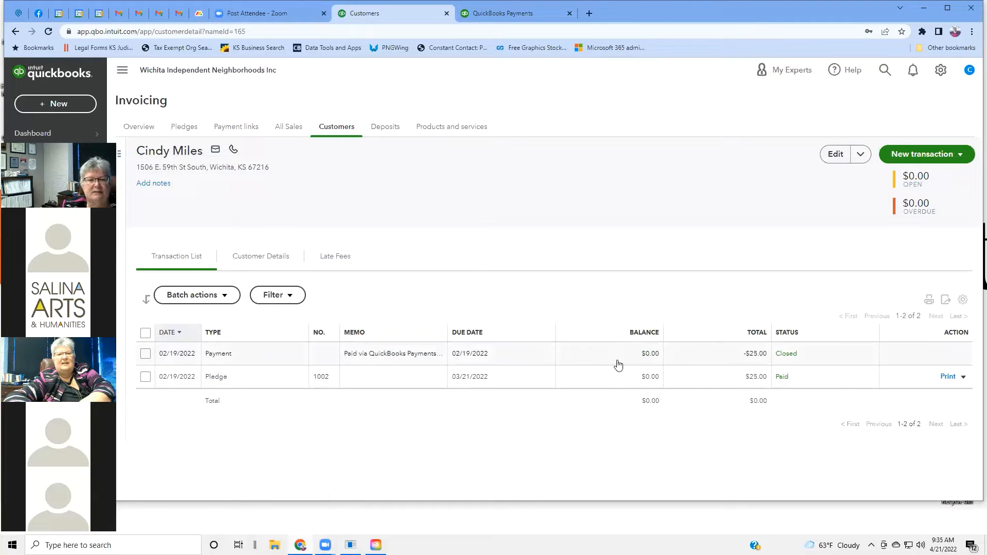
Step: Check the $25 payment, then open pledge invoice #1002 from the transaction list
left_click(410, 351)
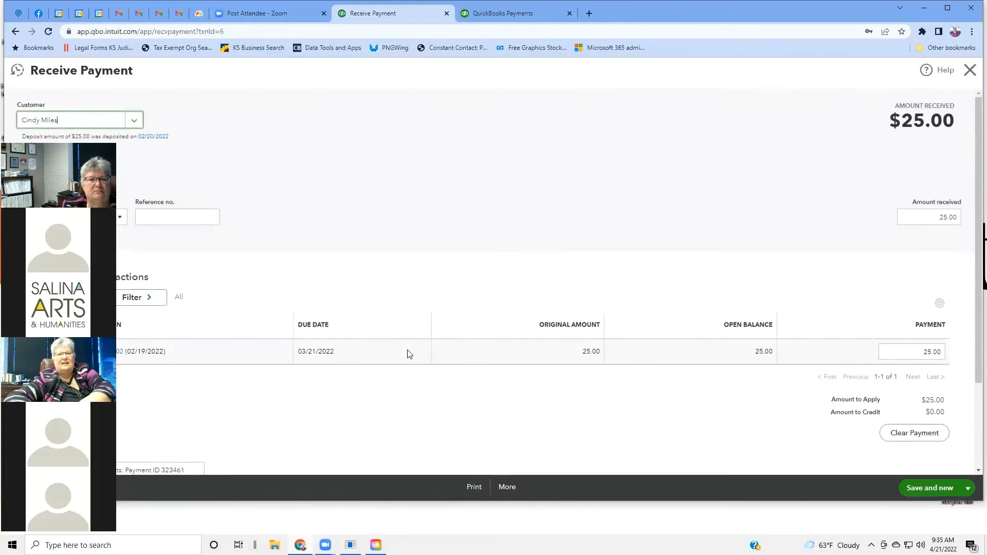
left_click(16, 32)
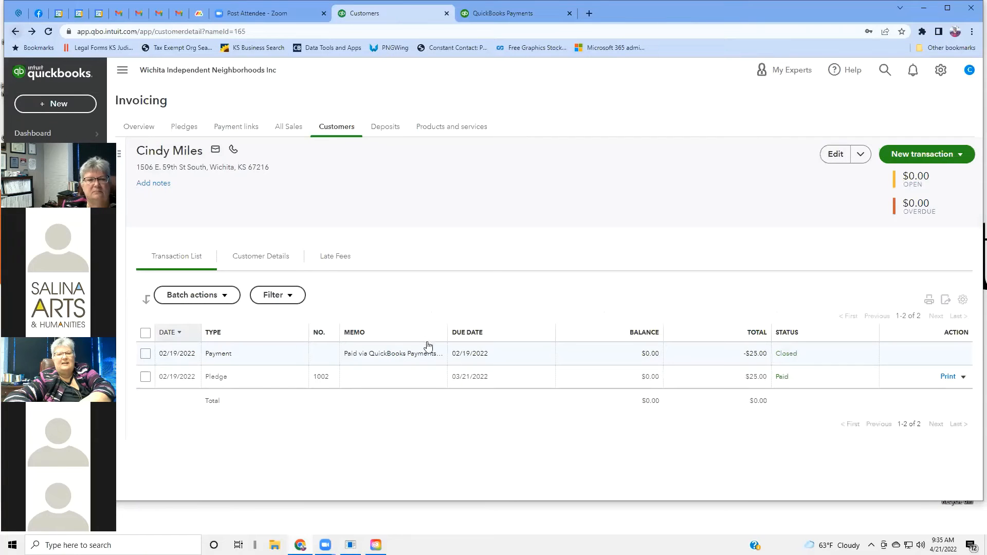
left_click(375, 380)
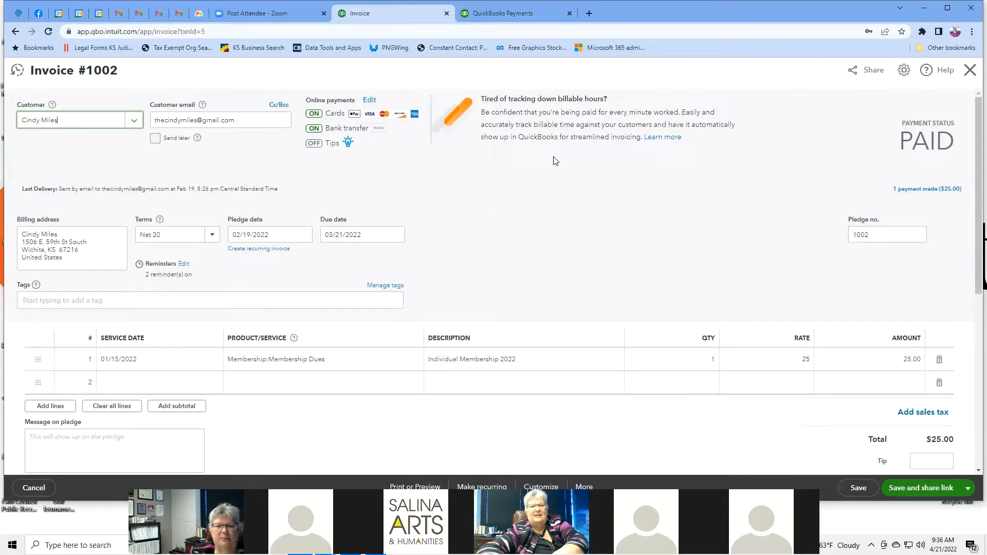
Step: Review invoice #1002's PAID status, $25.00 payment and 03/21/2022 due date, then return to the customer page
scroll(555, 161, "down", 1)
scroll(555, 161, "down", 4)
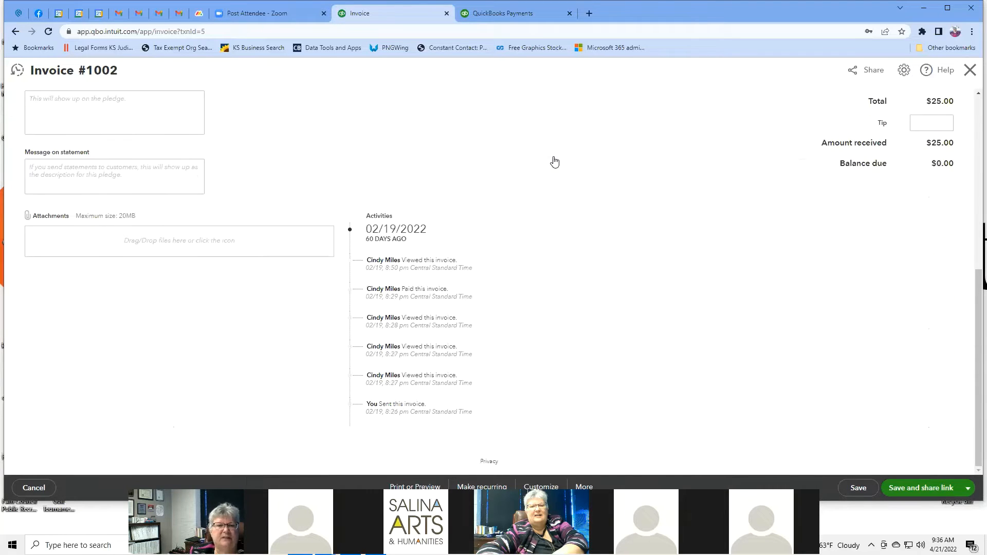
scroll(552, 161, "down", 3)
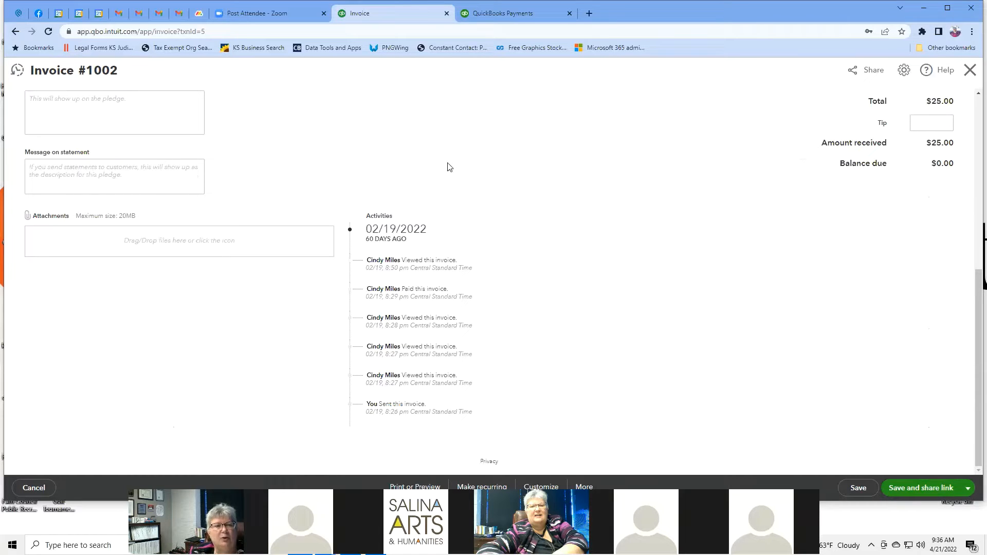
scroll(447, 167, "up", 7)
scroll(447, 166, "down", 4)
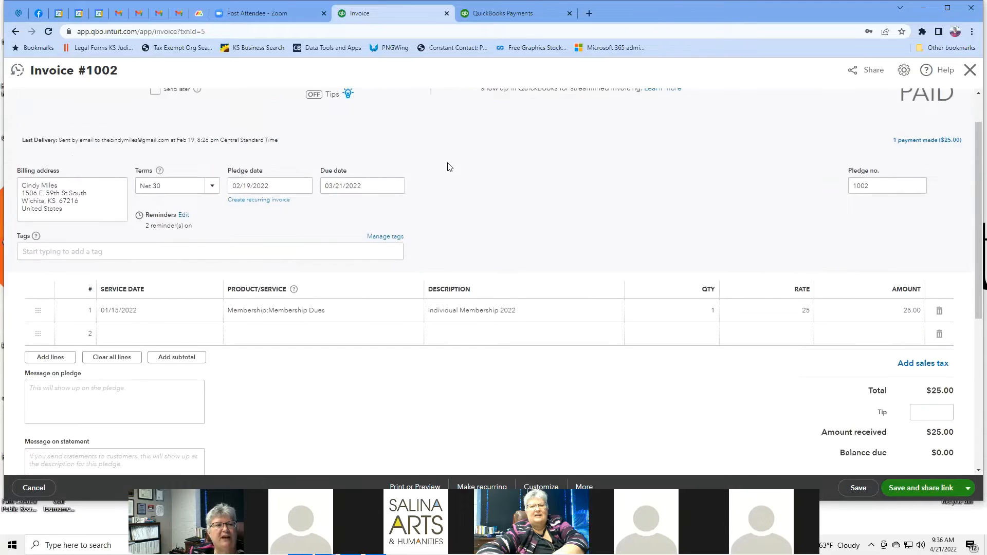
scroll(449, 167, "down", 3)
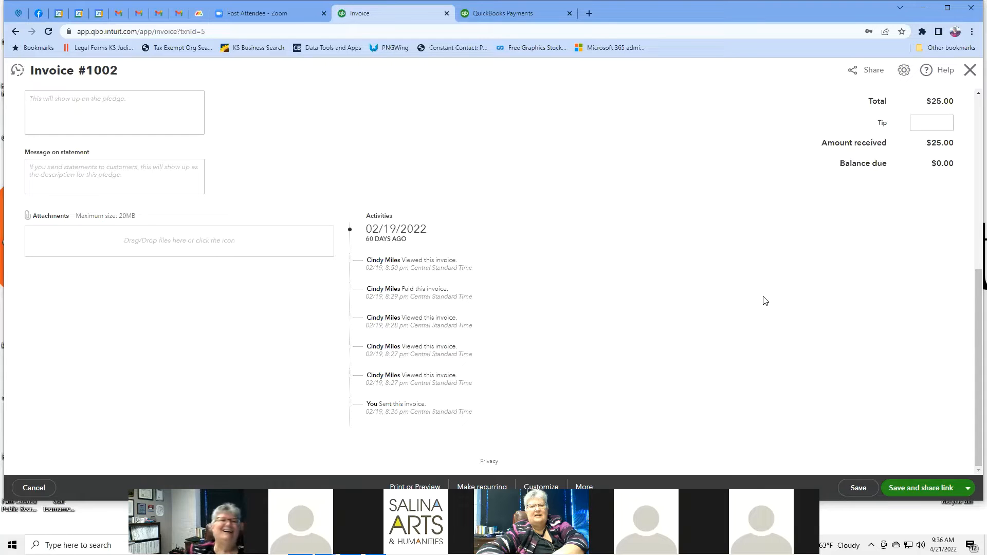
scroll(765, 300, "up", 7)
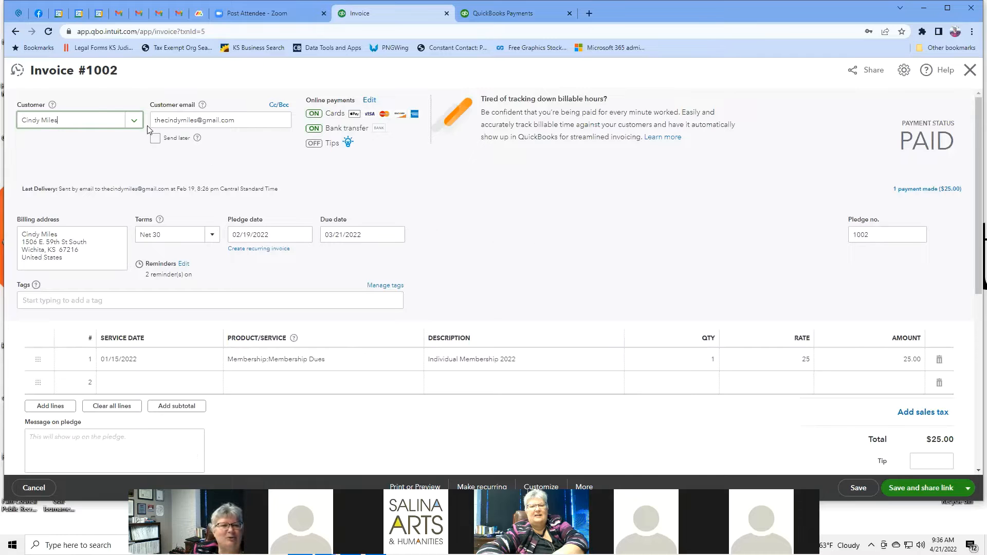
left_click(15, 31)
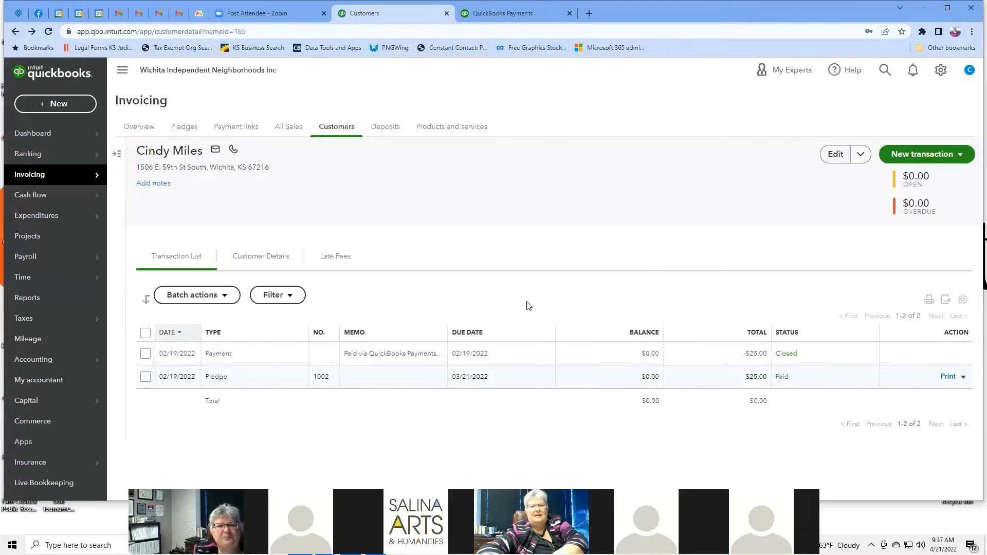
Step: Open invoice #1002 from the $25.00 deposit's Invoice link on the Deposits page
left_click(392, 129)
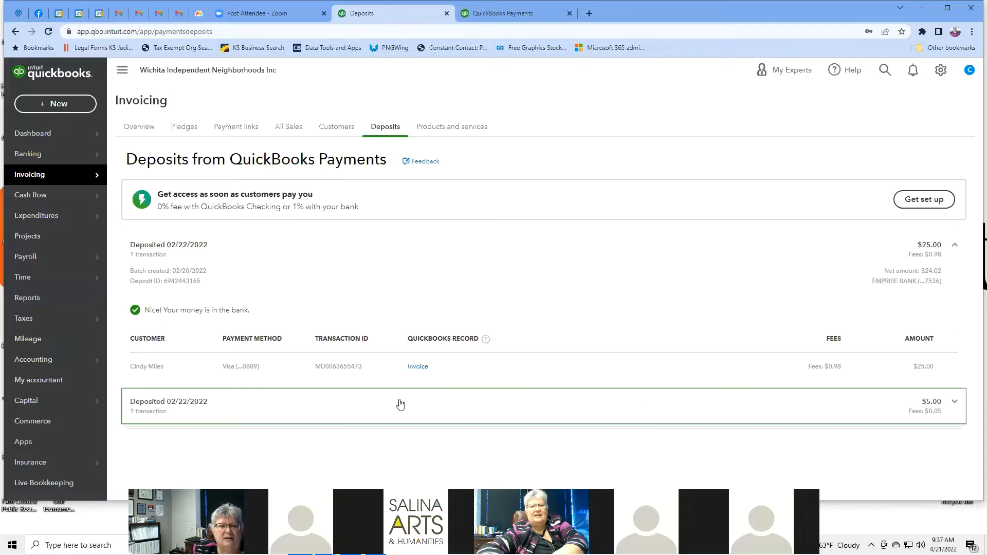
left_click(417, 367)
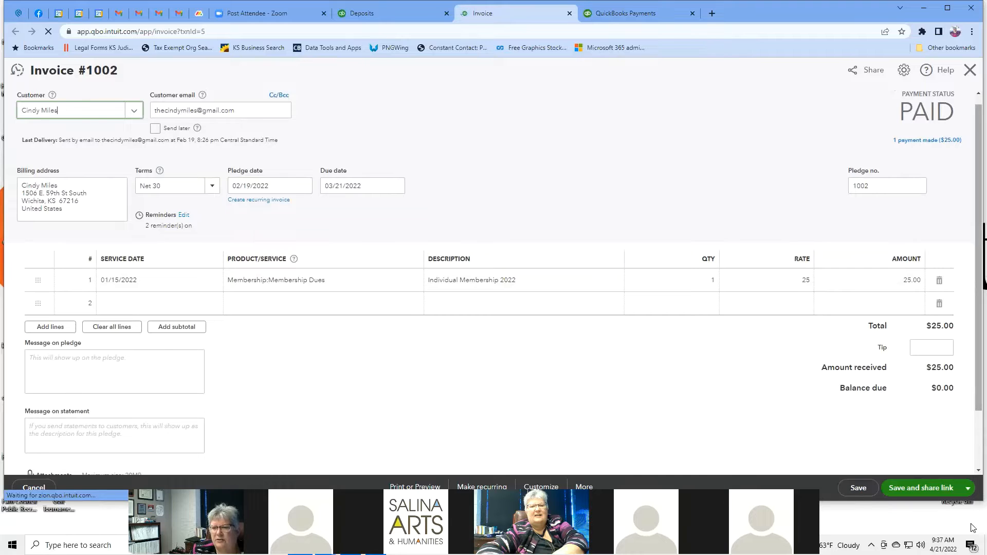
Step: Review invoice #1002's save options, then close its tab without saving to return to Deposits
left_click(968, 489)
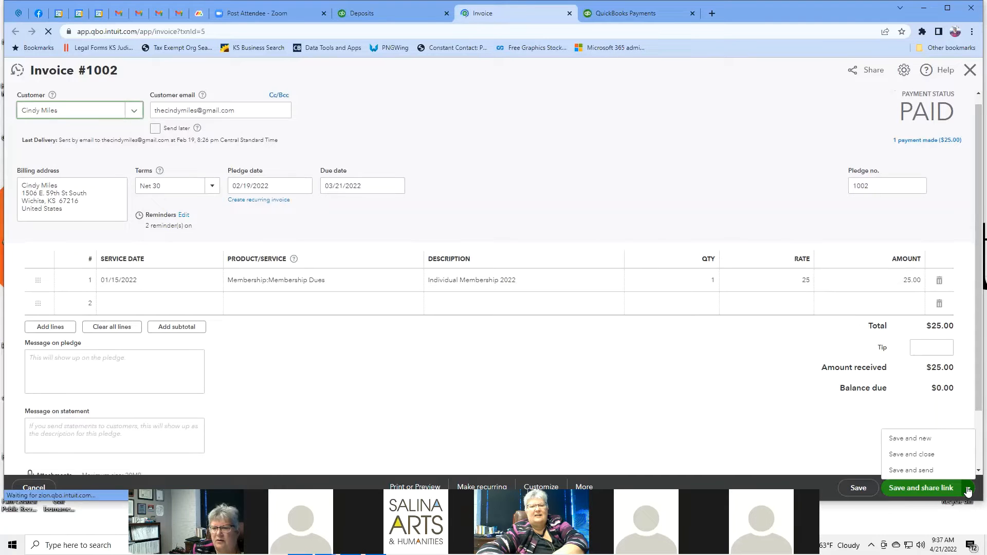
left_click(967, 489)
scroll(719, 424, "down", 4)
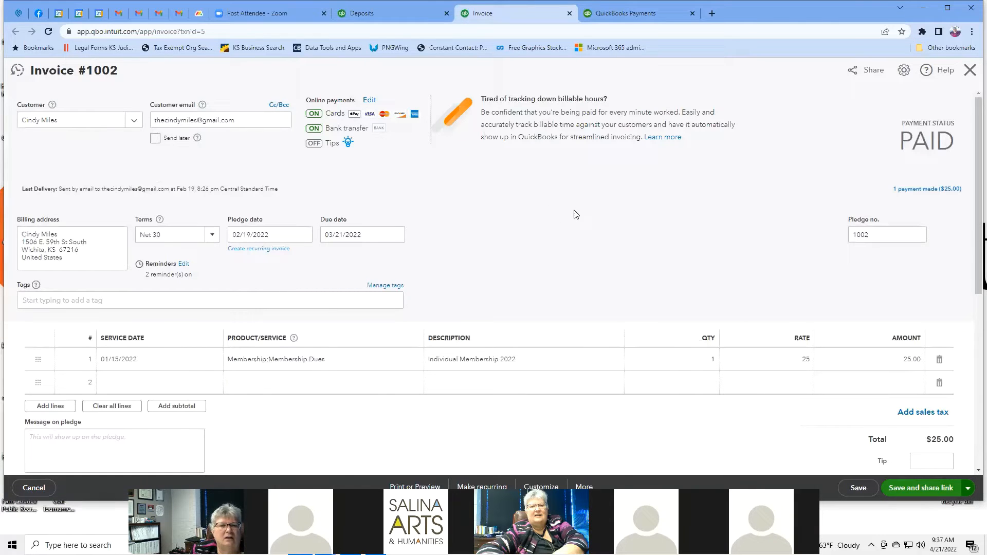
scroll(576, 214, "down", 6)
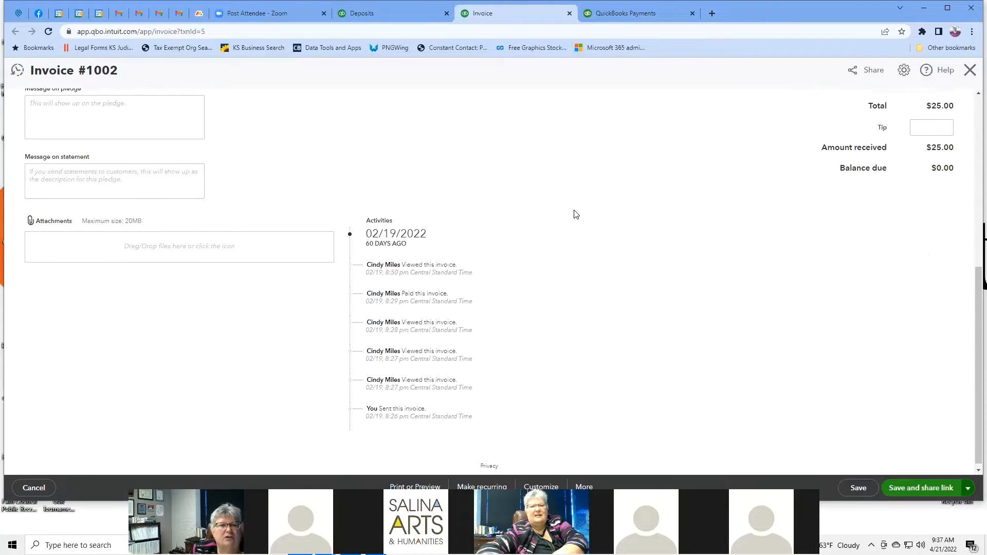
scroll(576, 214, "up", 2)
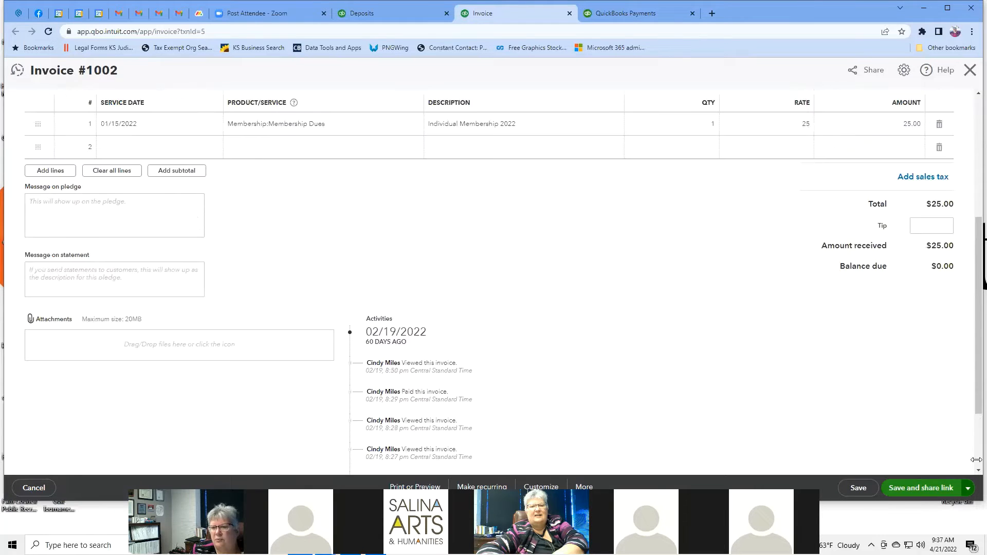
left_click(967, 488)
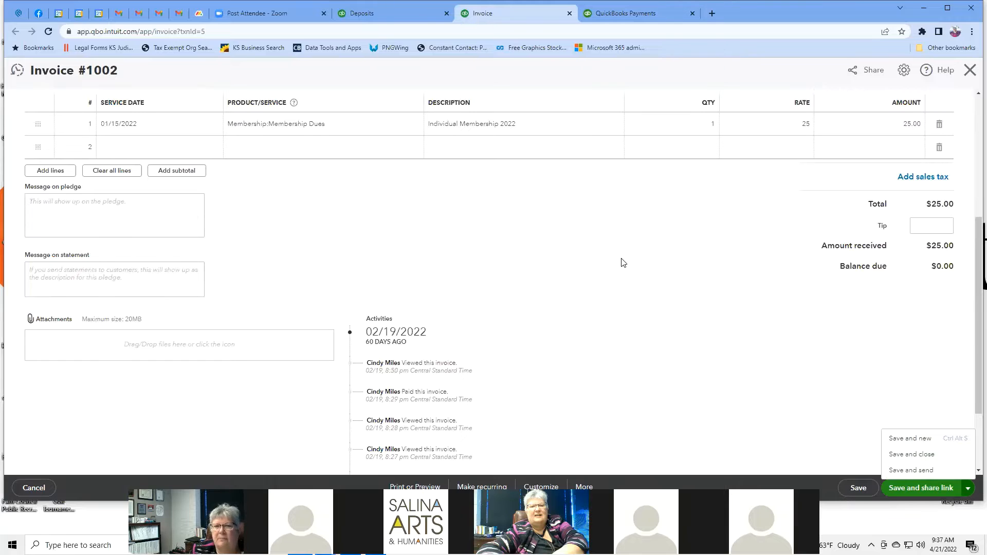
scroll(622, 259, "up", 5)
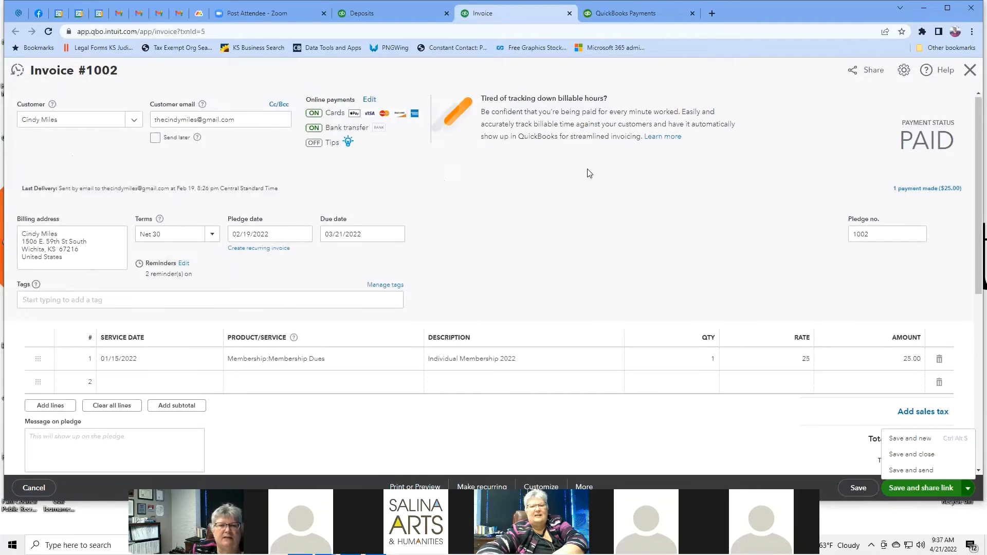
scroll(587, 172, "down", 7)
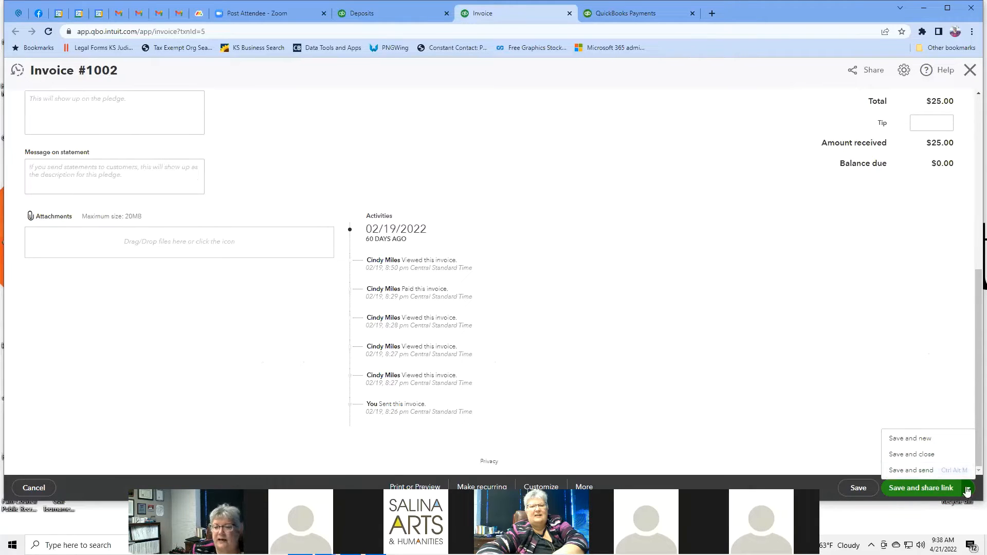
scroll(470, 298, "up", 7)
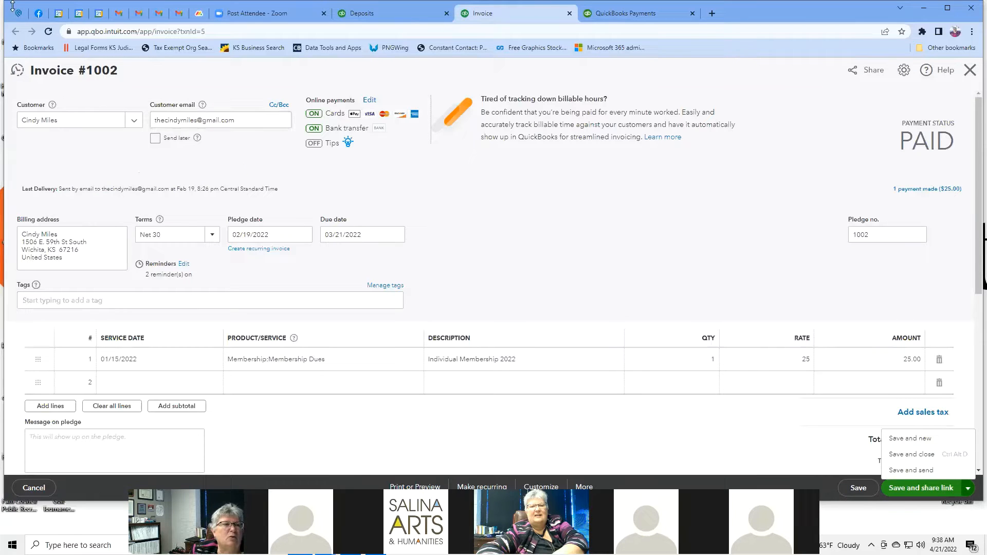
left_click(569, 16)
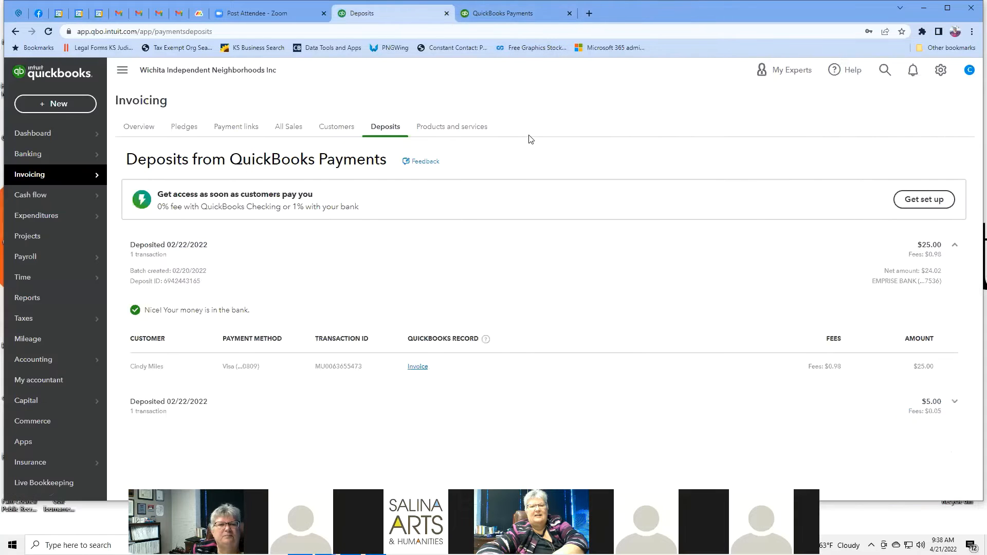
Step: Switch to the Products and services list and start a new item to see the item types
left_click(470, 132)
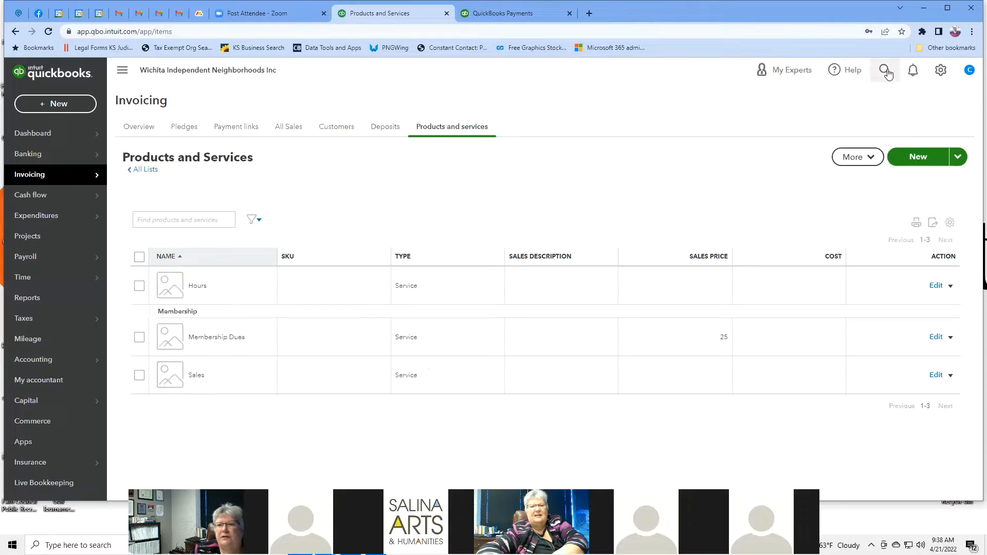
left_click(918, 158)
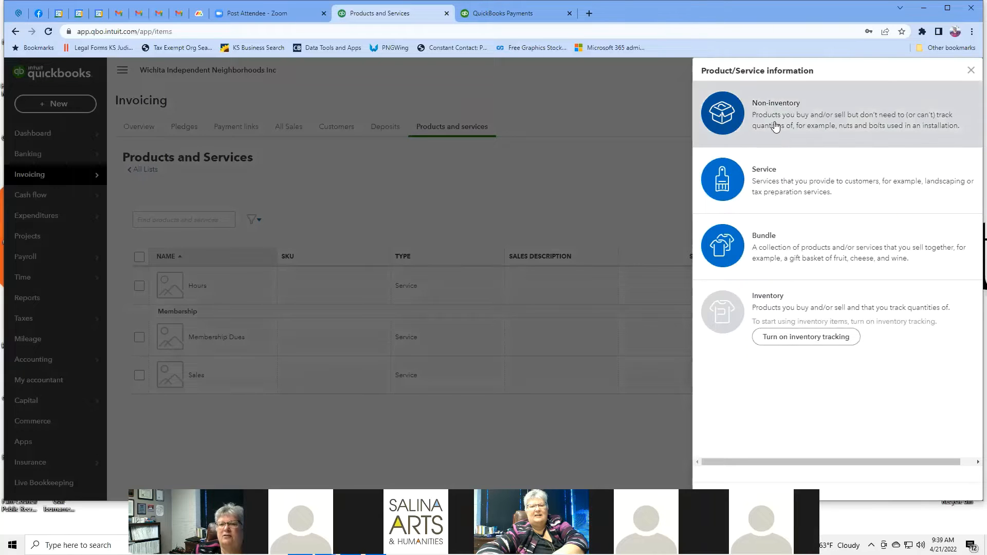
Step: Make the new item a Service named Consulting, trying then abandoning a new Consulting category
left_click(790, 184)
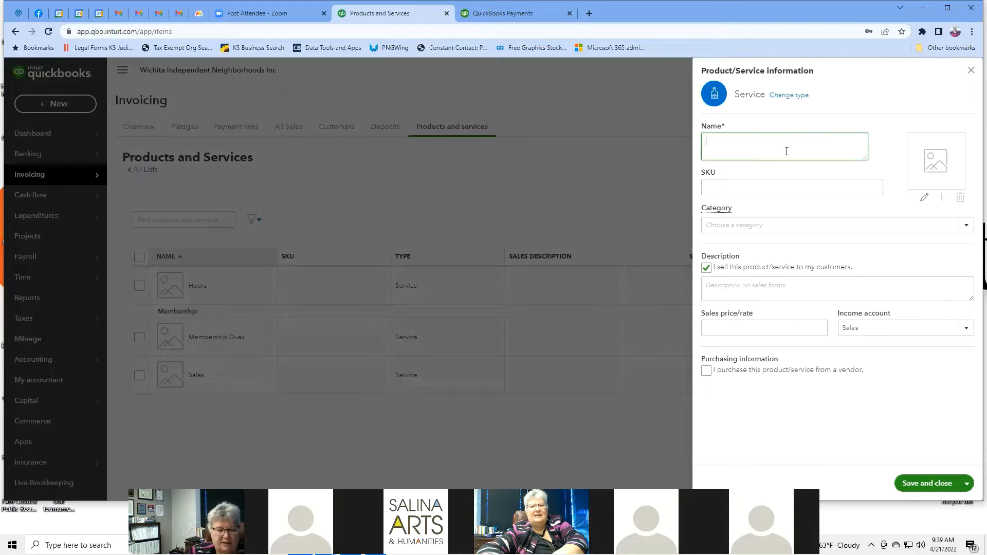
type("Con")
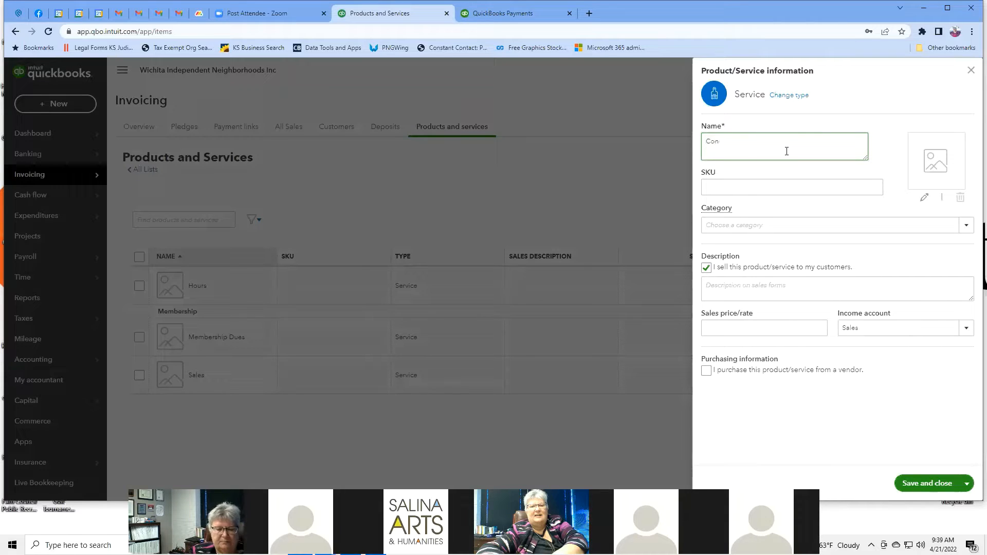
type("sulting")
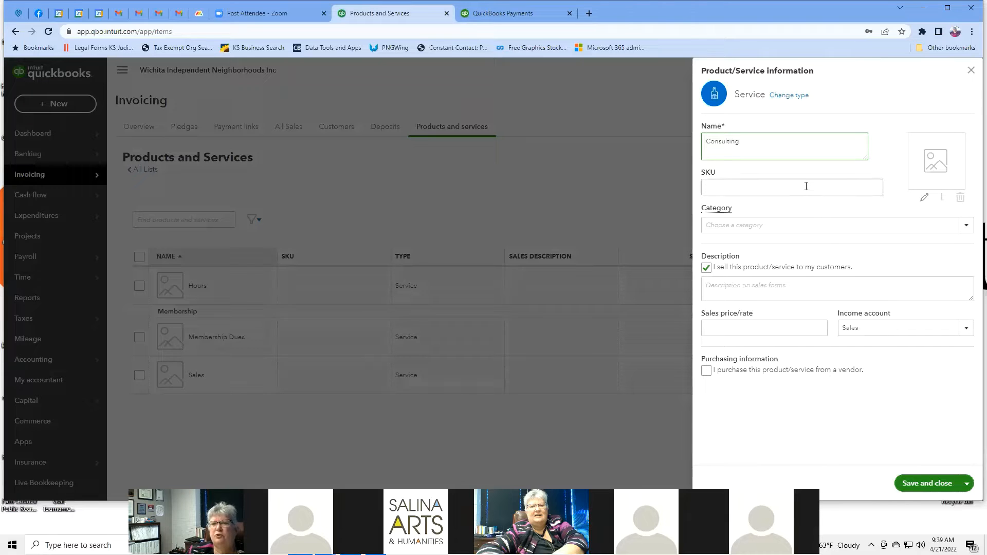
left_click(966, 225)
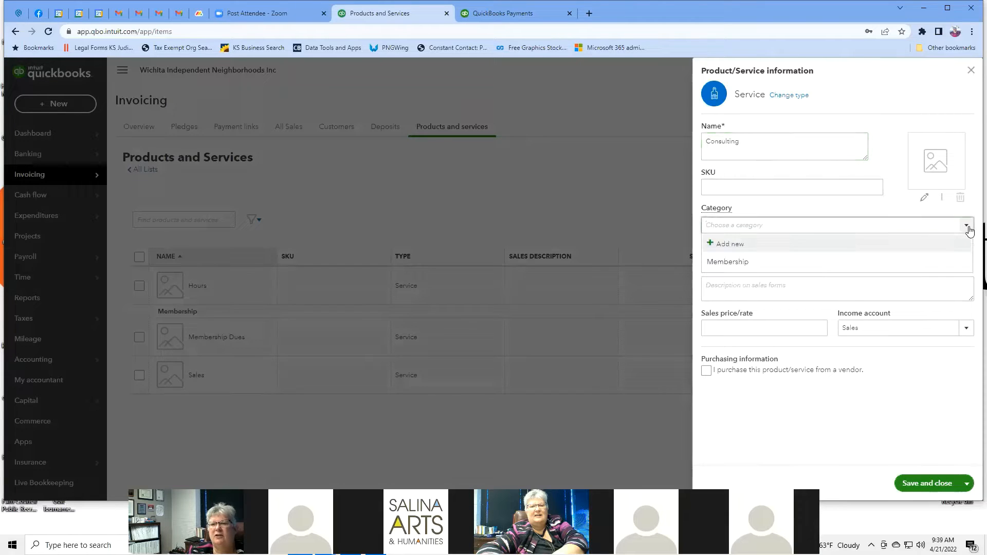
left_click(738, 247)
left_click(736, 224)
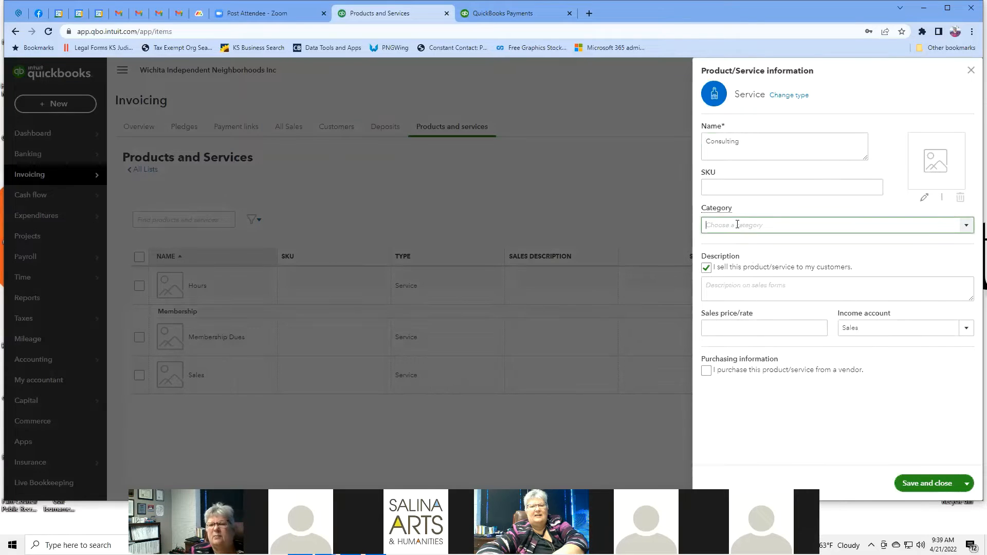
type("Consulting")
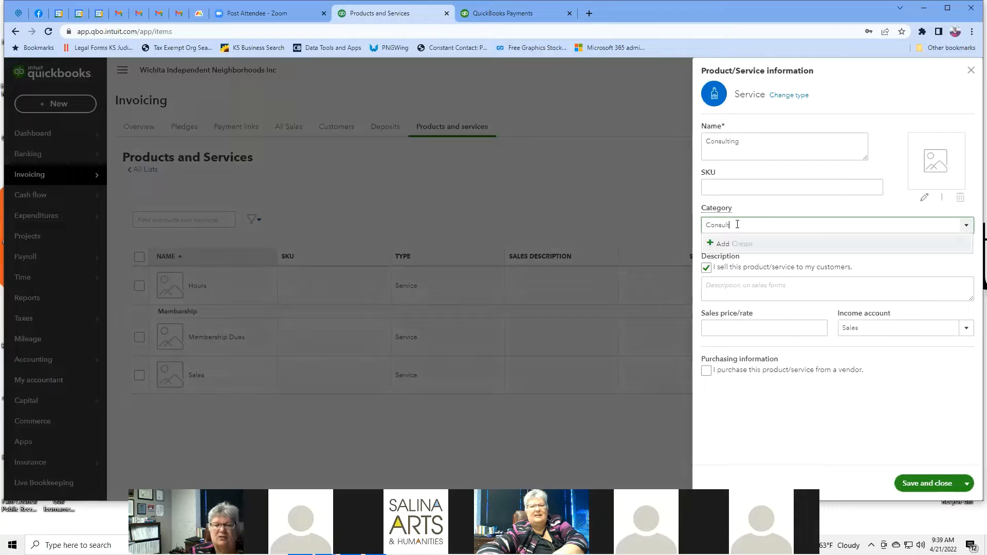
left_click(772, 139)
left_click(772, 141)
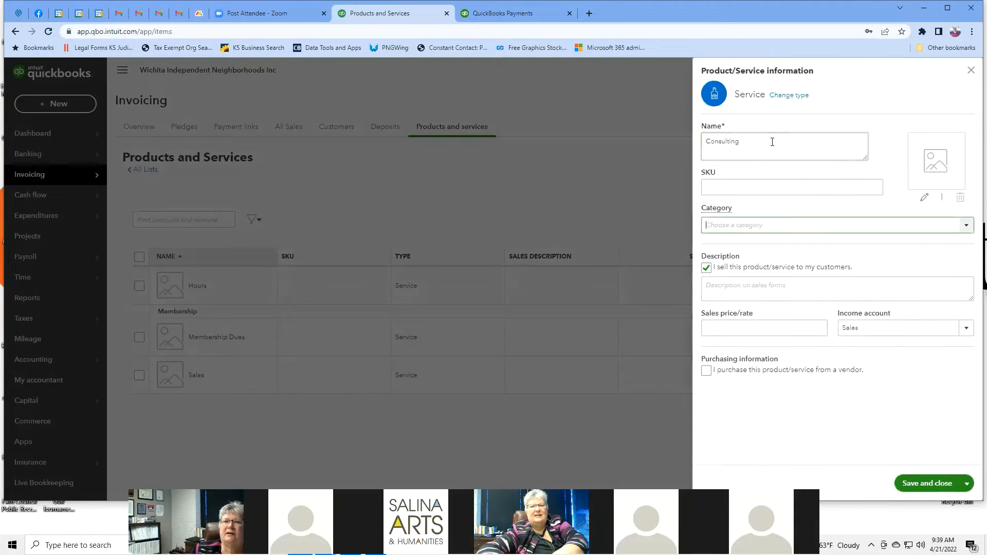
Step: Rename the service item to 'Neighborhood Consulting', leaving the category empty
double_click(705, 139)
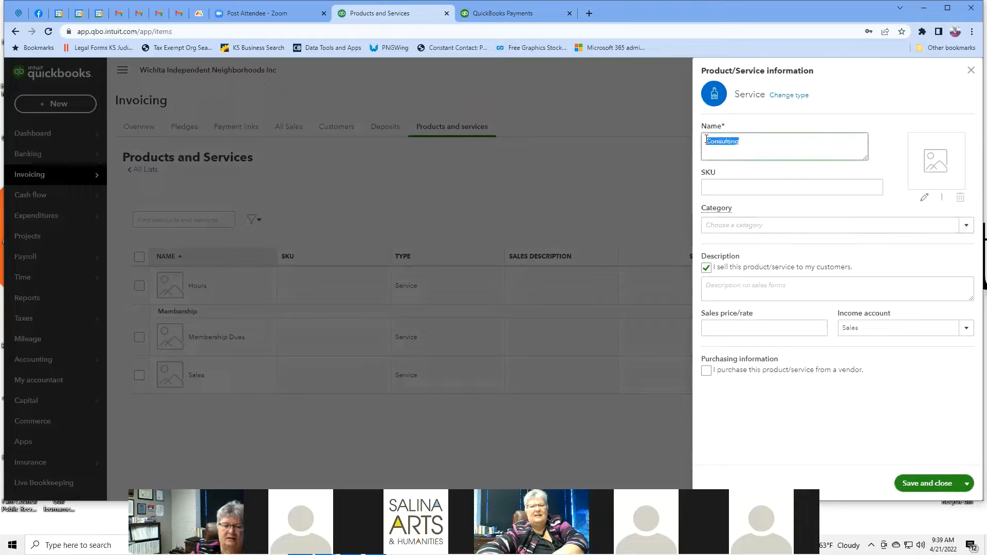
key("BackSpace")
type("Neighbor")
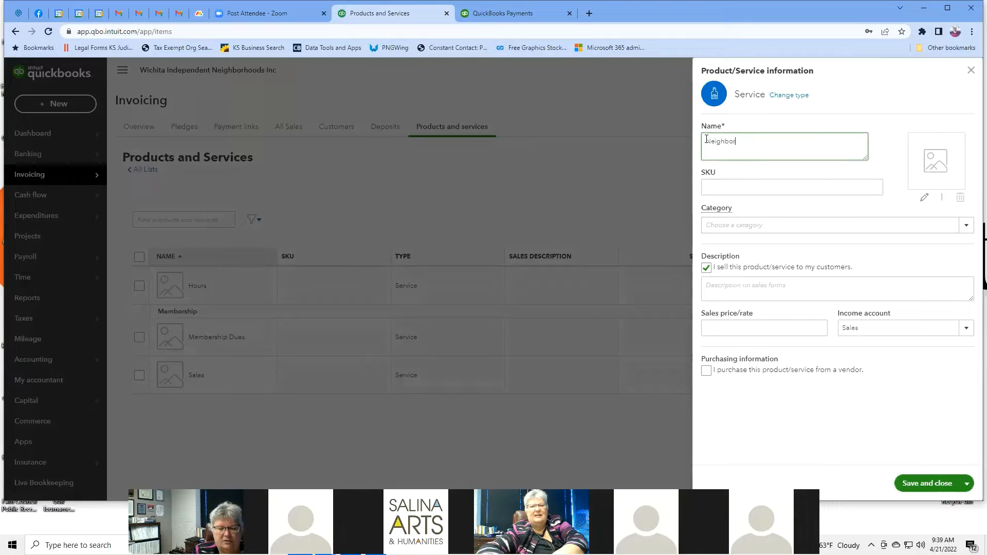
type("hood Con")
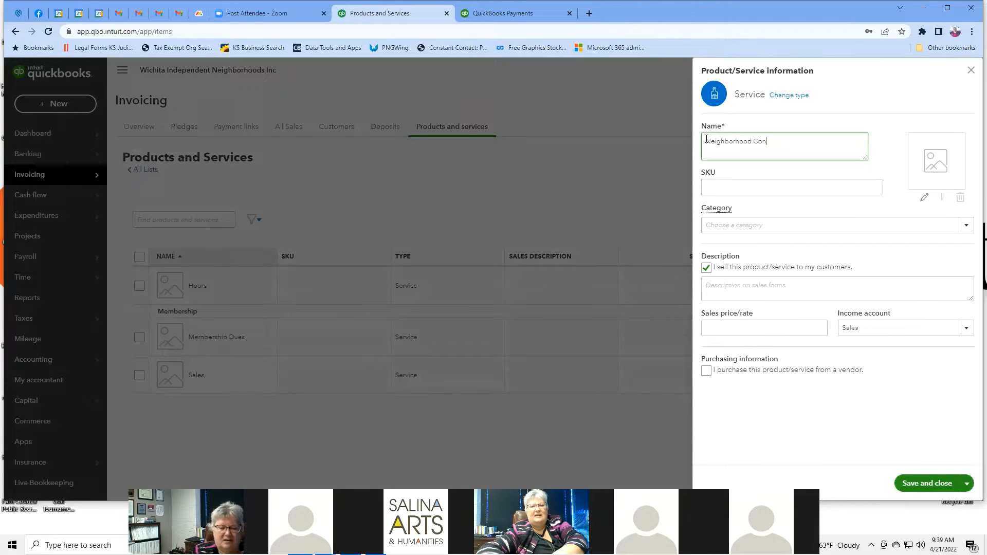
type("sulting")
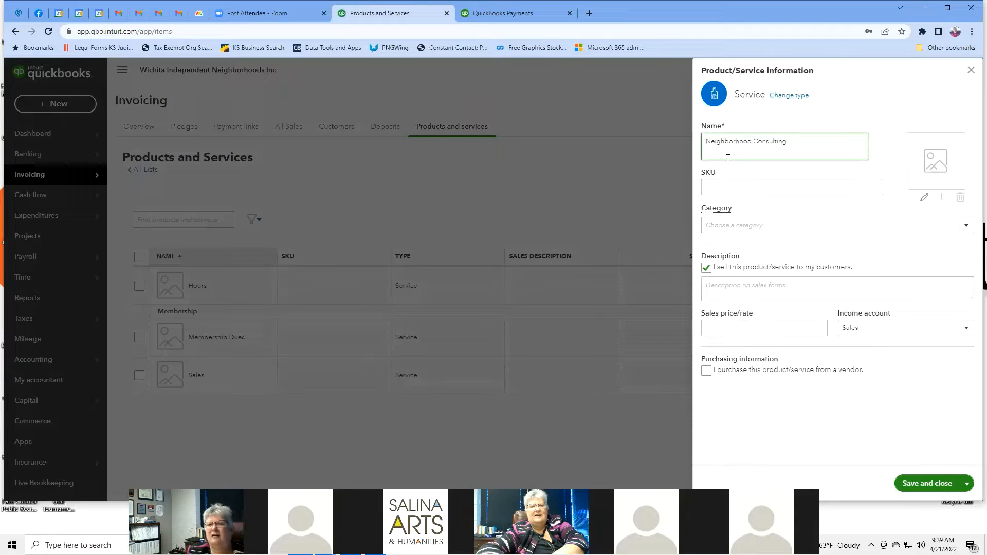
left_click(771, 224)
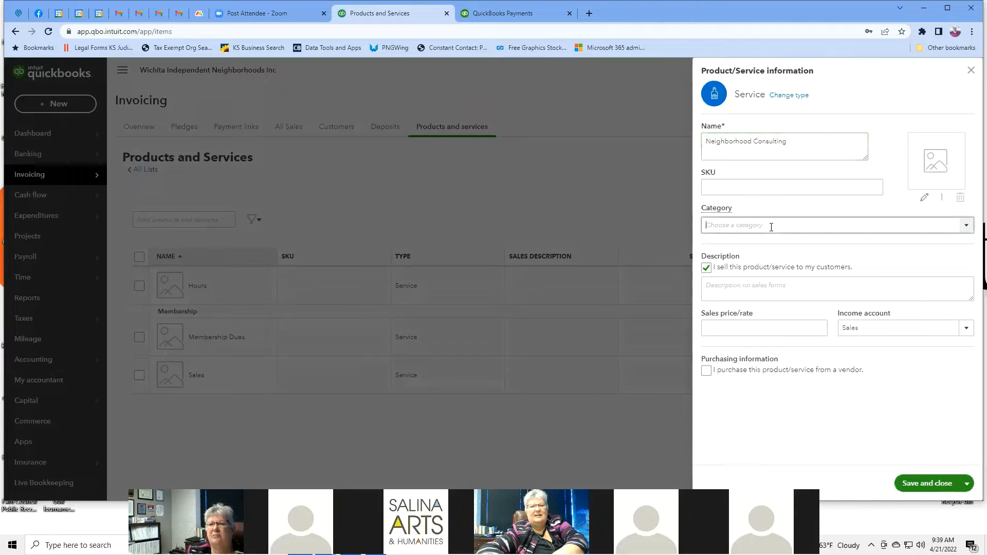
Step: Create and save a new category named Consulting for the service
left_click(965, 226)
left_click(747, 244)
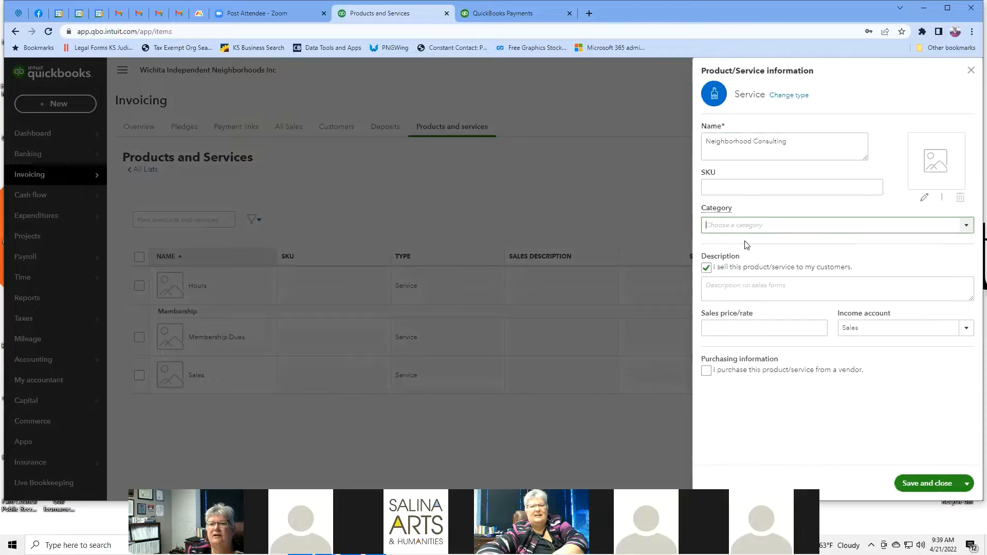
left_click(758, 292)
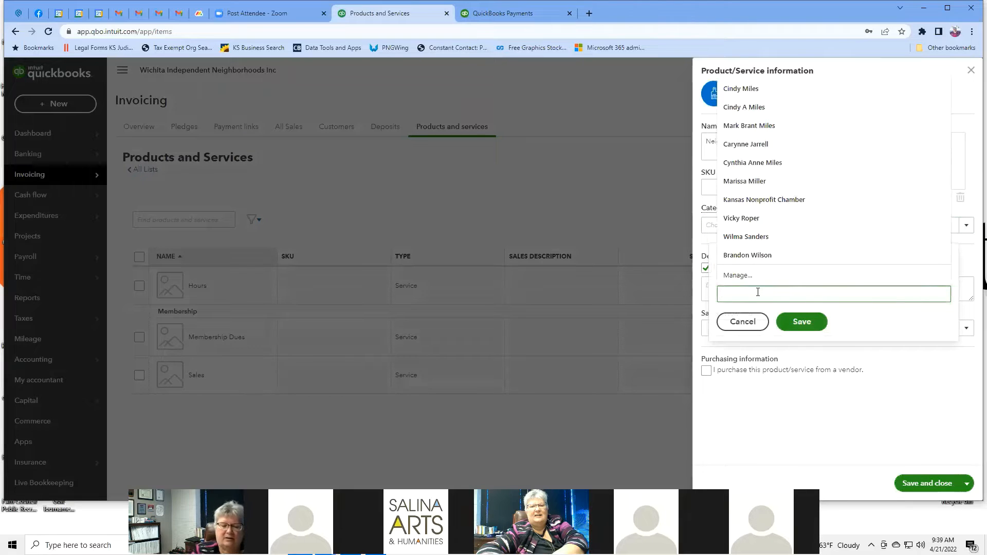
type("Consulting")
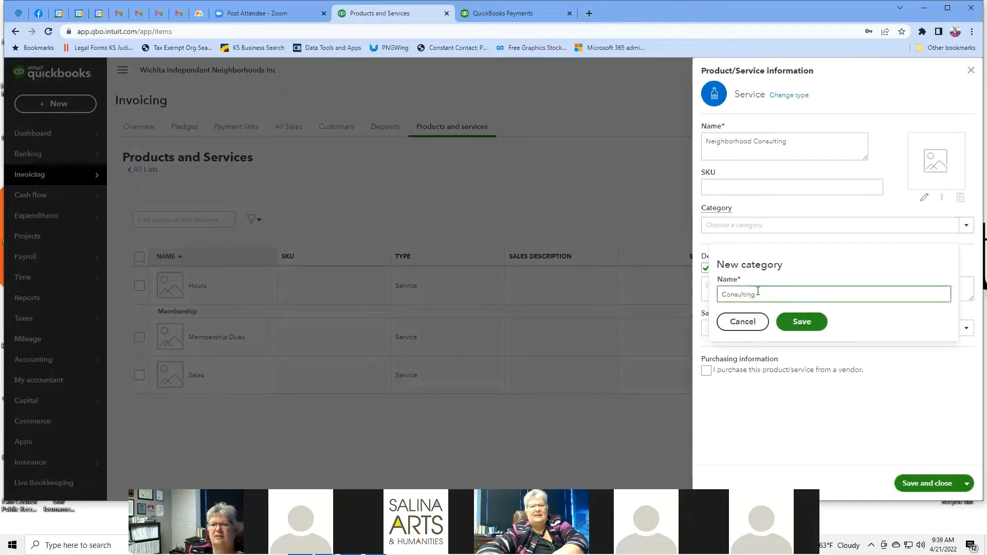
left_click(802, 323)
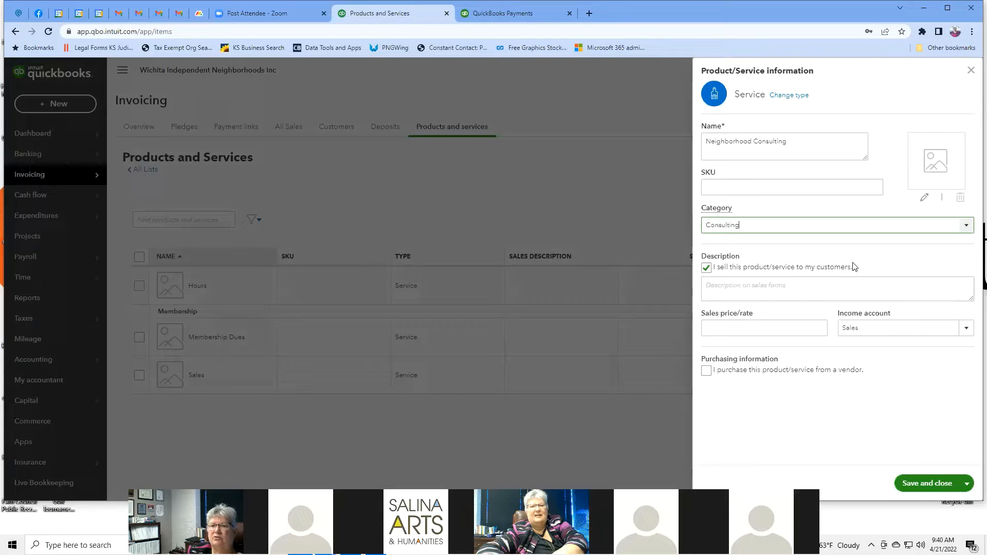
Step: Enter 75 as the service's sales price/rate
left_click(807, 326)
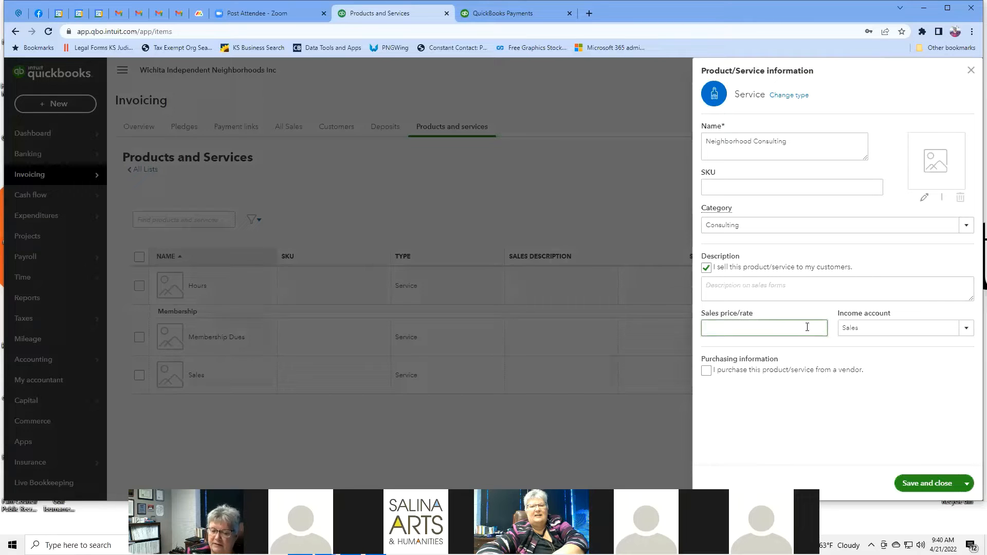
type("72")
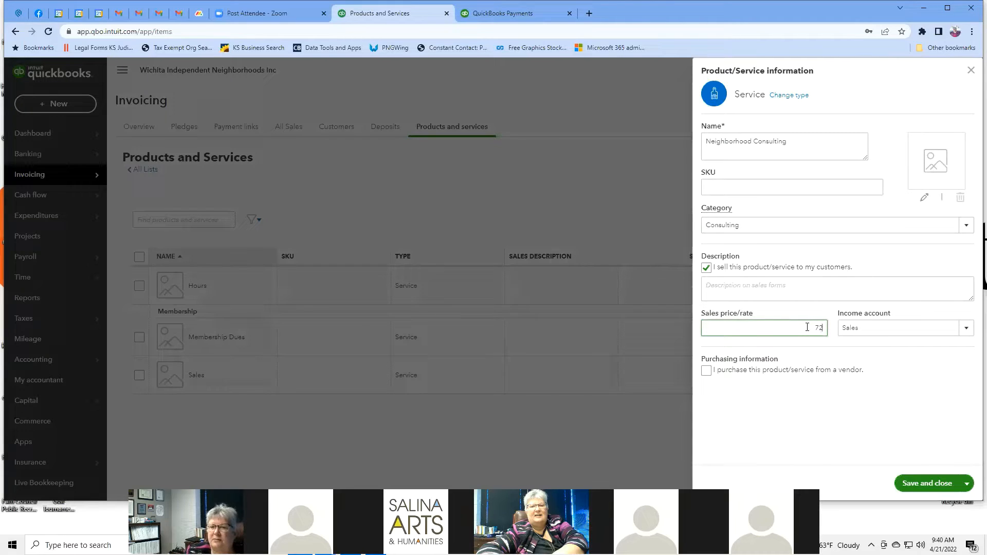
key("BackSpace")
type("5")
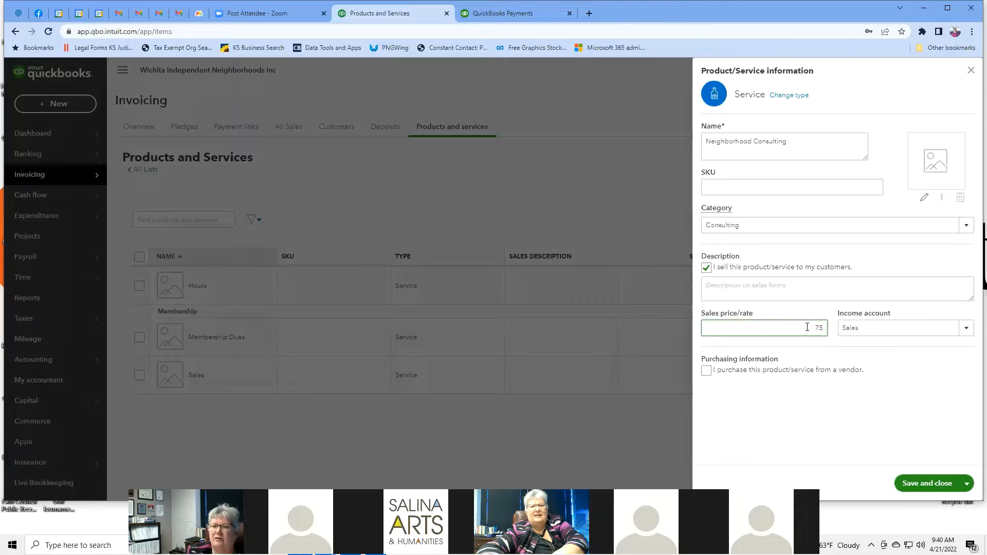
Step: Choose Legal & Professional Services as the income account, then close the new-item form
left_click(966, 329)
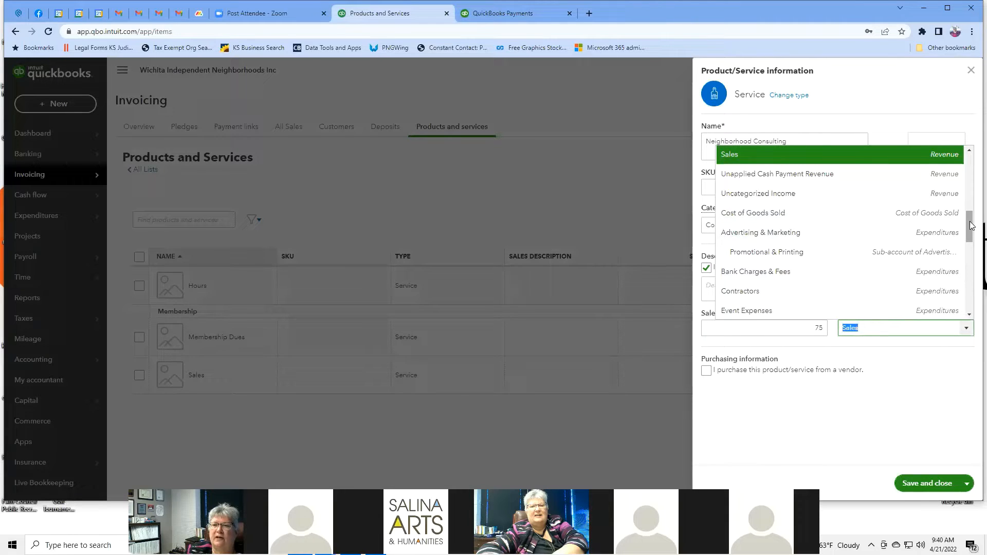
left_click_drag(970, 221, 972, 302)
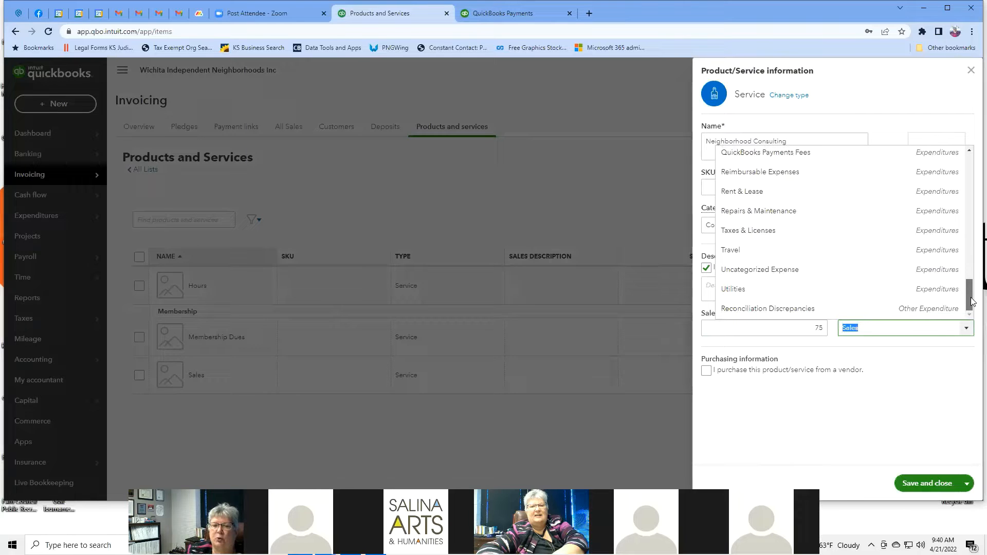
left_click_drag(972, 302, 964, 264)
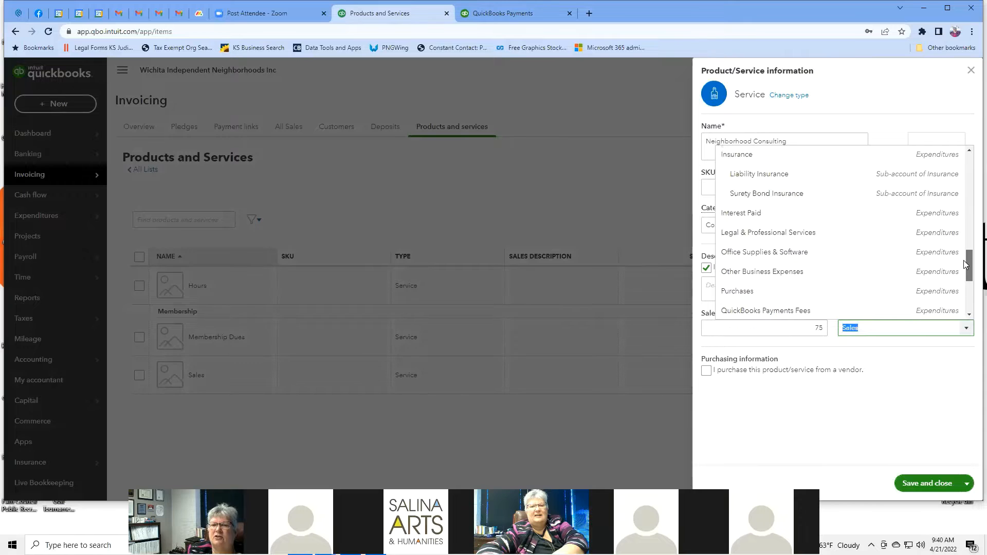
left_click(911, 234)
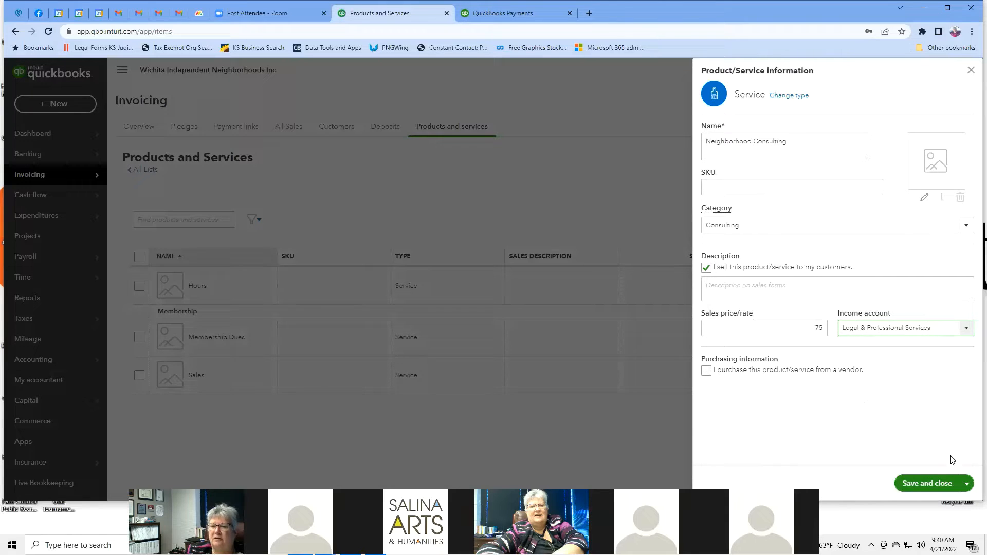
left_click(967, 483)
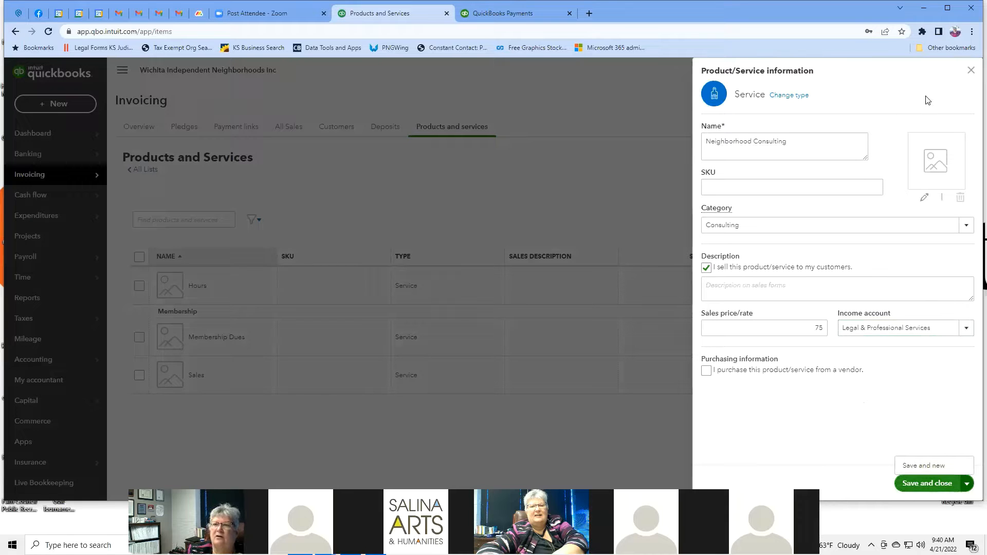
left_click(969, 73)
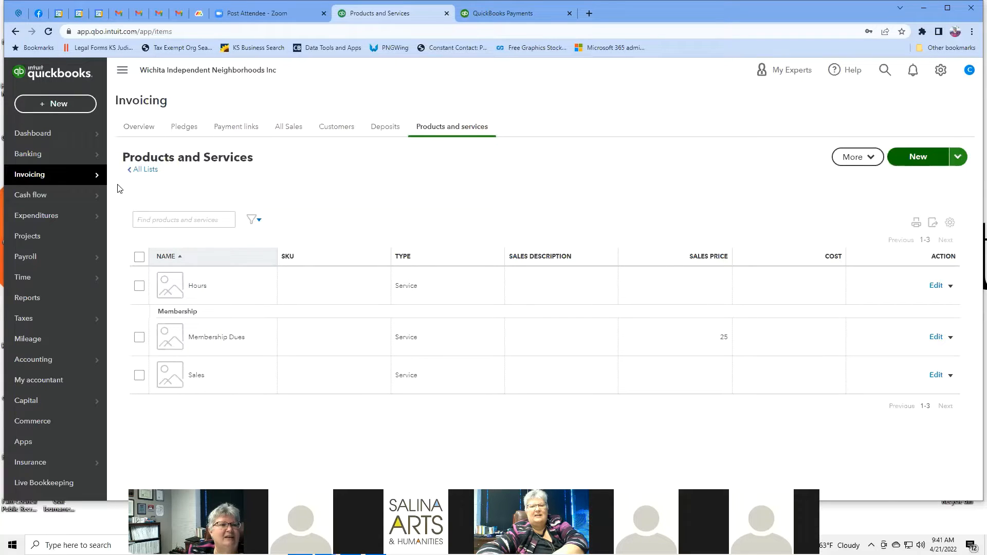
Step: Go to the Cash flow Overview page from the left sidebar
mouse_move(96, 178)
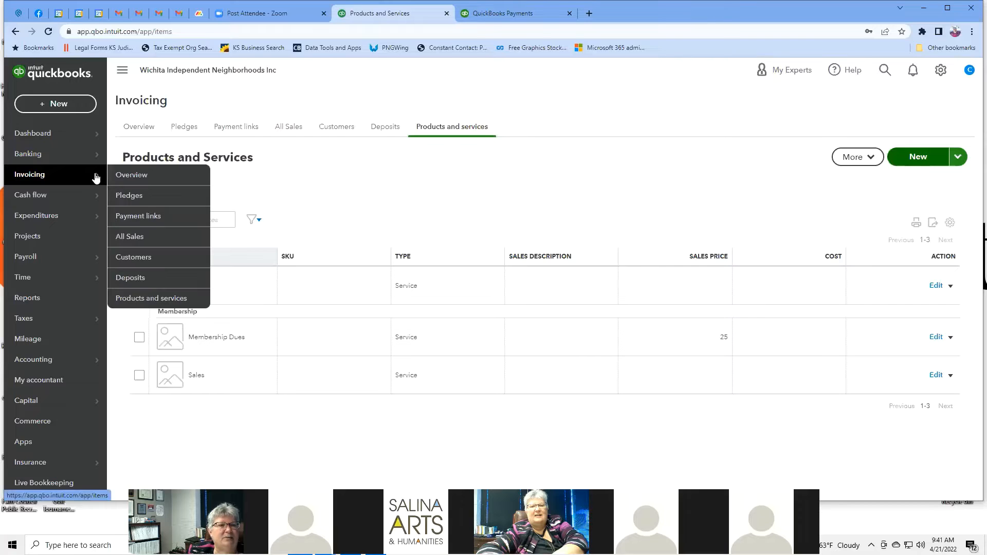
left_click(72, 197)
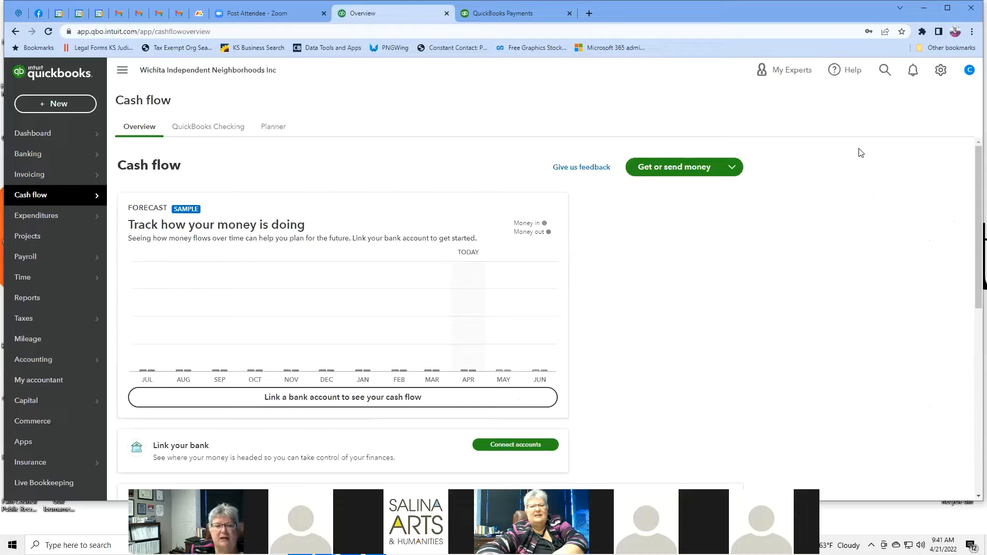
Step: Switch Money In to the Paid view, showing $0 invoice payments and sales receipts
scroll(893, 209, "down", 3)
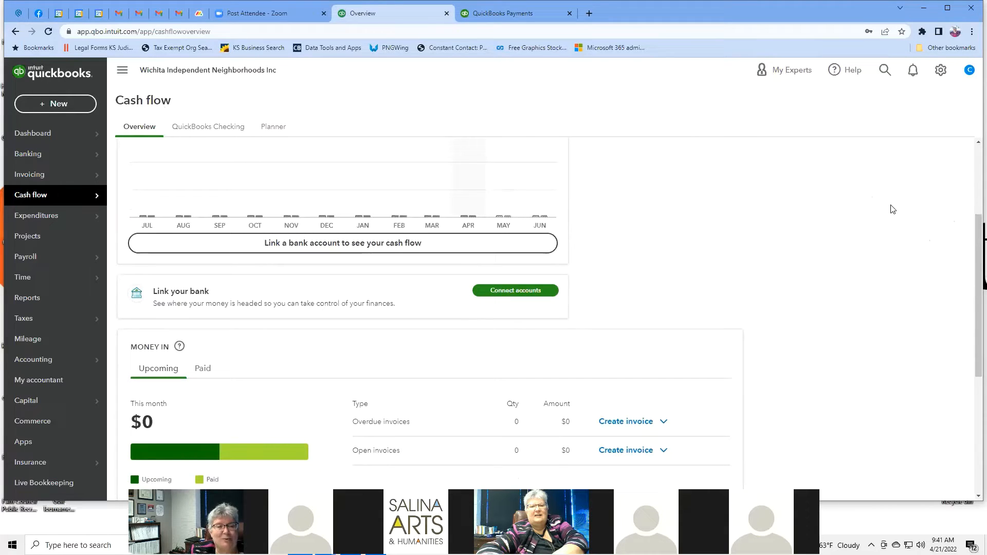
scroll(893, 209, "down", 3)
scroll(892, 209, "up", 6)
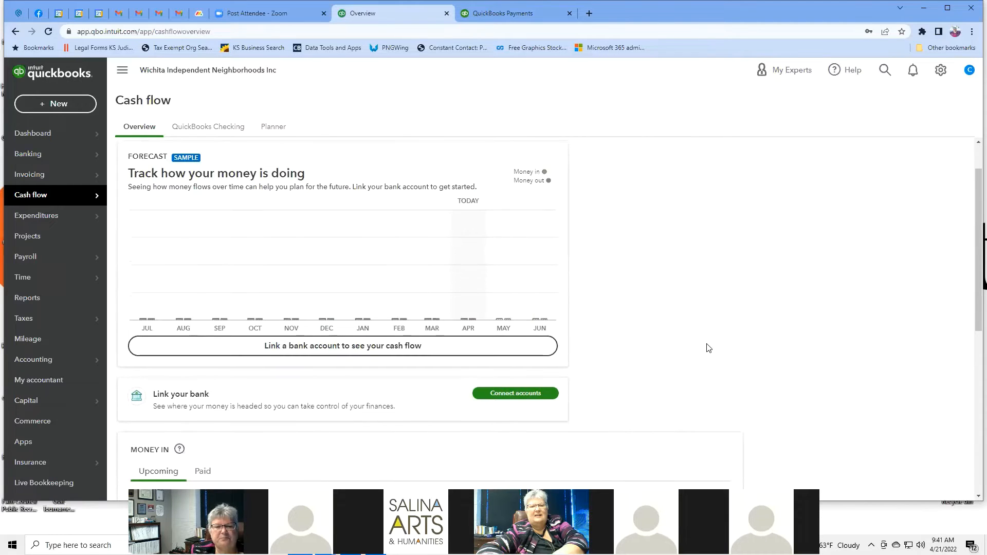
scroll(708, 349, "down", 3)
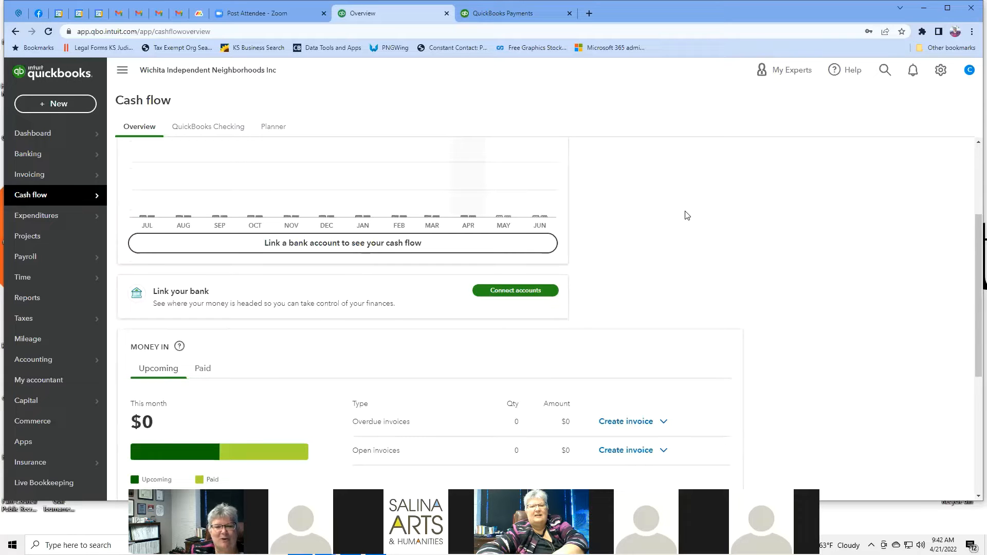
scroll(687, 215, "down", 3)
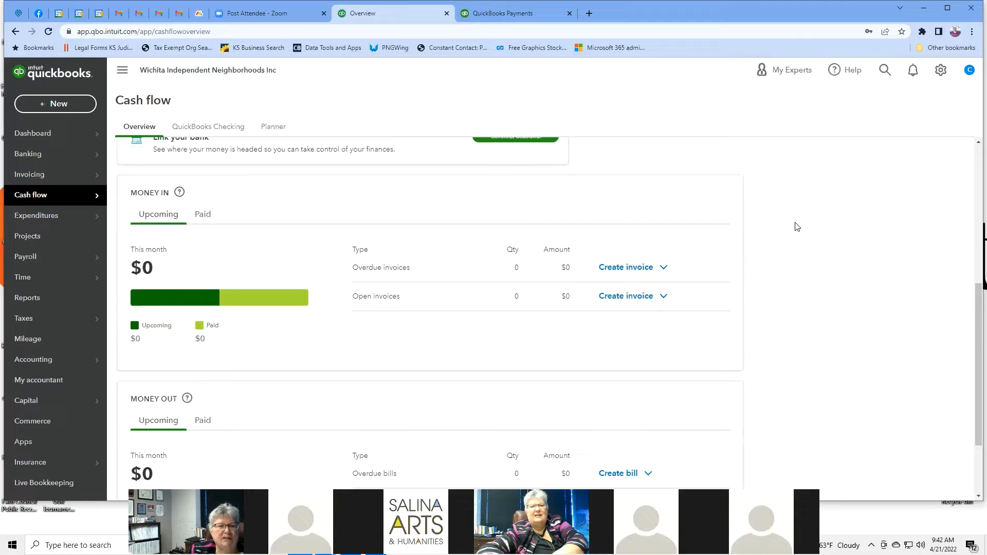
scroll(797, 226, "down", 1)
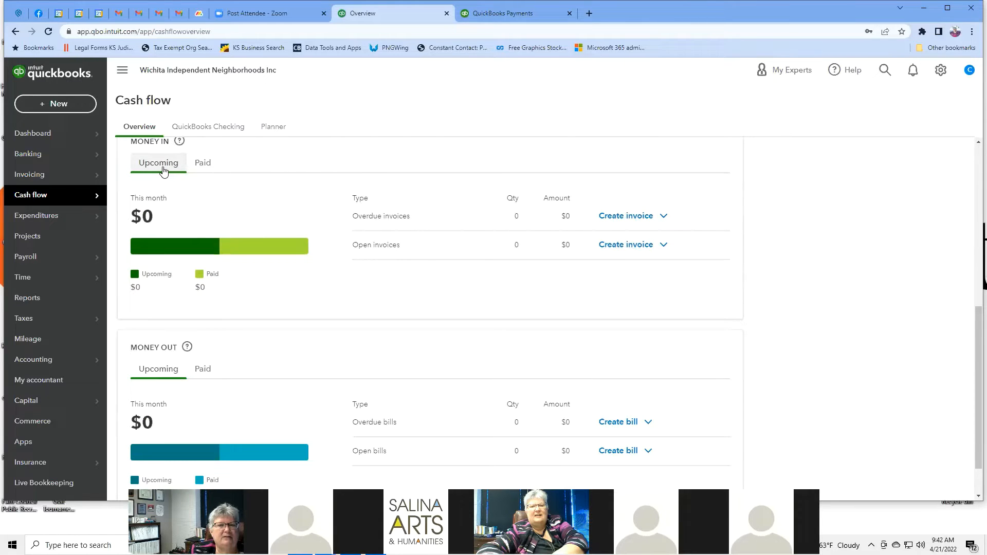
left_click(207, 167)
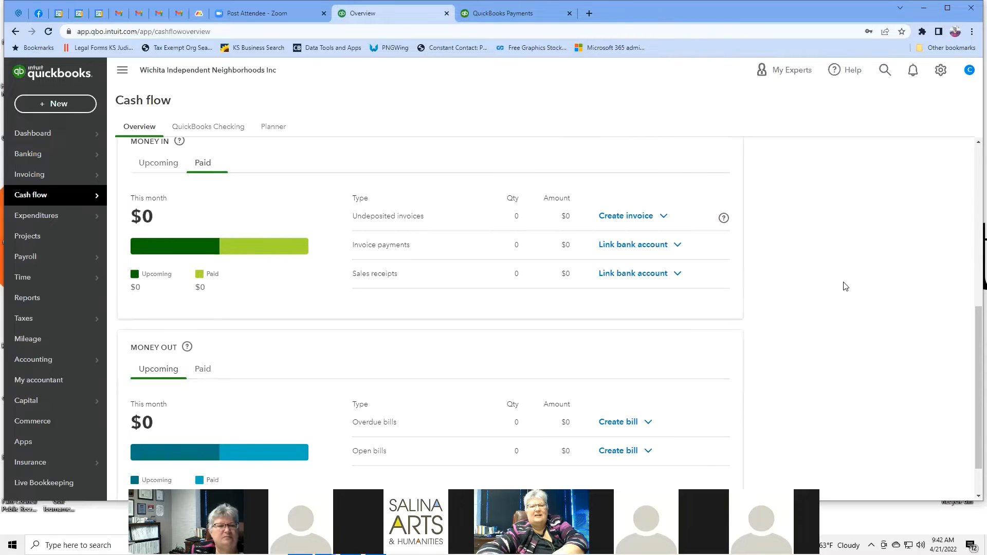
scroll(845, 286, "down", 1)
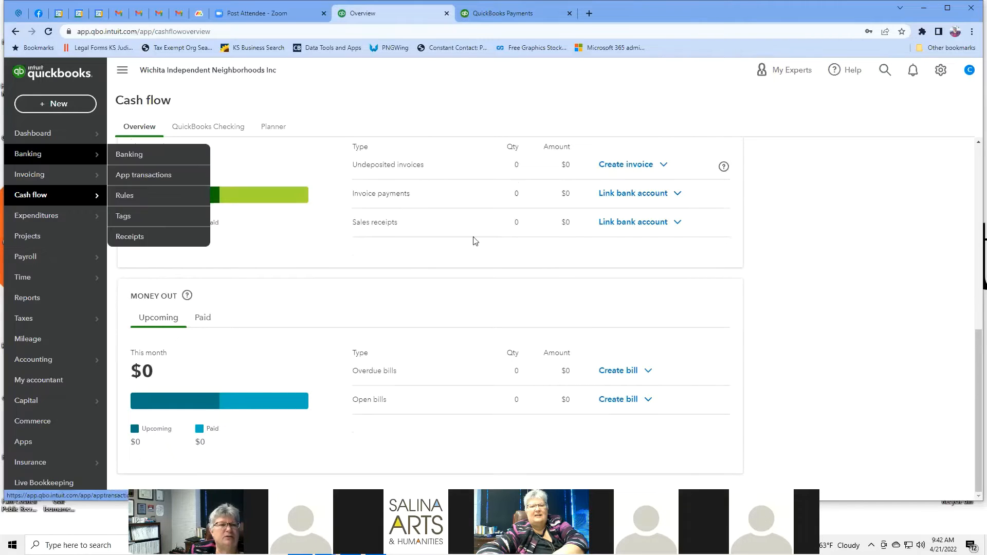
Step: Open the QuickBooks Checking page of Cash flow and browse its banking promotion
left_click(213, 133)
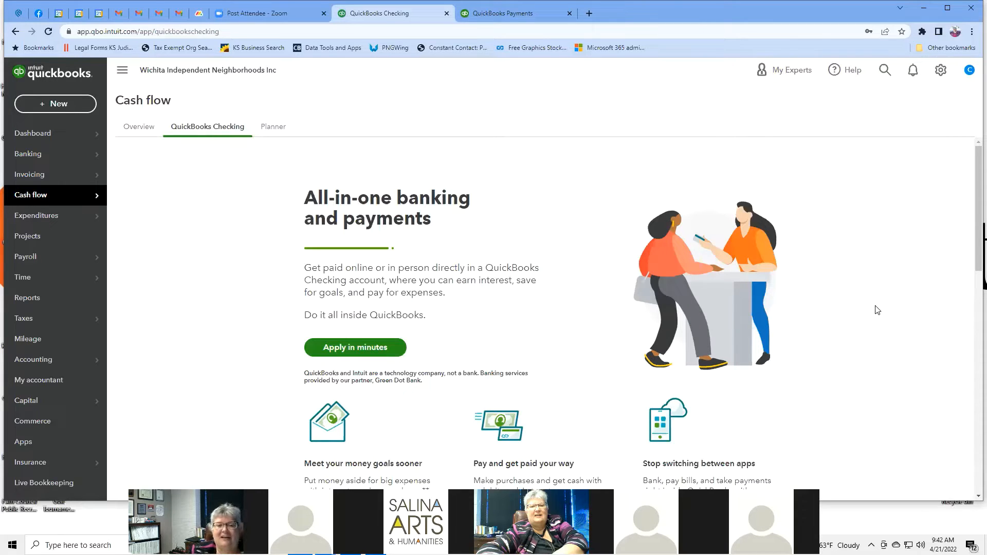
scroll(877, 310, "down", 2)
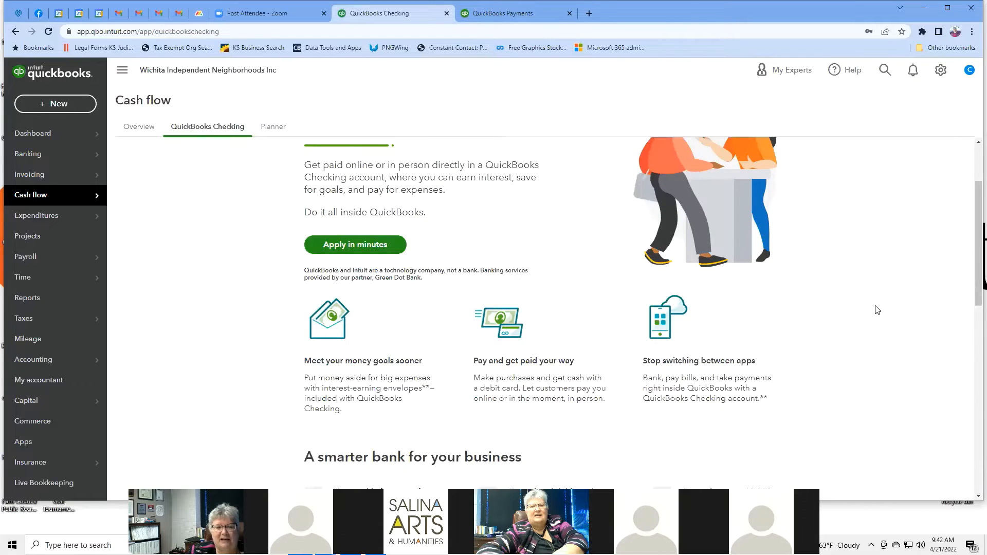
scroll(877, 310, "down", 6)
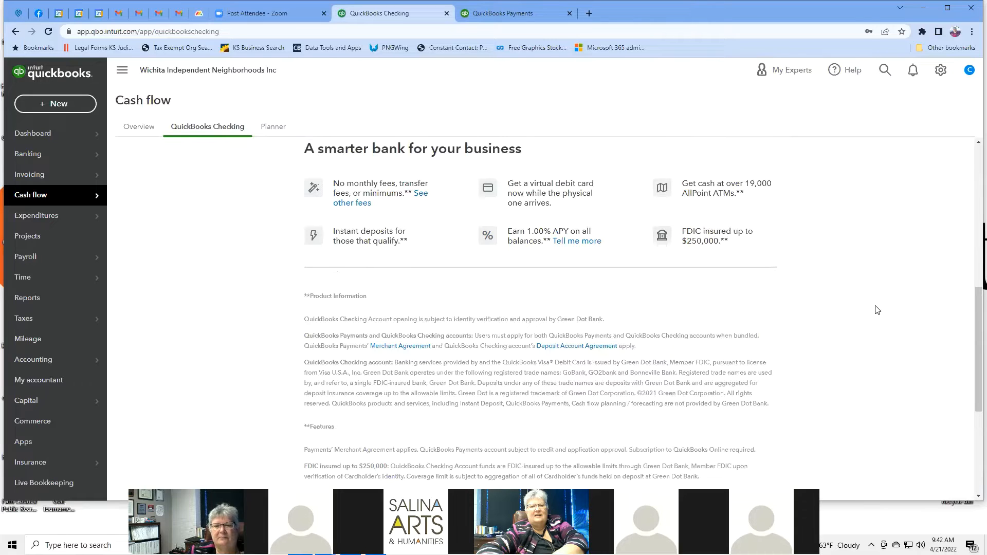
scroll(878, 309, "up", 9)
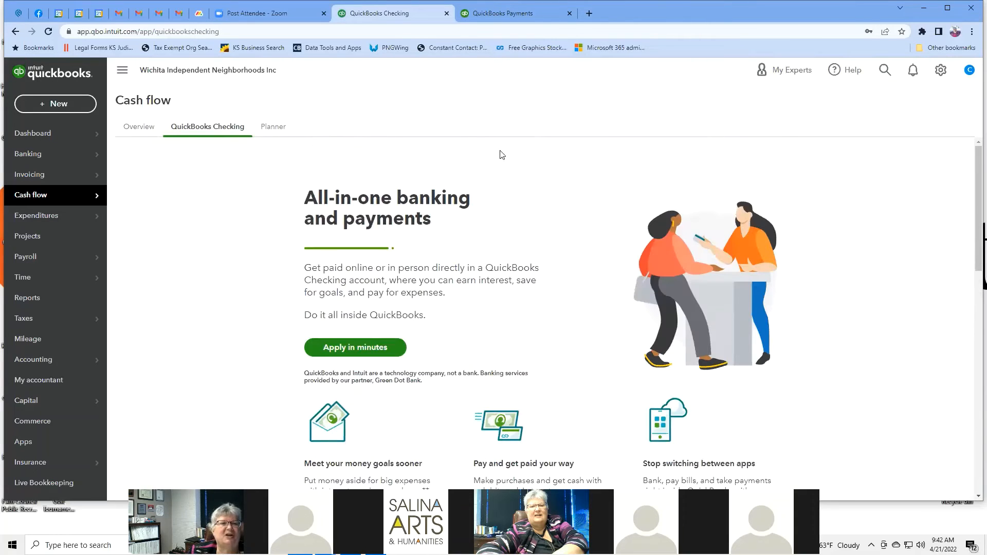
Step: Switch to the Cash flow Planner page
left_click(277, 129)
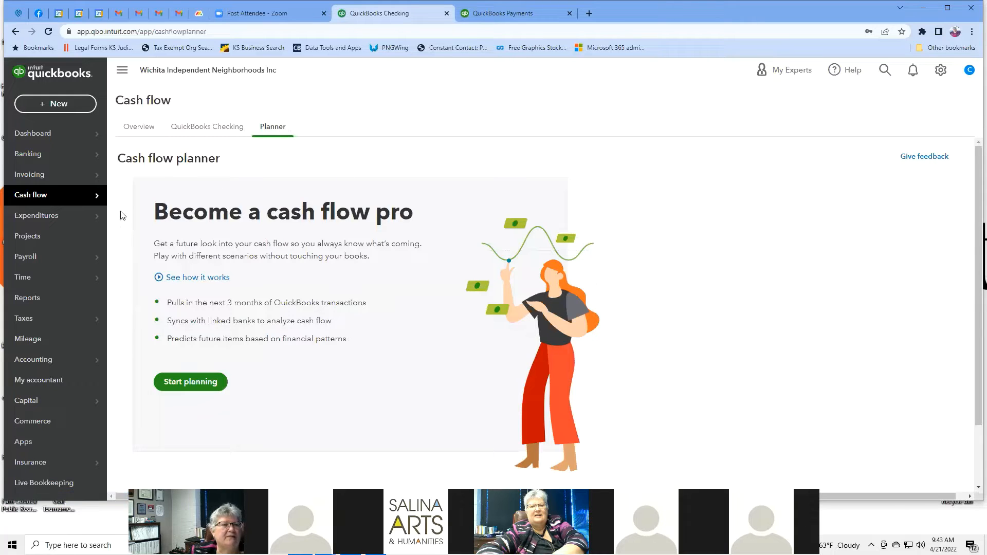
Step: Go to Expenditure Transactions and show the New transaction type choices
mouse_move(93, 220)
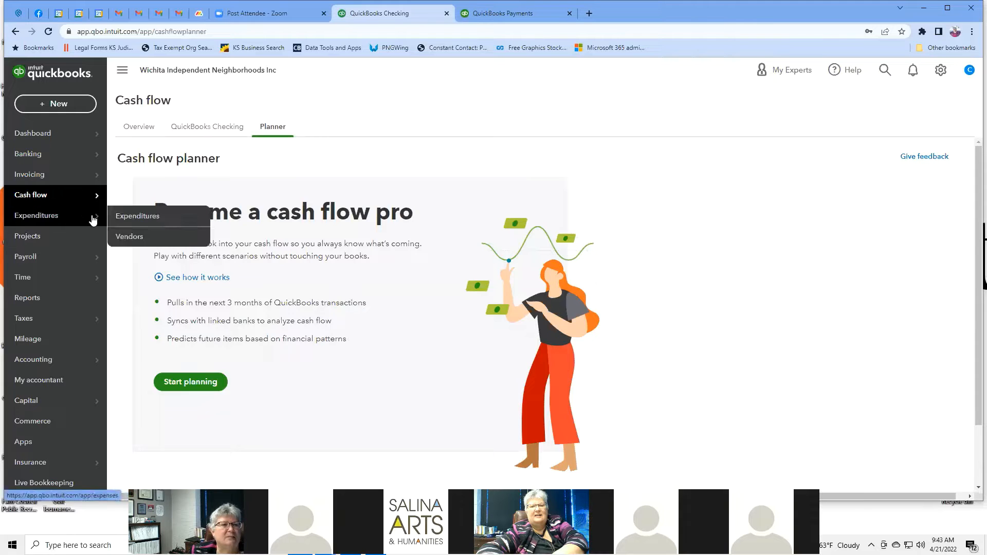
left_click(50, 219)
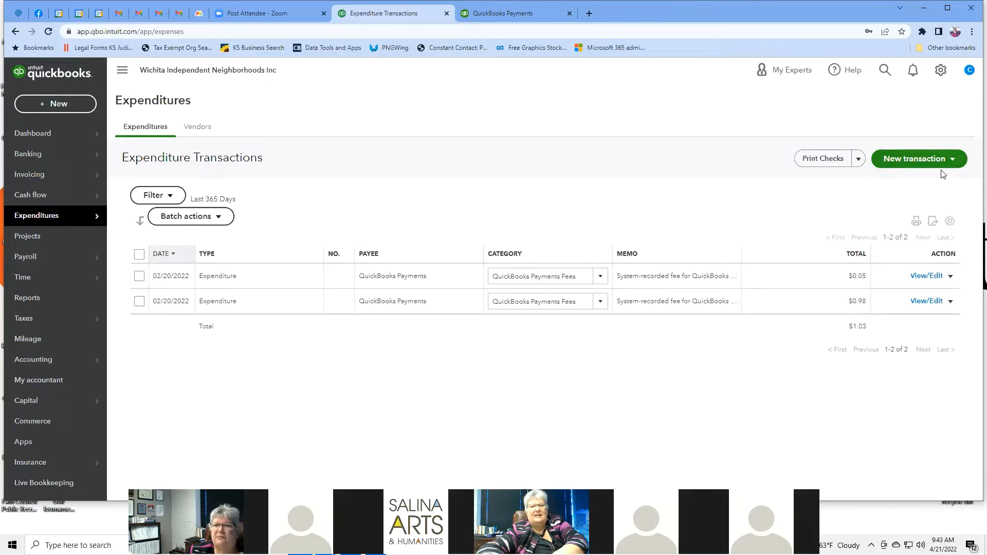
left_click(954, 161)
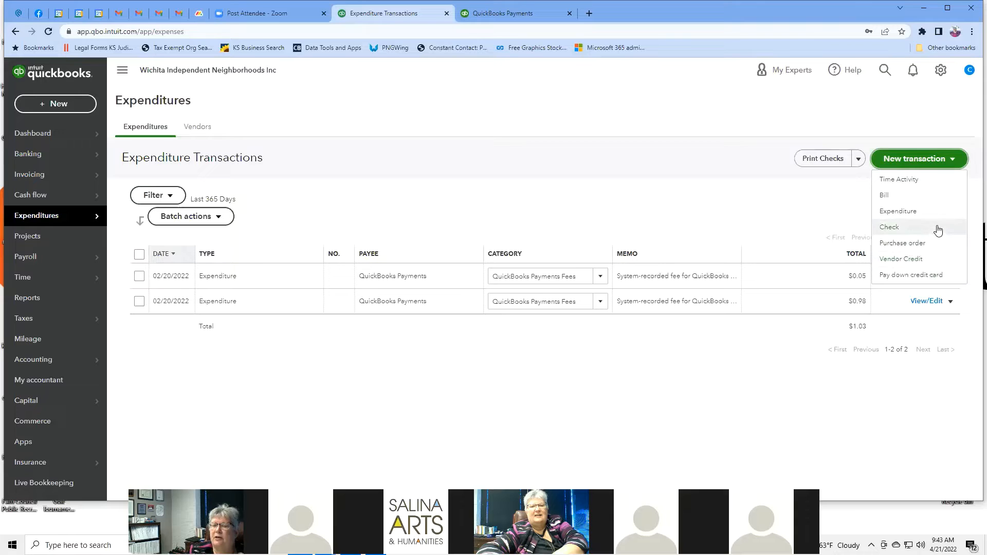
Step: Start a new bill and open a blank vendor panel via the Vendor dropdown's + Add new
left_click(888, 196)
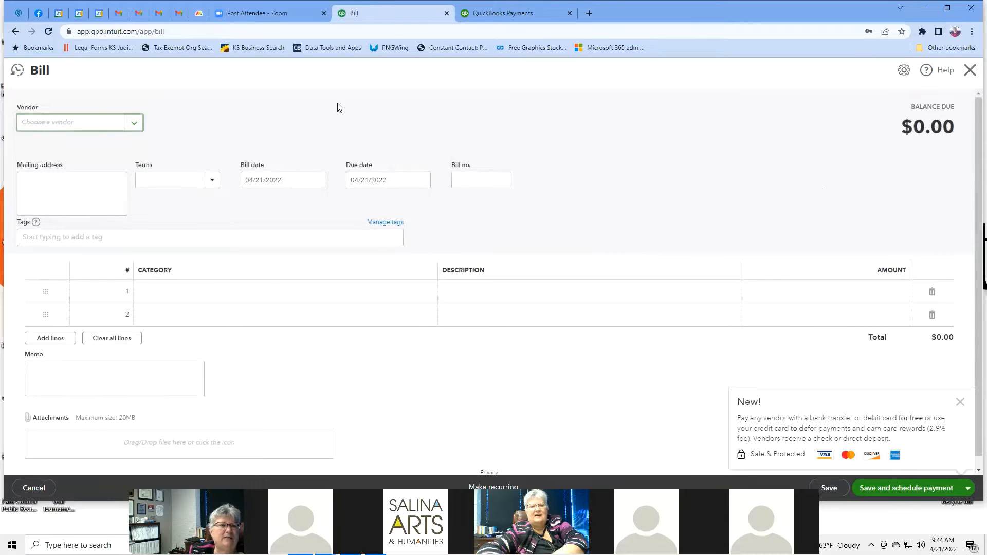
left_click(72, 126)
left_click(131, 124)
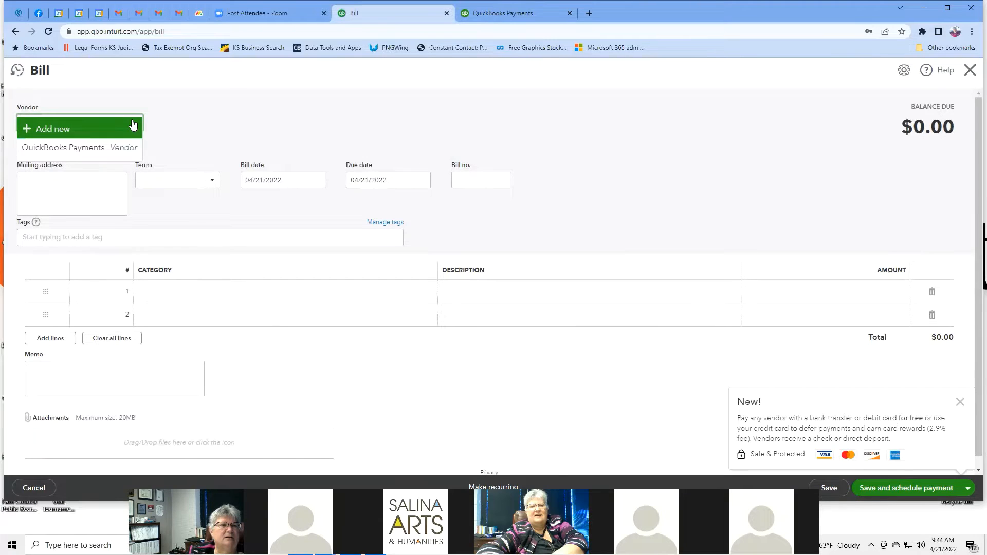
left_click(132, 126)
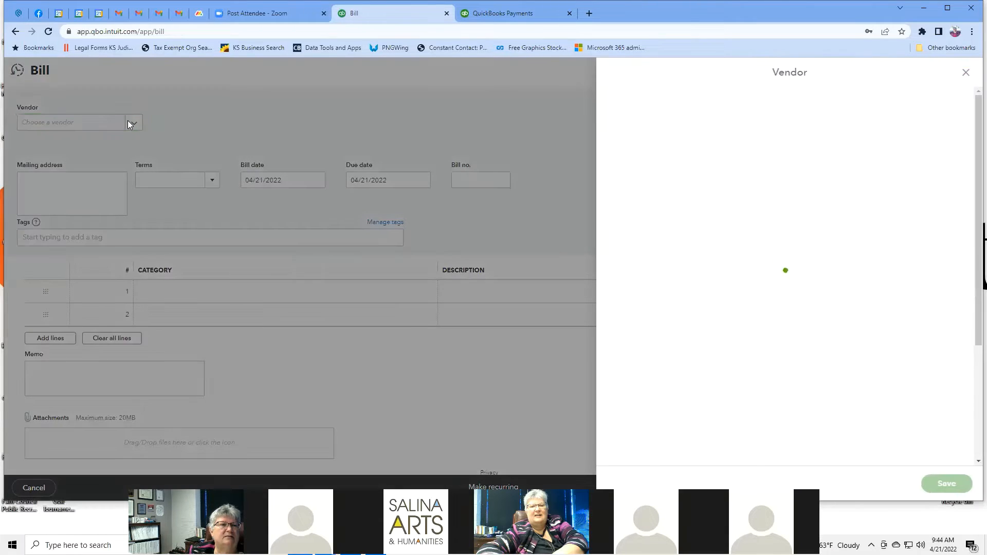
left_click(966, 72)
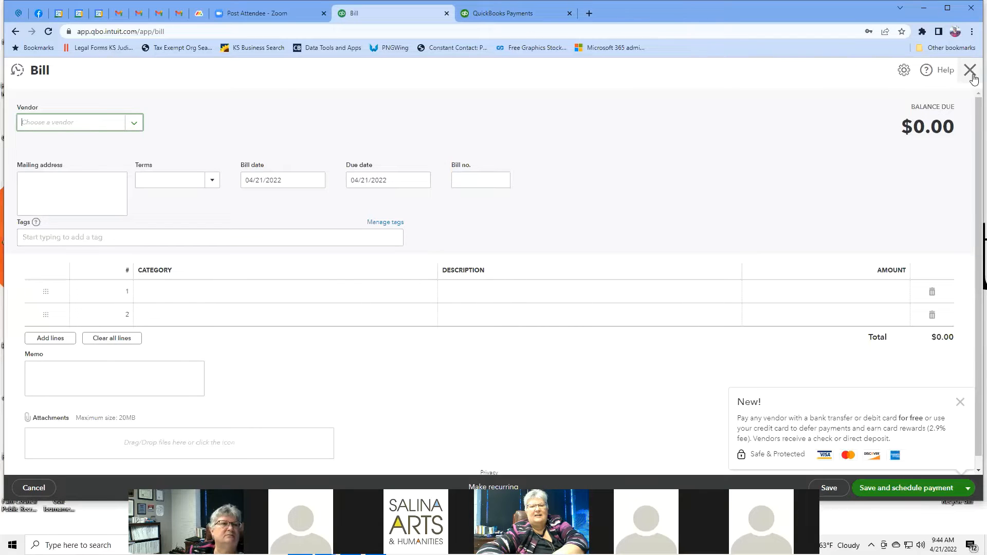
left_click(137, 126)
left_click(91, 129)
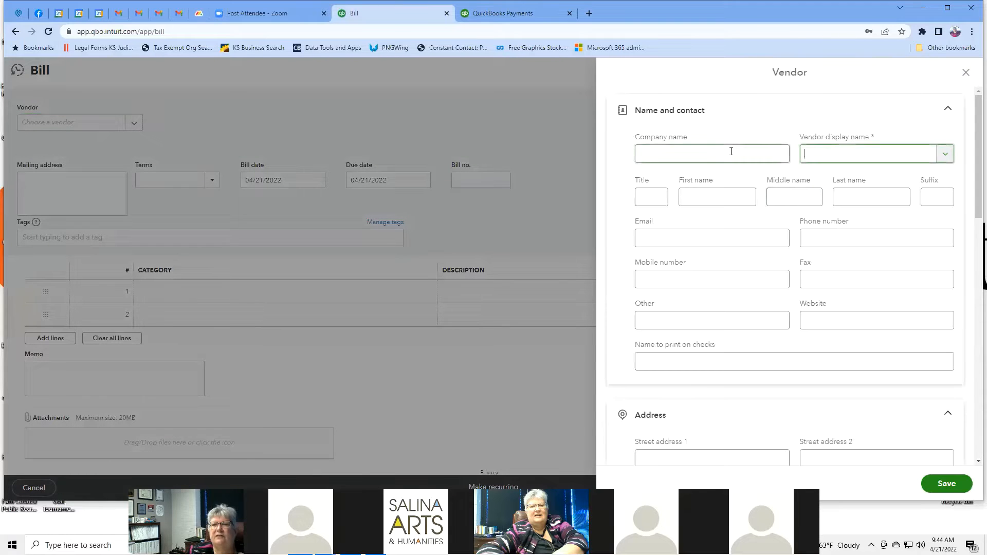
Step: Enter Evergy as the new vendor's company name and review the form's fields
left_click(730, 152)
type("E")
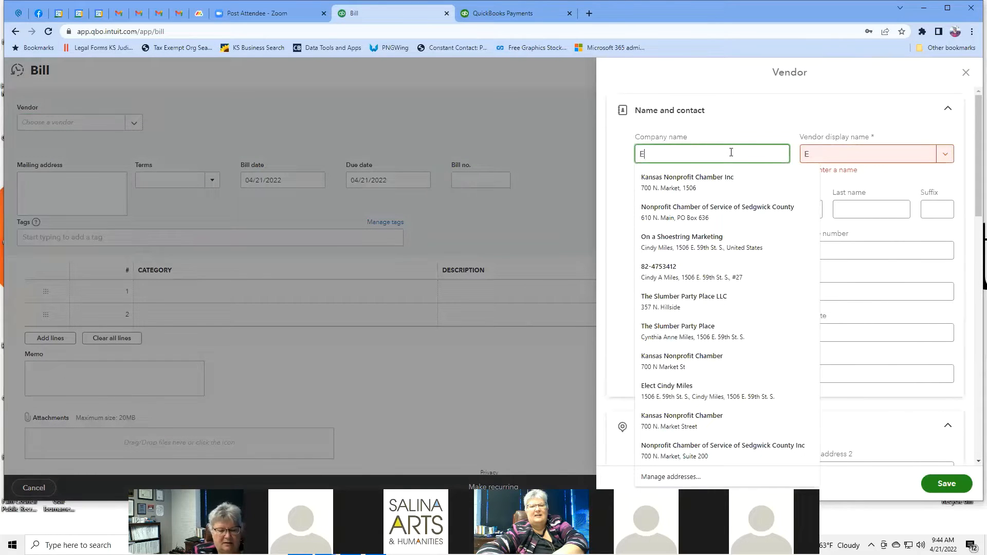
type("vergy")
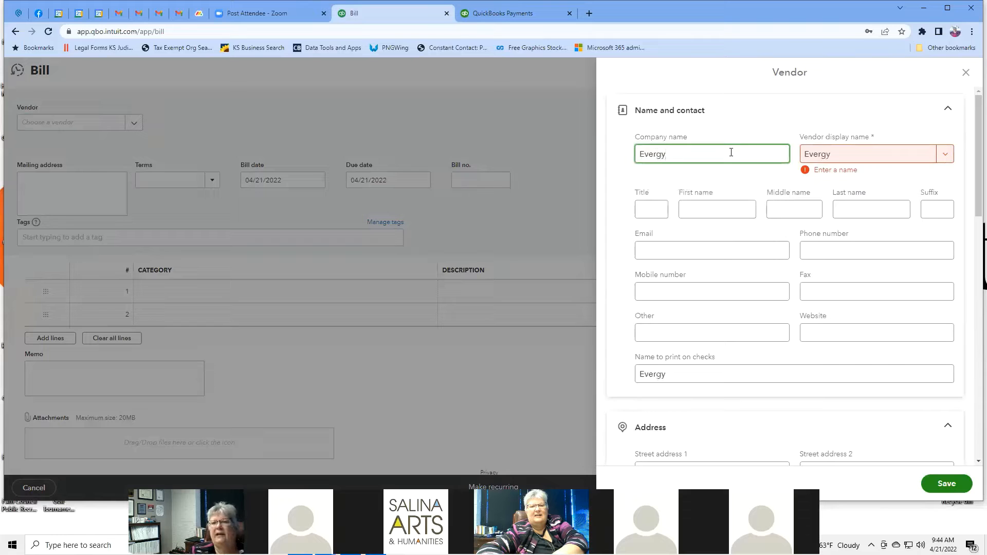
left_click(844, 157)
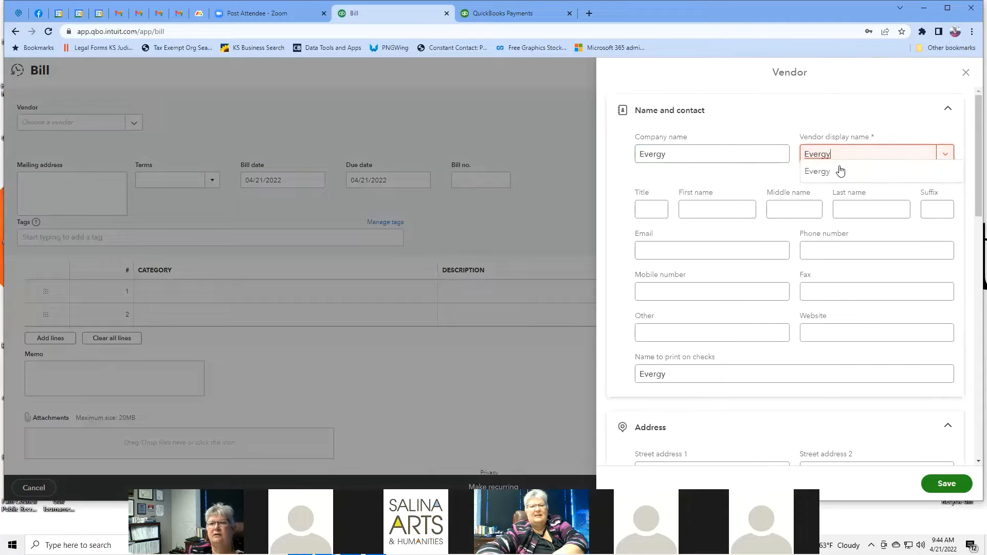
scroll(726, 178, "down", 1)
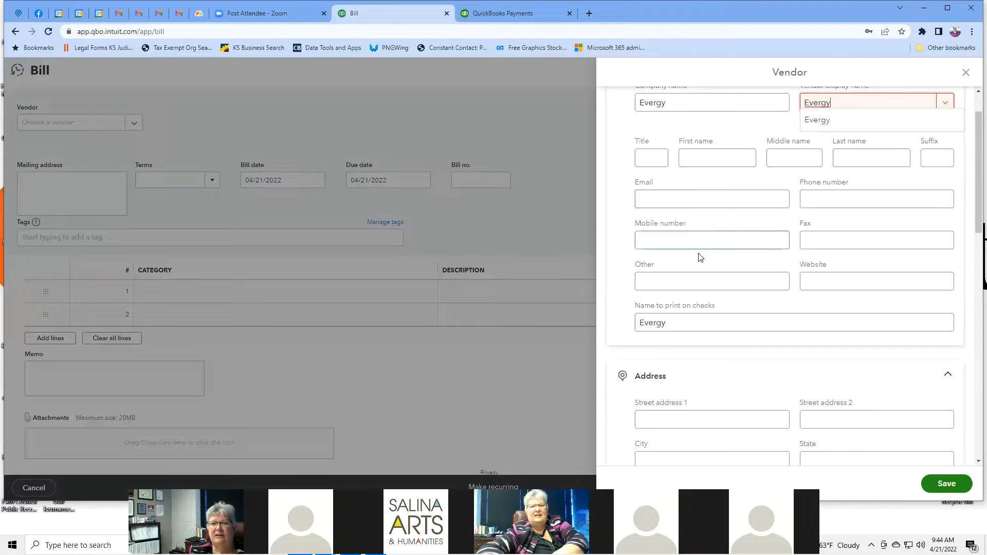
scroll(843, 225, "down", 3)
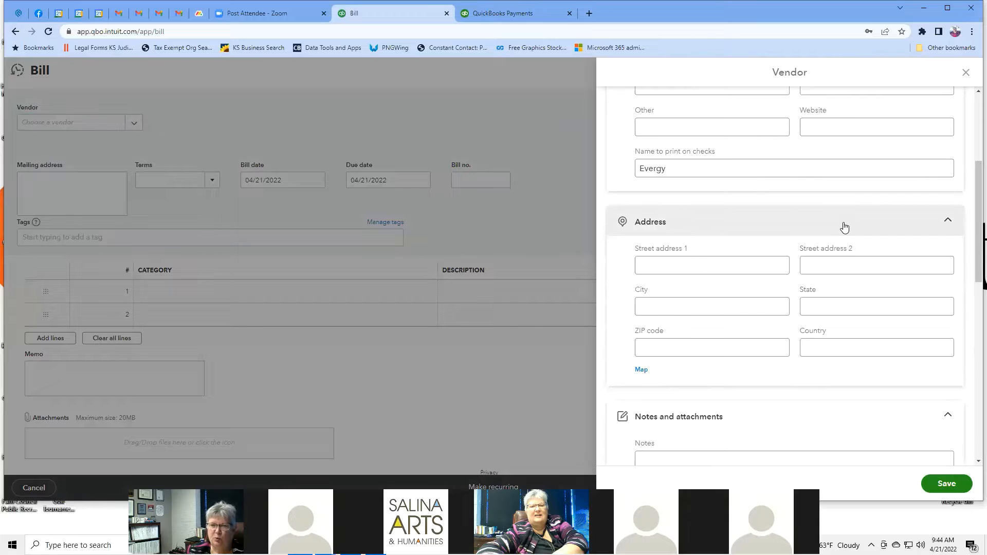
scroll(844, 226, "down", 5)
left_click(844, 224)
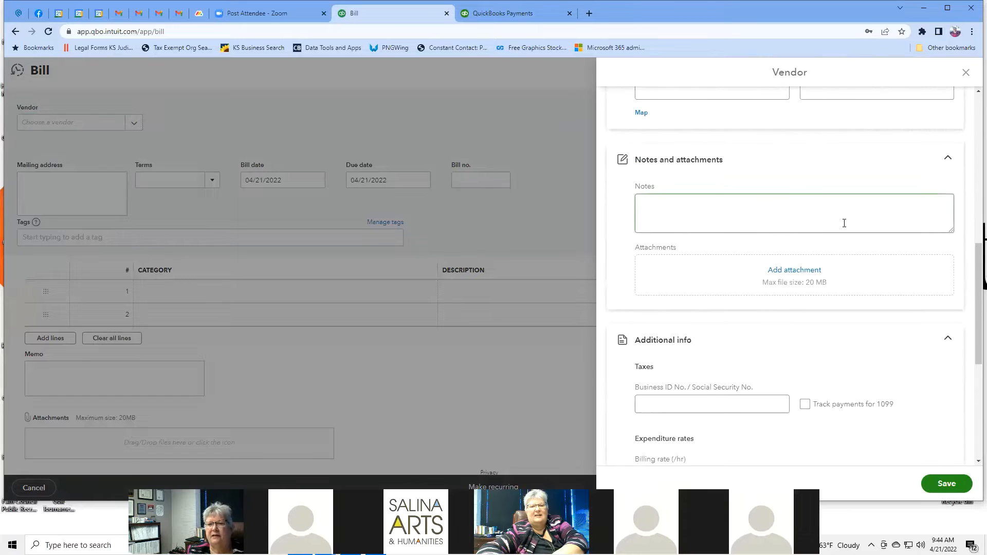
scroll(844, 223, "down", 2)
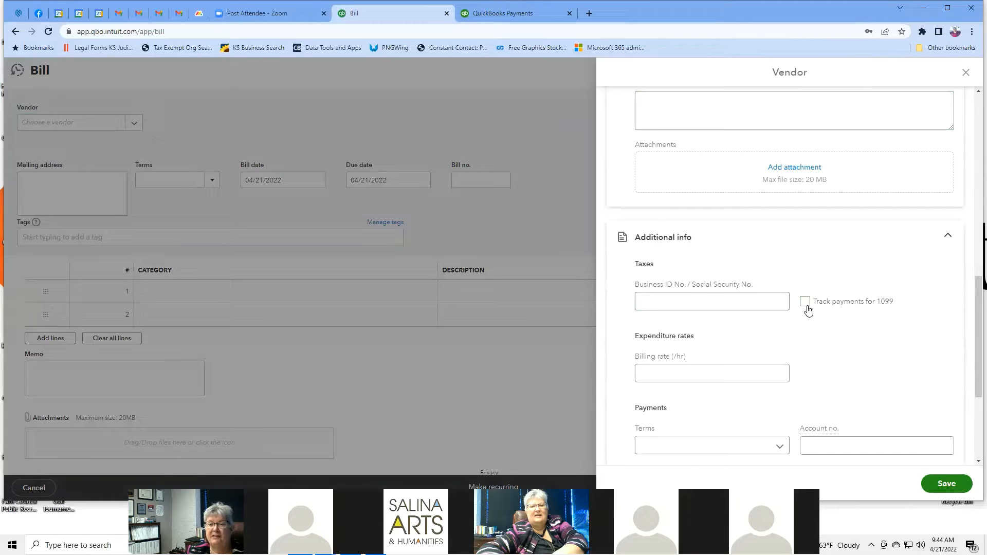
scroll(837, 280, "down", 2)
left_click(699, 274)
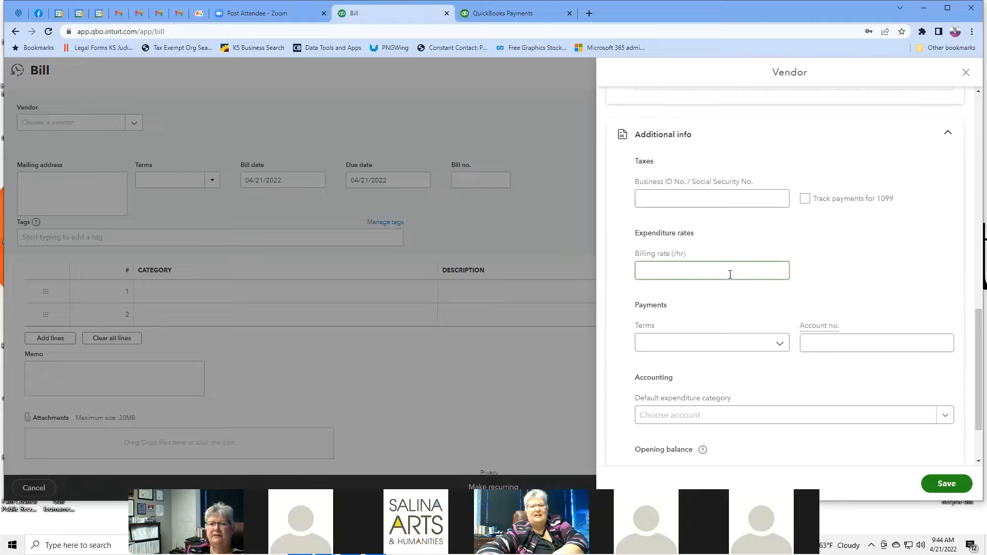
scroll(729, 273, "down", 1)
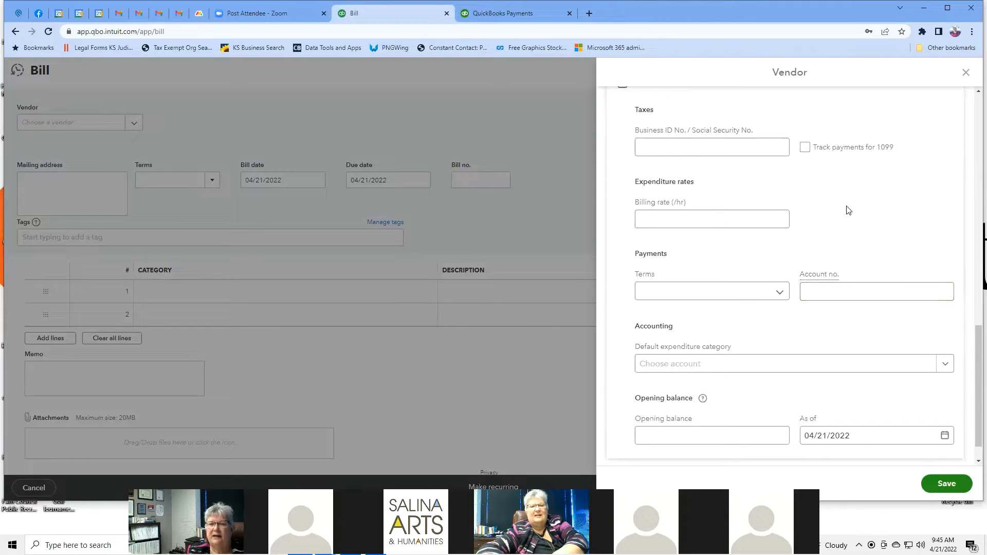
scroll(847, 210, "down", 1)
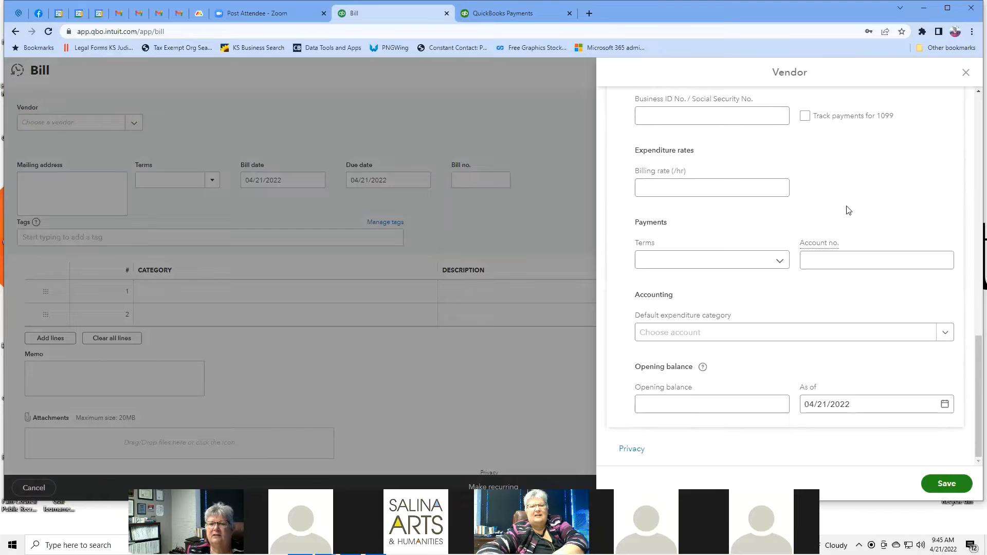
Step: Set the default expenditure category to Rent & Lease, then discard the vendor unsaved
left_click(949, 333)
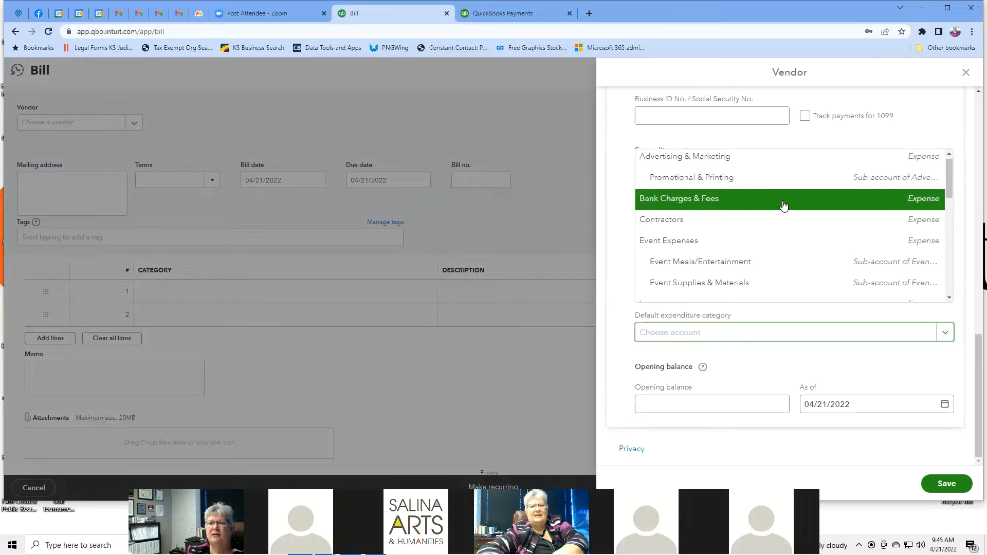
scroll(783, 206, "down", 3)
scroll(783, 205, "down", 3)
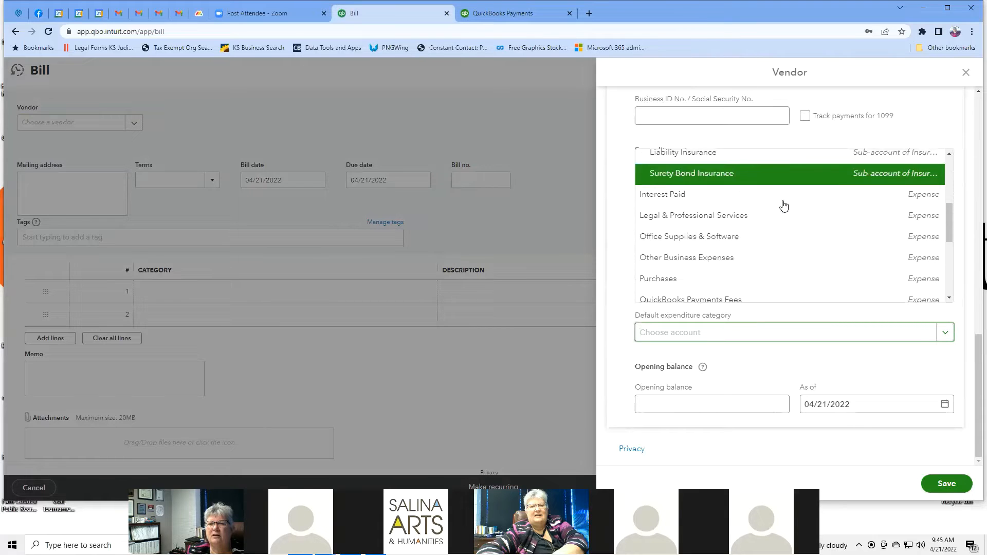
scroll(783, 206, "down", 2)
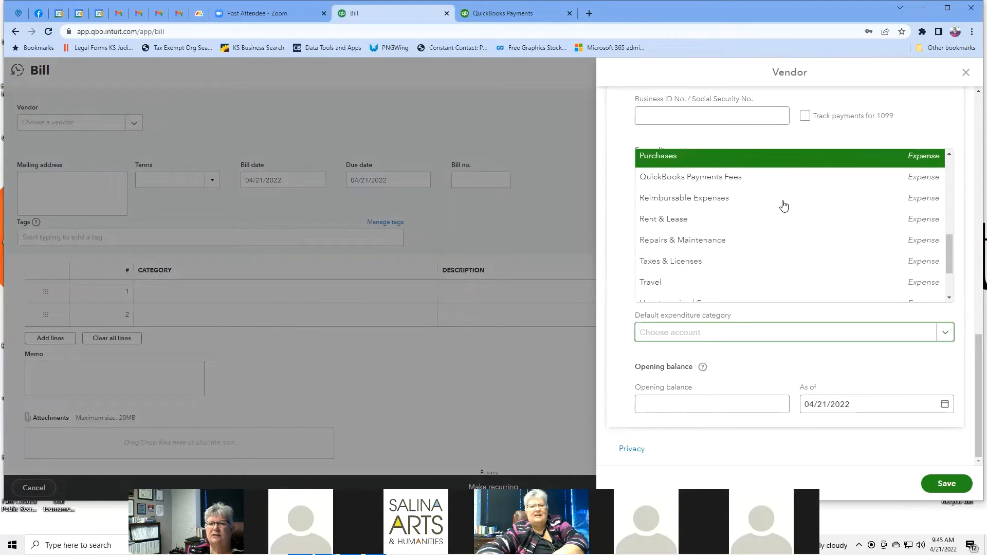
scroll(783, 206, "down", 3)
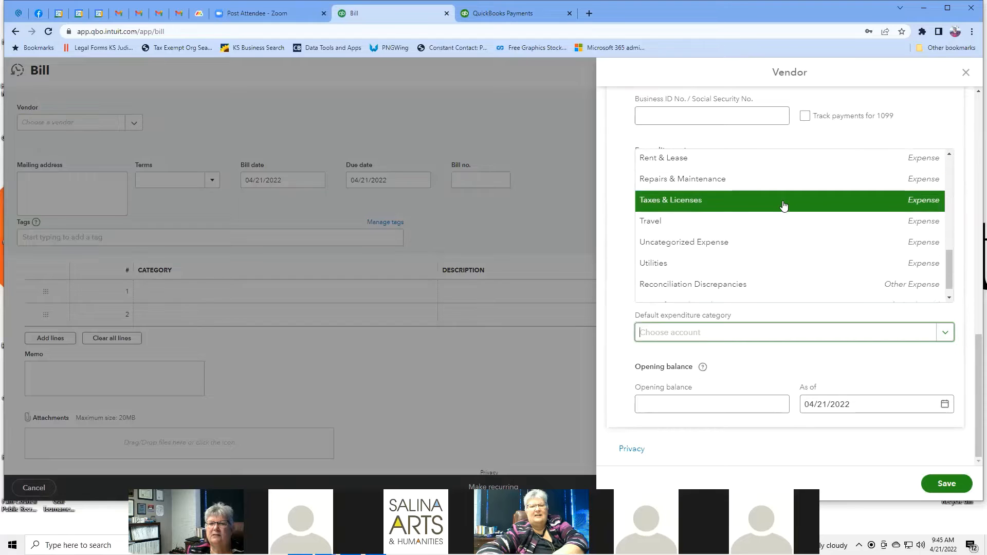
scroll(783, 206, "up", 2)
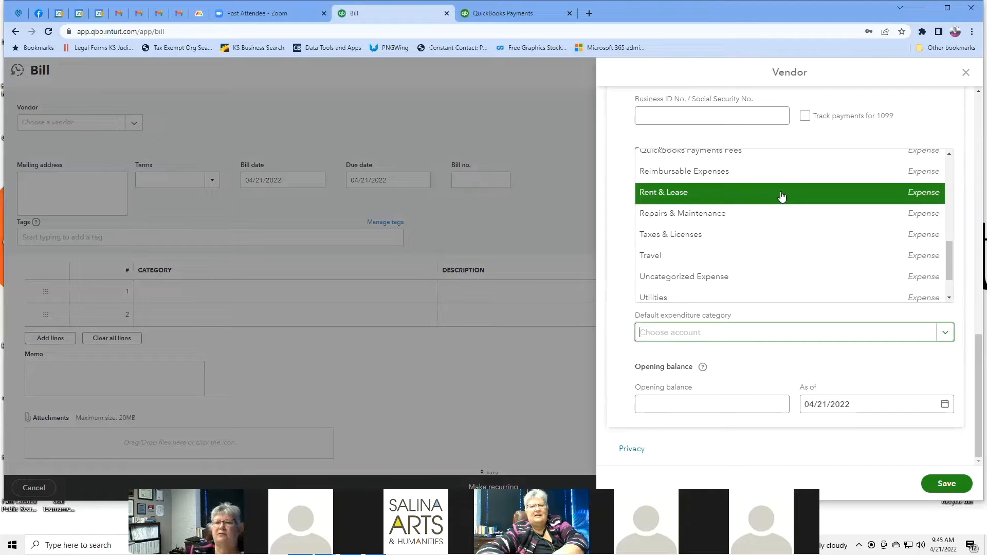
left_click(781, 197)
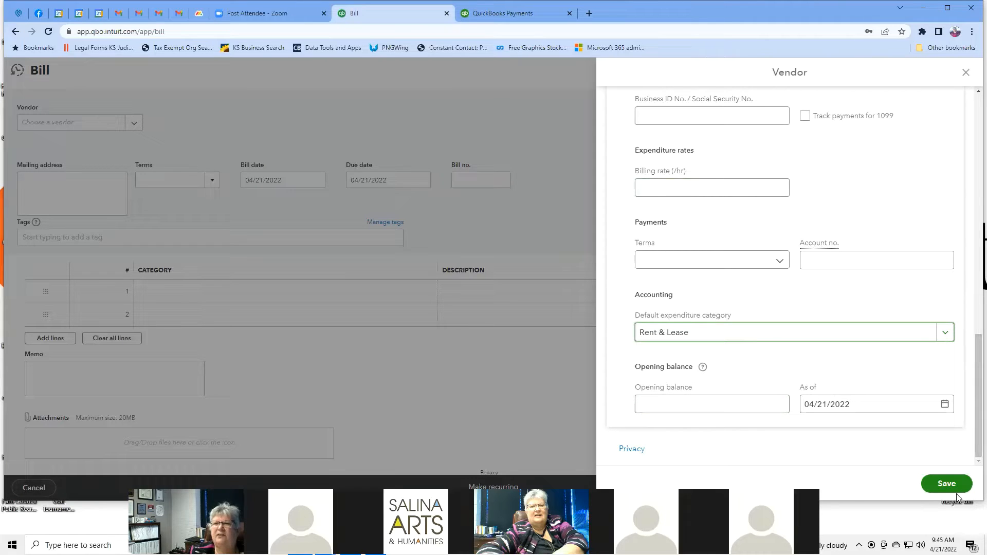
left_click(967, 74)
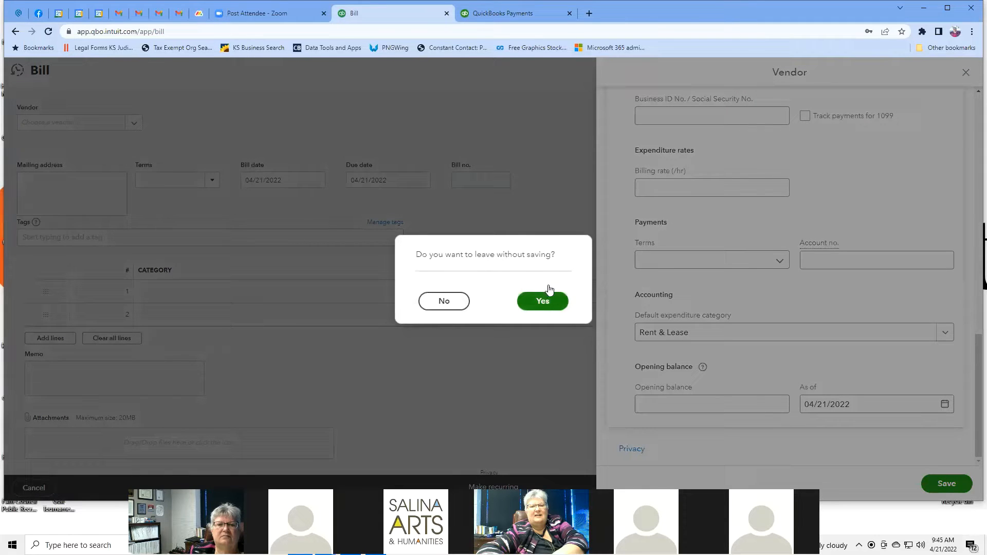
left_click(556, 309)
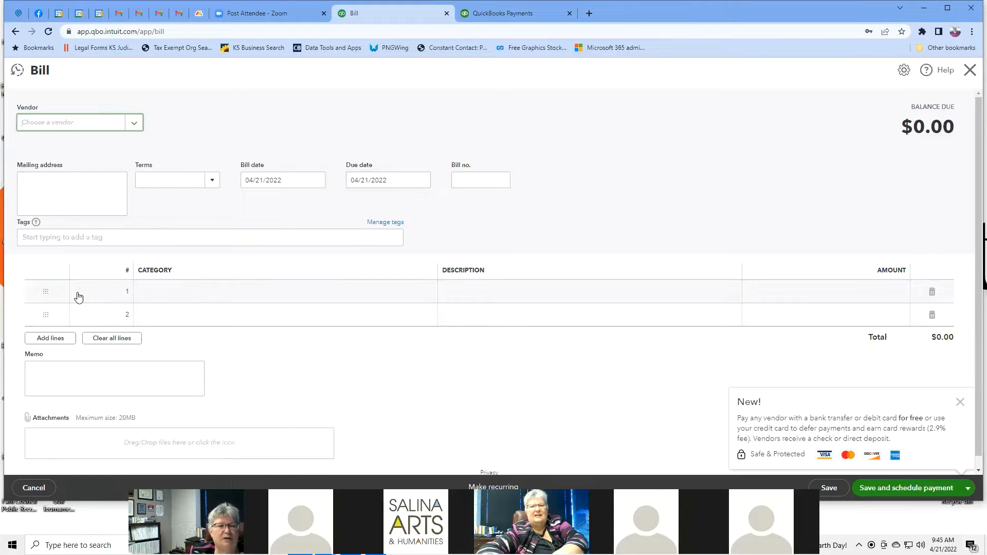
Step: Give Bill line 1 the Rent & Lease category and dismiss the New! payments promo card
left_click(102, 302)
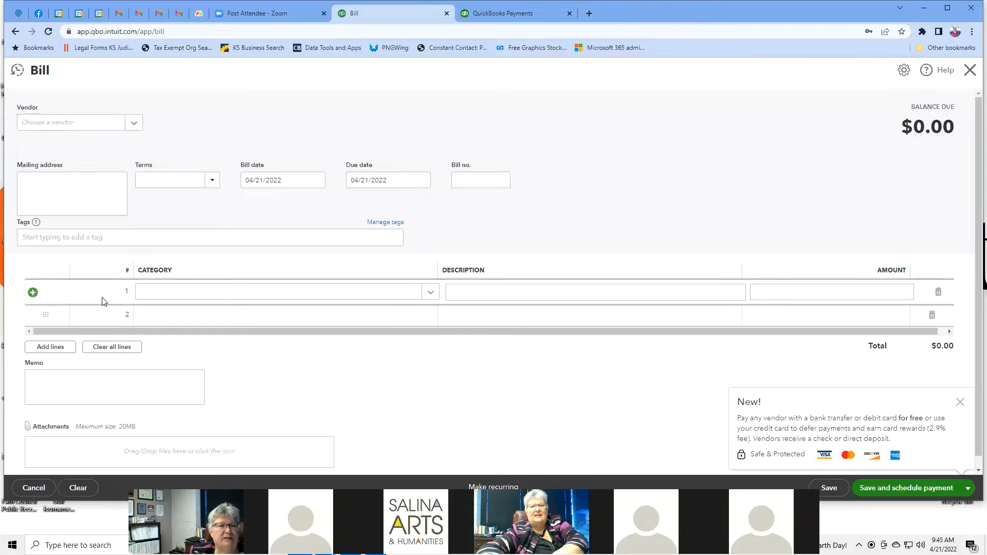
left_click(431, 292)
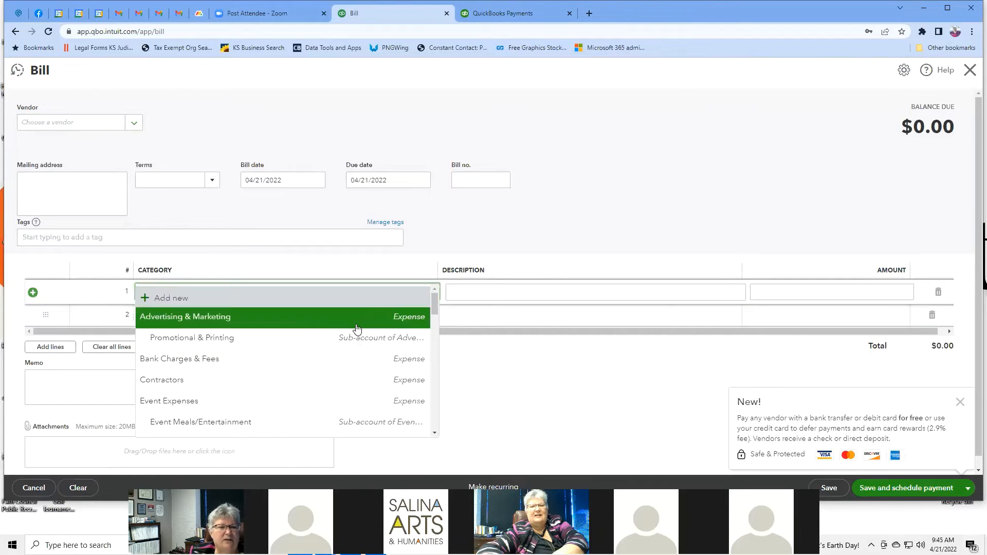
scroll(289, 357, "down", 2)
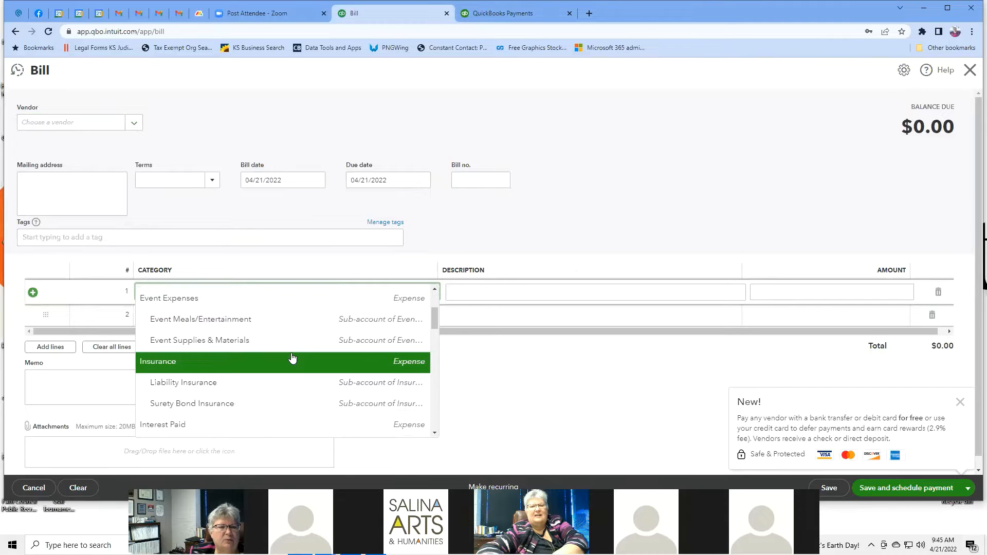
scroll(292, 357, "down", 4)
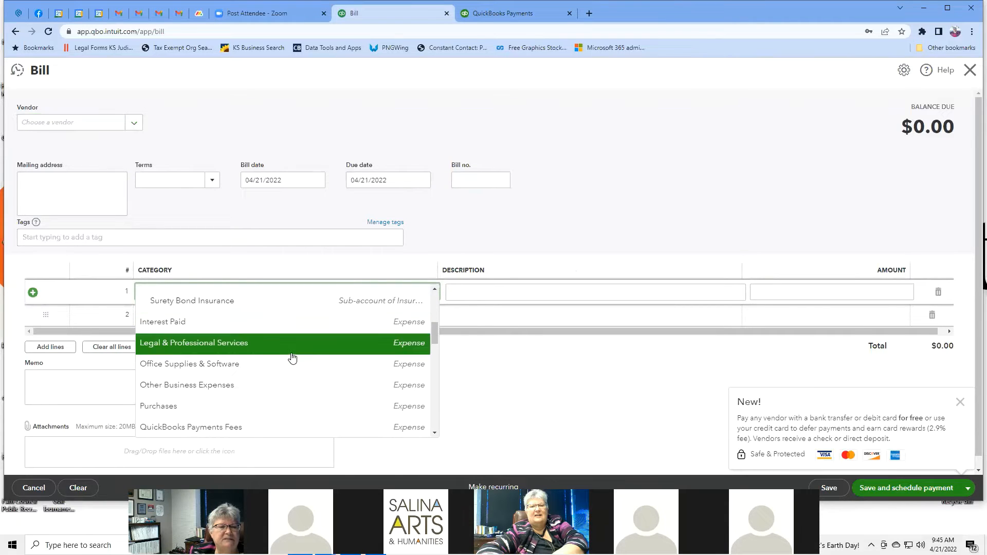
scroll(292, 357, "down", 1)
scroll(292, 358, "down", 2)
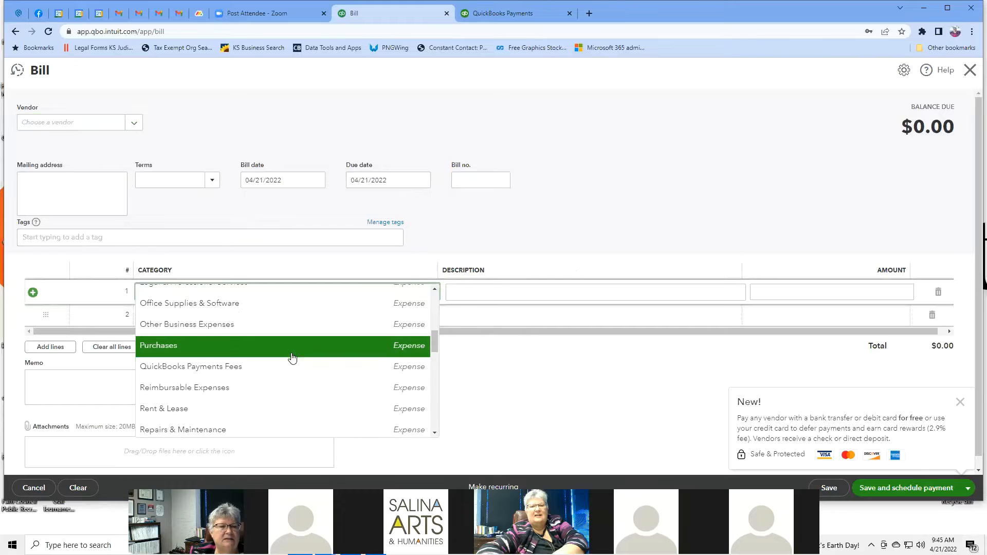
left_click(162, 366)
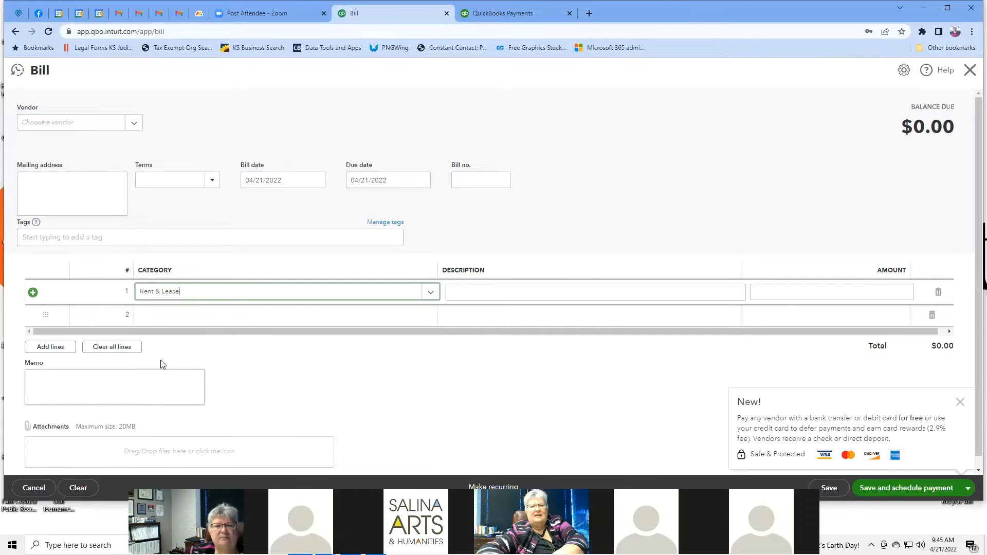
left_click(469, 291)
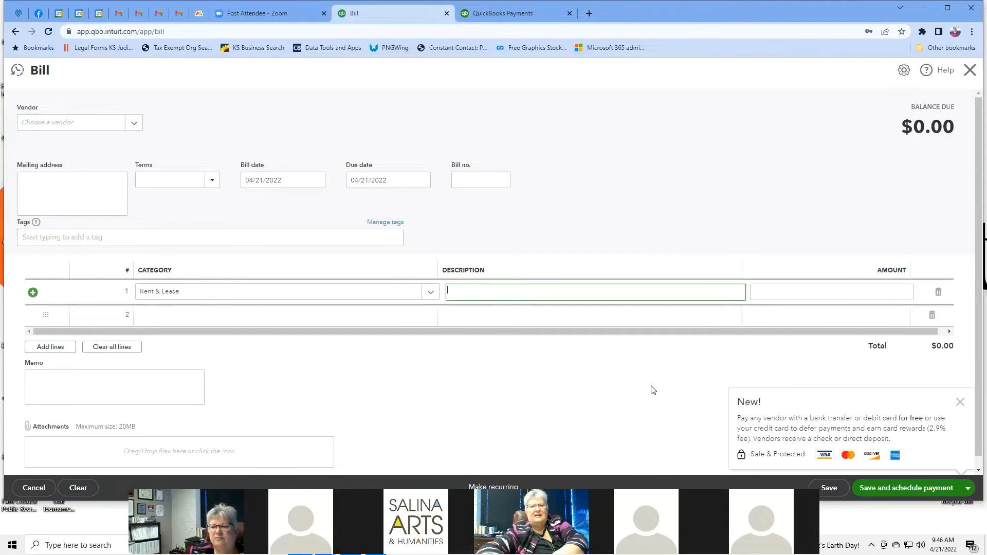
scroll(648, 389, "down", 1)
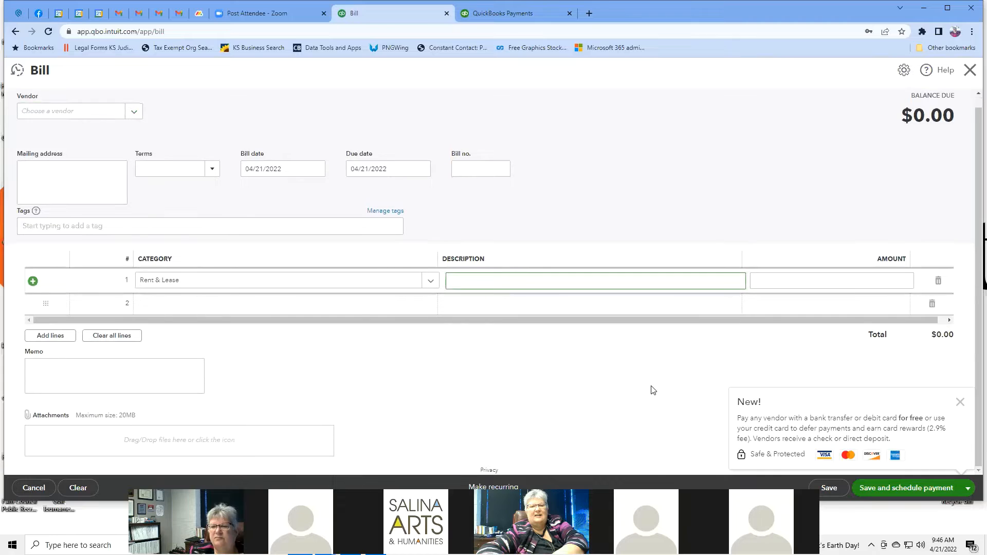
left_click(960, 401)
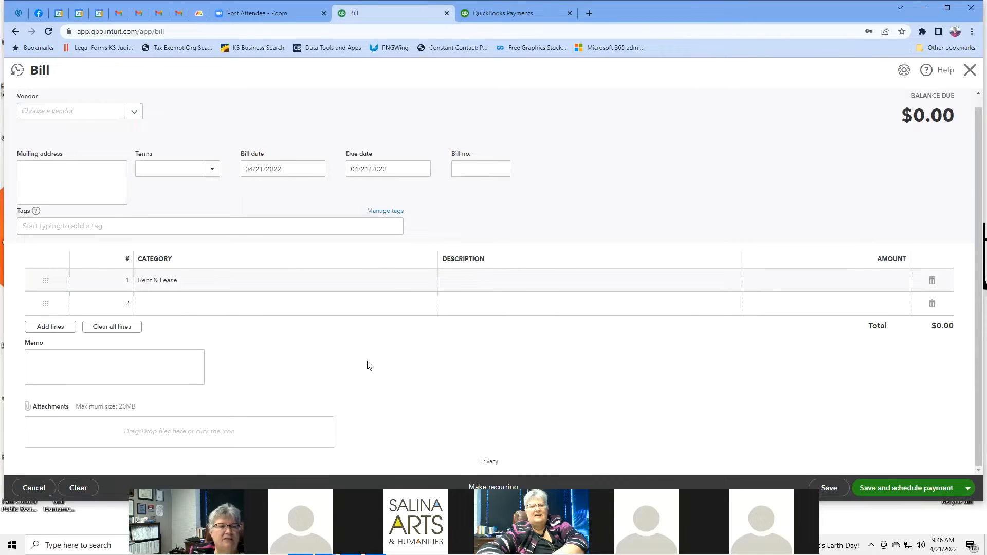
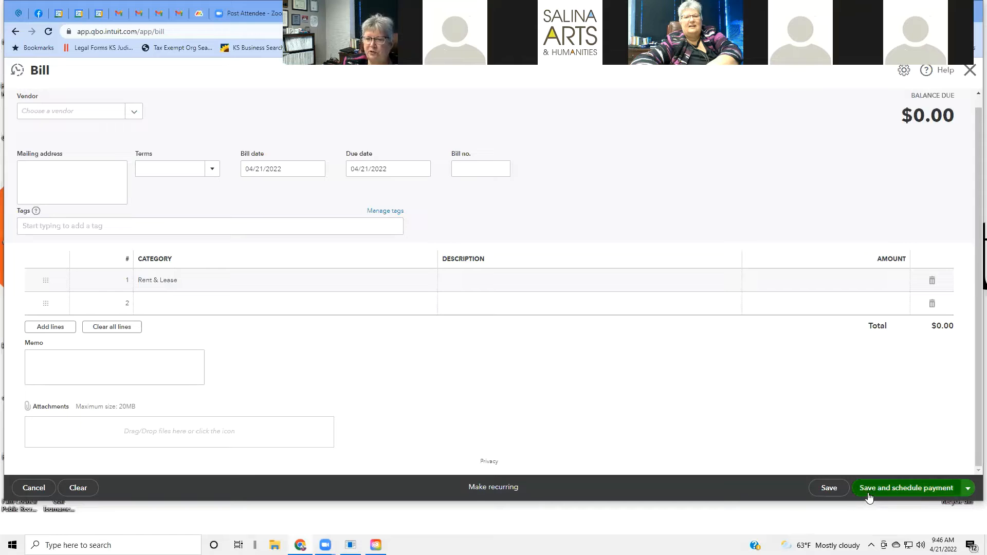
Step: Show the bill's alternate save options, such as Save and new and Save and close
left_click(967, 490)
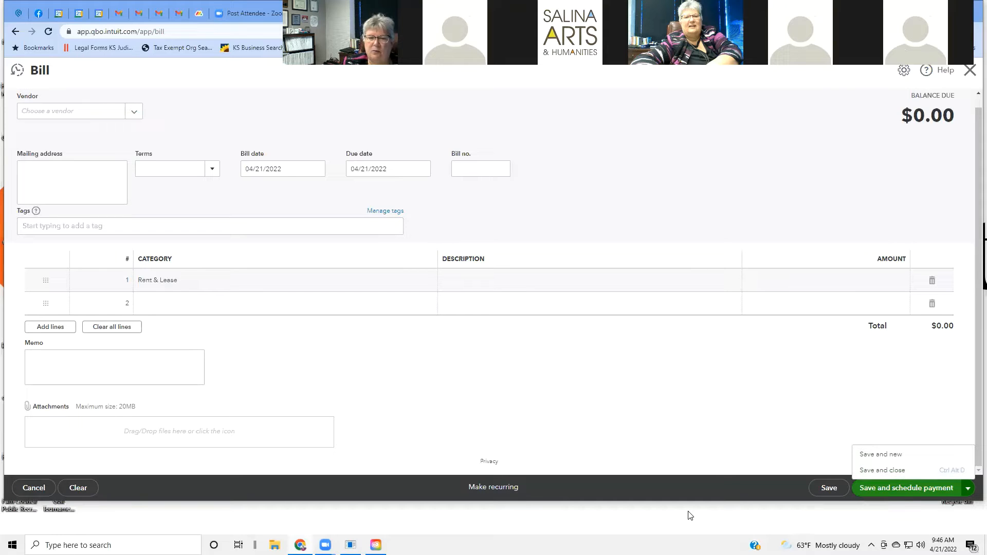
Step: Convert the bill into a recurring template, review the form, then discard it unsaved
left_click(504, 488)
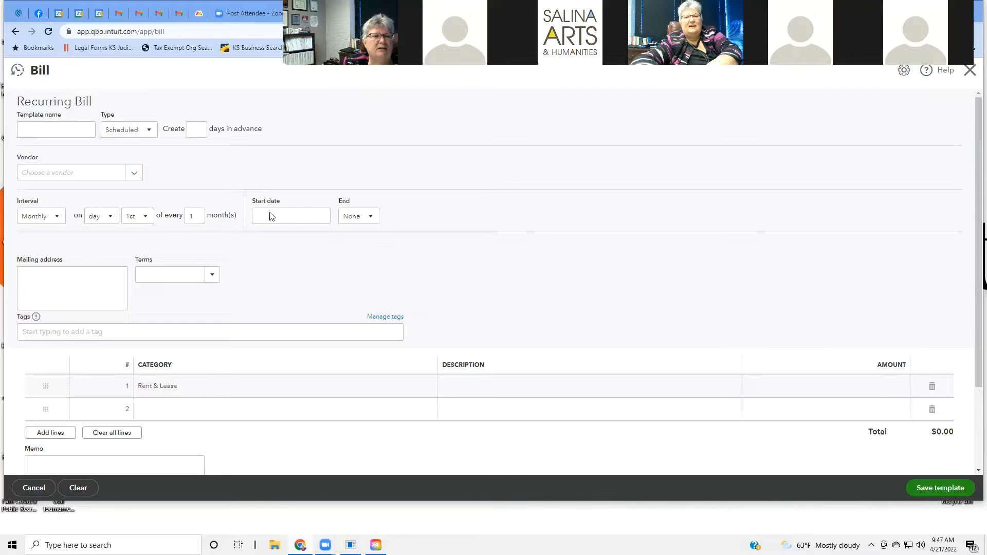
scroll(516, 229, "down", 3)
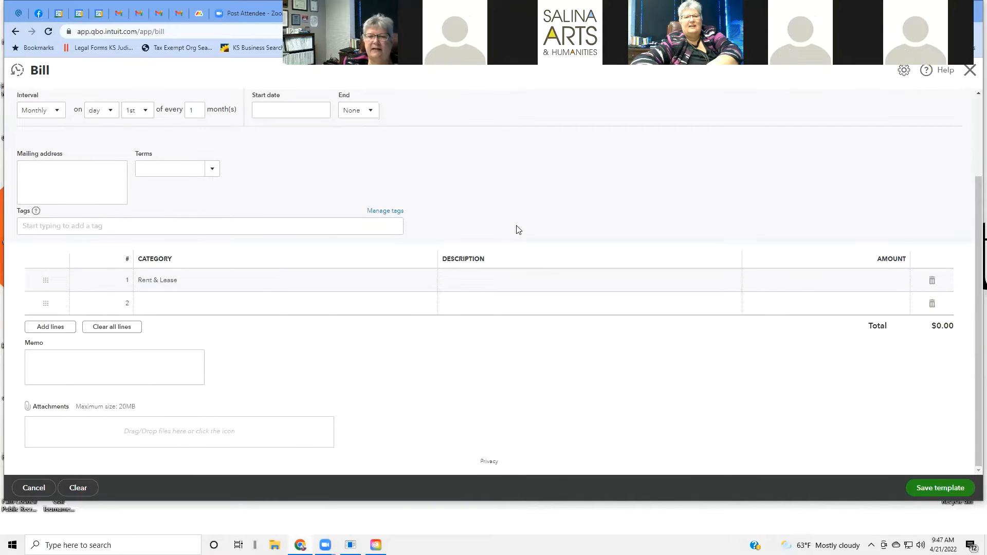
scroll(516, 229, "up", 3)
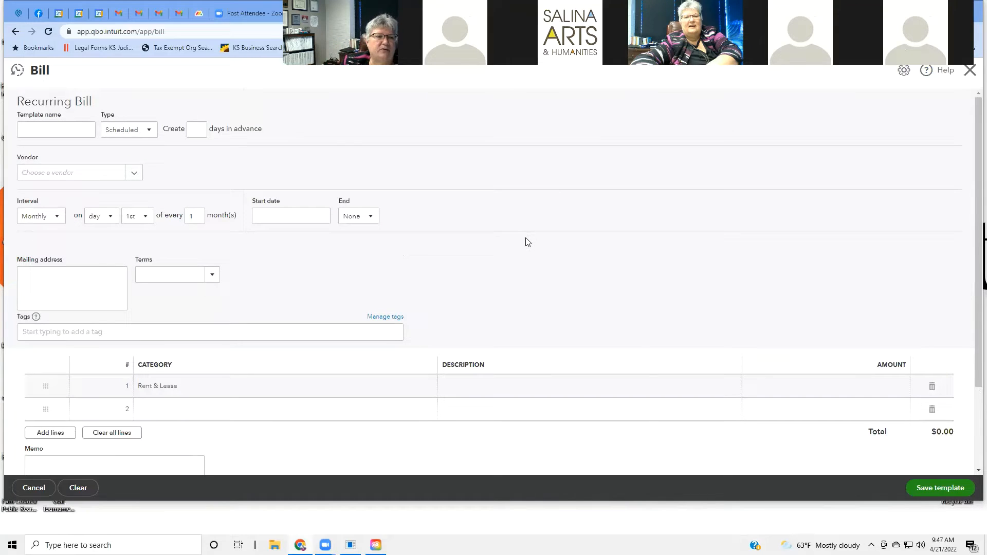
scroll(528, 242, "down", 3)
scroll(528, 242, "up", 3)
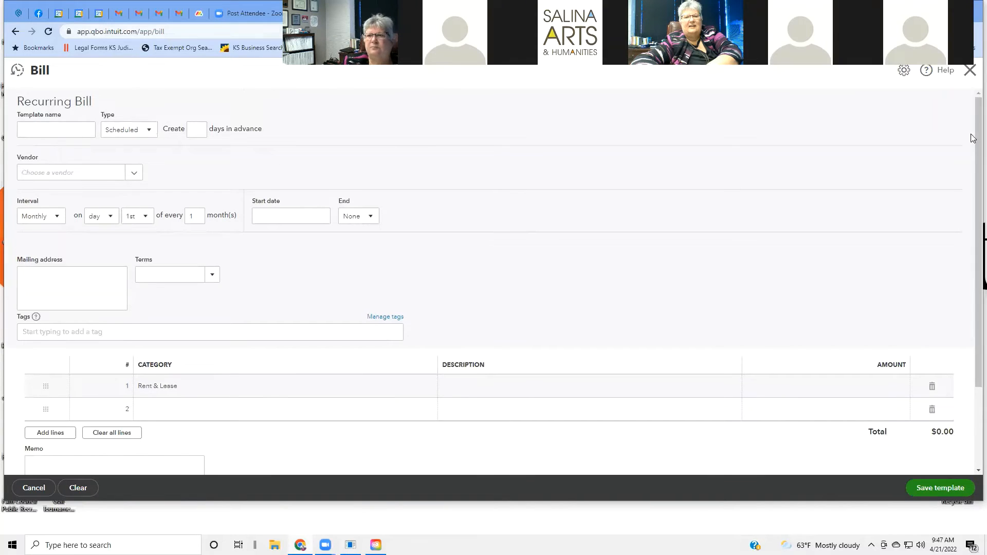
left_click(971, 71)
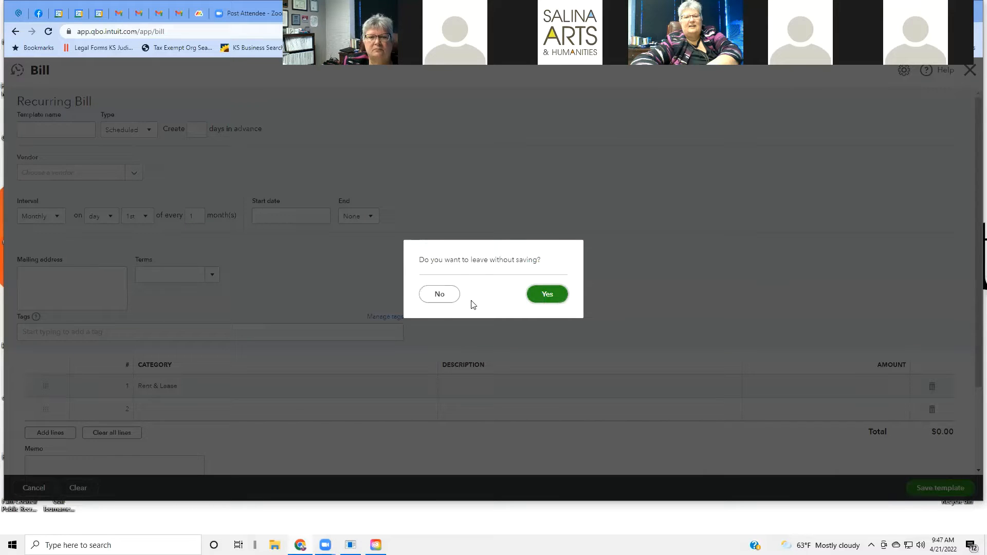
left_click(546, 294)
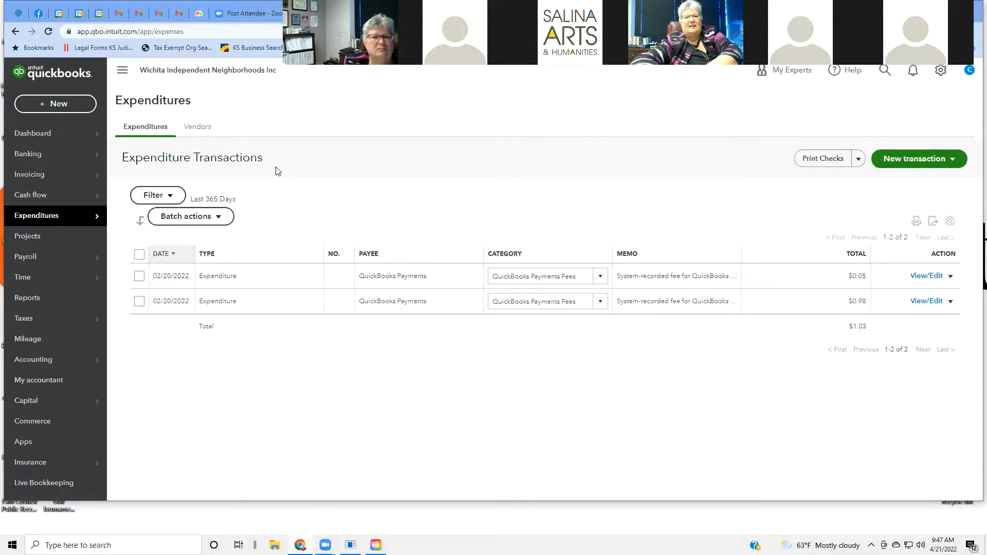
Step: Open the Expenditures Vendors list and view the New vendor and Prepare 1099s extra menus
mouse_move(66, 216)
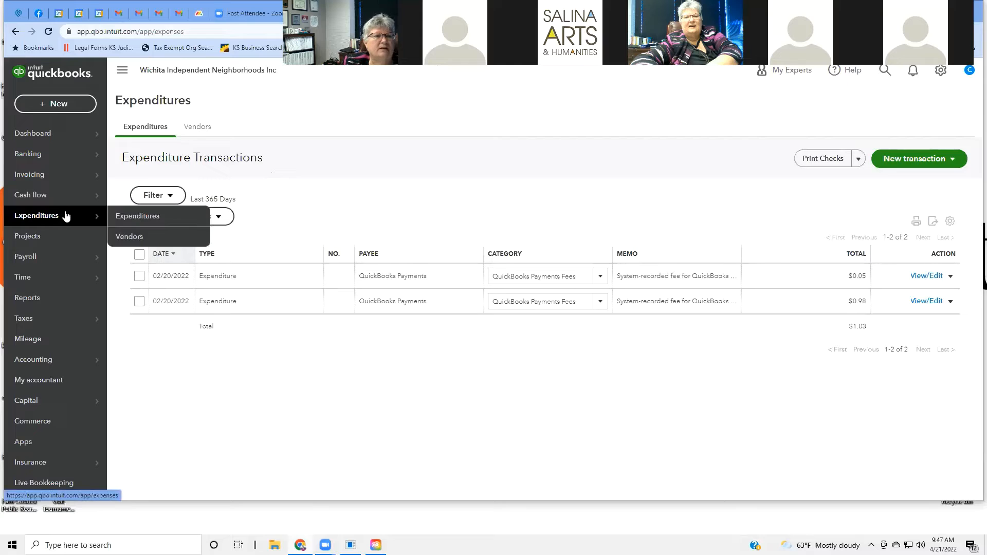
left_click(116, 240)
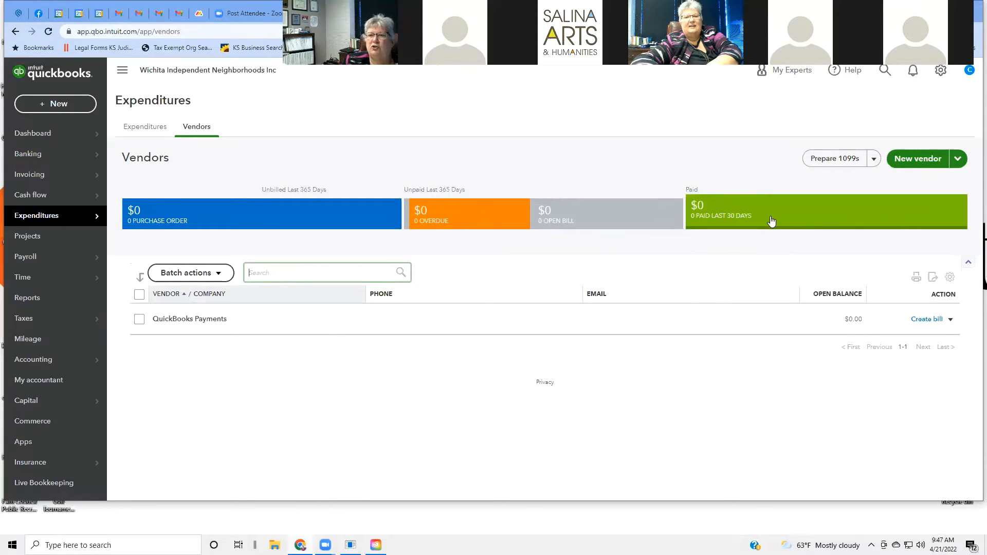
left_click(958, 160)
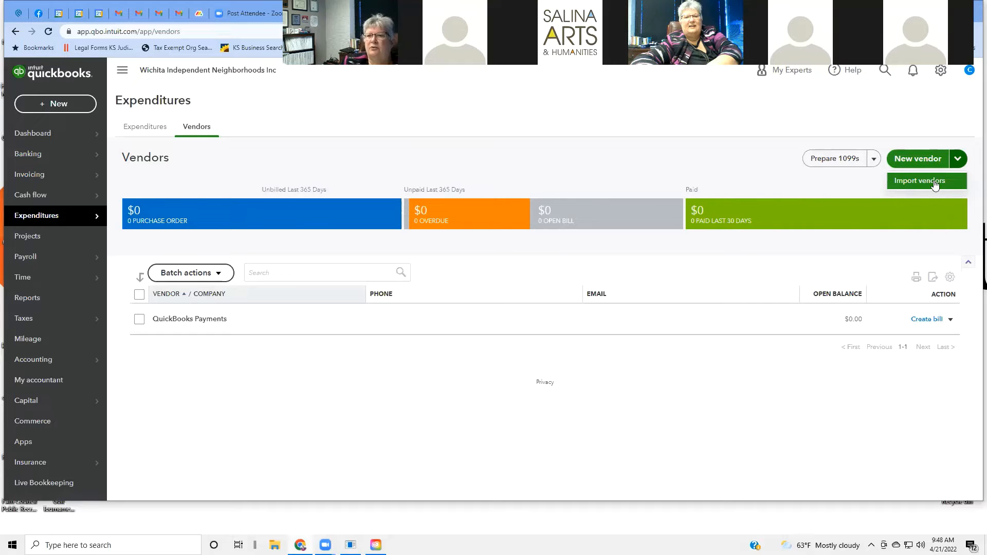
left_click(875, 163)
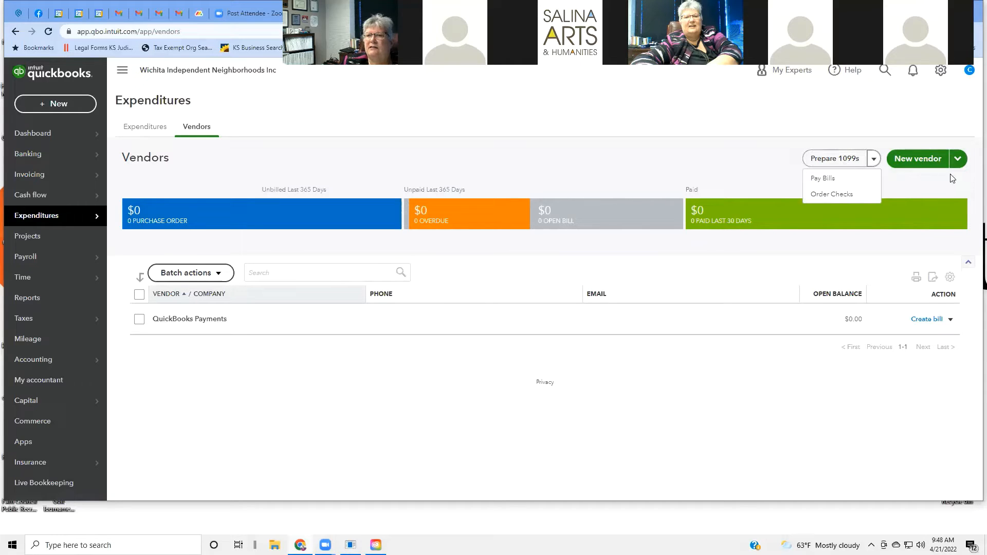
left_click(913, 161)
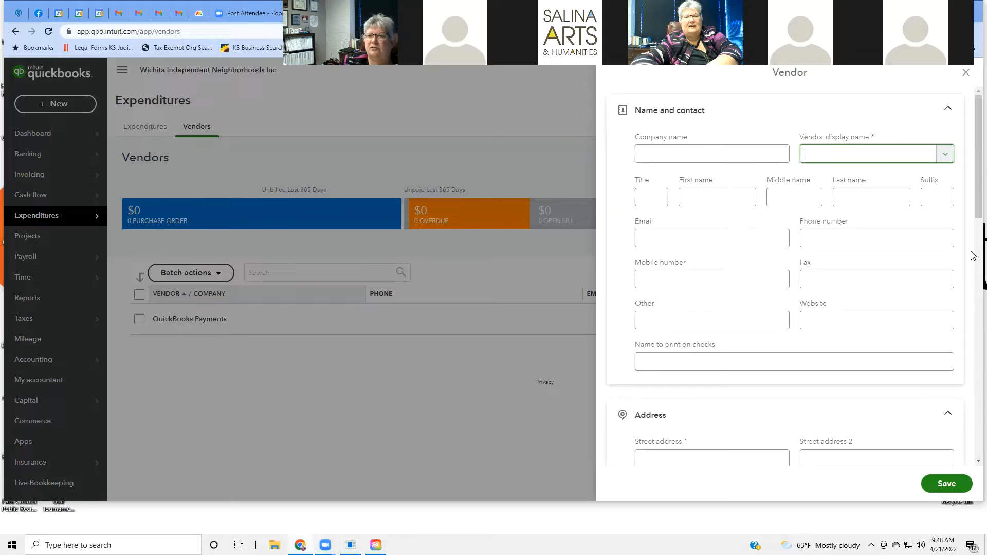
scroll(973, 244, "down", 4)
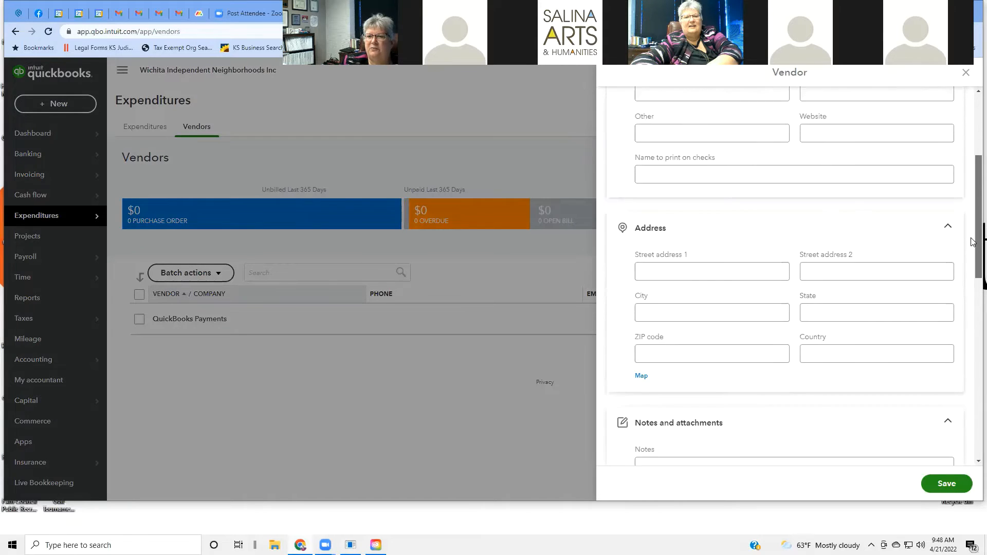
left_click_drag(973, 242, 875, 204)
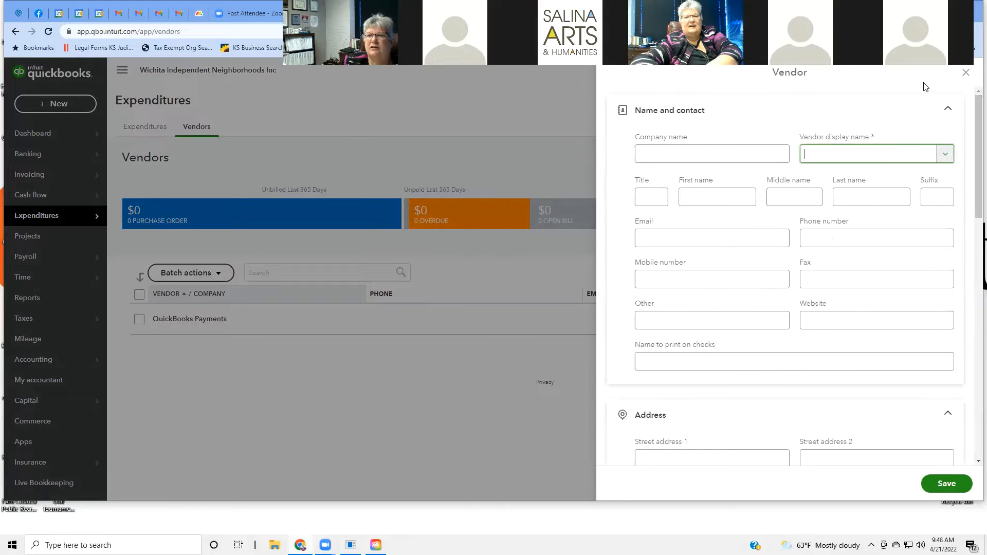
left_click(965, 73)
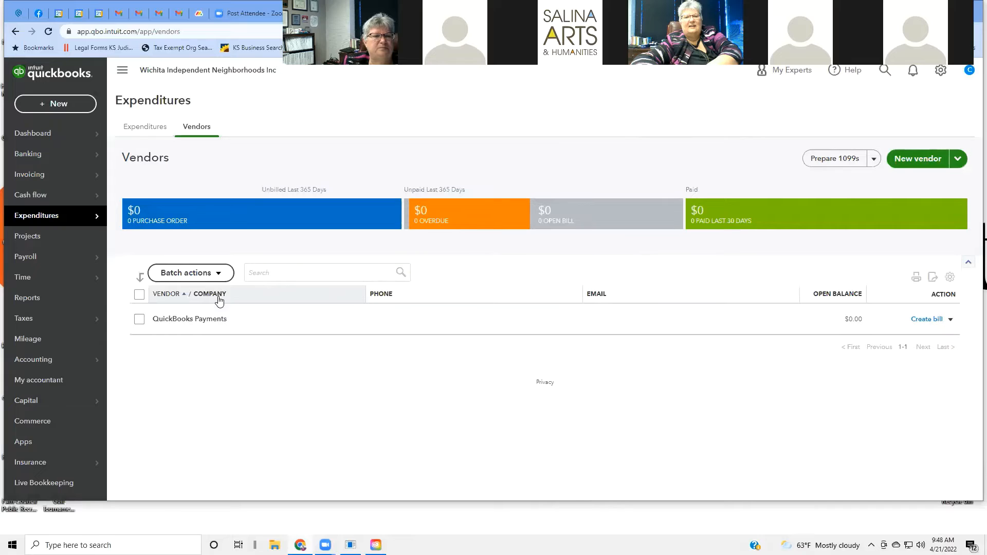
mouse_move(96, 220)
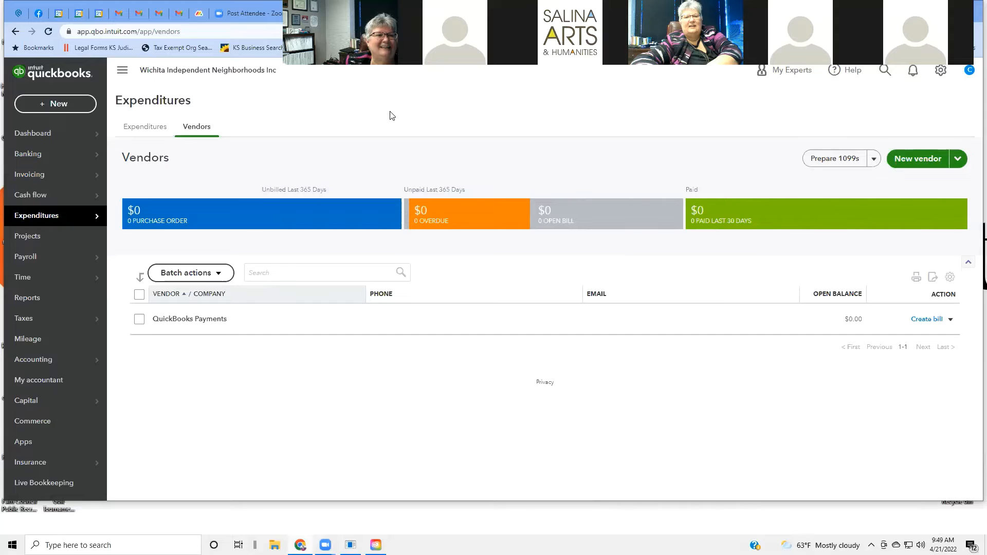
Step: Stay on the Vendors page listing only QuickBooks Payments, with all totals at $0
mouse_move(30, 276)
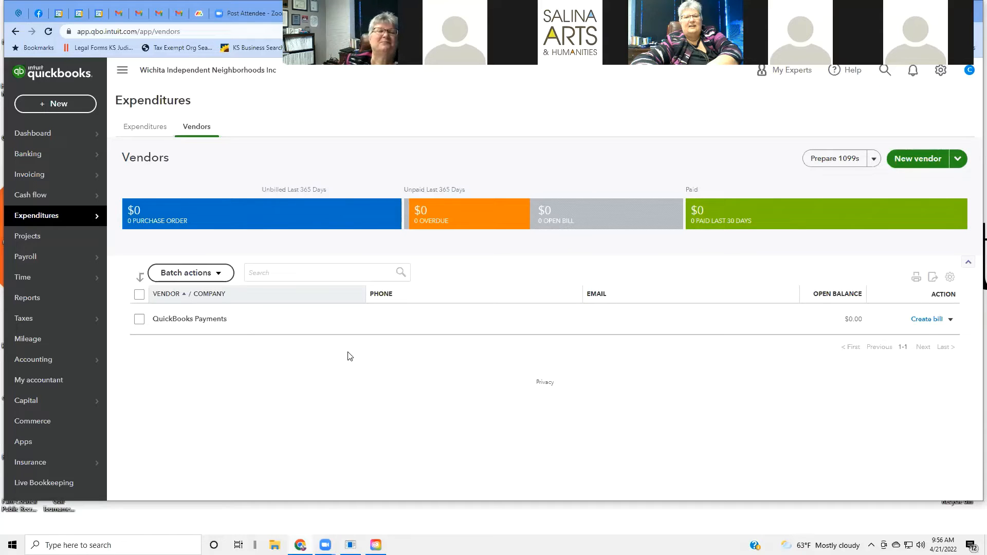
mouse_move(28, 204)
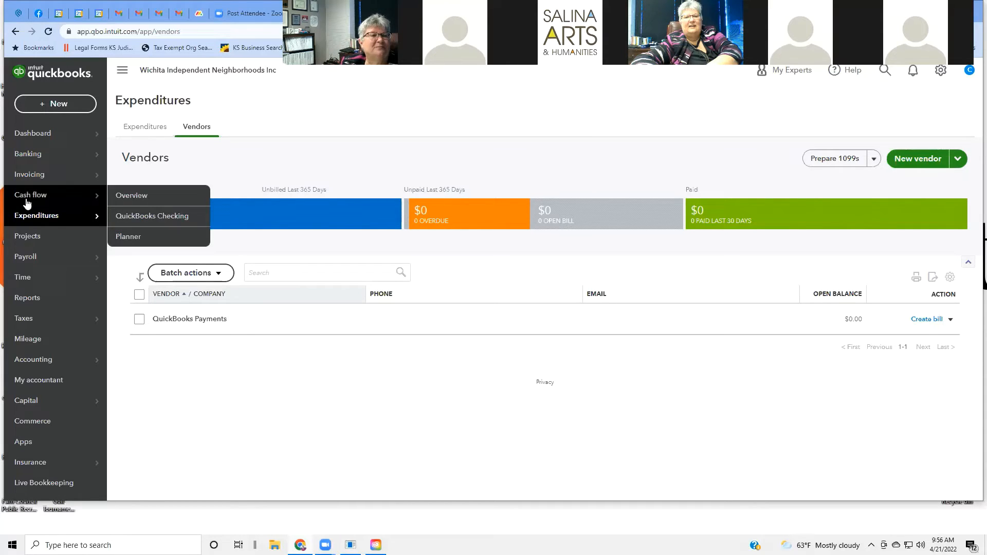
Step: Go to the Projects page and scroll through its introduction to running projects
left_click(28, 237)
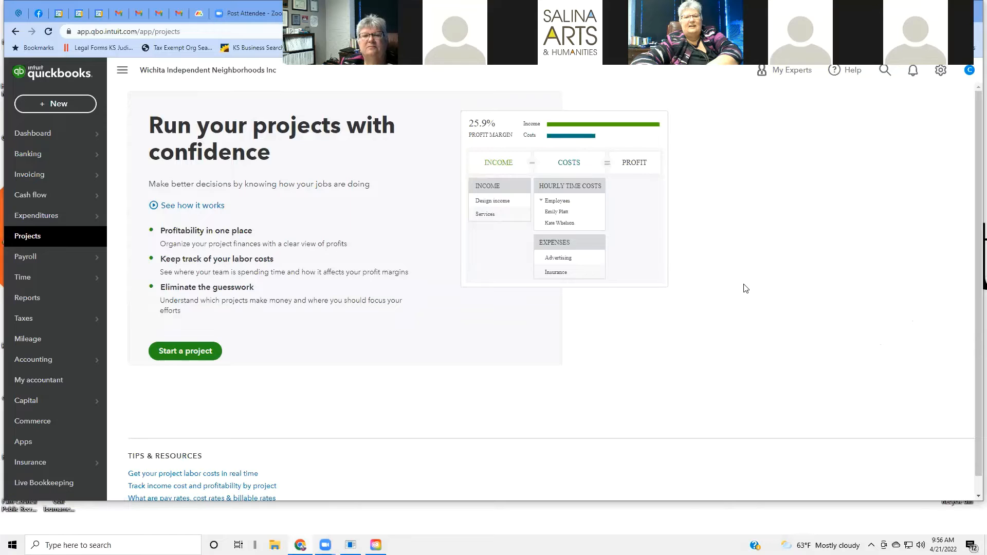
scroll(744, 287, "down", 1)
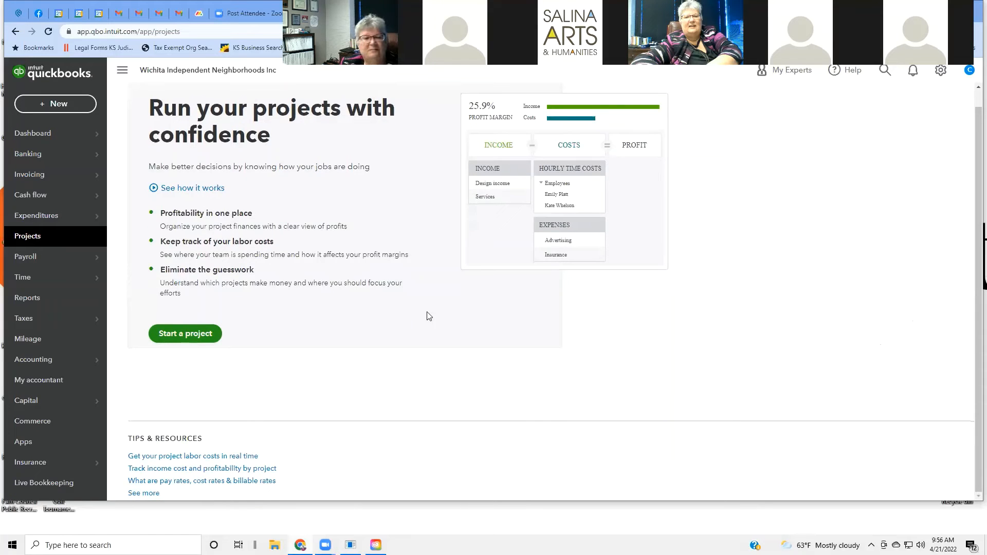
Step: Start a blank new project and browse the Customer list without choosing anyone
left_click(176, 334)
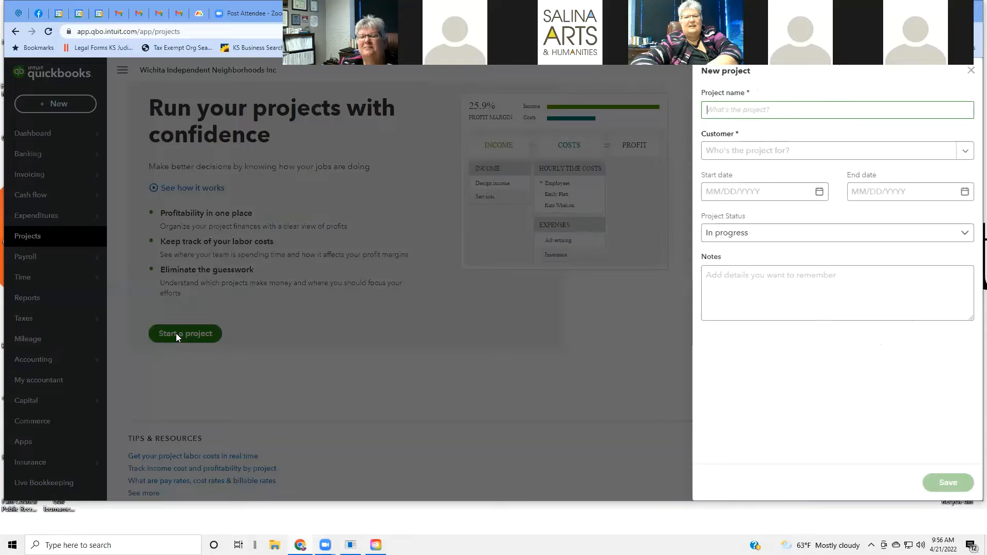
left_click(966, 154)
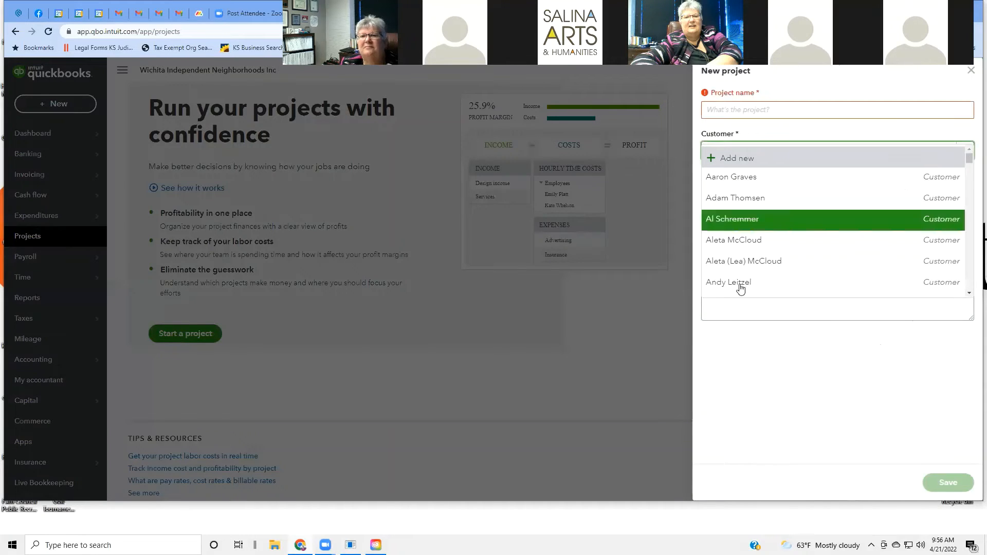
left_click(560, 321)
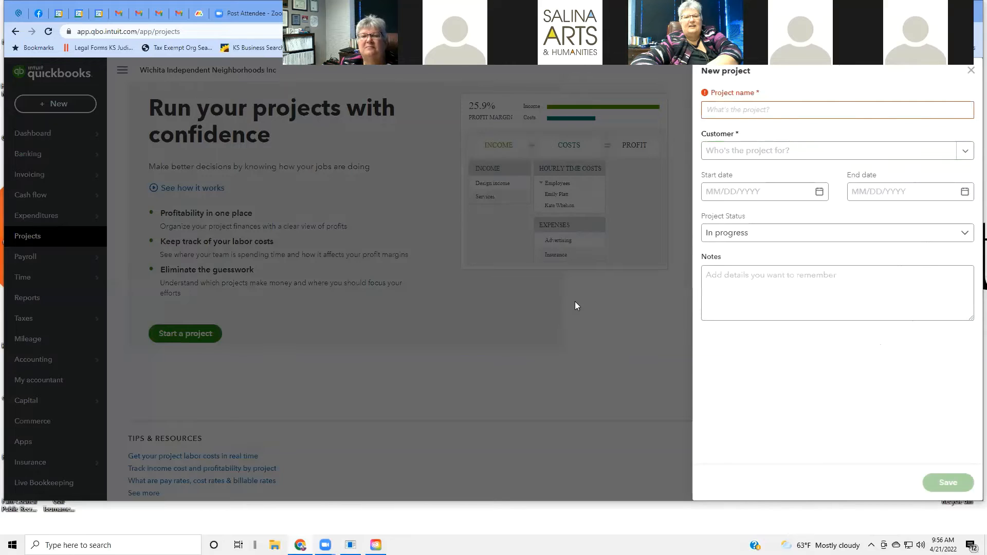
Step: Discard the unfinished new project and look over the empty Projects page
left_click(971, 72)
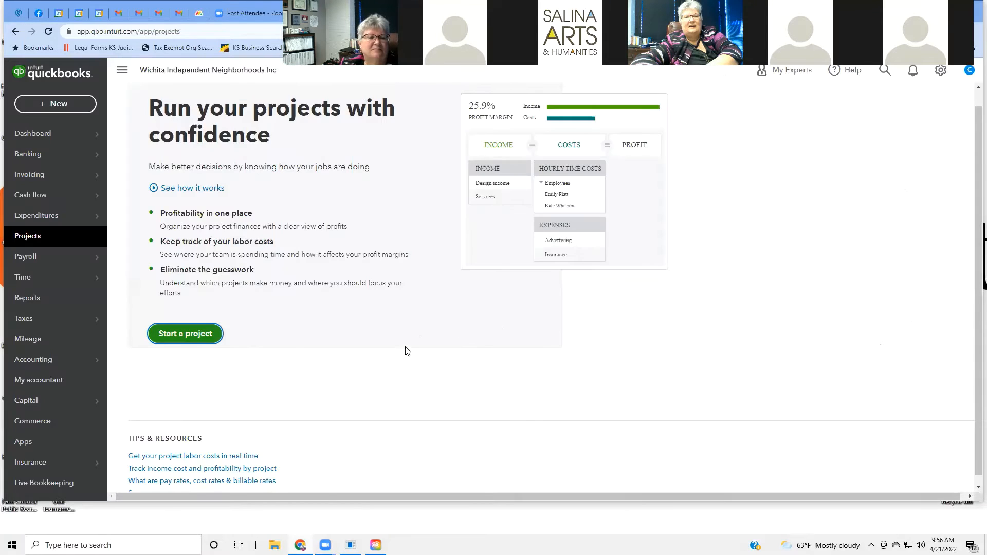
scroll(430, 349, "down", 1)
scroll(431, 349, "up", 1)
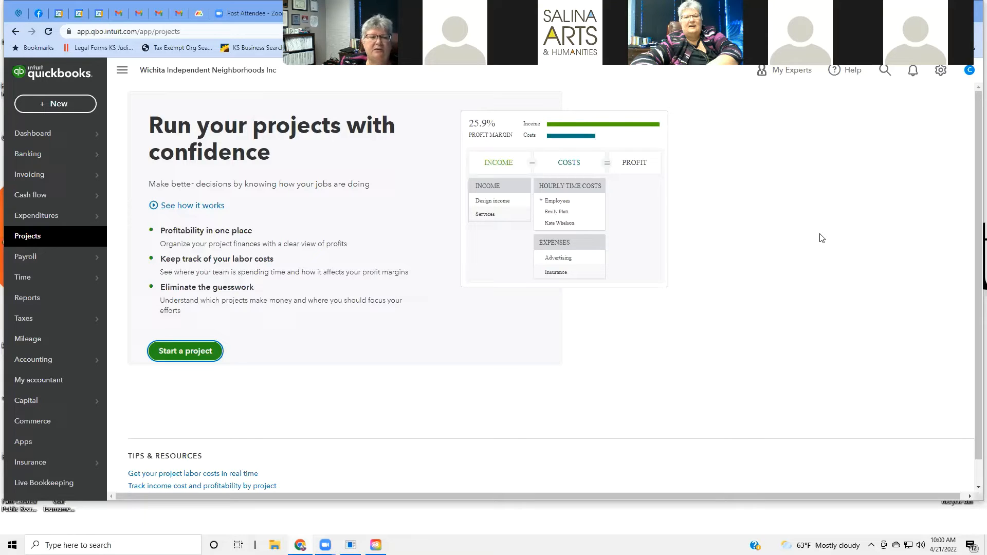
scroll(821, 238, "down", 1)
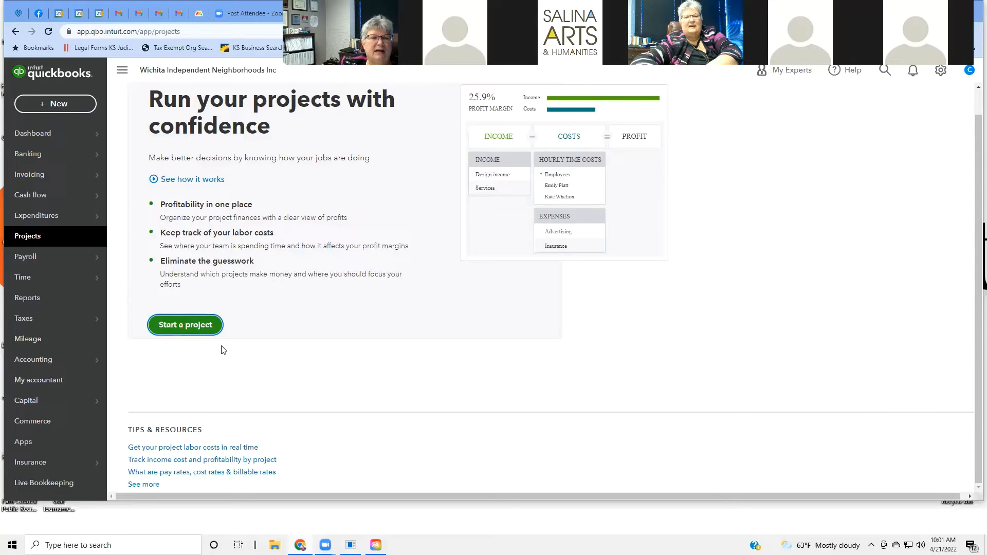
Step: Start a new project for a selected customer, keeping its status In progress, and enter Notes
left_click(192, 325)
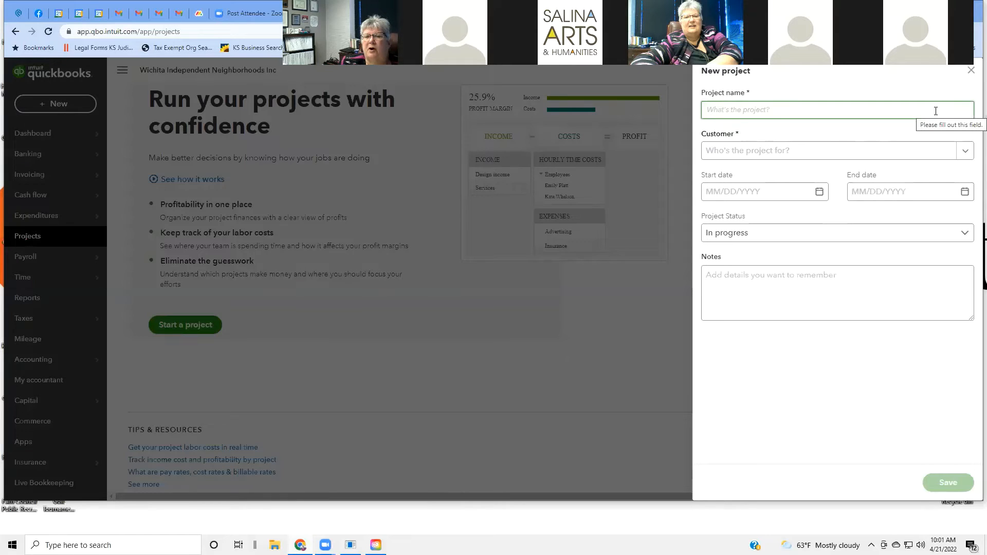
left_click(965, 151)
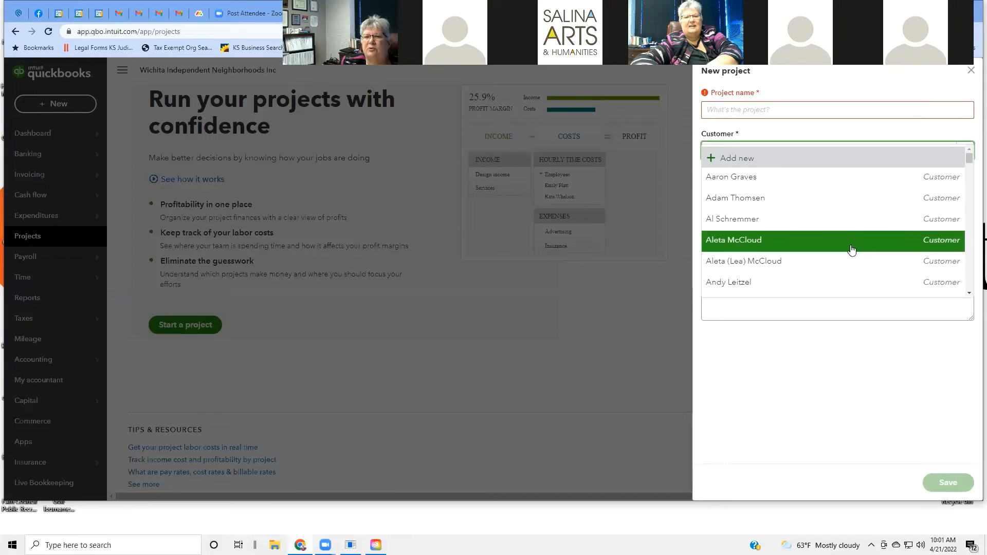
left_click(763, 287)
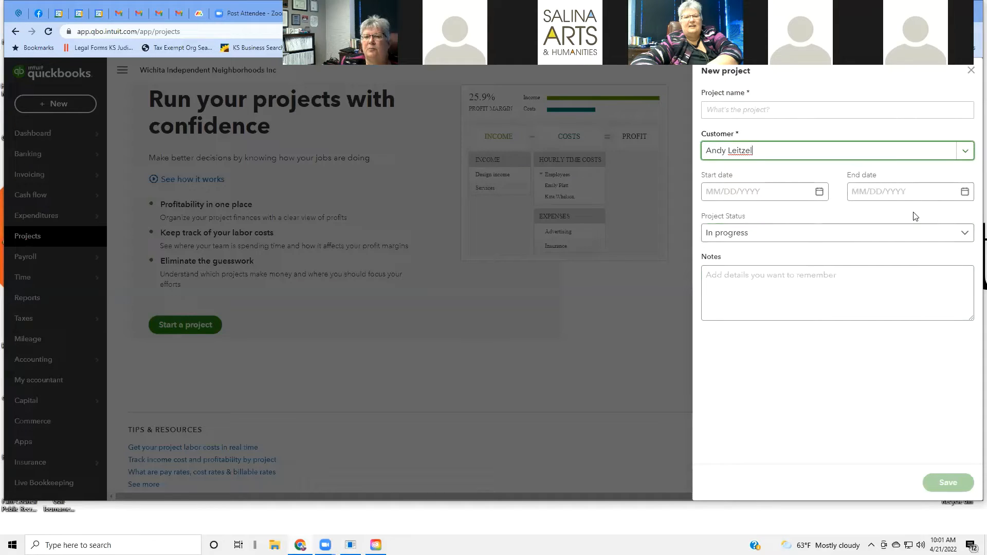
left_click(965, 234)
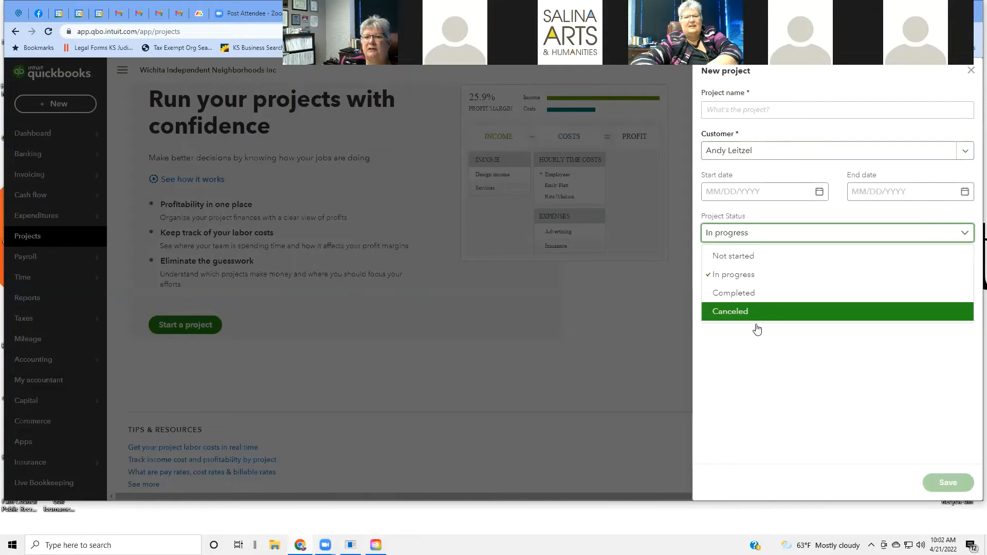
left_click(789, 341)
left_click(821, 300)
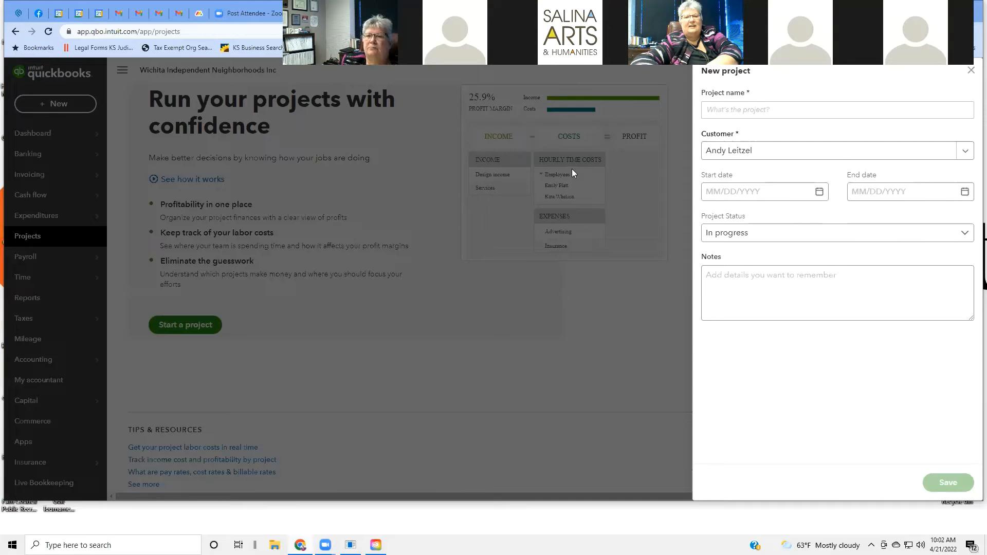
Step: Close the project form unsaved and reveal Payroll's Employees, Contractors and Workers' comp options
left_click(970, 71)
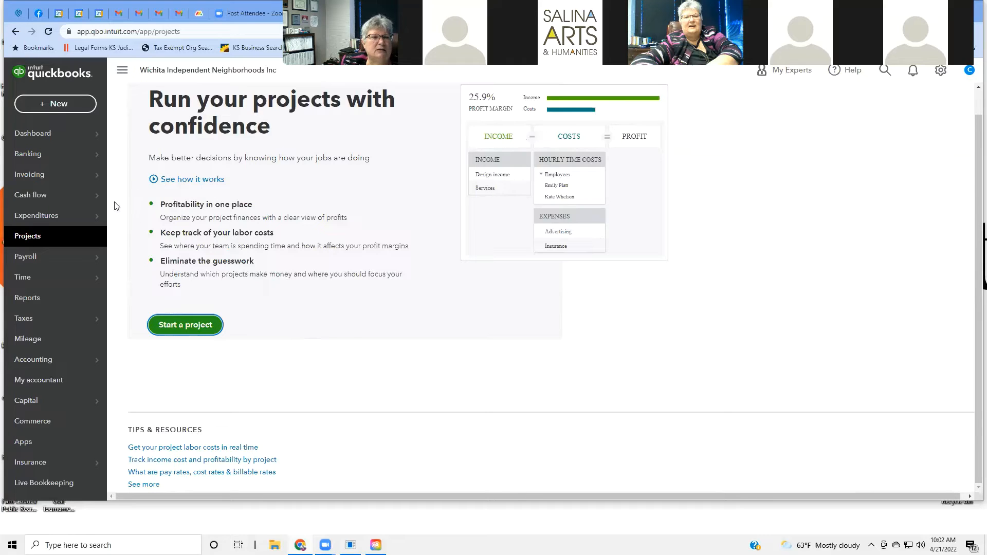
mouse_move(96, 263)
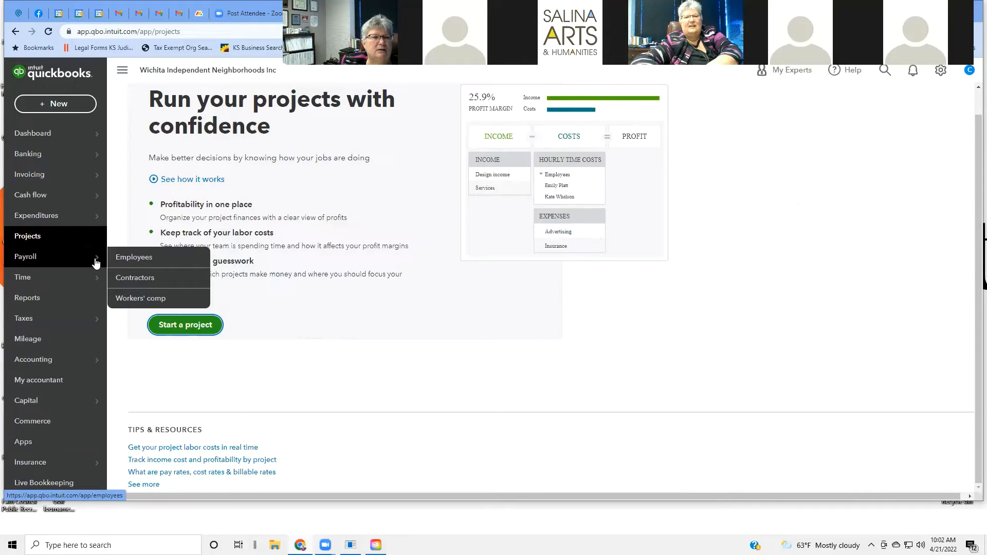
Step: Go to Payroll > Employees to see the get-started payroll introduction
left_click(136, 259)
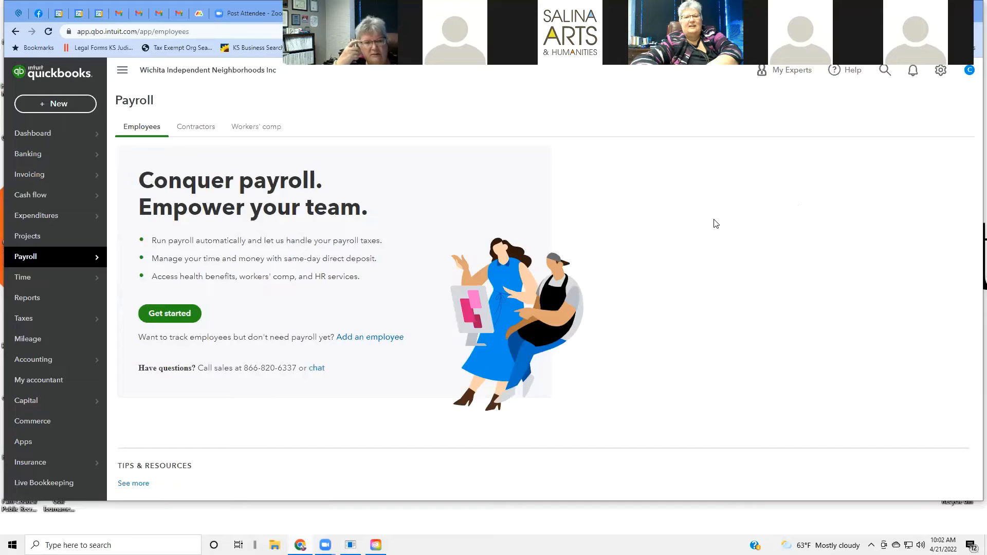
left_click(181, 315)
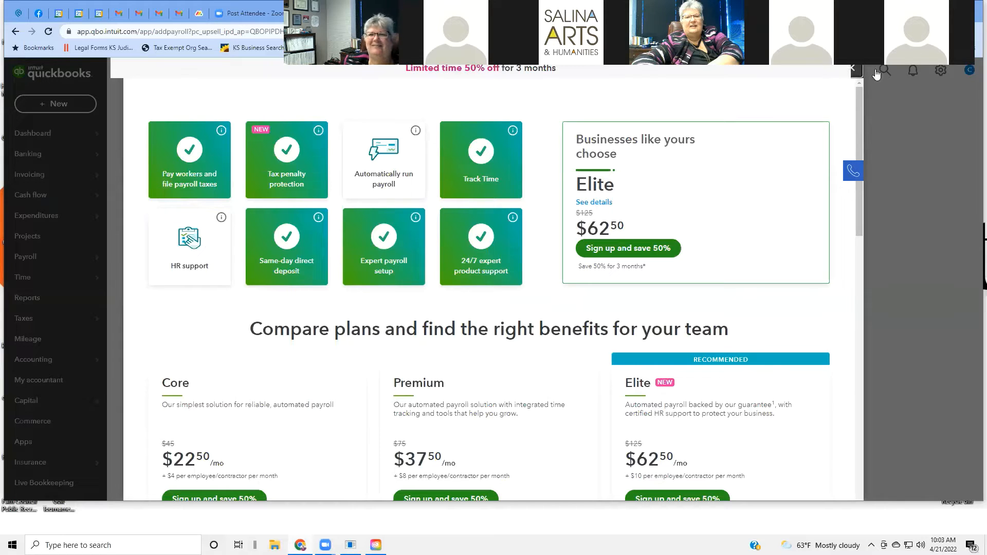
left_click(852, 70)
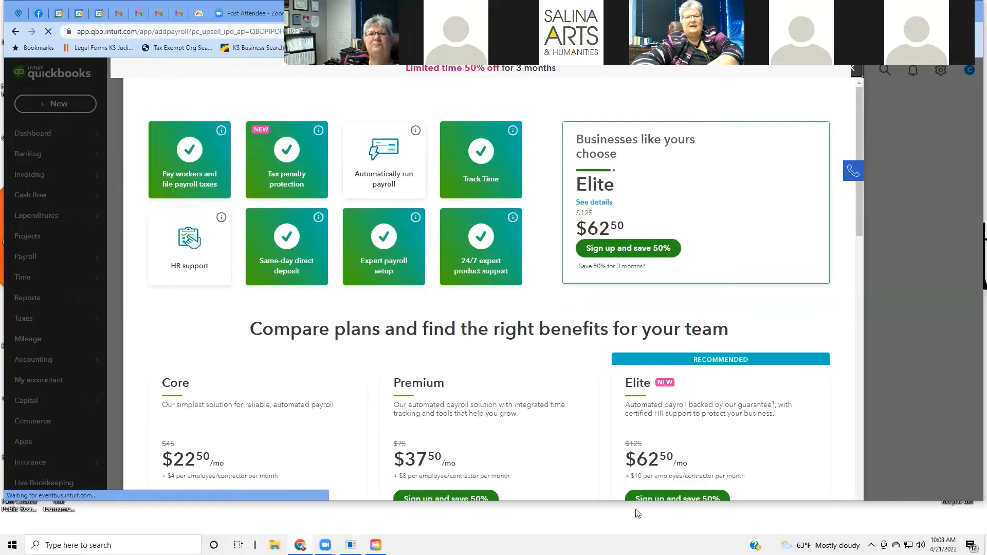
left_click(851, 70)
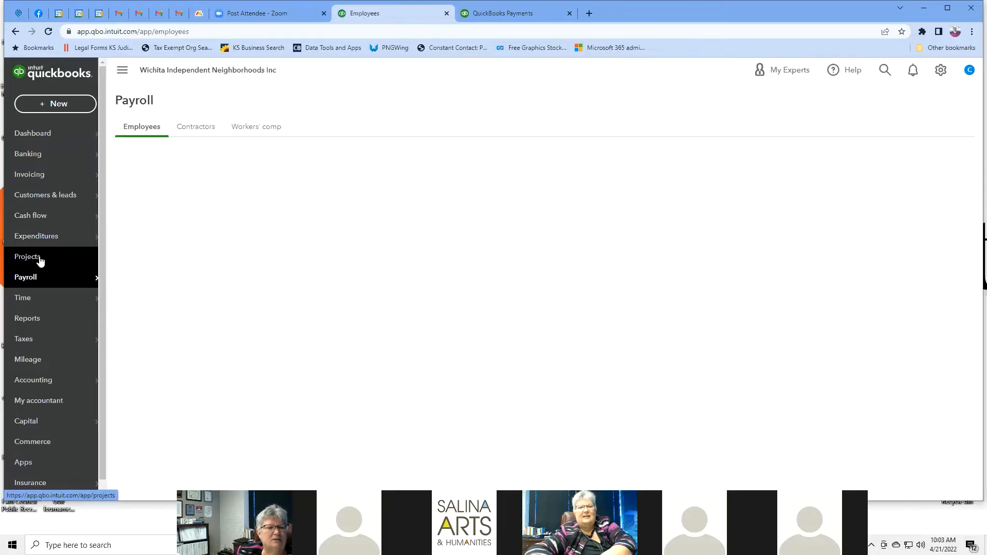
Step: Go to Projects and start a blank new project, with status In progress by default
left_click(40, 261)
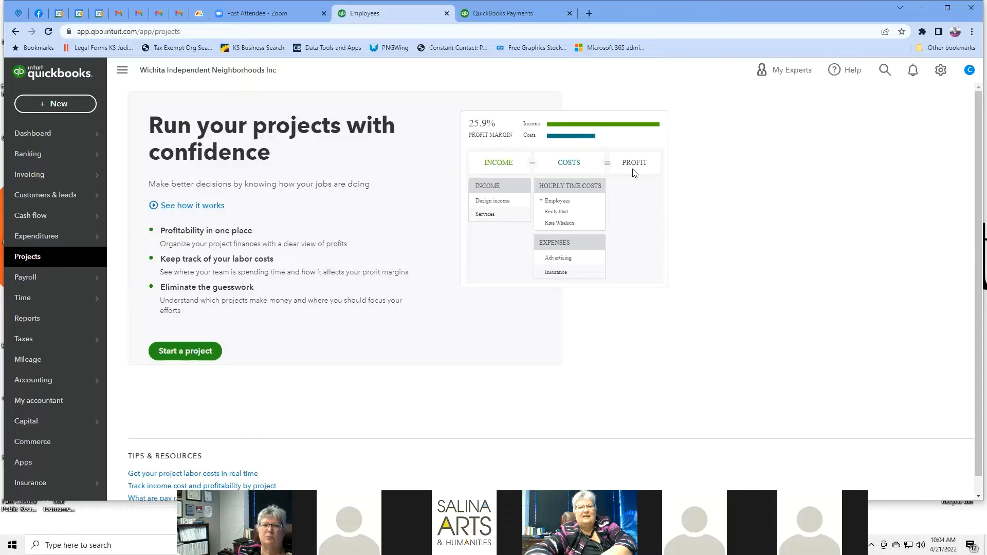
left_click(189, 352)
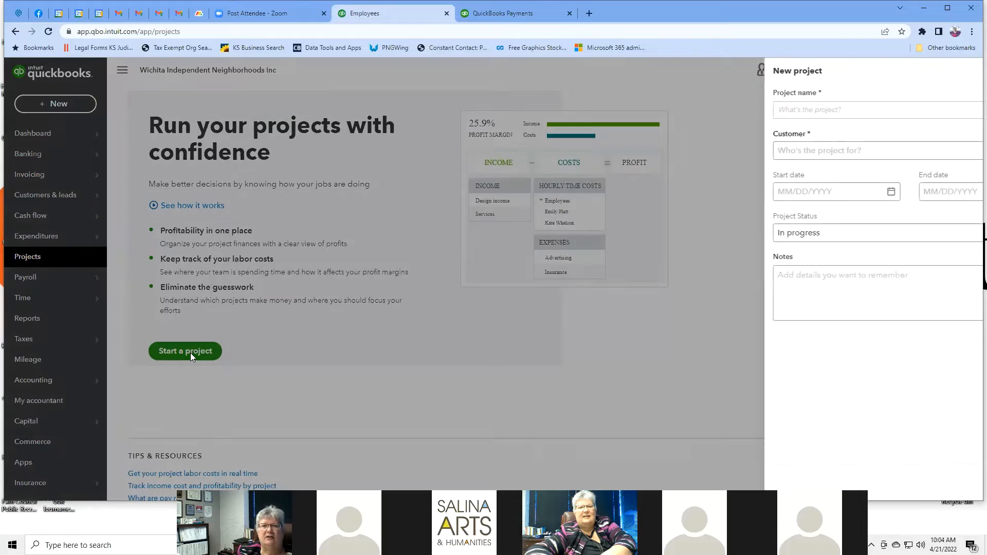
Step: Assign a customer to the new project, keep its status In progress, and move to Notes
left_click(780, 111)
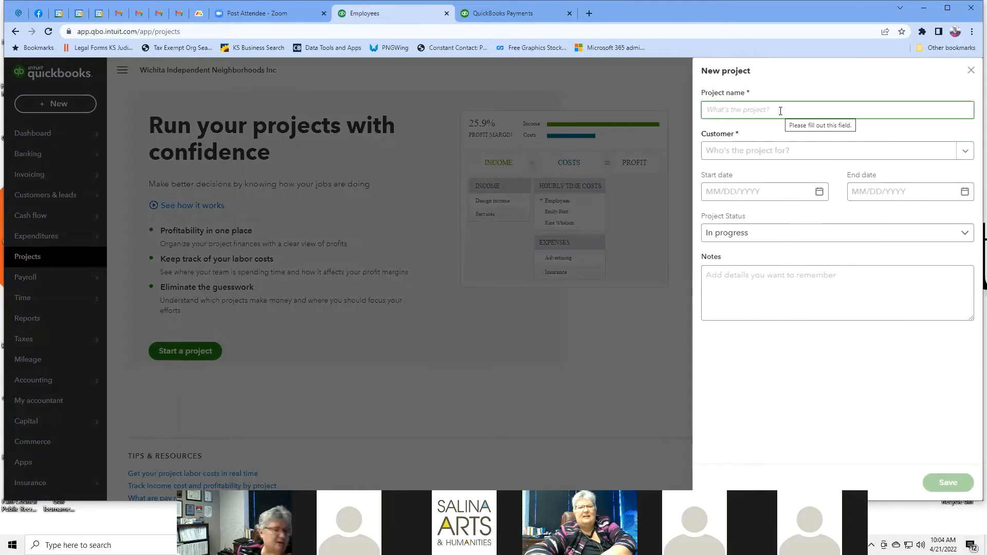
left_click(964, 152)
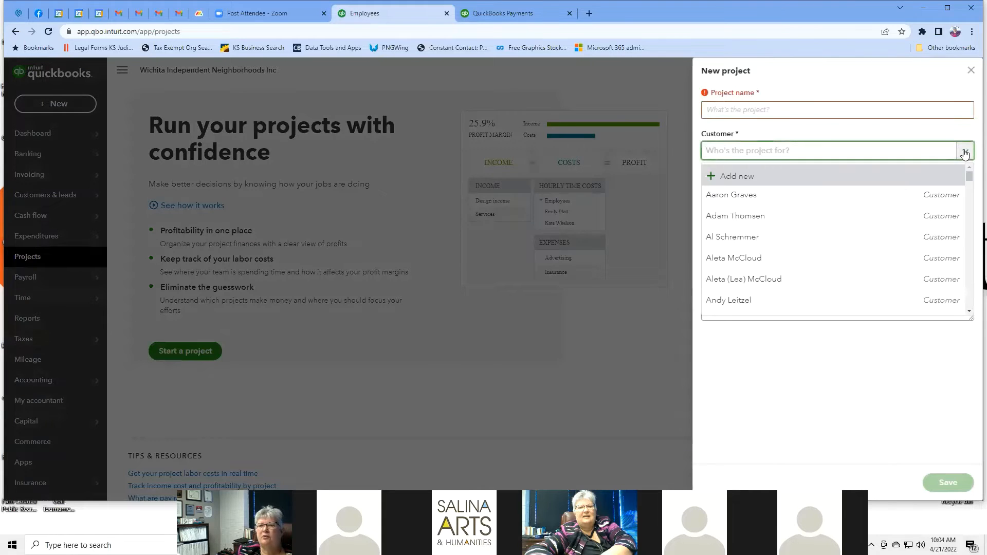
left_click(746, 303)
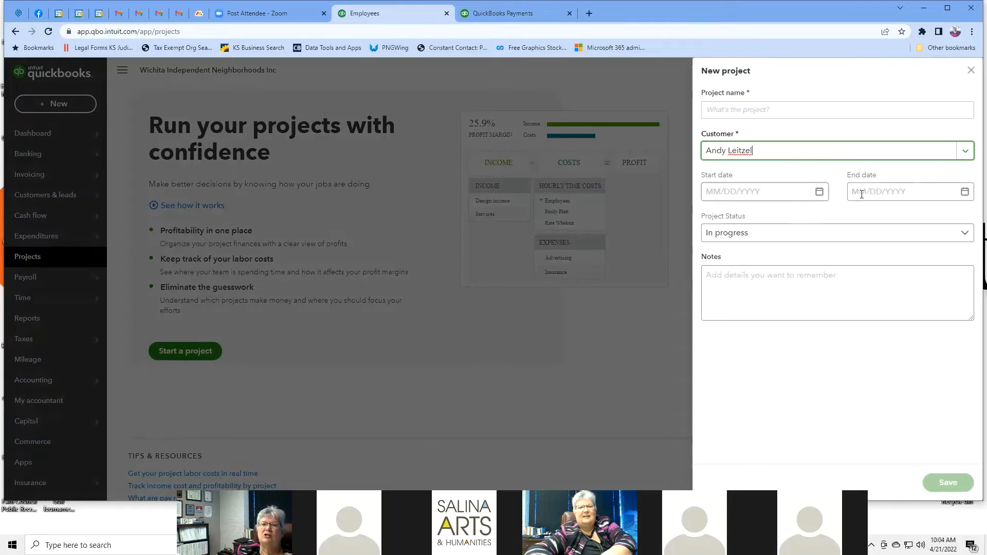
left_click(965, 235)
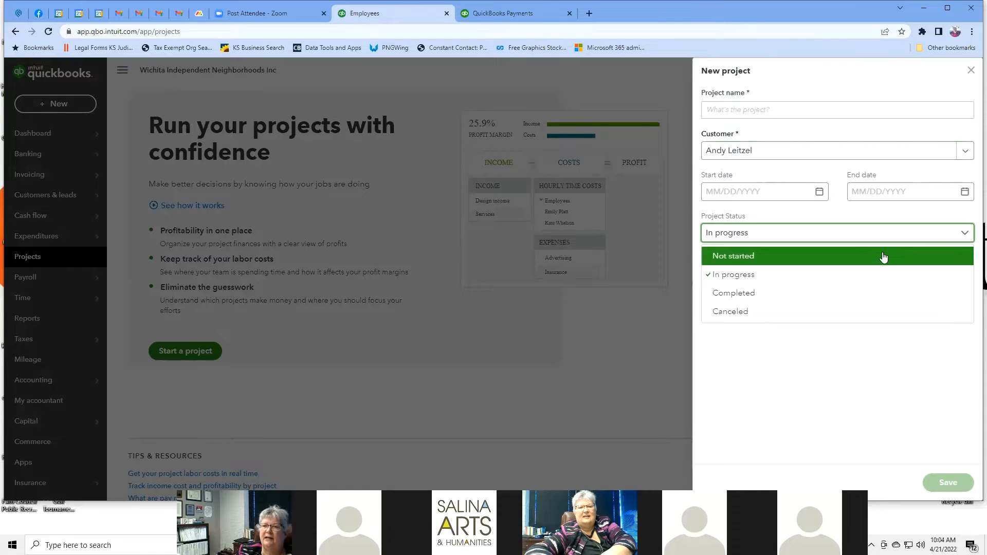
left_click(964, 234)
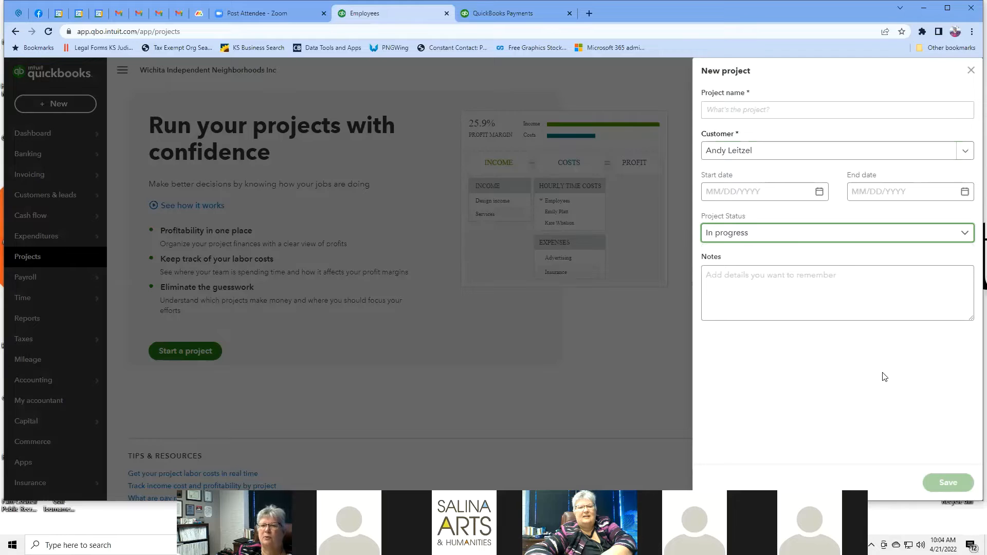
left_click(851, 288)
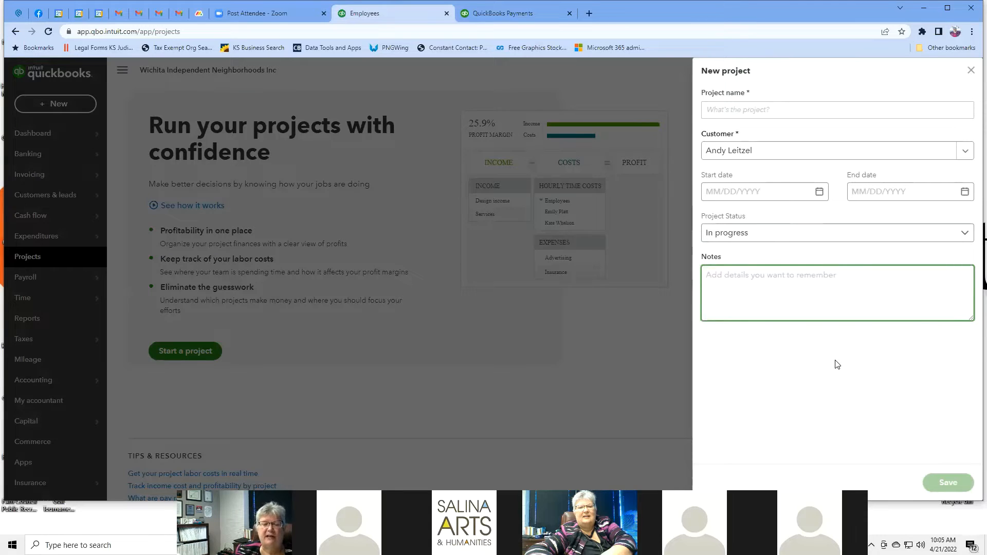
Step: Discard the unsaved new project and go to the Payroll Employees page
left_click(971, 73)
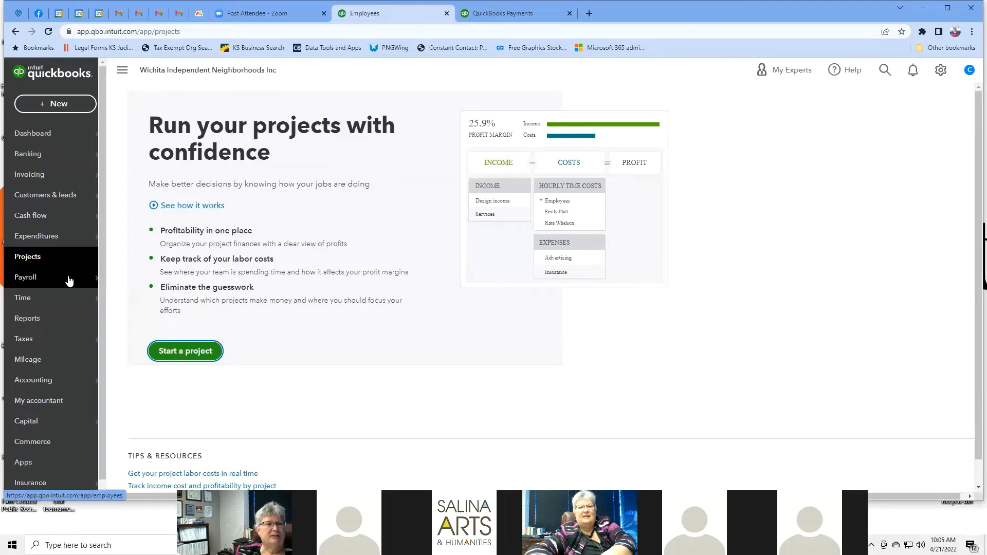
mouse_move(71, 279)
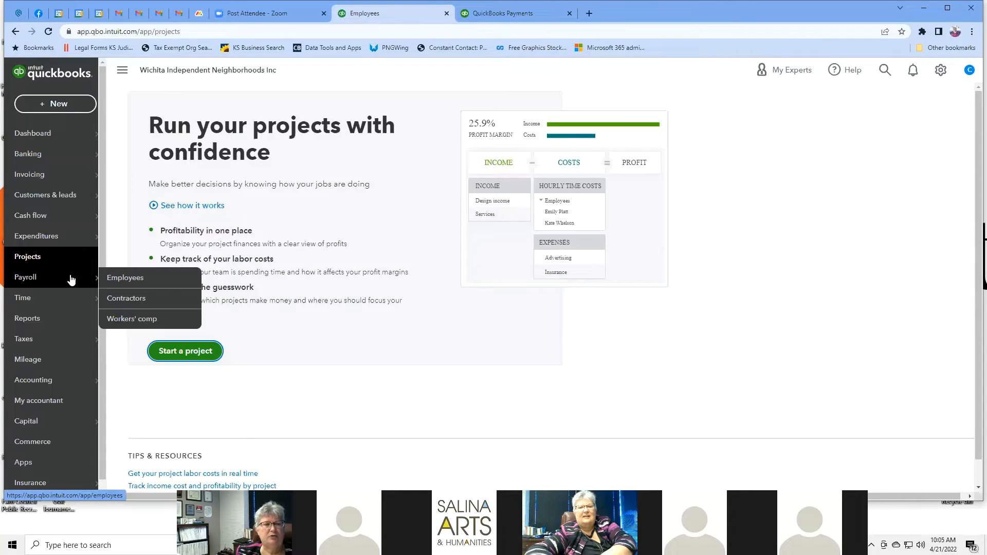
left_click(124, 280)
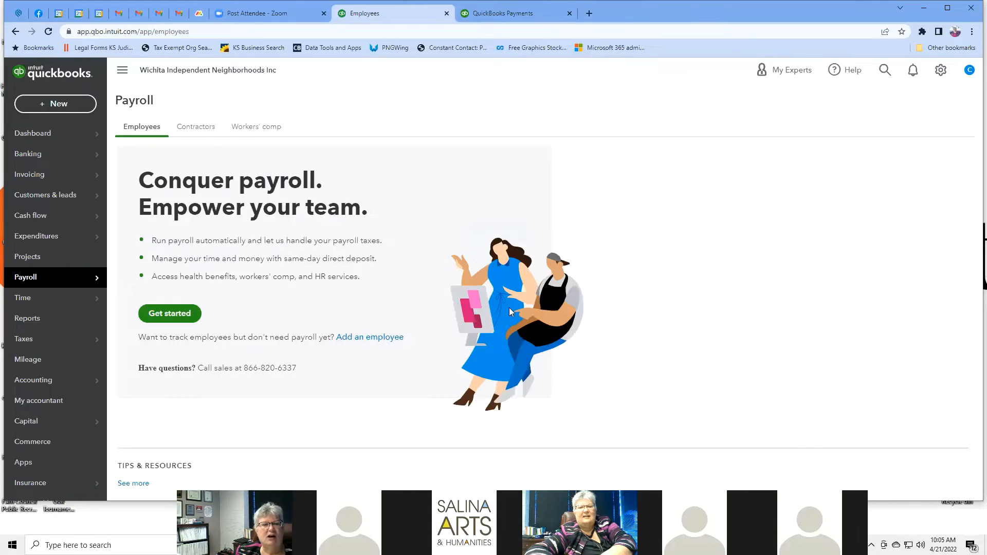
Step: Browse the Core, Premium and Elite payroll plan comparison, then close it without choosing
left_click(181, 315)
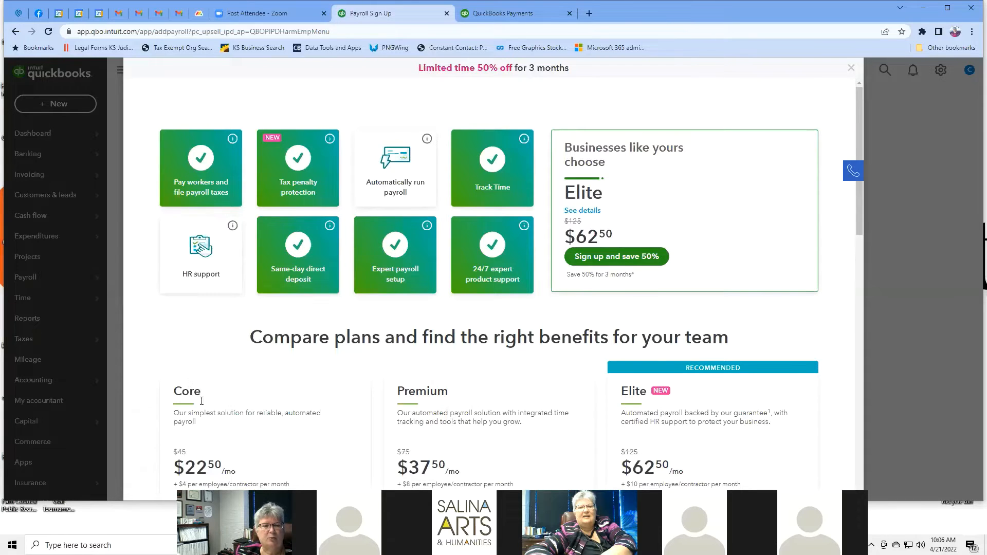
scroll(226, 411, "down", 2)
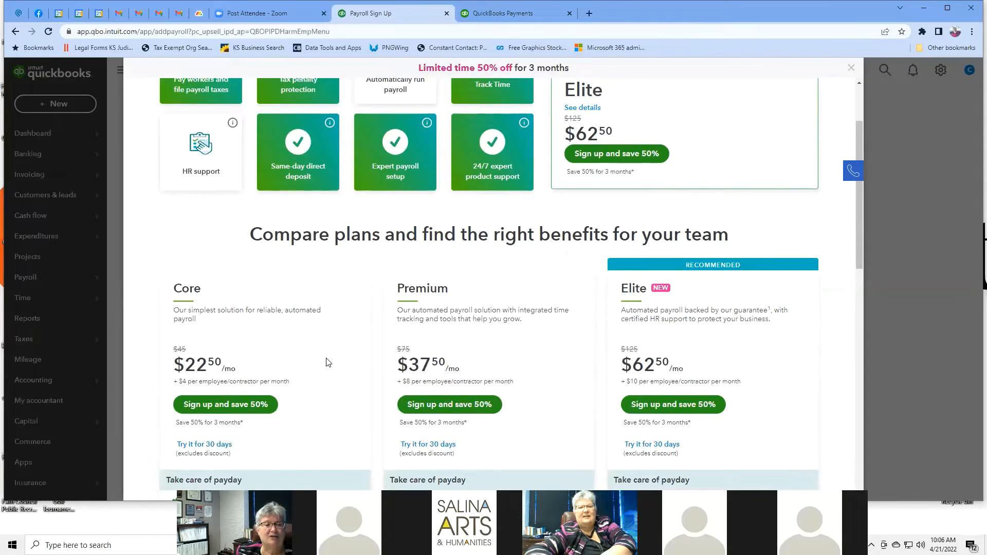
scroll(328, 362, "down", 3)
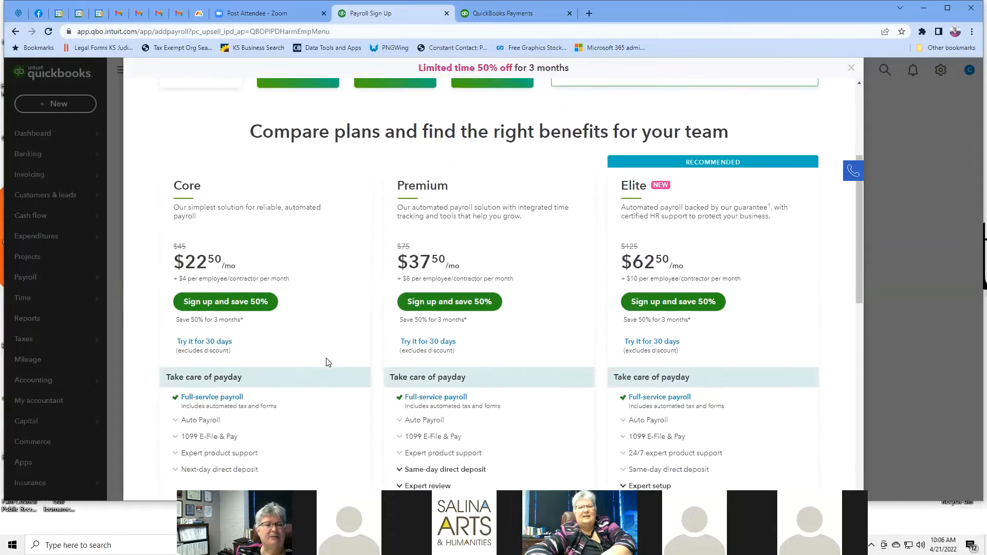
scroll(328, 362, "up", 3)
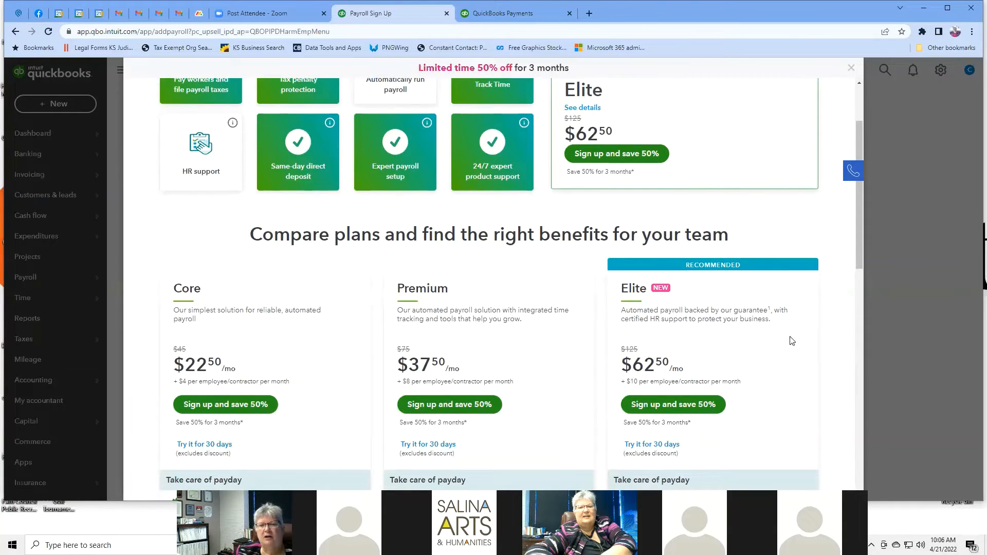
scroll(792, 339, "down", 3)
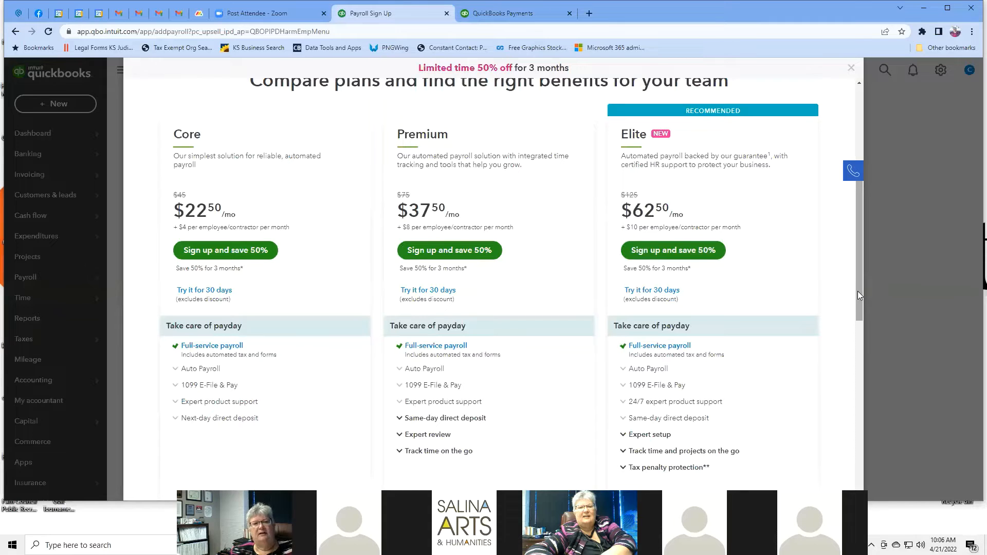
scroll(857, 291, "up", 1)
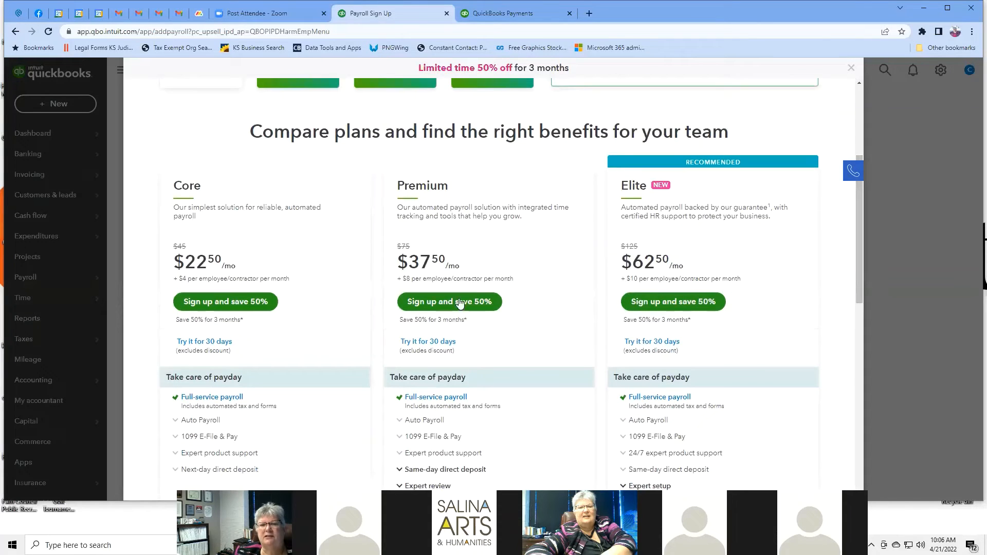
left_click_drag(862, 201, 870, 79)
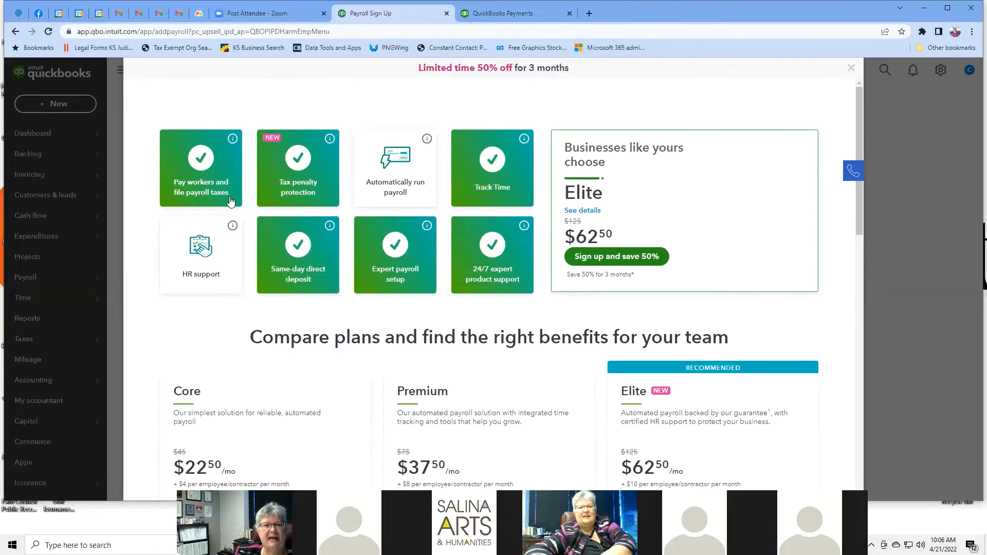
mouse_move(232, 138)
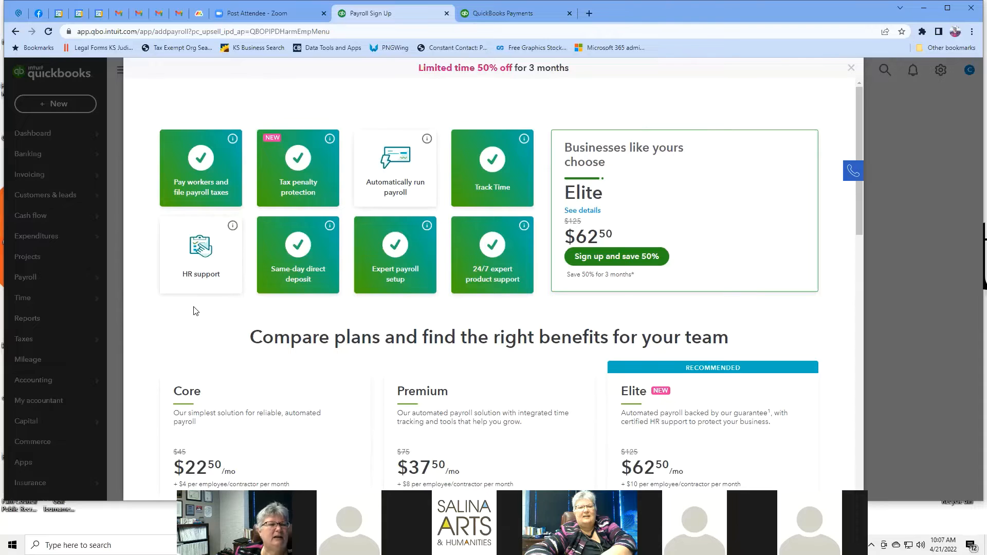
left_click(852, 73)
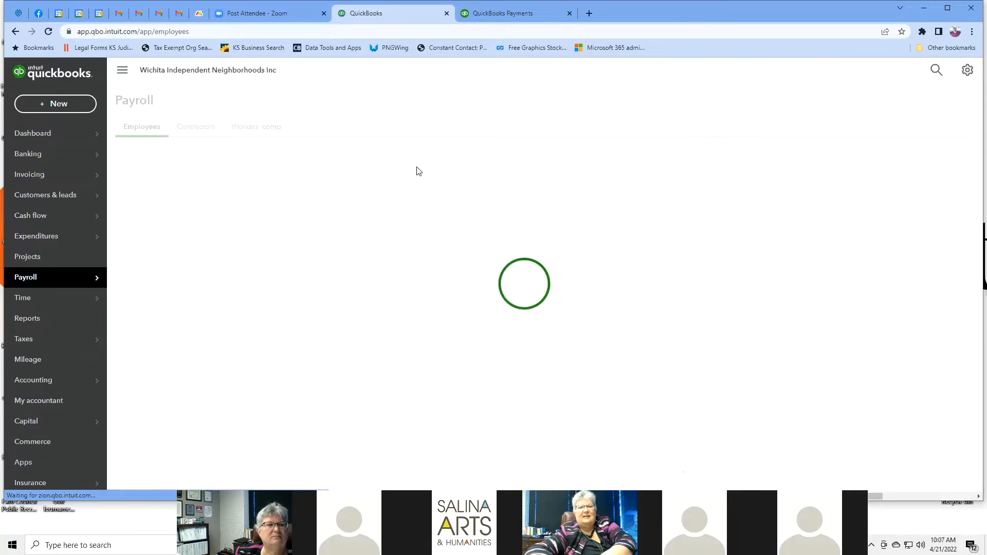
left_click(73, 303)
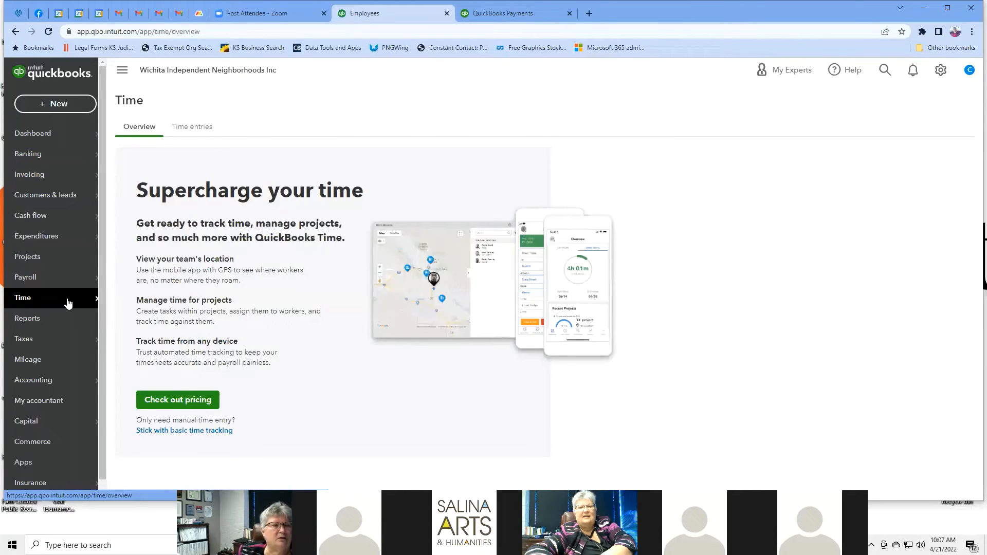
mouse_move(59, 282)
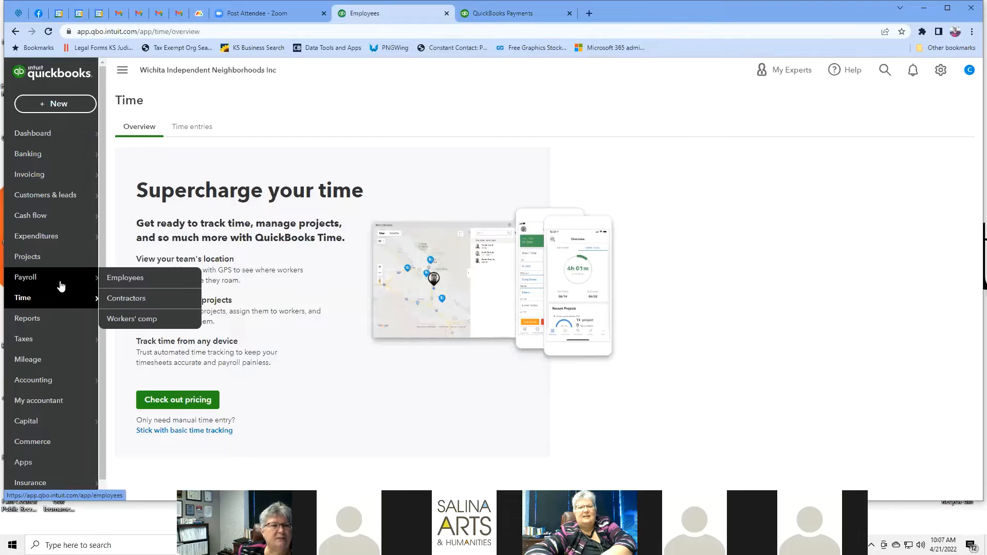
left_click(123, 301)
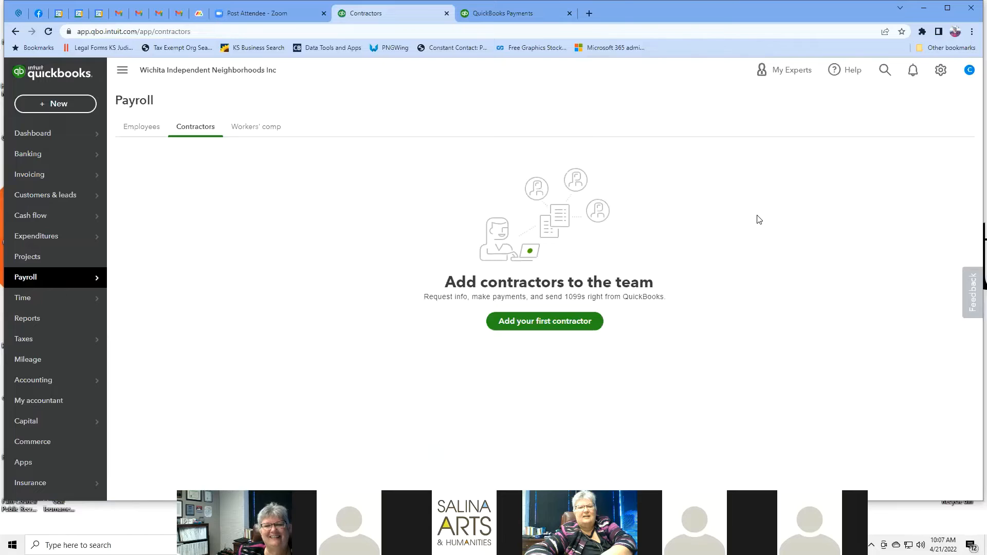
Step: Add contractor Kansas Nonprofit Chamber and enter the contractor's e-mail address
left_click(568, 324)
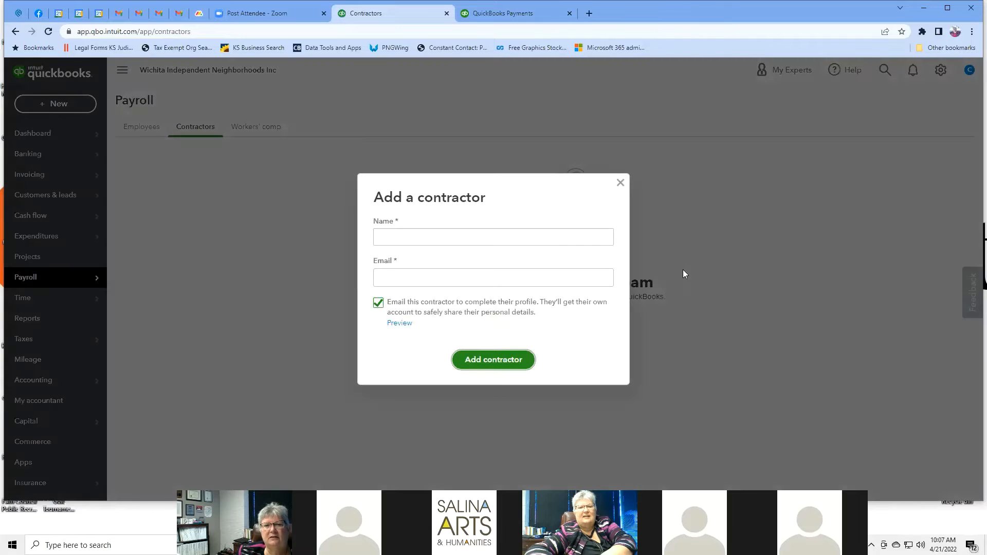
left_click(399, 236)
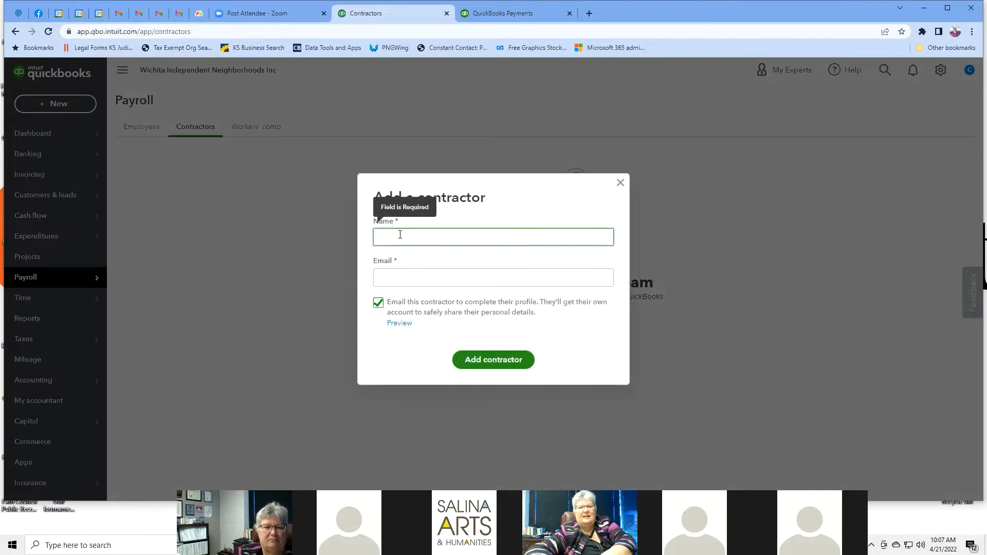
type("Kansas Nonprofit Chamber")
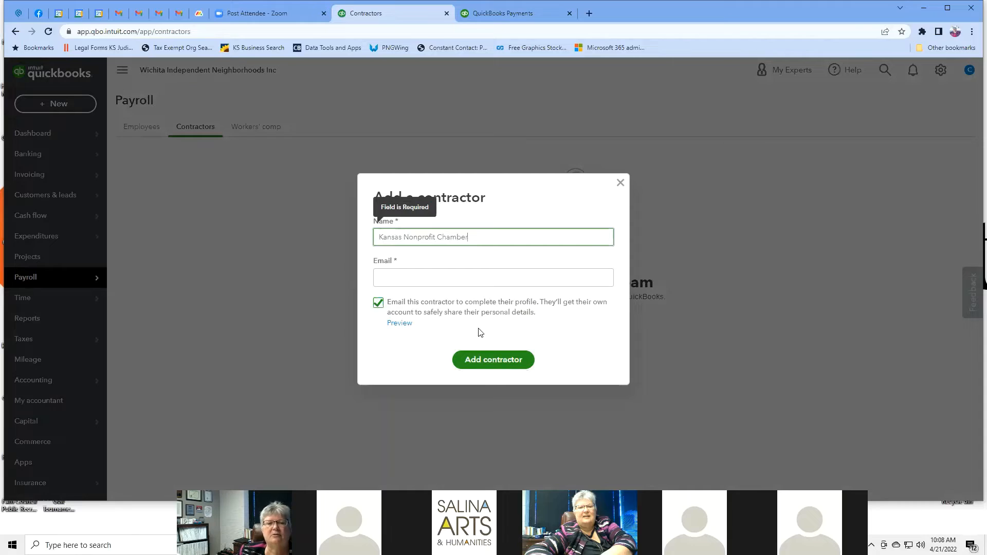
left_click(444, 283)
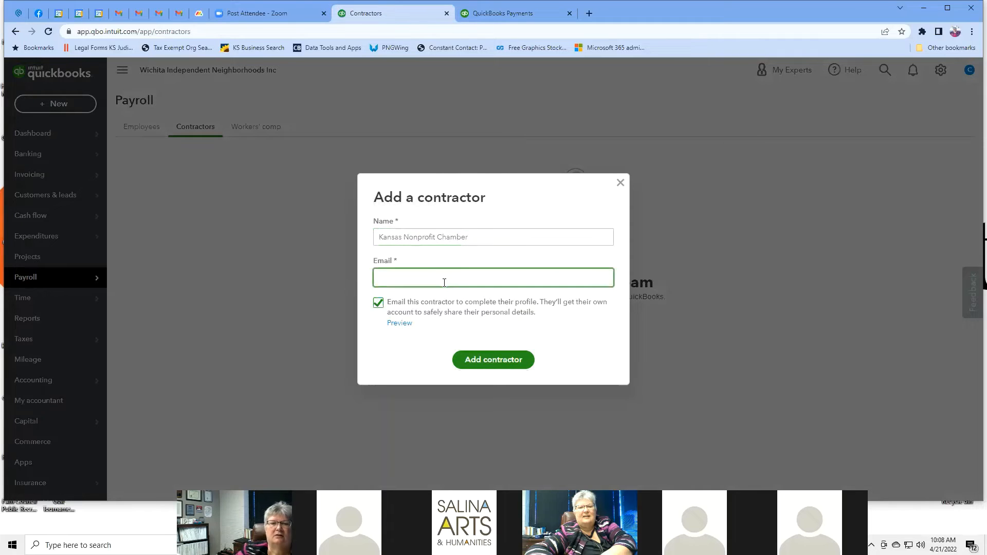
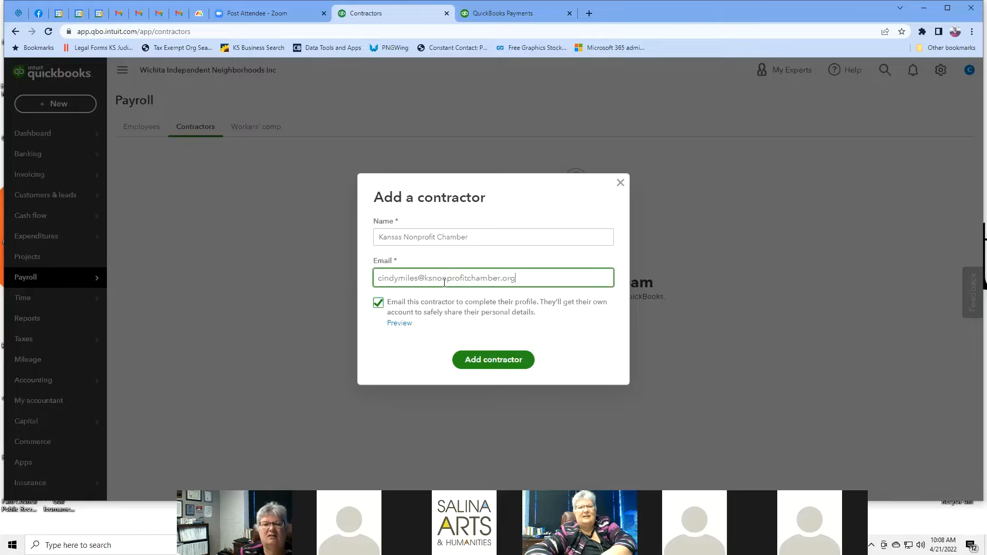
Step: Save the contractor and check its Active status options without changing them
left_click(500, 363)
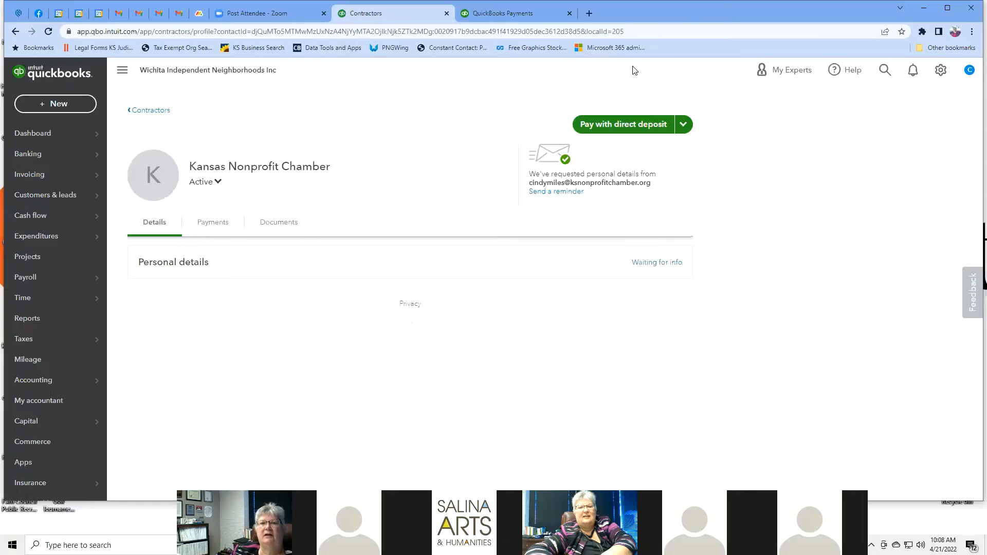
left_click(199, 185)
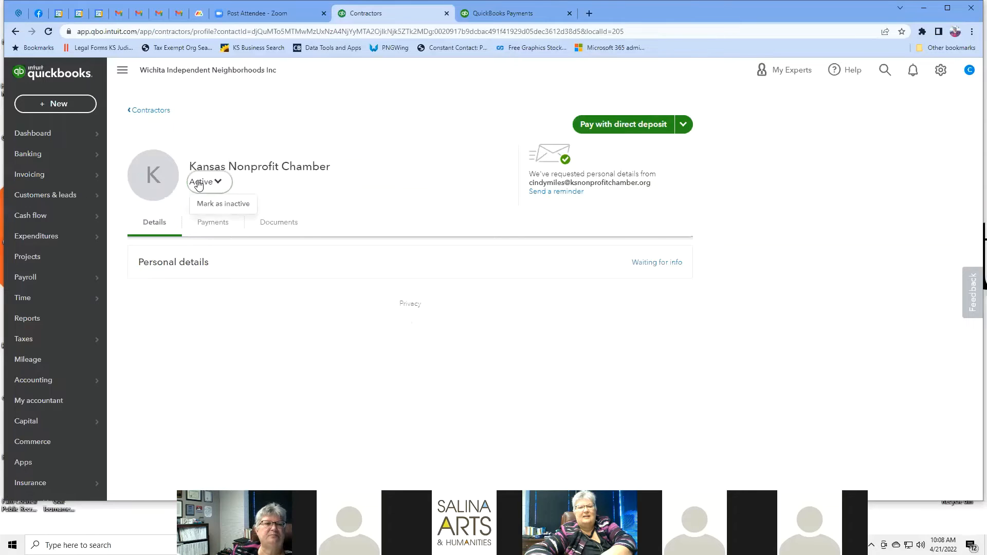
left_click(199, 185)
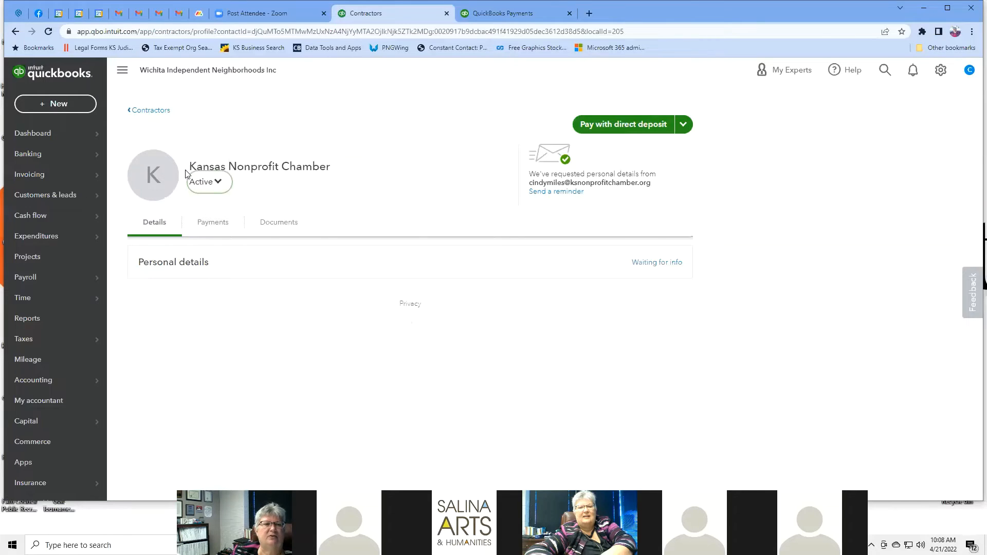
left_click(162, 227)
Step: View the contractor's Payments and Documents tabs and the other ways to pay
left_click(224, 228)
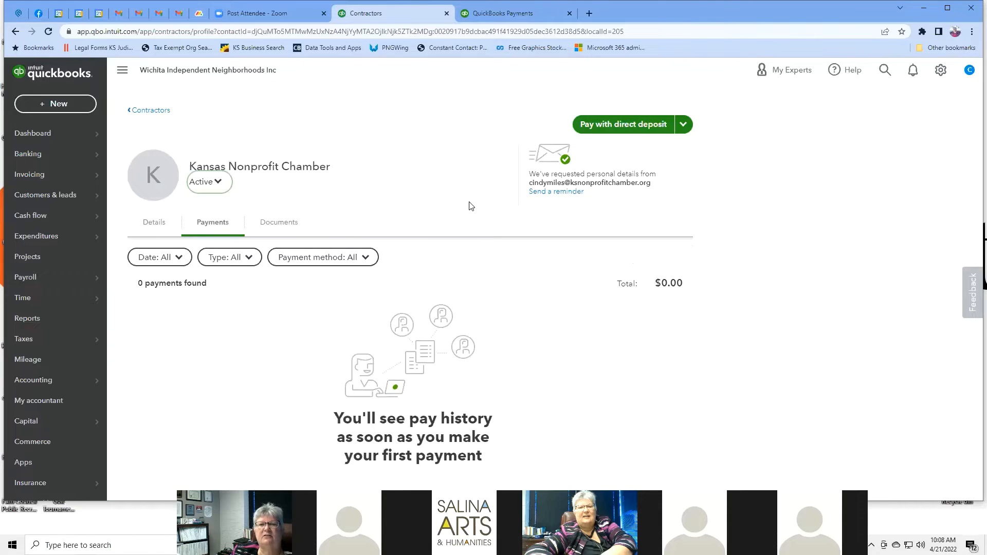
left_click(276, 224)
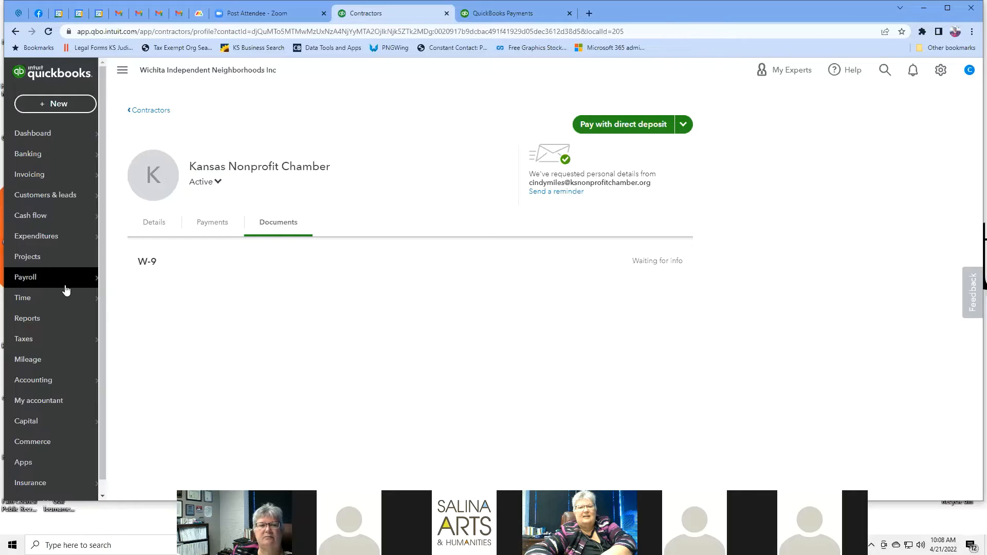
left_click(684, 126)
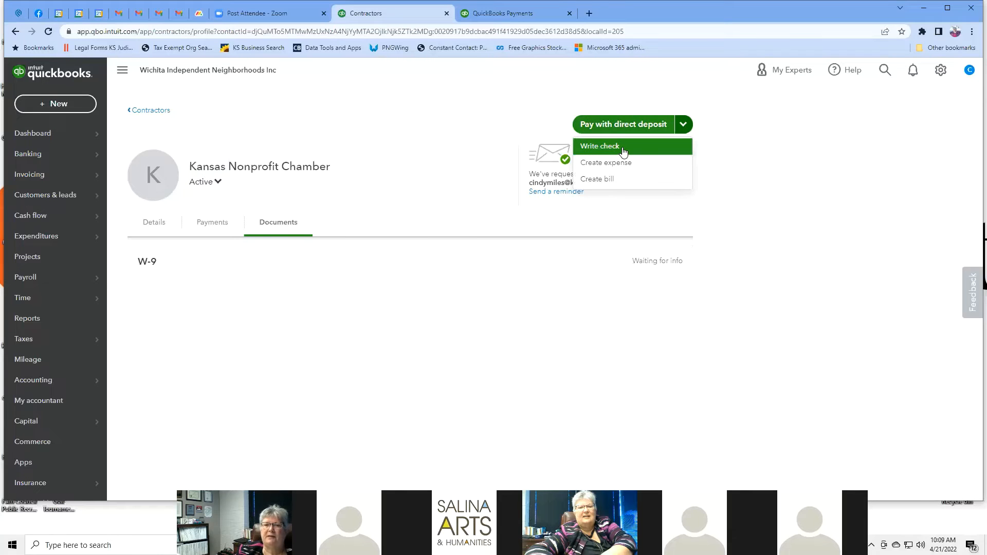
left_click(614, 166)
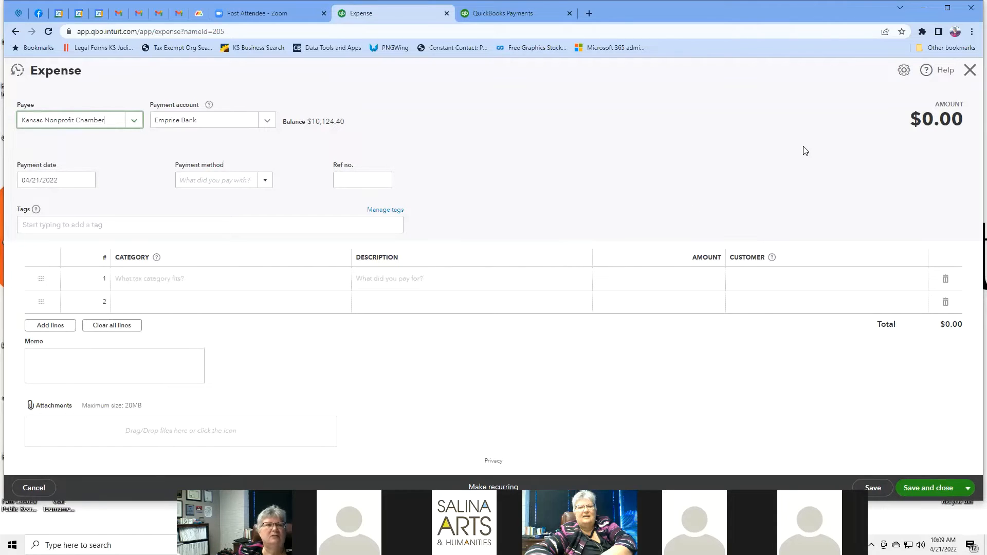
left_click(268, 121)
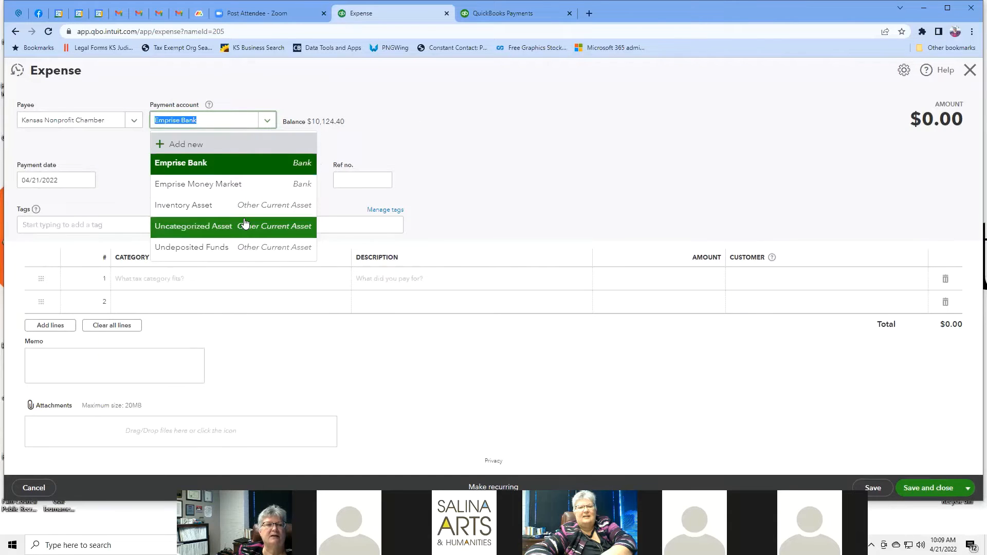
left_click(373, 110)
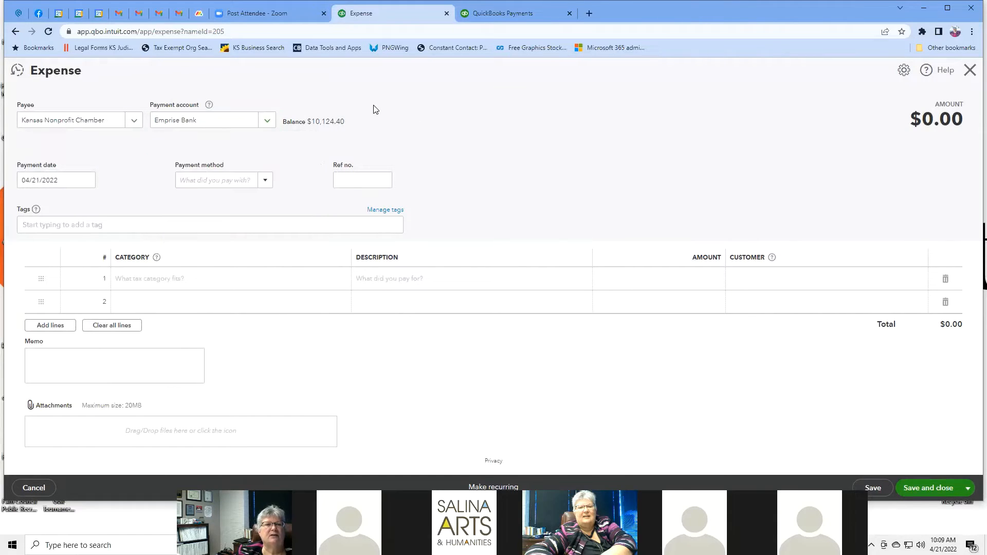
left_click(265, 181)
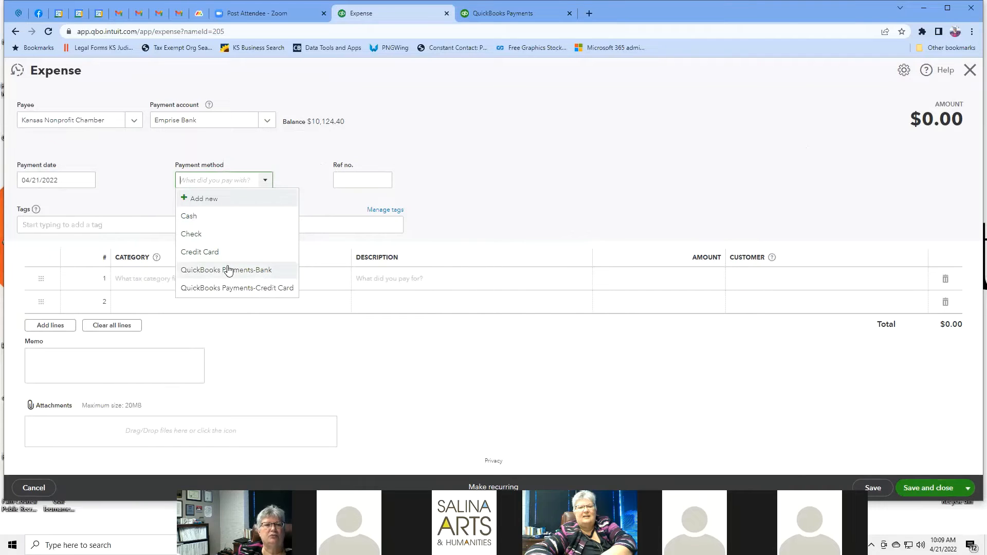
left_click(436, 144)
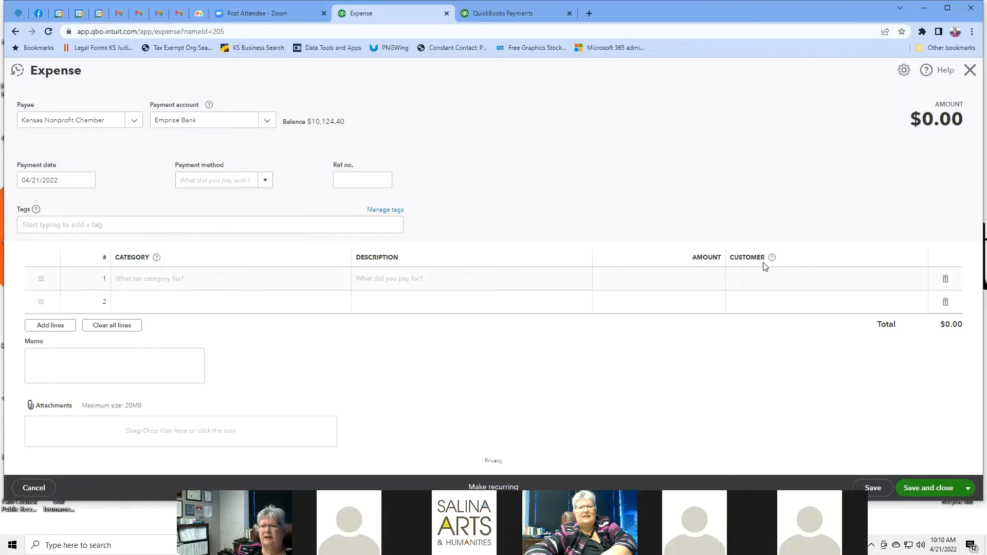
left_click(15, 32)
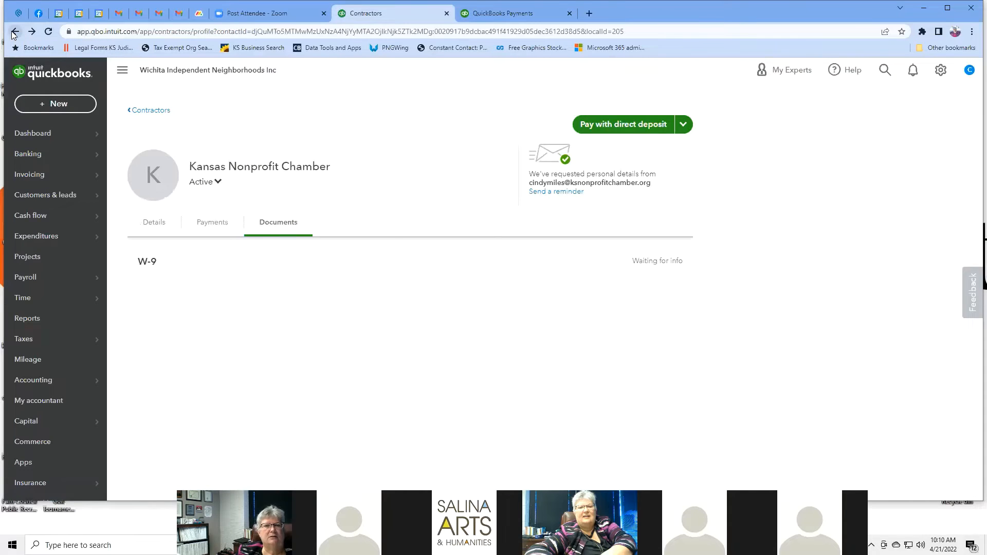
Step: View the Kansas workers' comp page under Payroll, then the QuickBooks Time overview page
mouse_move(72, 247)
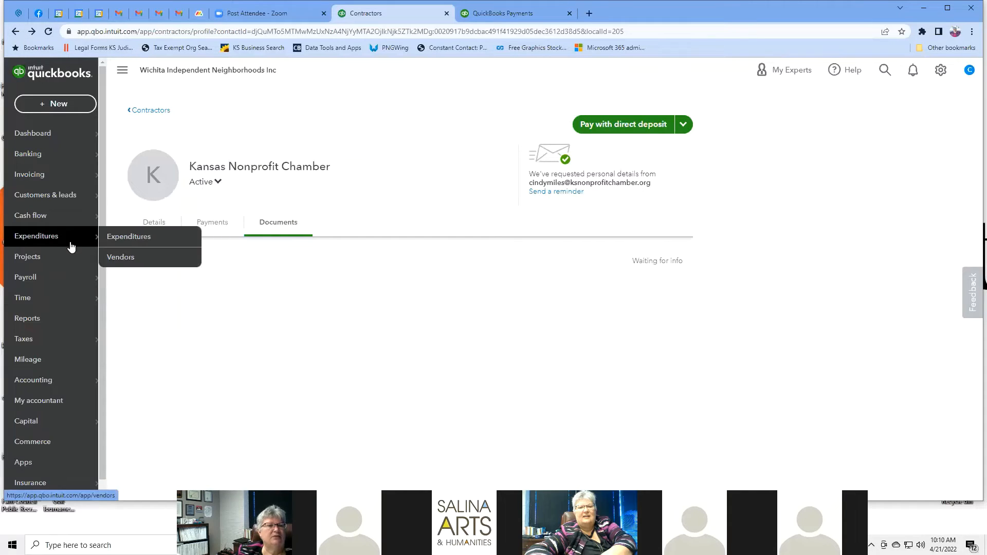
mouse_move(73, 279)
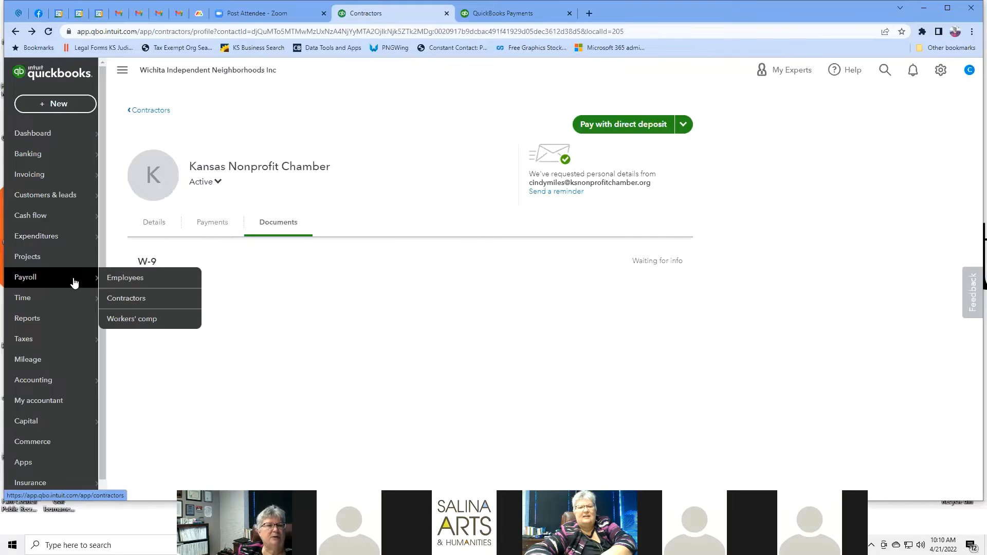
left_click(164, 319)
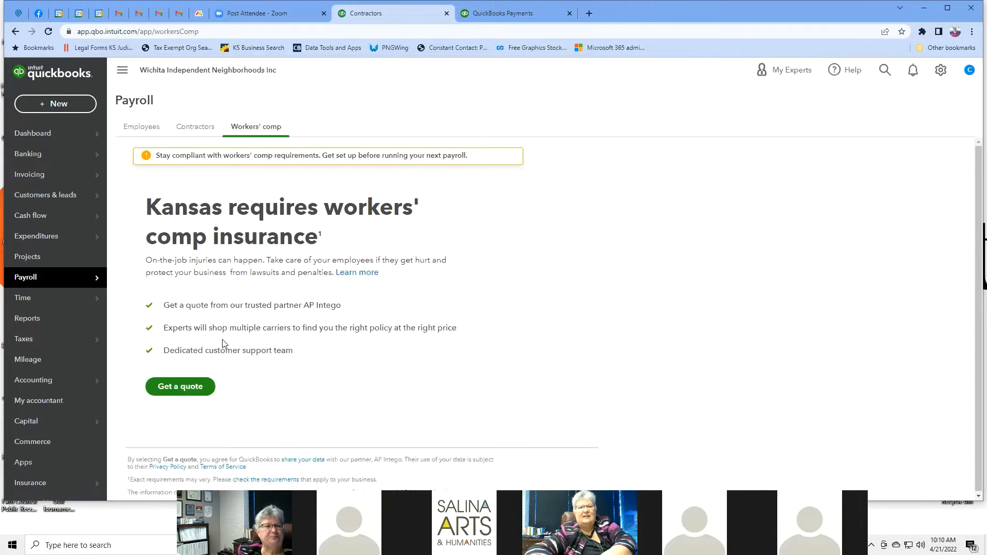
mouse_move(69, 299)
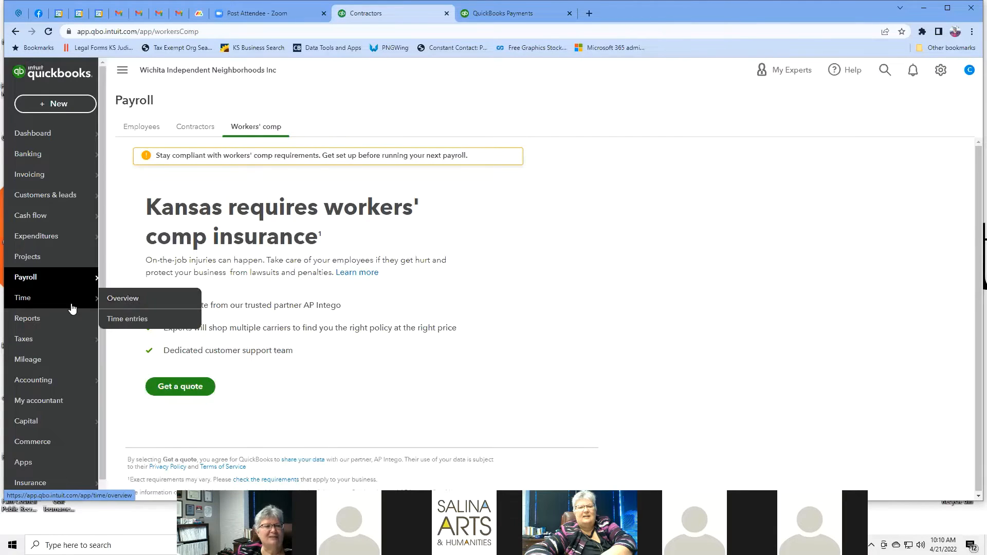
left_click(133, 299)
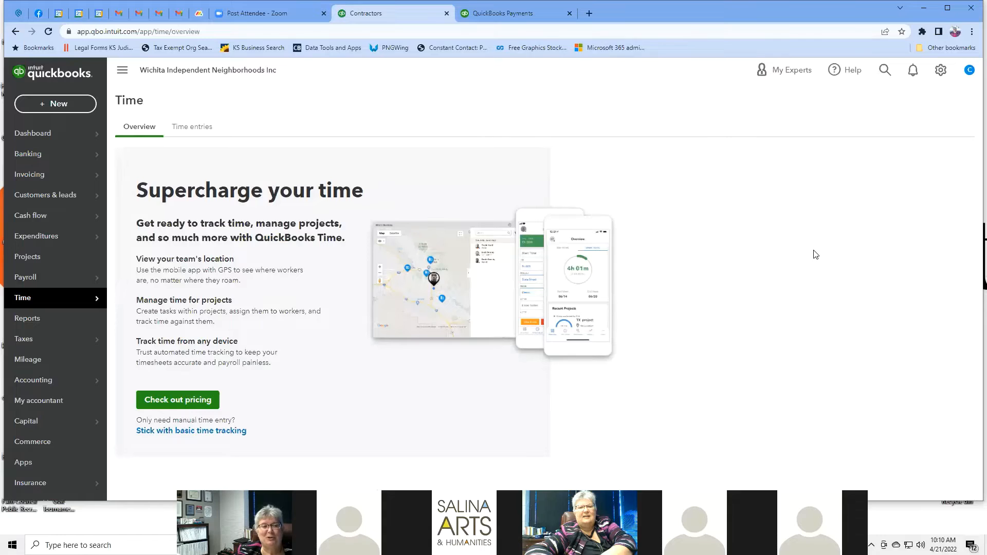
left_click(184, 406)
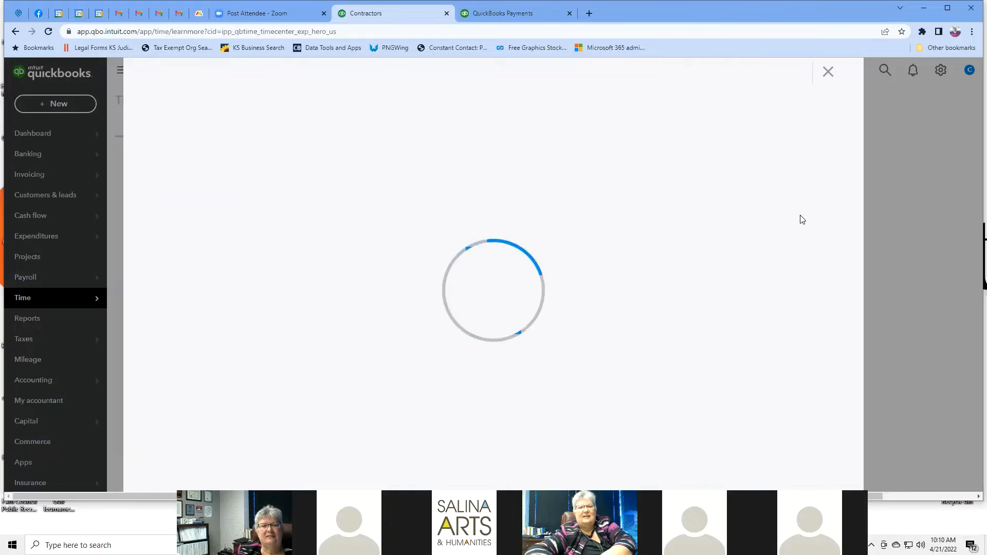
scroll(800, 216, "down", 2)
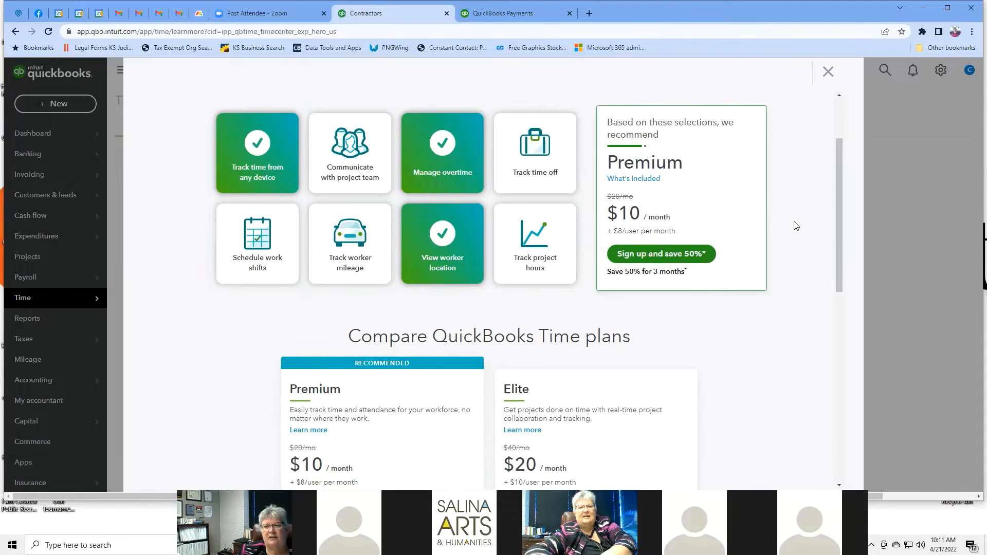
scroll(796, 226, "down", 3)
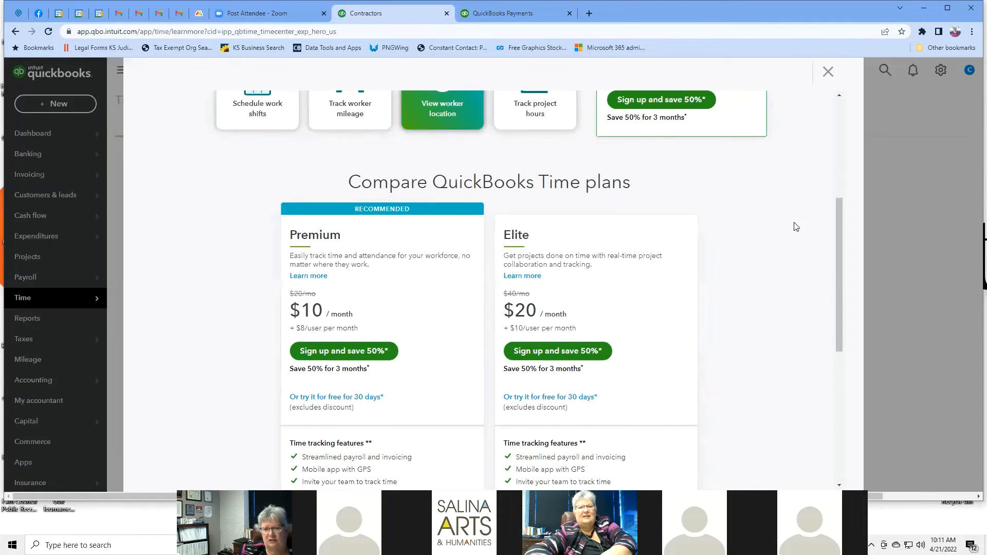
scroll(796, 226, "down", 3)
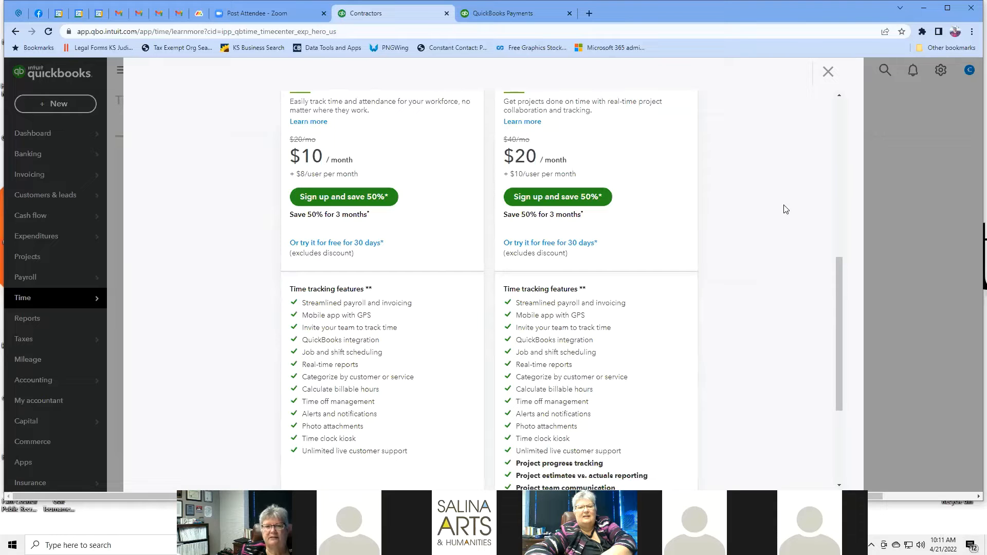
scroll(785, 209, "down", 3)
scroll(786, 210, "up", 7)
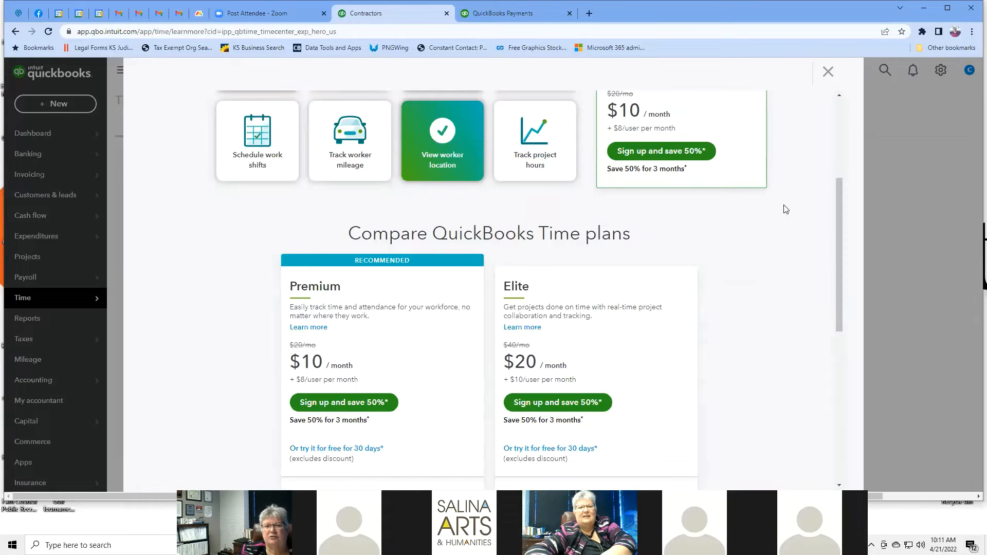
scroll(785, 209, "up", 4)
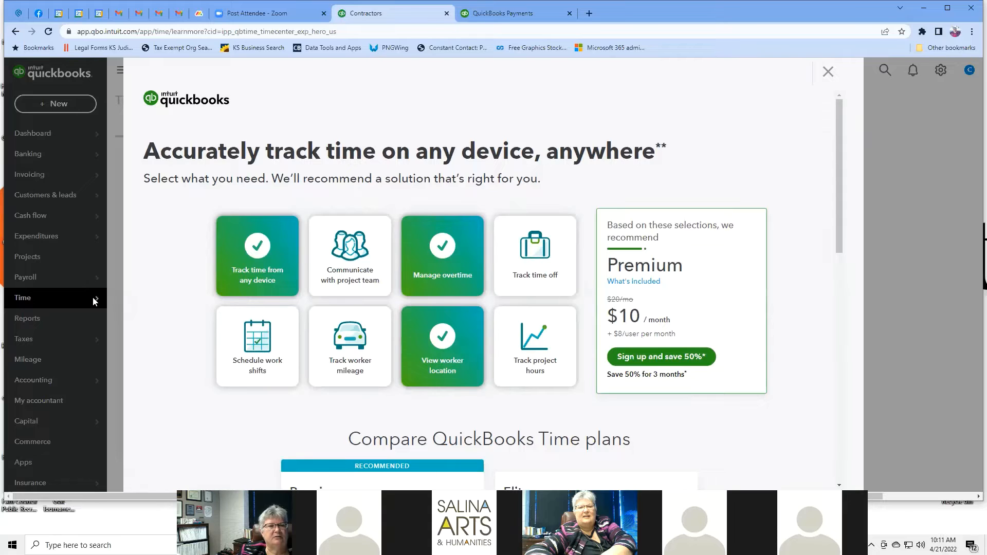
left_click(823, 75)
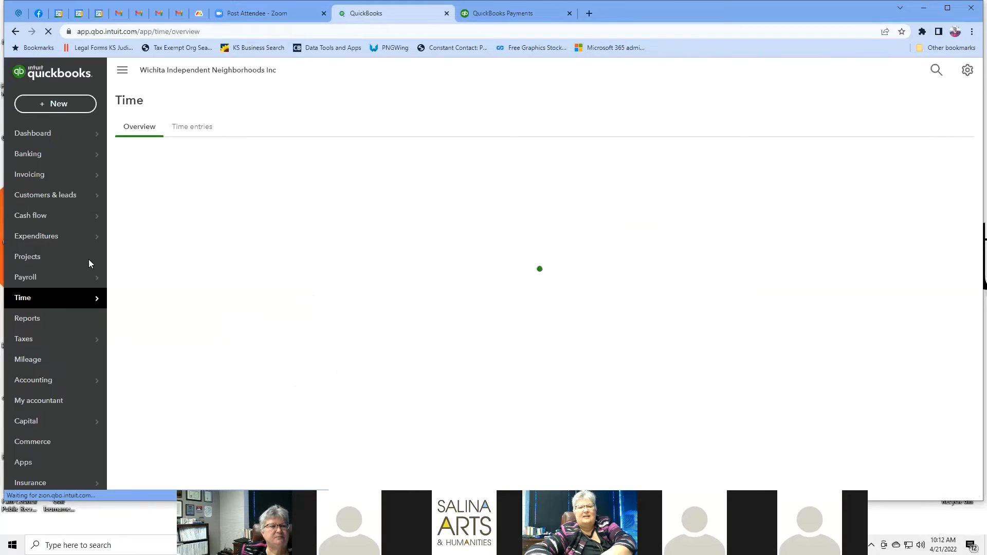
Step: Open the A/R Aging Summary as of April 21, 2022 ($25.00, all current), then return to Reports
left_click(64, 320)
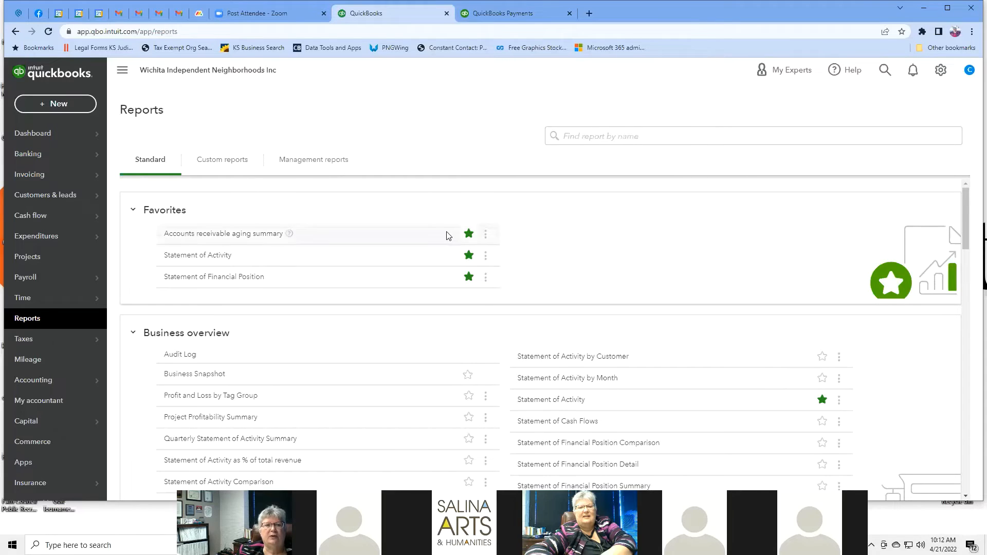
left_click(235, 235)
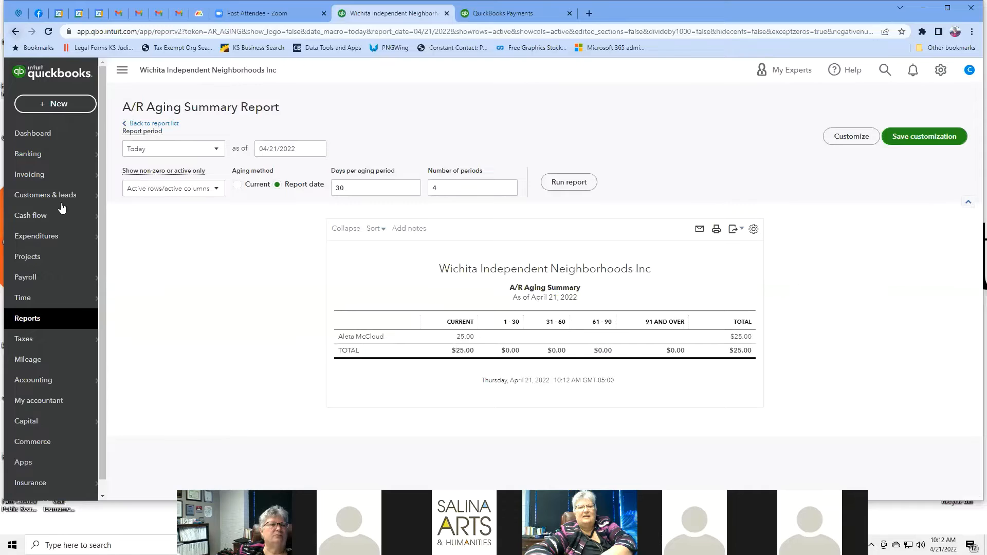
left_click(16, 32)
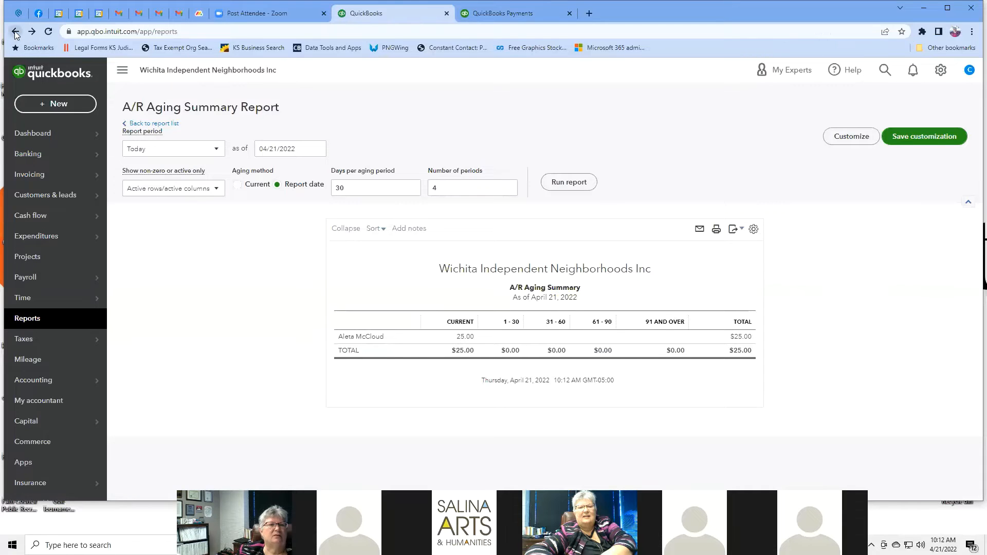
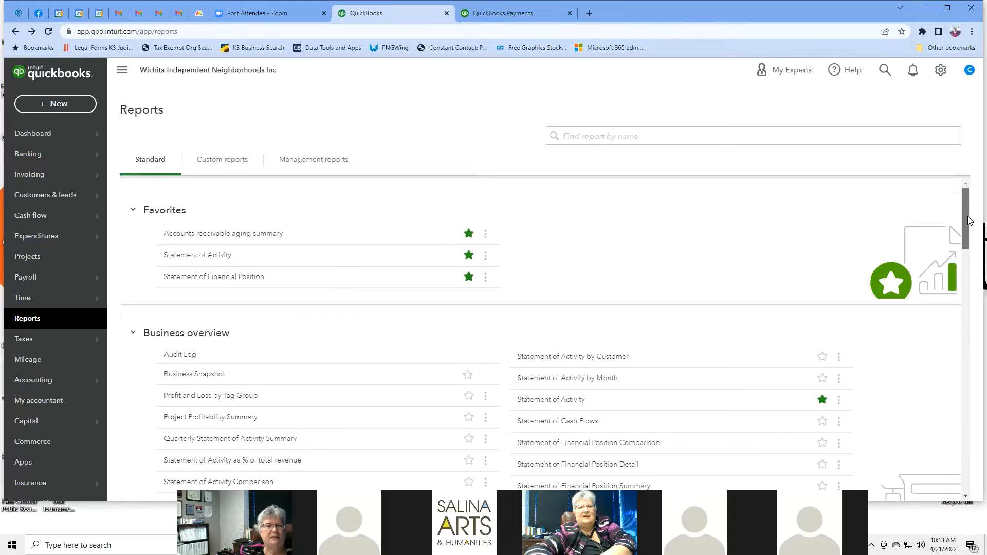
Step: Open the Pledge List report, then return to the full reports list
left_click_drag(969, 220, 970, 228)
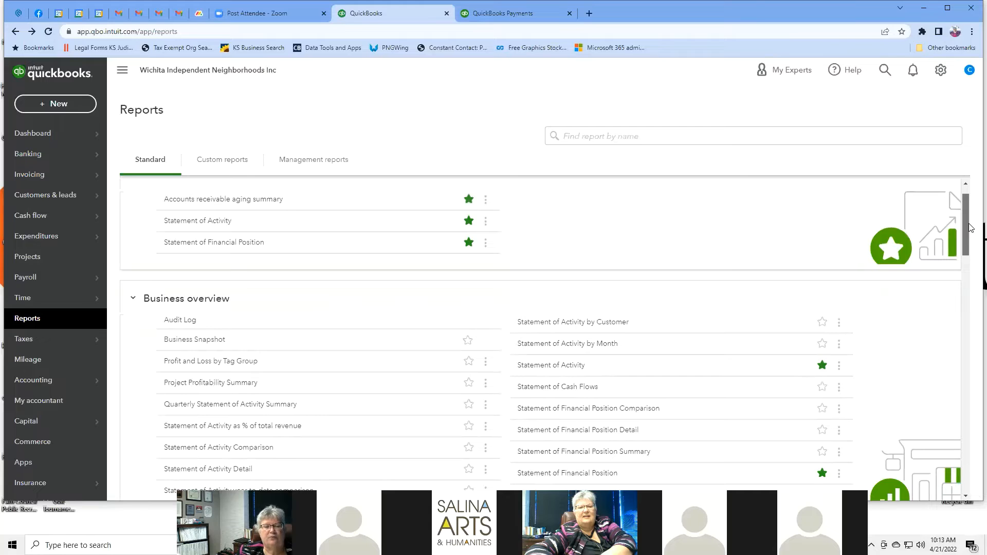
left_click_drag(971, 228, 970, 235)
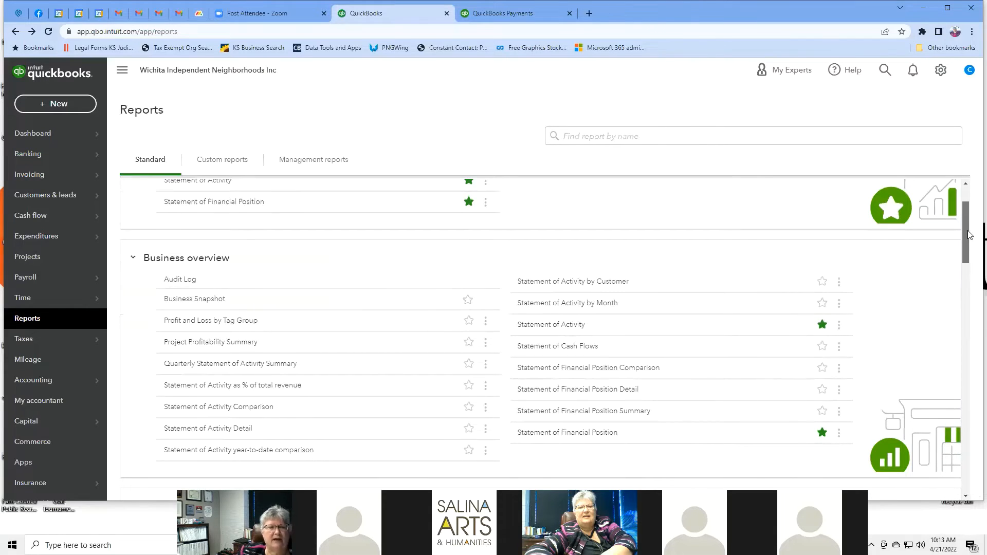
mouse_move(969, 235)
left_mouse_down()
mouse_move(969, 220)
mouse_move(966, 245)
left_mouse_up()
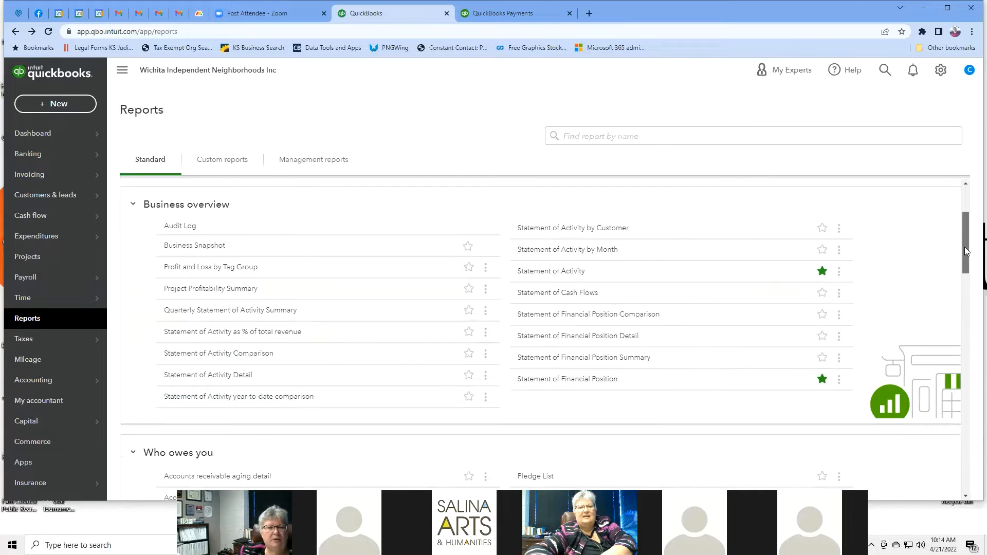
left_click_drag(965, 252, 972, 302)
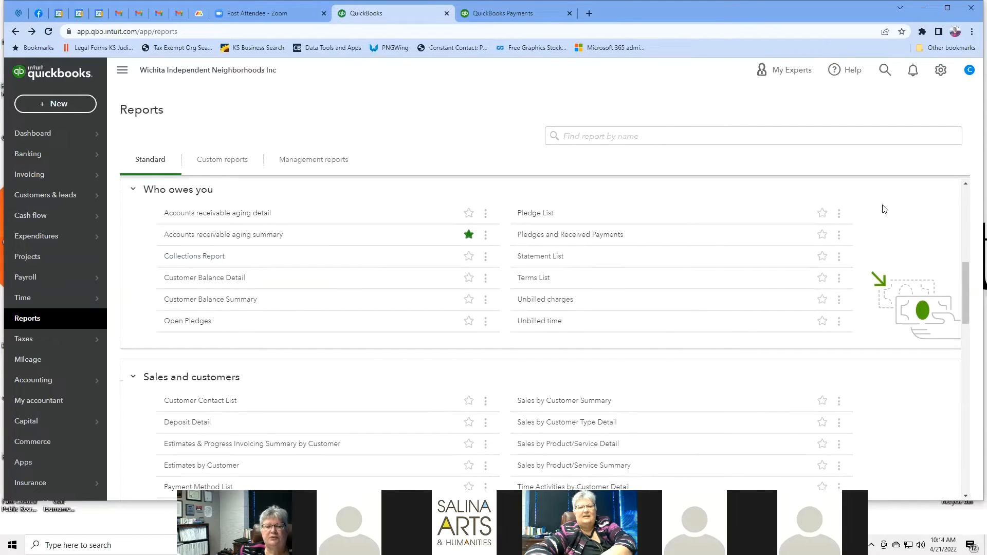
left_click(538, 214)
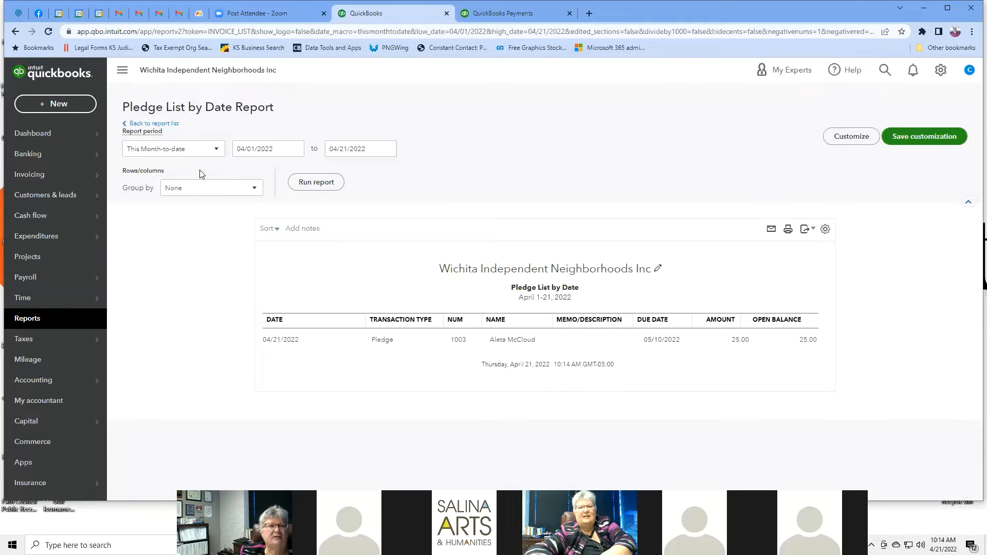
left_click(159, 124)
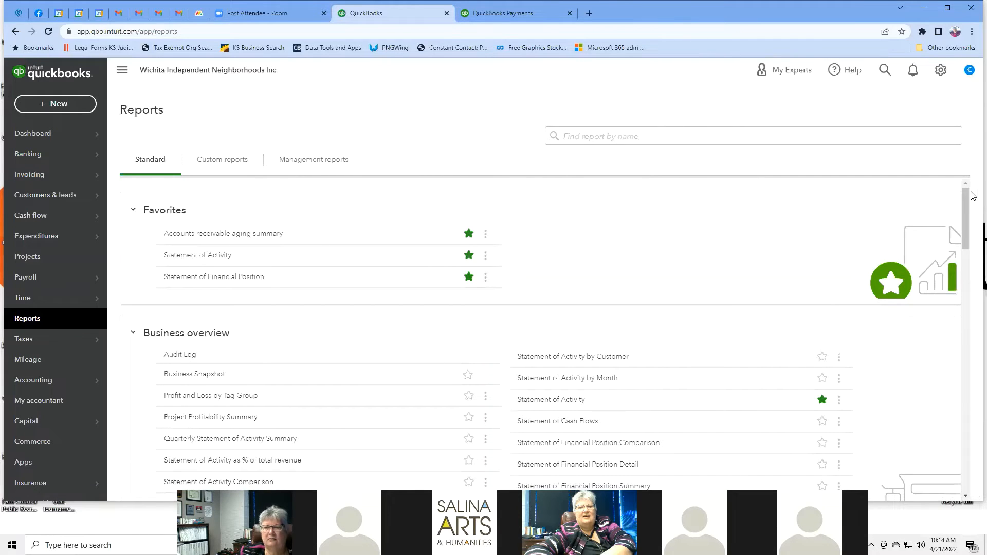
Step: Find and open the Unpaid Bills report, then go back to the reports list
scroll(776, 278, "down", 3)
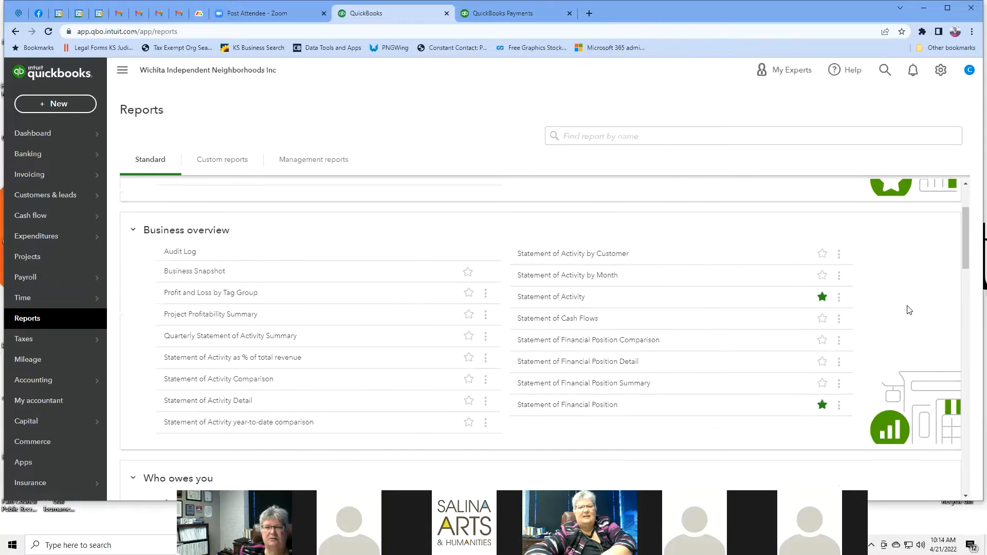
scroll(908, 309, "down", 2)
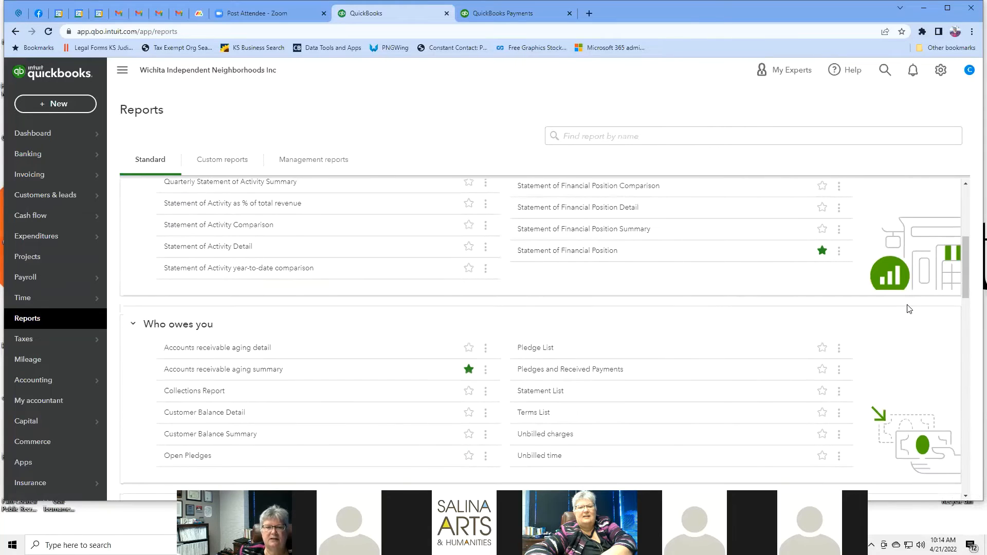
scroll(908, 309, "down", 1)
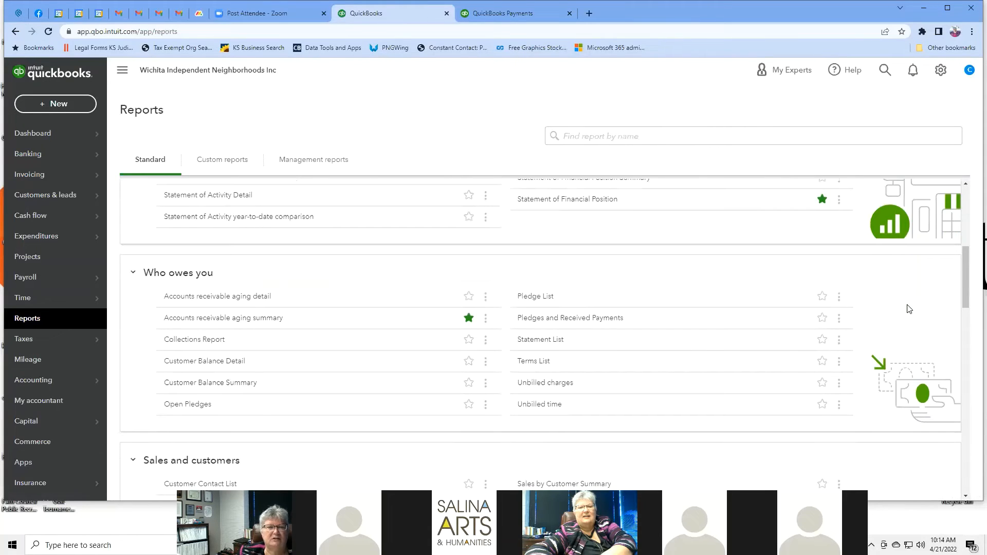
scroll(908, 309, "up", 4)
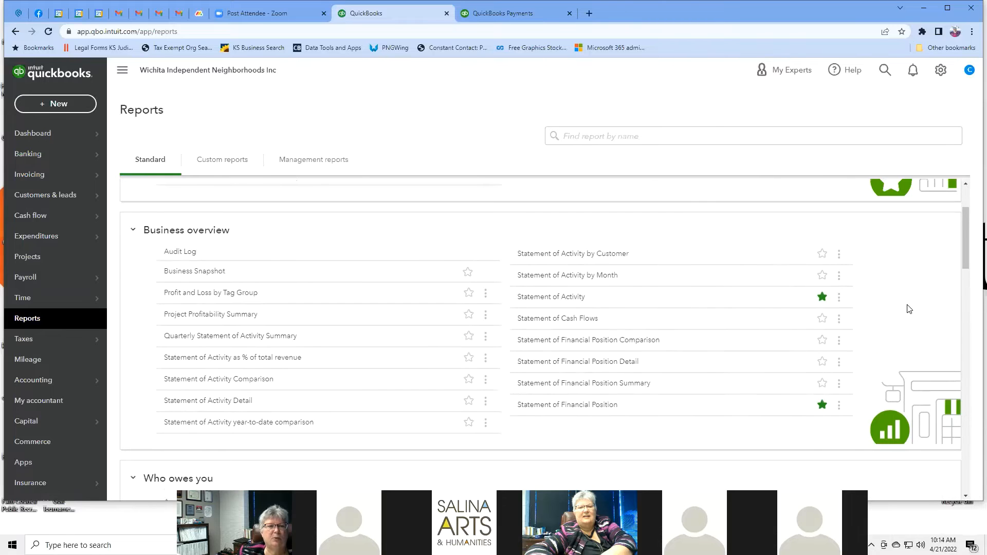
scroll(908, 309, "down", 2)
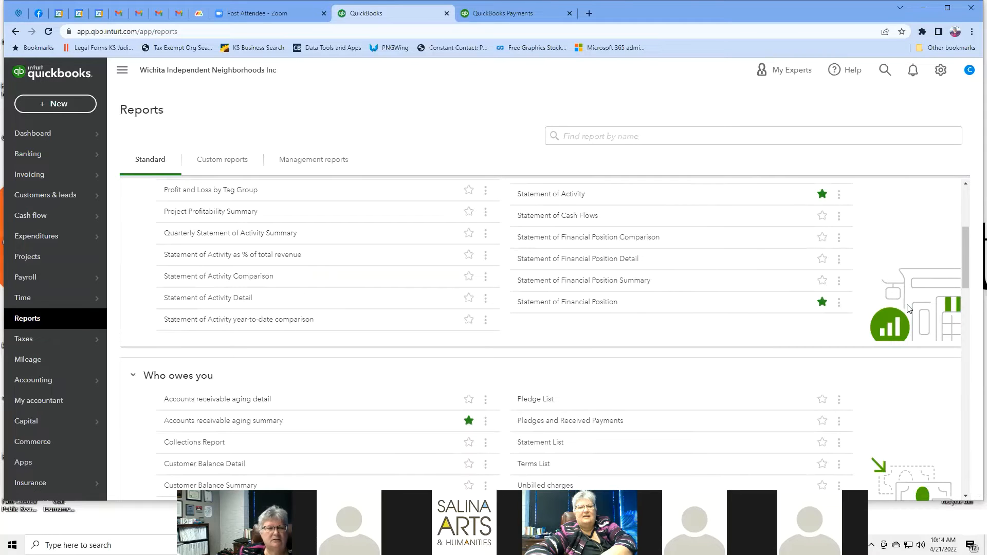
scroll(907, 309, "down", 1)
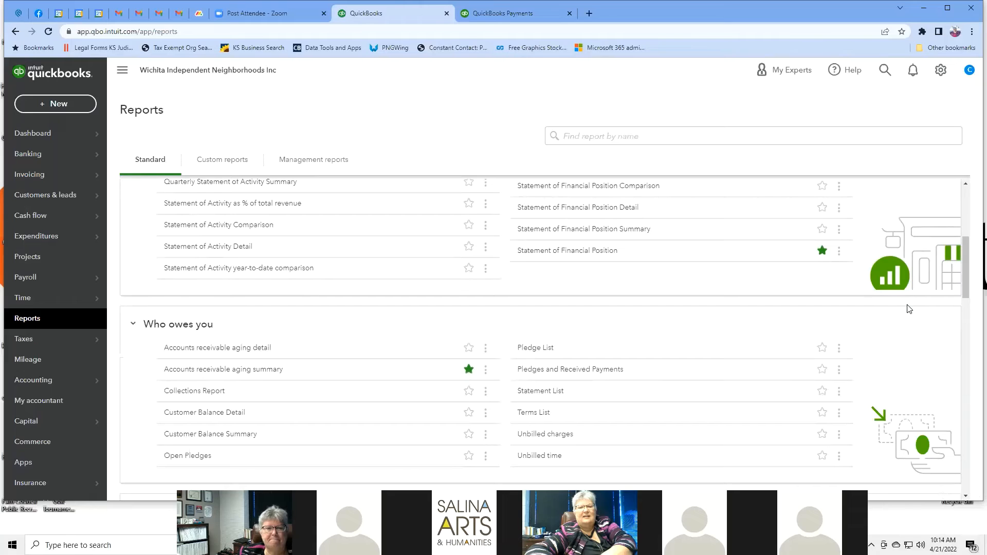
scroll(907, 308, "down", 2)
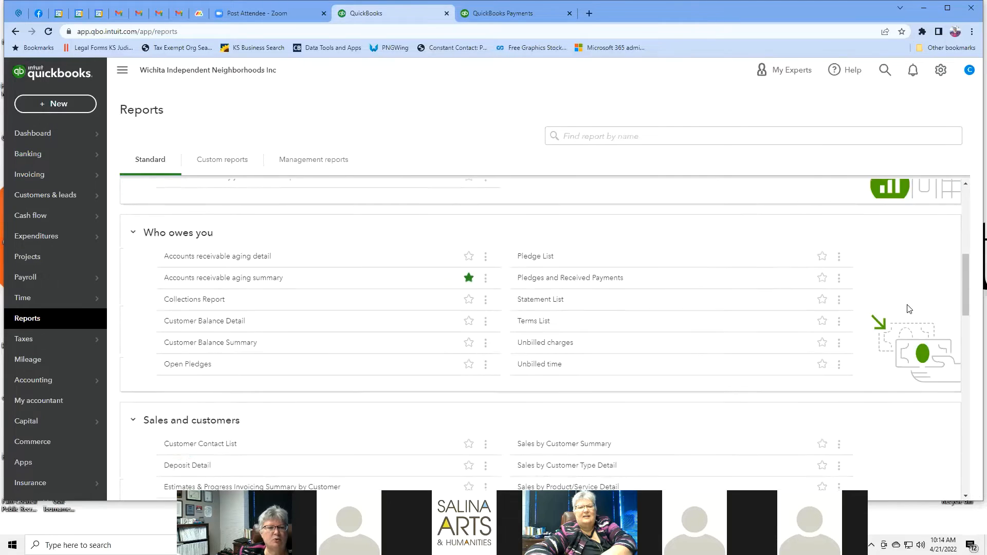
scroll(907, 308, "down", 3)
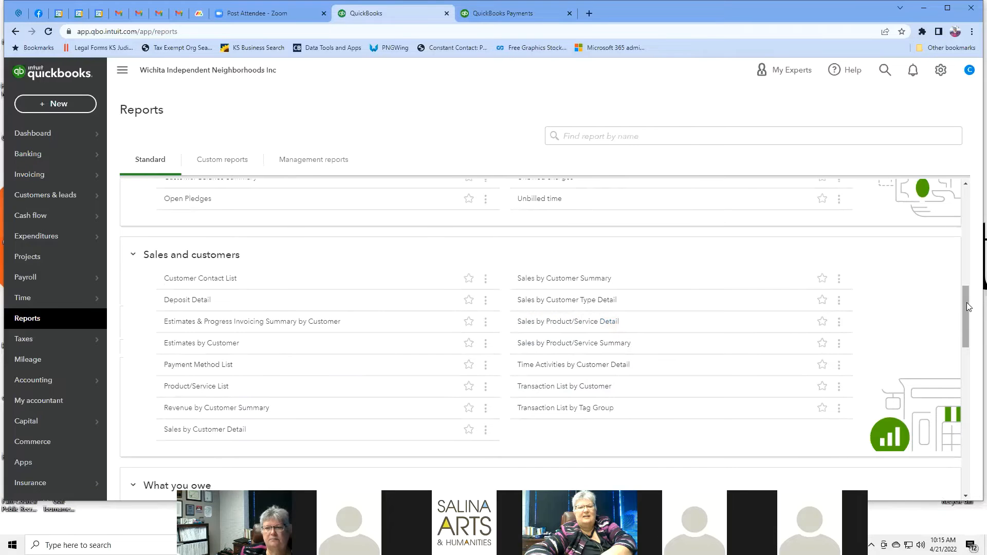
left_click_drag(969, 311, 973, 333)
scroll(973, 334, "down", 1)
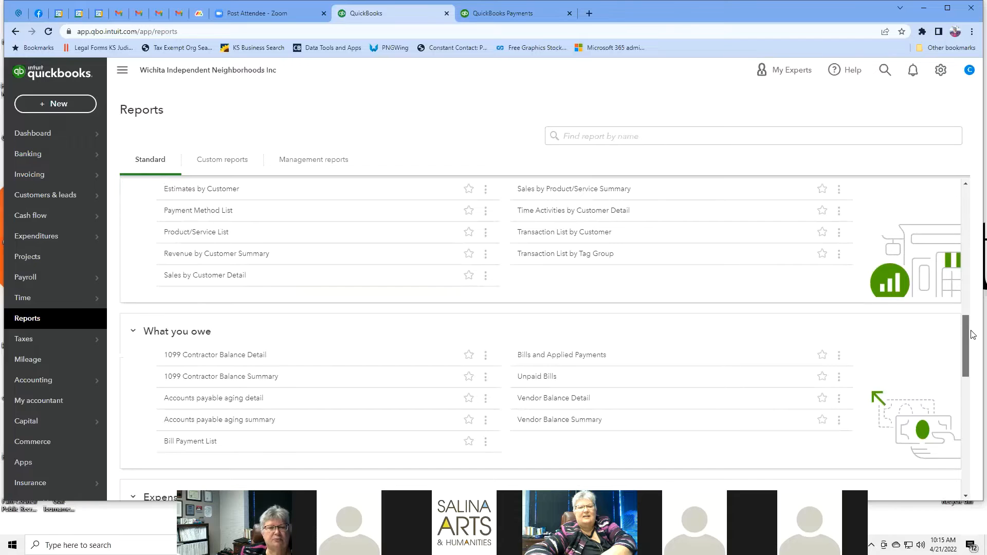
left_click_drag(973, 334, 973, 358)
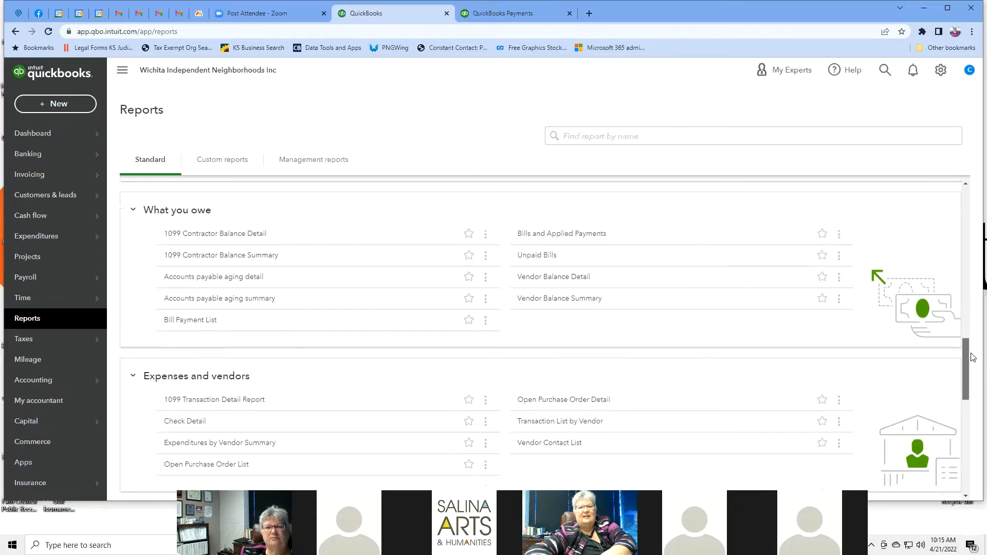
left_click(544, 255)
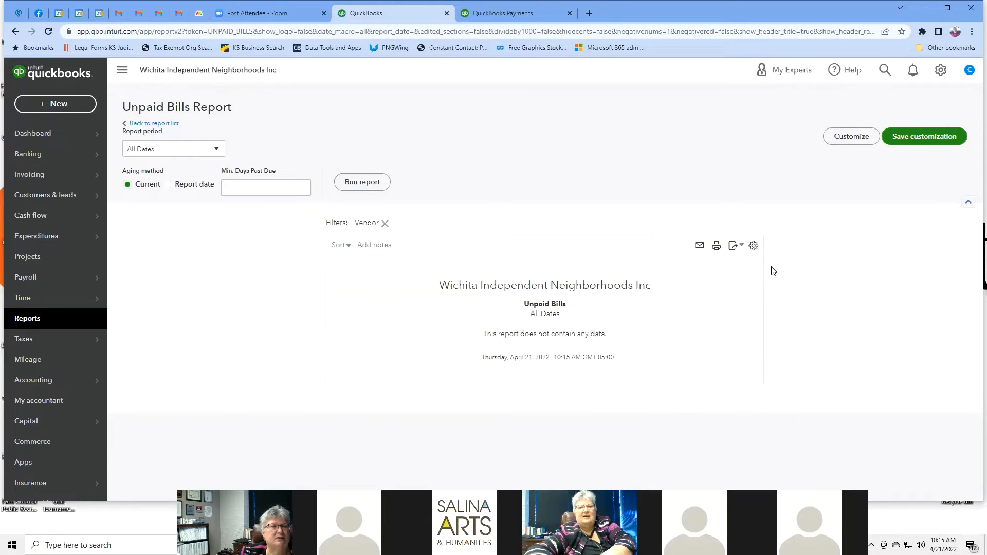
left_click(15, 32)
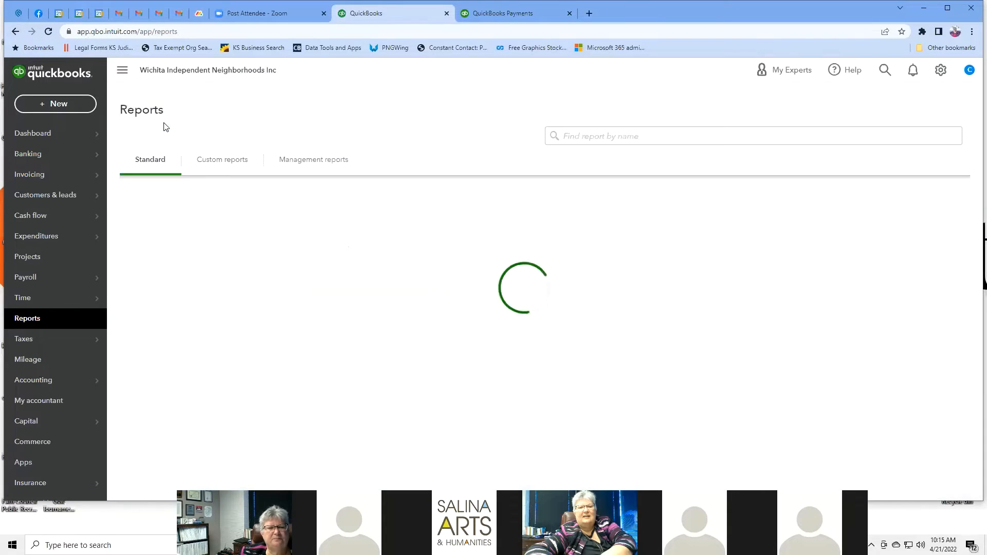
Step: Look over the reports list and open the Vendor Contact List report, then return
scroll(948, 348, "down", 4)
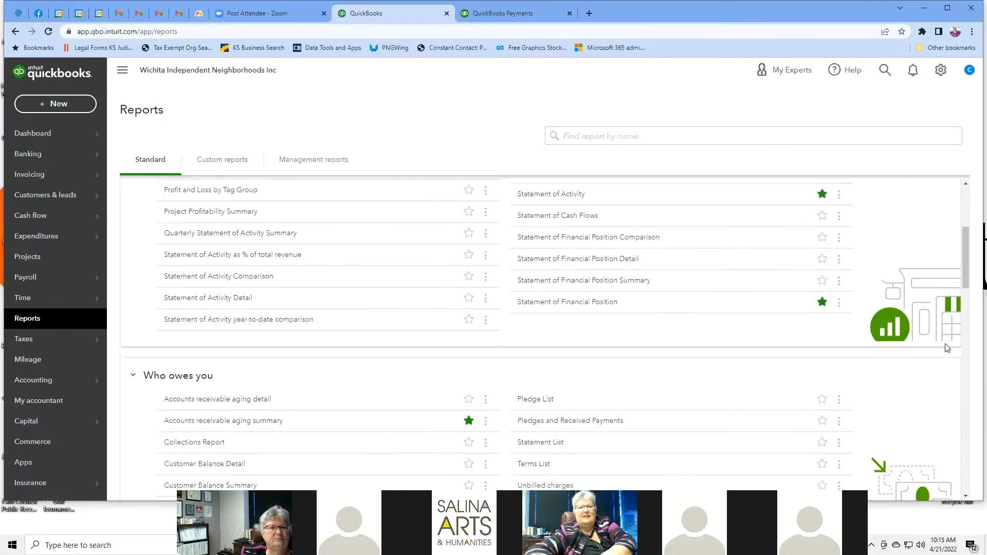
scroll(947, 348, "down", 3)
scroll(947, 348, "down", 2)
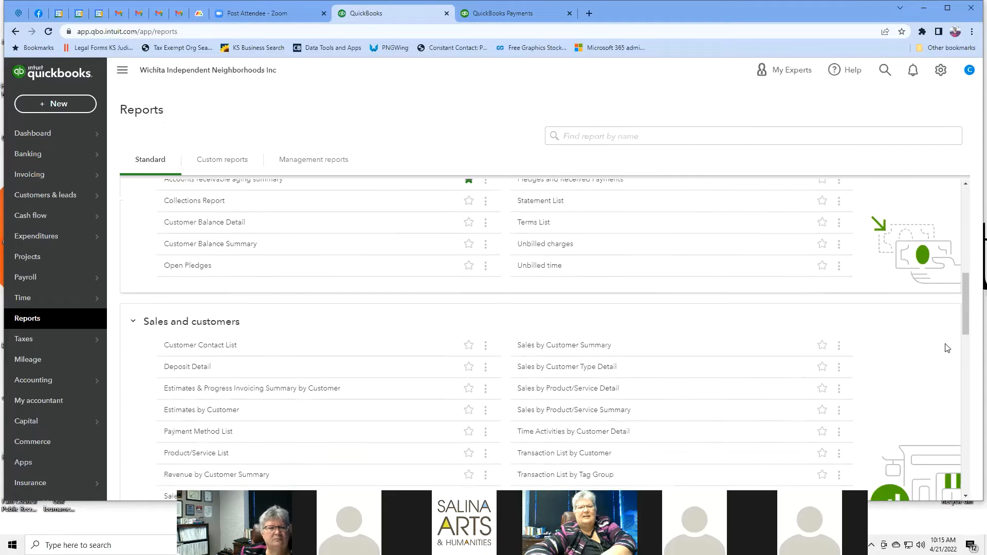
scroll(948, 347, "down", 2)
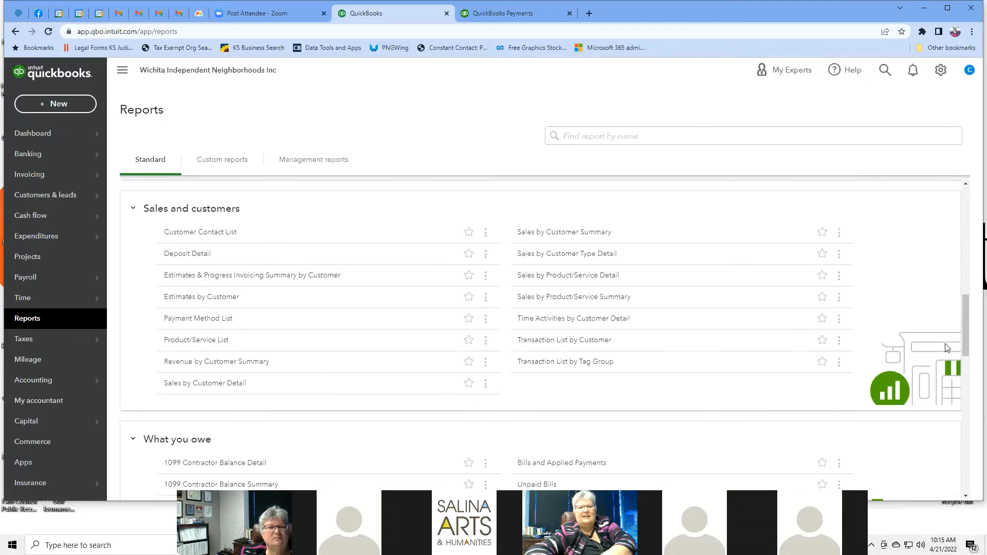
scroll(948, 347, "up", 4)
scroll(947, 348, "down", 4)
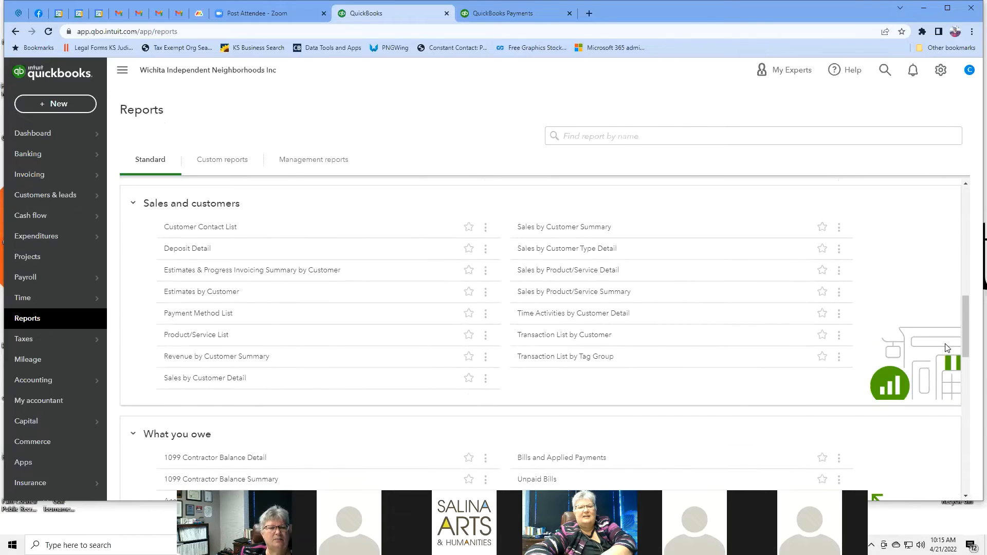
scroll(948, 348, "down", 4)
scroll(947, 348, "down", 2)
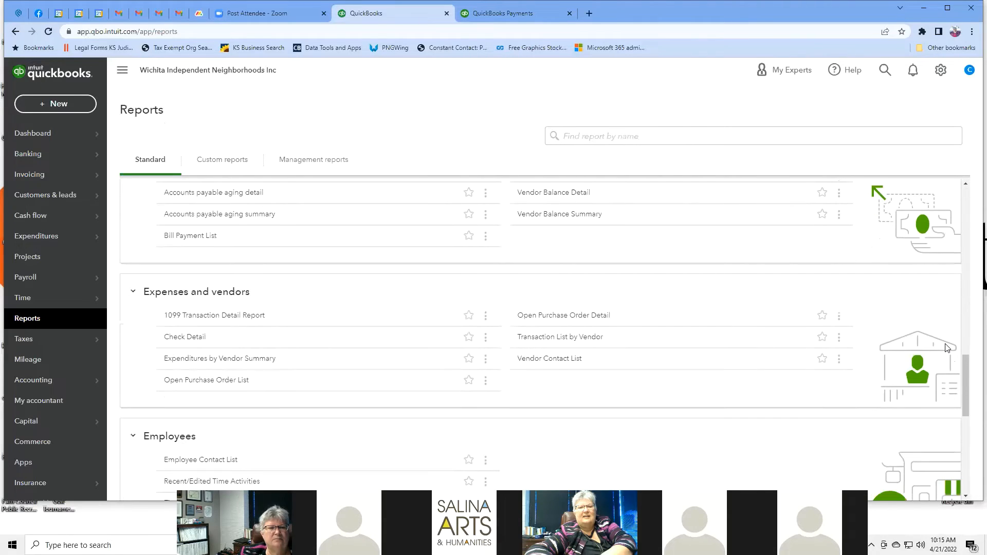
scroll(947, 347, "down", 2)
scroll(947, 347, "up", 1)
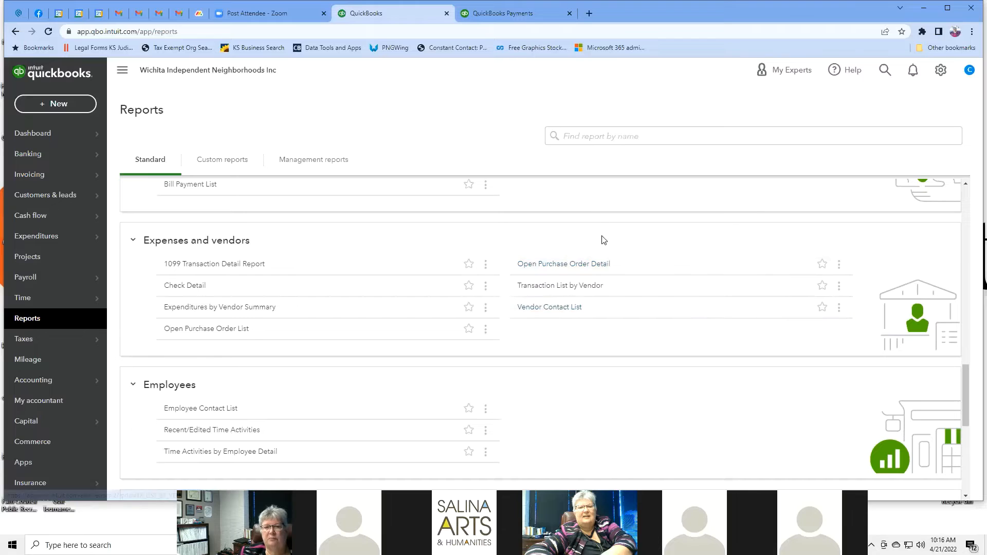
left_click(537, 308)
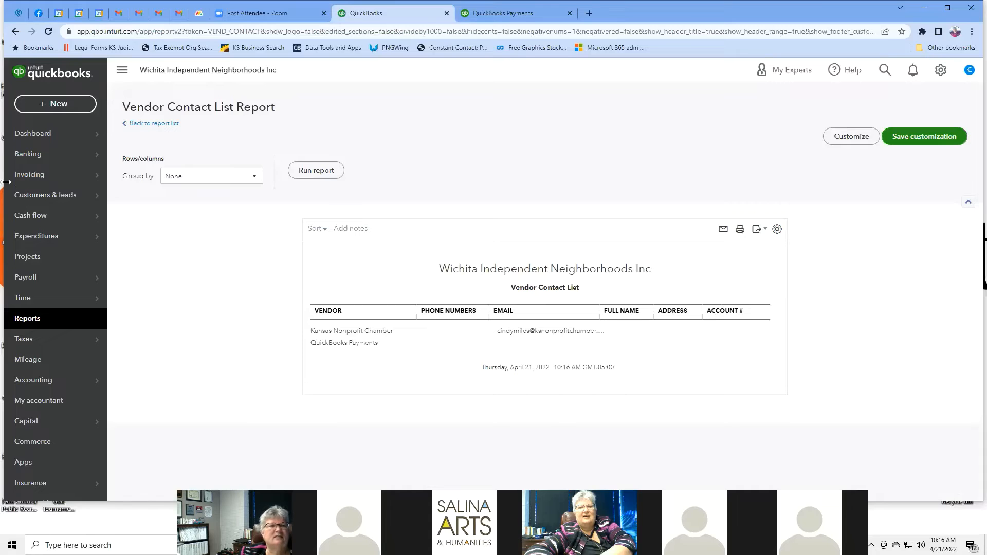
left_click(16, 32)
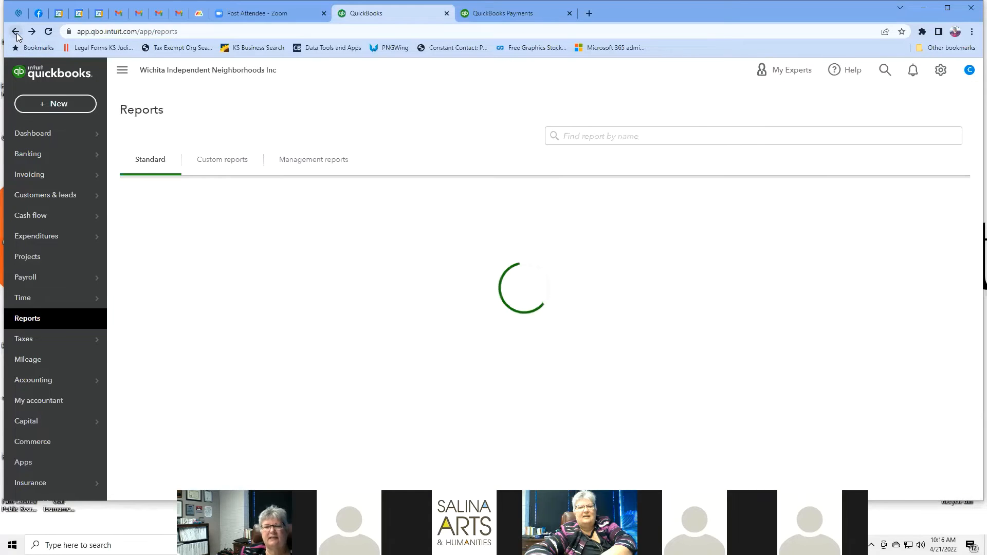
Step: Star and then unstar Business Snapshot, and show the Custom reports list
scroll(701, 297, "down", 20)
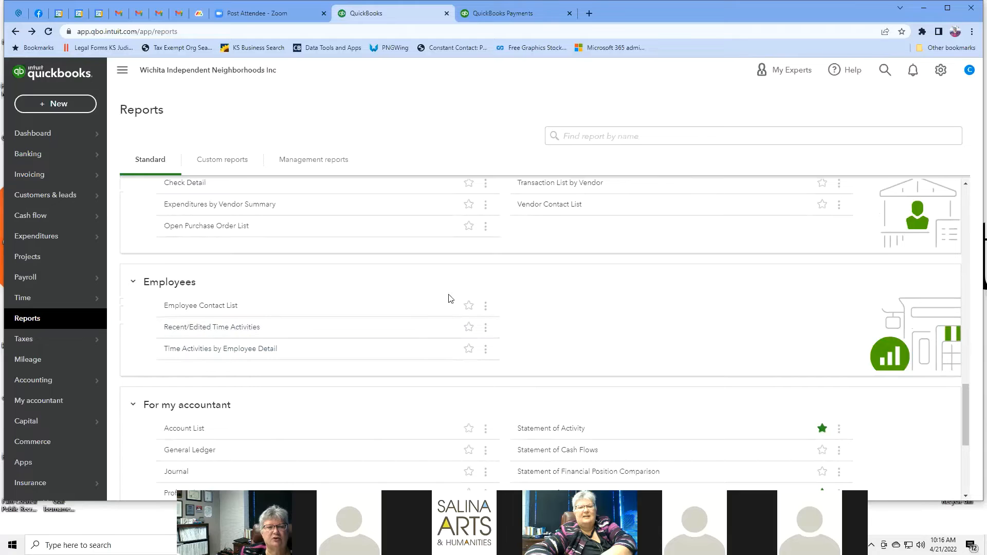
scroll(699, 301, "down", 3)
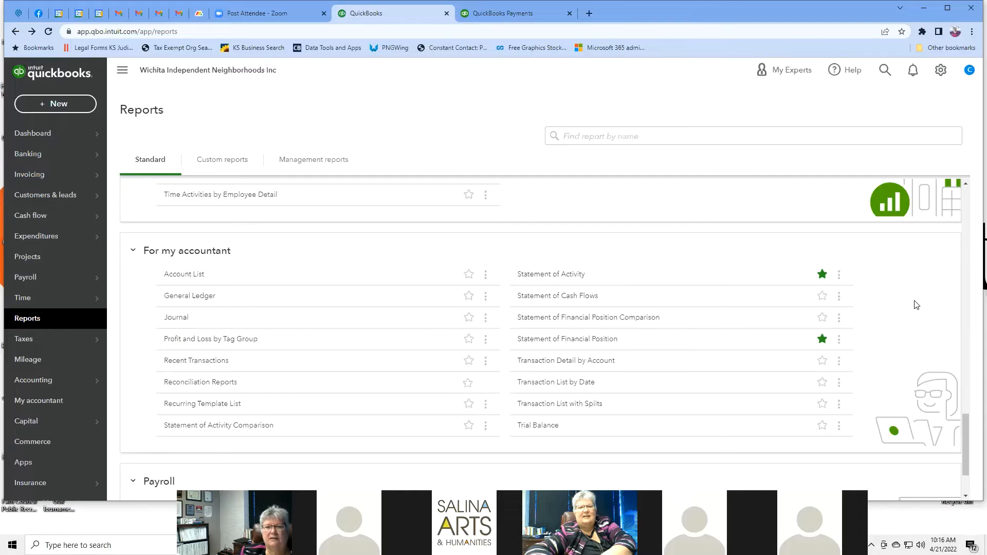
scroll(916, 305, "down", 1)
scroll(917, 305, "up", 1)
scroll(916, 305, "down", 2)
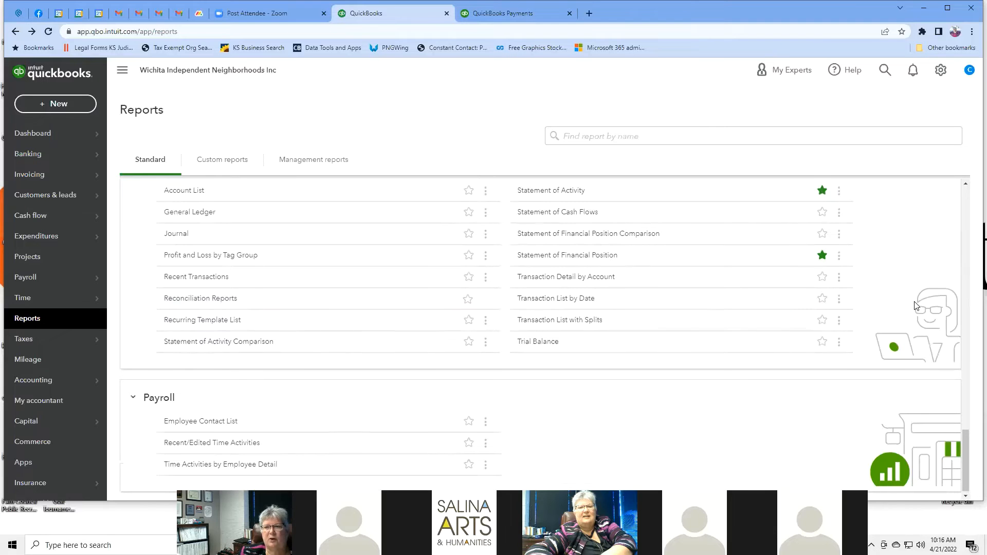
scroll(917, 305, "up", 3)
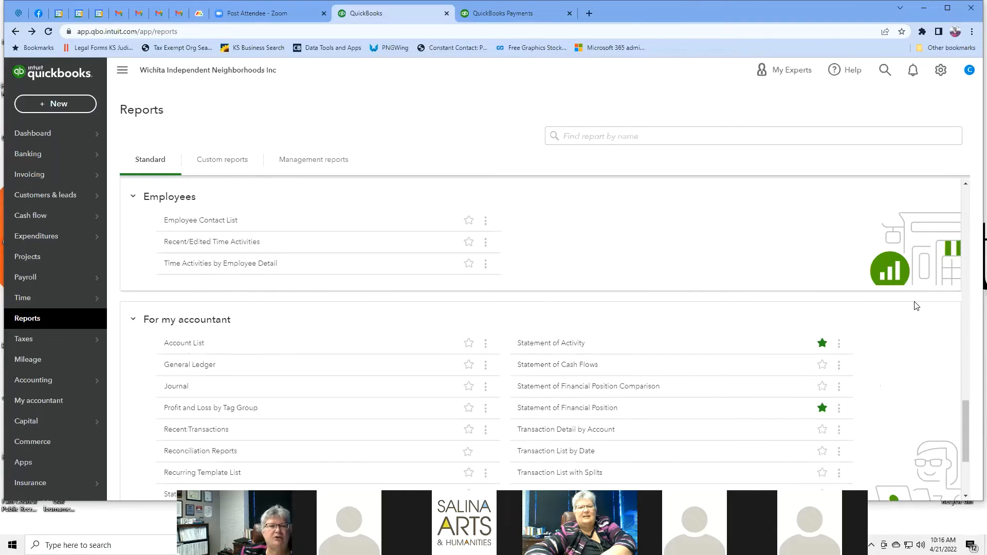
scroll(916, 306, "down", 6)
scroll(916, 306, "up", 6)
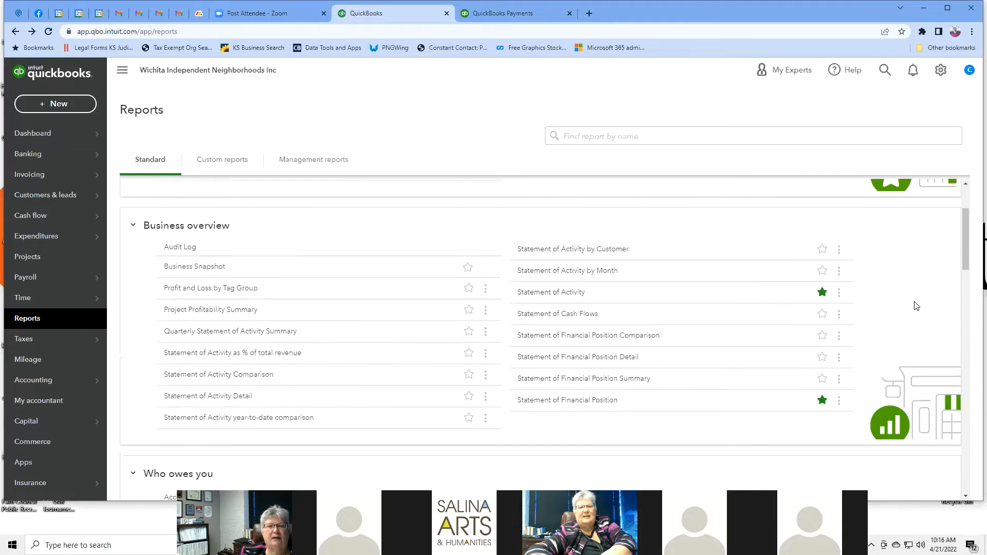
left_click(467, 375)
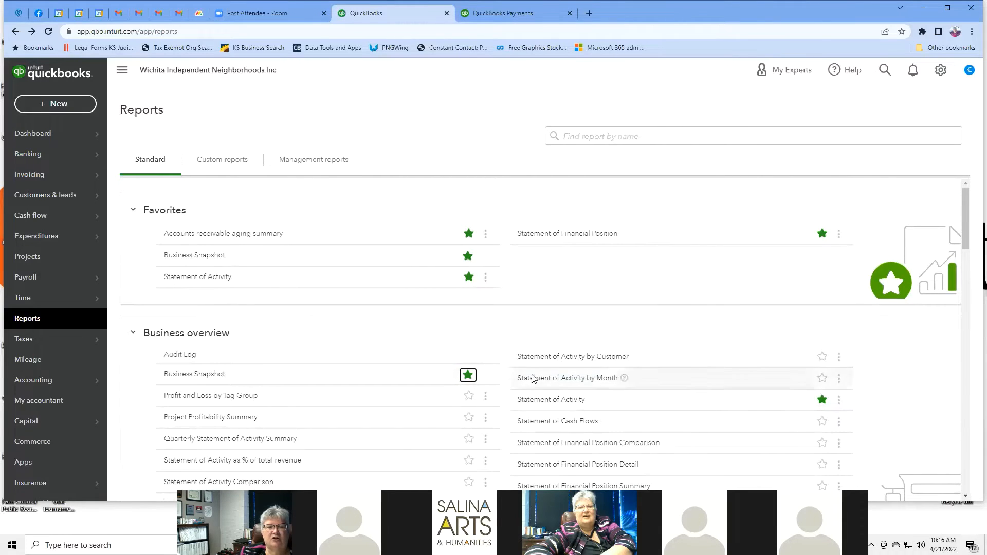
left_click(467, 376)
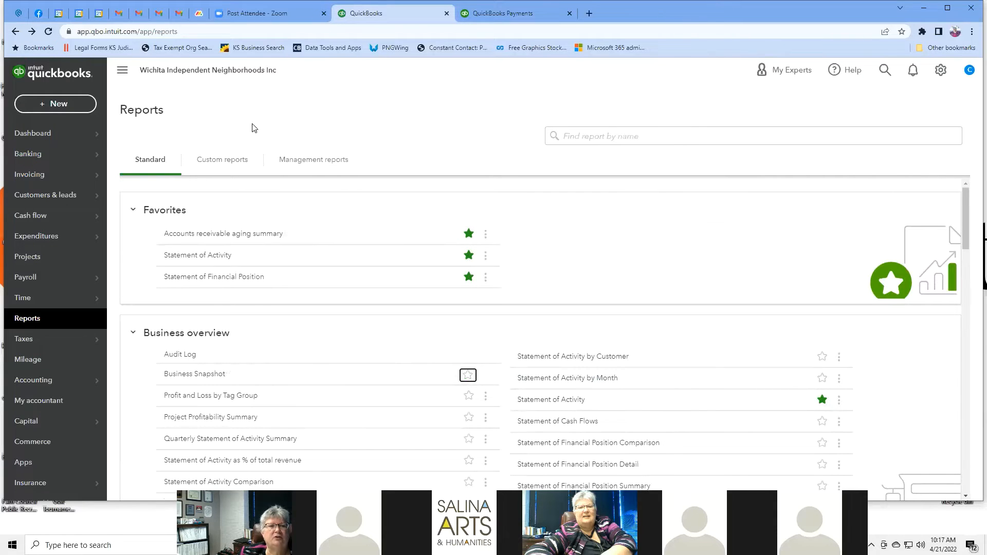
left_click(223, 161)
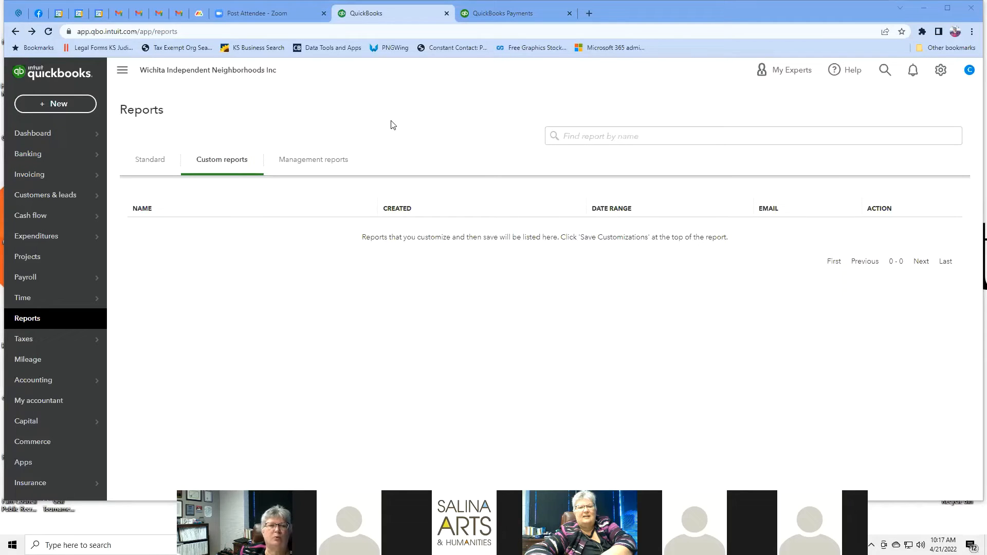
Step: Show the Management reports and preview the Company Overview report
left_click(307, 164)
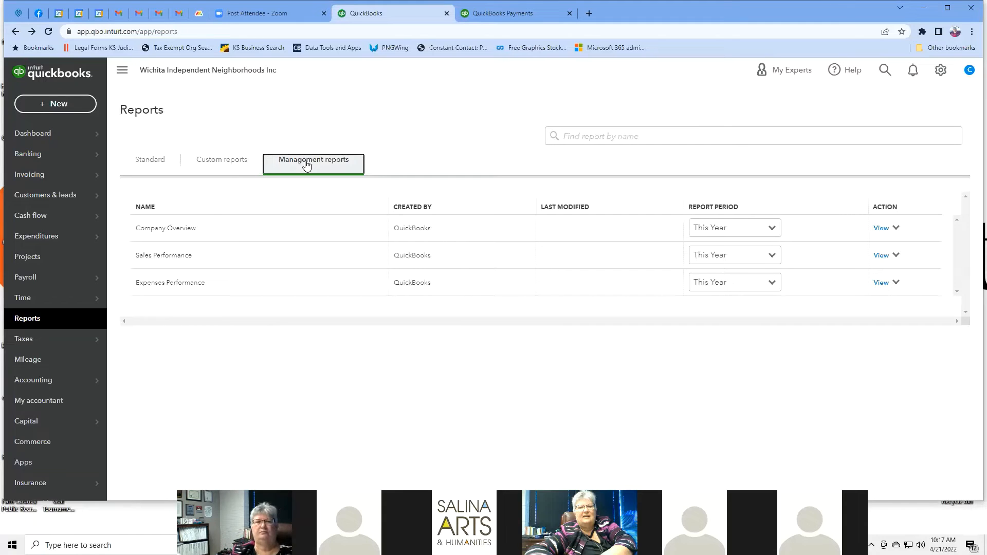
left_click(174, 232)
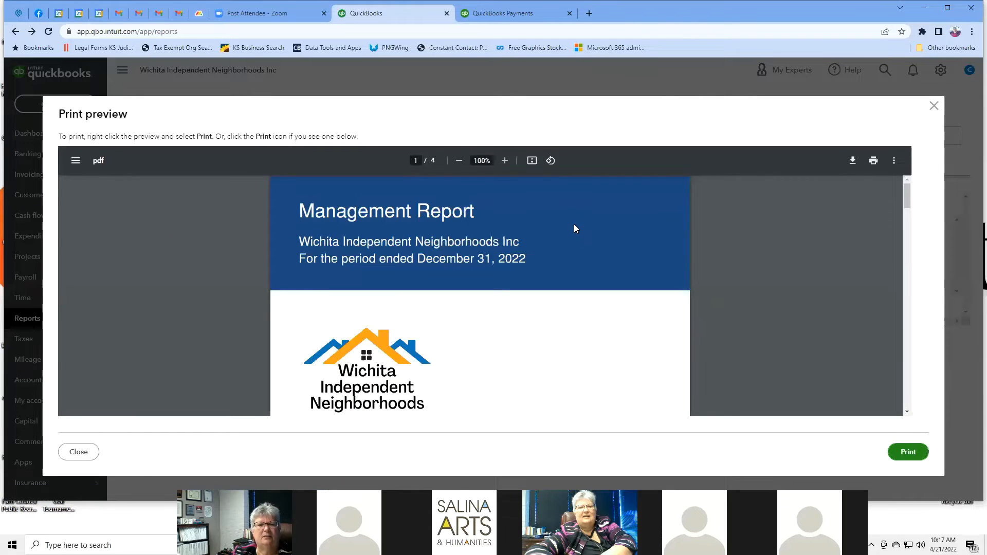
scroll(575, 230, "down", 4)
scroll(574, 224, "down", 10)
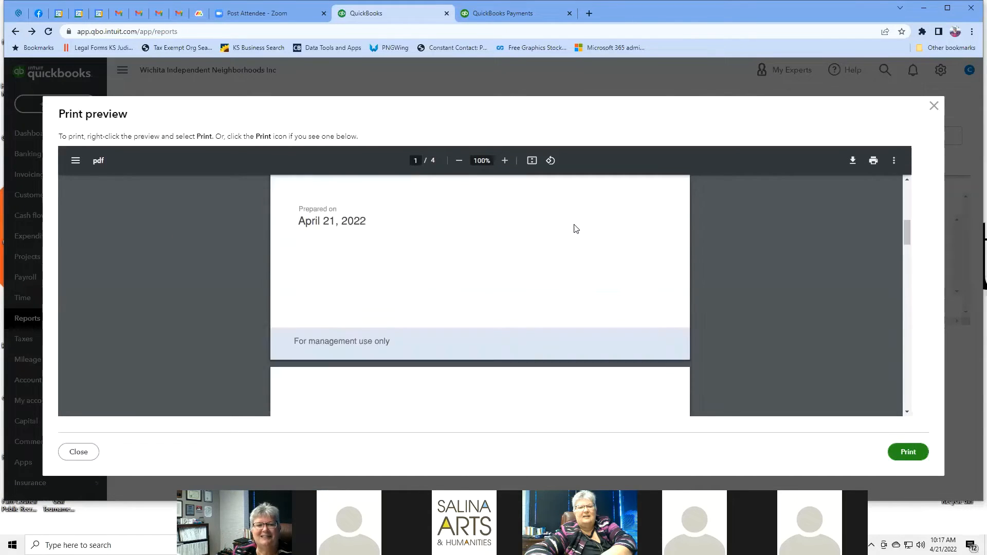
scroll(576, 228, "down", 6)
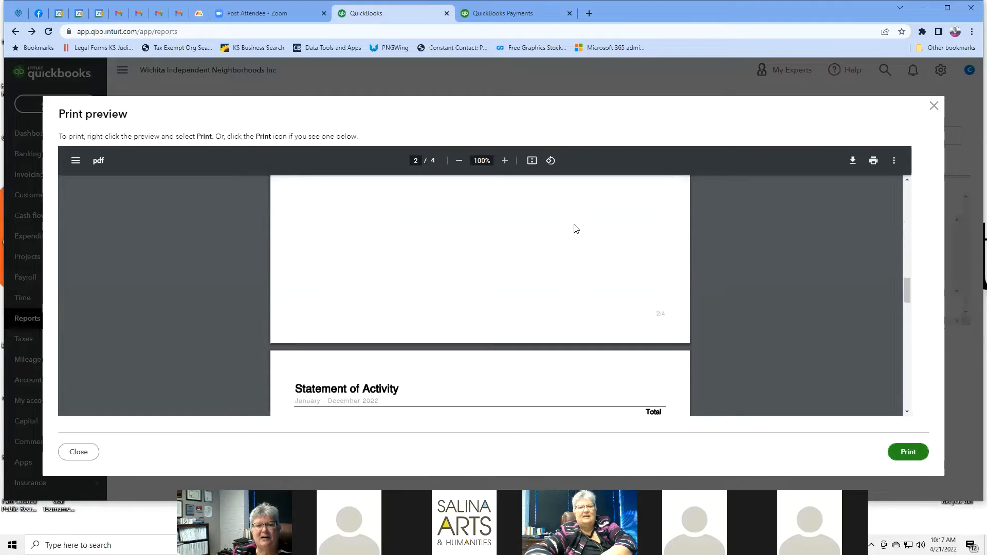
scroll(575, 229, "down", 10)
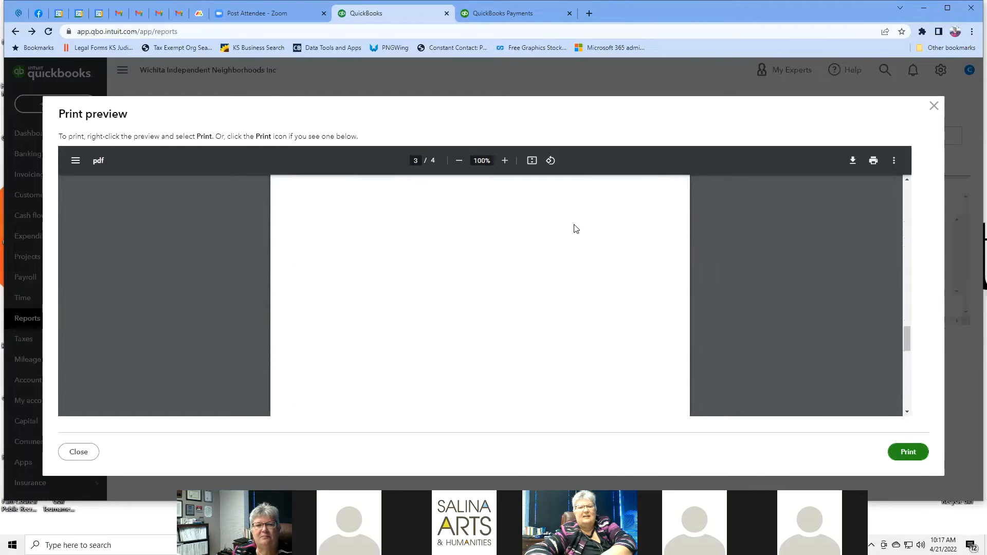
scroll(576, 229, "down", 5)
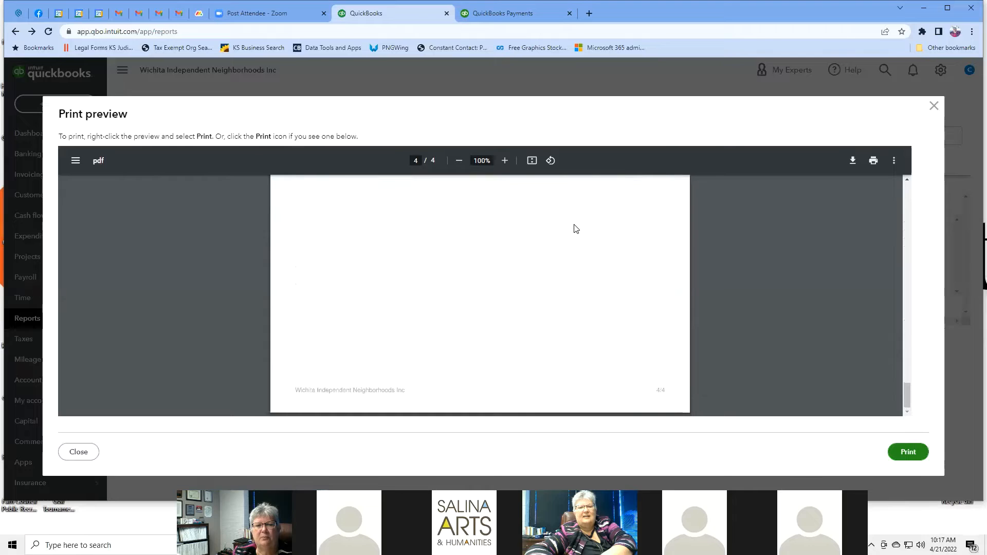
scroll(575, 229, "up", 20)
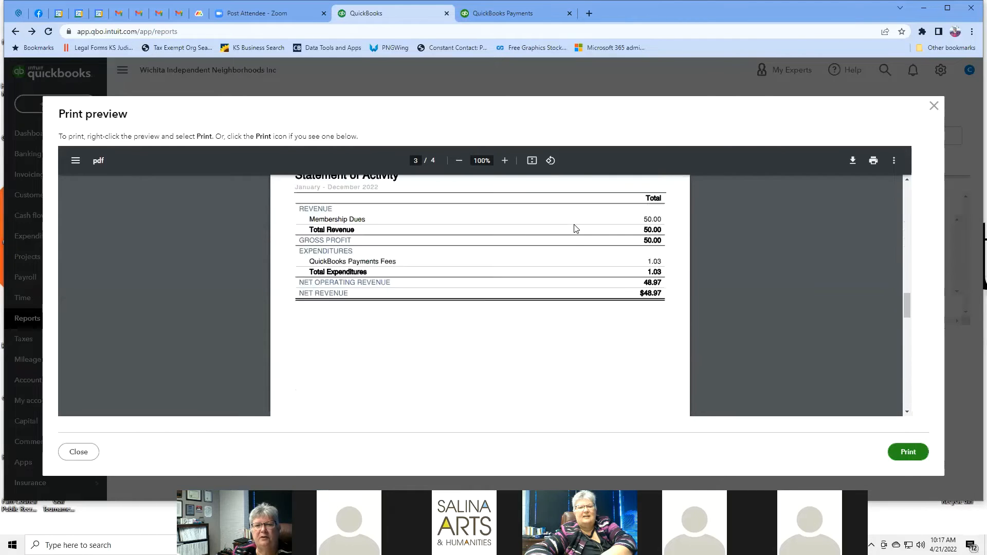
scroll(575, 229, "up", 10)
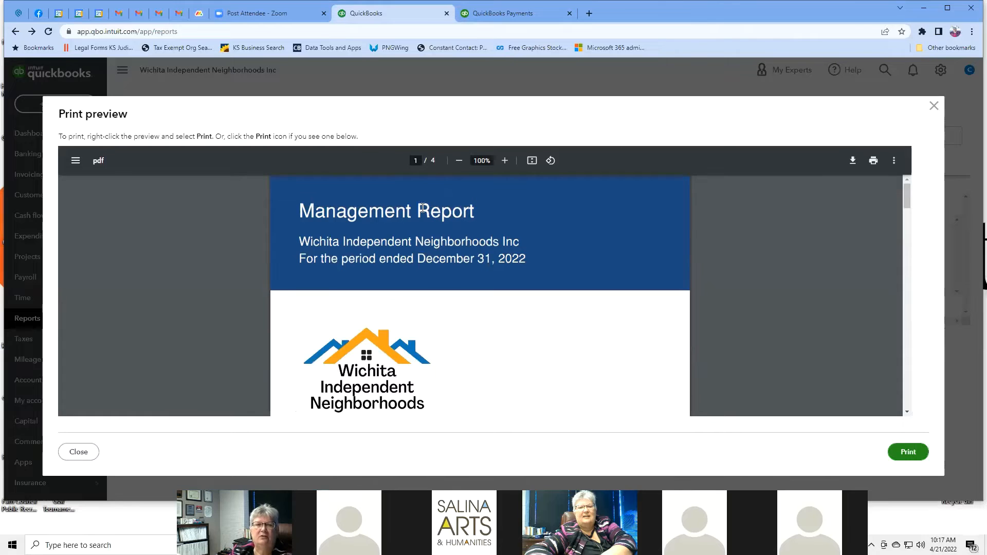
left_click(934, 109)
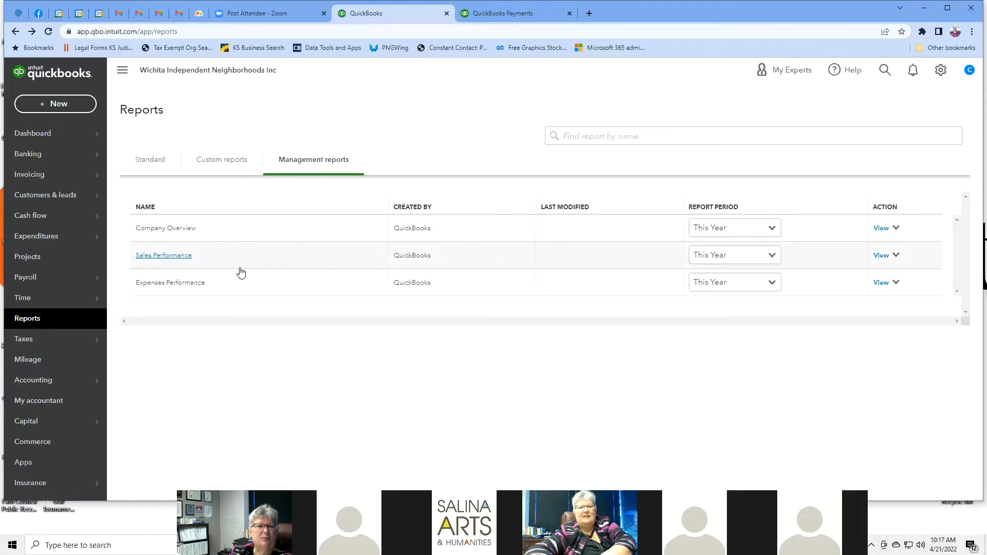
Step: Preview the Sales Performance management report, then return to the Standard reports tab
left_click(179, 257)
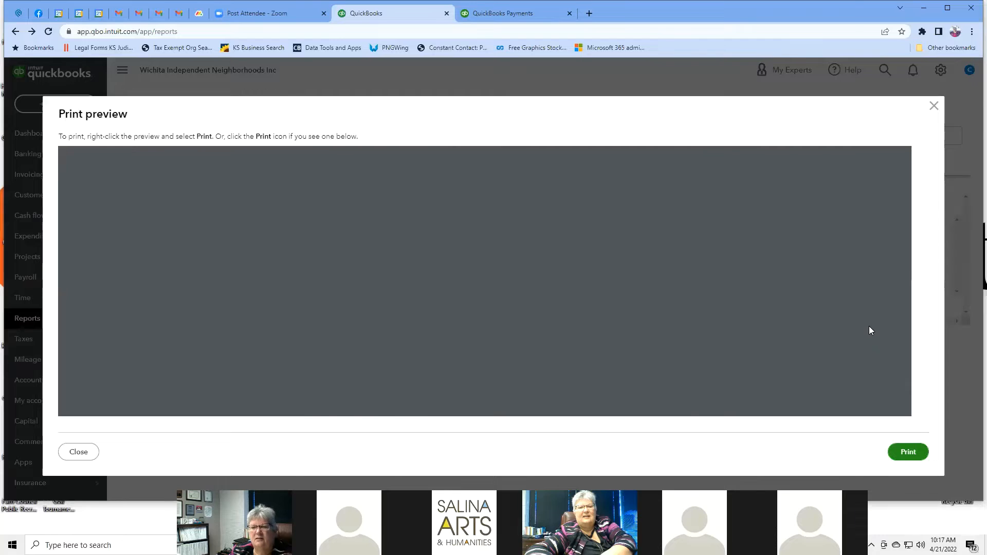
scroll(768, 244, "down", 20)
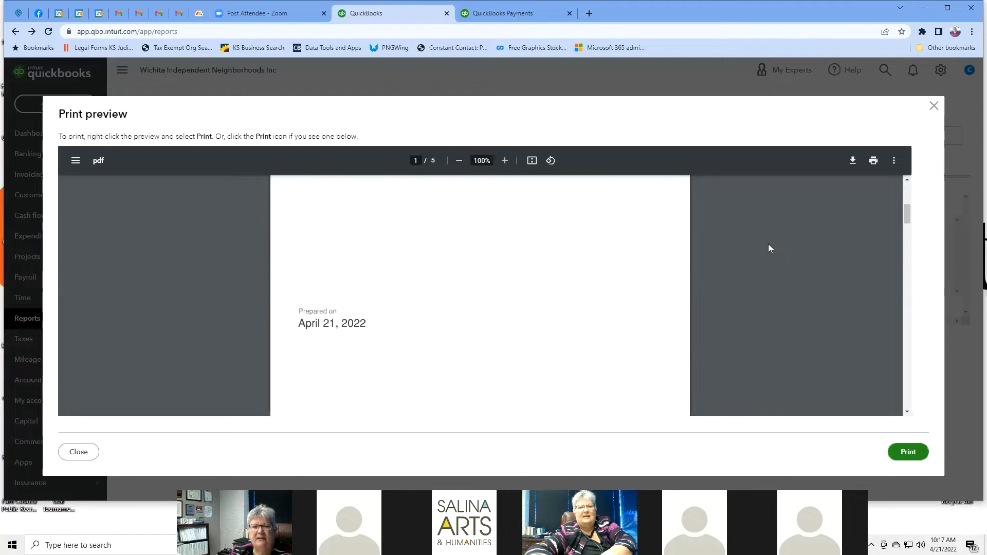
scroll(768, 244, "down", 20)
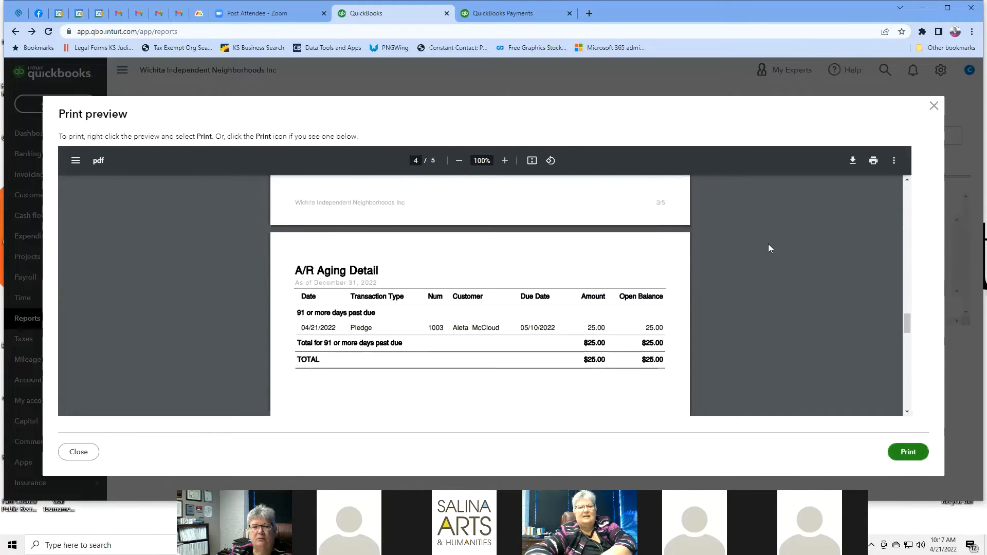
scroll(768, 244, "up", 15)
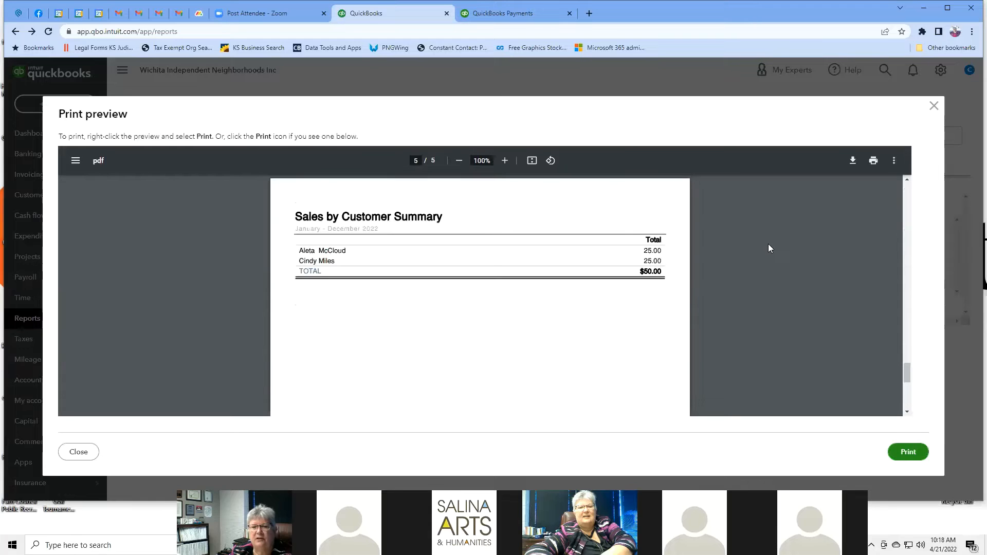
scroll(768, 243, "up", 15)
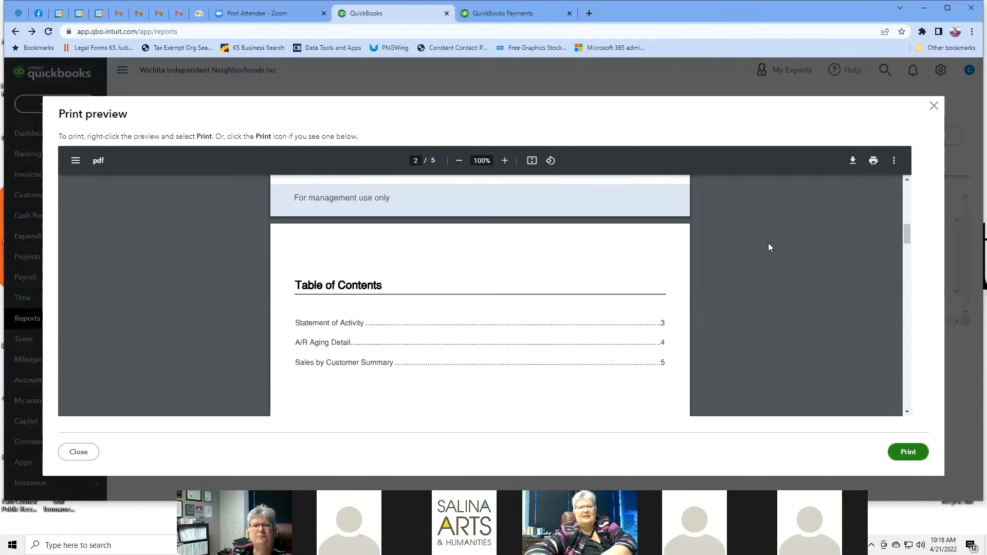
left_click(933, 106)
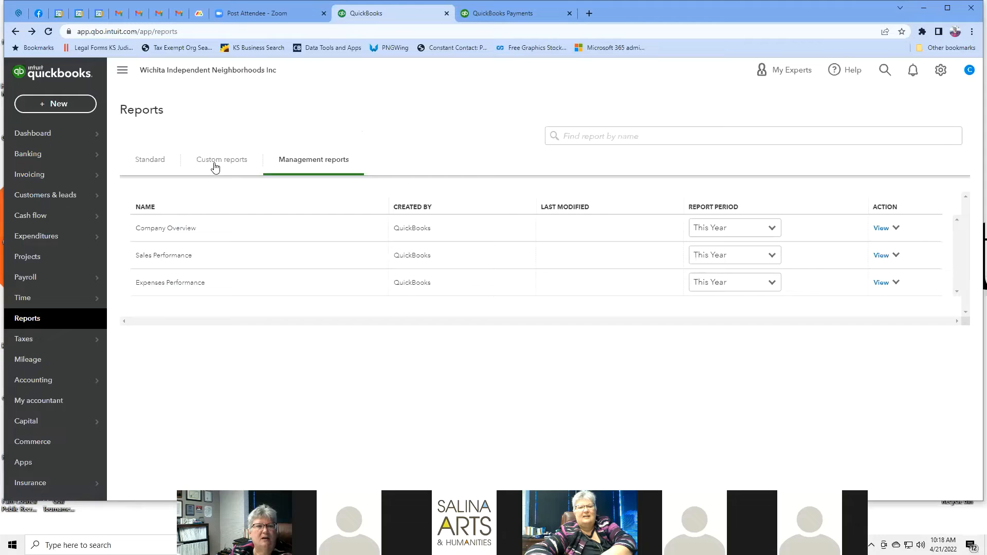
left_click(147, 165)
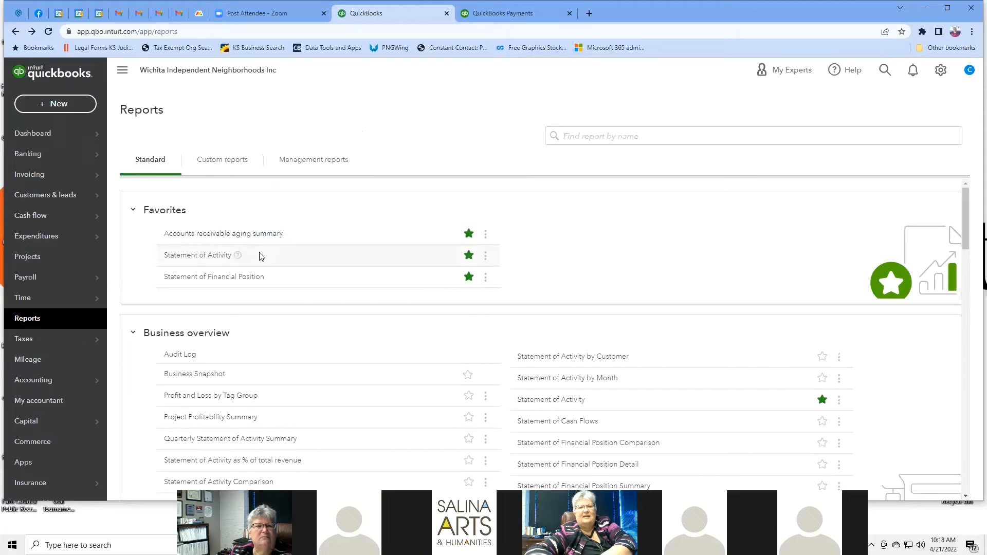
Step: Open the Statement of Activity report and set its report period to Custom
left_click(201, 257)
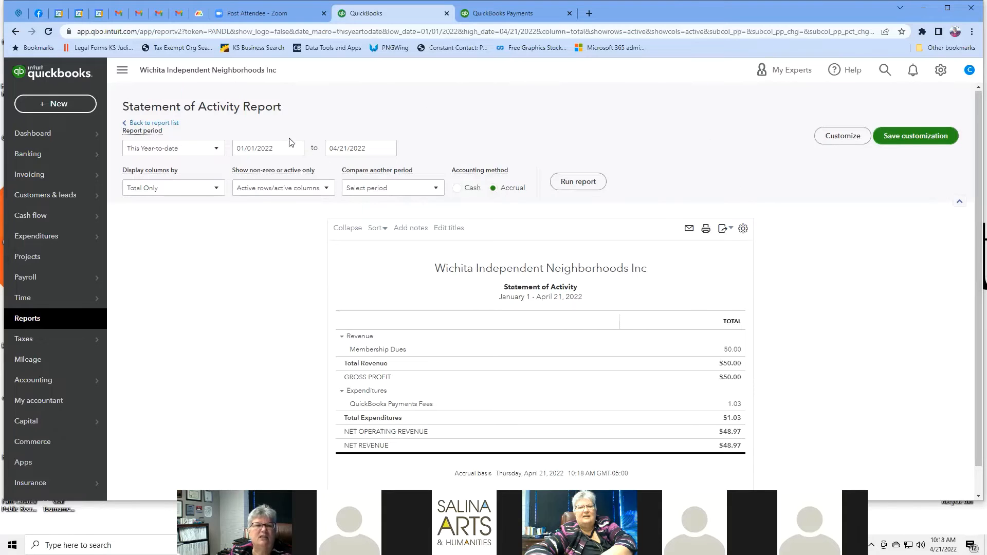
left_click(218, 152)
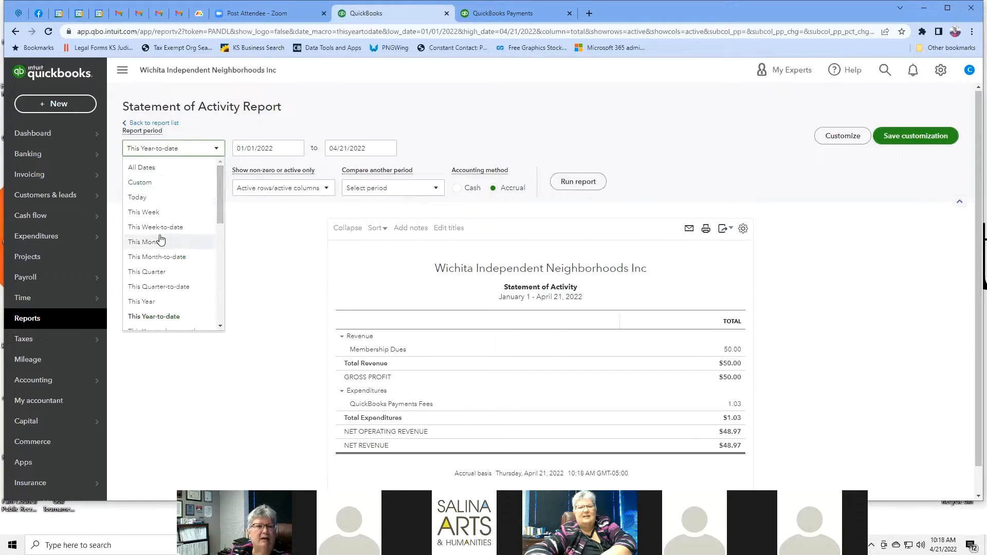
left_click_drag(218, 184, 224, 264)
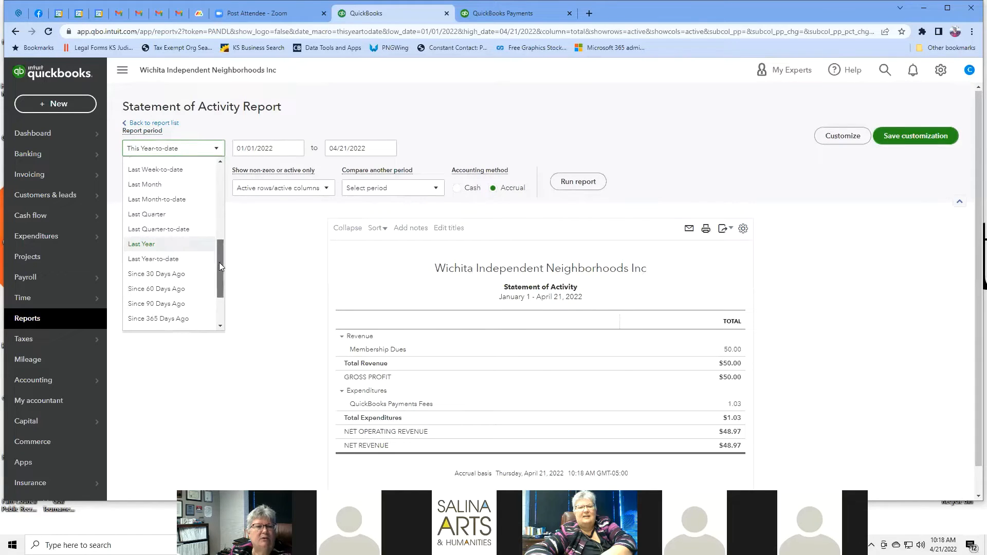
left_click_drag(219, 263, 216, 177)
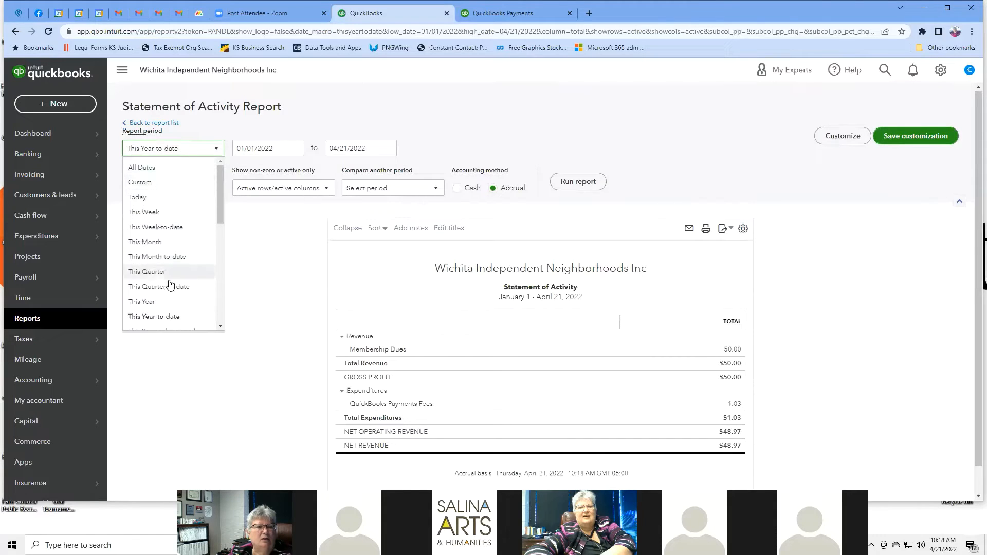
left_click(136, 183)
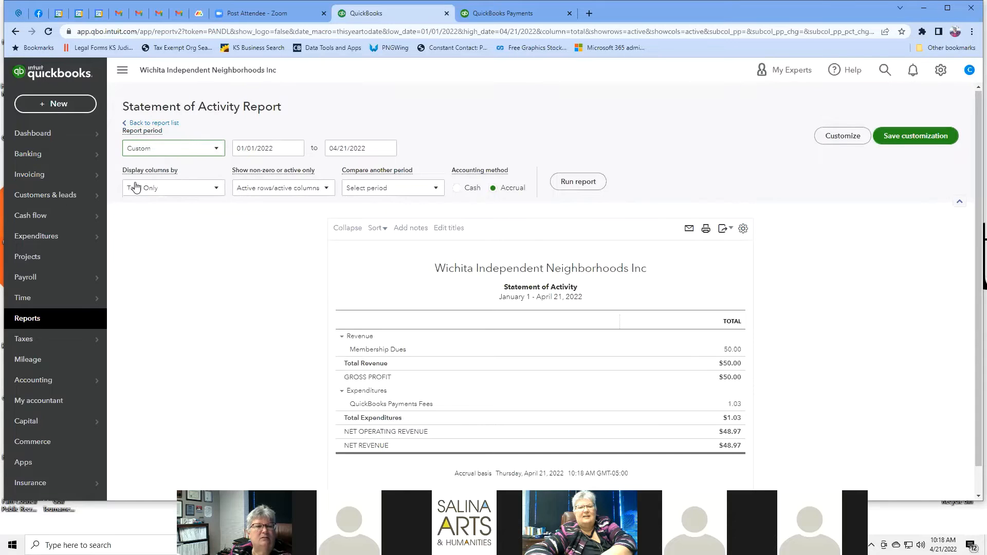
Step: Set the report start date to March 1, 2022 with the calendar
left_click(286, 148)
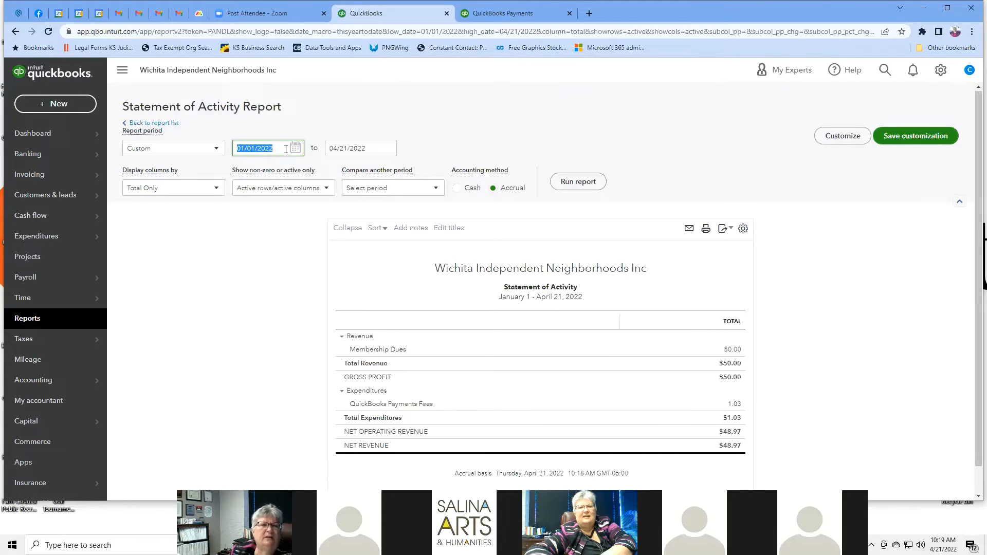
left_click(295, 148)
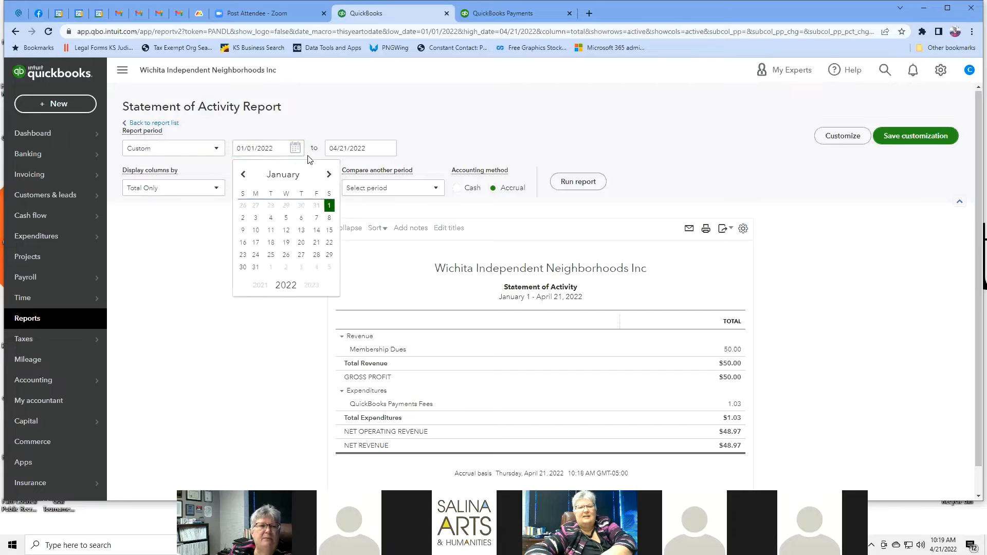
left_click(329, 175)
left_click(329, 174)
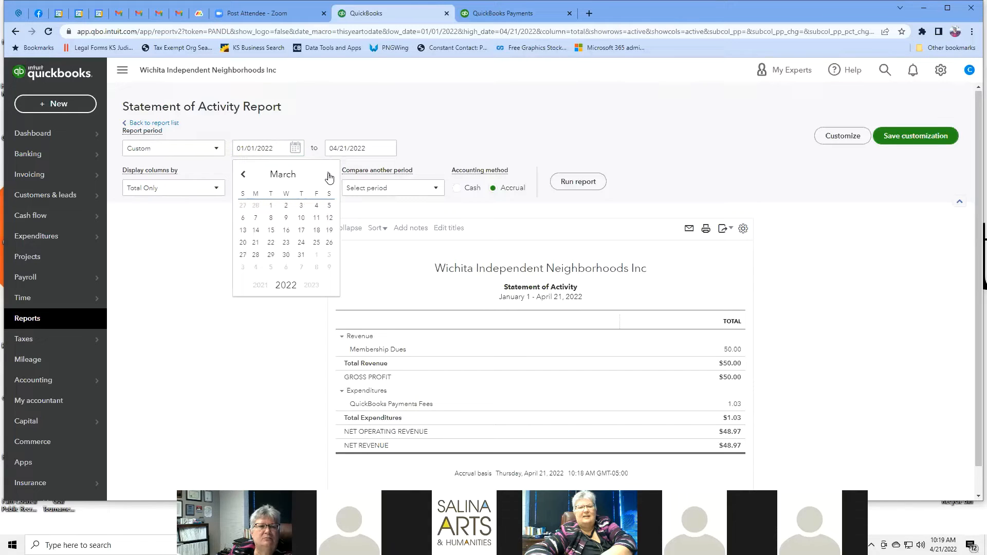
left_click(271, 206)
Step: Set the end date to March 31, 2022 and run the report
left_click(372, 152)
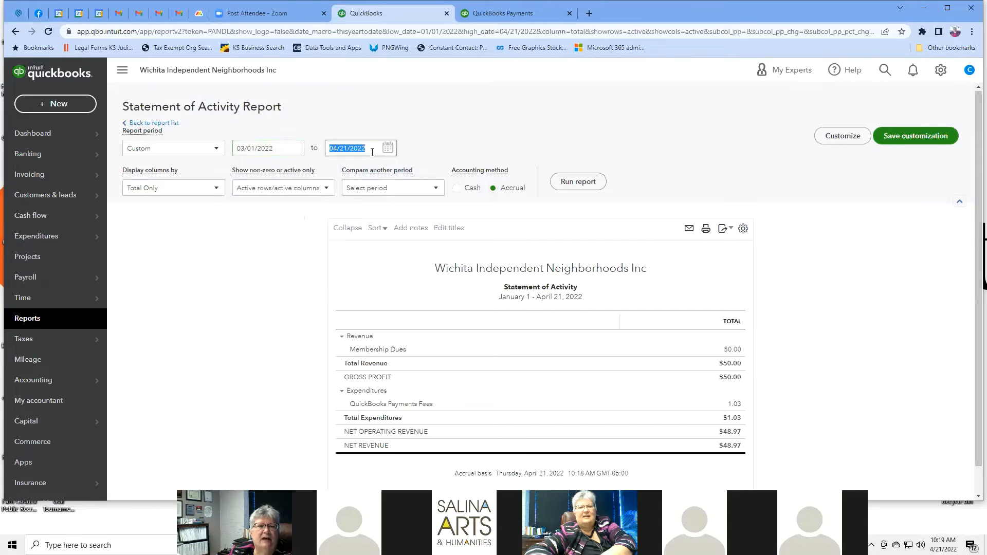
left_click(385, 149)
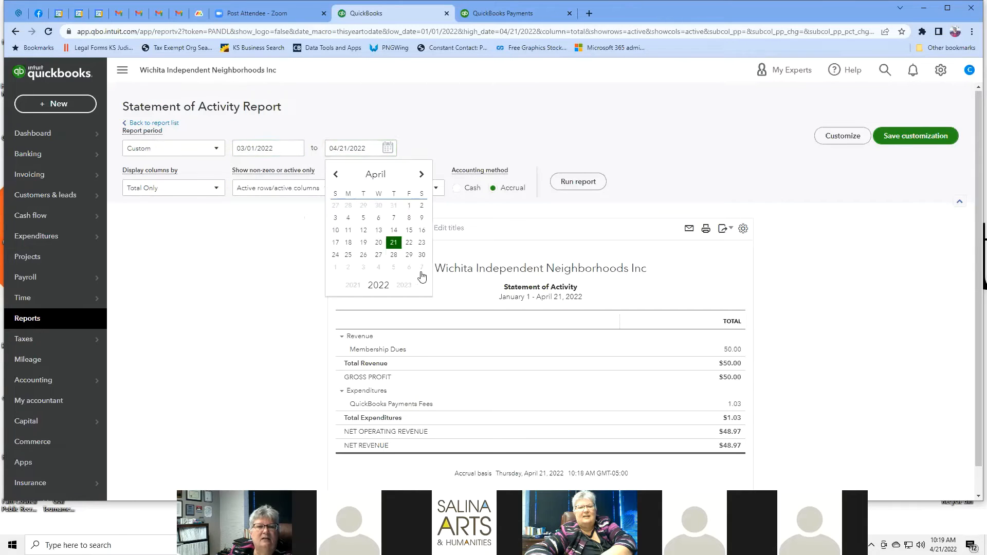
left_click(332, 175)
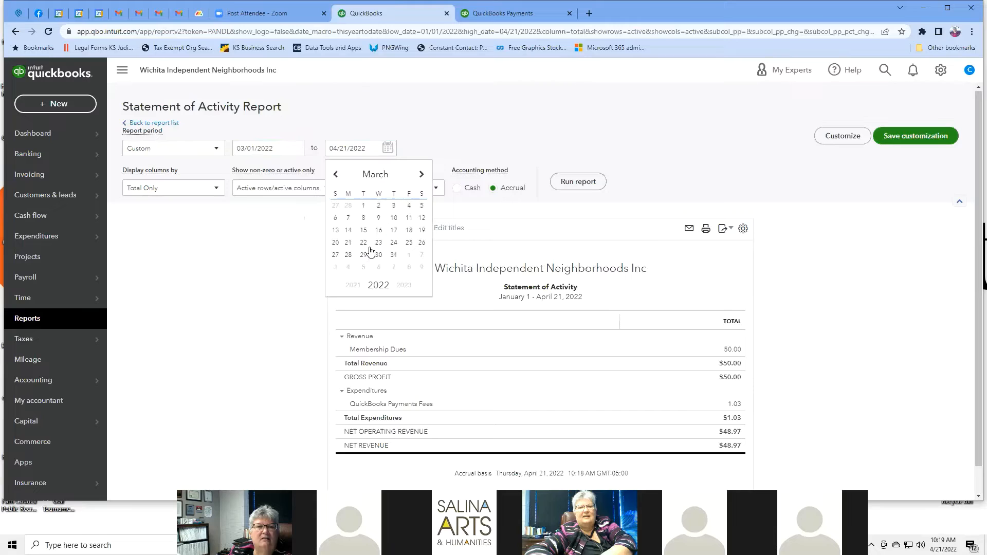
left_click(394, 258)
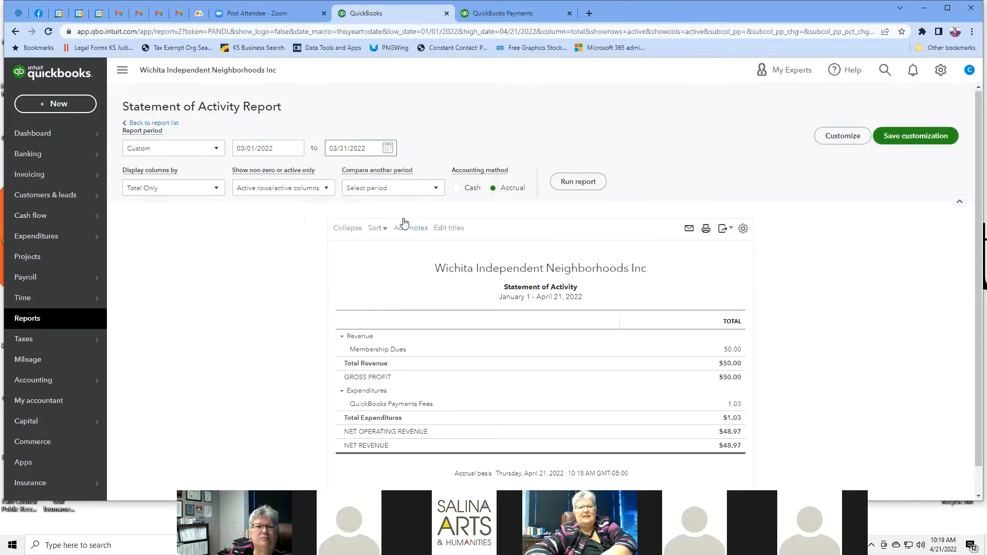
left_click(571, 188)
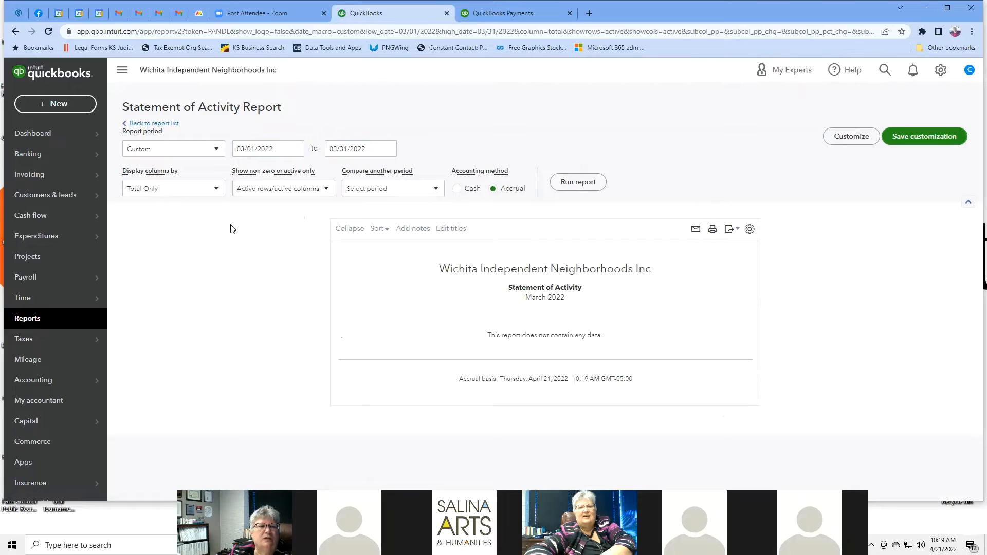
left_click(217, 191)
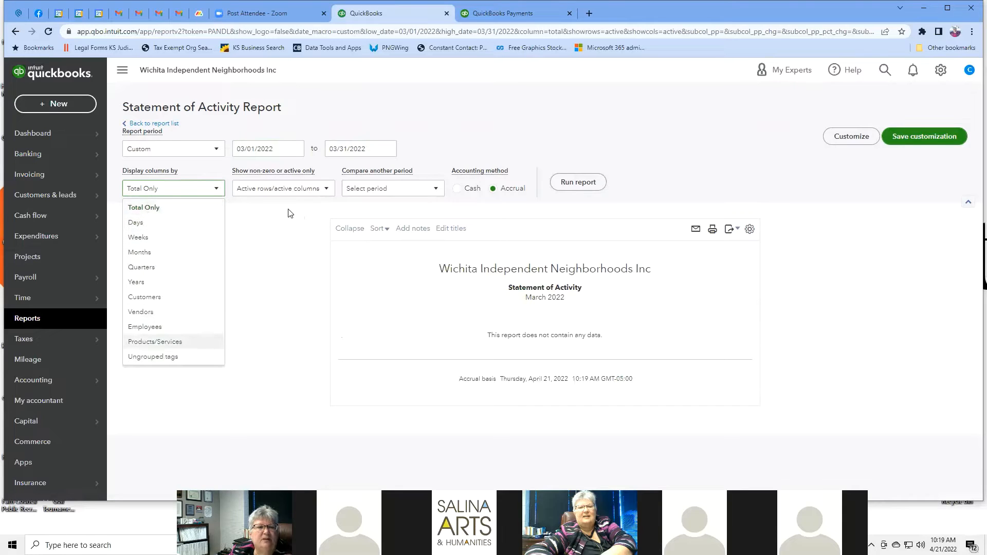
left_click(322, 190)
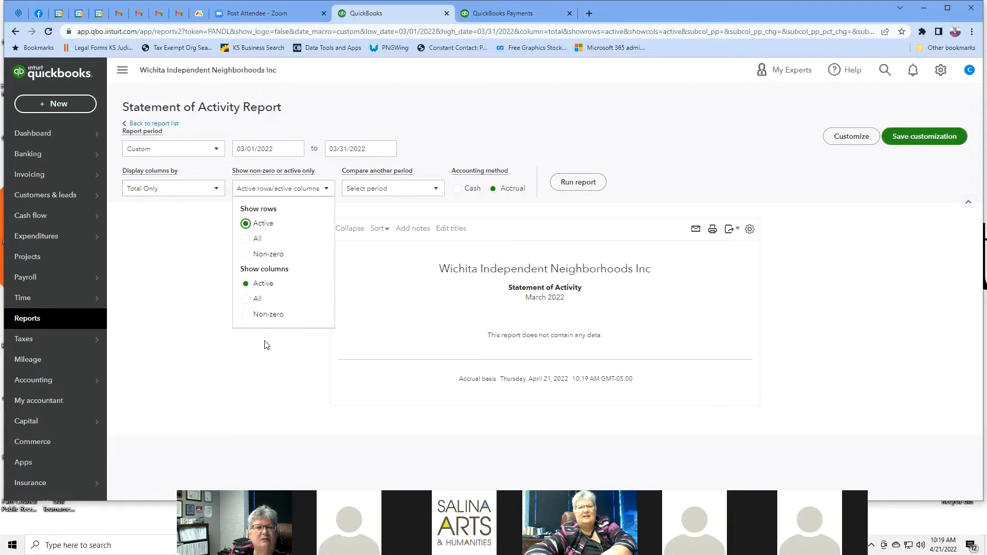
left_click(436, 189)
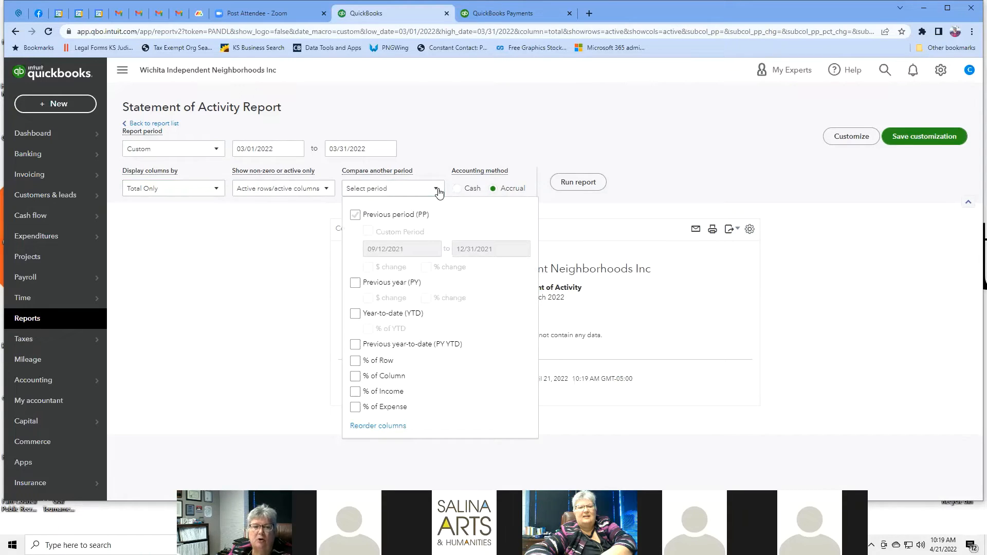
left_click(448, 134)
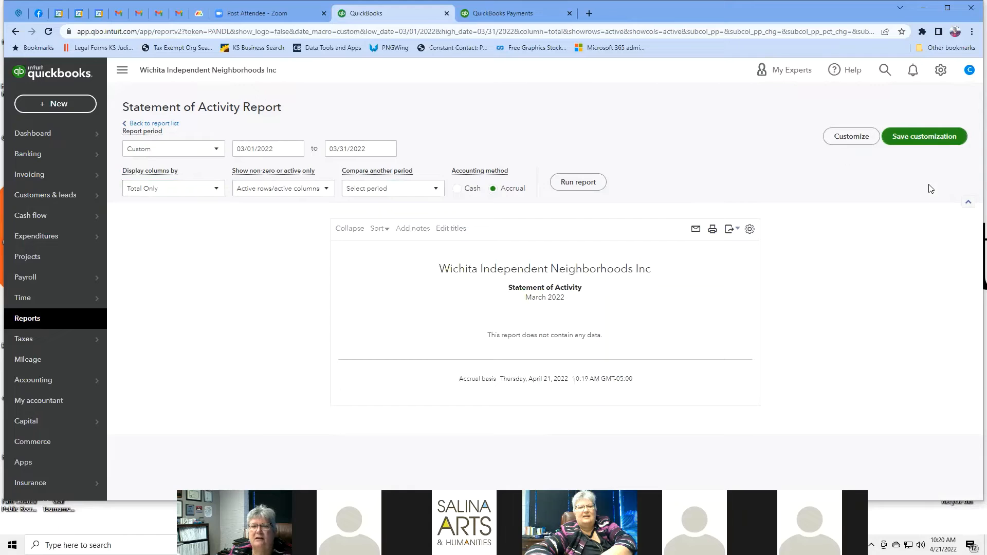
Step: Go back to the Reports list, then open the Sales tax page under Taxes
left_click(165, 126)
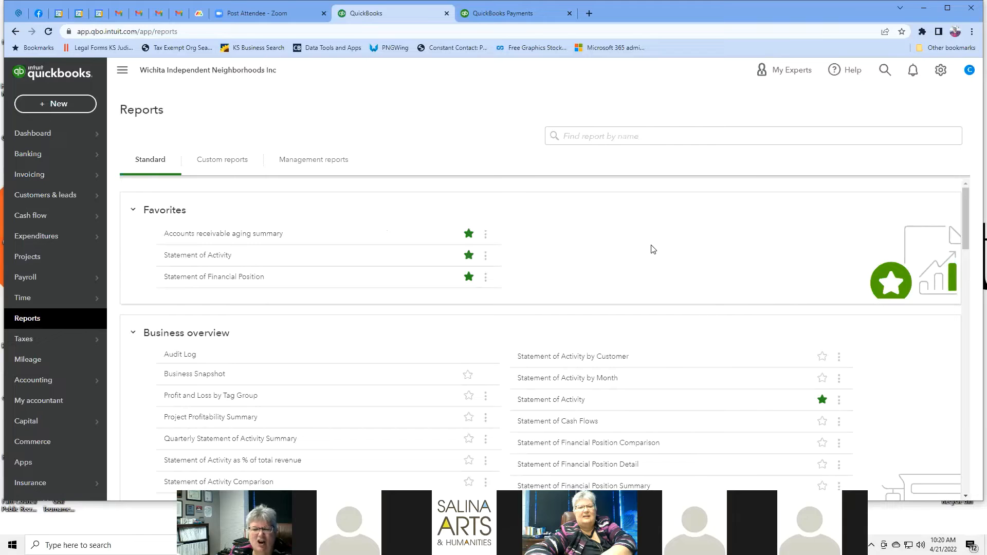
scroll(653, 249, "down", 4)
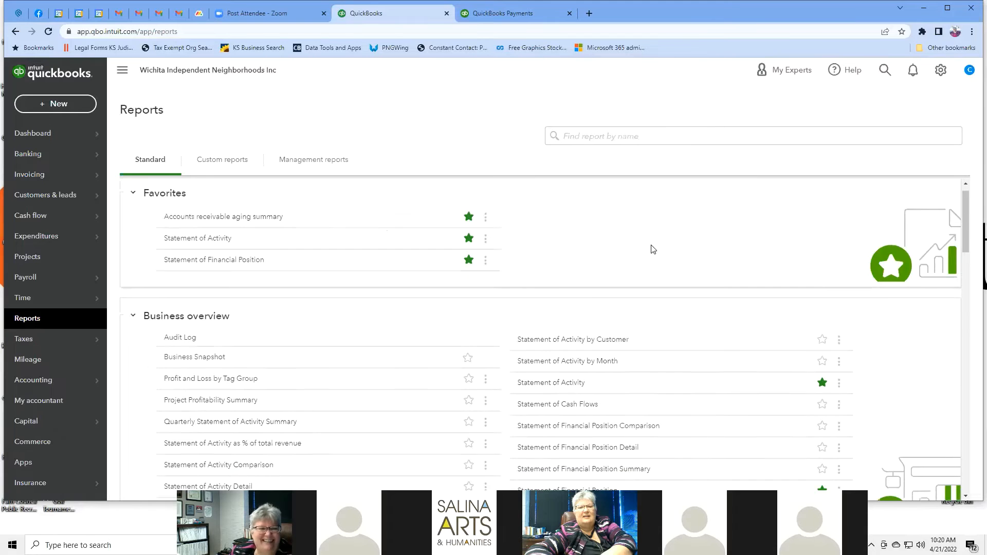
scroll(653, 249, "down", 15)
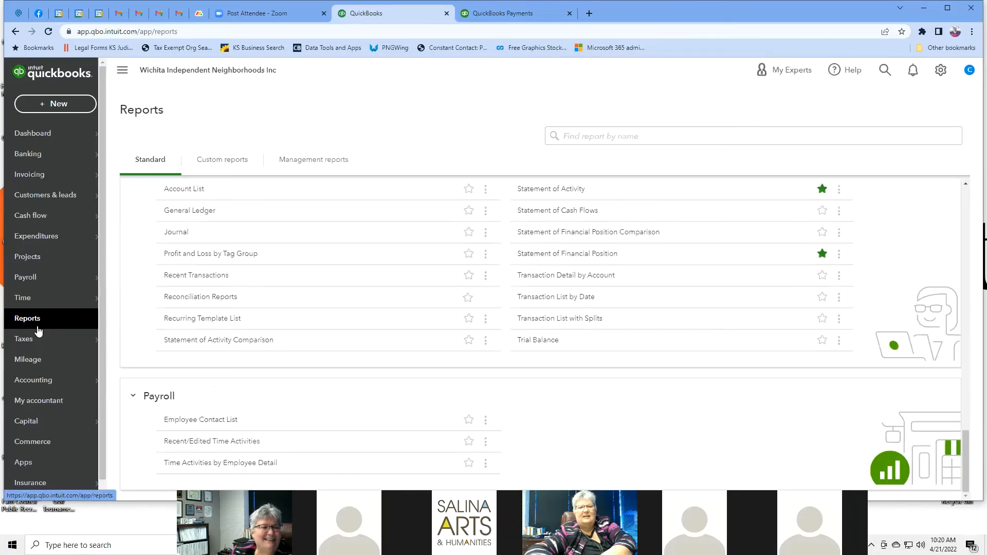
mouse_move(39, 344)
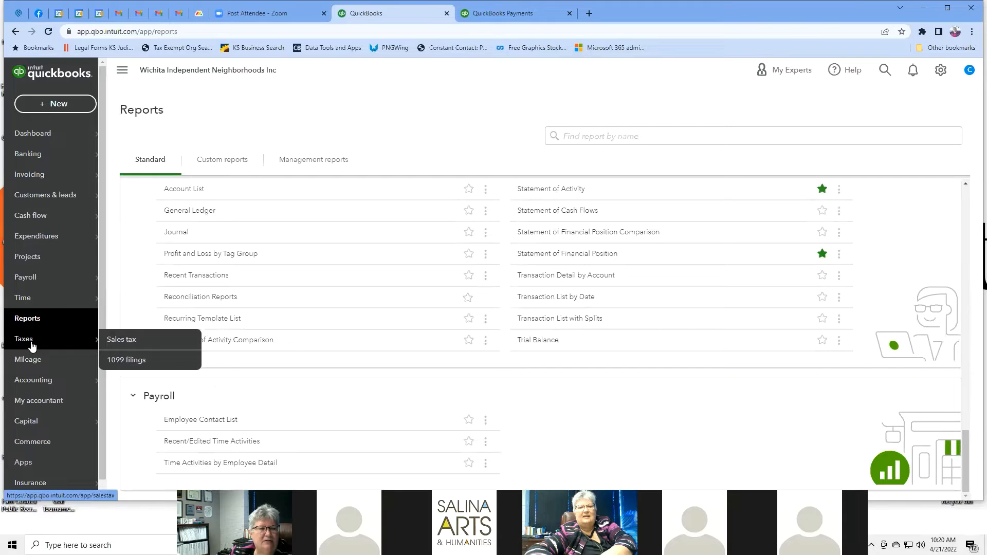
left_click(122, 343)
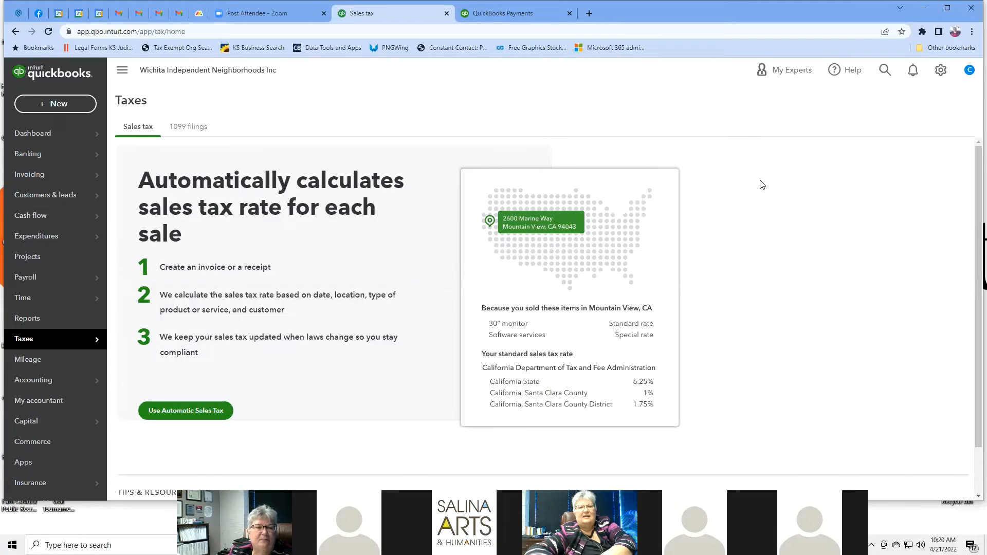
scroll(761, 183, "down", 1)
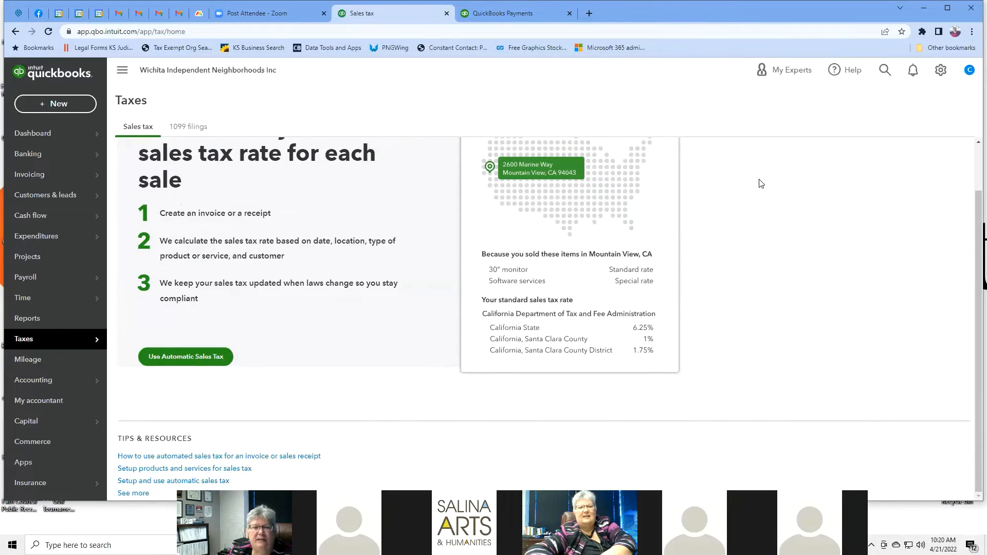
scroll(770, 195, "up", 1)
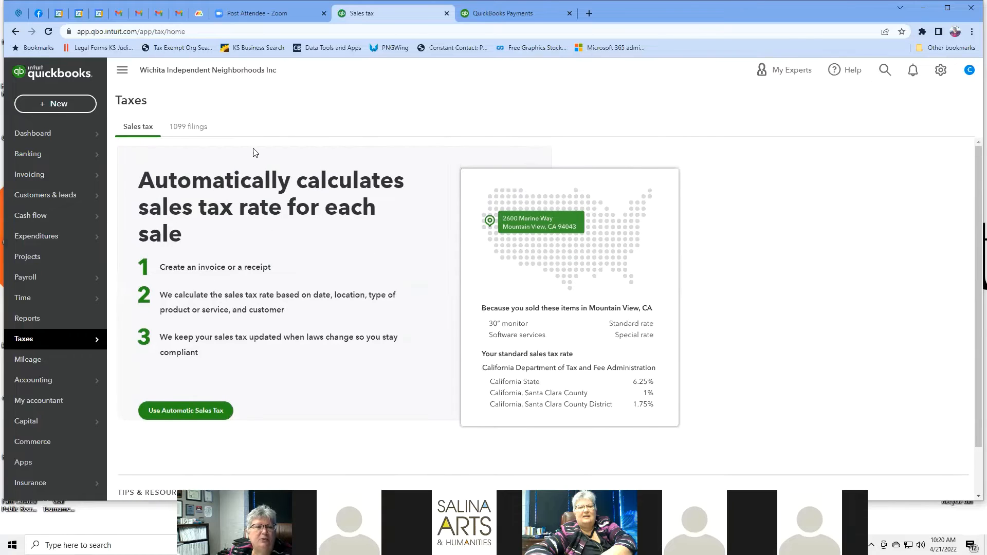
Step: Set up automatic sales tax using the business address and no collection outside Kansas, then start an invoice
left_click(192, 417)
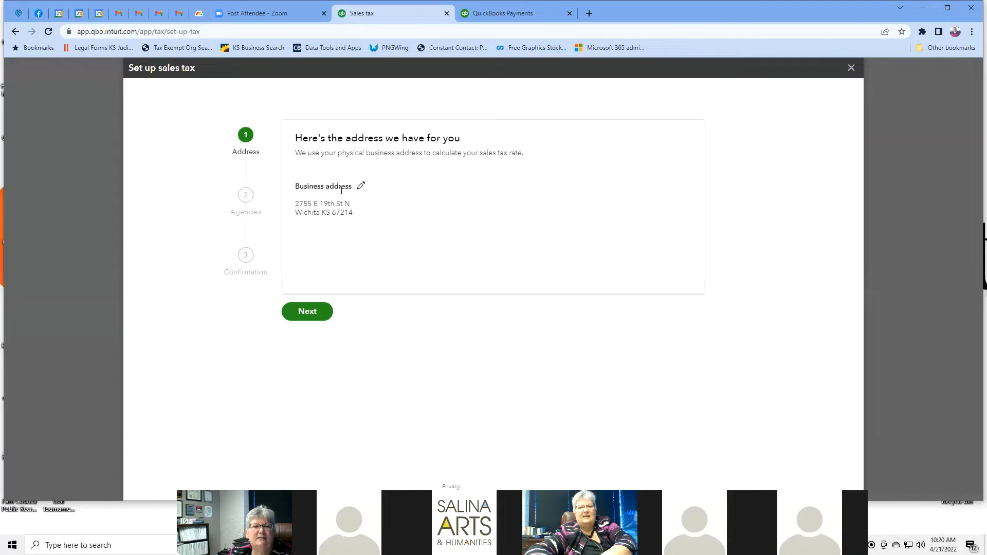
left_click(309, 319)
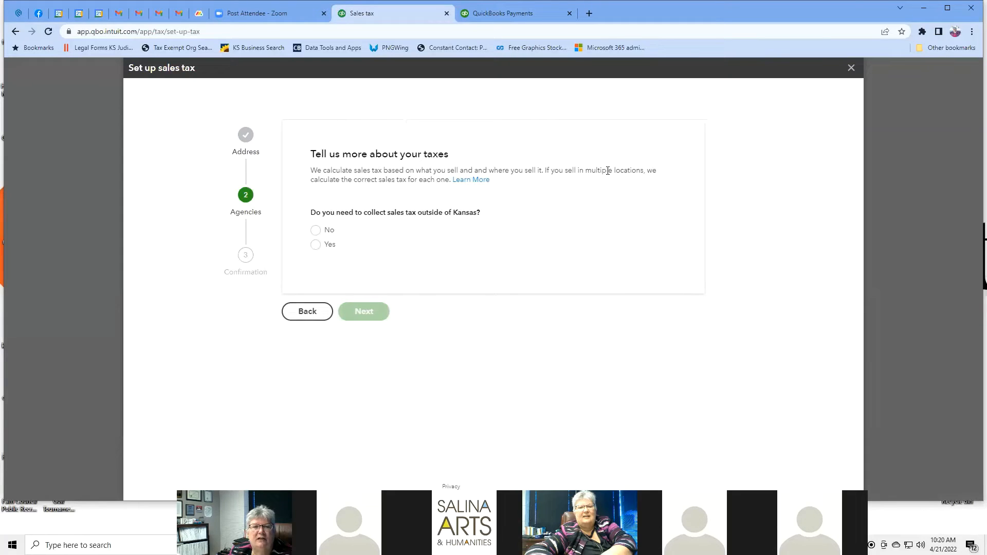
left_click(315, 236)
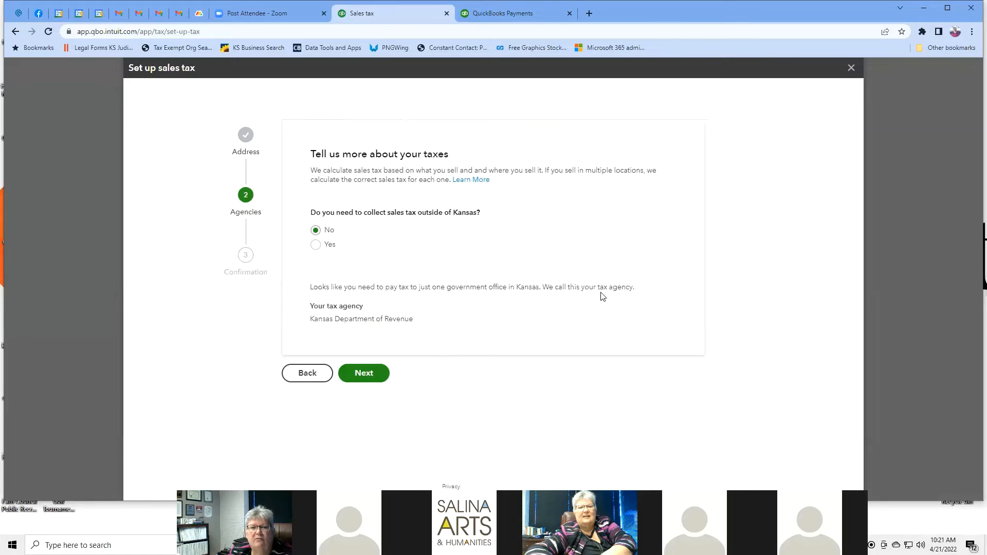
left_click(368, 375)
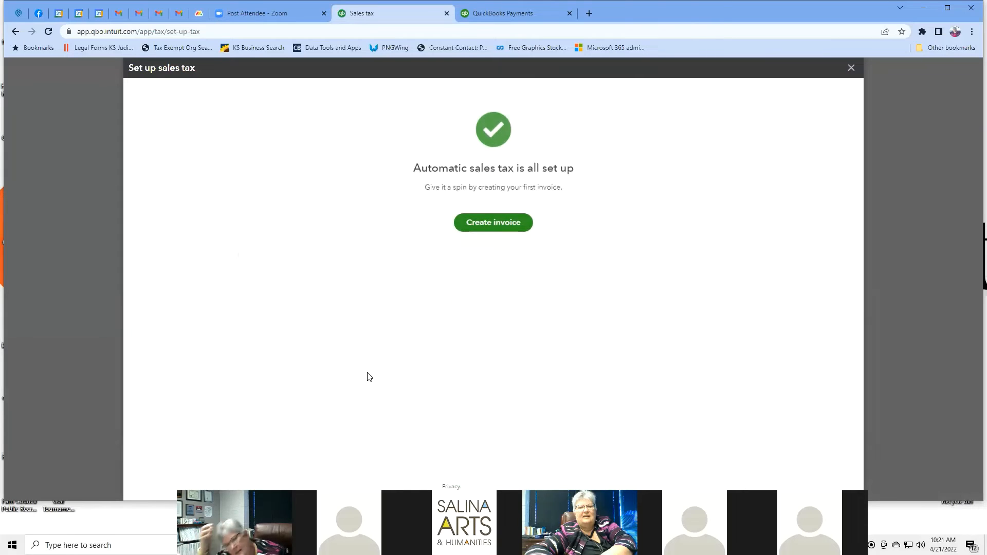
left_click(488, 227)
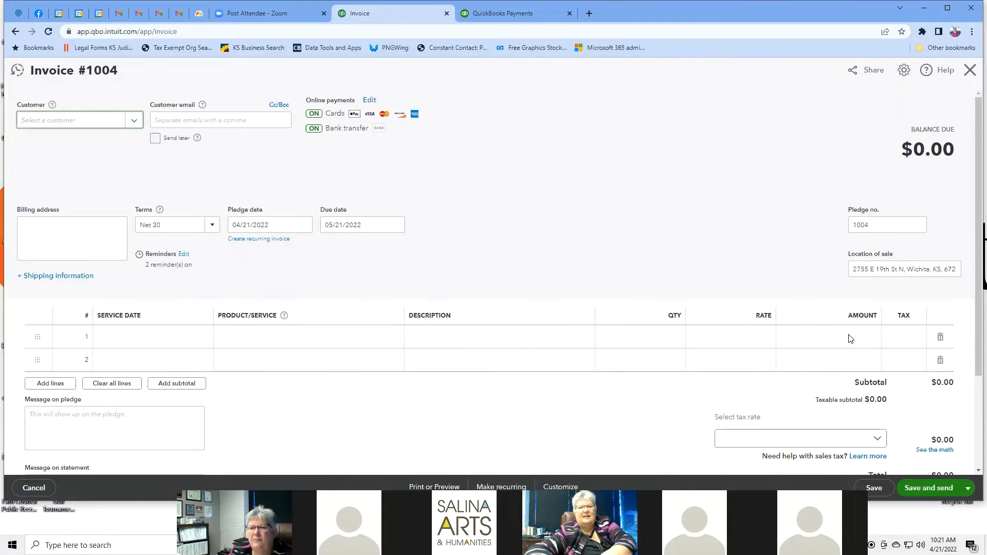
Step: Enter 25.00 as the amount on the first line of invoice #1004
left_click(850, 337)
type("25")
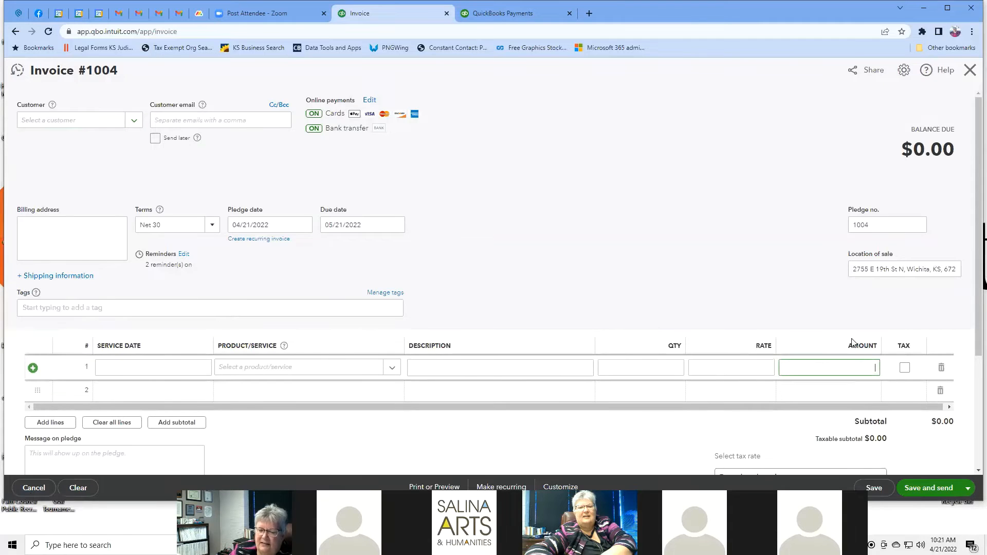
left_click(668, 242)
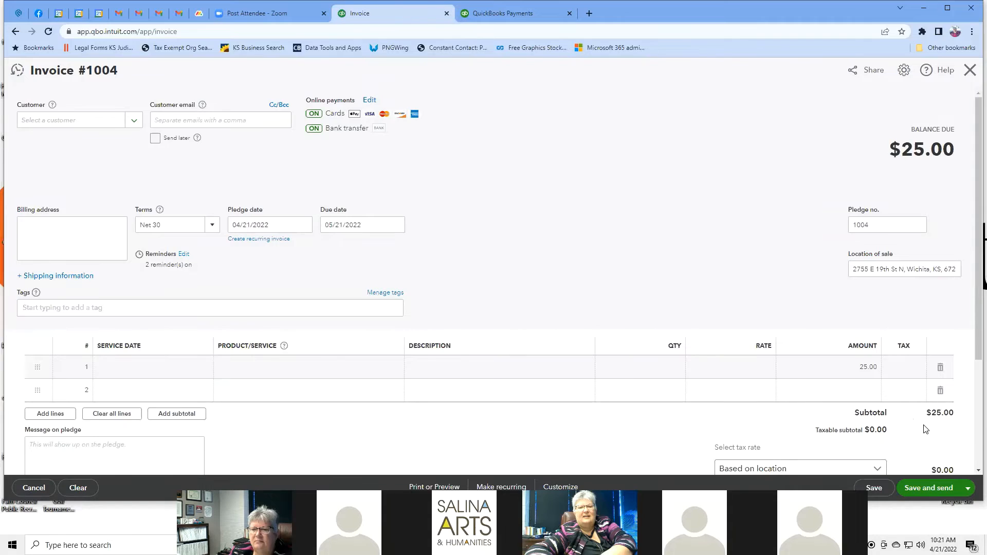
scroll(928, 429, "down", 3)
Step: Open the custom sales tax rate form, close it unsaved, then leave the invoice without saving
left_click(876, 315)
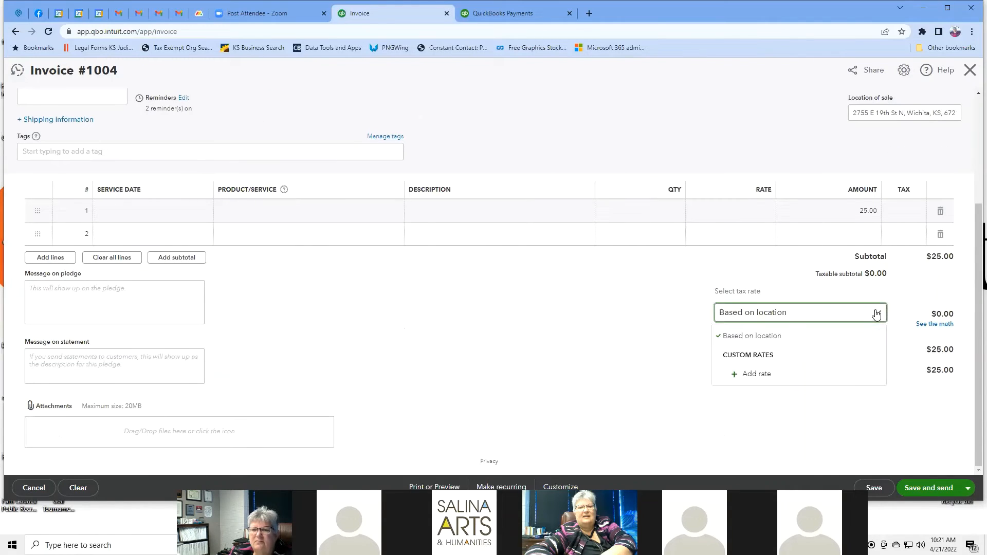
left_click(756, 374)
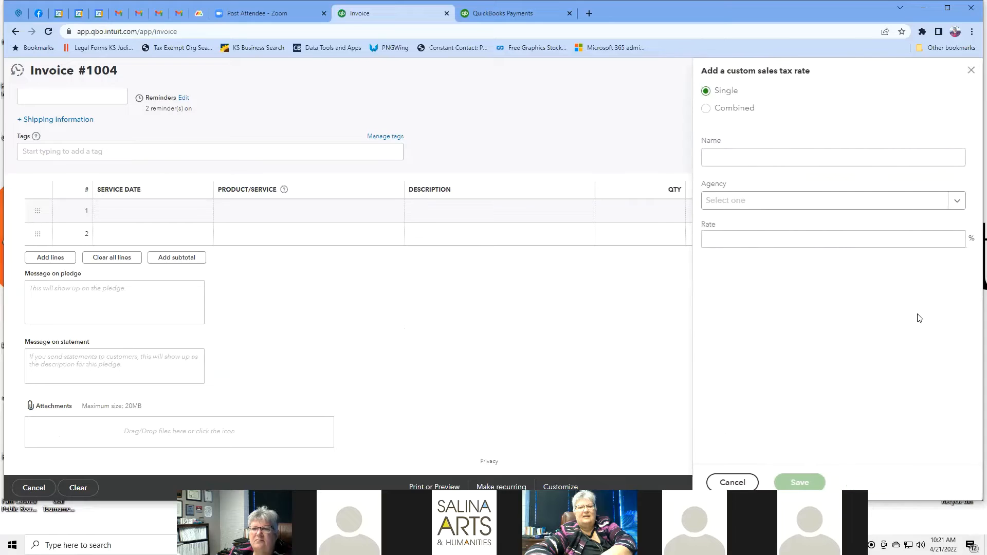
left_click(970, 71)
scroll(545, 227, "up", 3)
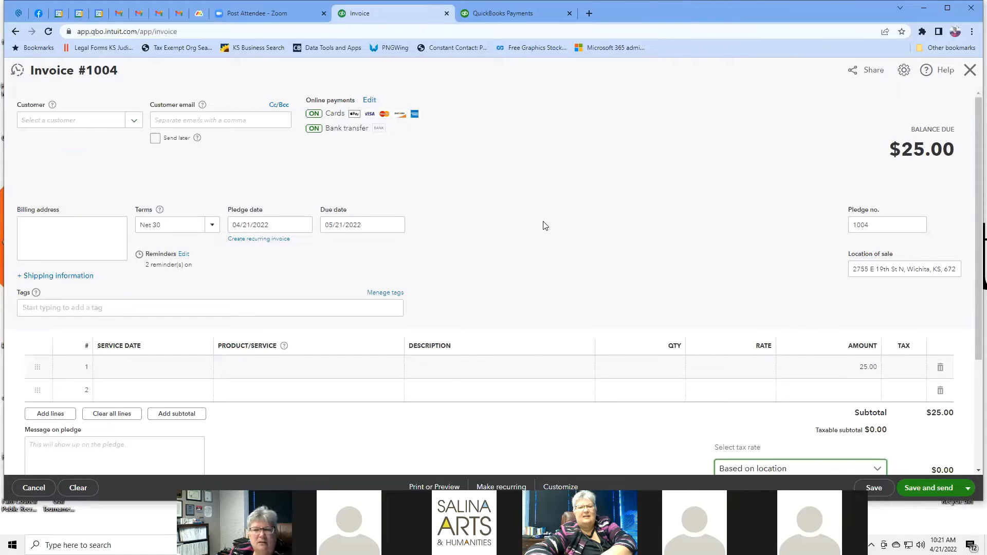
left_click(15, 32)
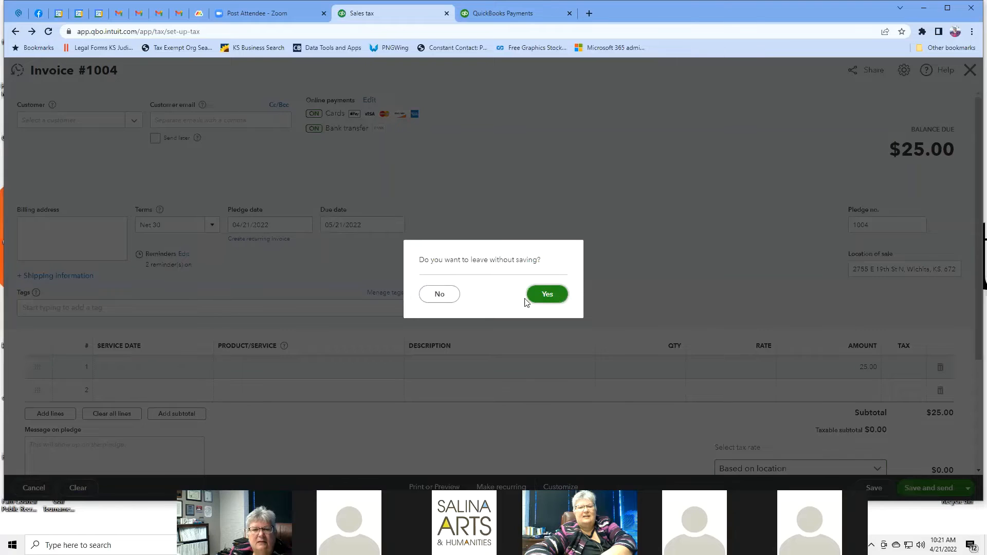
left_click(553, 297)
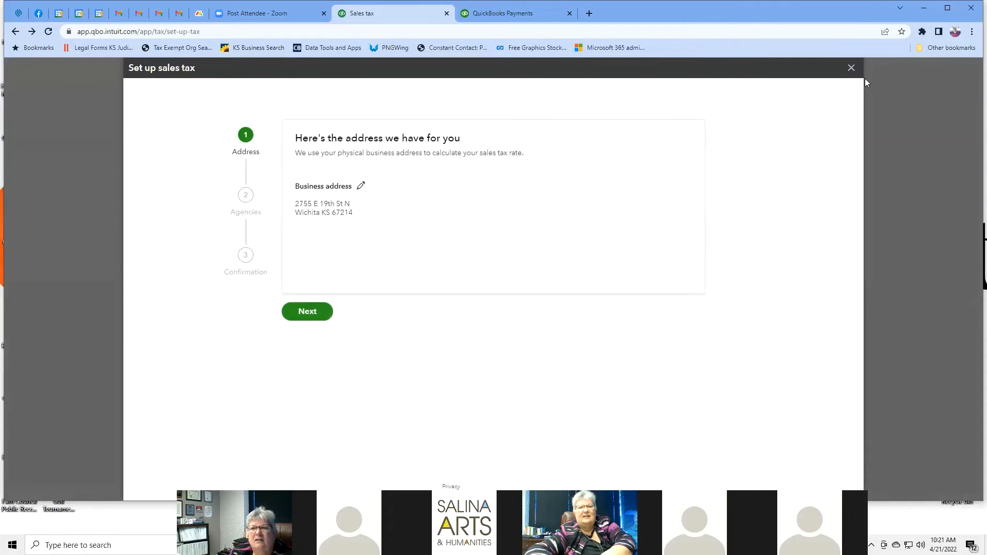
Step: Close the sales tax setup prompts, start 1099 preparation from 1099 filings, then return to its overview
left_click(851, 68)
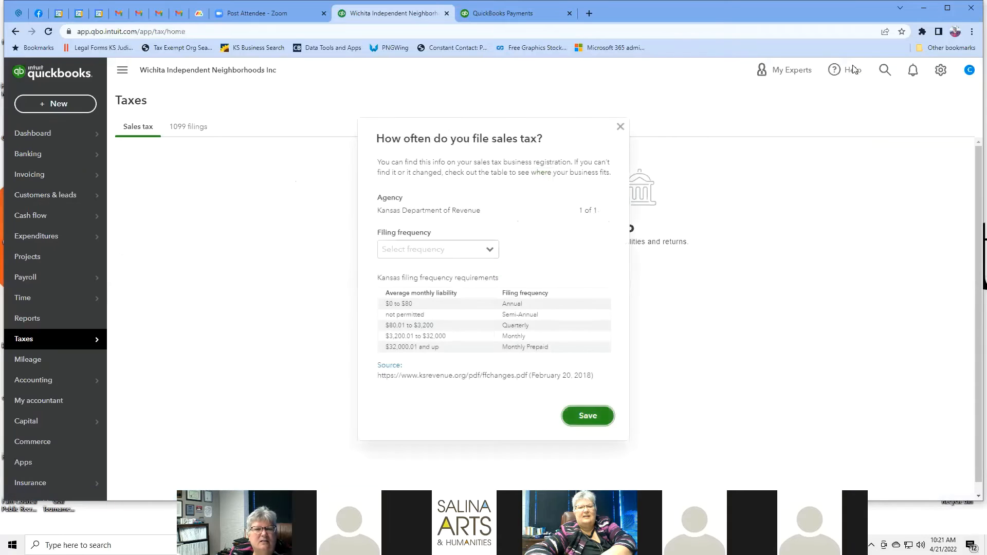
left_click(620, 127)
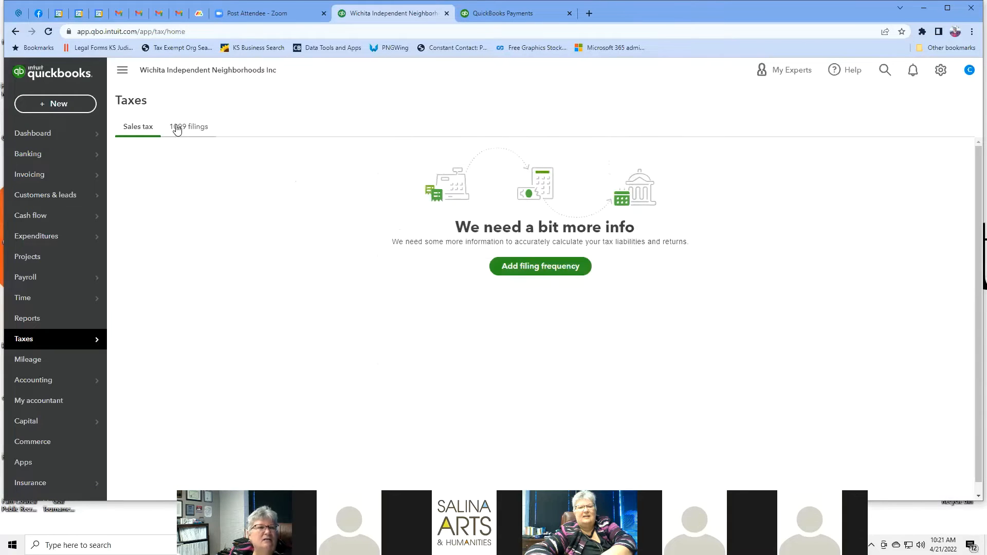
mouse_move(79, 343)
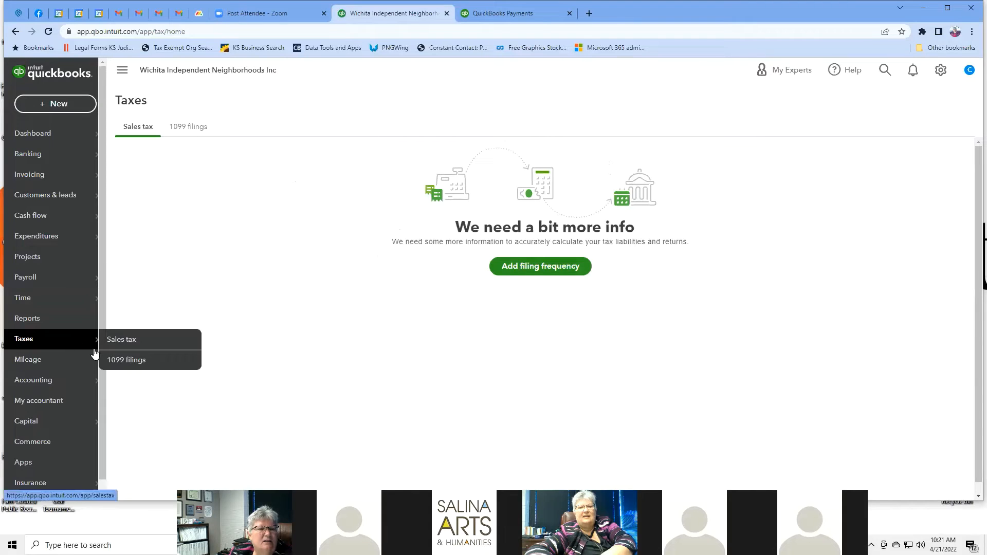
left_click(121, 363)
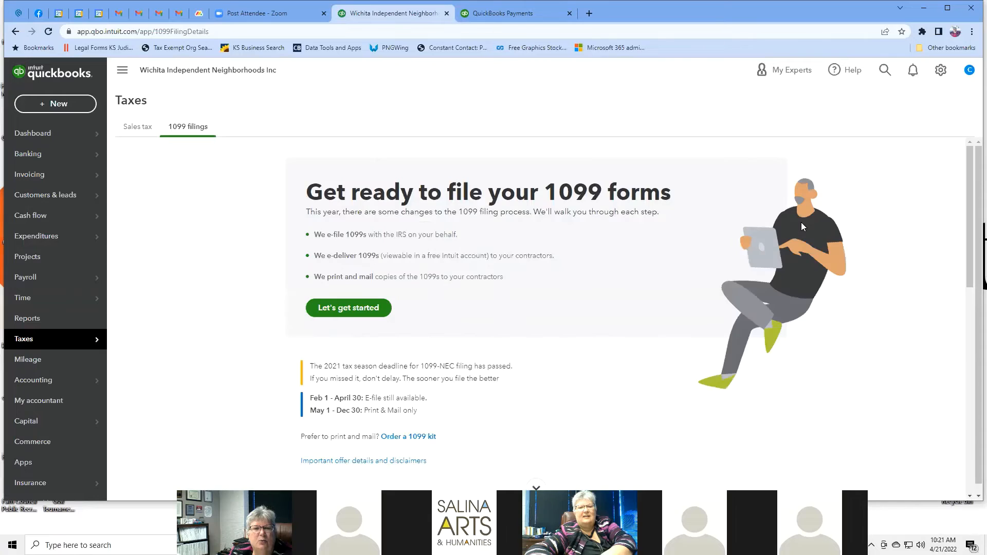
left_click(343, 310)
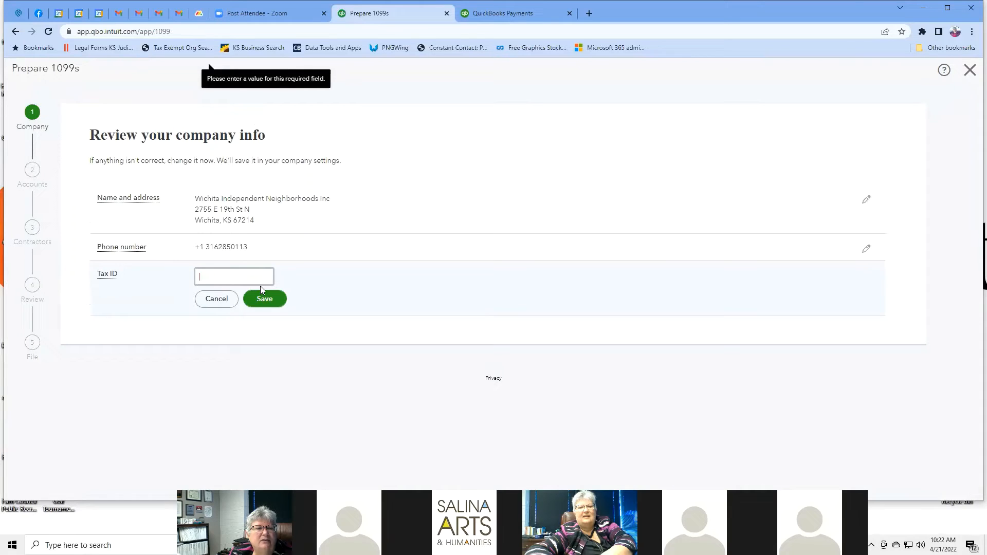
left_click(14, 32)
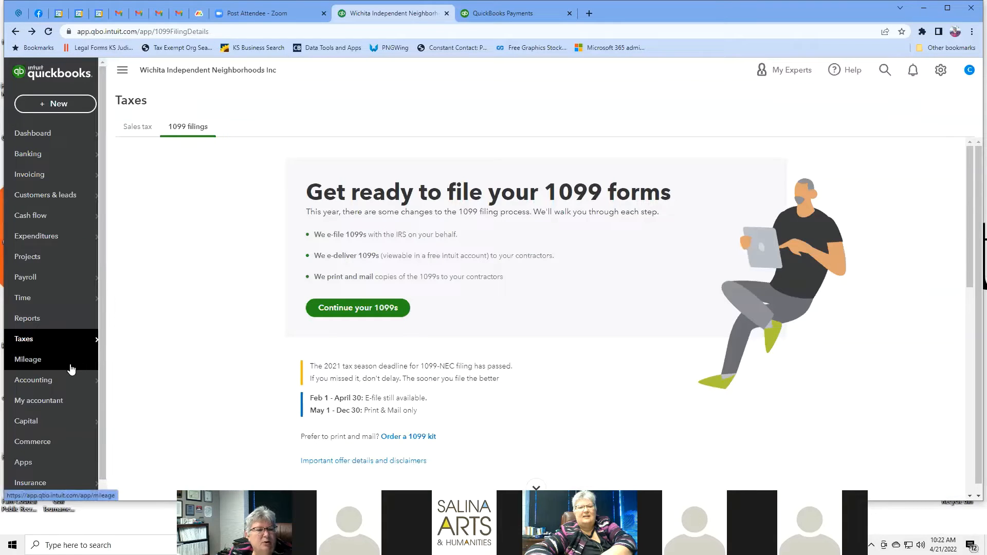
Step: Open Mileage and skip its introduction to view the 2022 dashboard with no trips
left_click(71, 368)
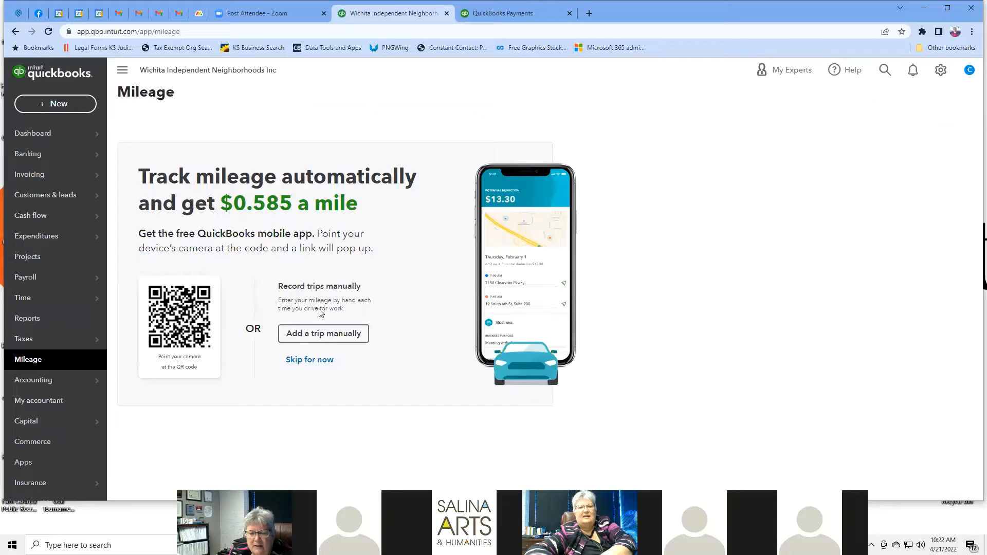
left_click(323, 361)
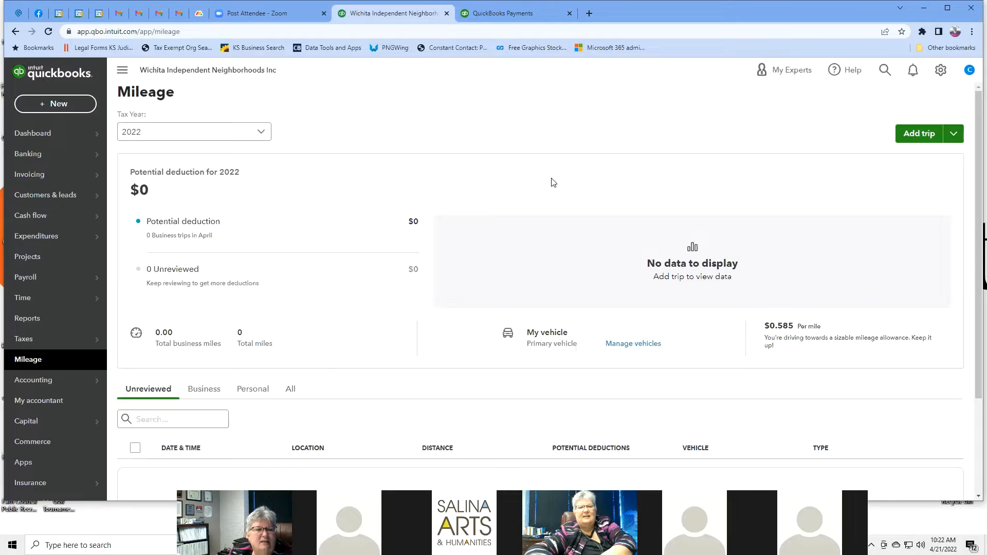
scroll(552, 182, "down", 3)
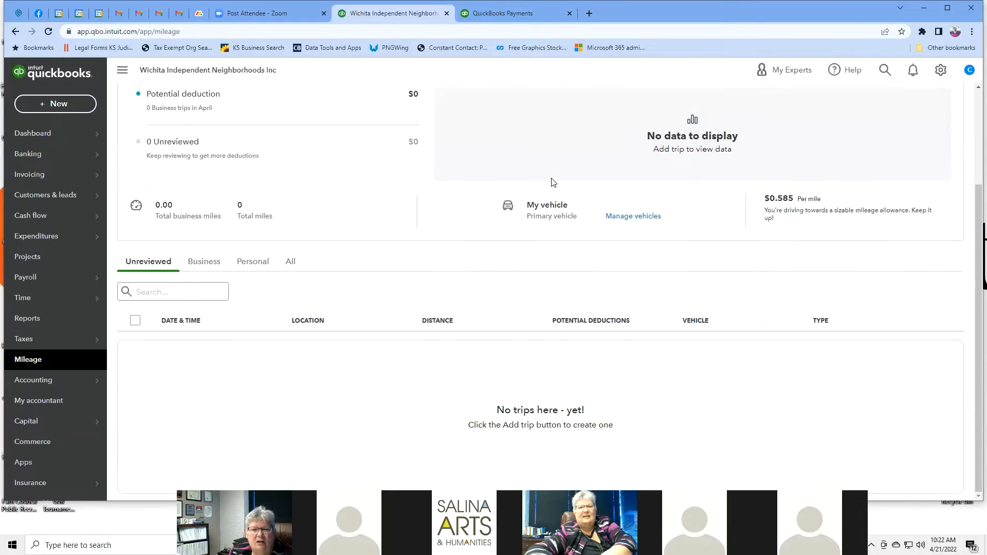
scroll(553, 182, "up", 3)
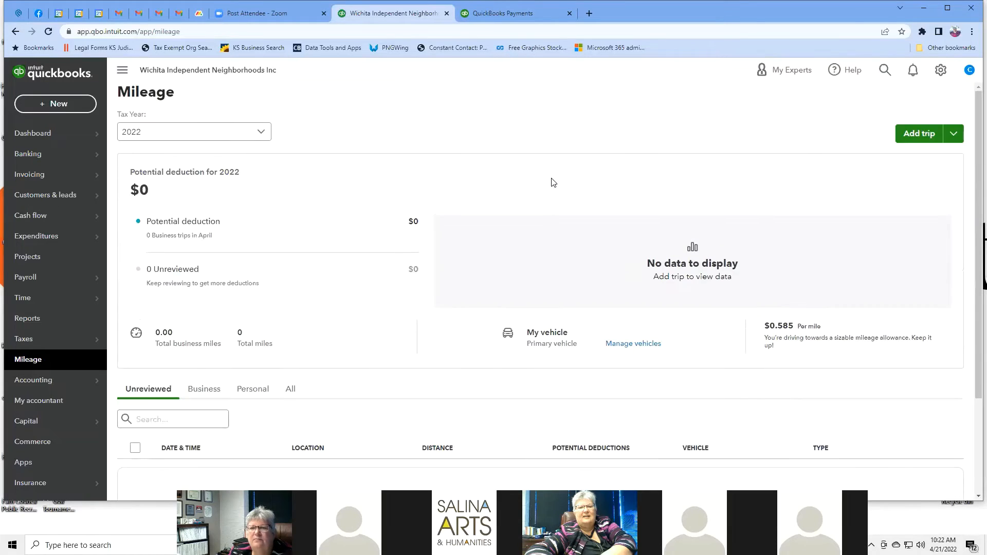
left_click(919, 135)
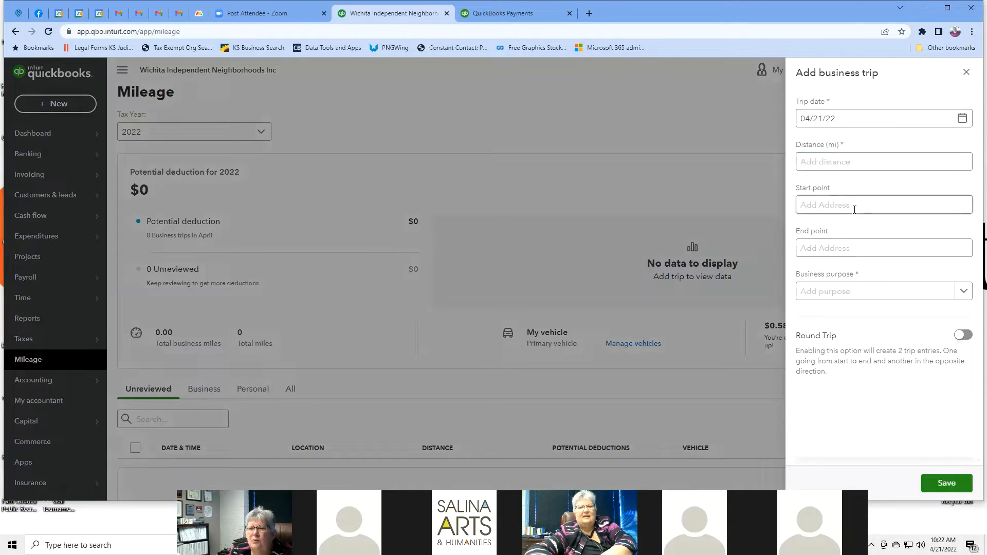
left_click(856, 250)
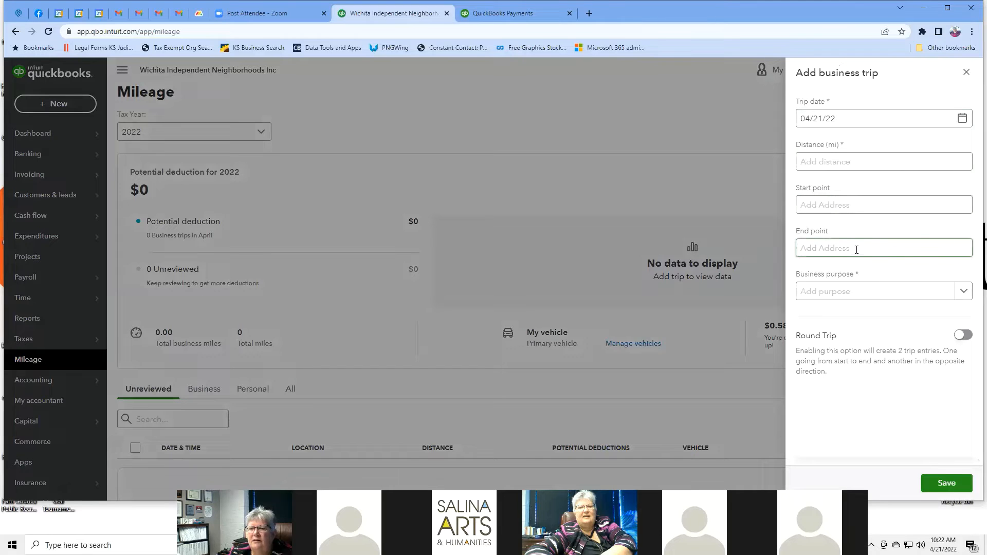
left_click(964, 292)
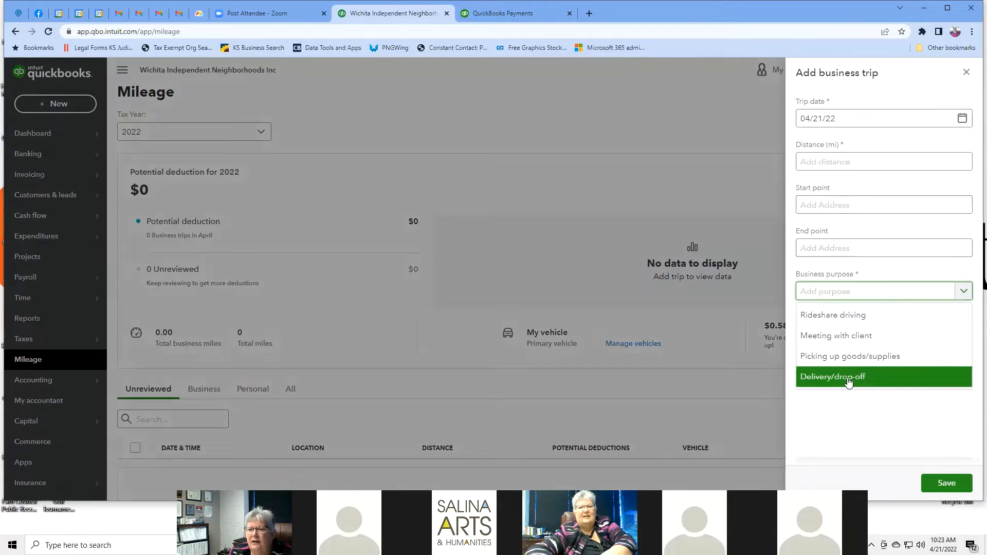
left_click(705, 148)
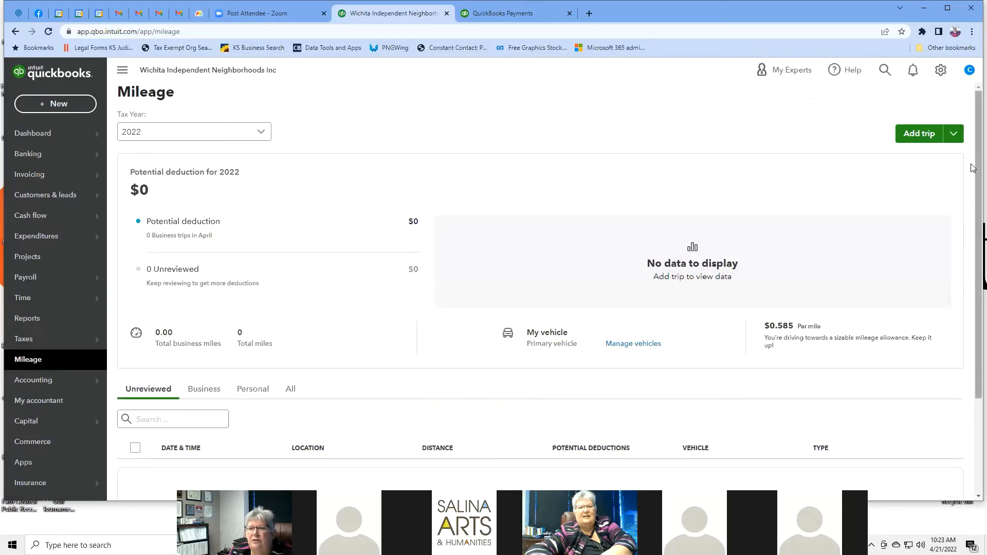
left_click(953, 136)
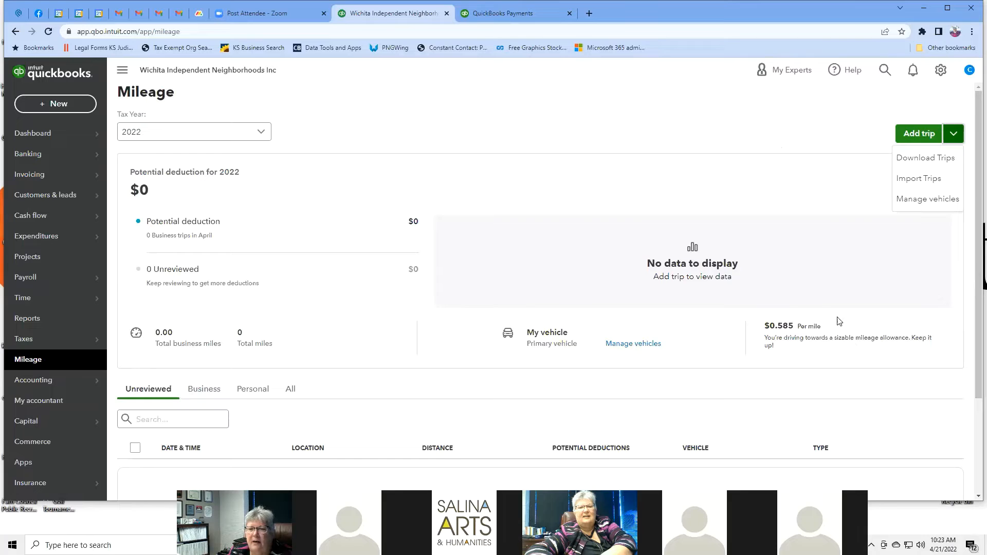
scroll(641, 222, "down", 3)
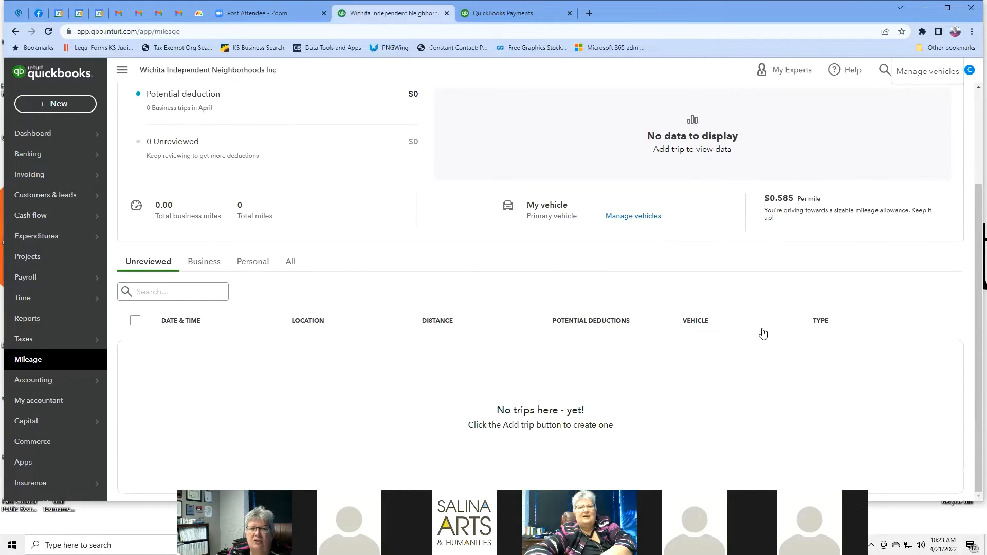
scroll(763, 330, "up", 3)
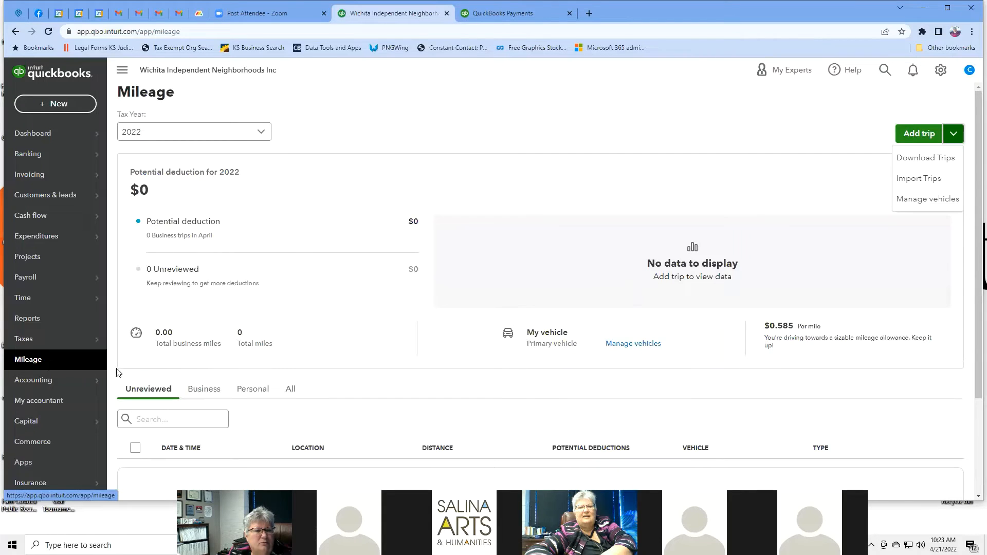
left_click(564, 129)
mouse_move(57, 387)
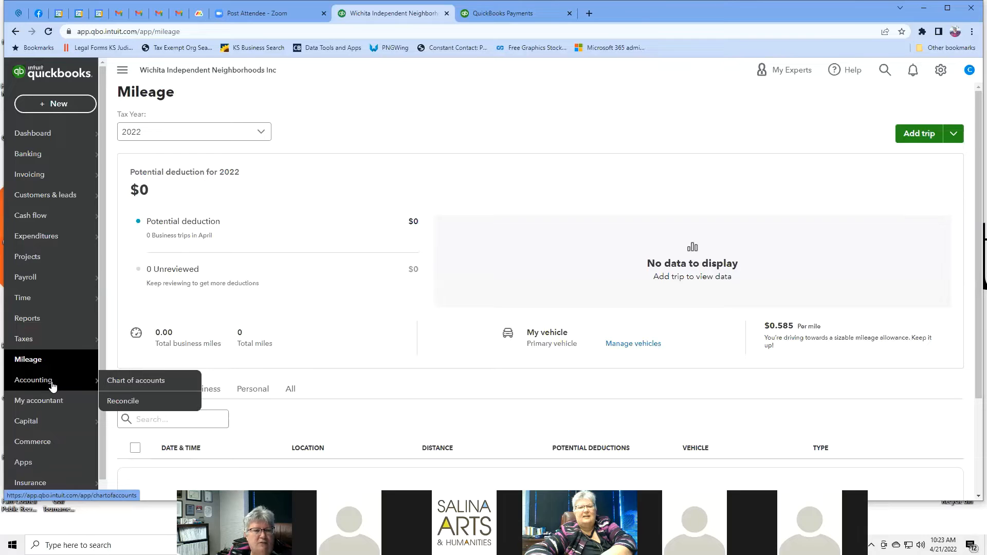
Step: Open the Chart of Accounts, then open and close the gear settings menu
left_click(138, 381)
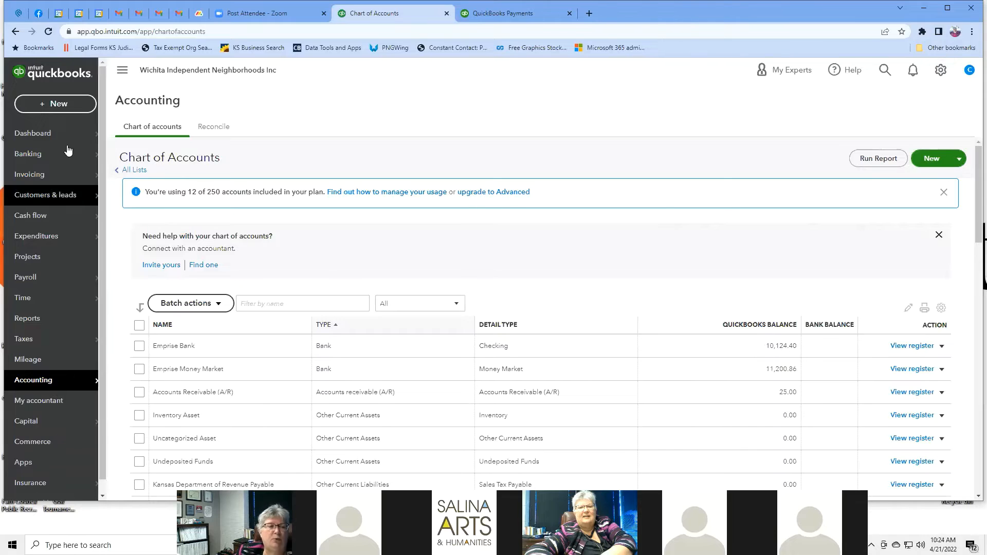
left_click(940, 72)
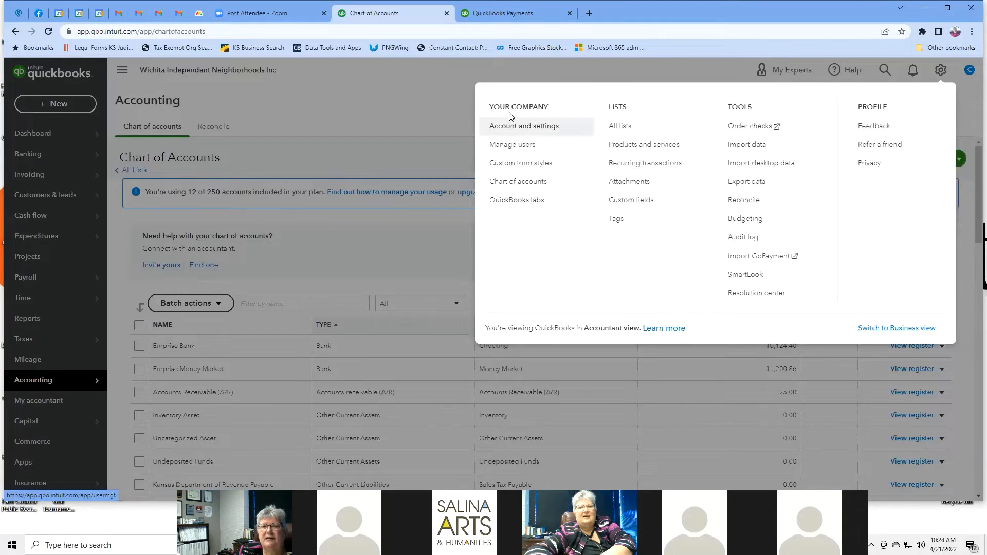
left_click(569, 71)
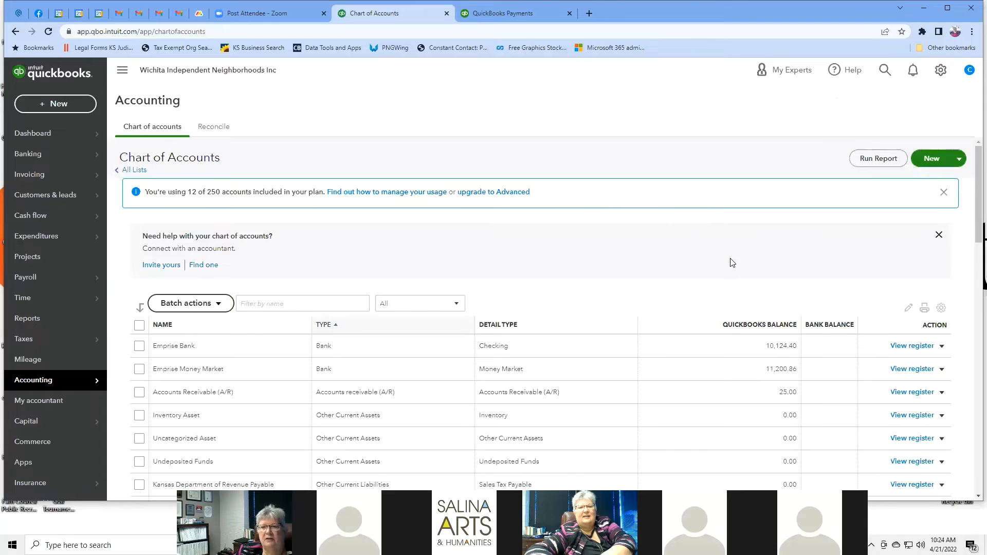
scroll(712, 256, "down", 2)
scroll(712, 256, "down", 4)
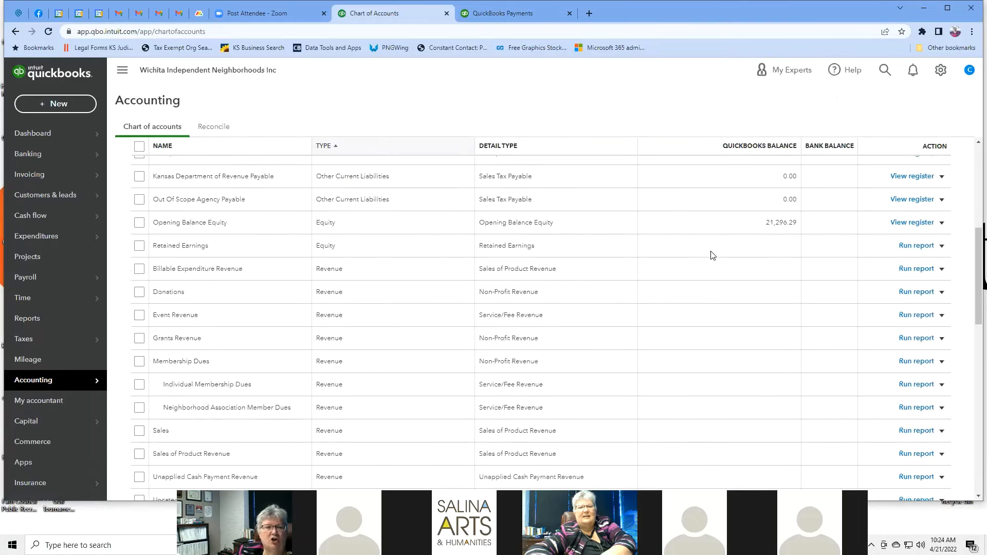
scroll(711, 256, "down", 5)
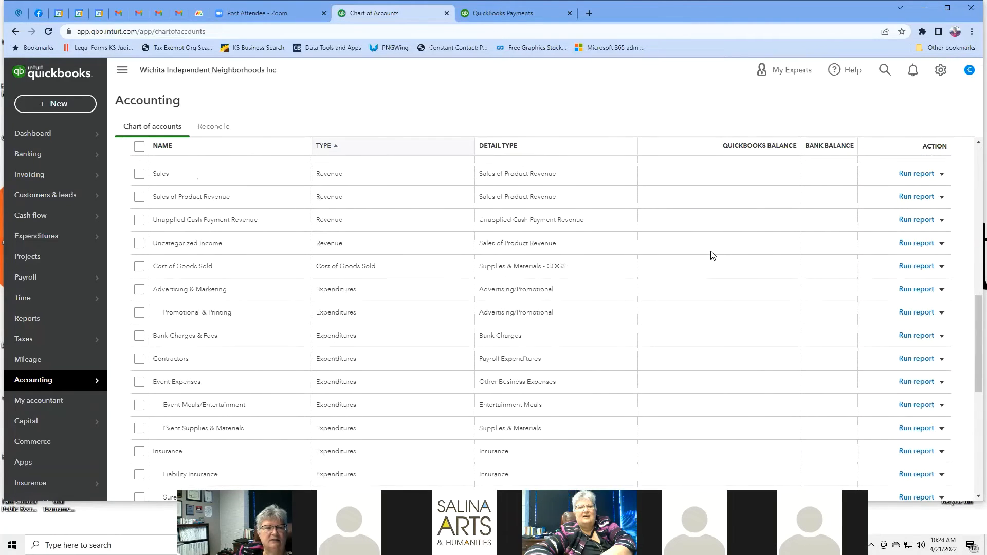
scroll(712, 255, "down", 5)
scroll(709, 255, "up", 16)
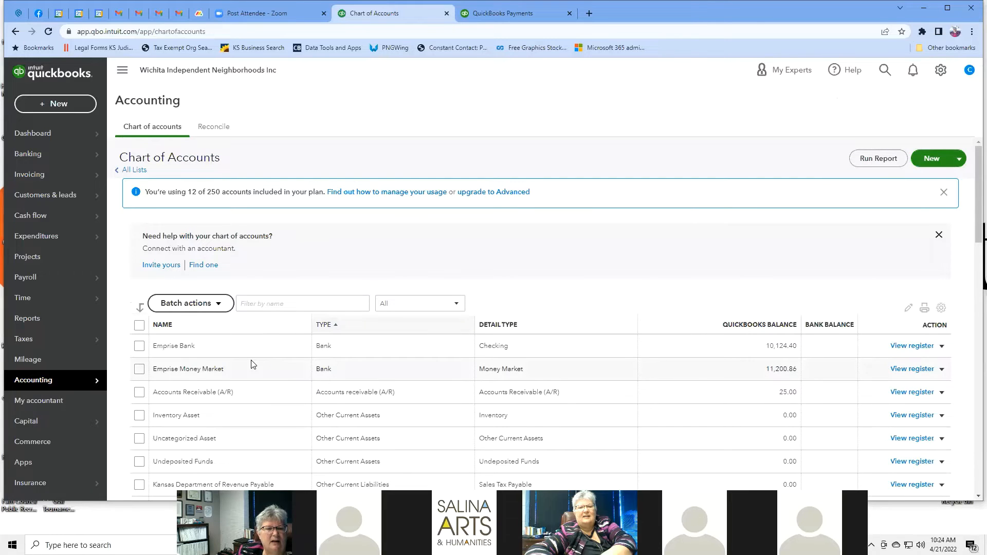
scroll(253, 365, "down", 1)
scroll(252, 365, "down", 2)
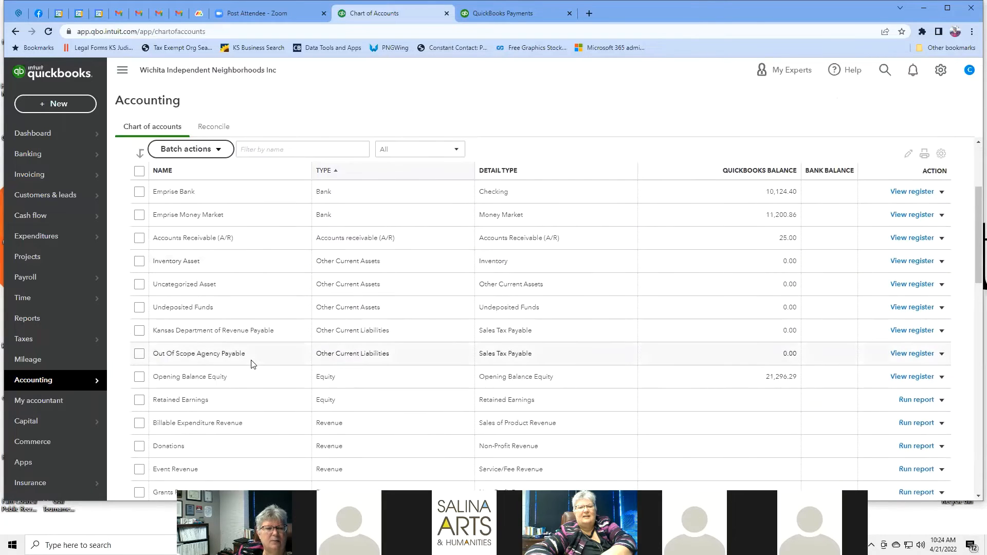
scroll(253, 364, "down", 2)
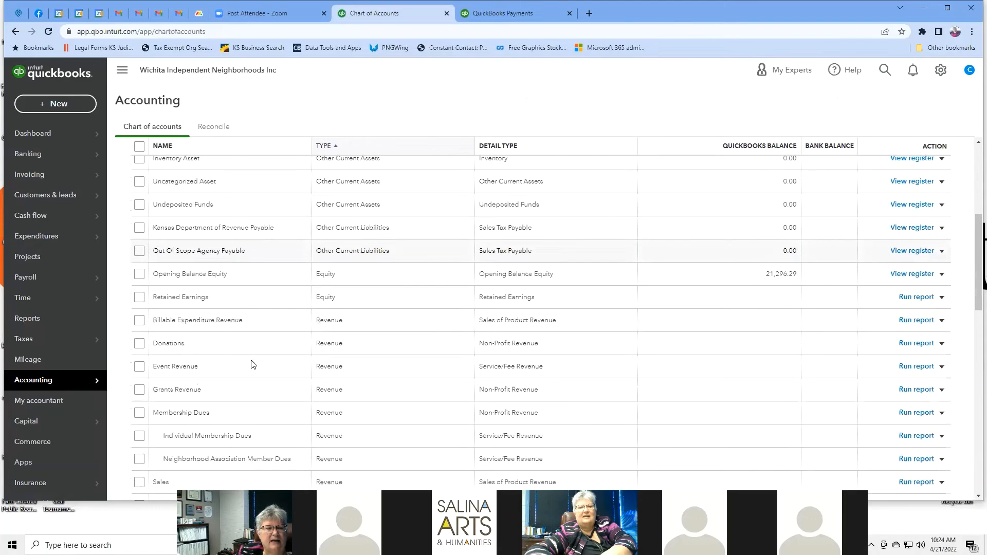
scroll(252, 365, "down", 8)
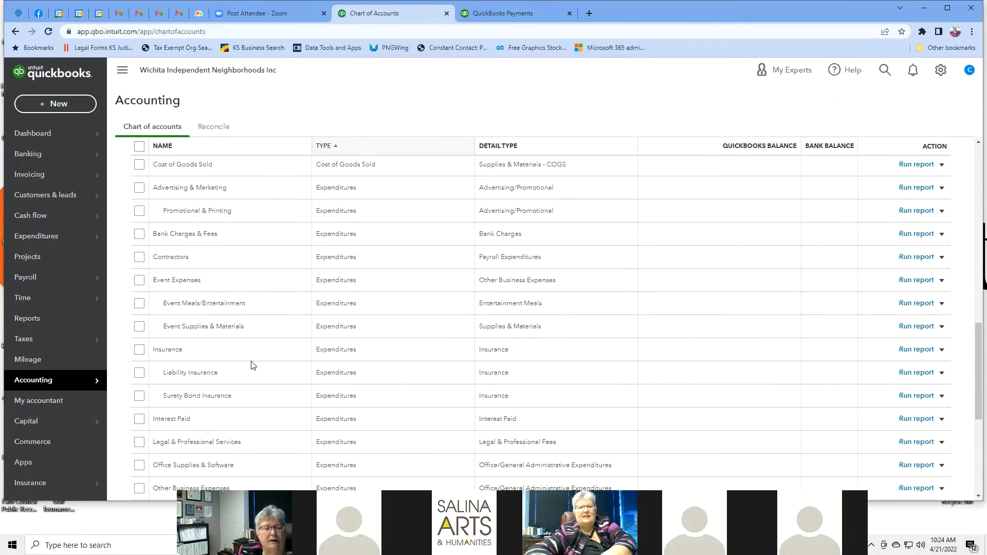
scroll(252, 365, "down", 5)
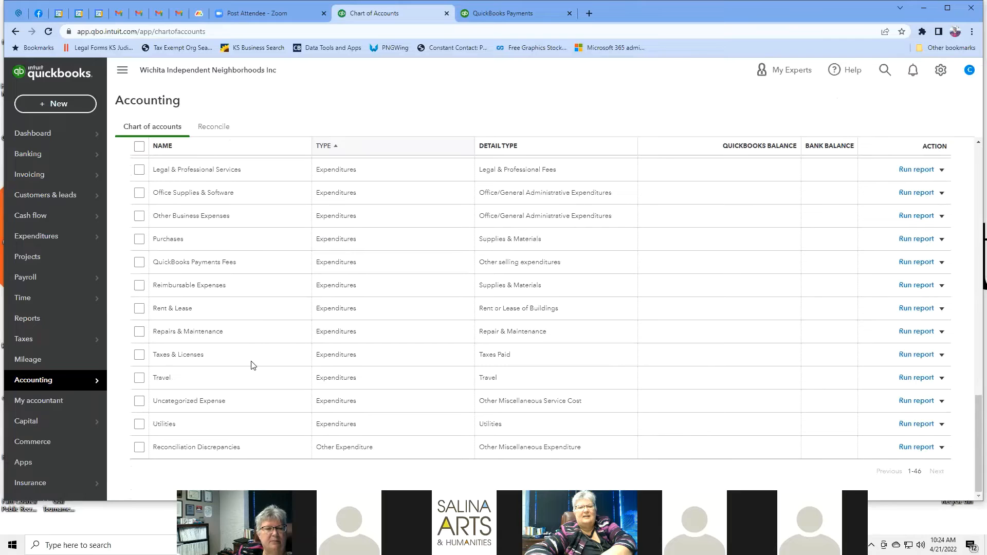
scroll(252, 364, "up", 15)
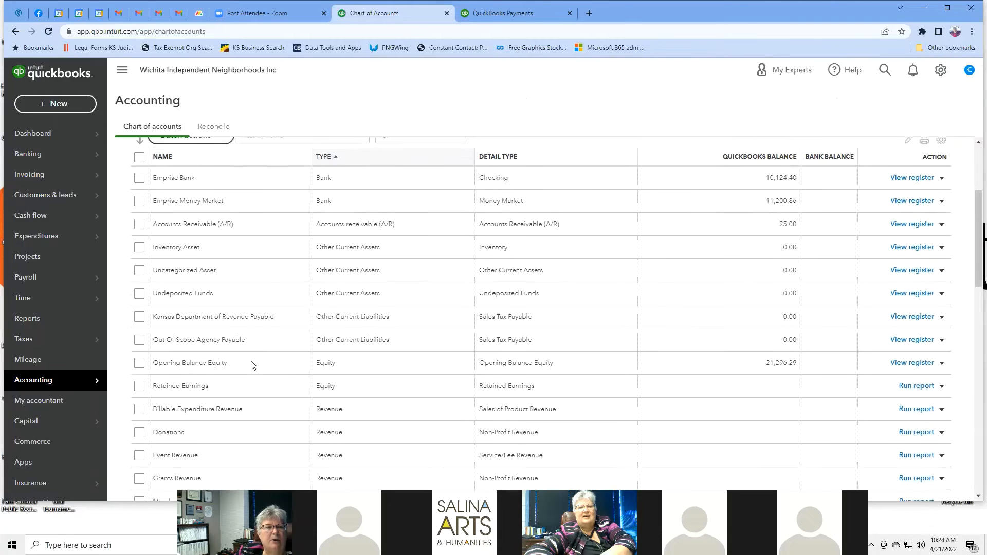
scroll(252, 364, "down", 2)
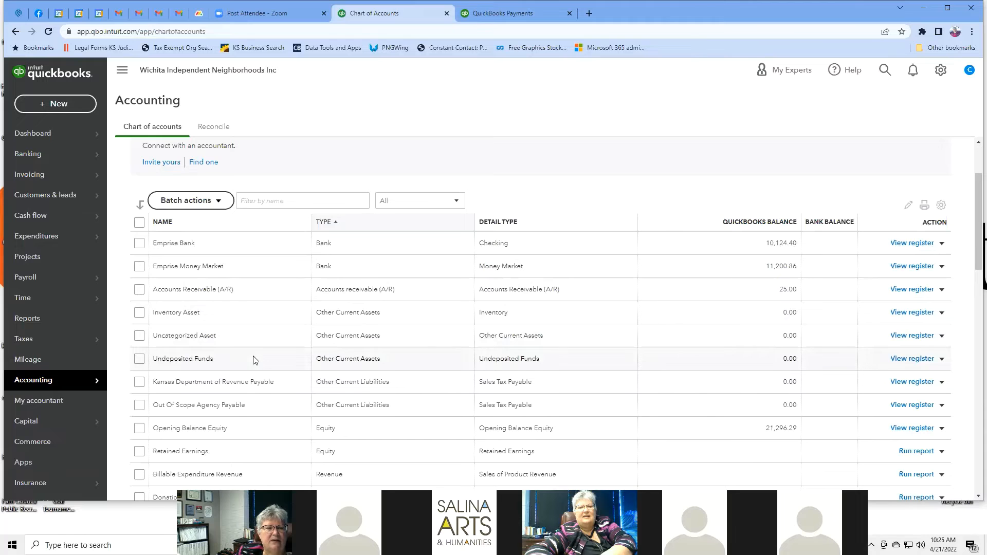
scroll(253, 360, "down", 1)
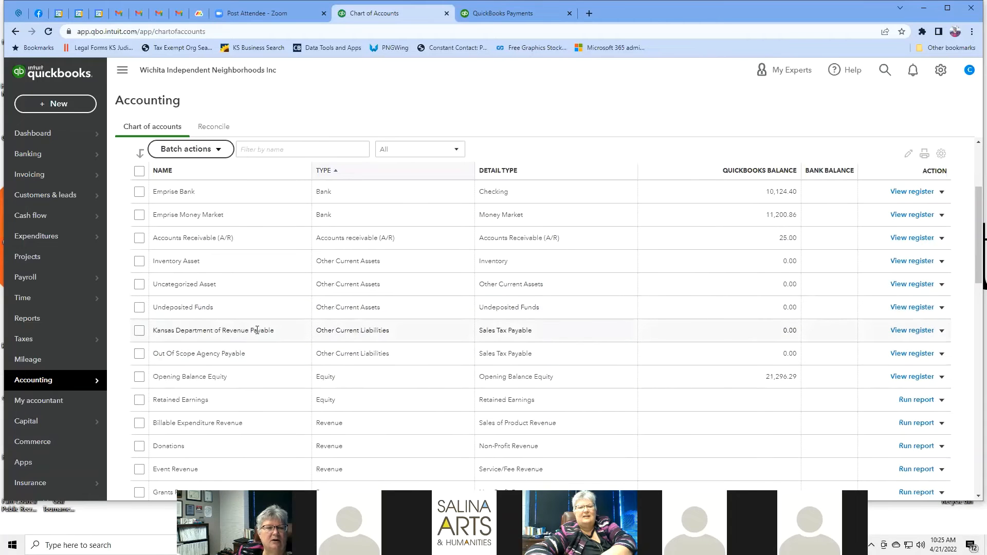
scroll(257, 330, "down", 3)
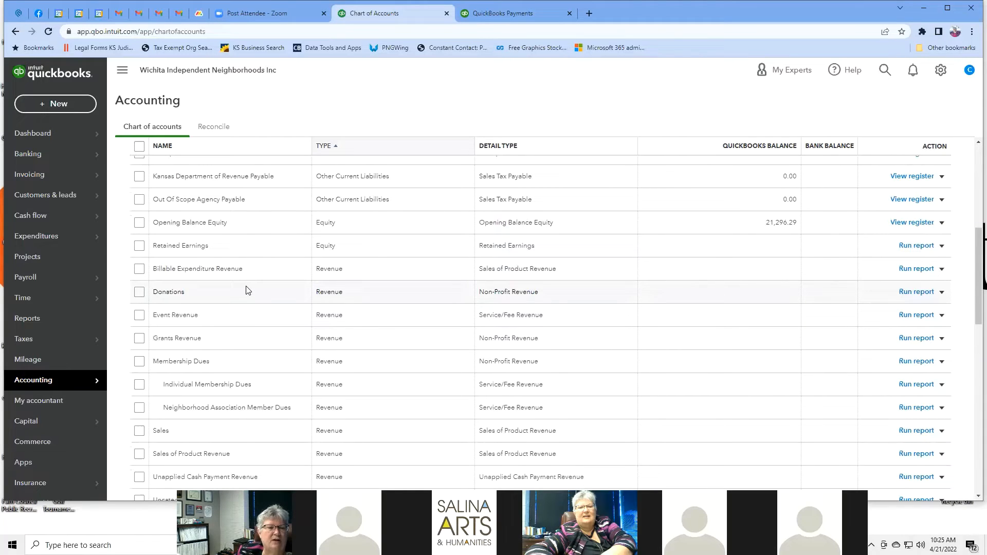
left_click(272, 344)
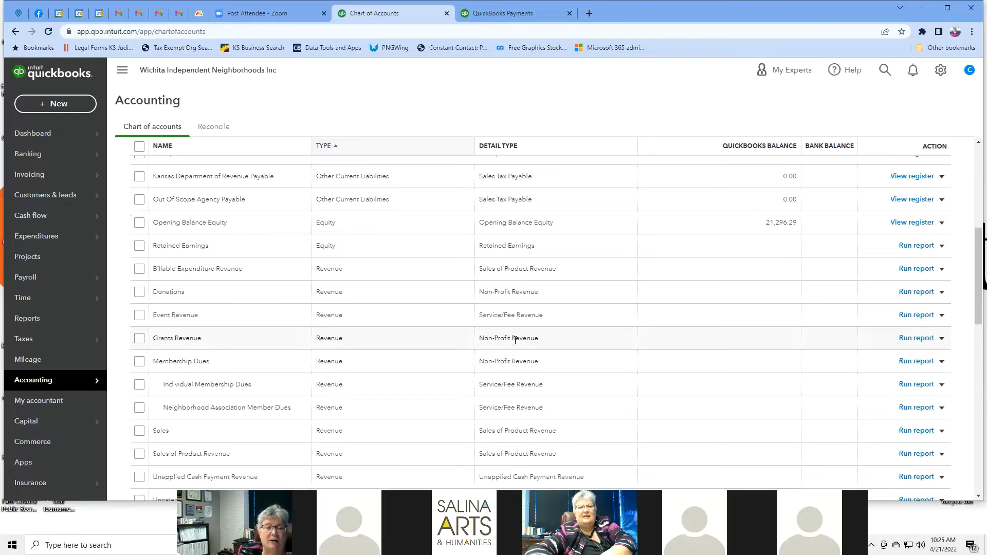
scroll(261, 278, "down", 2)
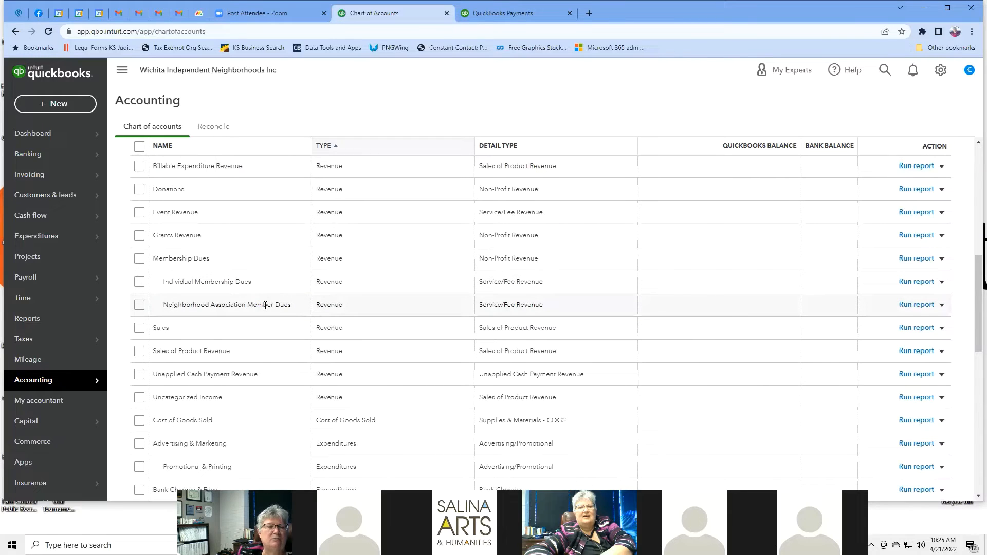
scroll(269, 281, "down", 2)
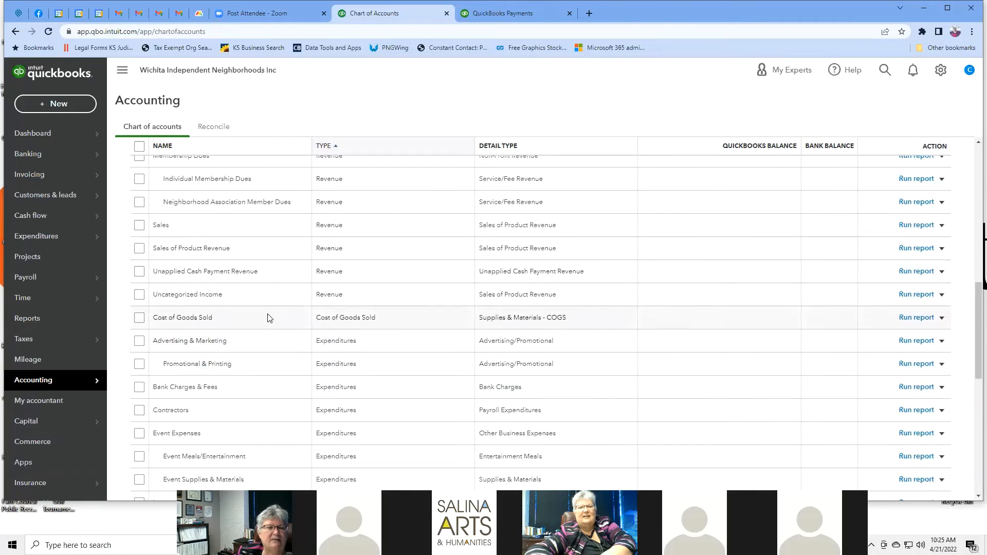
scroll(268, 315, "down", 3)
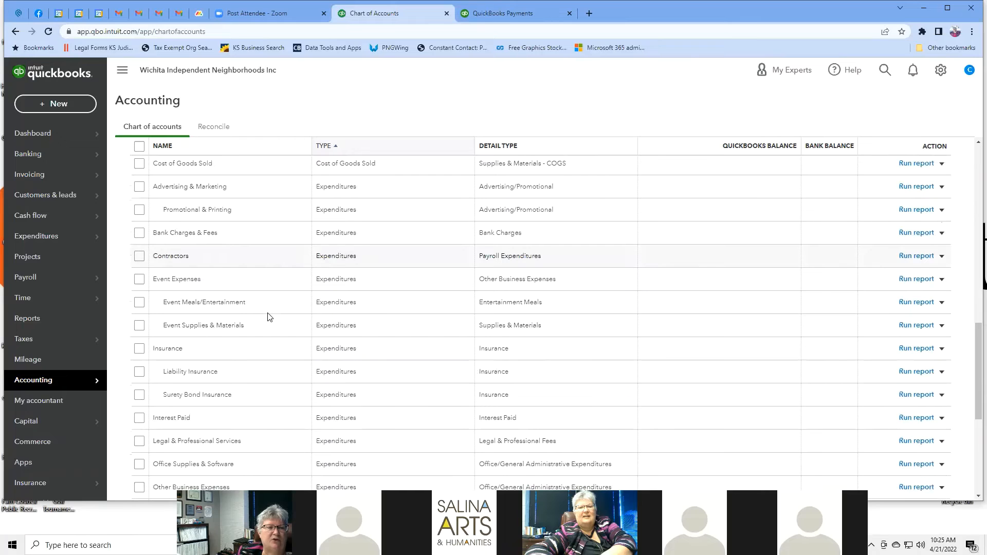
scroll(269, 317, "down", 2)
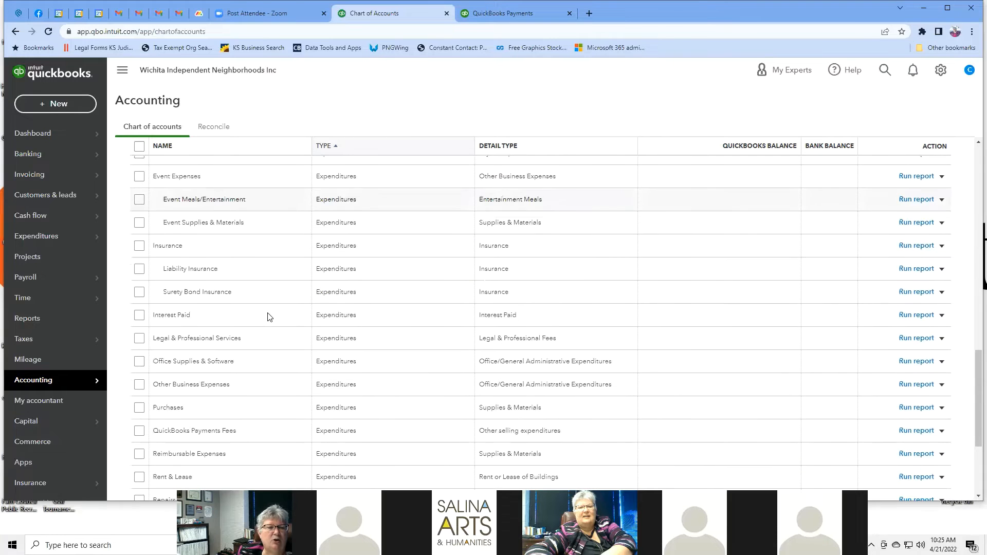
scroll(267, 316, "down", 2)
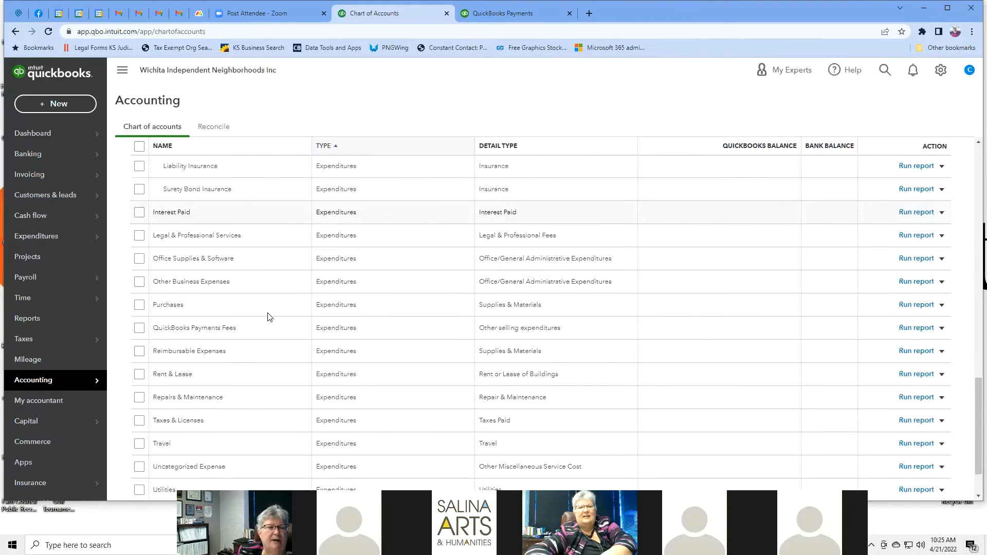
scroll(267, 316, "down", 2)
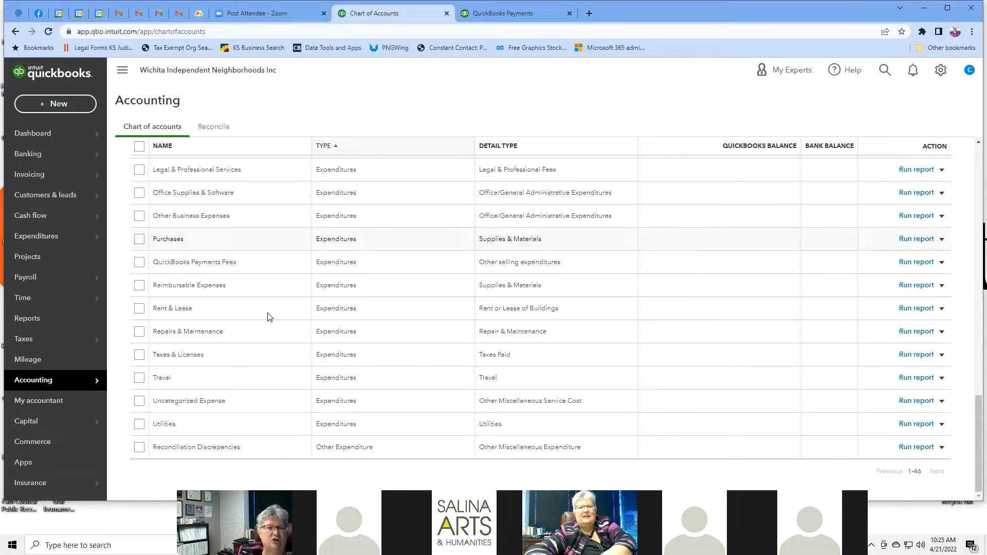
scroll(267, 316, "up", 20)
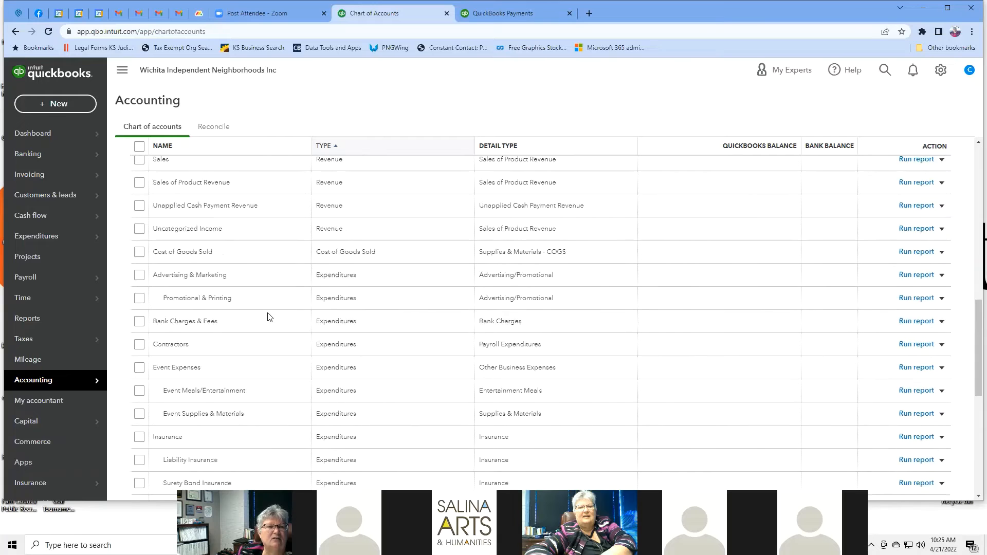
scroll(267, 316, "down", 1)
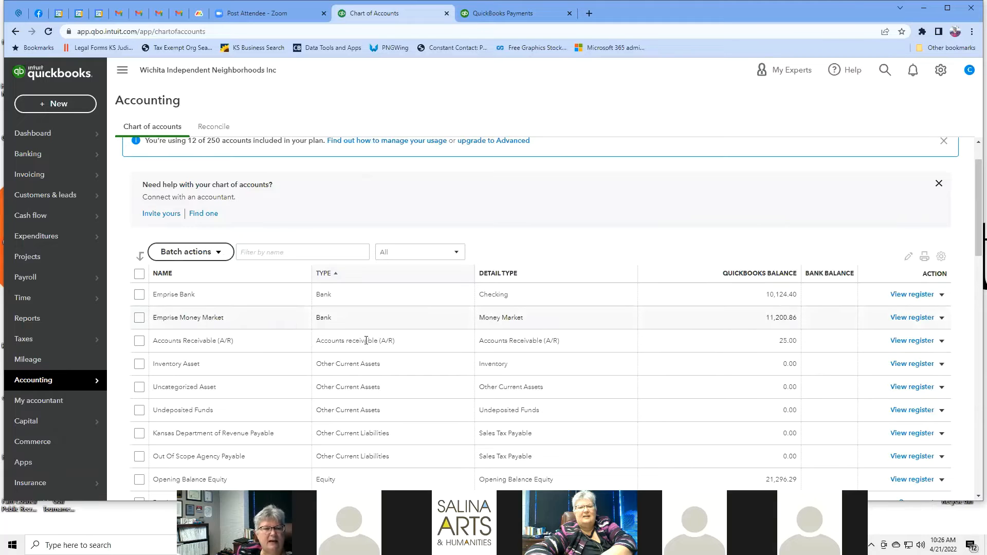
scroll(397, 336, "down", 2)
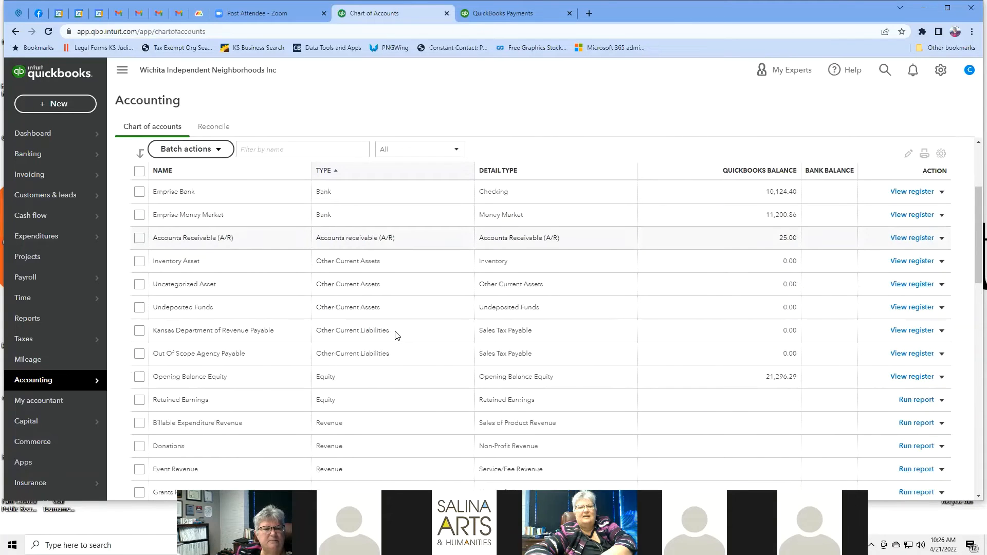
scroll(397, 336, "down", 2)
scroll(397, 336, "down", 4)
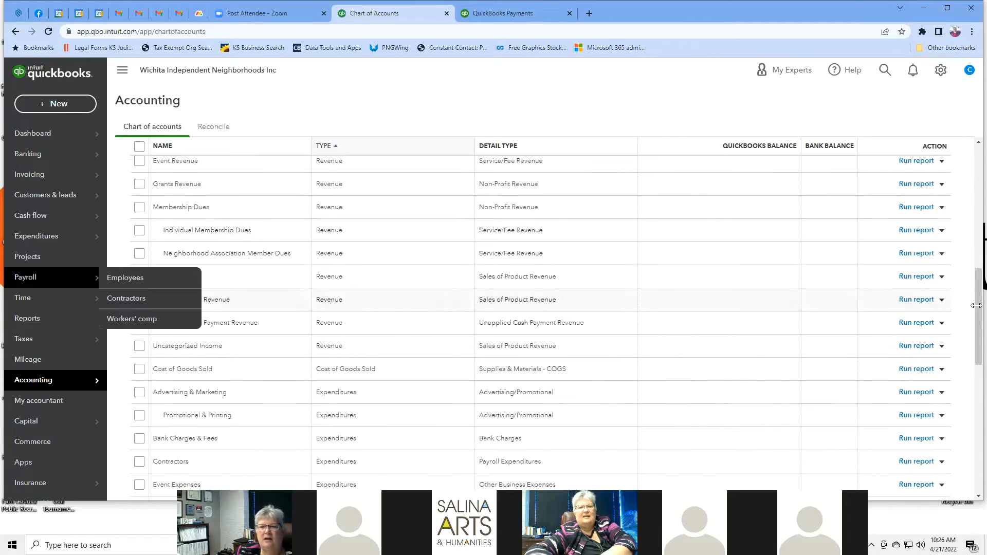
left_click(942, 277)
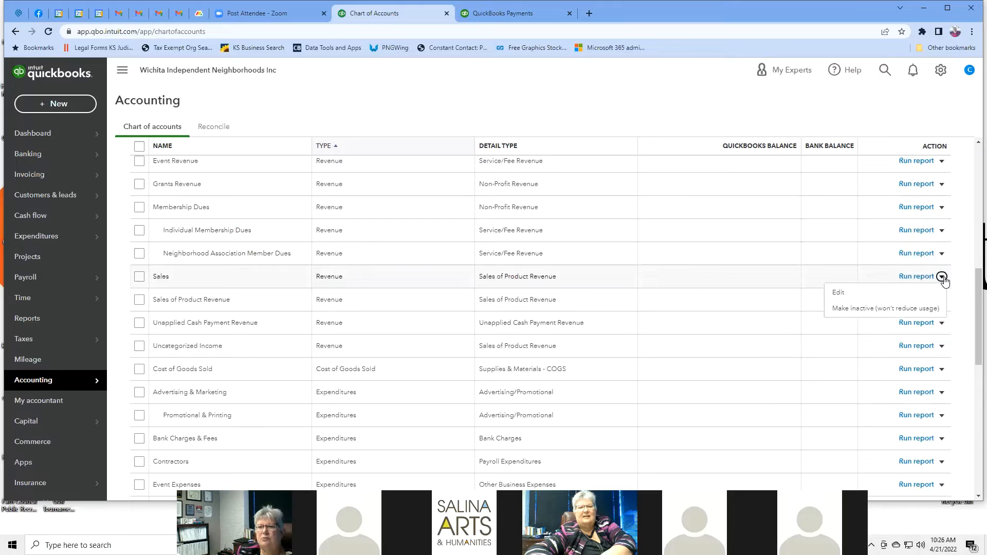
left_click(838, 293)
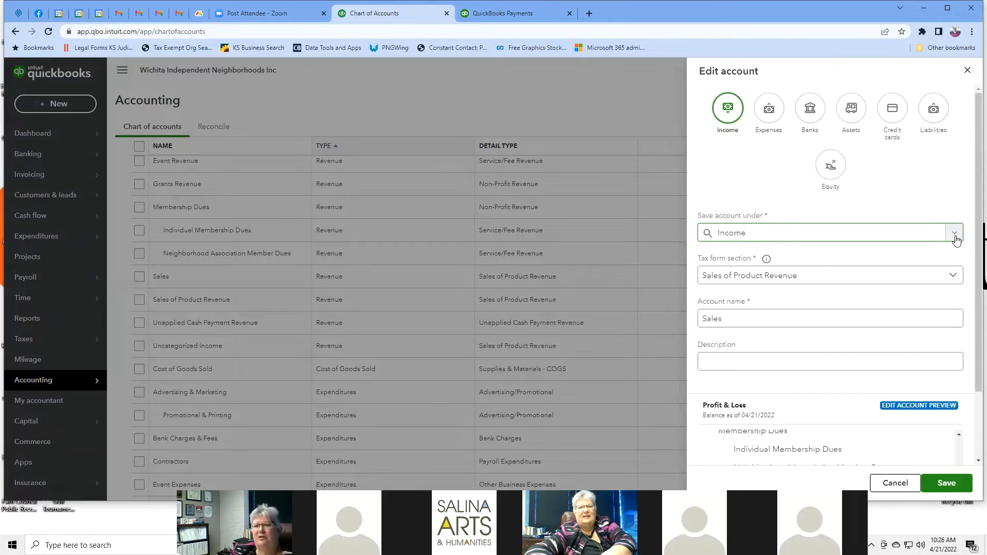
left_click(954, 277)
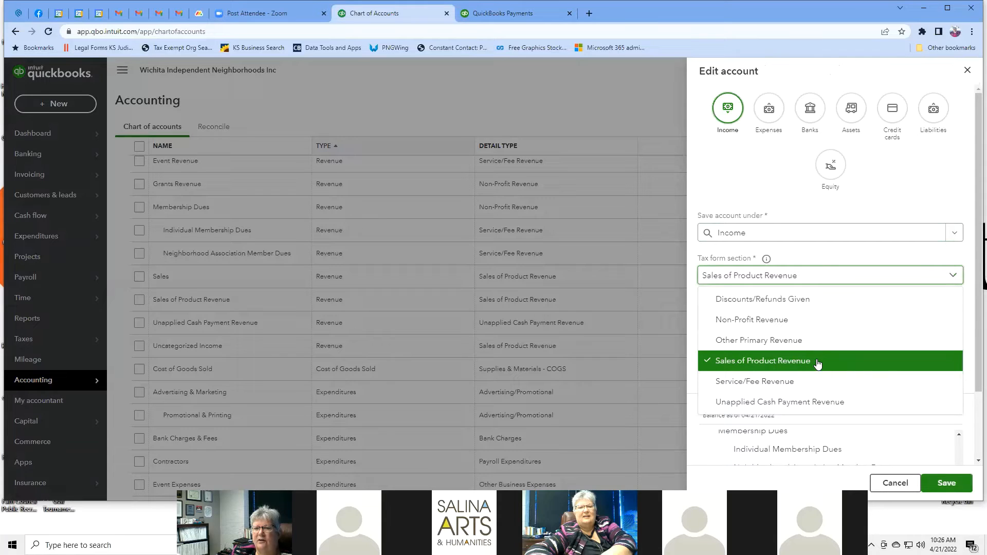
left_click(785, 384)
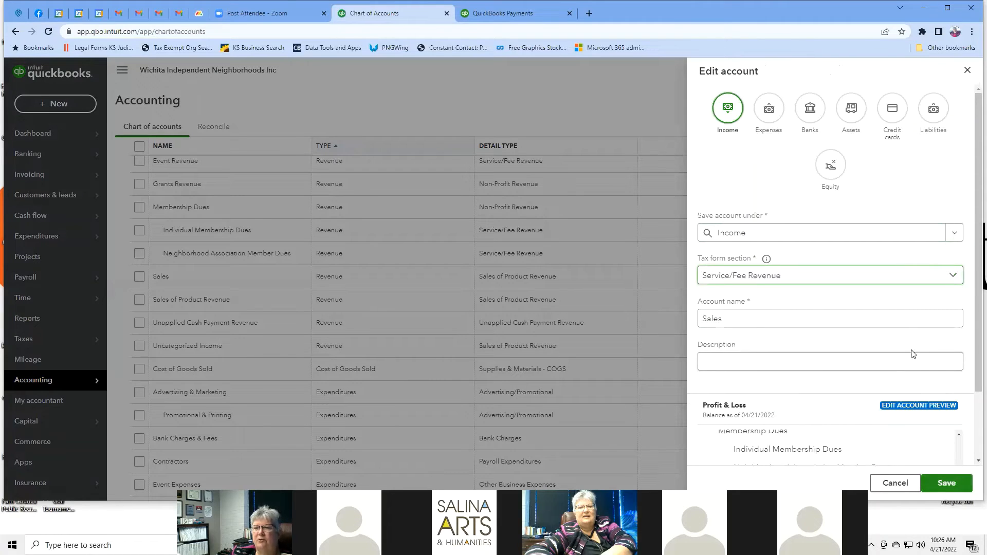
left_click(750, 320)
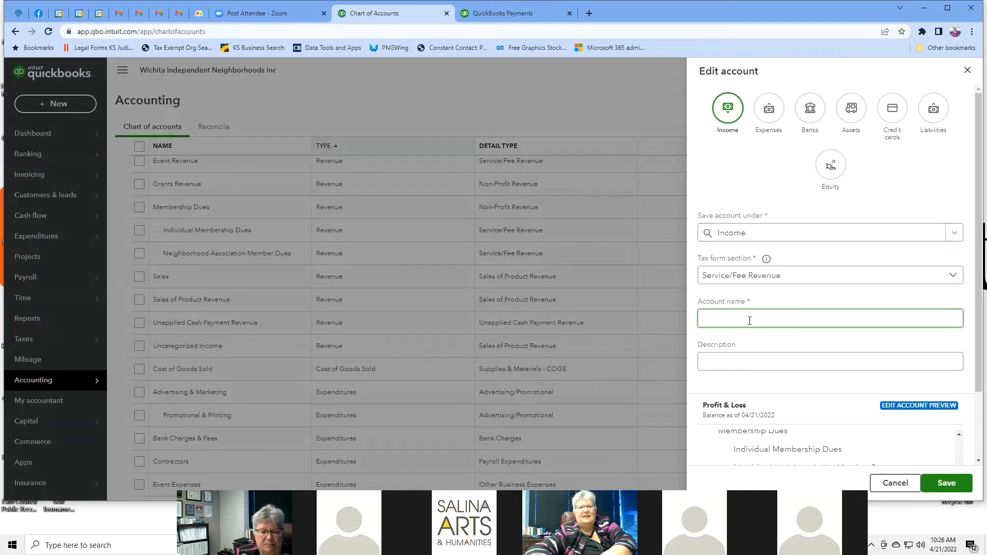
type("Consultin")
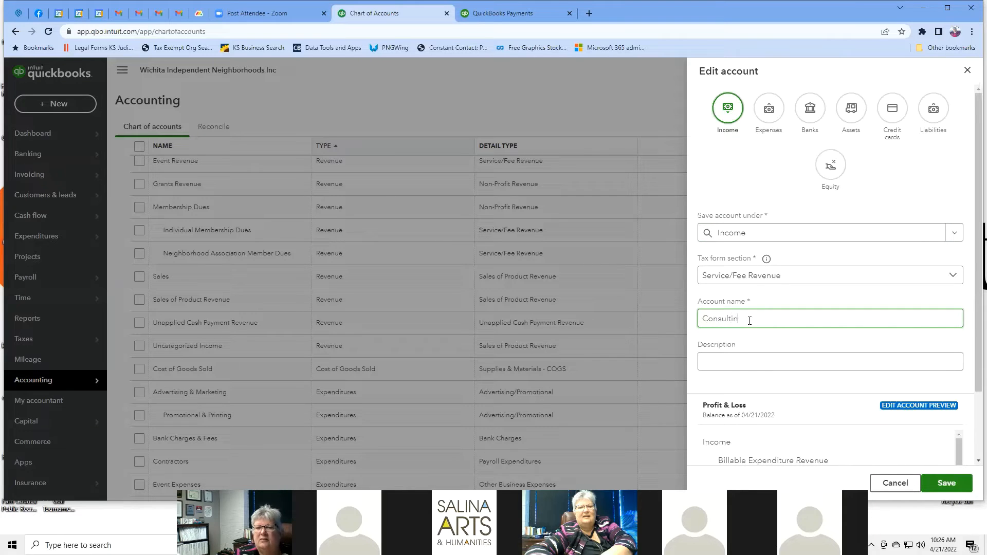
type("g")
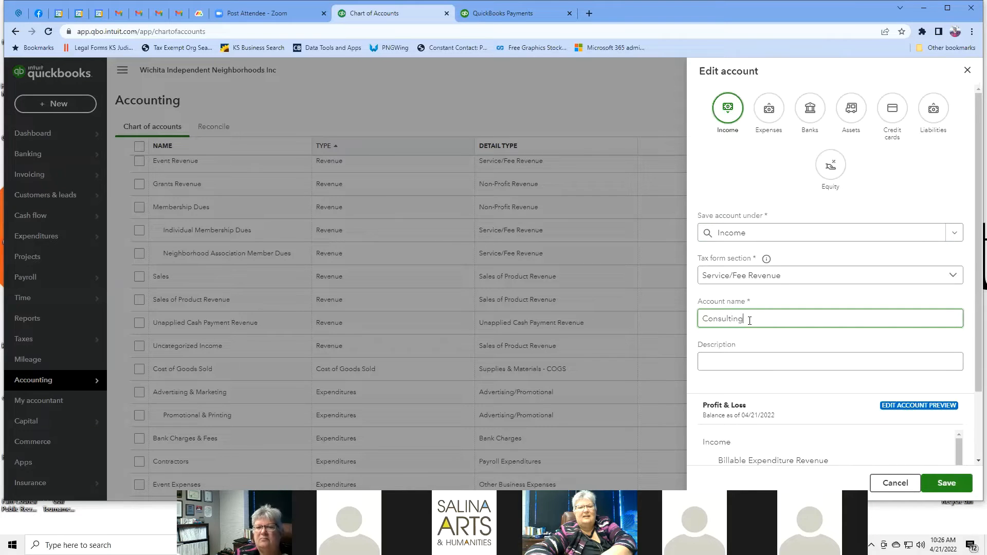
left_click(770, 364)
scroll(874, 325, "down", 2)
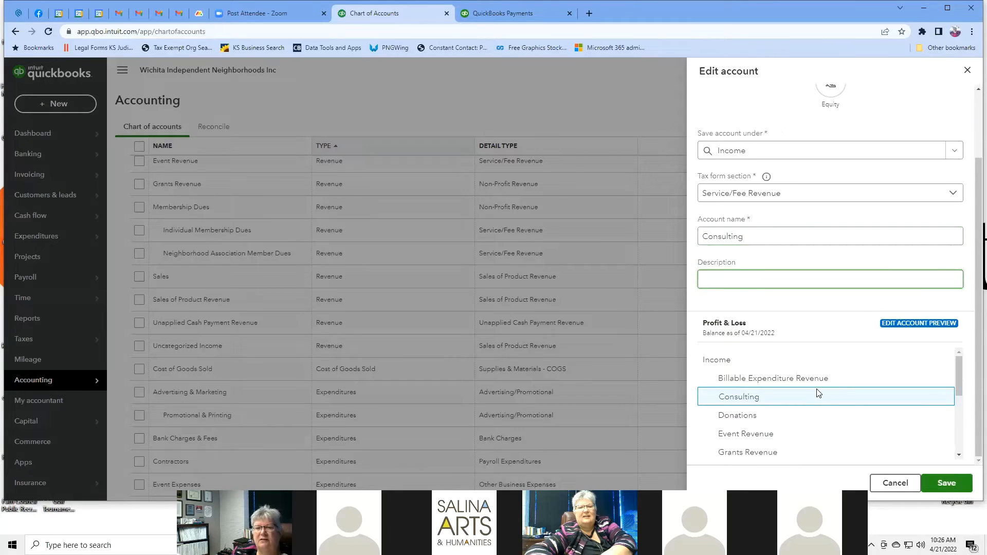
left_click(944, 483)
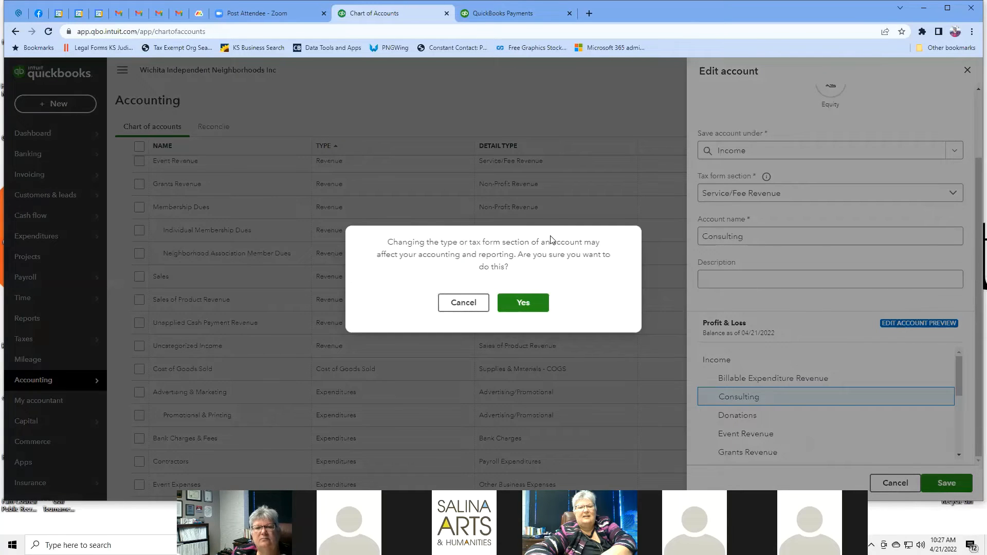
left_click(514, 312)
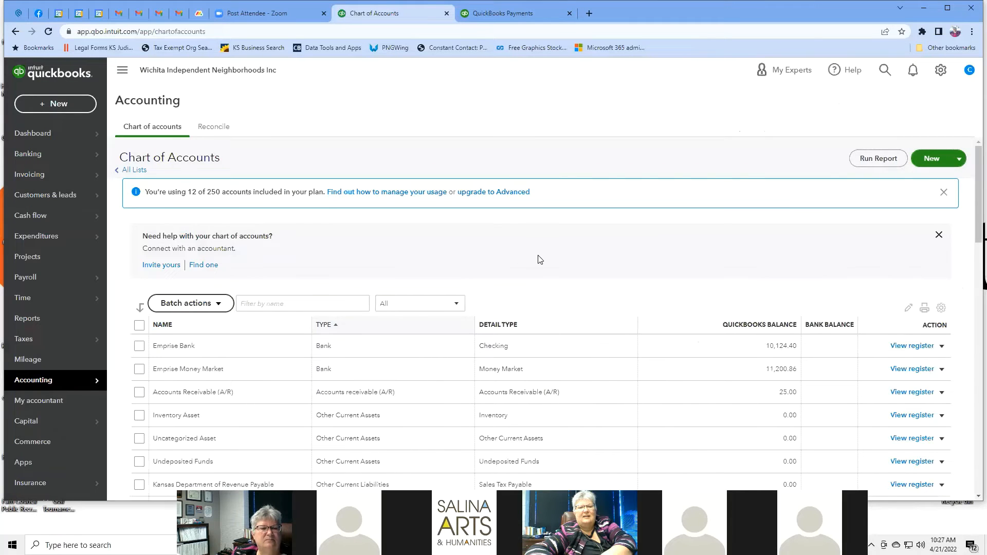
scroll(540, 260, "down", 3)
scroll(538, 259, "down", 2)
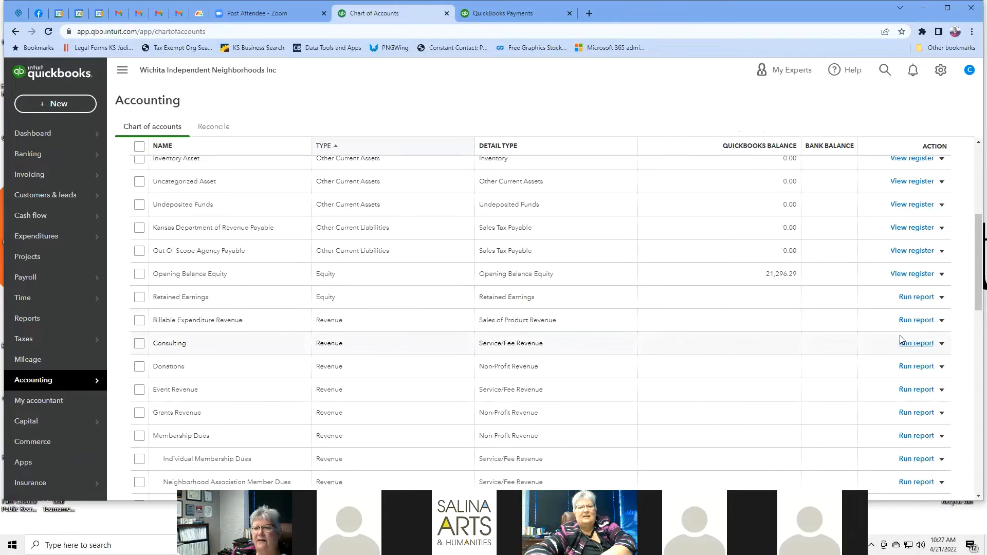
left_click(941, 344)
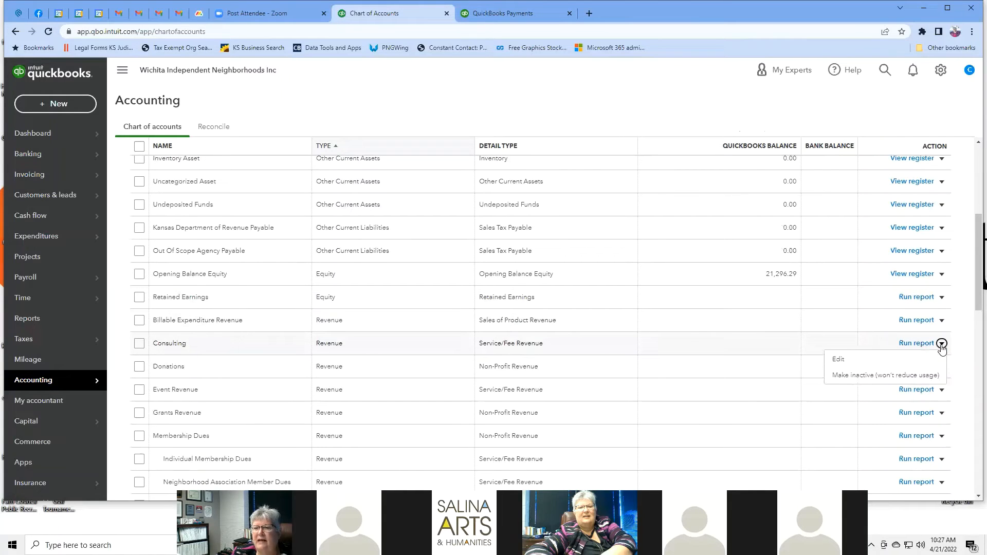
left_click(837, 359)
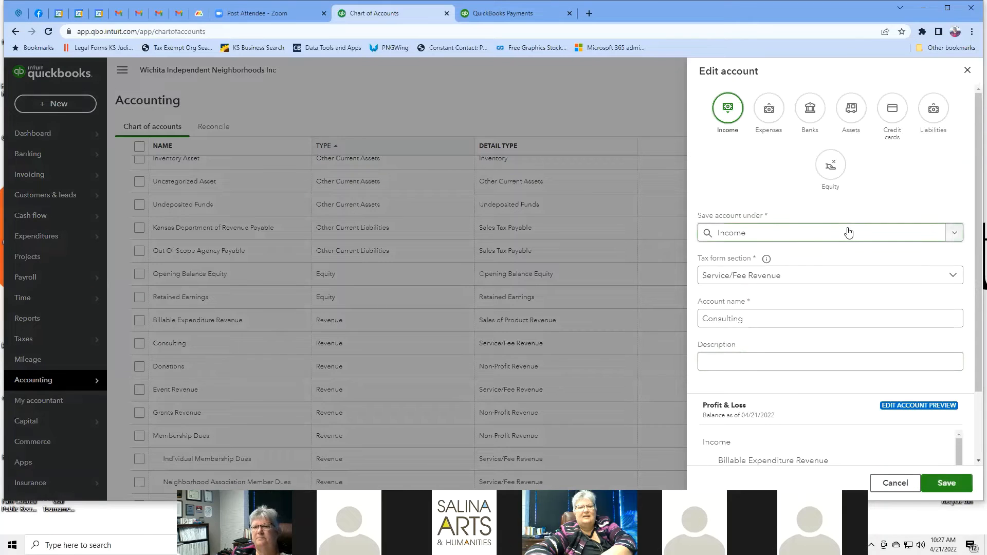
scroll(848, 233, "down", 2)
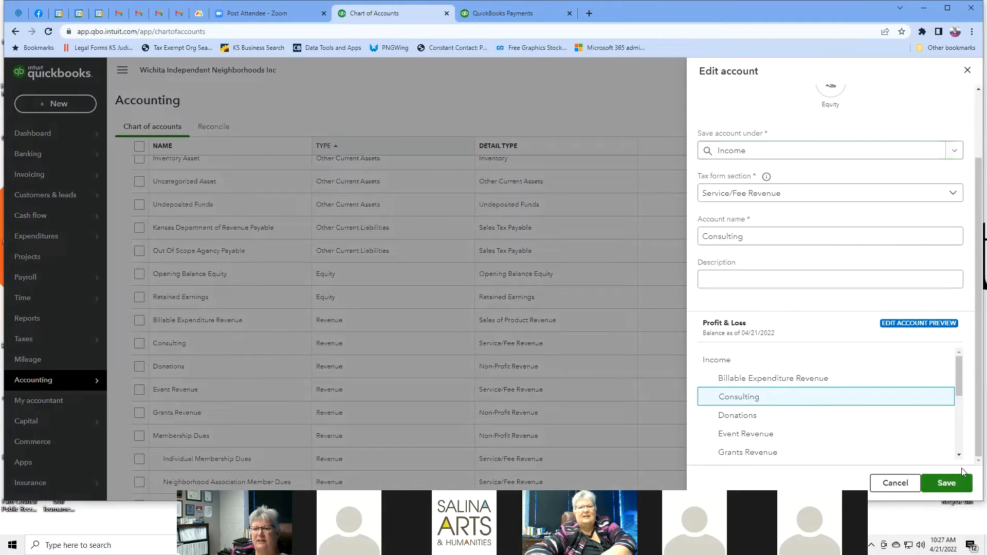
left_click(889, 483)
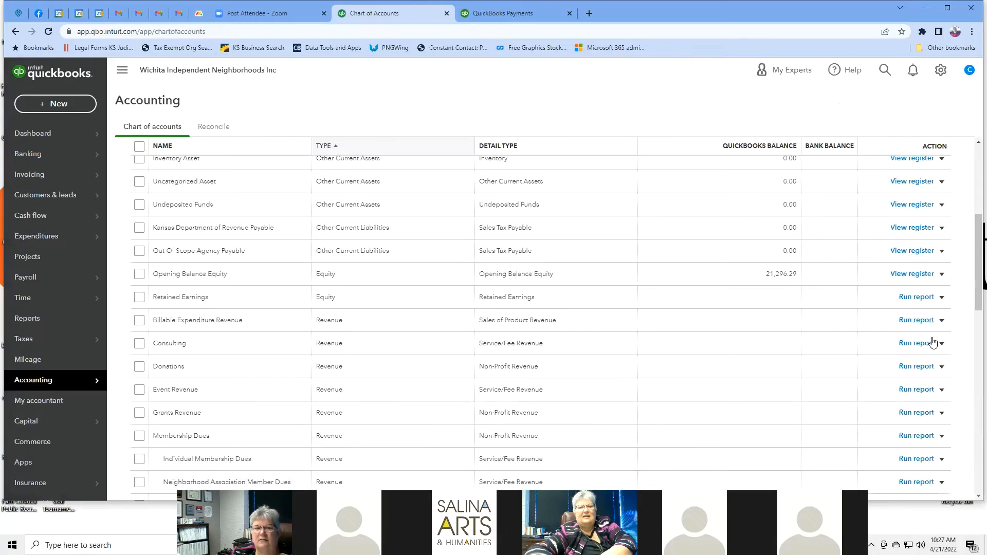
scroll(861, 181, "up", 5)
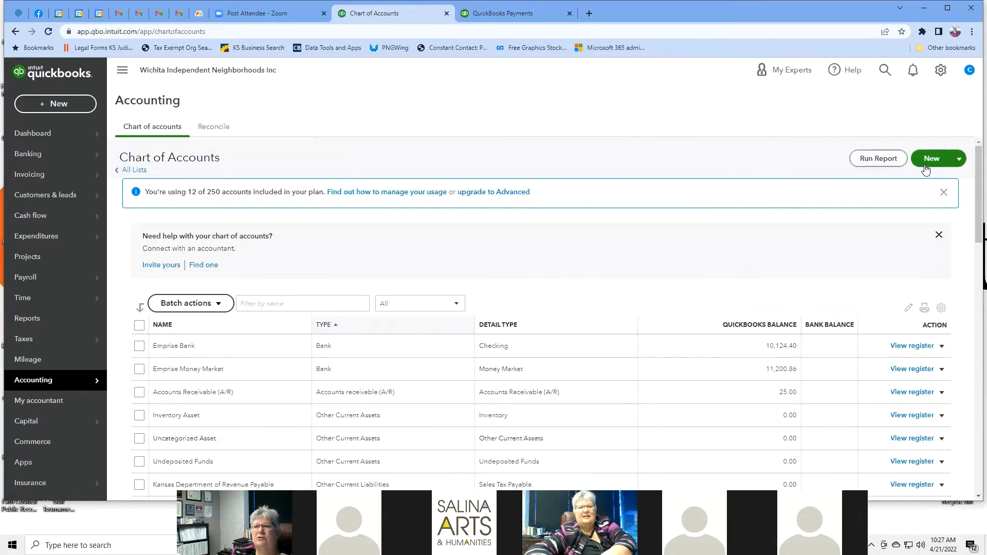
Step: Create and save a new account 'Neighborhood Development' as a subaccount of Consulting
left_click(933, 154)
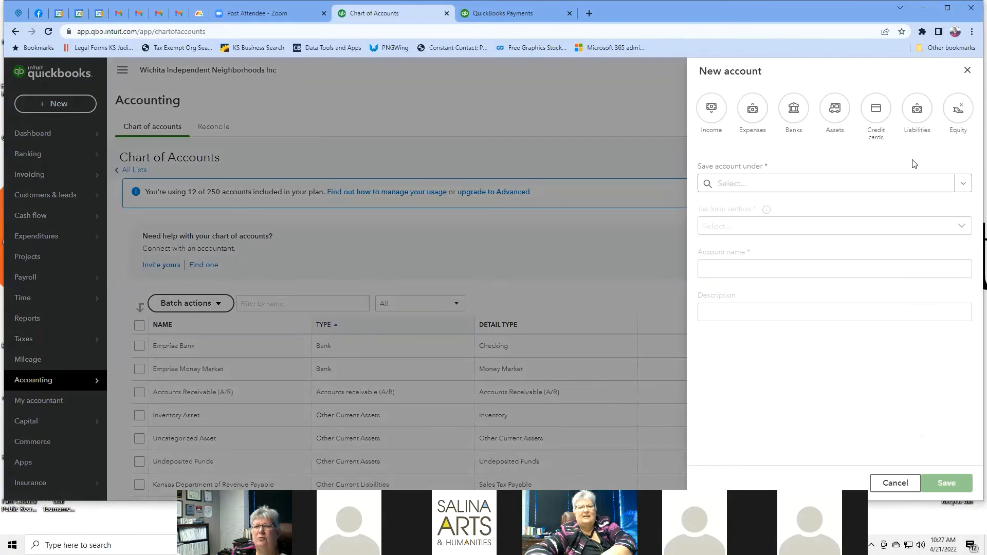
left_click(964, 183)
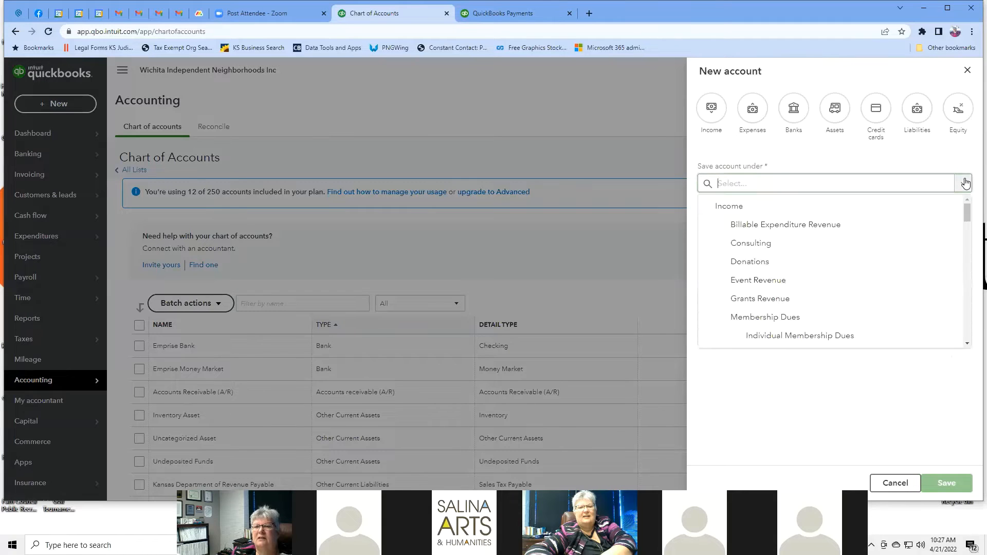
left_click(778, 244)
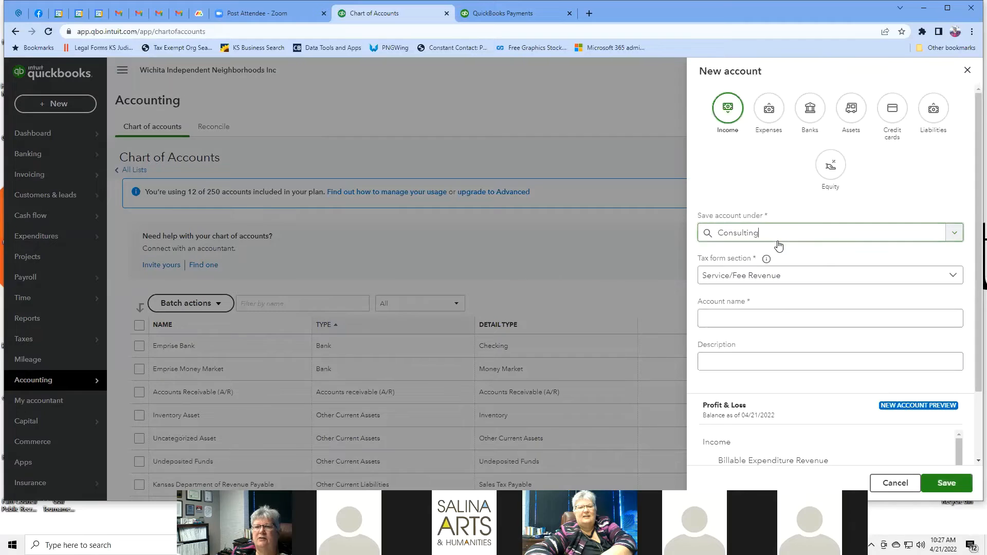
scroll(895, 207, "down", 2)
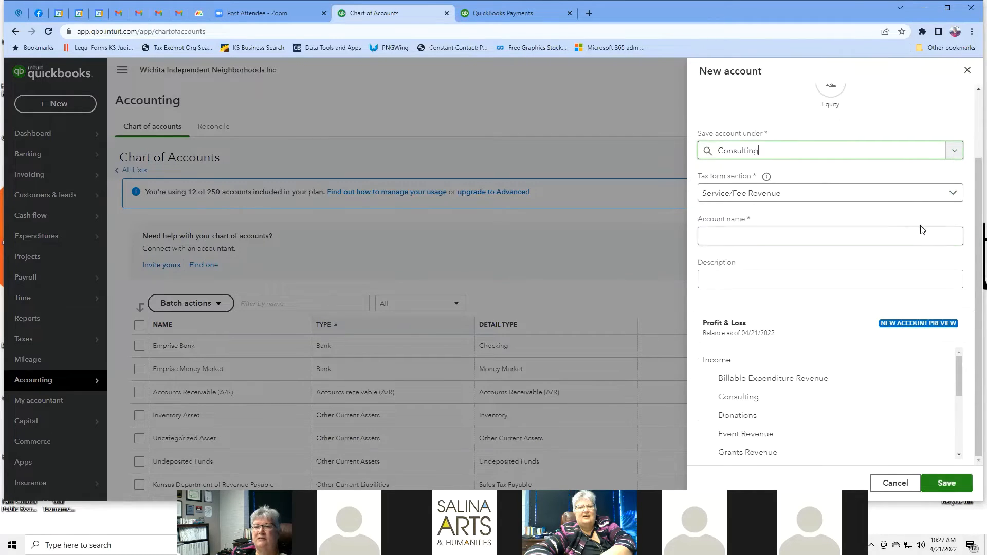
left_click(934, 237)
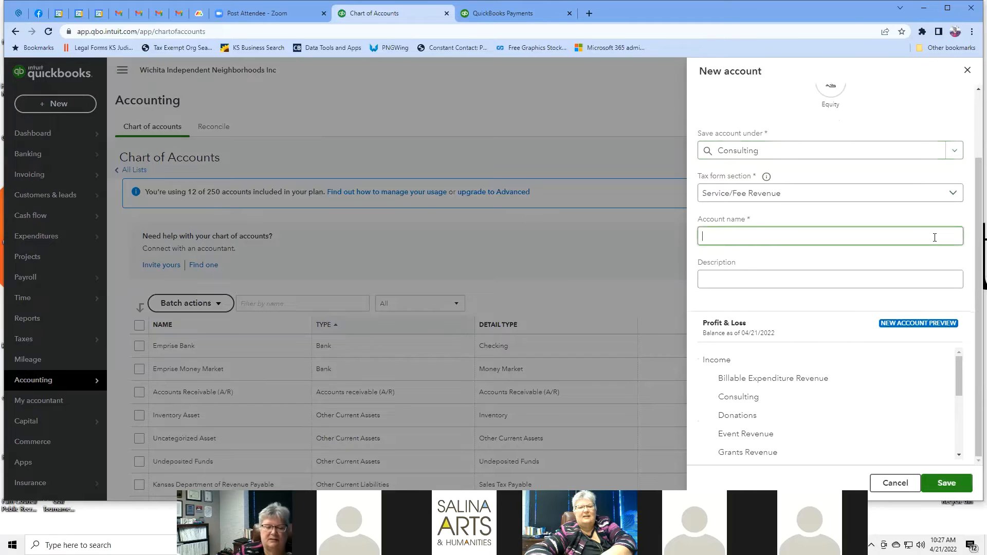
type("Nei")
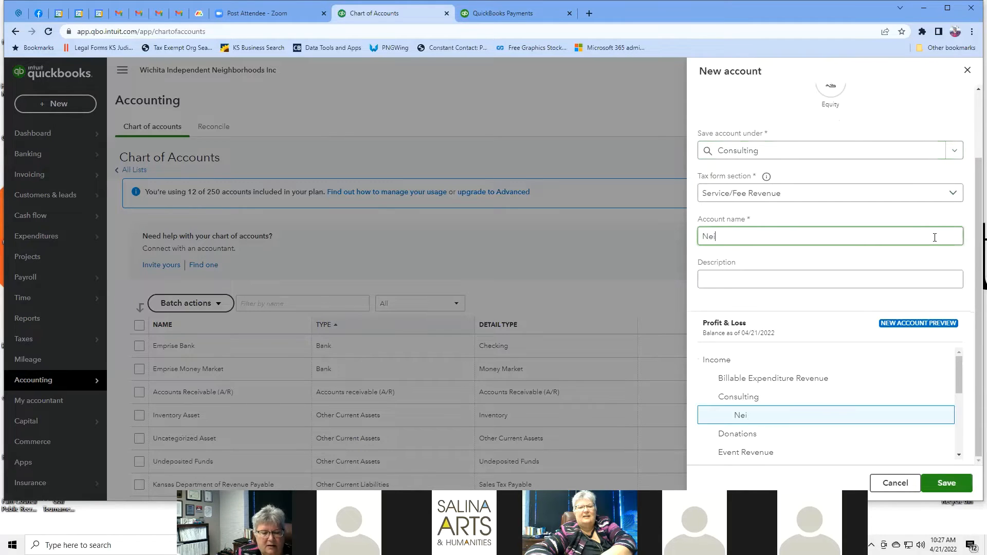
type("ghborhood")
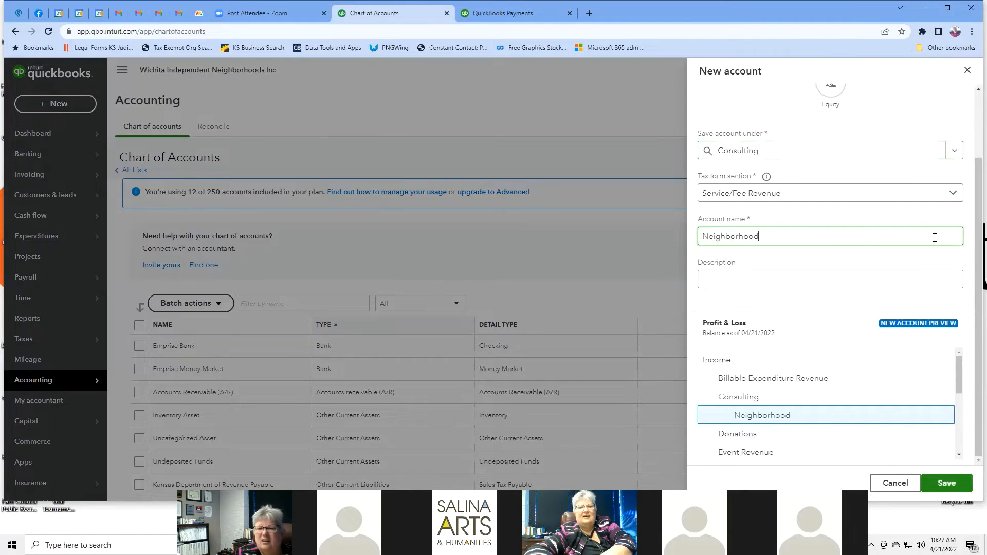
type(" Develop")
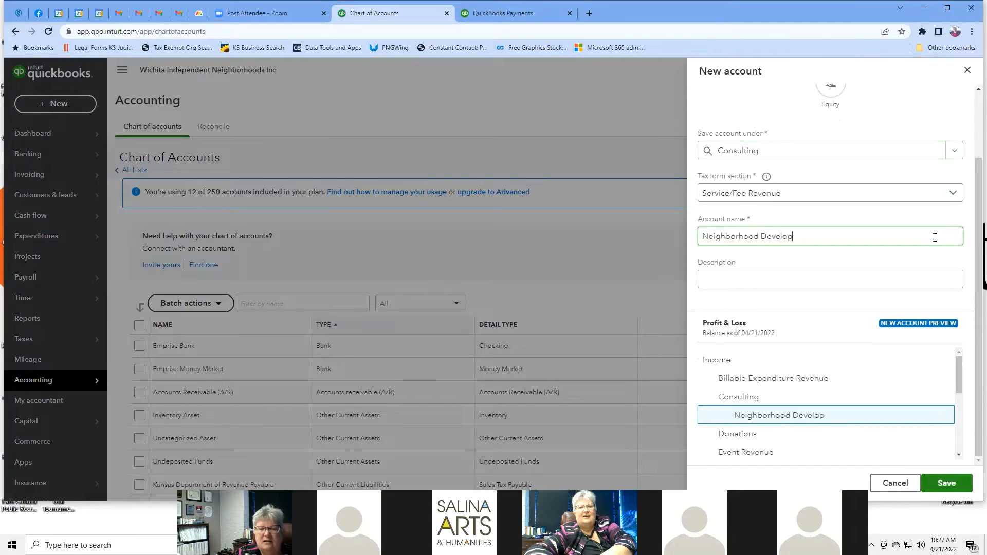
type("ment")
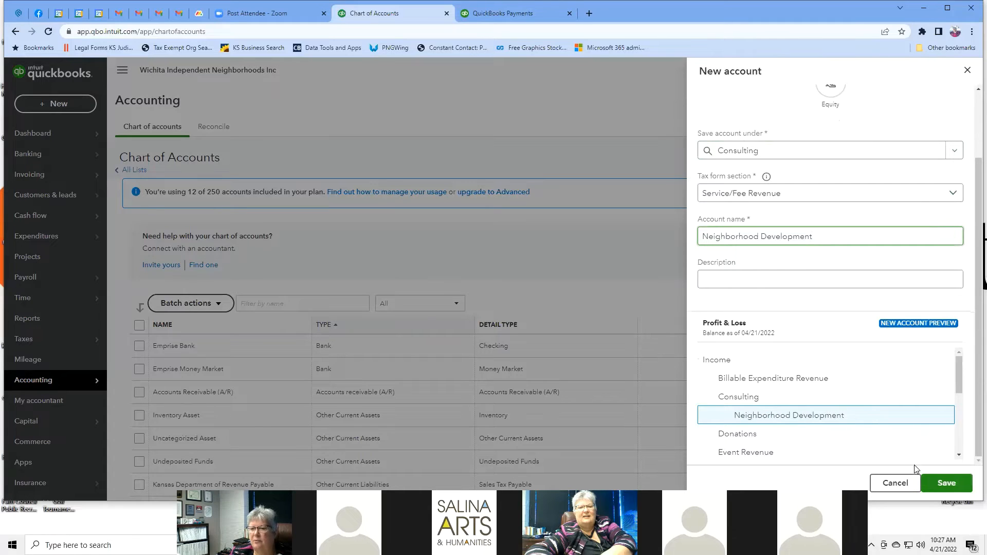
left_click(938, 481)
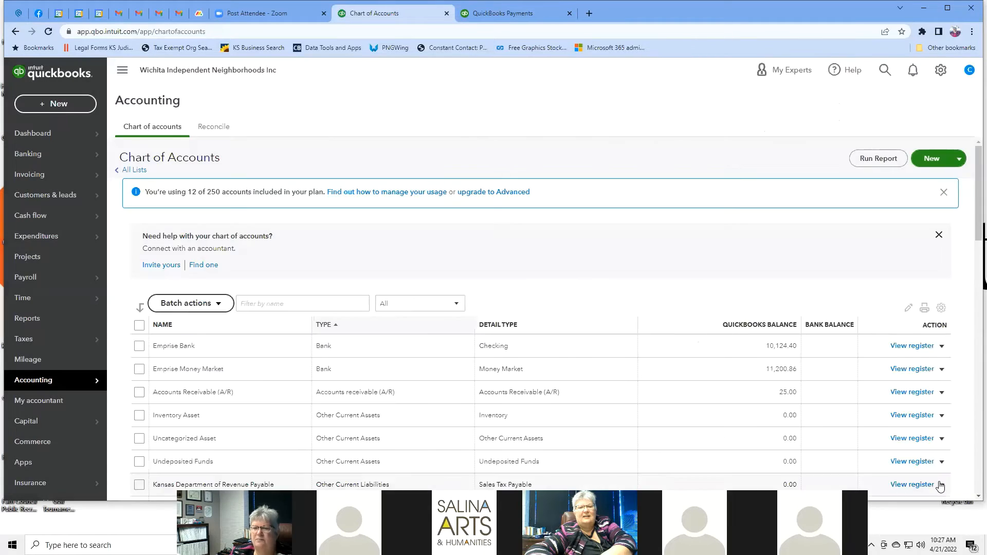
scroll(579, 278, "down", 4)
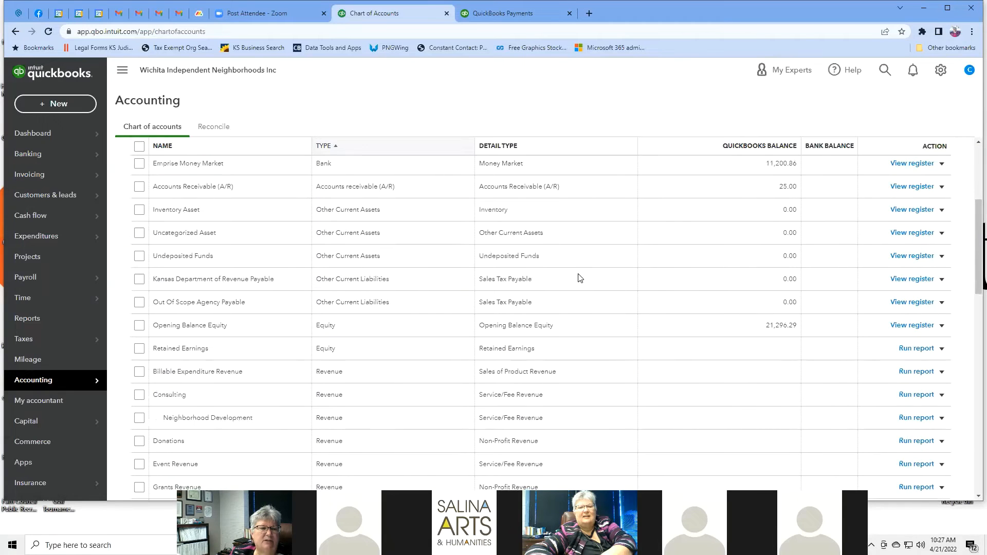
scroll(579, 277, "down", 3)
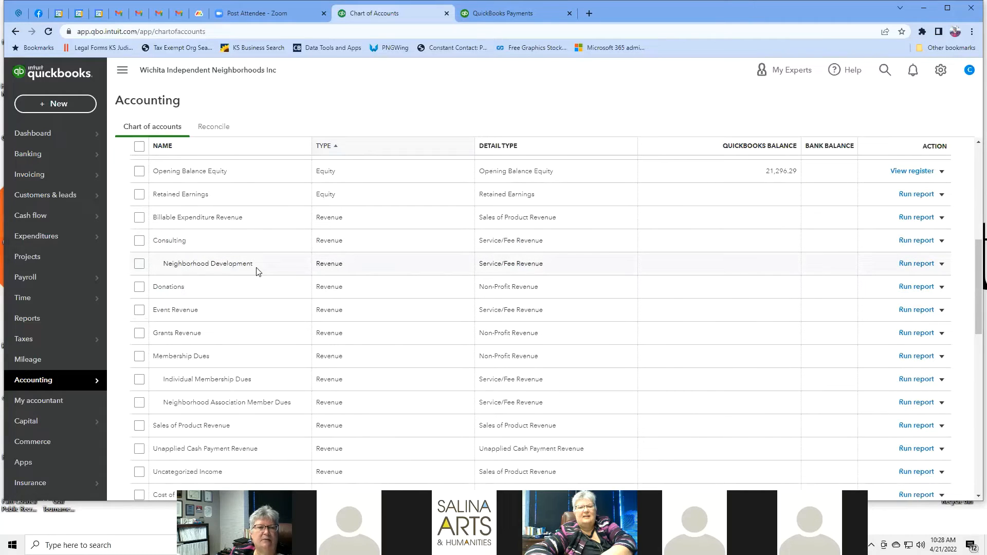
scroll(853, 302, "up", 10)
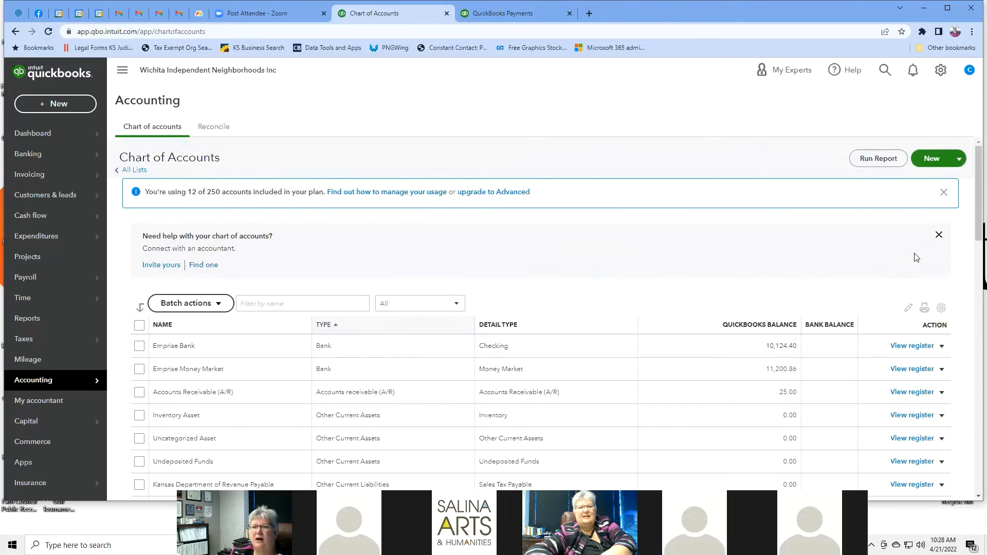
Step: Create a new account named Individual Development, saved under Consulting as a subaccount
left_click(938, 163)
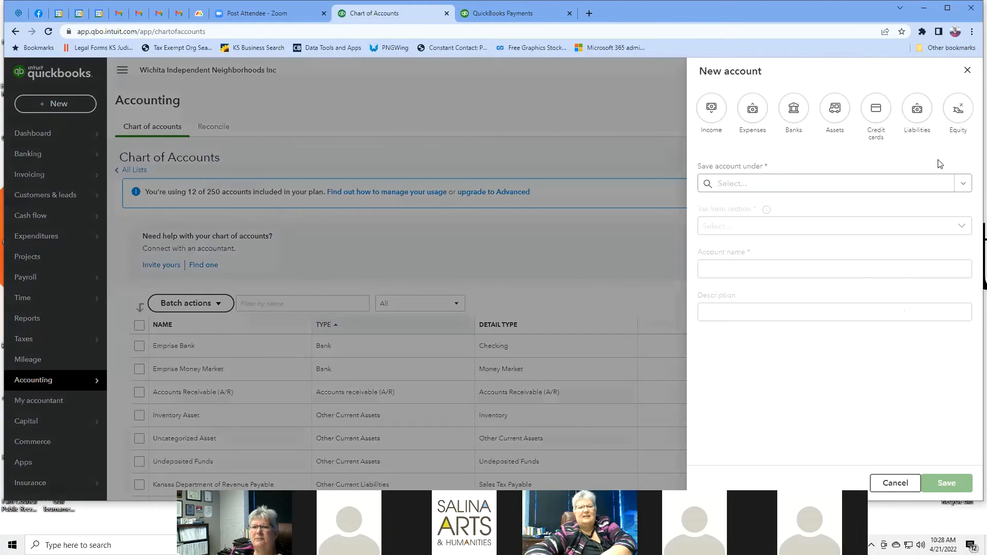
left_click(806, 185)
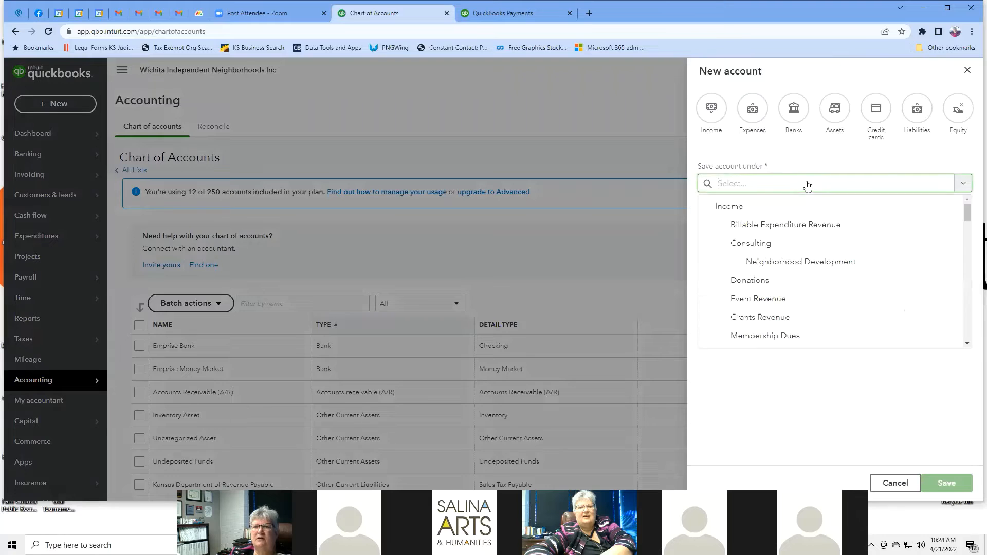
left_click(775, 243)
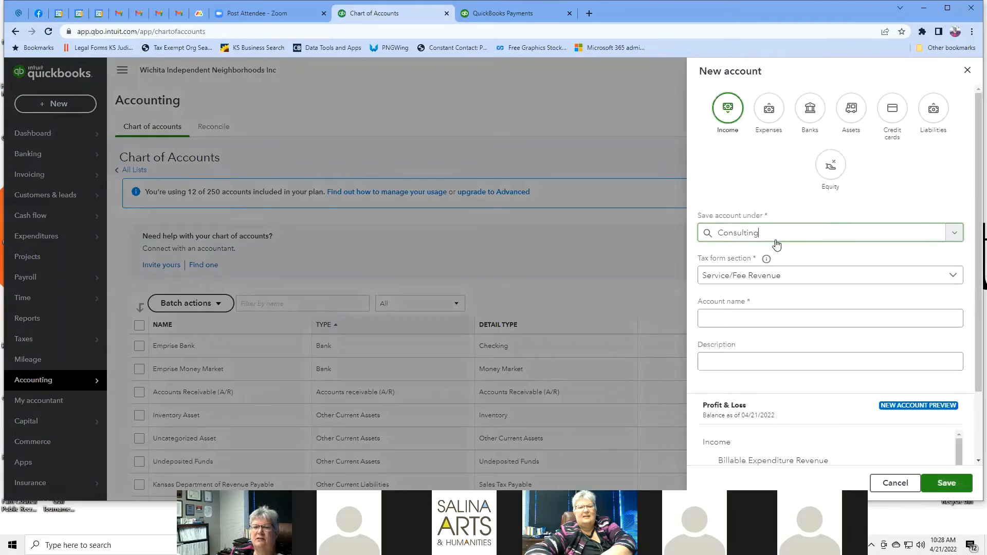
left_click(754, 319)
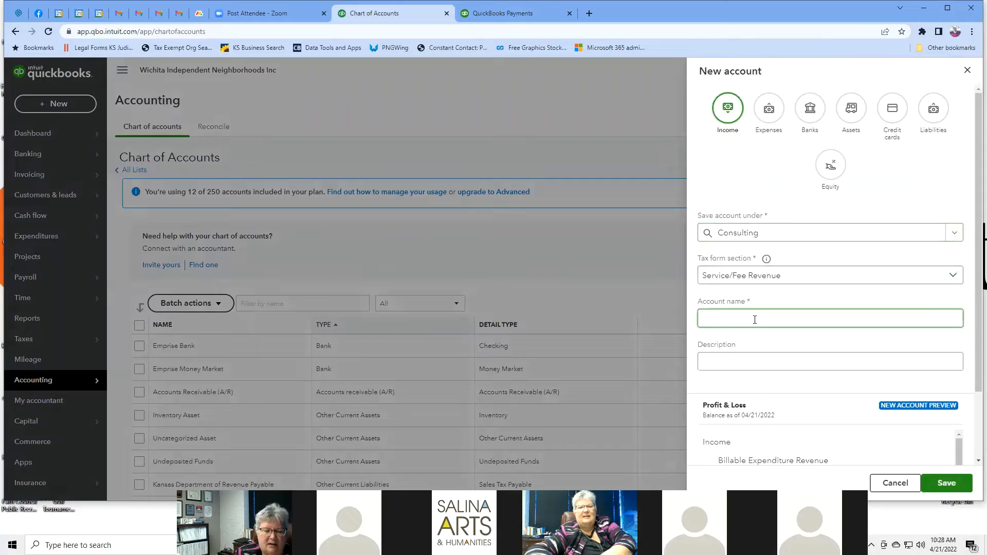
type("Indi")
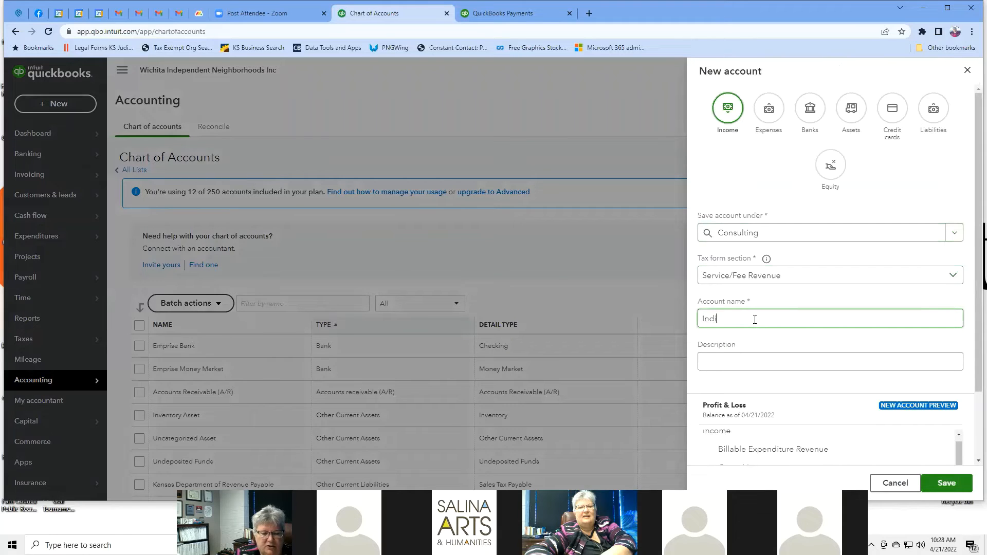
type("vidual ")
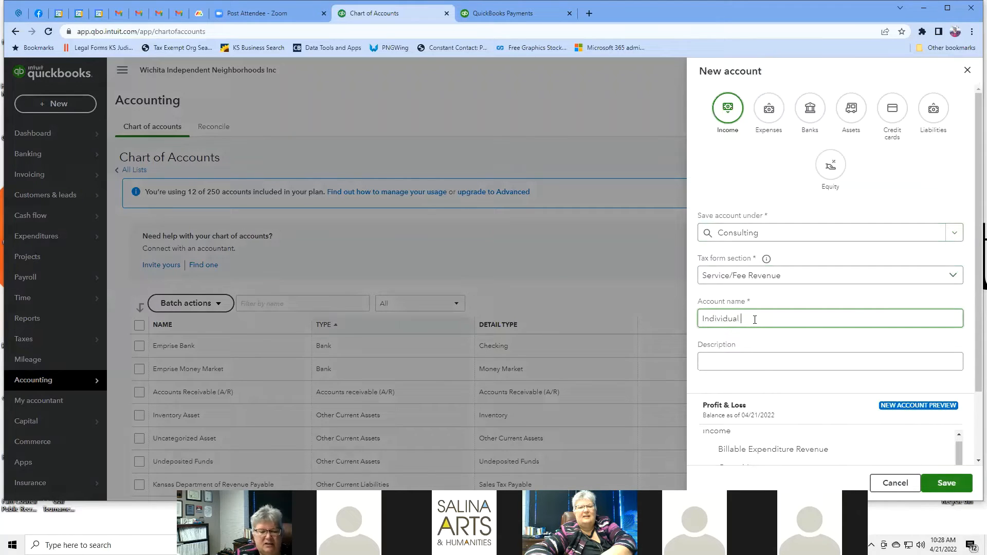
type("Development")
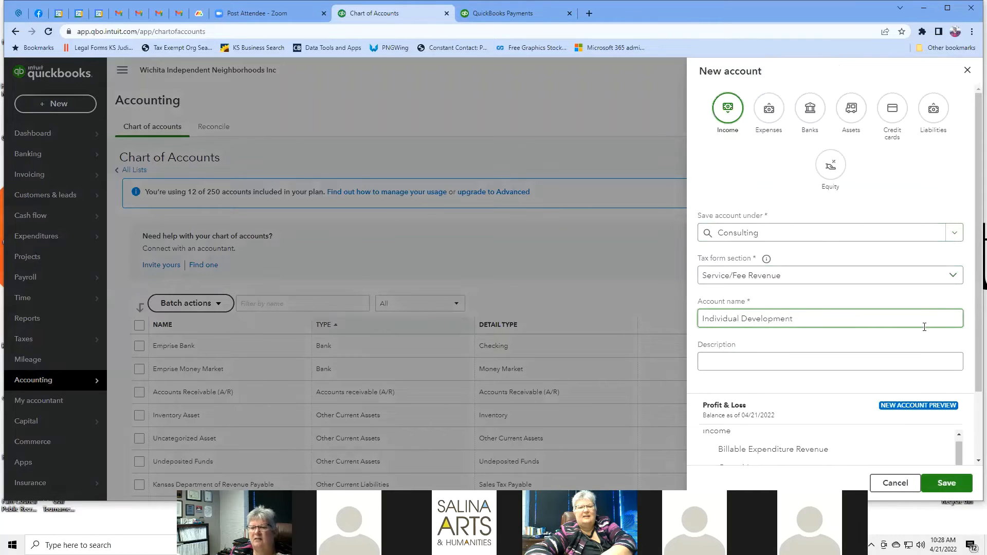
scroll(923, 327, "down", 2)
left_click(952, 485)
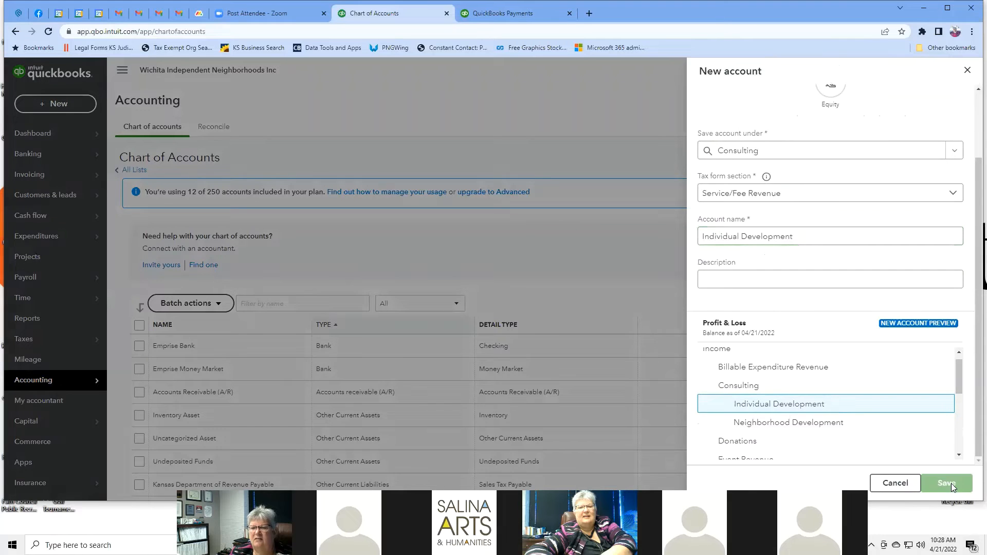
scroll(566, 245, "down", 5)
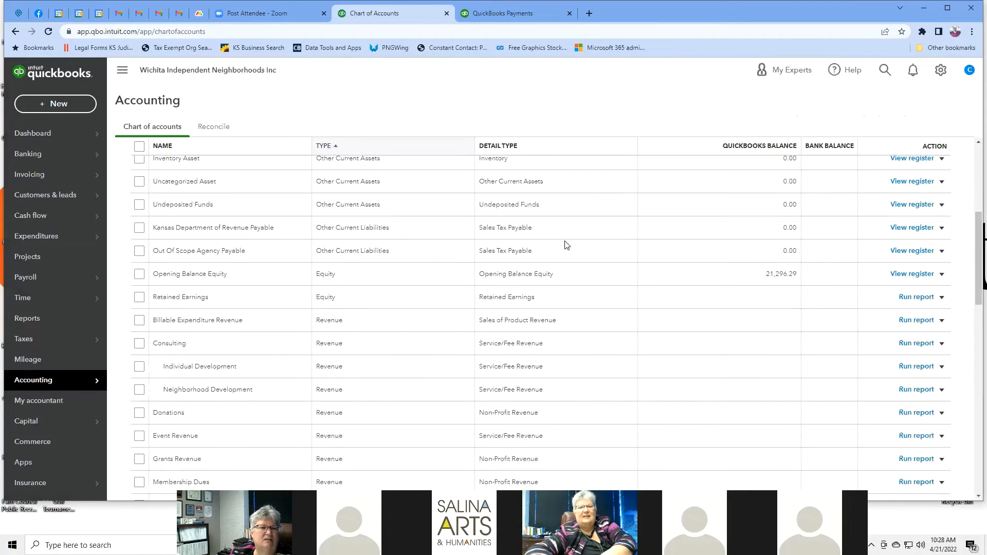
Step: Review the chart of accounts, then run the Account List report
scroll(322, 258, "down", 1)
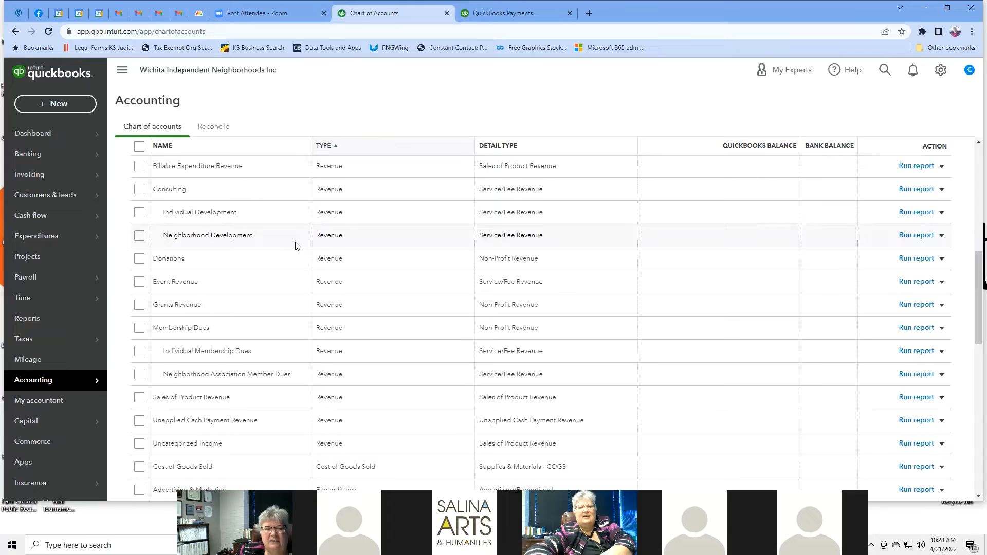
scroll(296, 245, "down", 5)
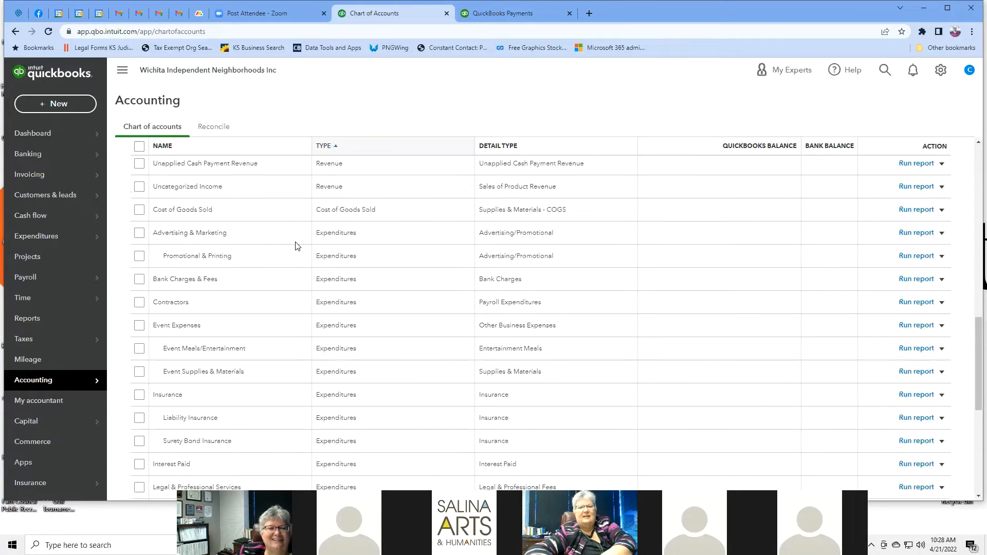
scroll(296, 245, "down", 3)
scroll(296, 246, "up", 2)
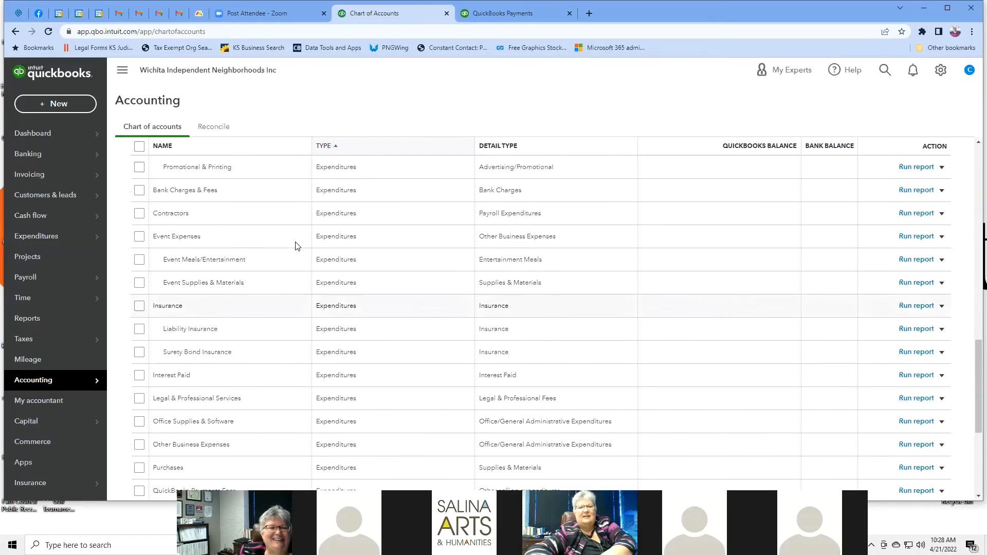
scroll(295, 246, "down", 4)
scroll(295, 246, "down", 2)
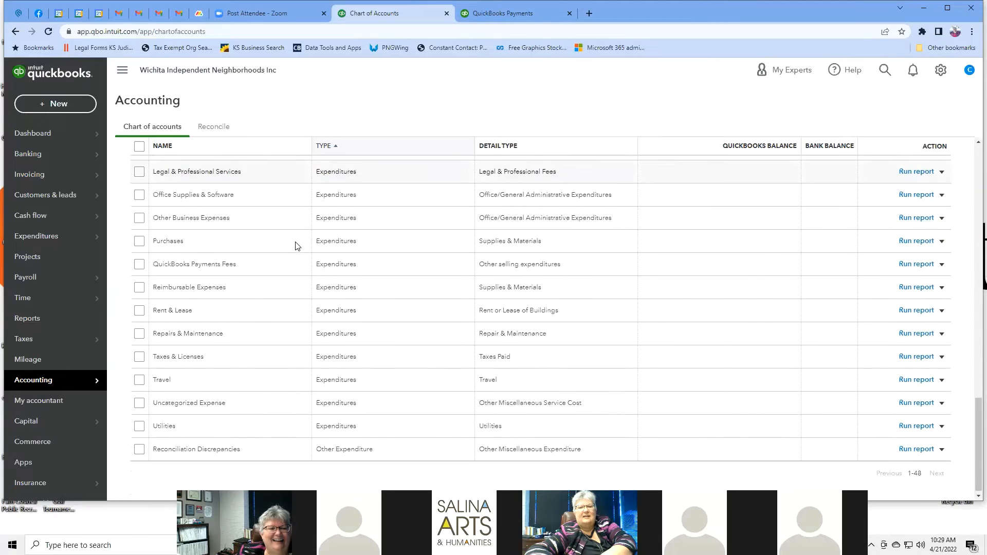
scroll(295, 246, "up", 20)
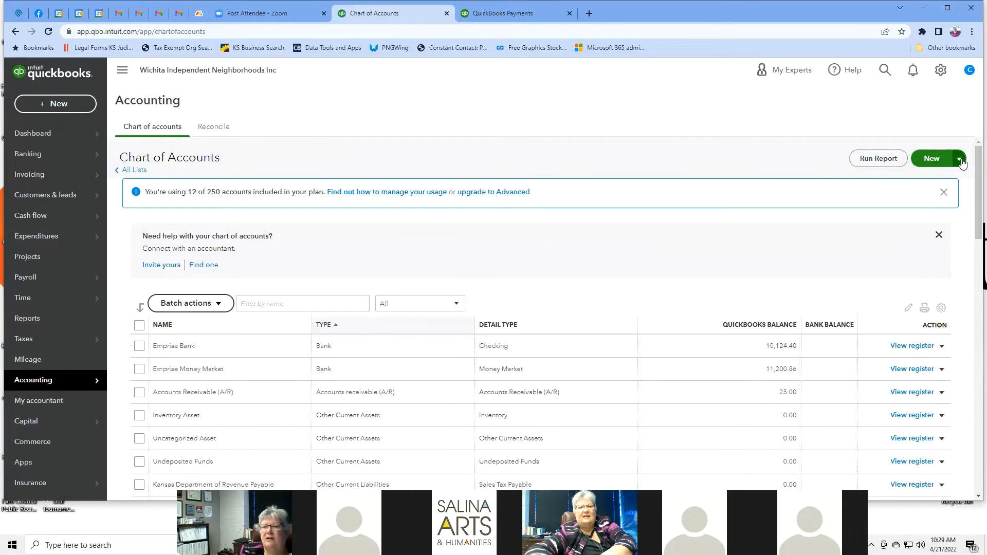
left_click(961, 160)
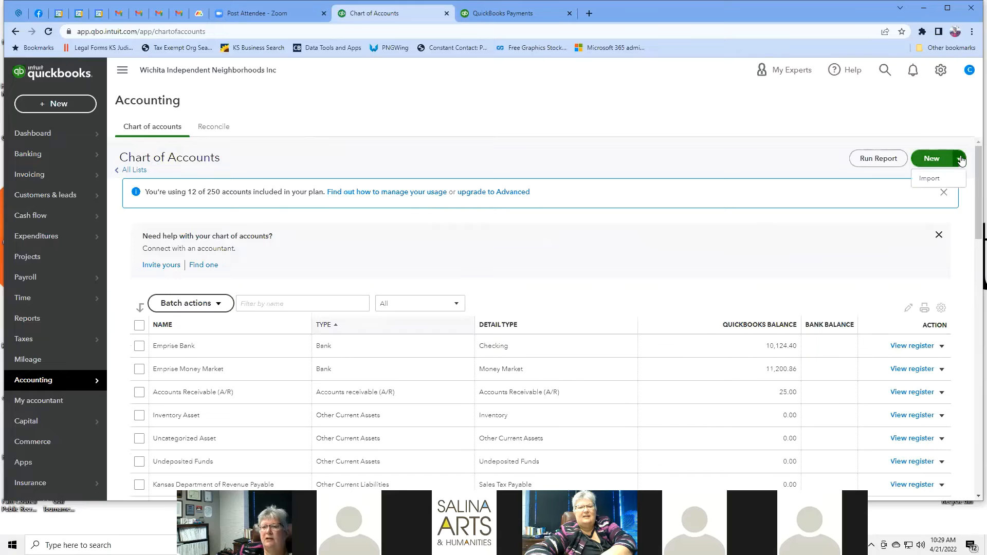
left_click(960, 160)
left_click(961, 160)
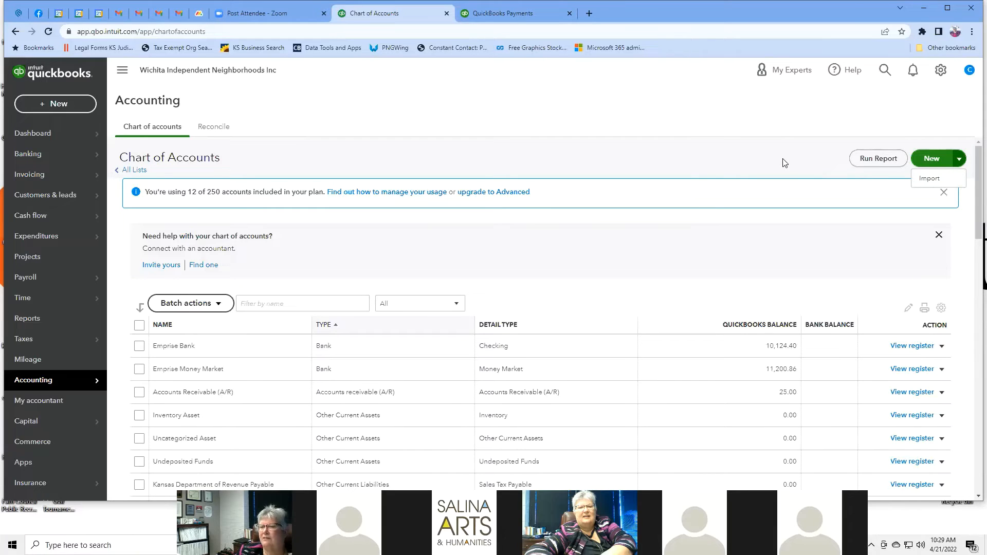
left_click(883, 160)
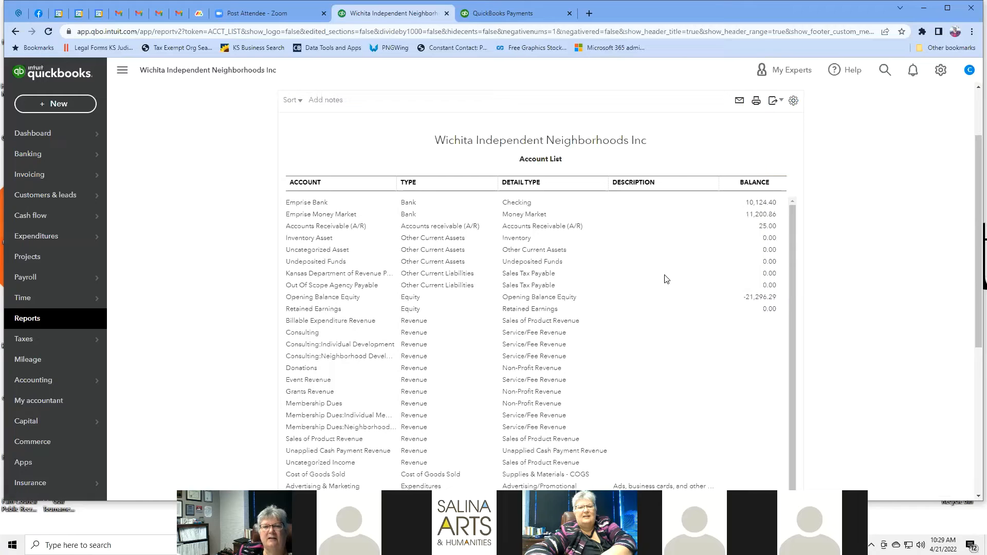
scroll(666, 279, "down", 1)
scroll(666, 279, "down", 3)
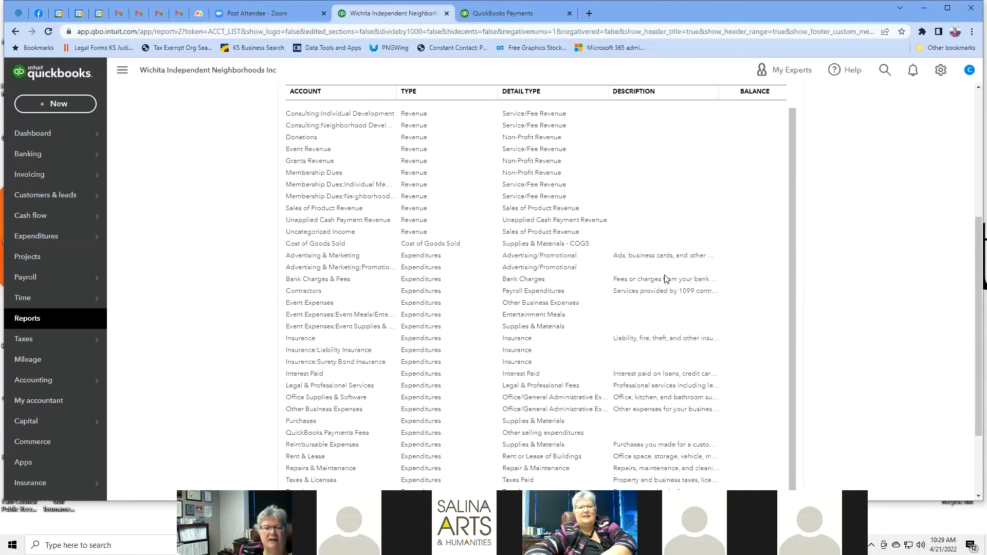
scroll(666, 279, "down", 2)
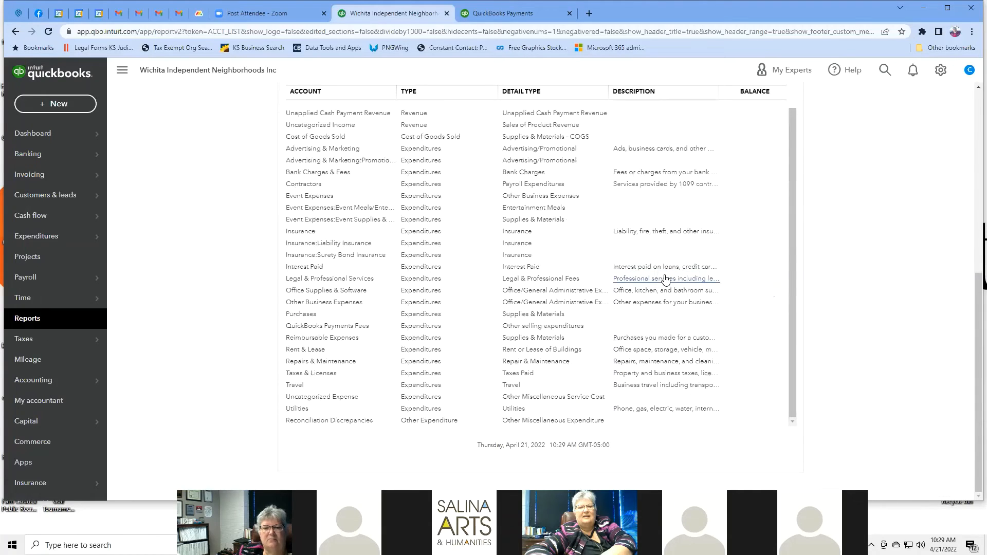
scroll(666, 279, "up", 7)
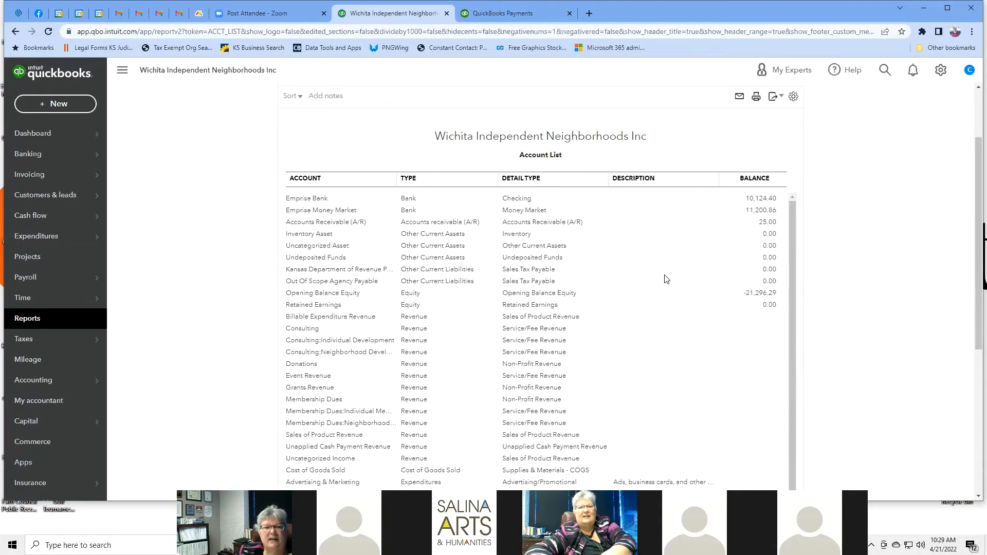
scroll(666, 279, "down", 2)
scroll(666, 279, "up", 2)
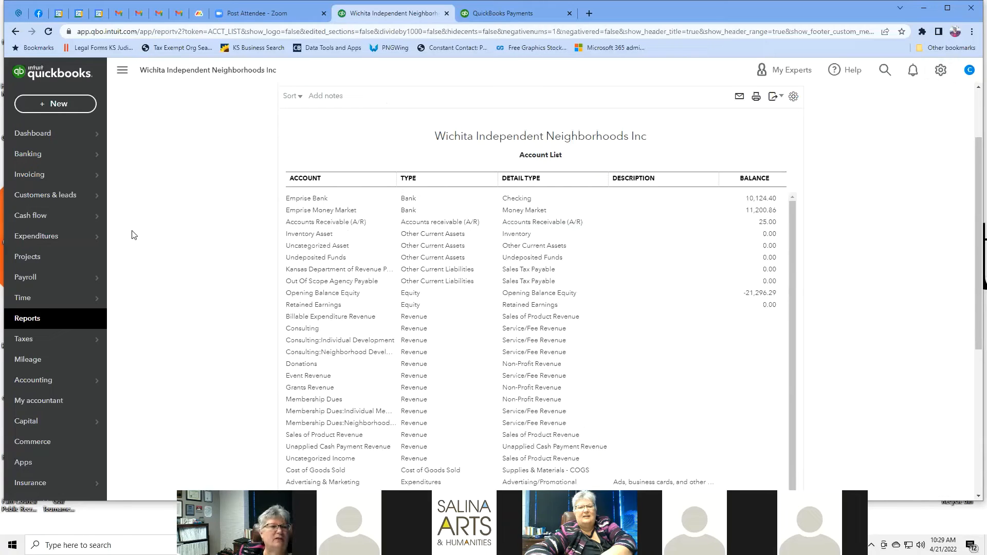
mouse_move(56, 180)
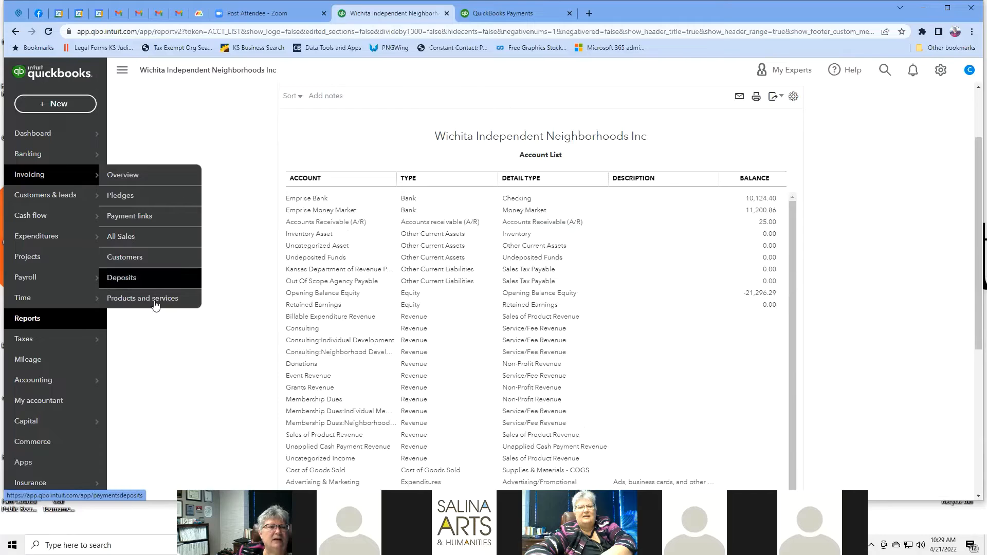
Step: Start a new invoice from Pledges and choose its customer
left_click(118, 198)
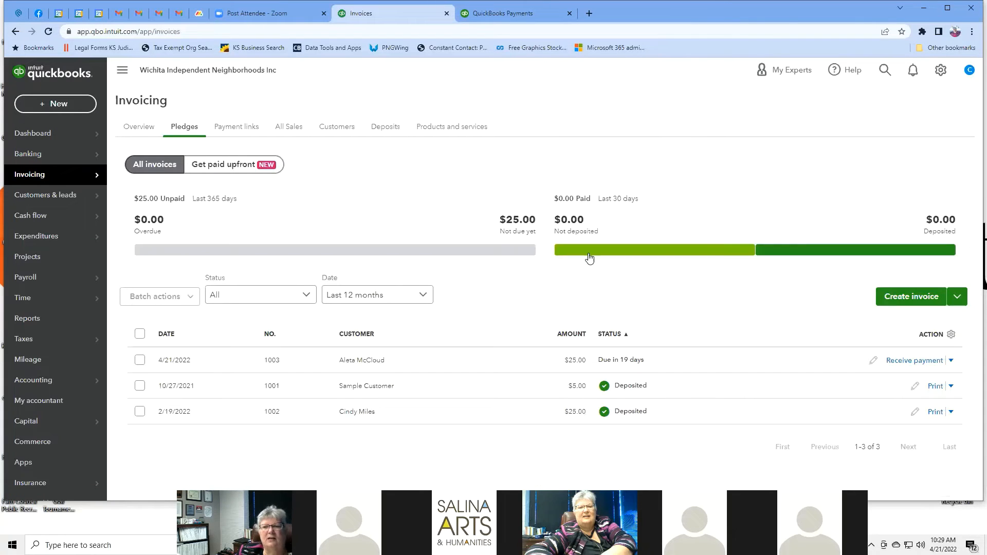
left_click(912, 302)
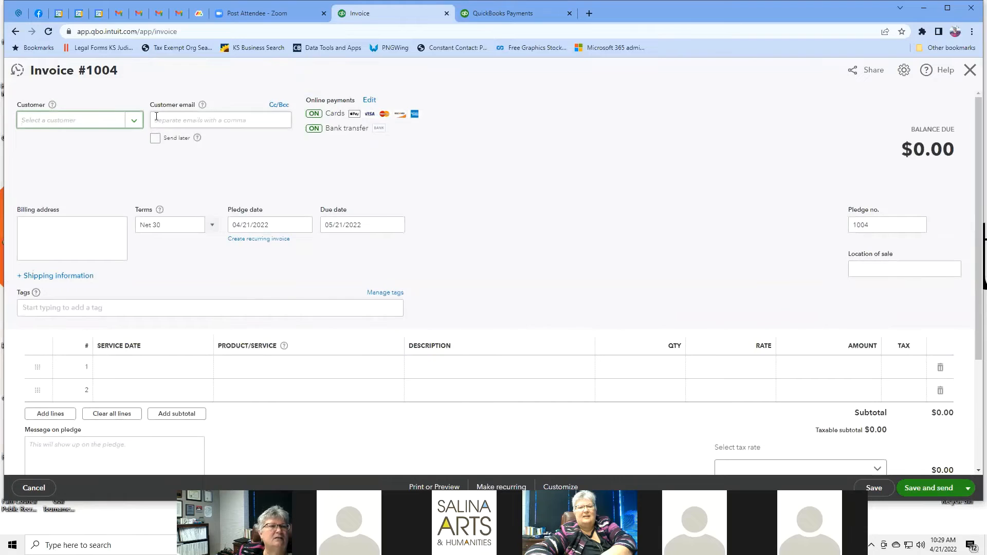
left_click(134, 122)
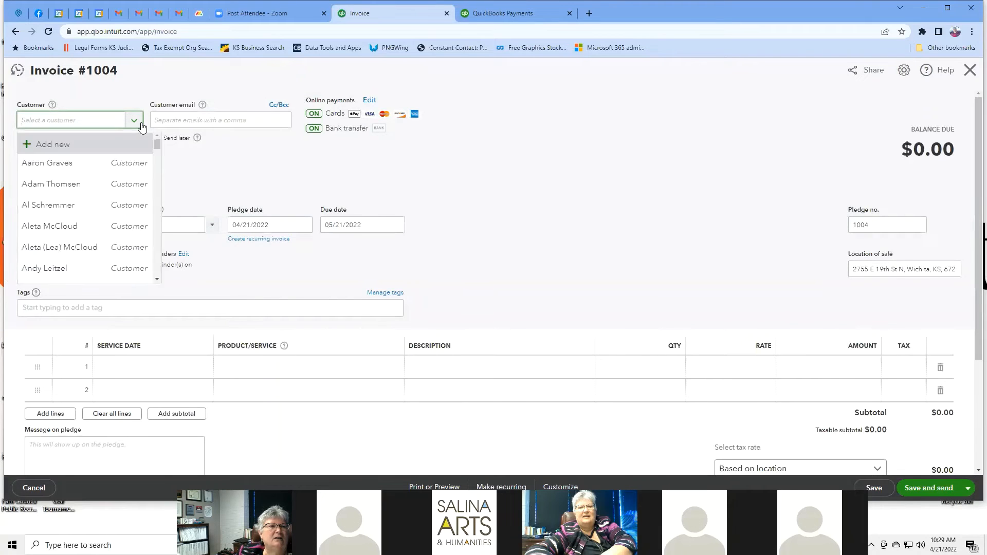
left_click(52, 269)
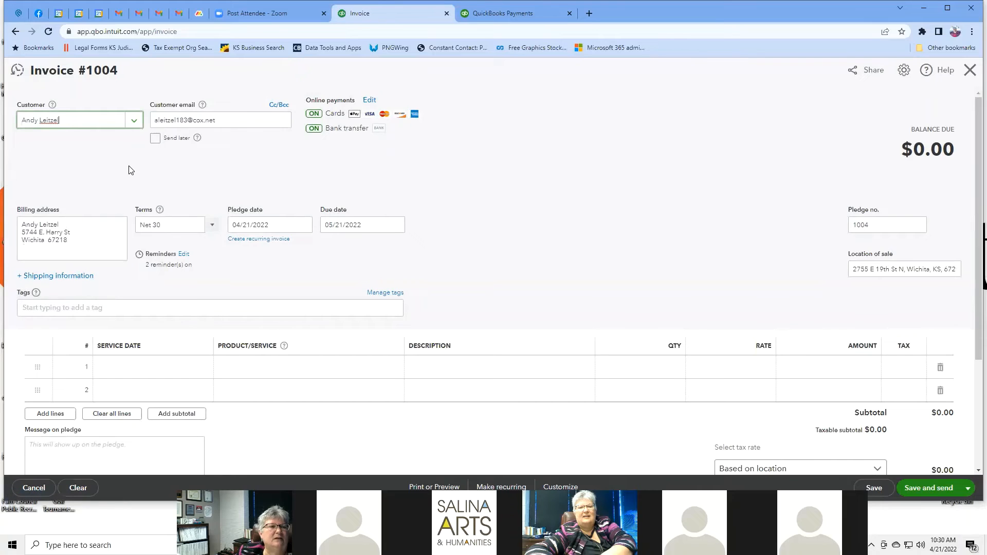
scroll(353, 273, "down", 2)
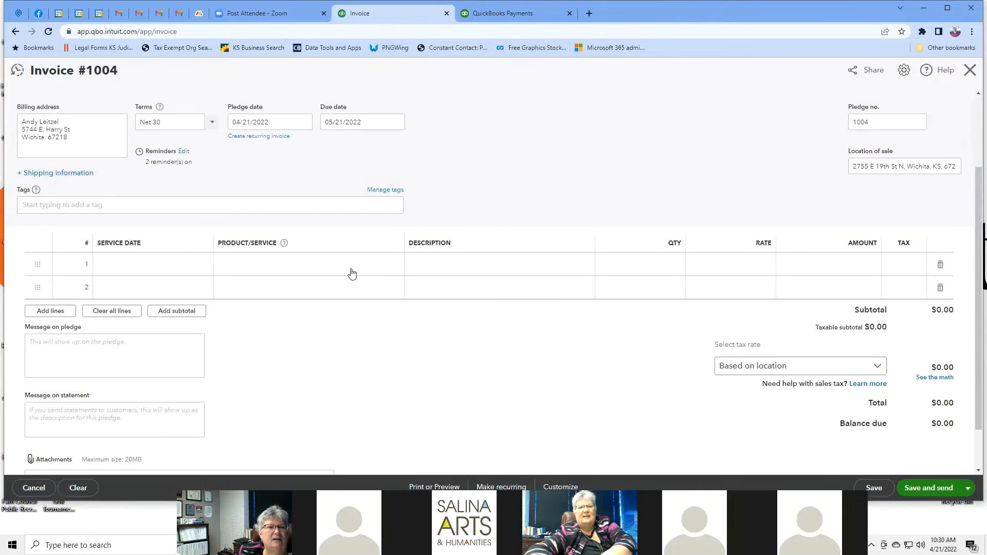
Step: Set line 1's service date to 04/29/2022 and begin adding a new product or service
left_click(152, 266)
left_click(203, 264)
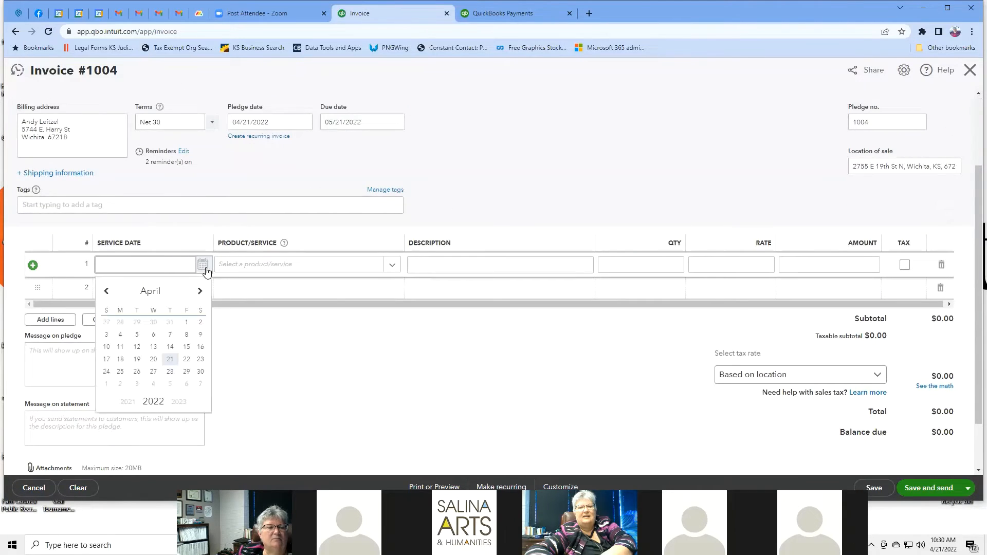
left_click(186, 371)
left_click(389, 267)
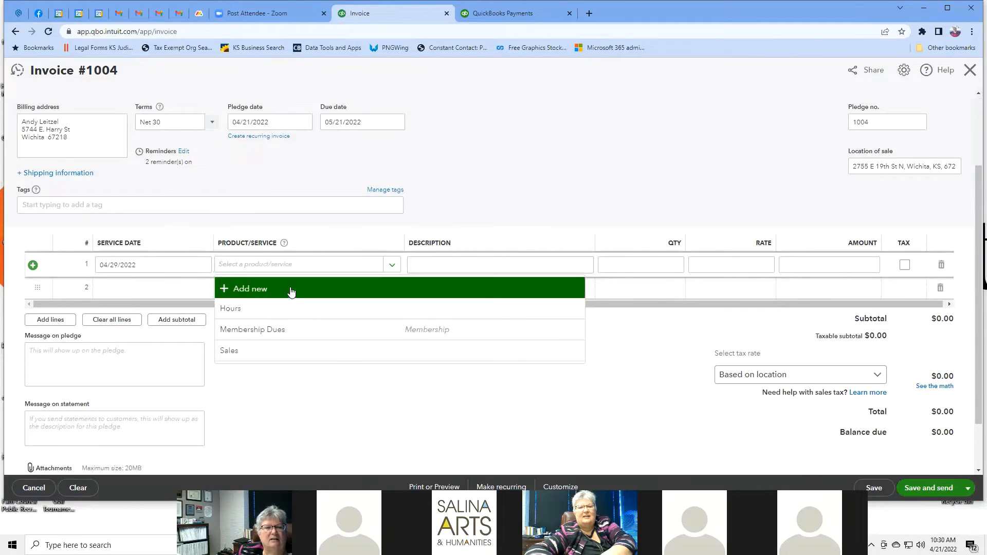
left_click(292, 291)
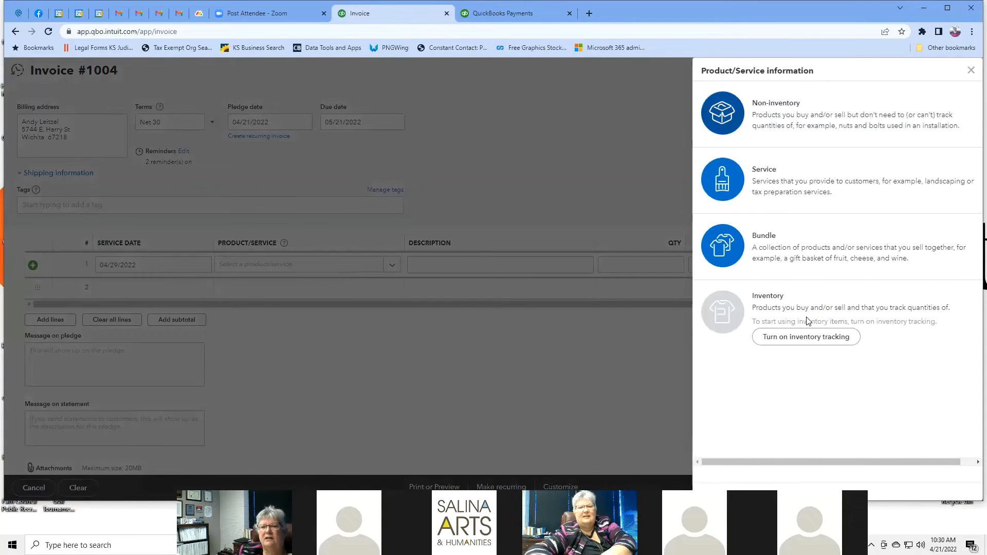
Step: Make the new item a service named Consulting in the Consulting category
left_click(807, 184)
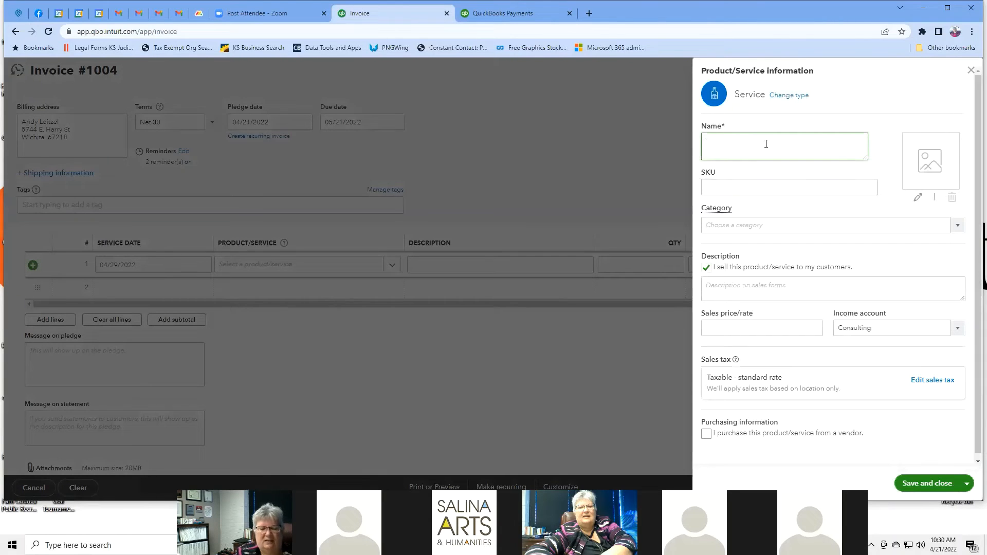
type("Consulting")
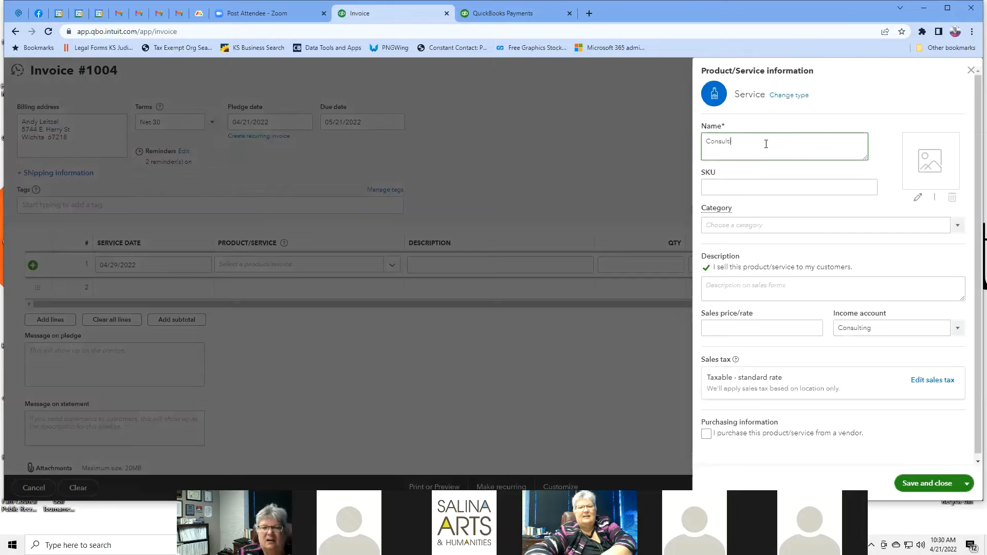
left_click(927, 223)
left_click(958, 225)
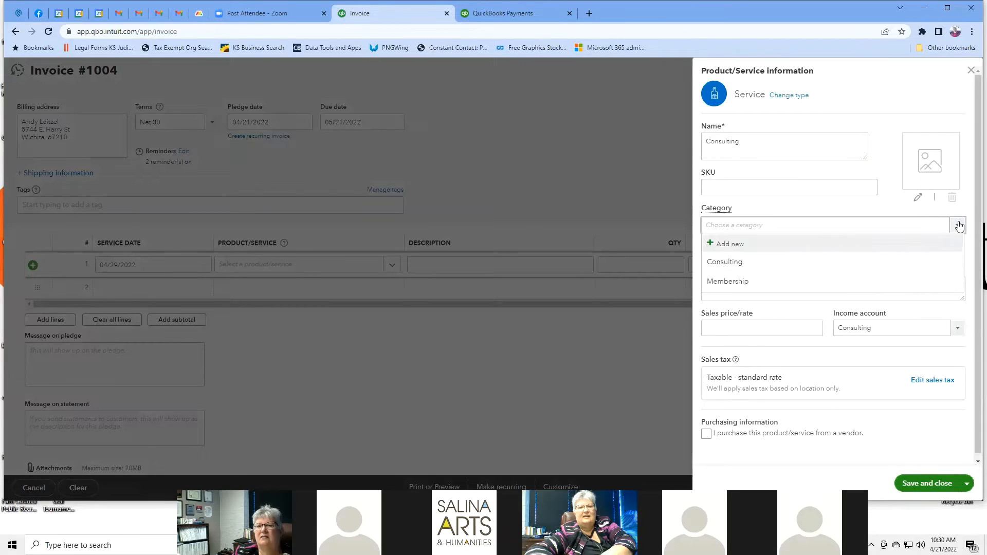
left_click(731, 263)
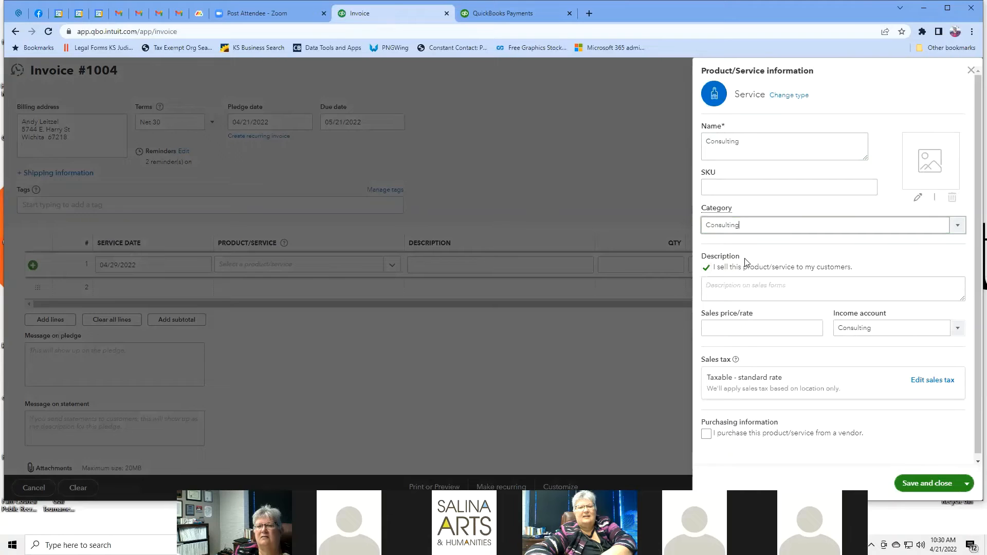
Step: Price the service at 75, credit it to Consulting:Neighborhood Development, and save it
left_click(751, 330)
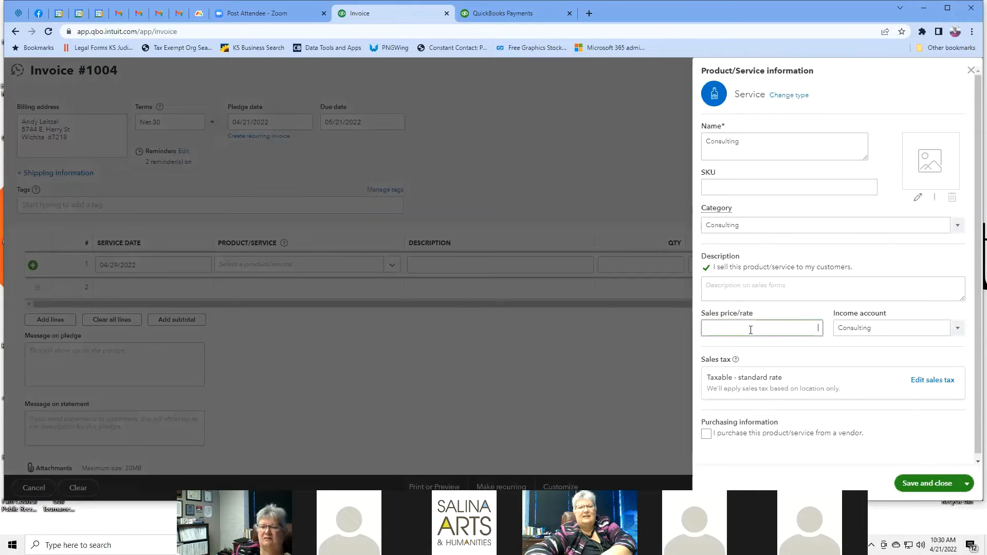
type("75")
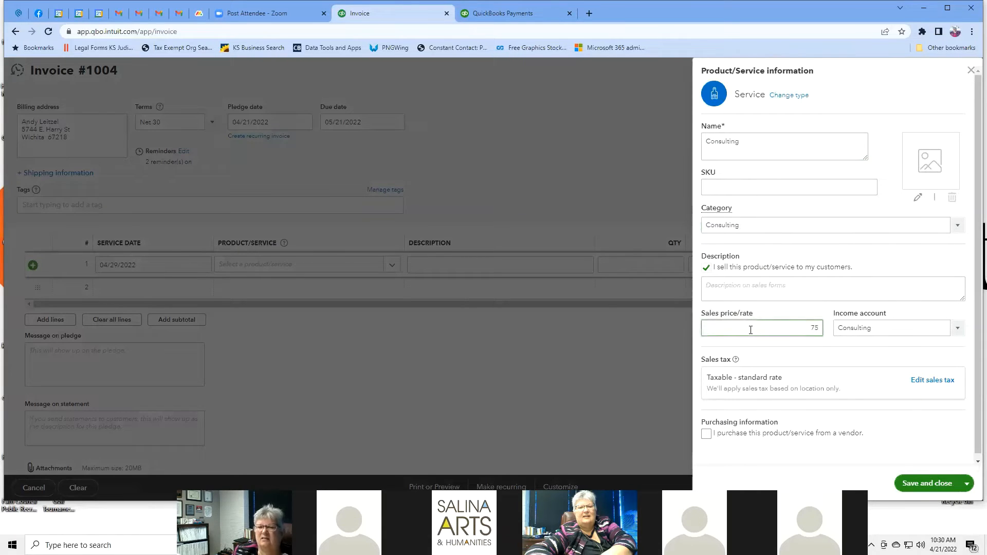
left_click(825, 356)
left_click(958, 331)
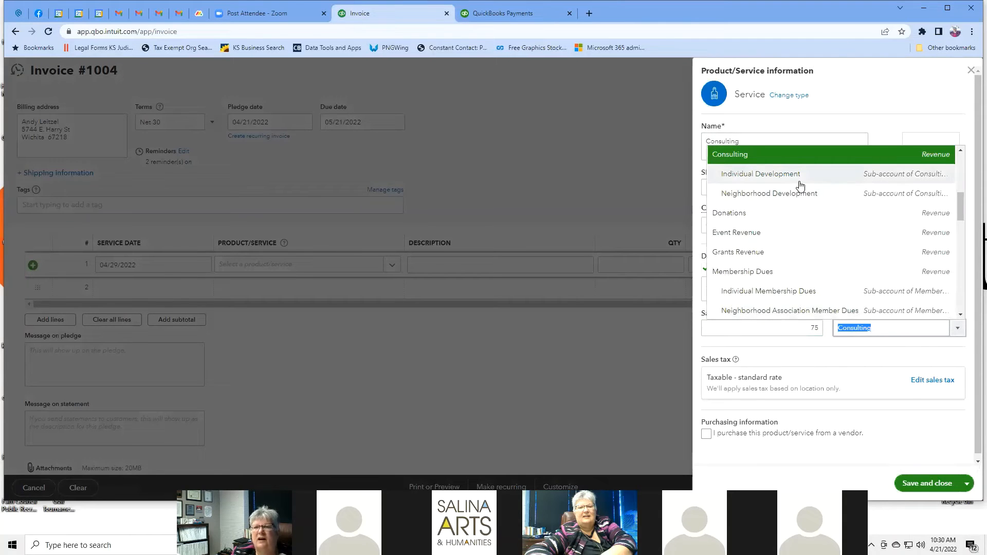
scroll(800, 185, "up", 2)
scroll(800, 185, "down", 1)
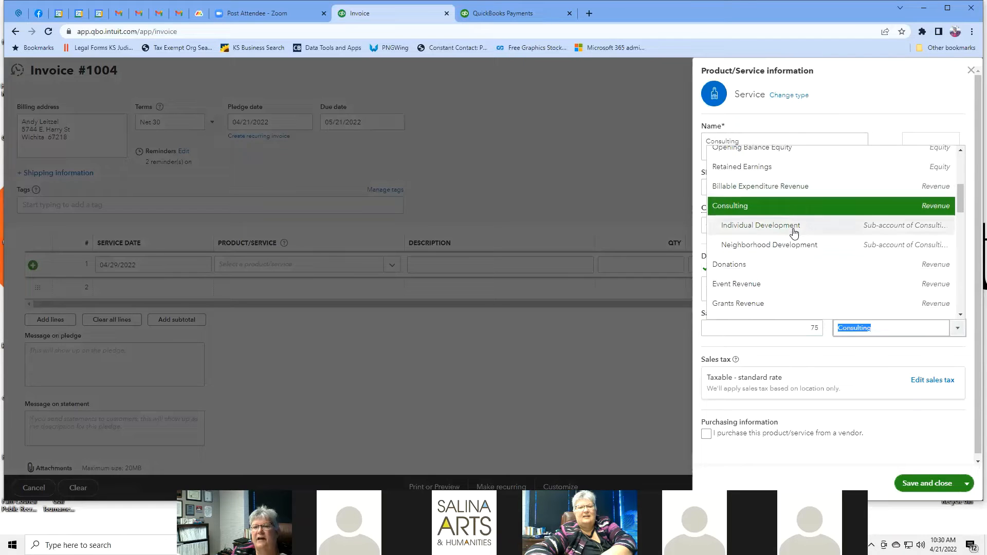
left_click(797, 250)
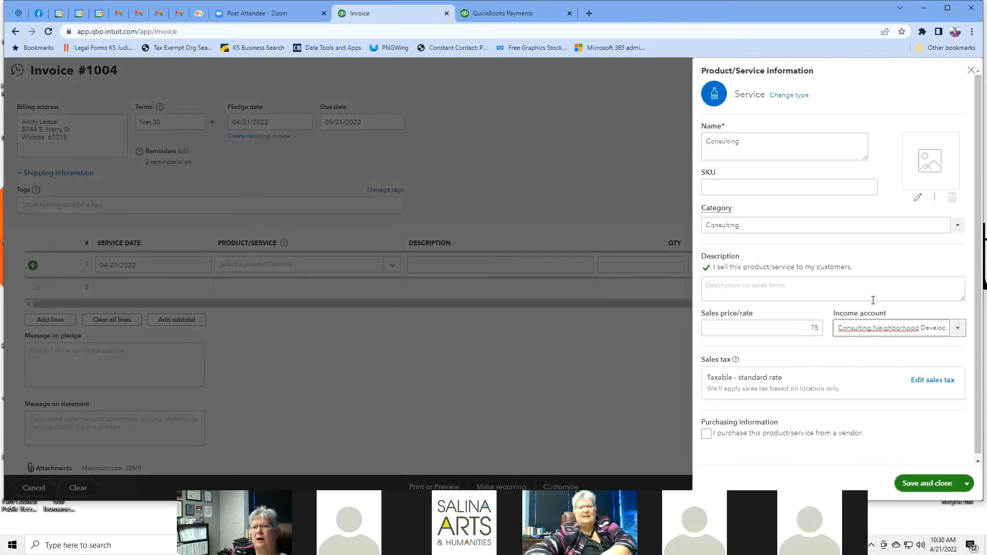
left_click(928, 484)
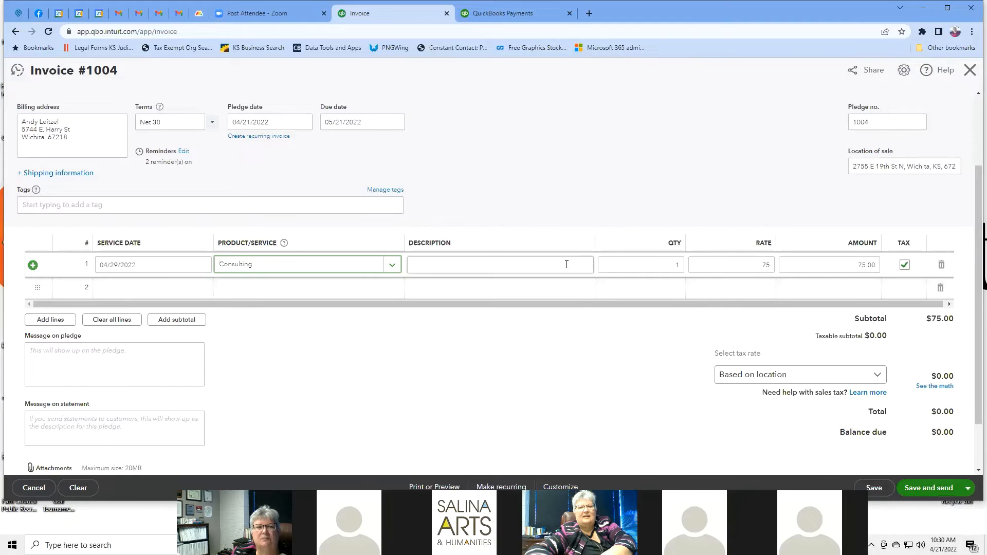
Step: Commit the Consulting item on line 1, then leave unsaved invoice #1004
left_click(393, 264)
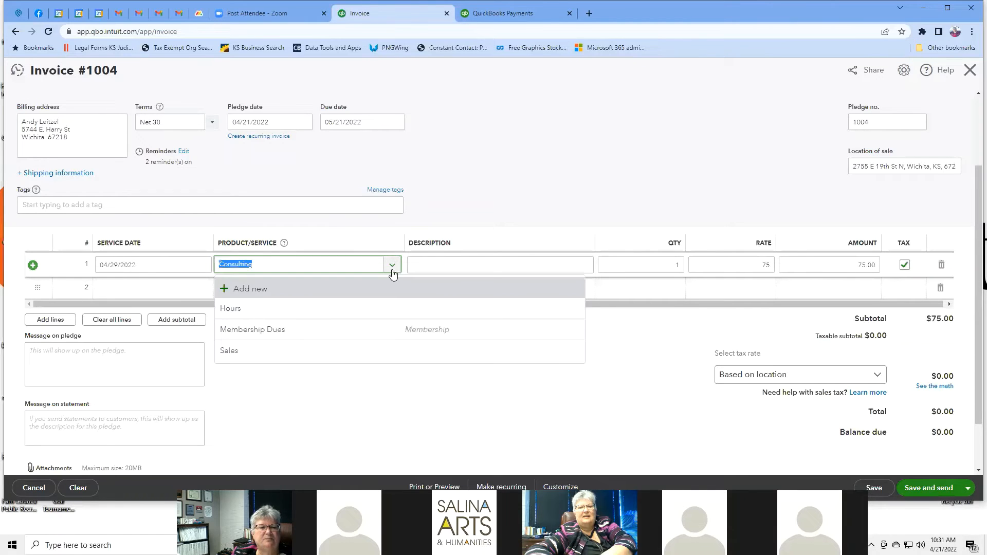
left_click(691, 423)
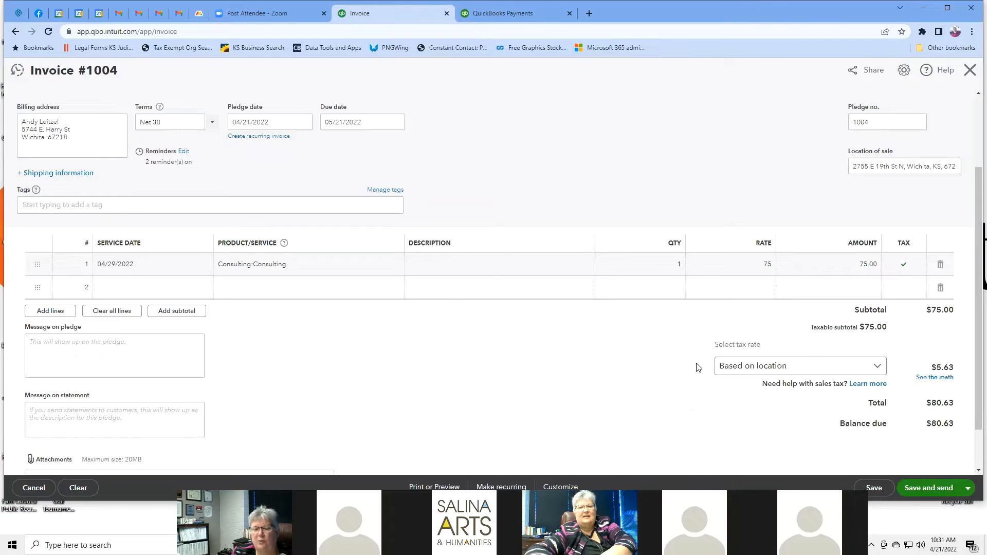
scroll(513, 382, "down", 1)
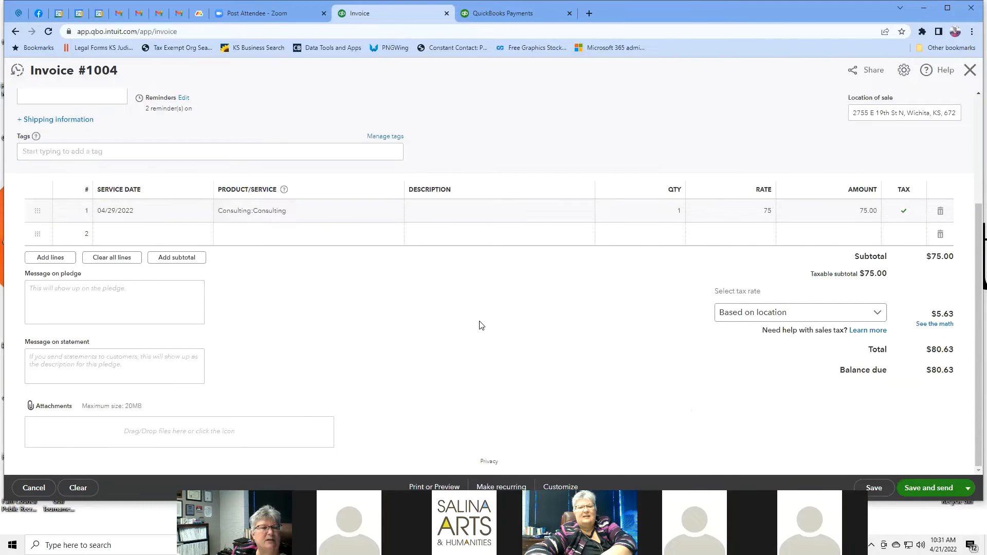
scroll(481, 325, "up", 3)
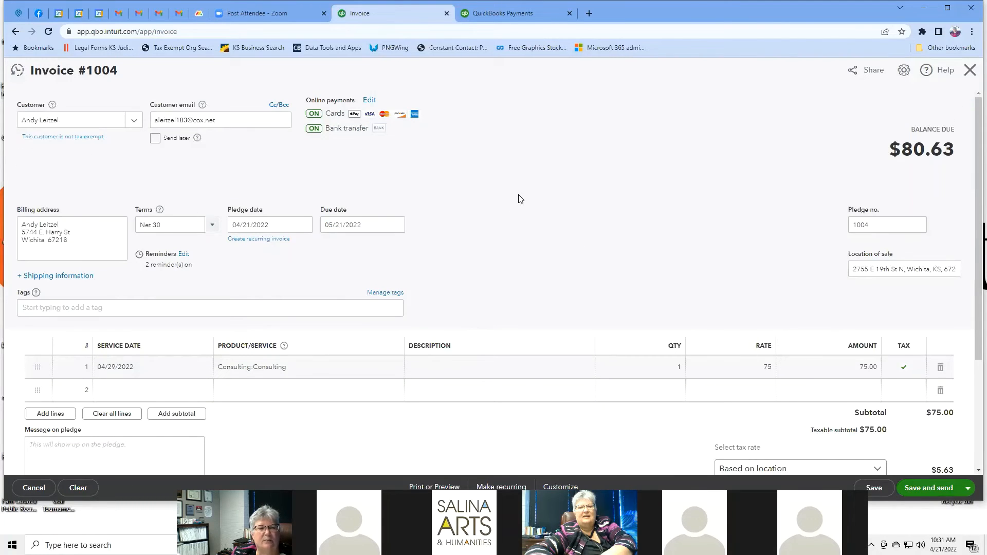
left_click(313, 373)
left_click(563, 251)
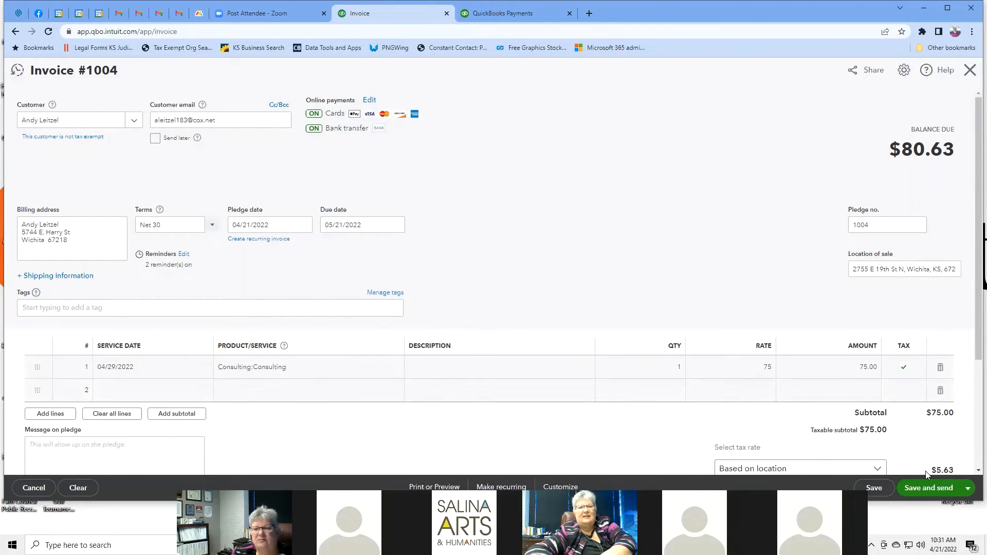
left_click(15, 31)
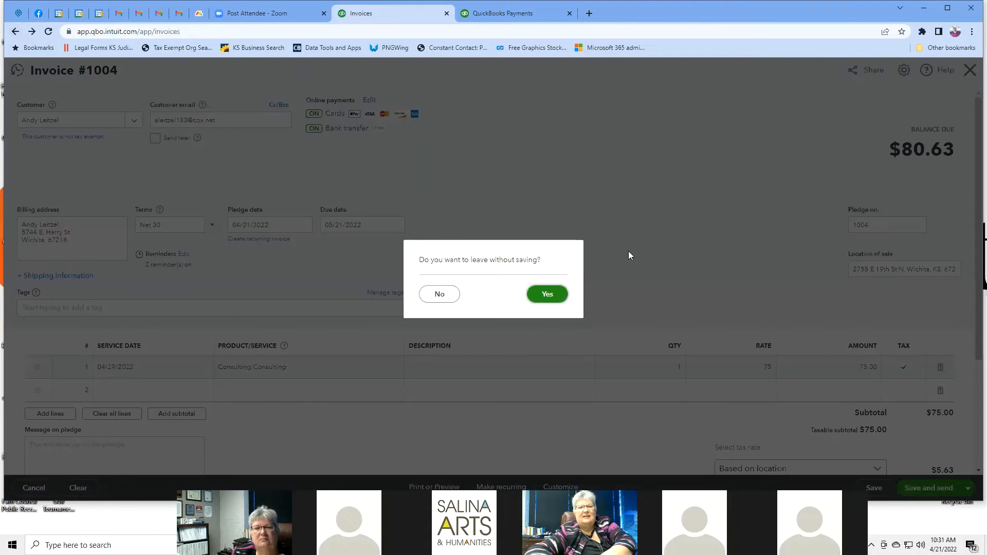
Step: Confirm leaving without saving and go to Accounting > Reconcile for Emprise Money Market
left_click(546, 295)
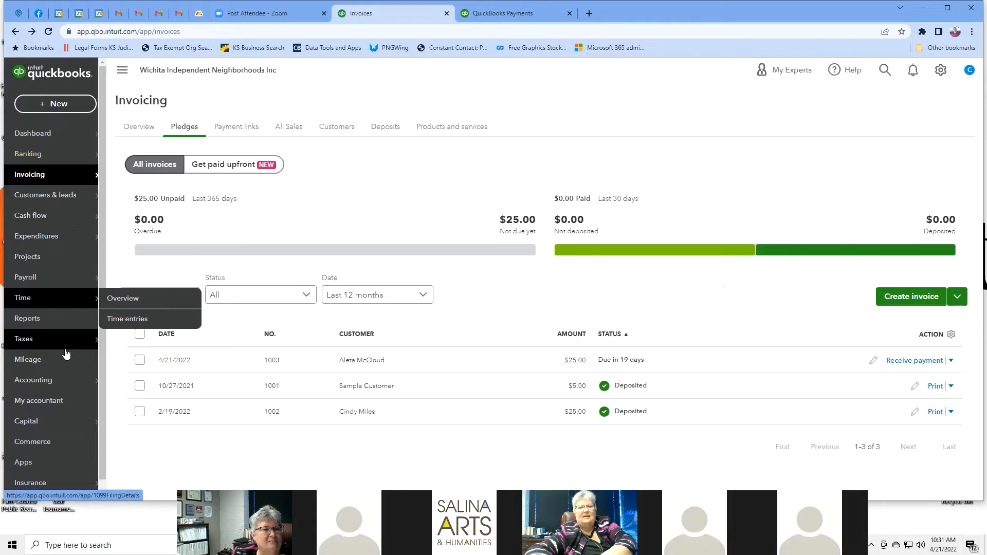
mouse_move(46, 385)
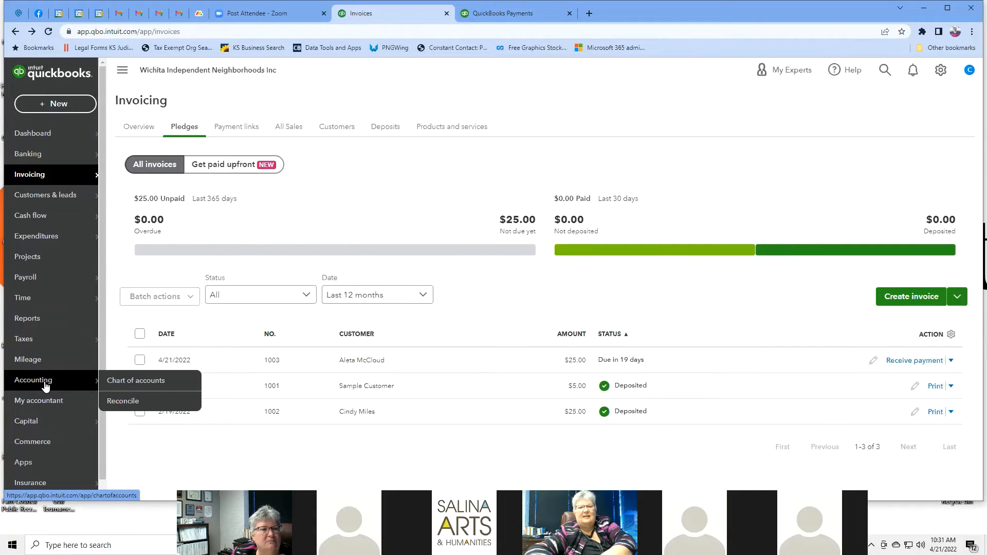
left_click(114, 402)
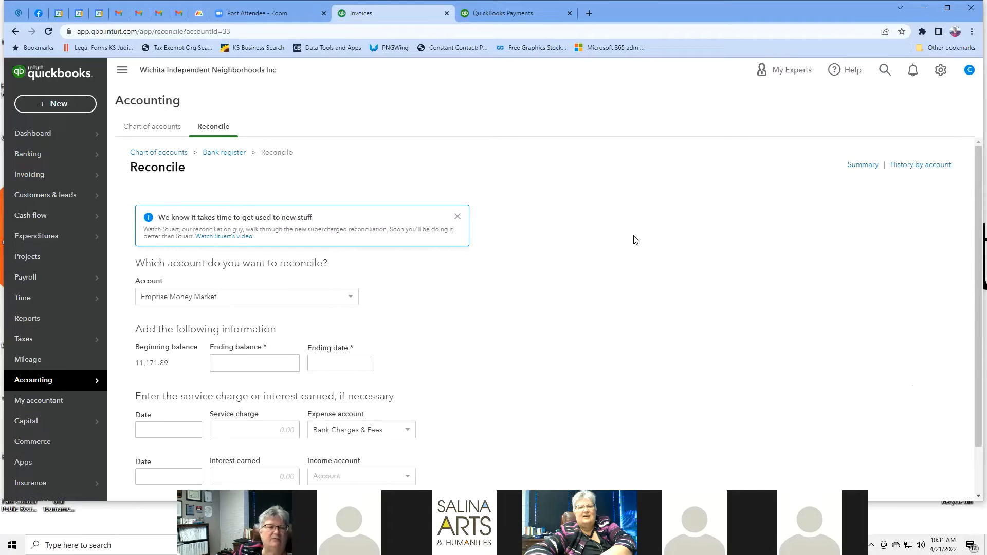
Step: Enter the statement ending balance of 15,000.00
scroll(635, 240, "down", 1)
scroll(635, 240, "down", 1)
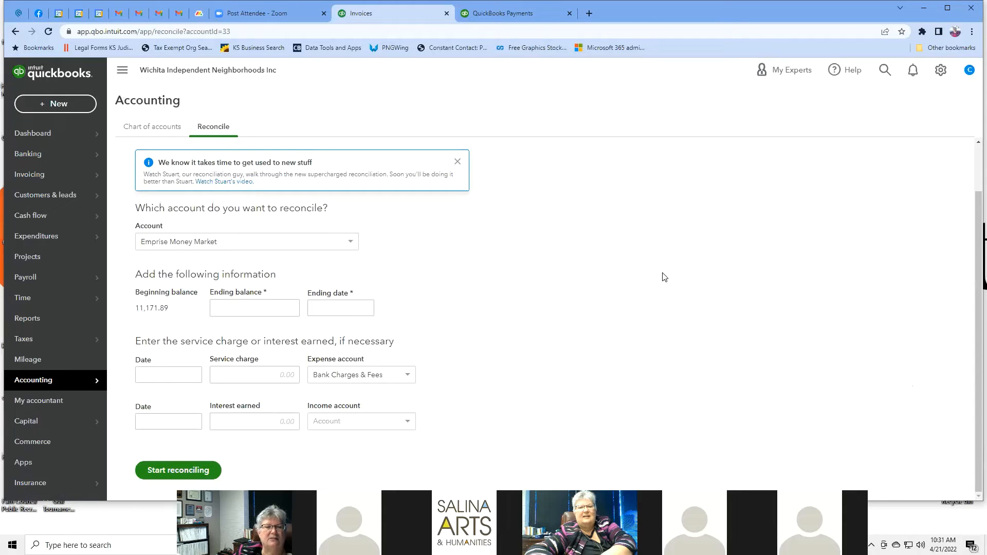
left_click(276, 310)
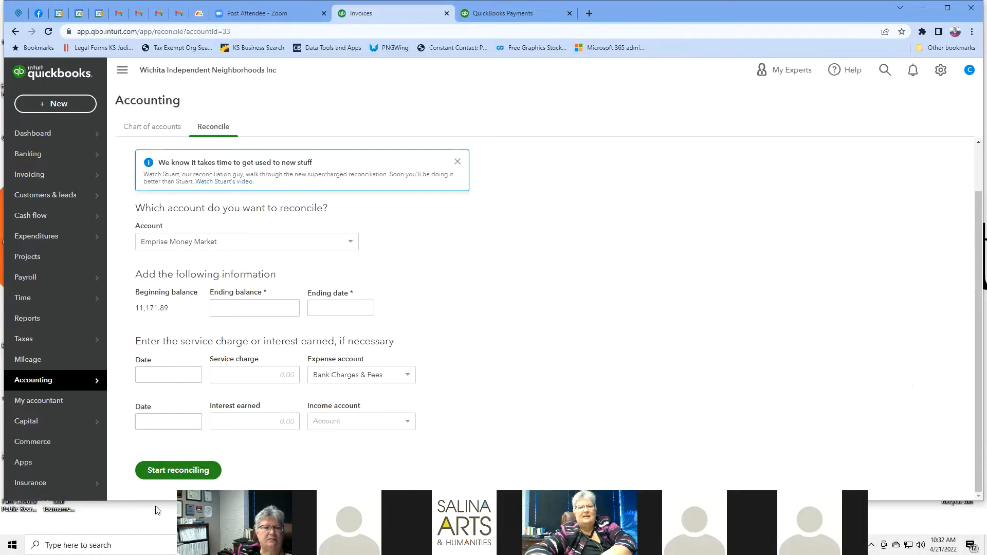
left_click(152, 471)
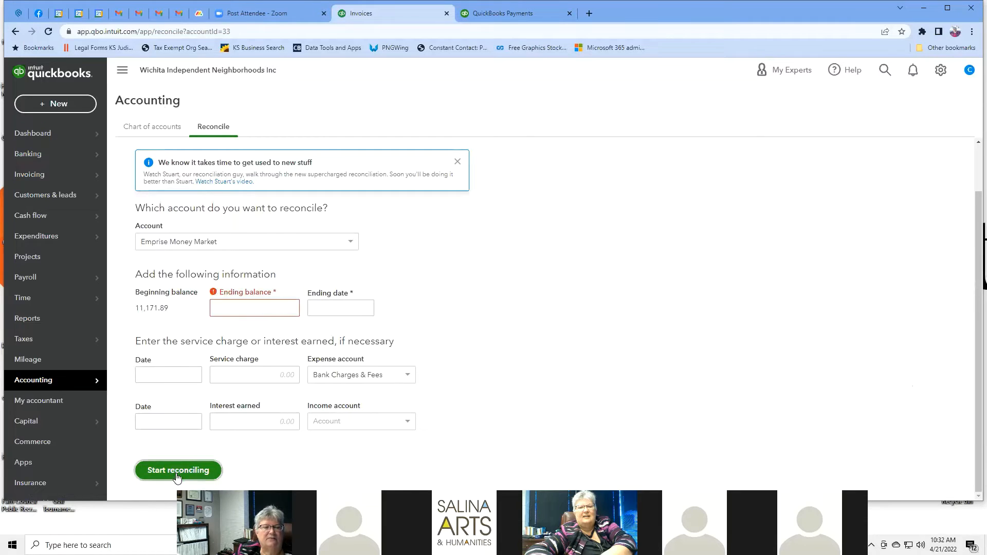
left_click(249, 304)
type("15000")
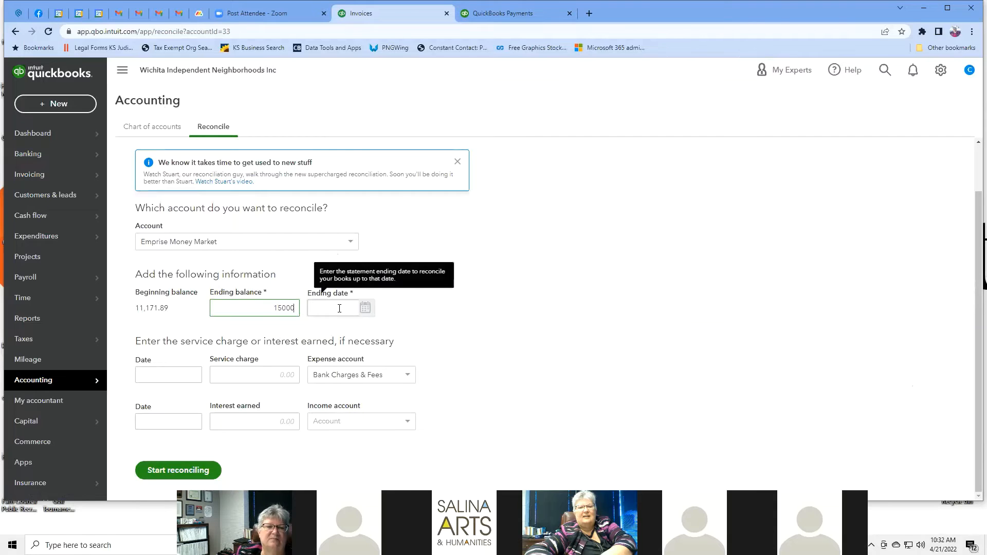
Step: Set the ending date to 04/15/2022, skip the service charge fields, and start reconciling
left_click(339, 308)
left_click(367, 308)
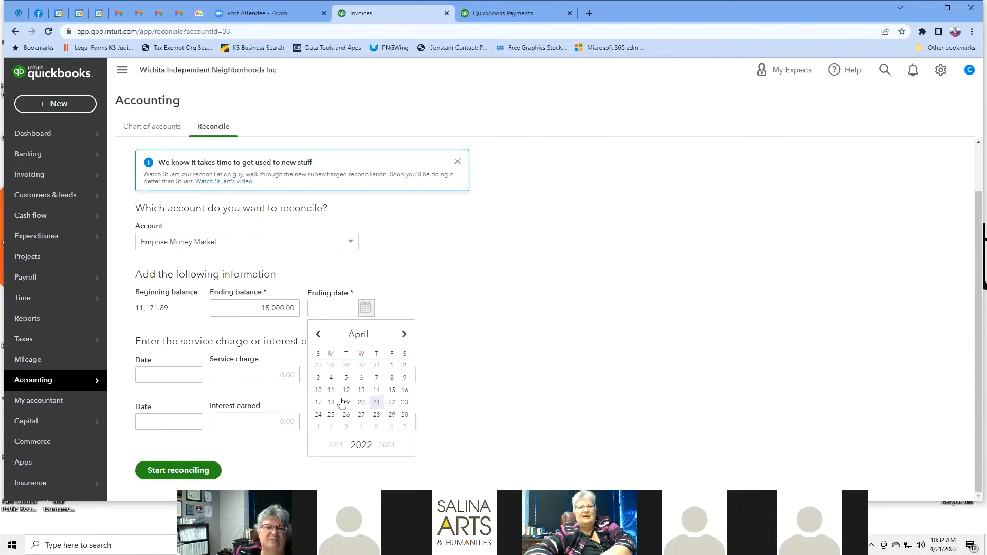
left_click(392, 390)
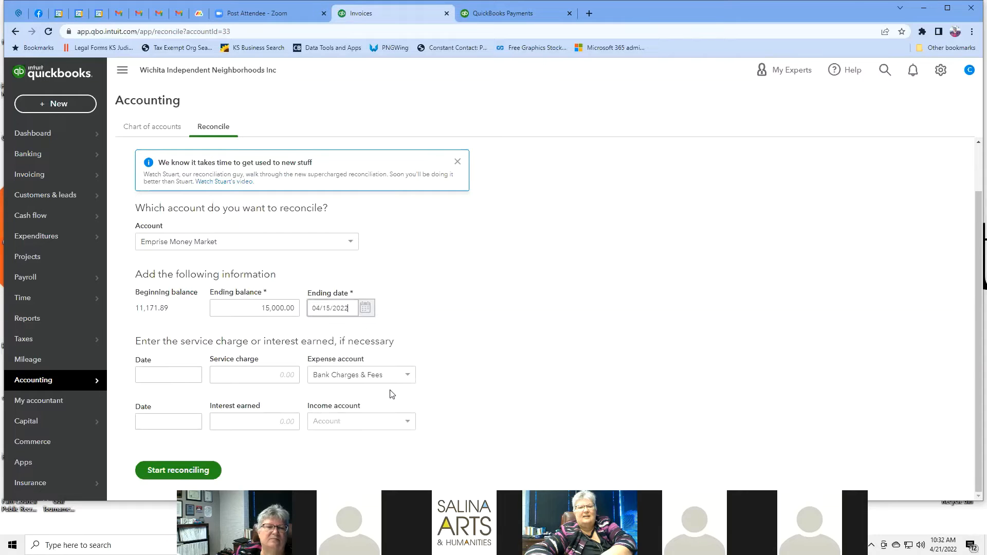
left_click(182, 375)
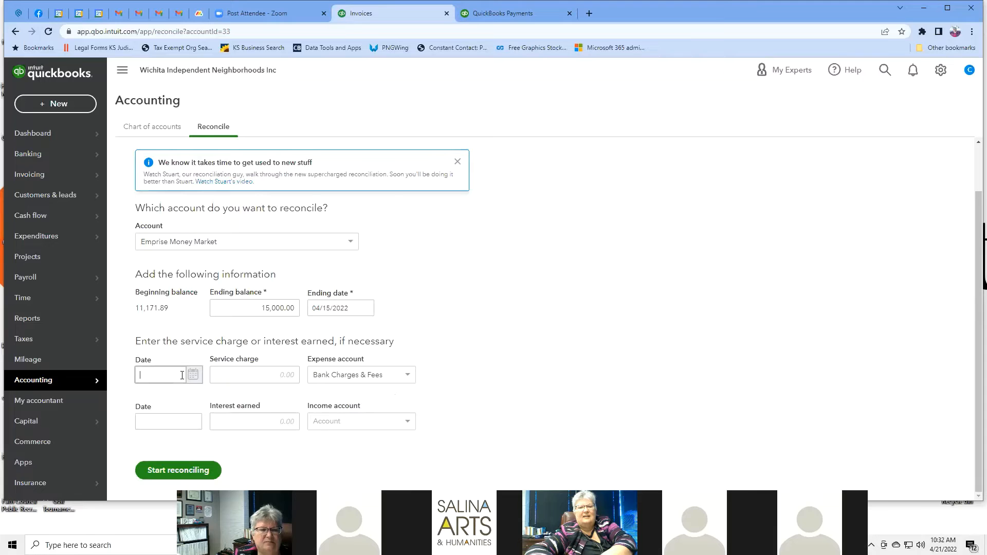
key("Tab")
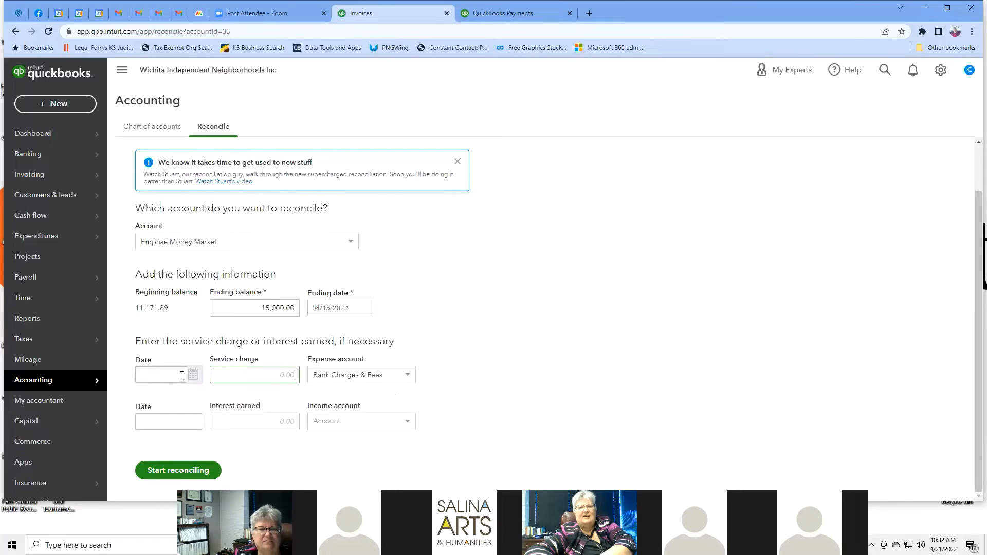
key("Tab")
left_click(166, 469)
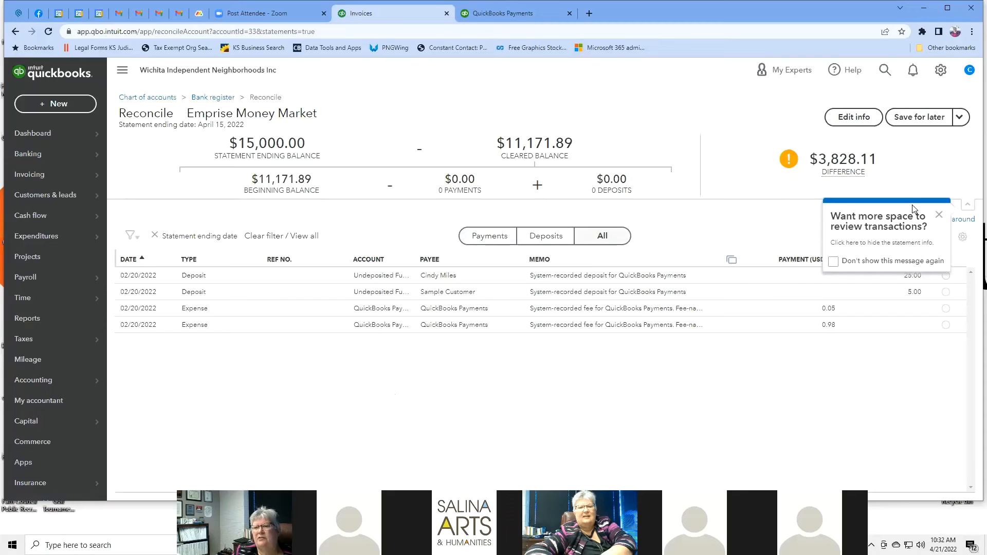
Step: Dismiss the two reconciliation tip popups
key("ctrl+a")
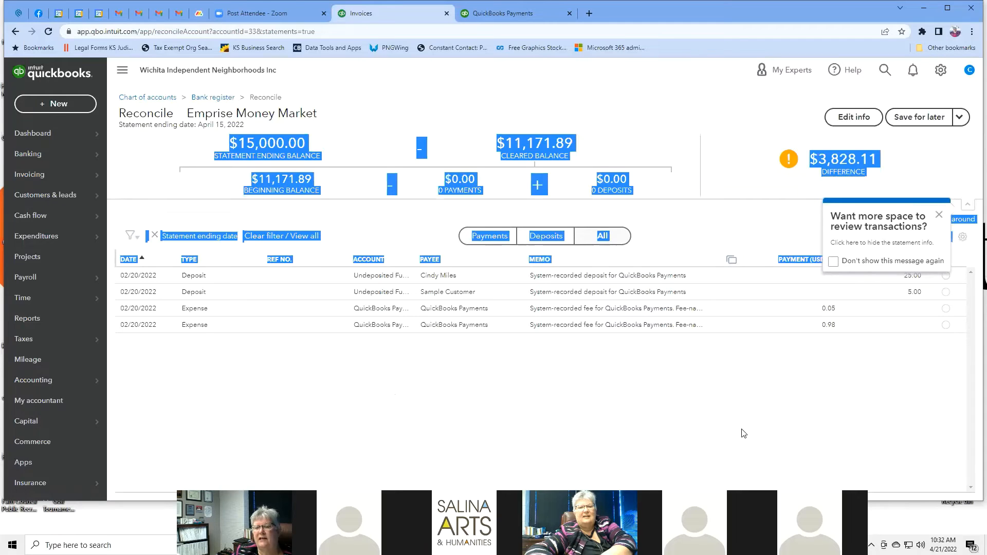
left_click(938, 216)
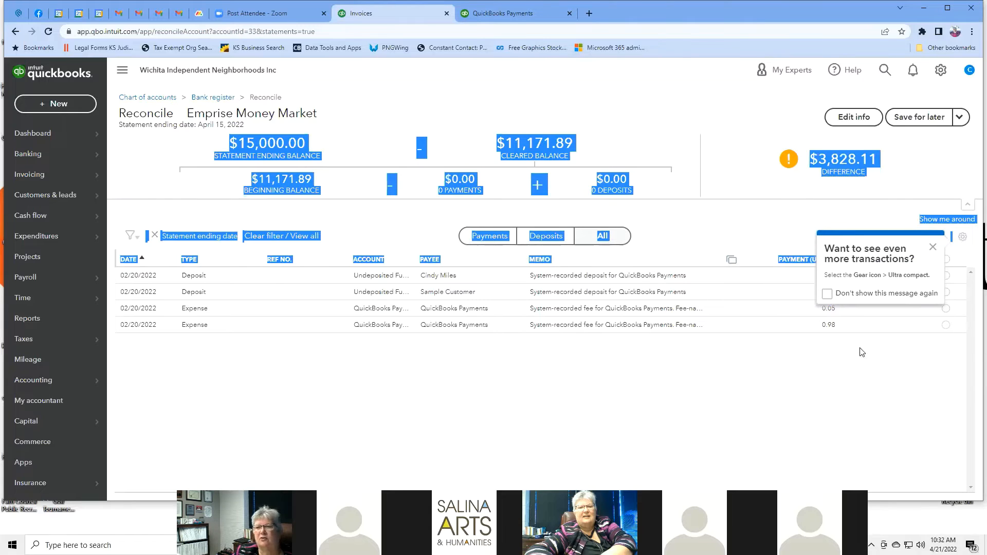
left_click(932, 247)
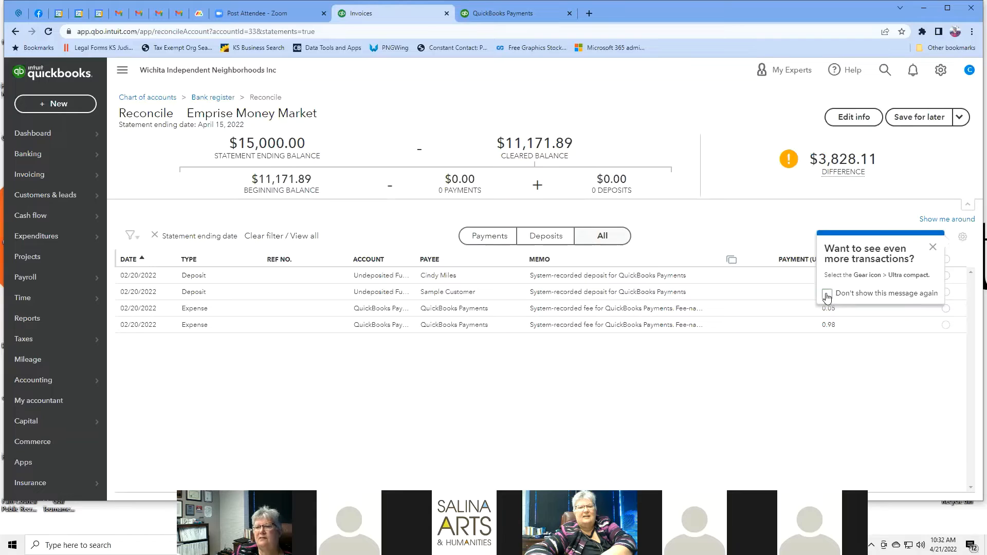
left_click(932, 247)
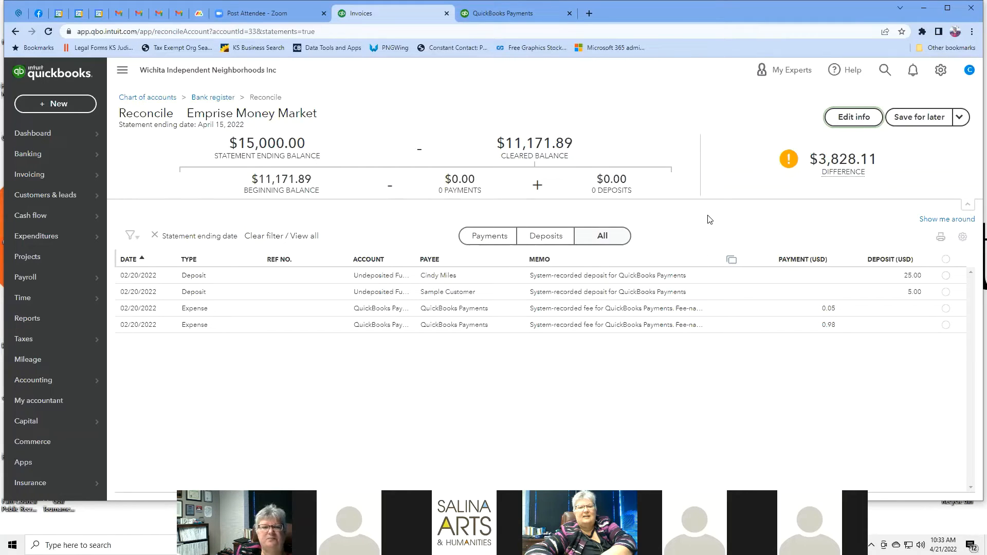
Step: Filter the transactions to Payments, then to Deposits, leaving the 25.00 and 5.00 deposits
left_click(491, 235)
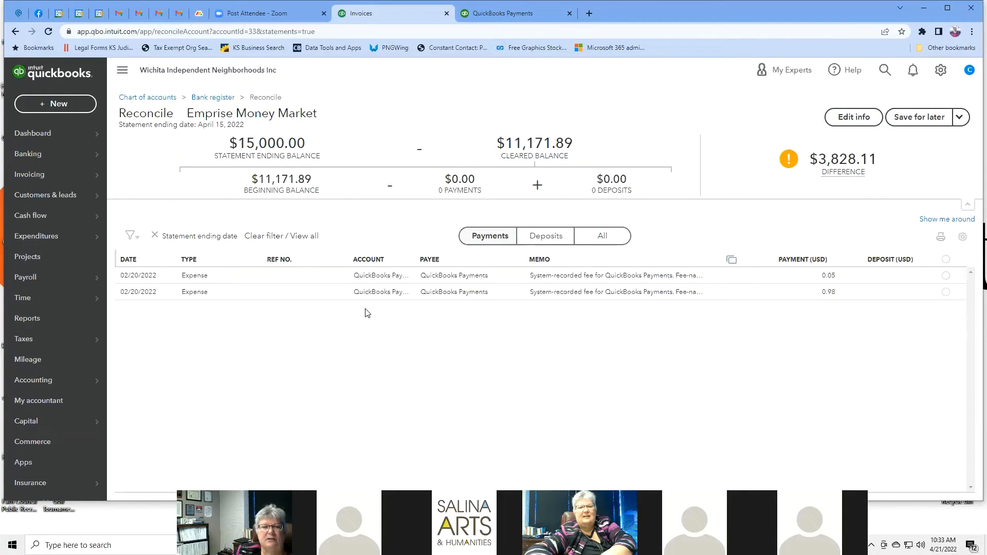
left_click(551, 236)
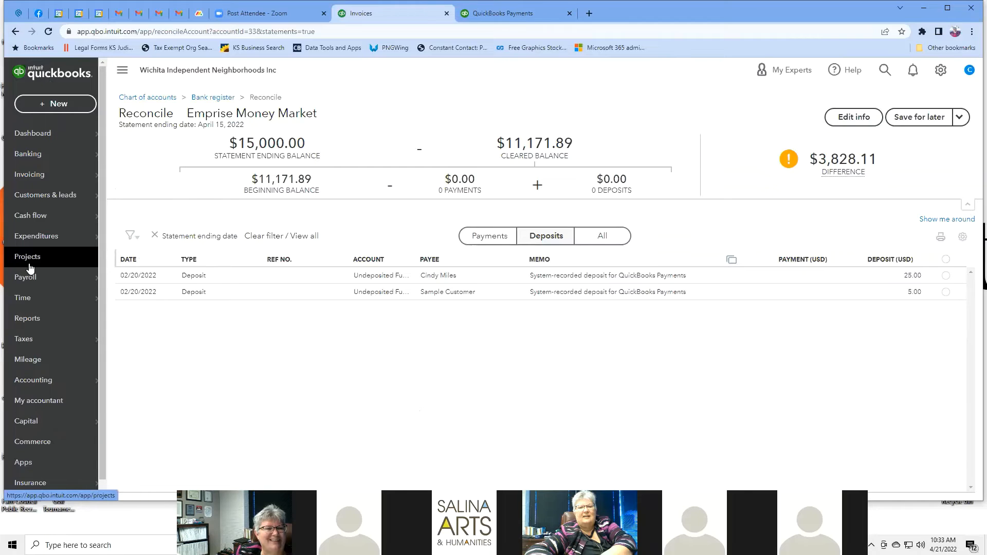
scroll(31, 265, "down", 1)
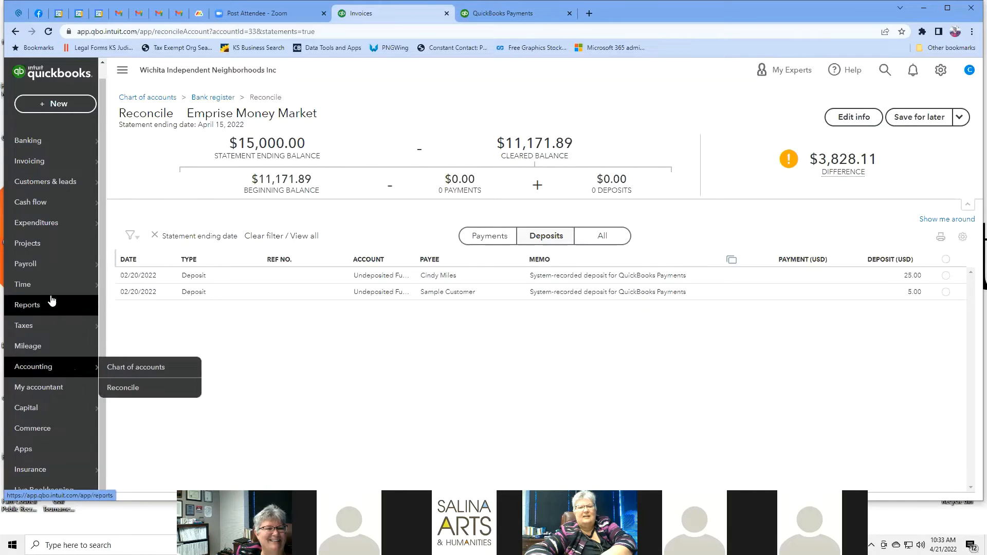
Step: Open My accountant from the sidebar and scroll down its invitation page
left_click(64, 390)
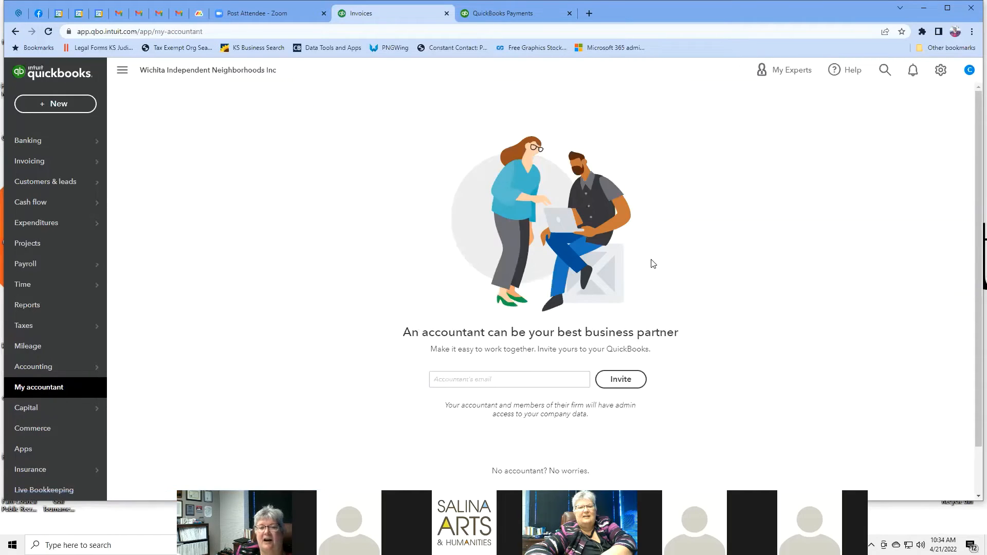
left_click(49, 366)
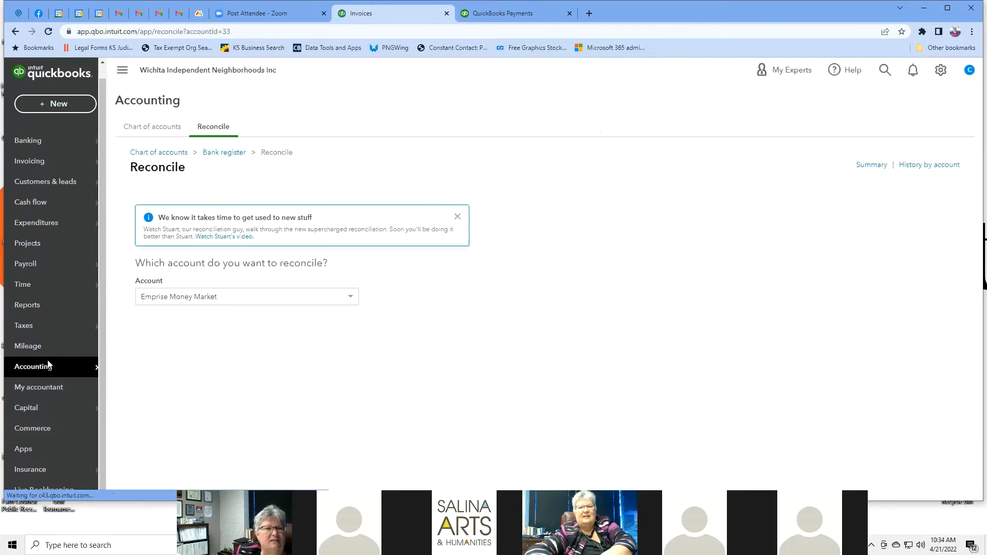
left_click(50, 389)
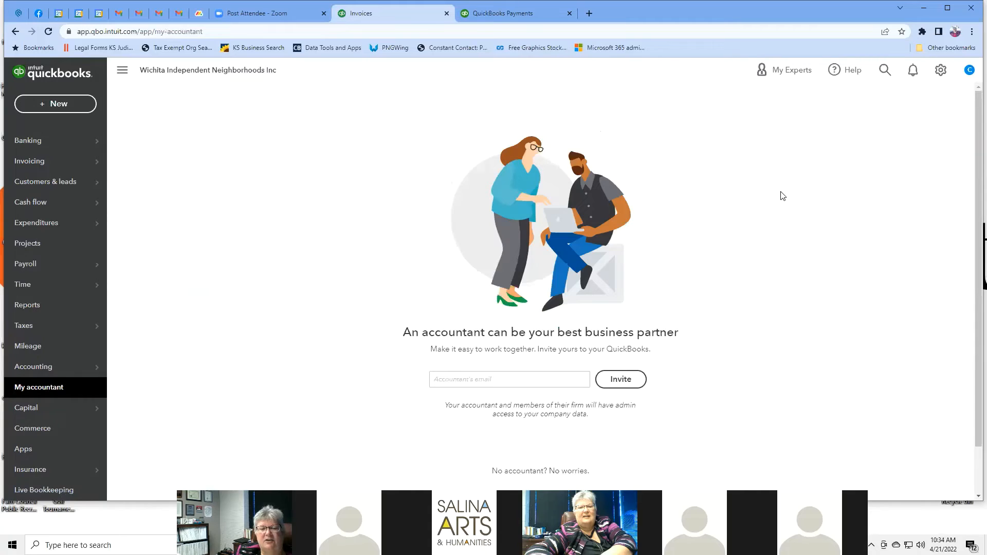
scroll(783, 194, "down", 1)
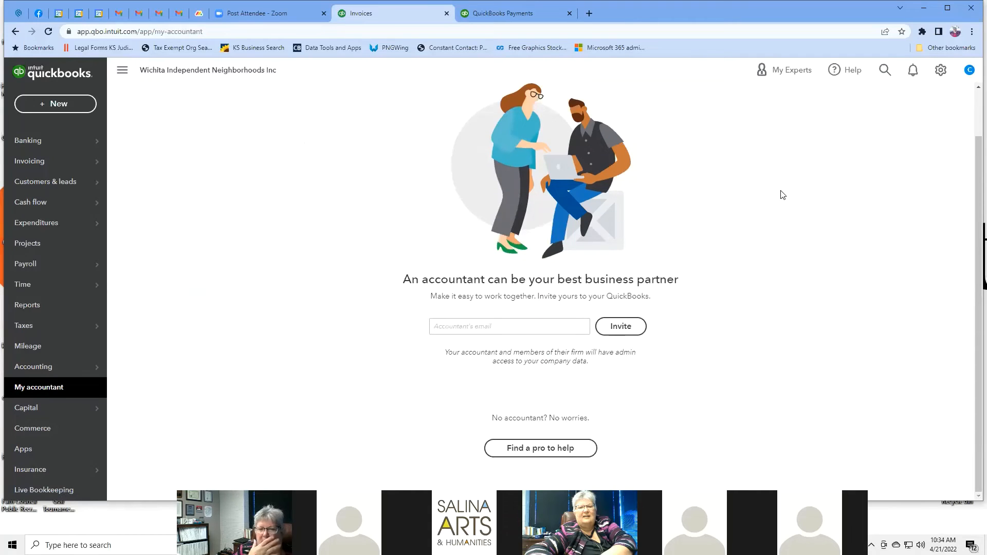
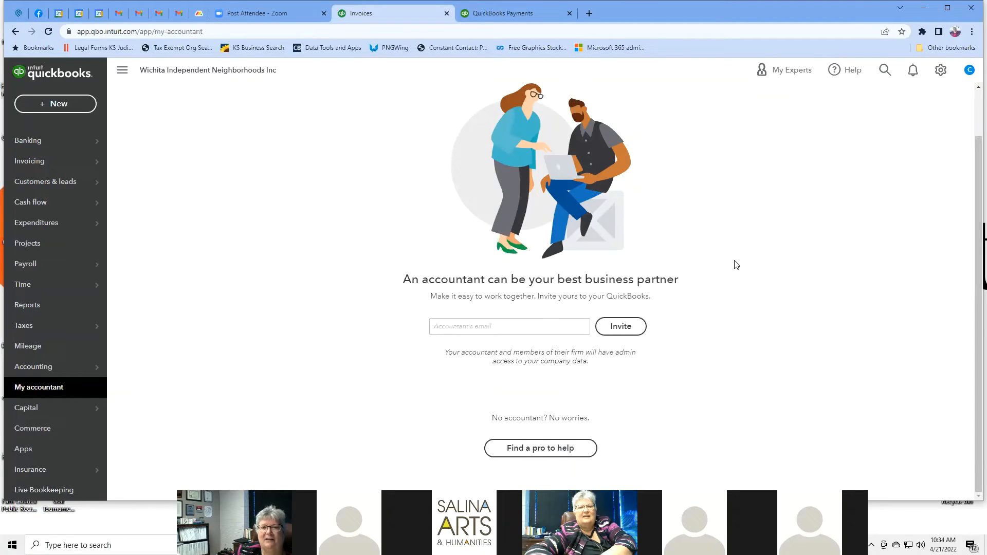
Step: From My accountant, open the Find a ProAdvisor page and close the Need an accountant? tip
left_click(565, 448)
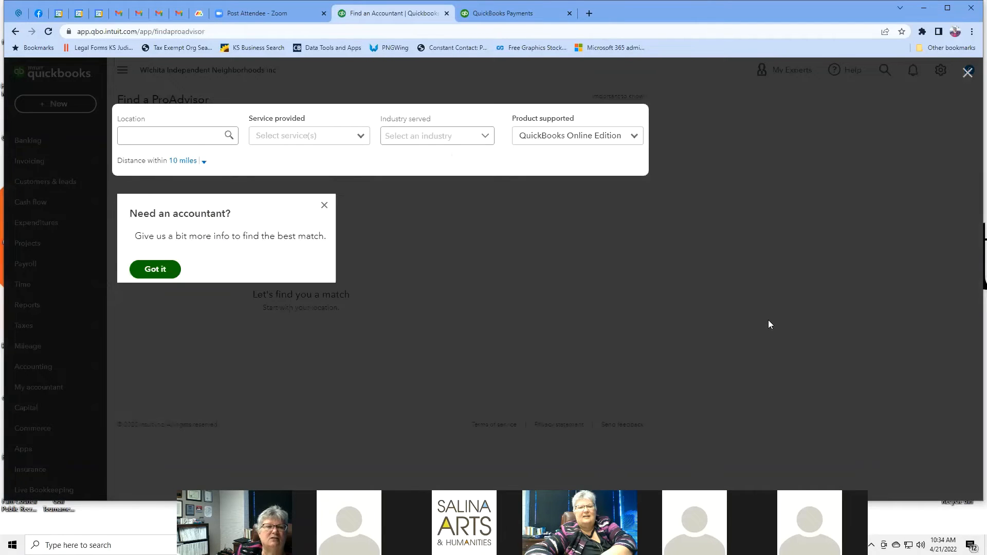
left_click(197, 138)
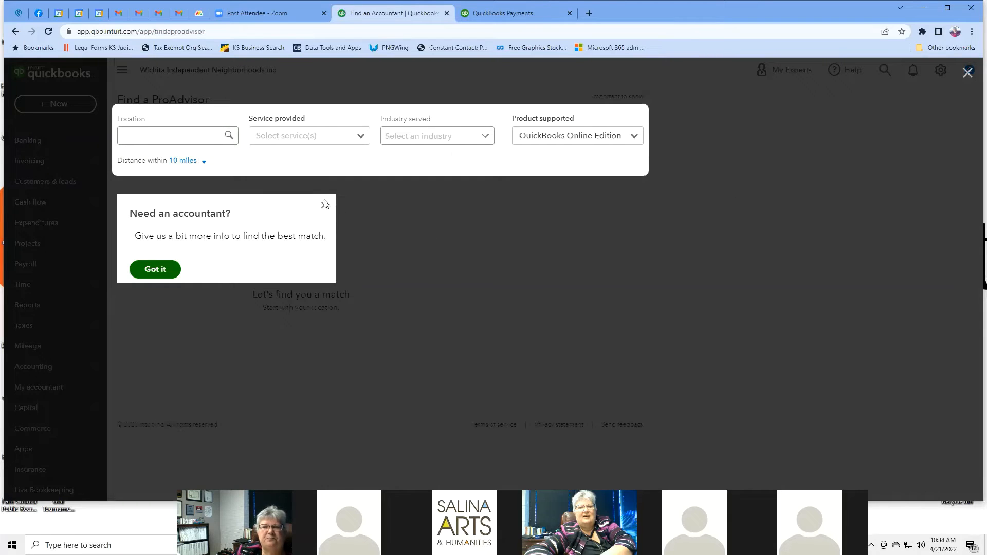
left_click(970, 74)
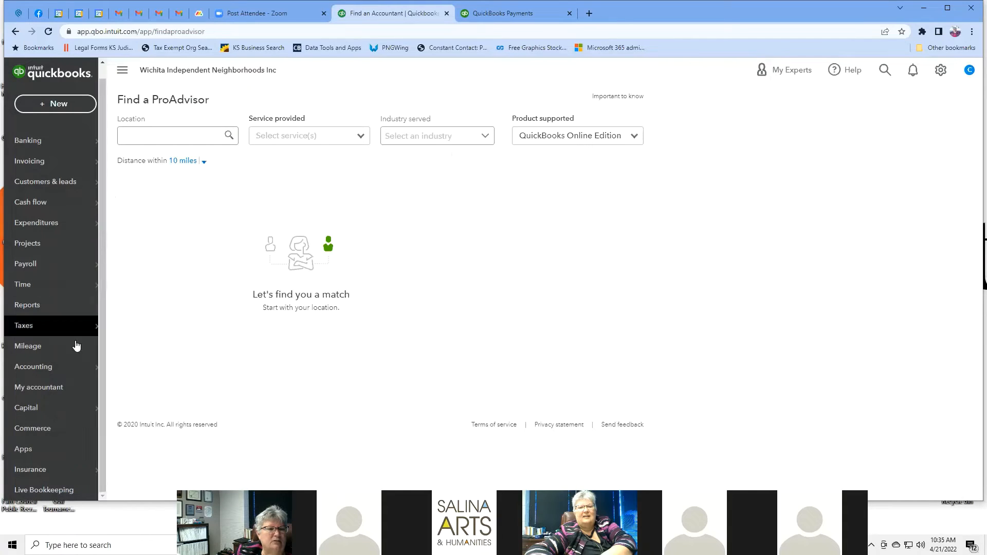
mouse_move(66, 411)
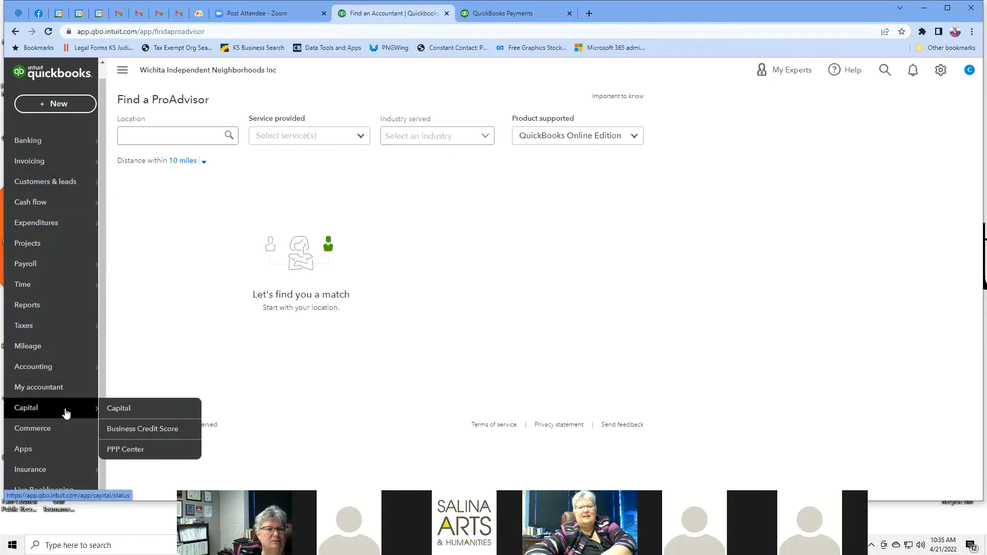
Step: View the Capital funding page, close the free business credit score notice, and scroll through its offers
left_click(66, 411)
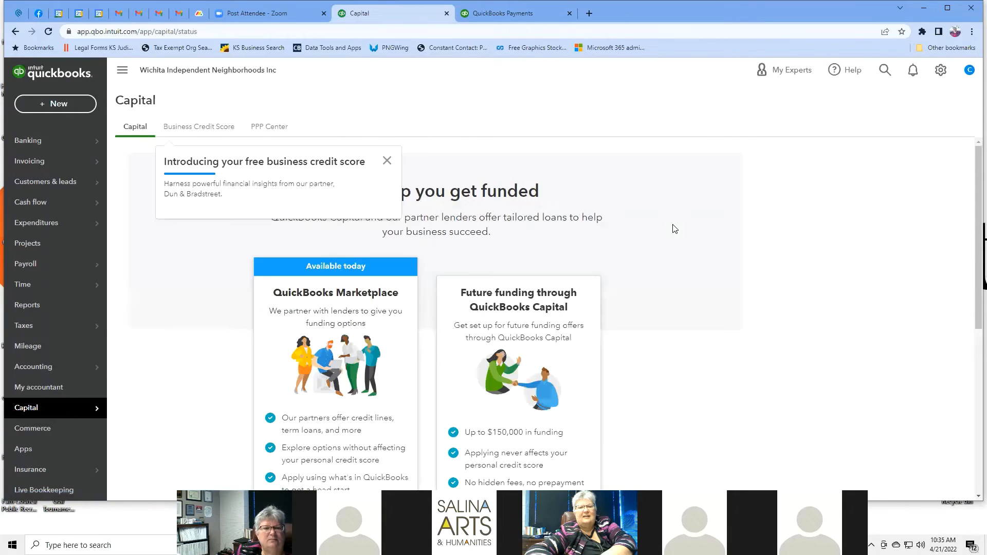
scroll(675, 228, "down", 2)
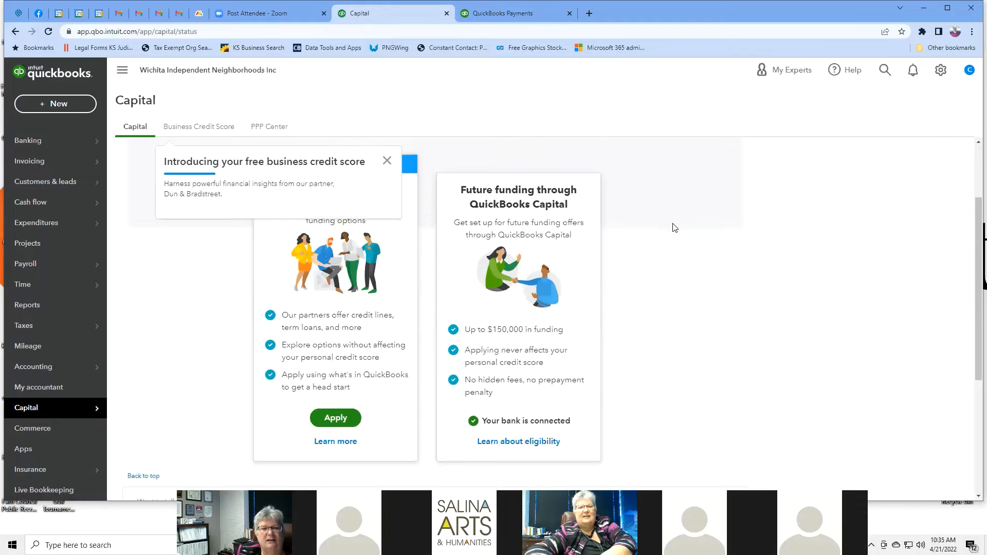
scroll(674, 228, "up", 2)
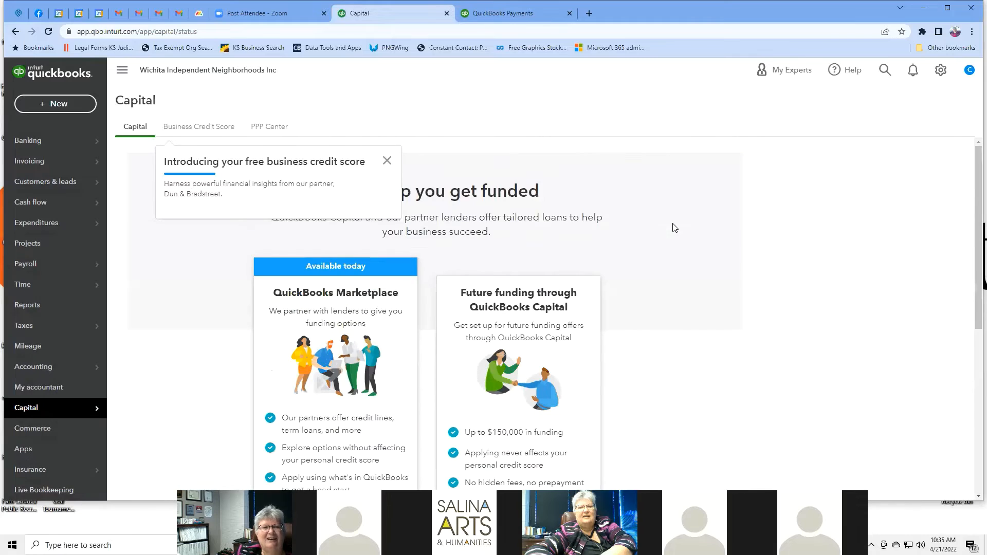
left_click(387, 162)
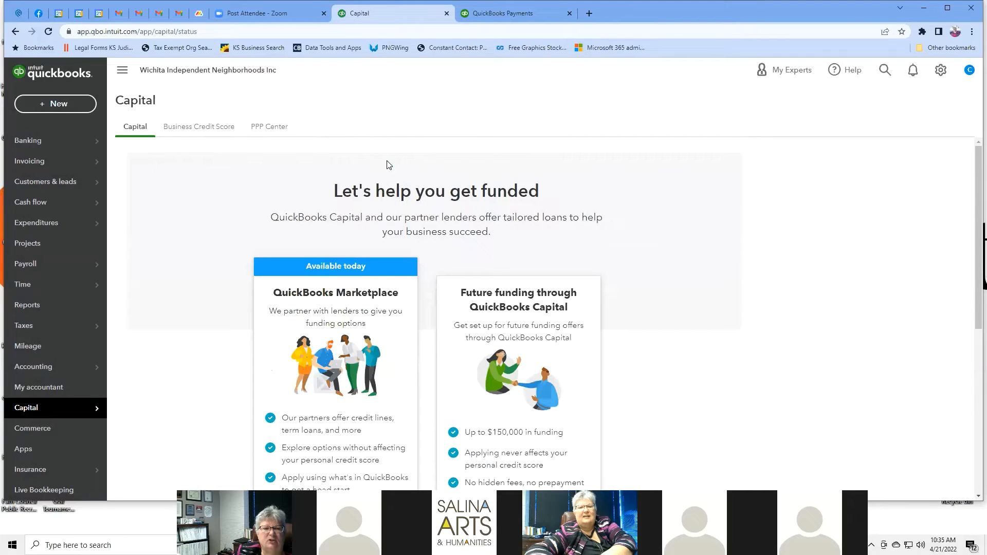
scroll(773, 250, "down", 2)
scroll(773, 251, "down", 1)
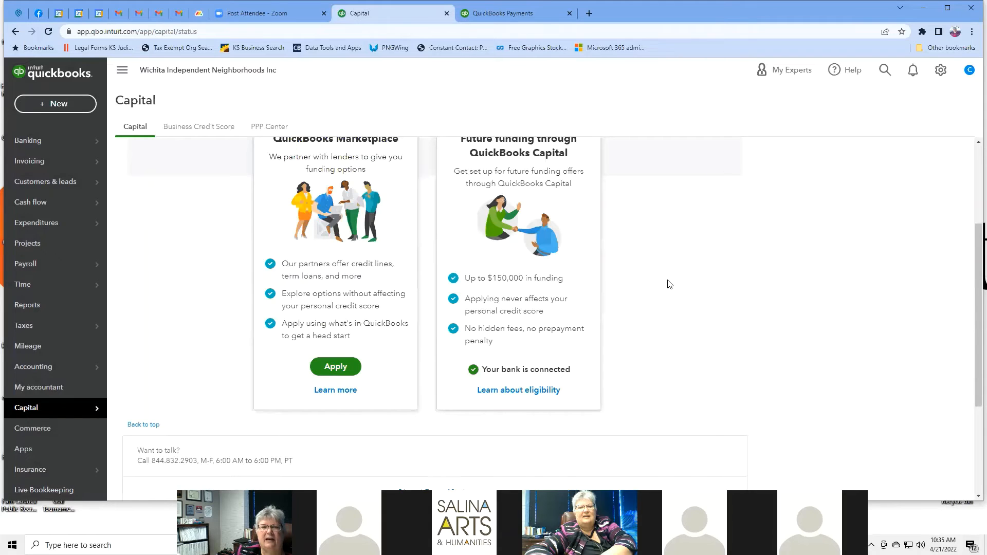
scroll(670, 284, "up", 1)
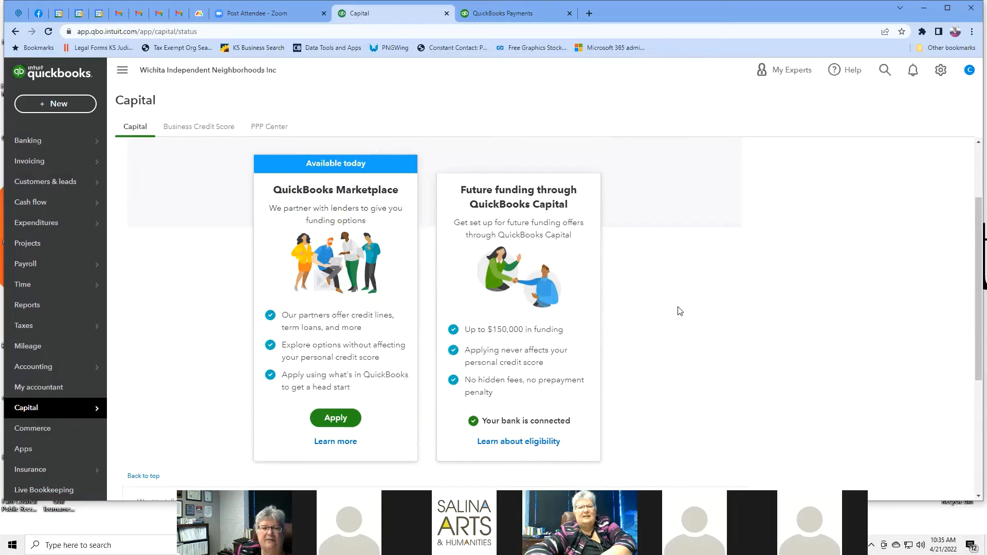
scroll(678, 308, "down", 3)
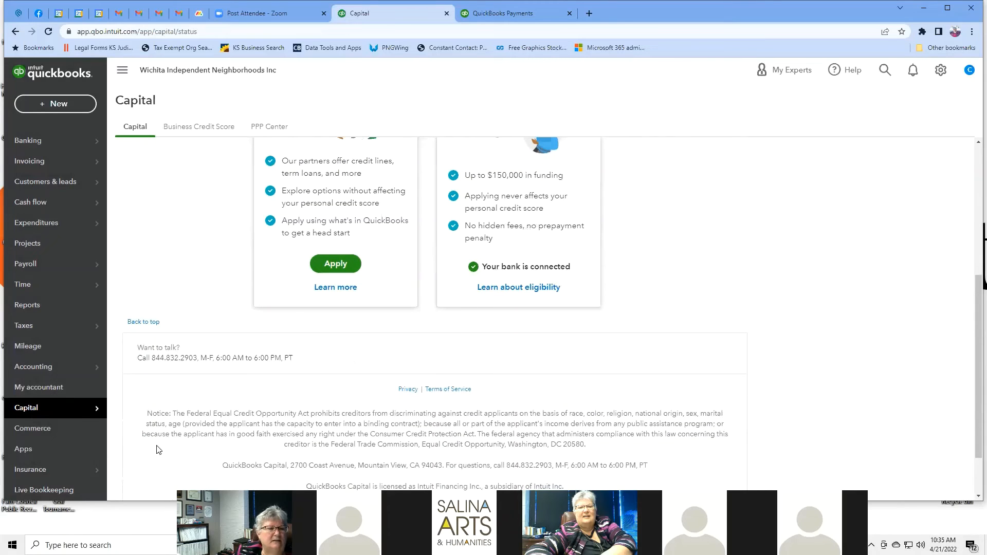
left_click(40, 434)
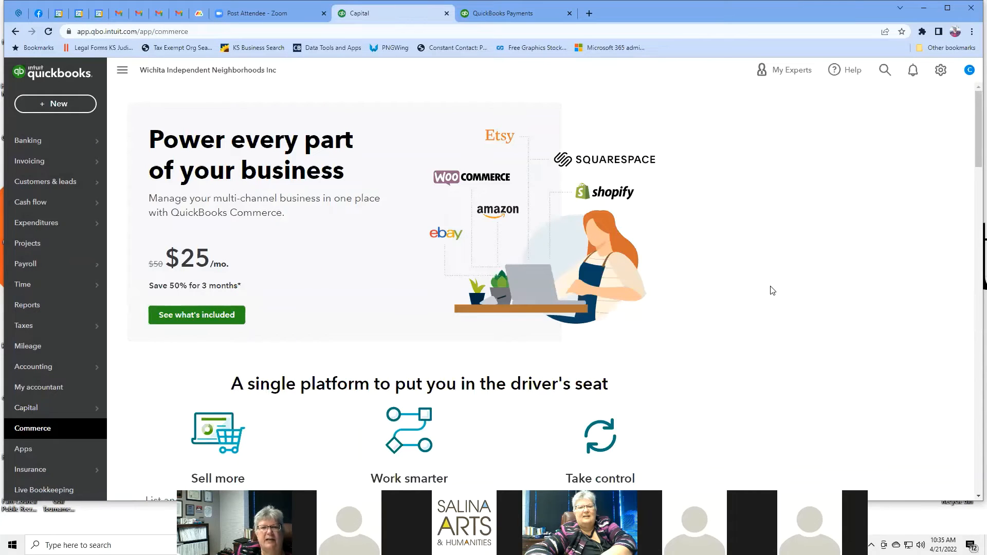
Step: Scroll through the QuickBooks Commerce page's multi-channel selling features
scroll(773, 291, "down", 3)
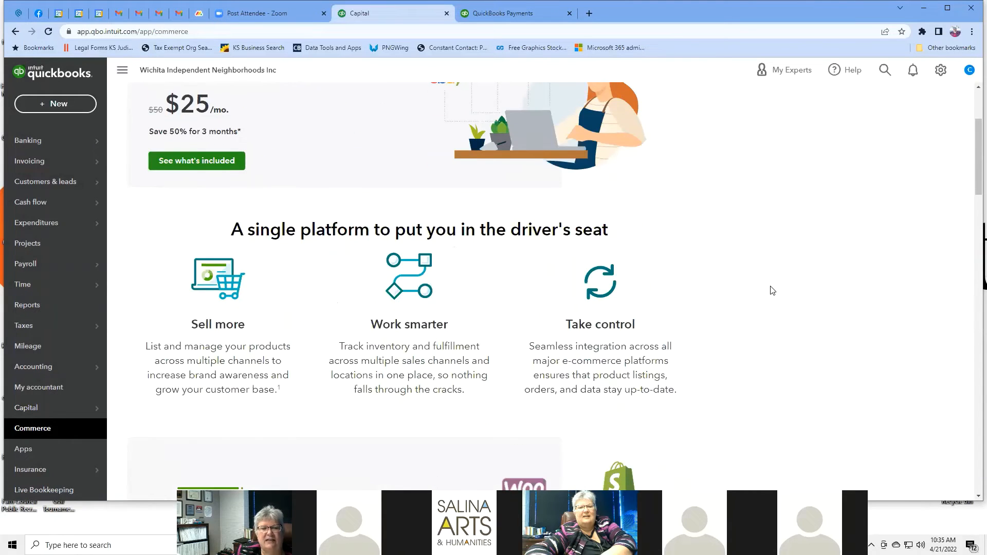
scroll(772, 291, "down", 3)
scroll(773, 291, "down", 4)
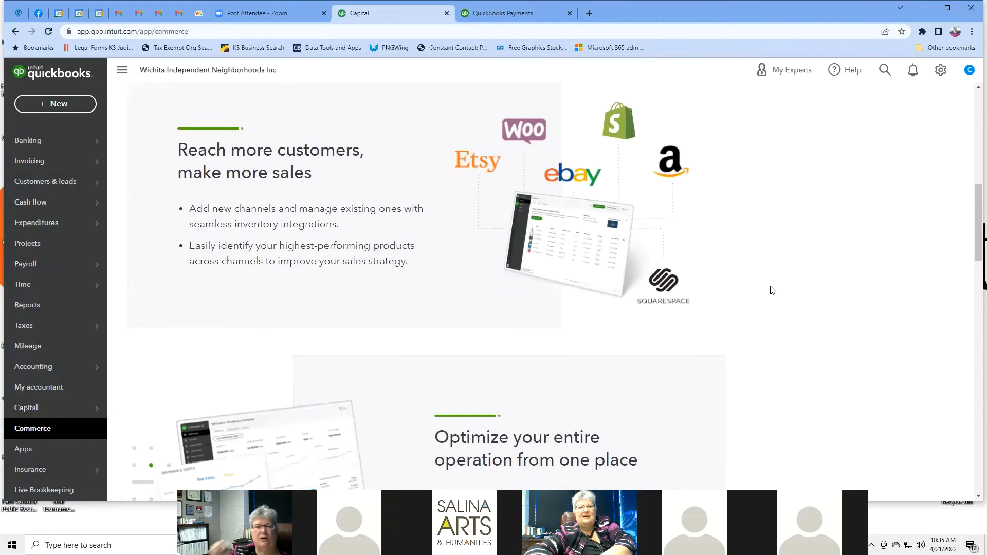
scroll(772, 291, "up", 5)
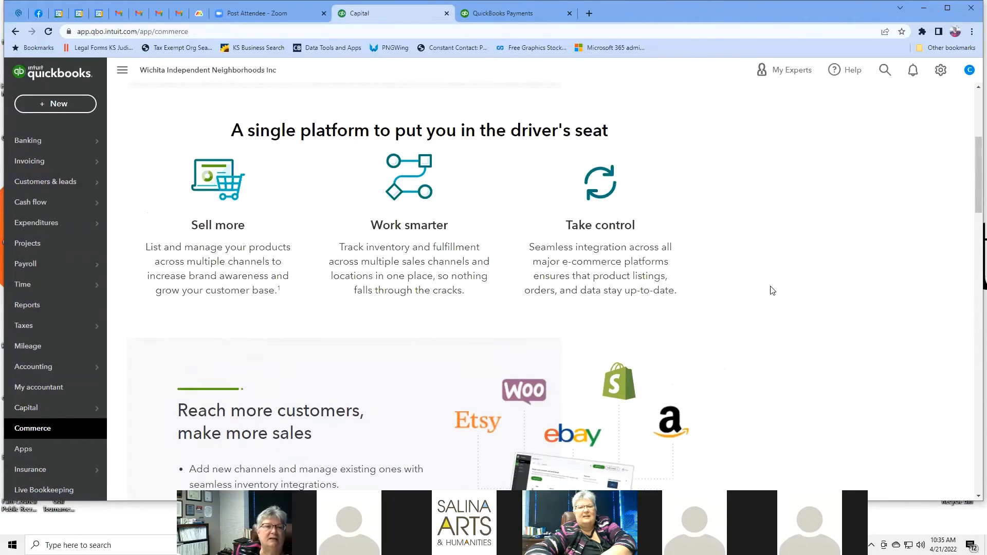
scroll(772, 290, "up", 5)
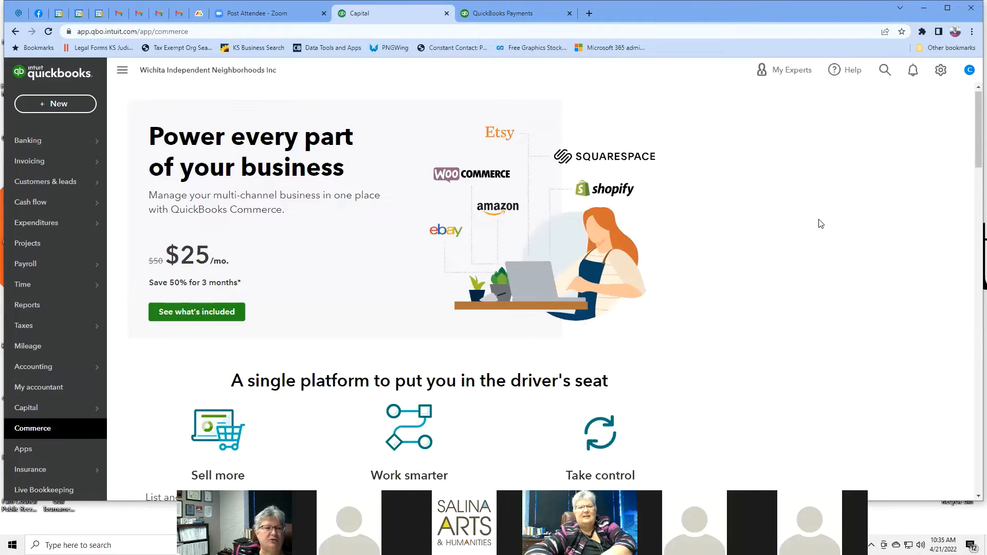
scroll(820, 224, "down", 7)
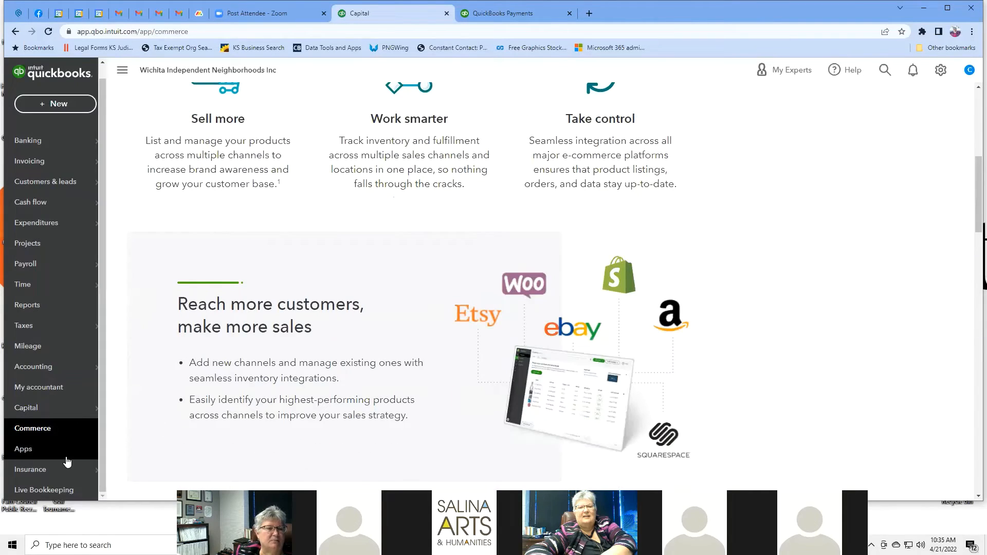
left_click(50, 451)
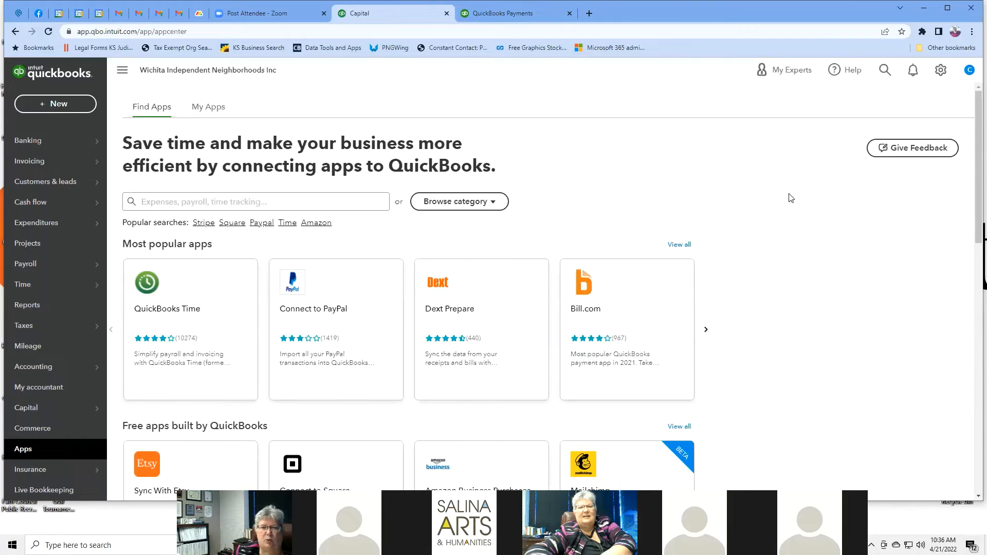
Step: Page the free apps built by QuickBooks carousel forward, then back to the first set
scroll(791, 198, "down", 3)
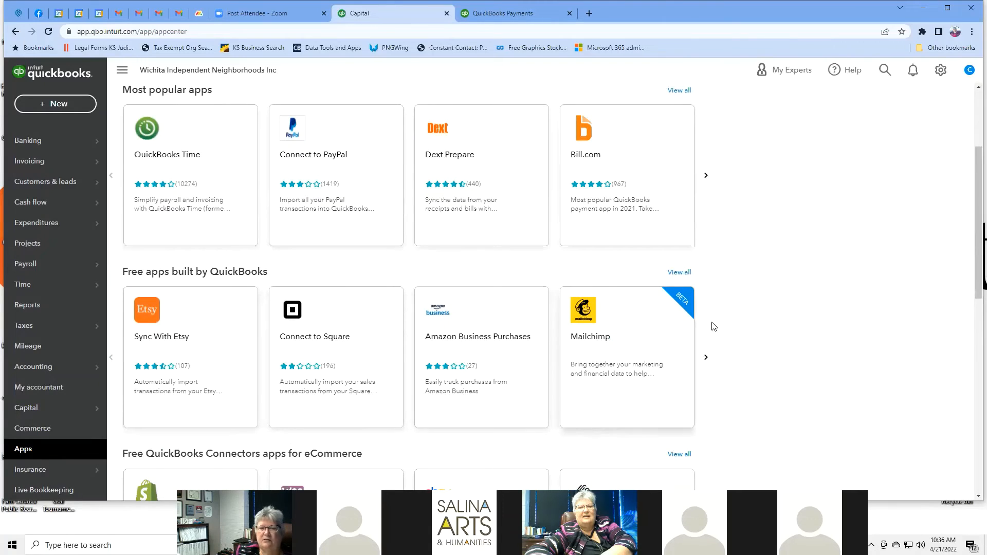
left_click(707, 358)
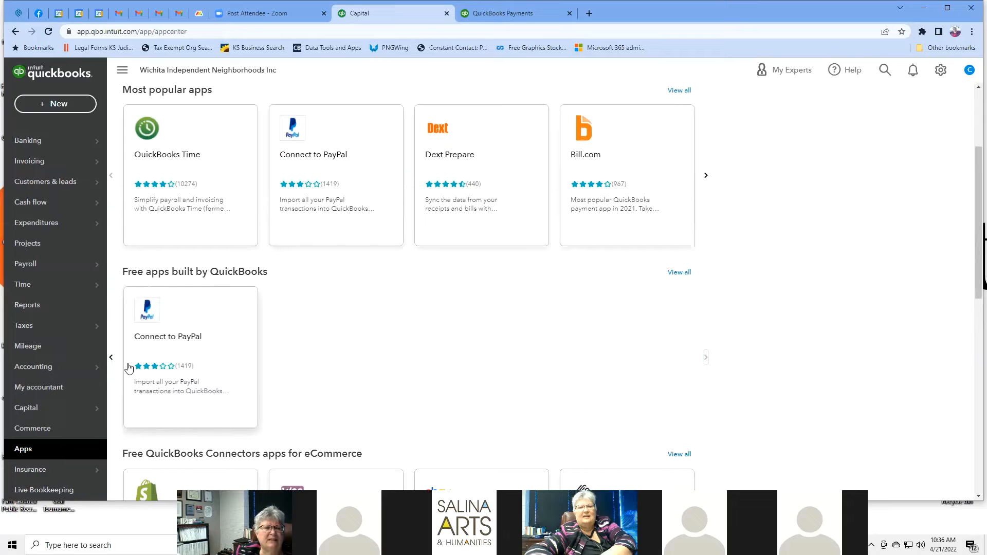
left_click(112, 359)
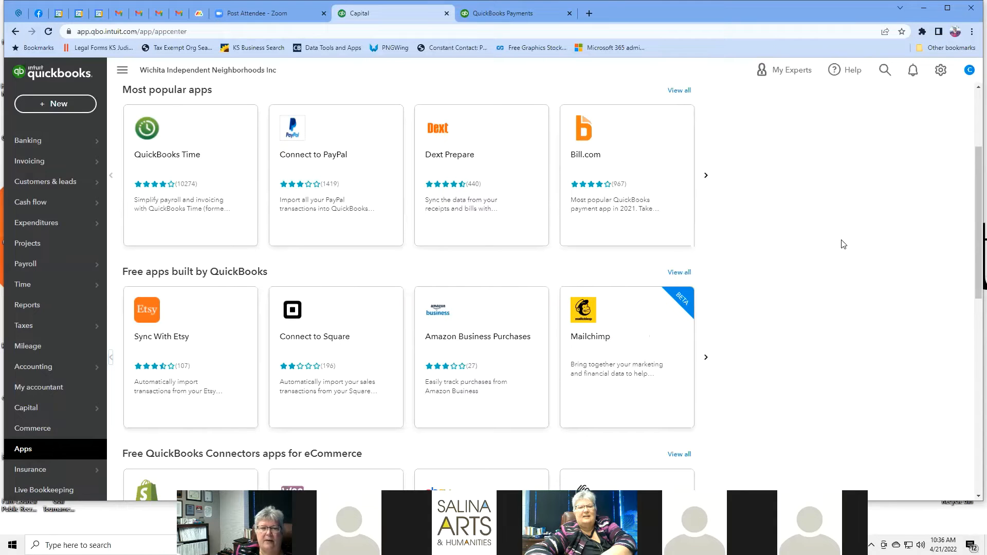
Step: Advance Most popular apps to Fathom, Fundbox, RUN Powered by ADP and AutoEntry
scroll(844, 241, "down", 2)
scroll(843, 241, "down", 3)
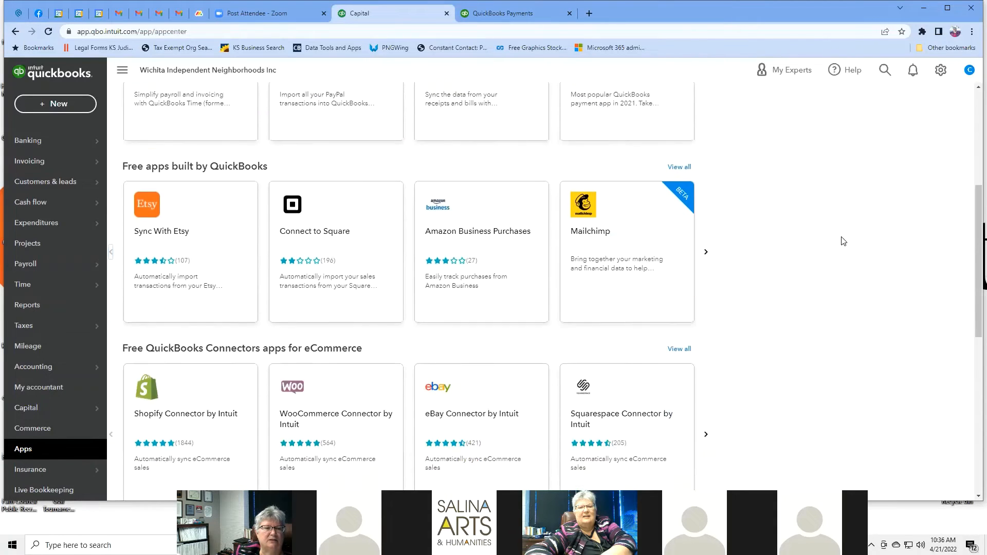
scroll(843, 241, "down", 5)
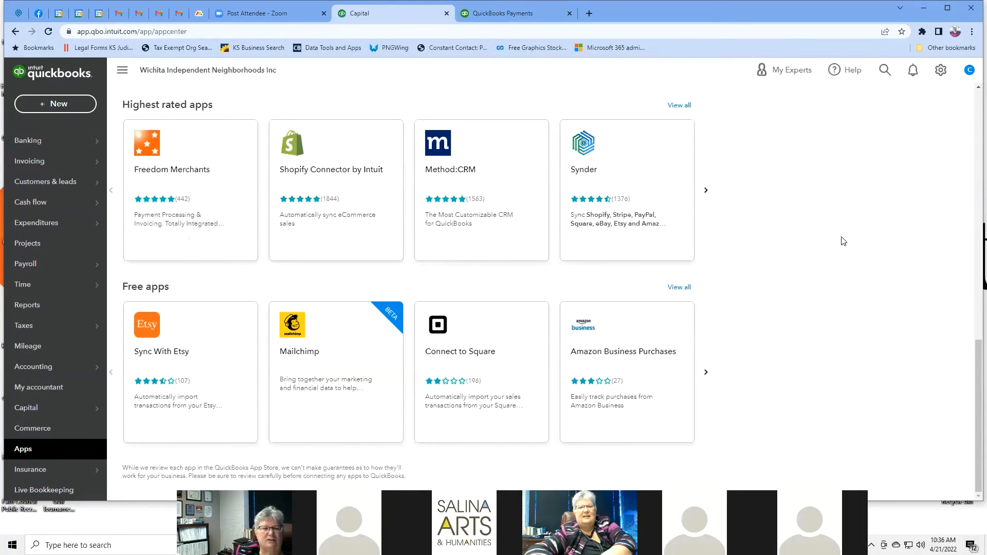
scroll(843, 241, "up", 7)
scroll(843, 241, "up", 6)
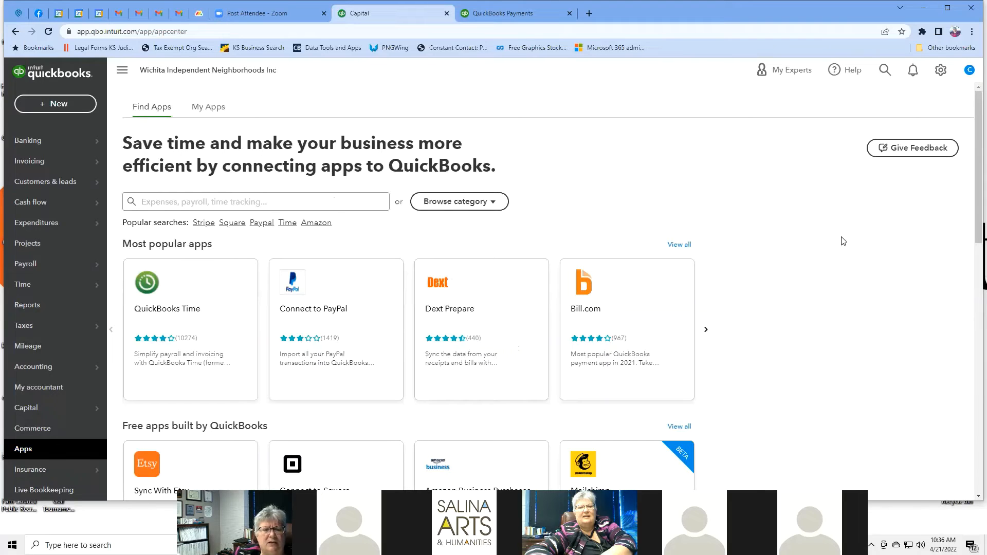
scroll(843, 241, "down", 2)
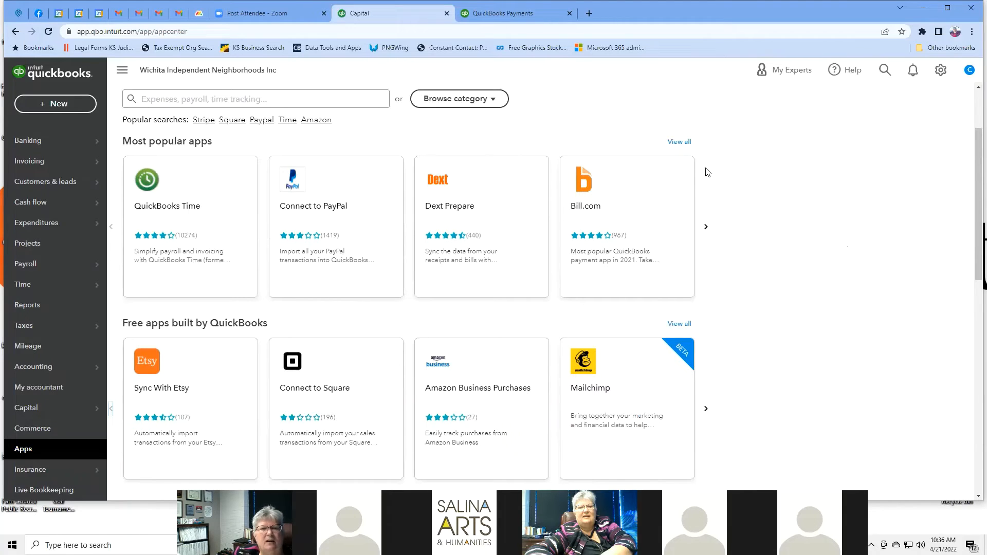
left_click(707, 228)
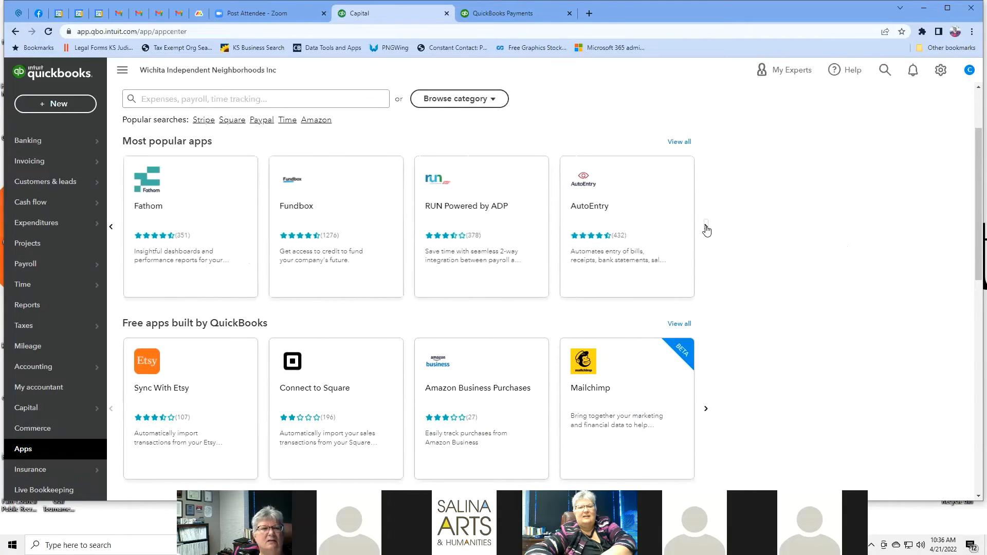
Step: Show the next free QuickBooks apps and page through all eCommerce connector apps
left_click(707, 411)
scroll(765, 280, "down", 5)
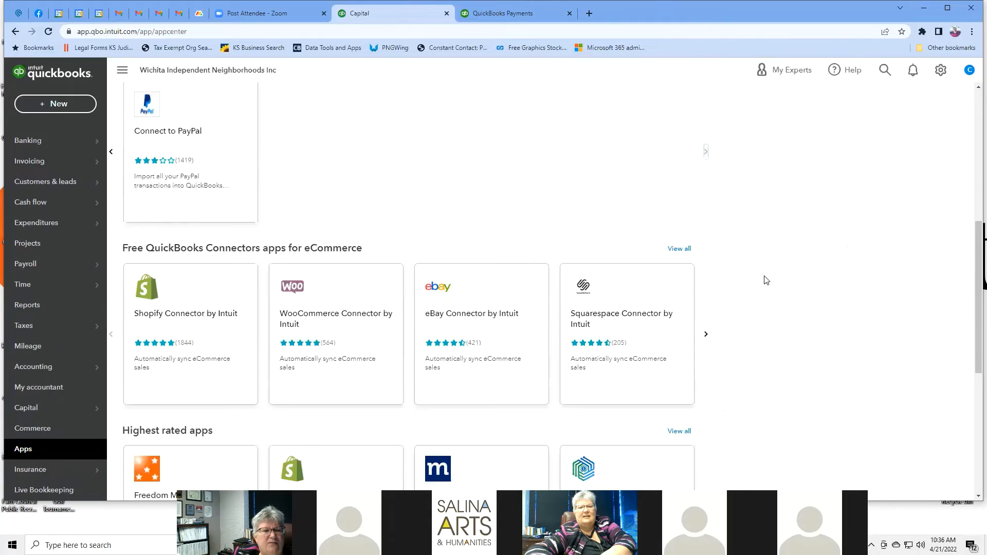
left_click(705, 334)
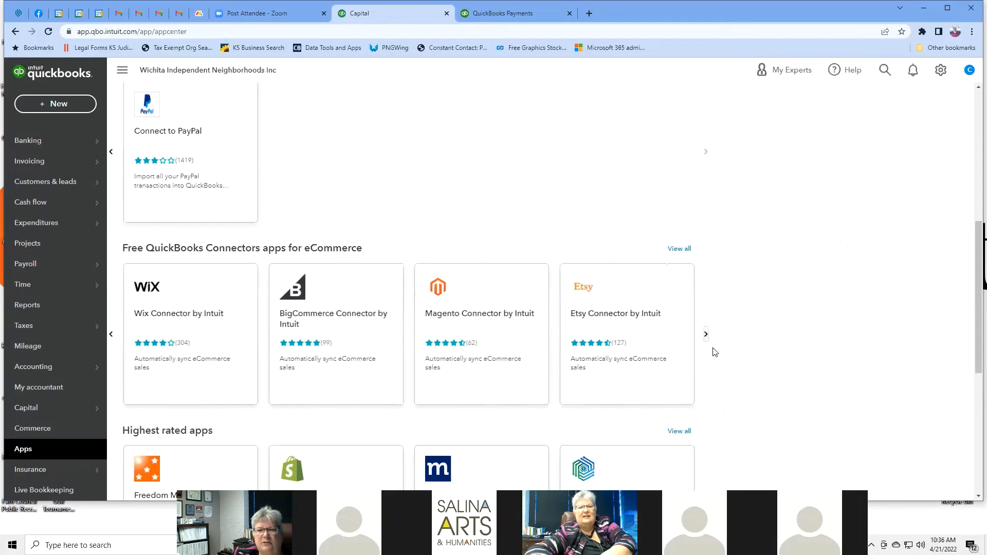
left_click(707, 334)
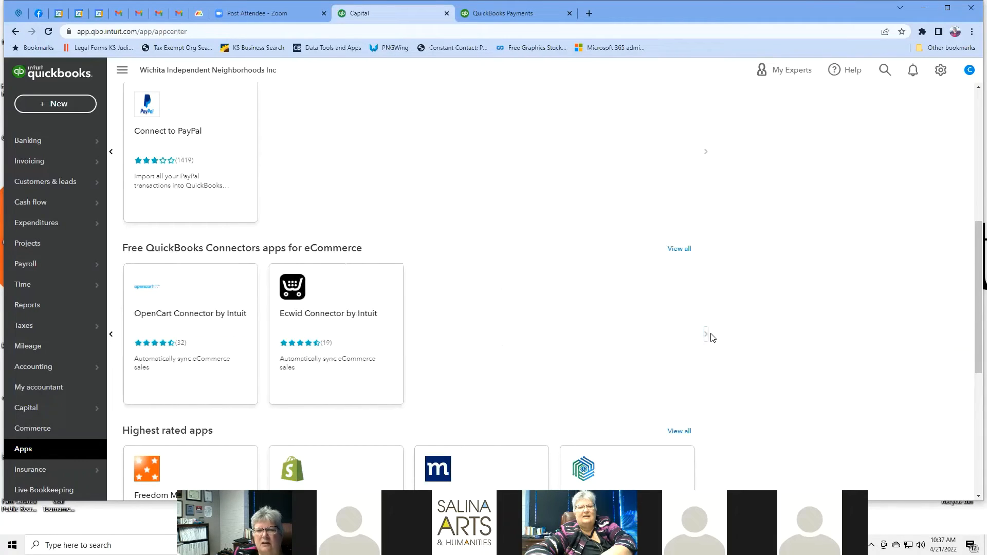
Step: Page through the Highest rated apps and Free apps carousels twice each
scroll(757, 311, "down", 5)
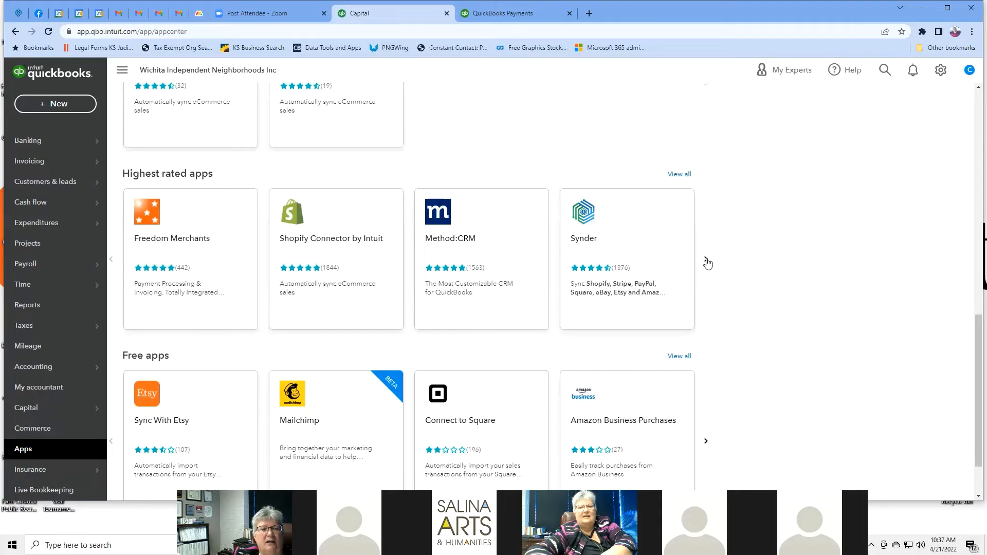
left_click(706, 261)
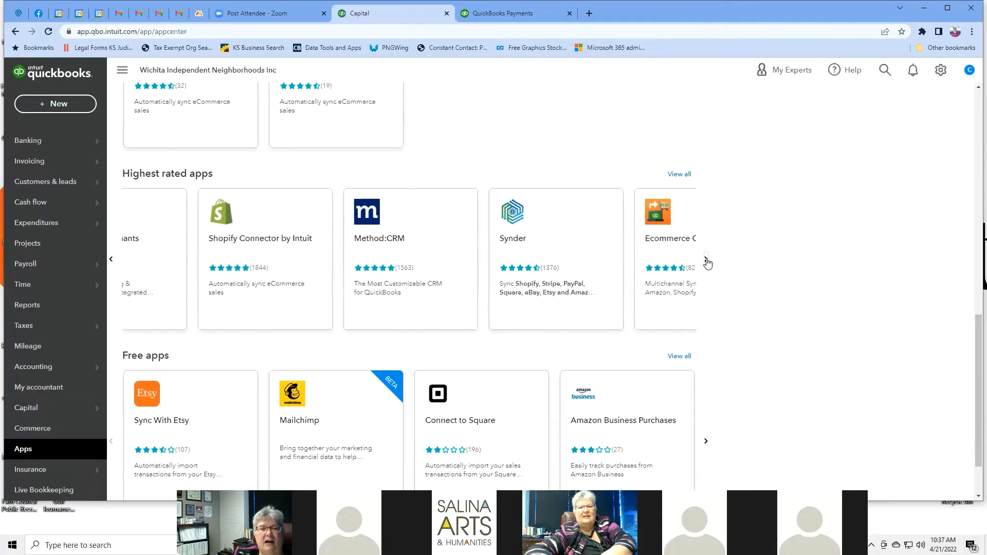
left_click(706, 262)
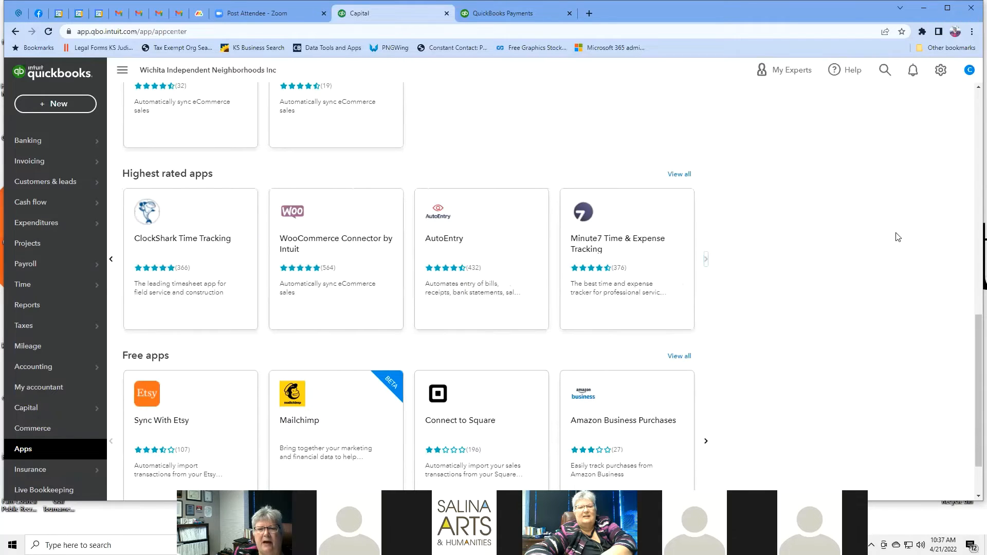
scroll(891, 237, "down", 2)
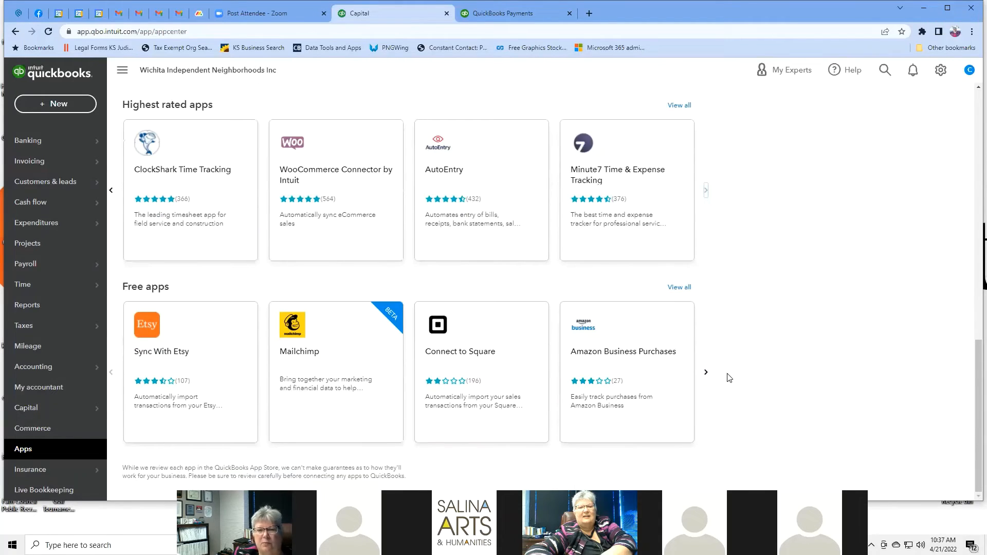
left_click(706, 374)
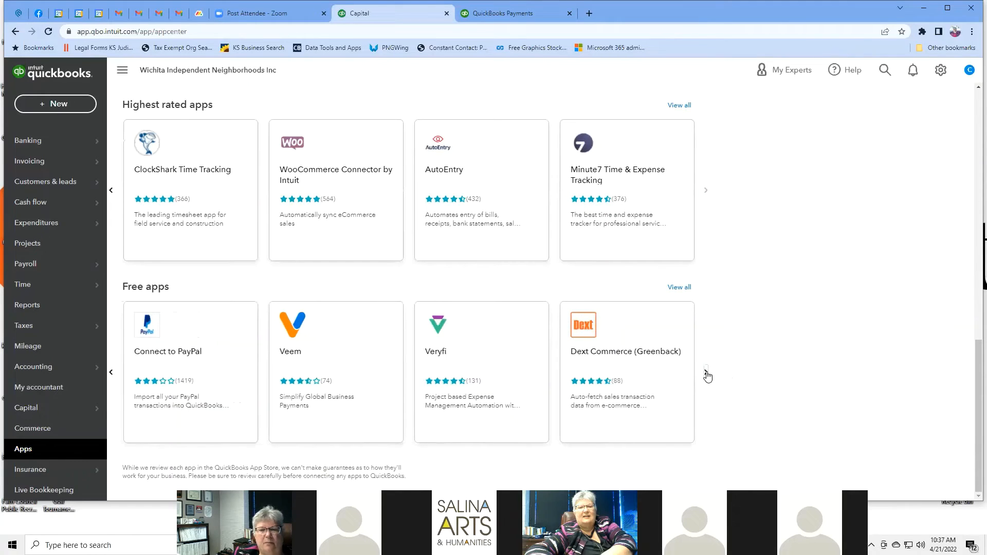
left_click(707, 374)
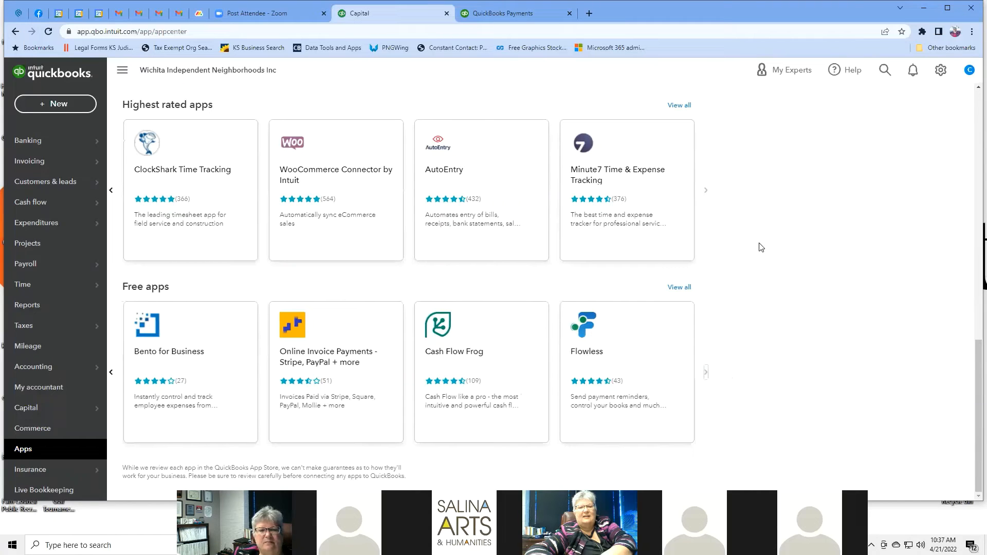
Step: Scroll back over the app listings, then go to the Insurance section
scroll(731, 301, "up", 8)
scroll(731, 302, "down", 8)
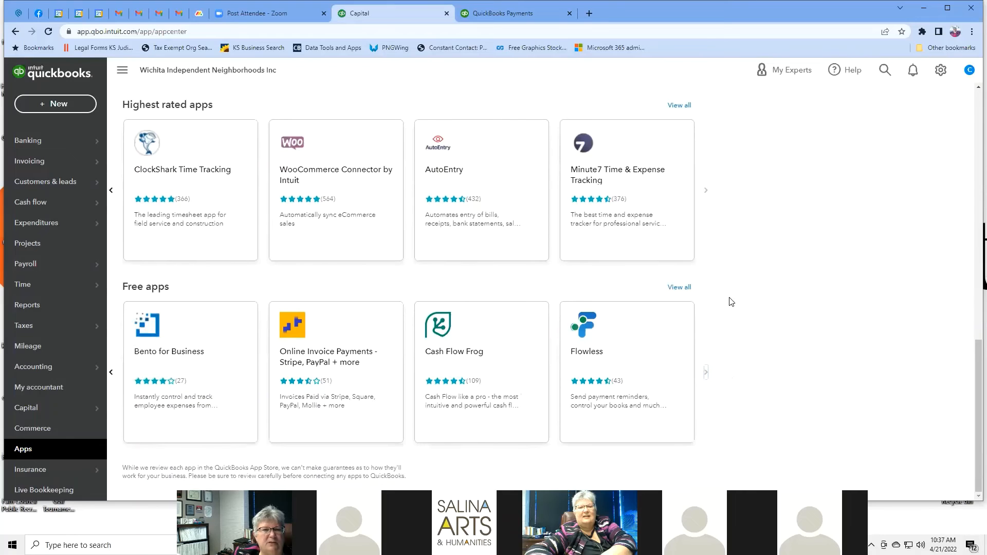
scroll(731, 302, "up", 2)
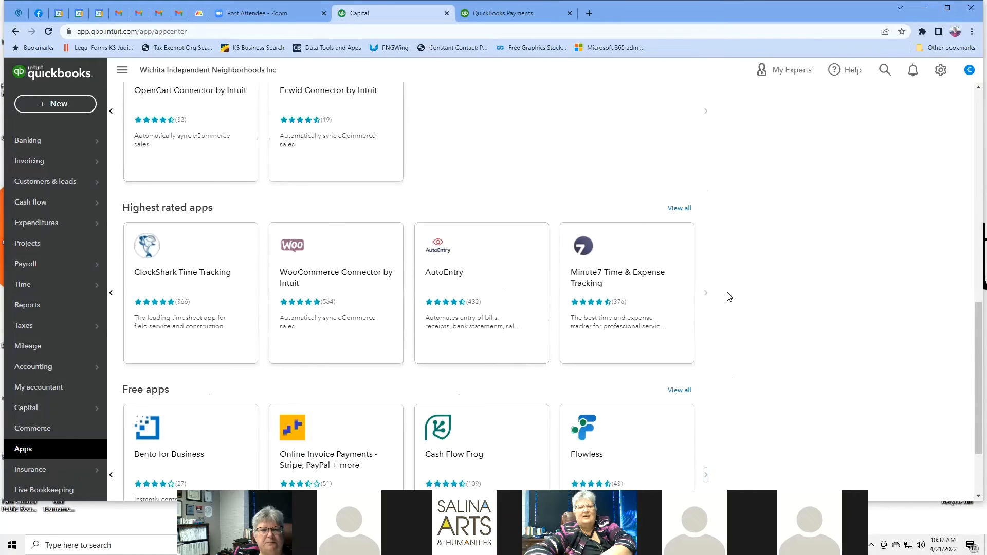
scroll(831, 331, "up", 3)
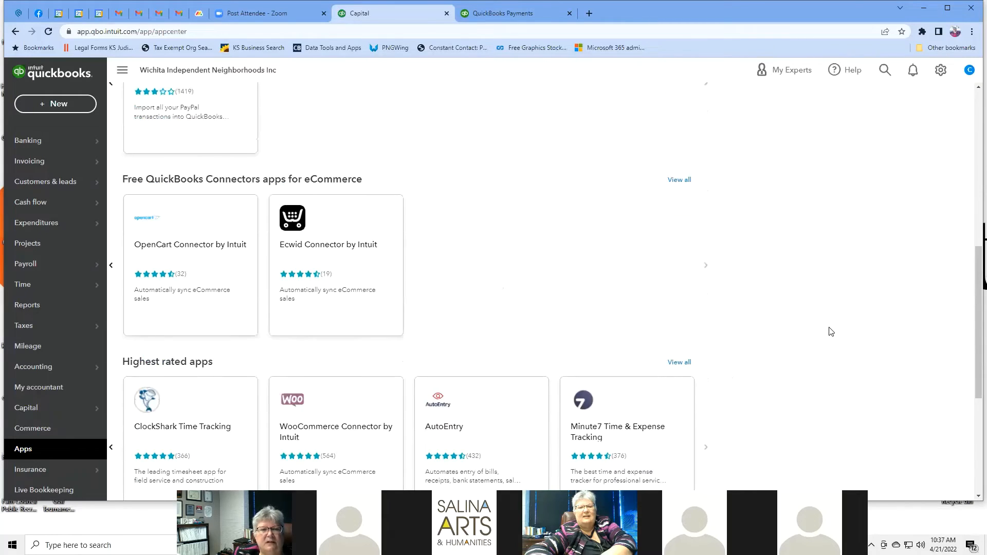
scroll(831, 331, "up", 7)
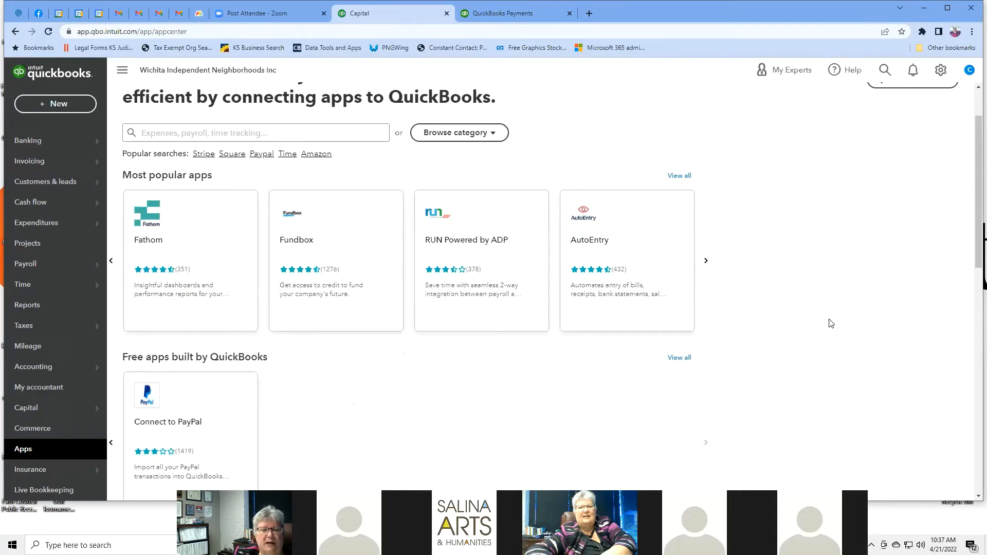
scroll(831, 322, "down", 10)
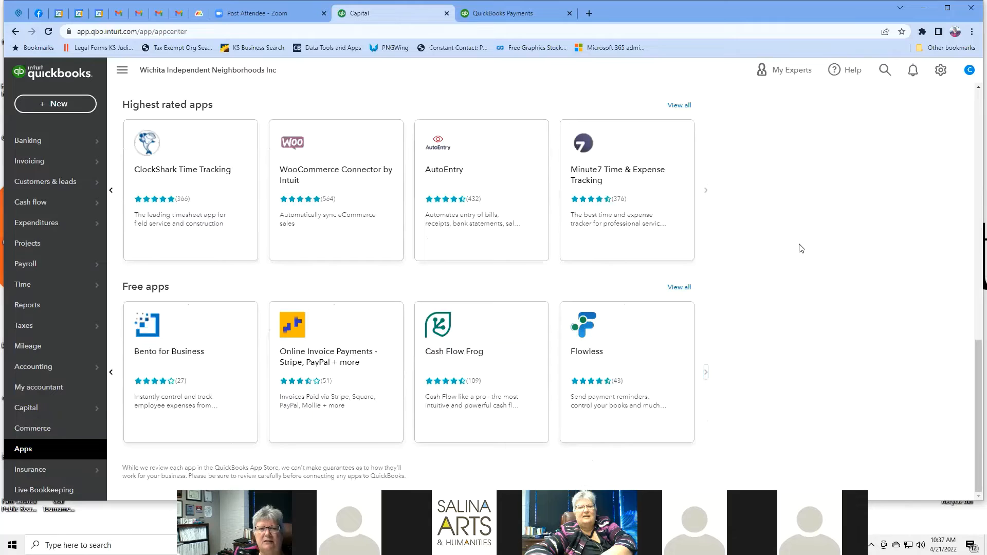
scroll(801, 248, "up", 7)
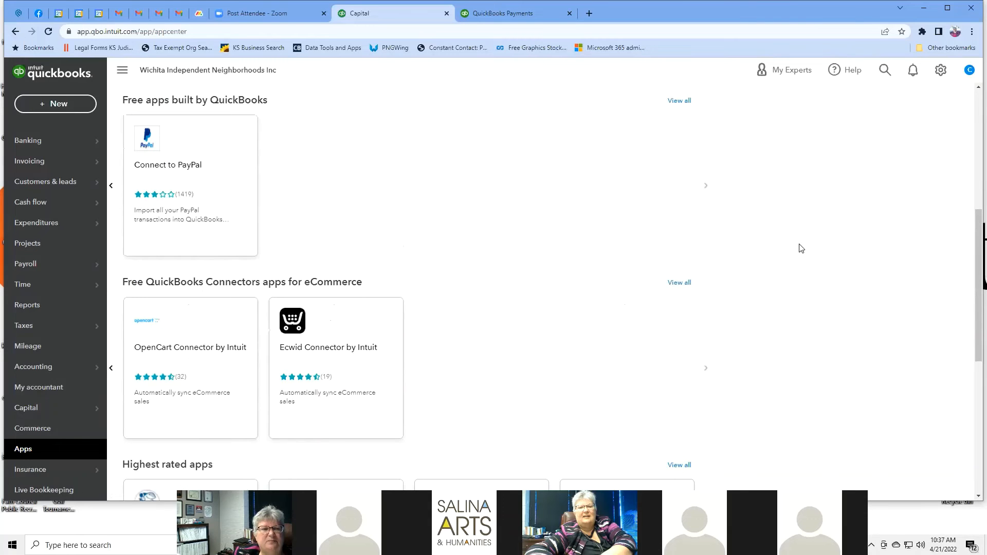
scroll(801, 248, "up", 3)
scroll(800, 248, "up", 3)
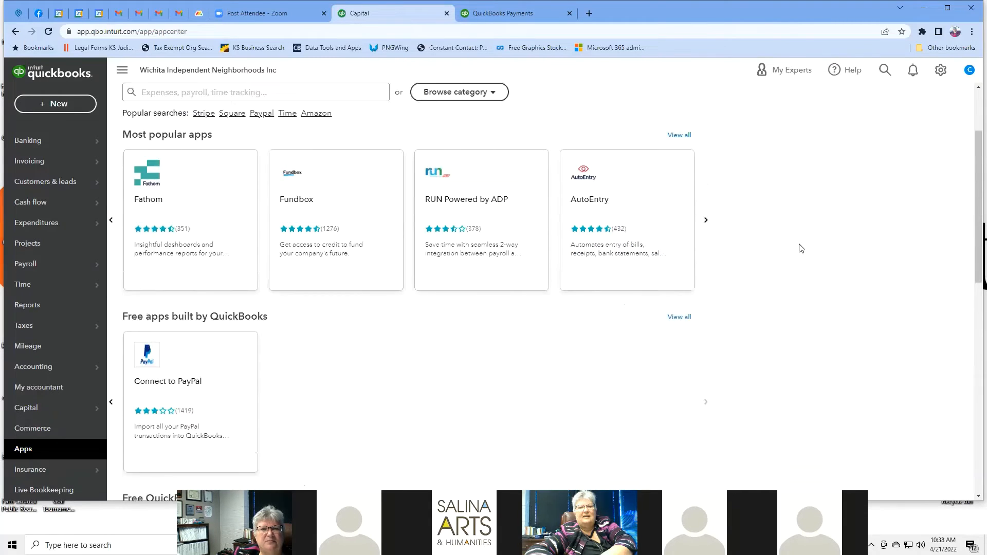
scroll(800, 248, "down", 3)
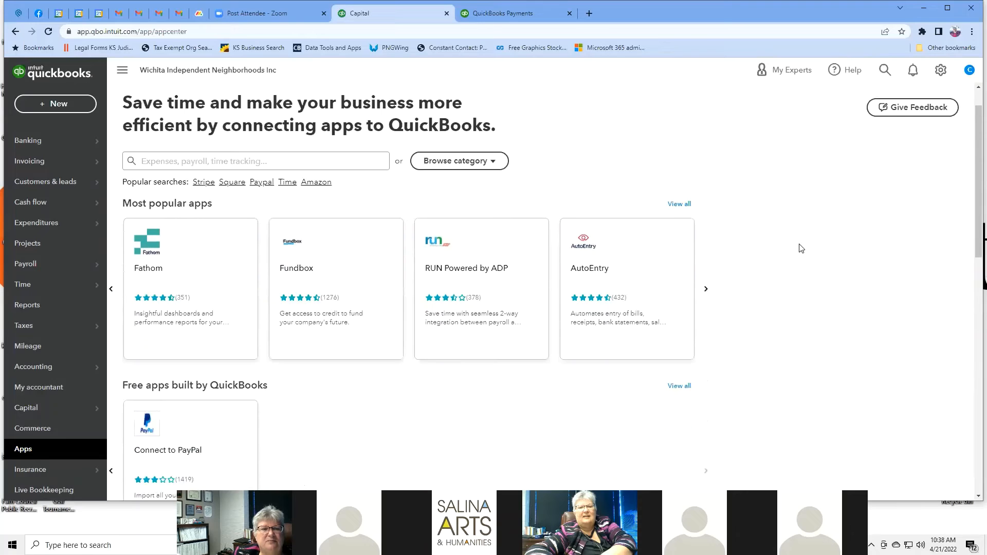
scroll(800, 248, "down", 5)
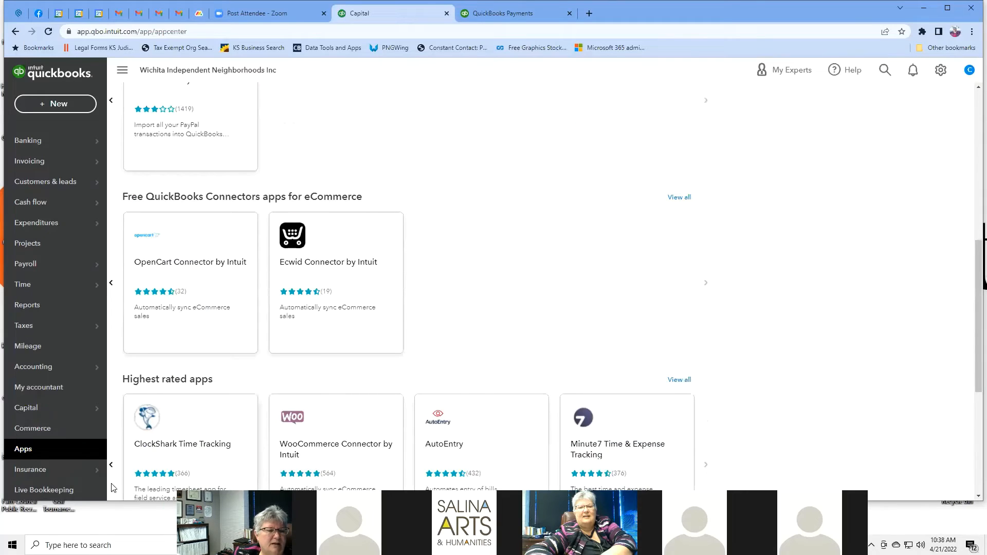
mouse_move(54, 475)
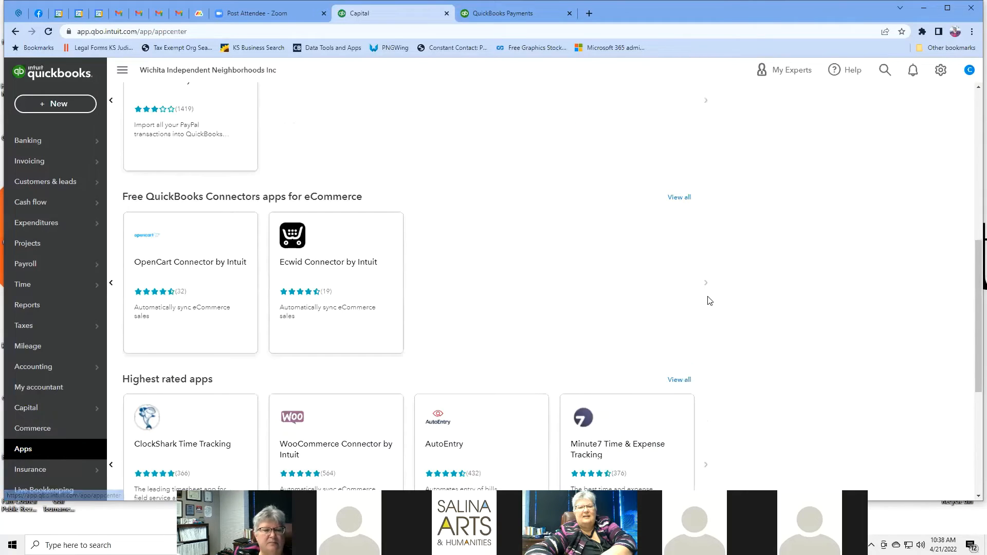
scroll(707, 300, "down", 3)
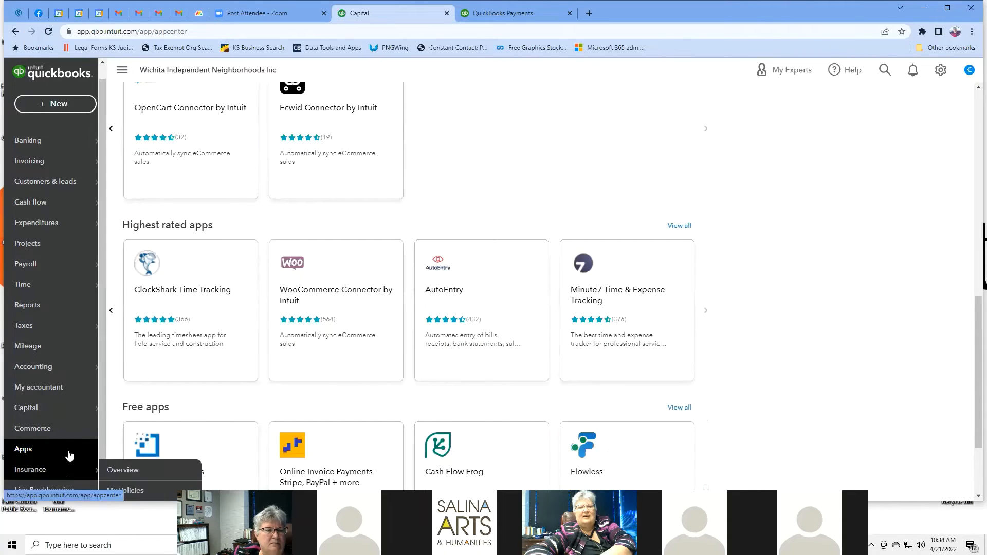
left_click(51, 471)
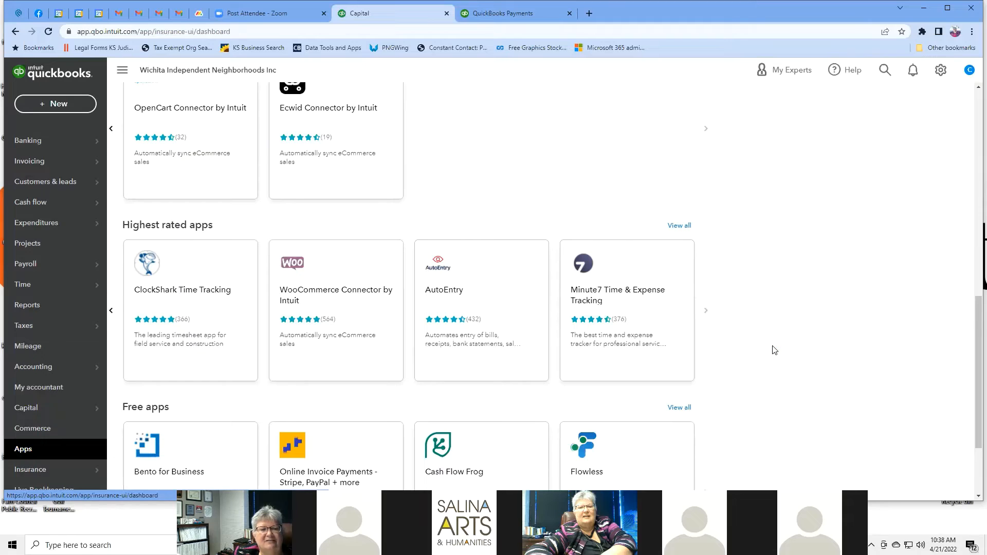
Step: Close the How can we help? dialog and look over the Insurance overview
scroll(774, 350, "down", 2)
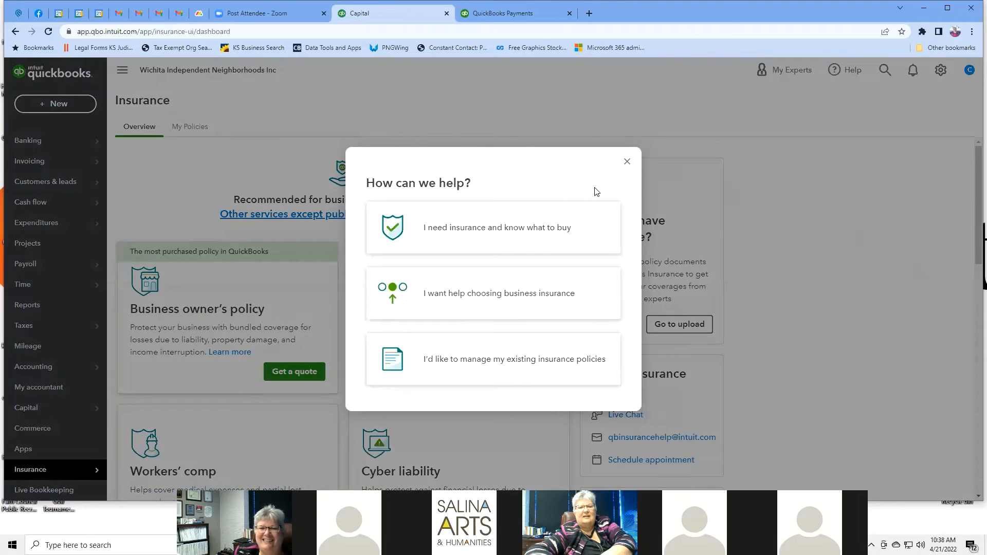
left_click(628, 163)
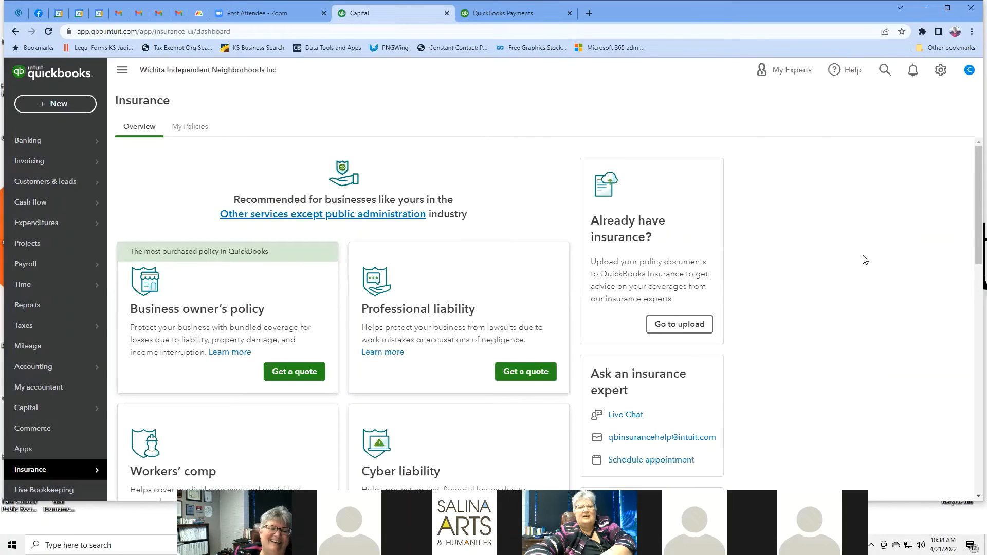
scroll(878, 252, "down", 2)
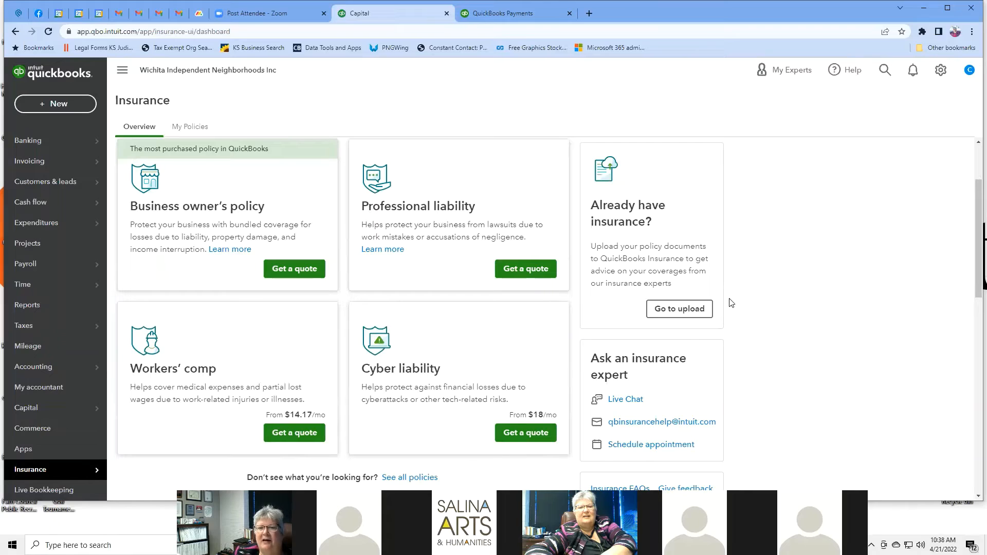
scroll(817, 252, "down", 3)
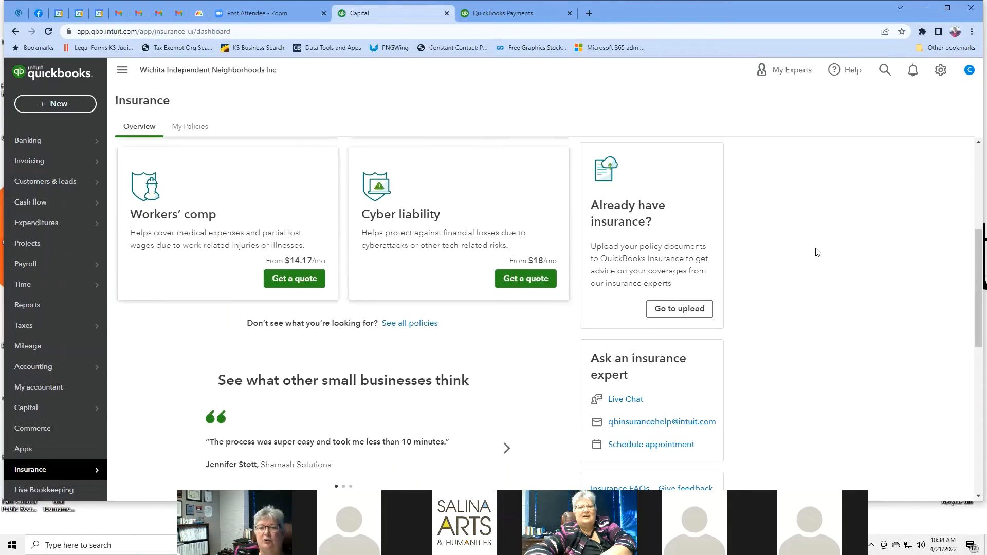
scroll(817, 252, "up", 3)
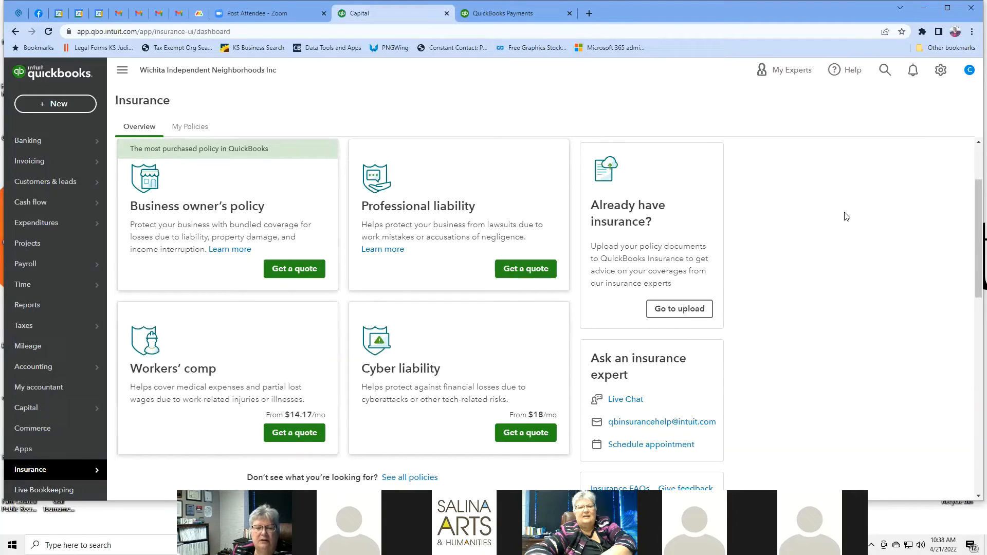
Step: Scroll through the policy quotes, then open Insurance's My Policies page
scroll(846, 216, "down", 2)
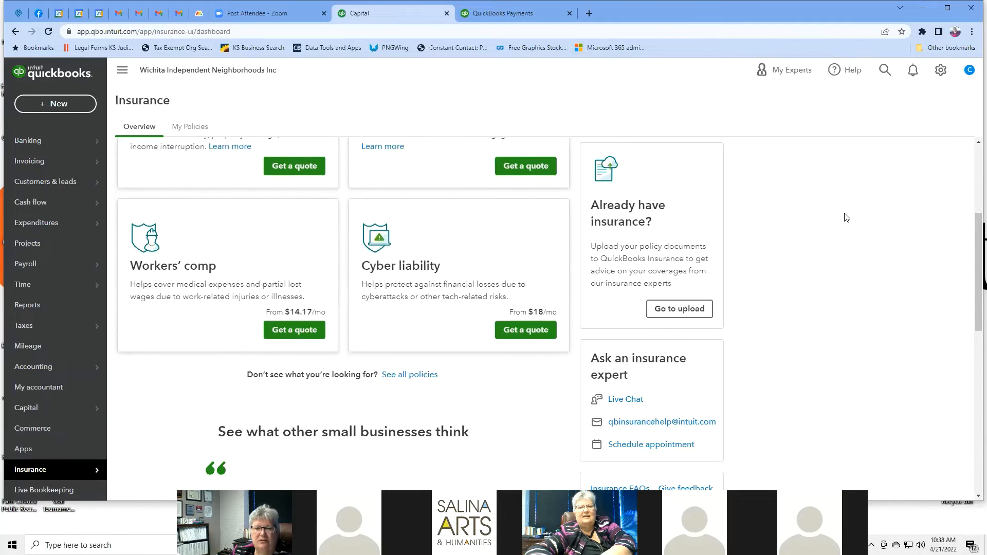
scroll(846, 216, "down", 7)
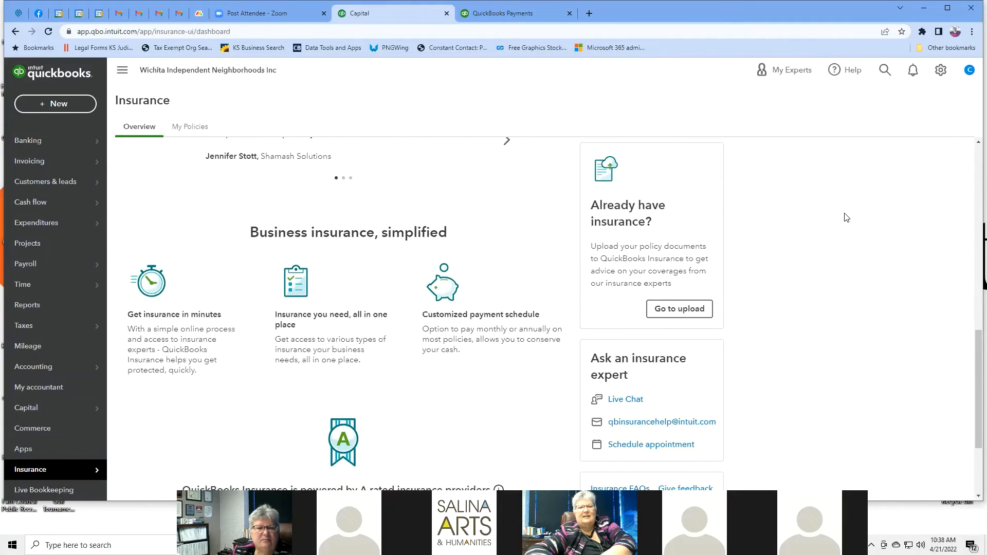
scroll(846, 216, "down", 3)
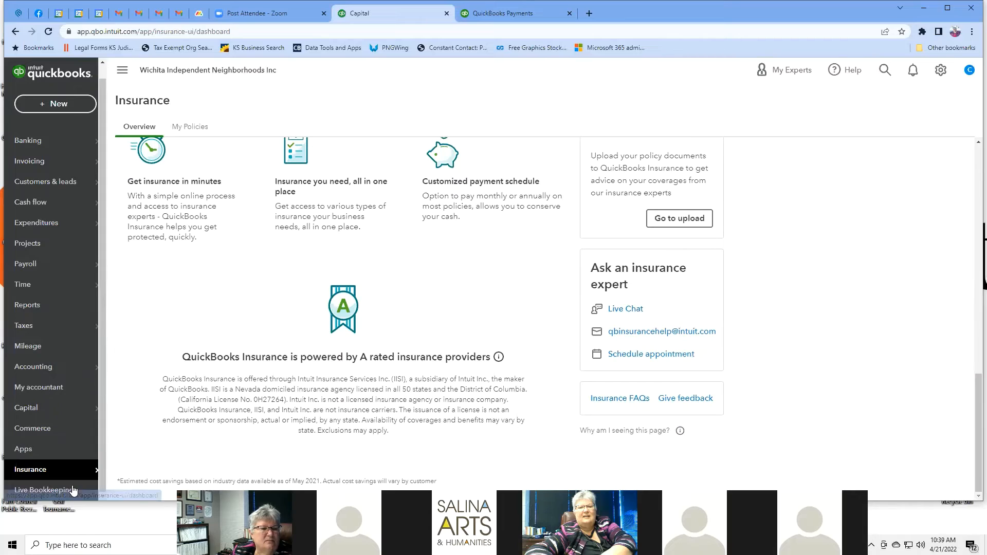
mouse_move(71, 478)
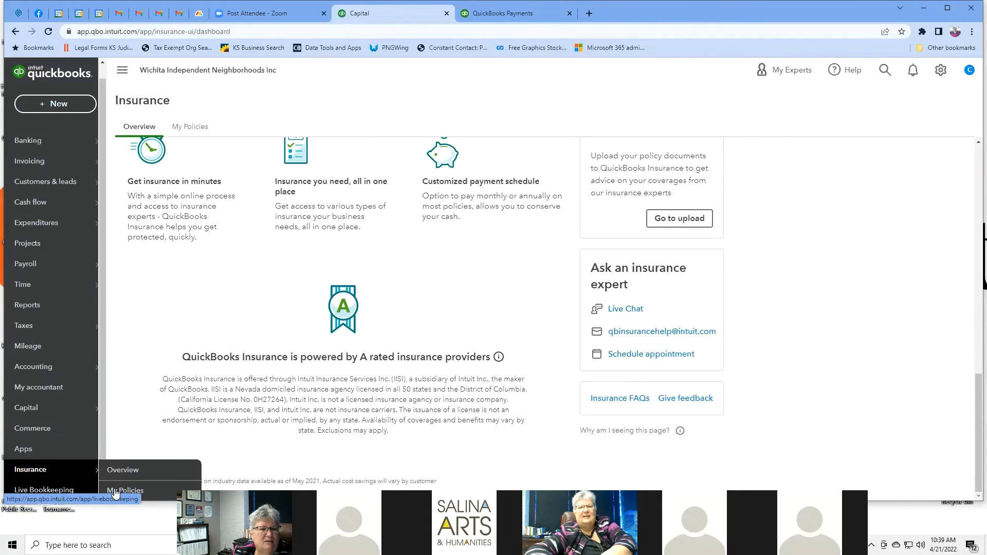
left_click(130, 498)
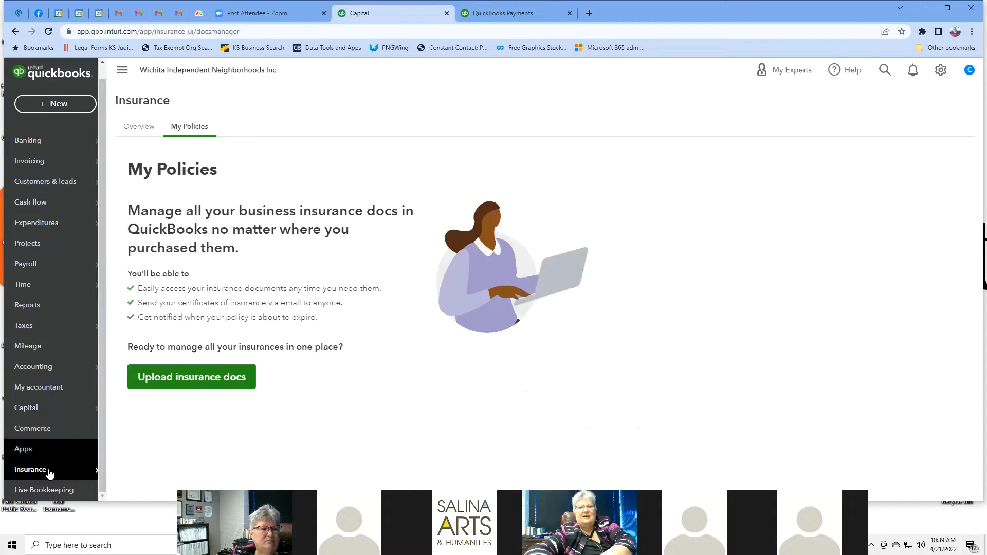
left_click(55, 492)
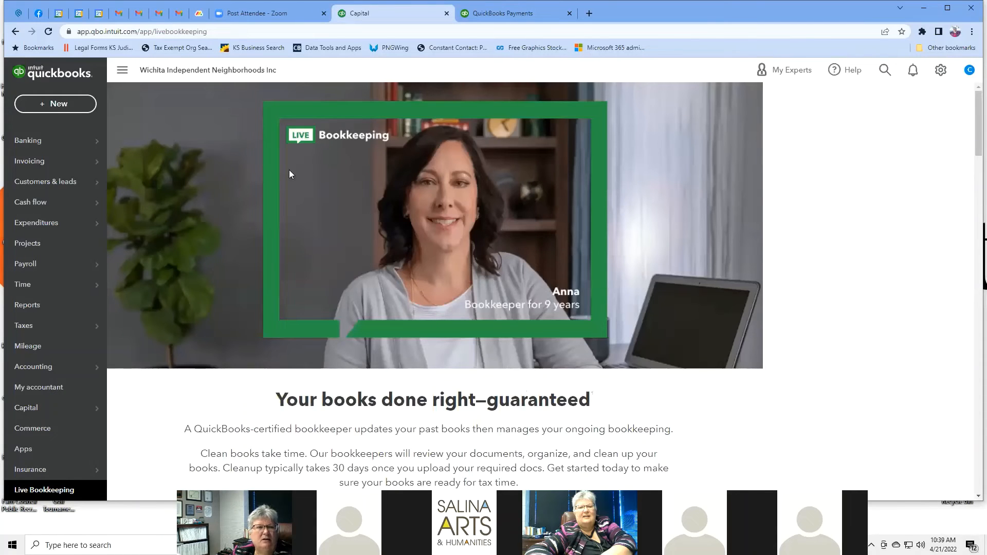
scroll(341, 179, "down", 4)
scroll(343, 180, "down", 5)
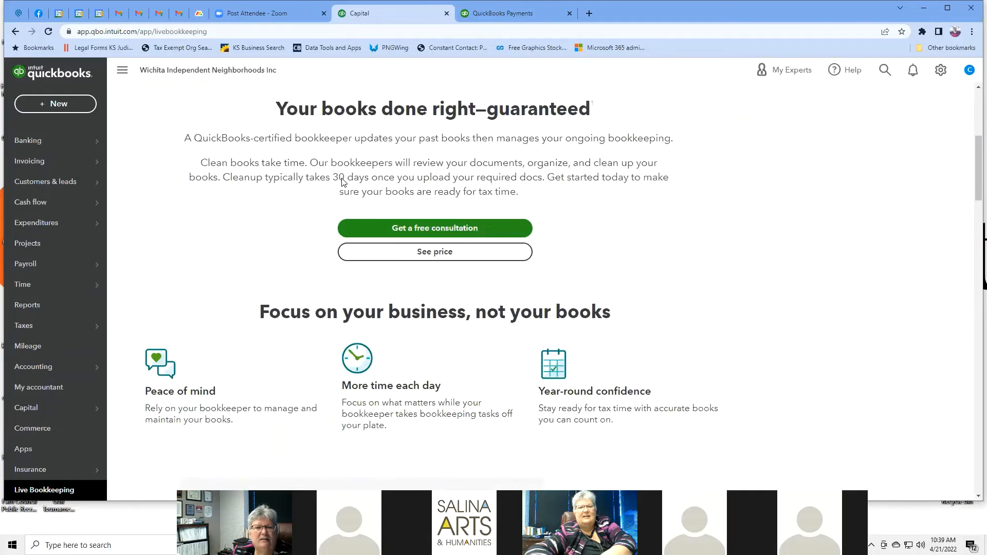
scroll(342, 180, "up", 5)
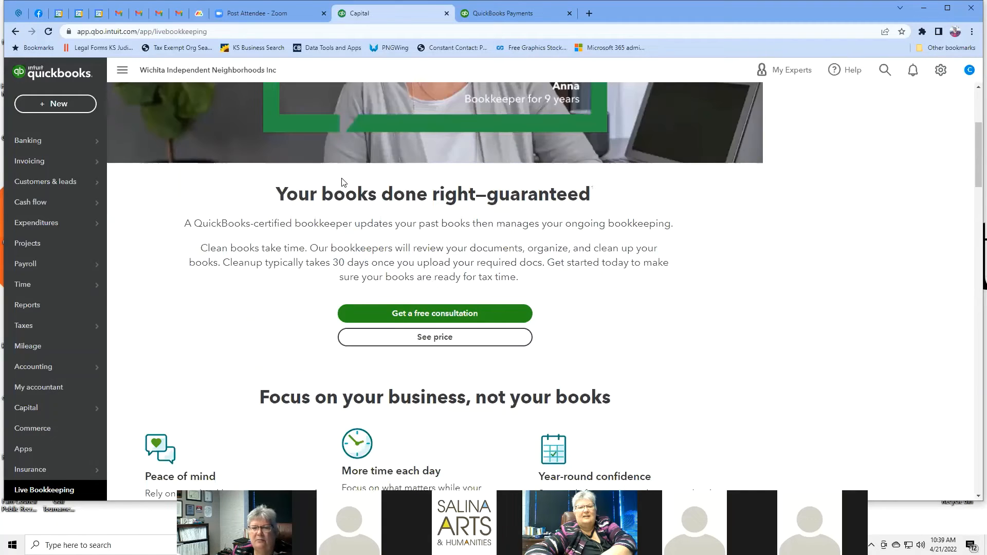
scroll(866, 331, "down", 12)
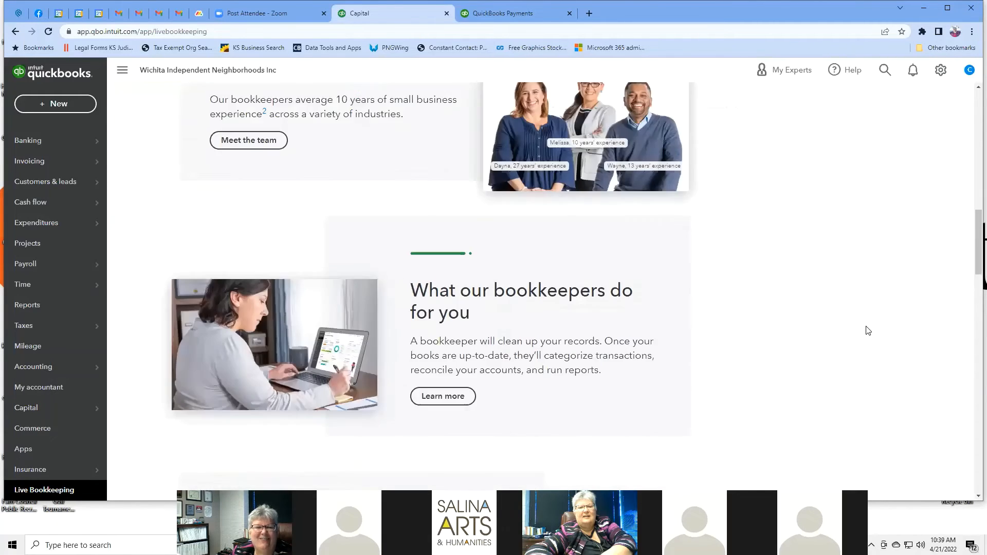
scroll(867, 331, "down", 15)
scroll(867, 329, "up", 9)
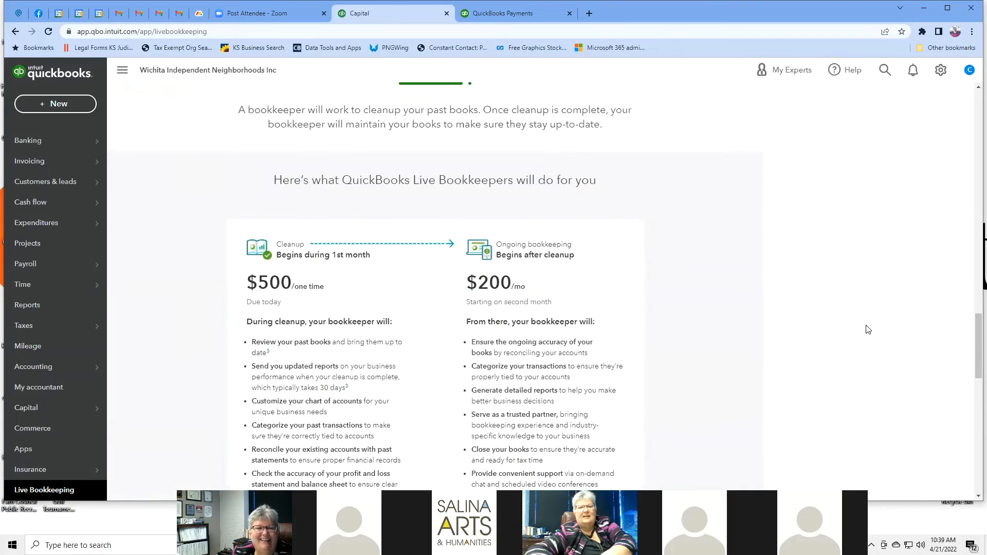
scroll(868, 330, "down", 1)
scroll(868, 329, "down", 2)
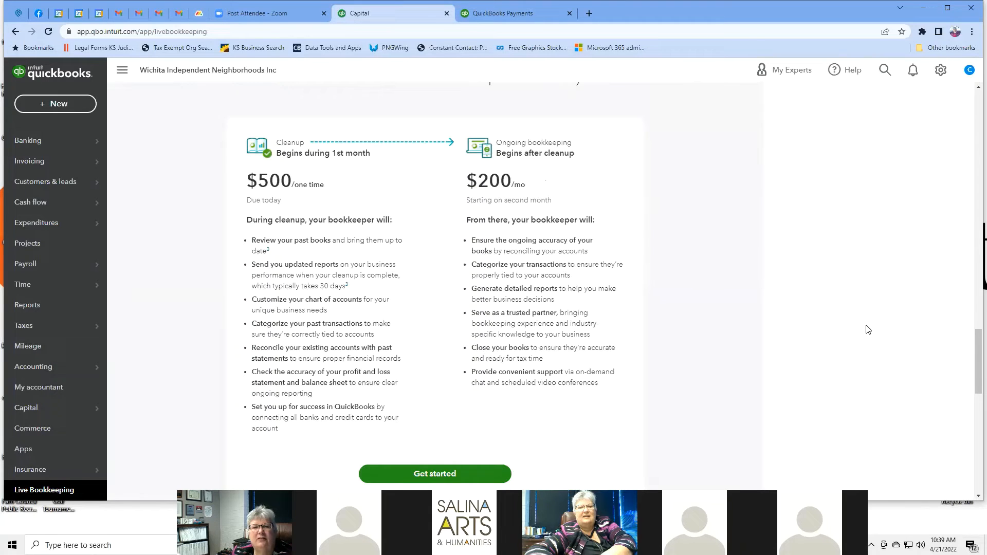
scroll(867, 330, "down", 8)
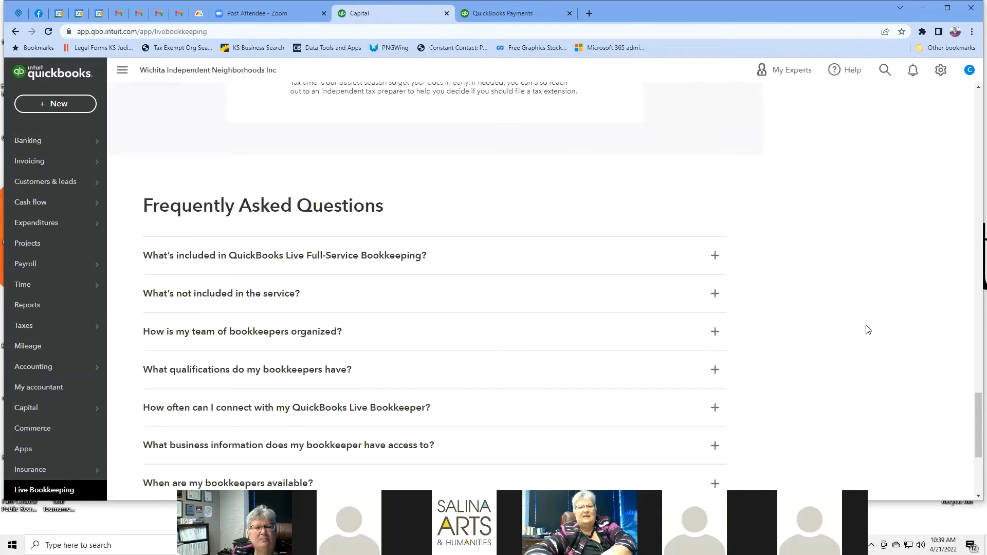
scroll(867, 329, "down", 4)
scroll(867, 329, "up", 12)
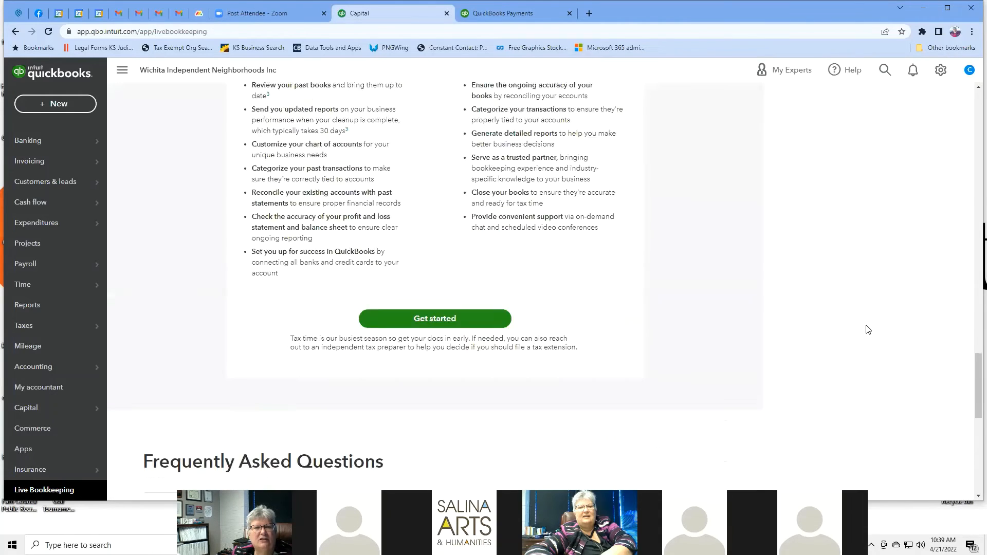
scroll(867, 329, "up", 7)
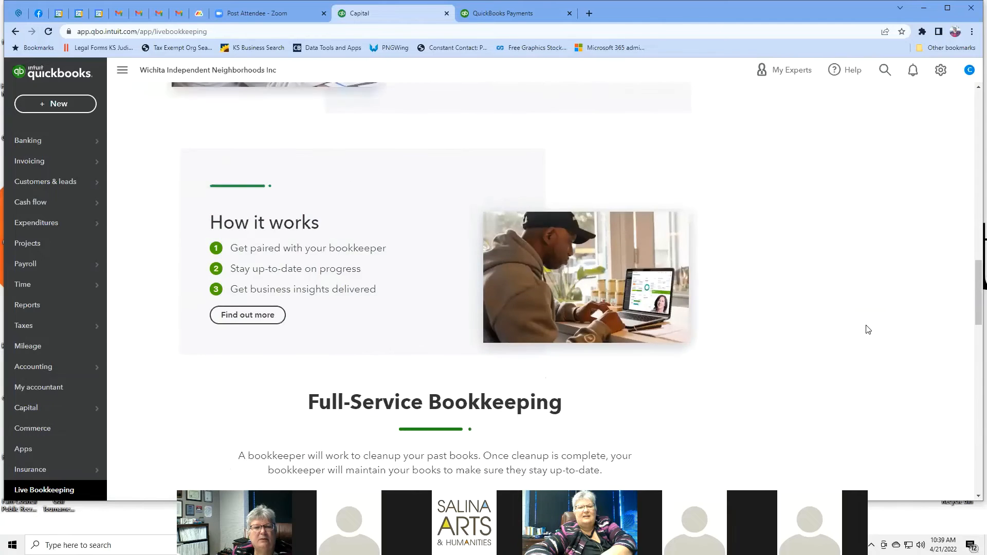
scroll(867, 330, "down", 10)
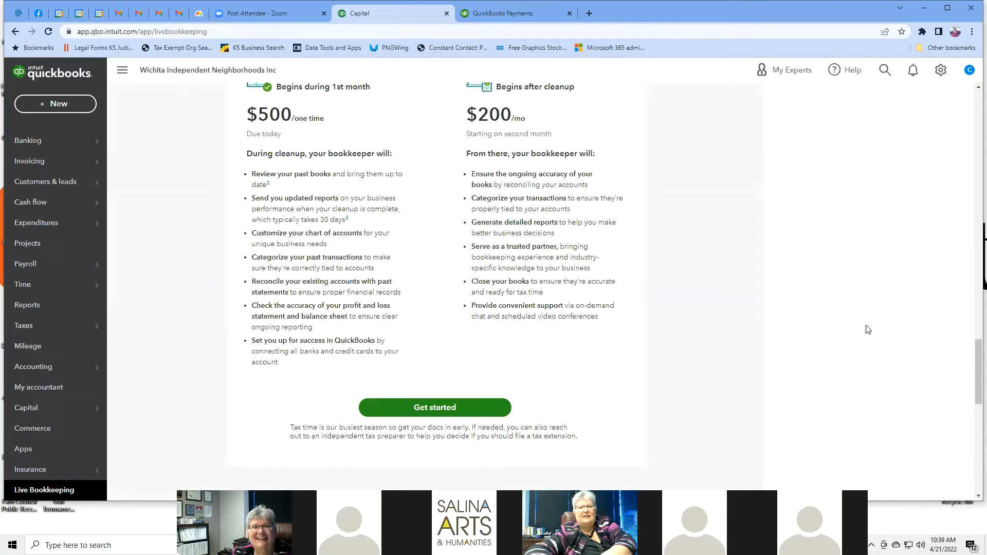
scroll(868, 330, "down", 7)
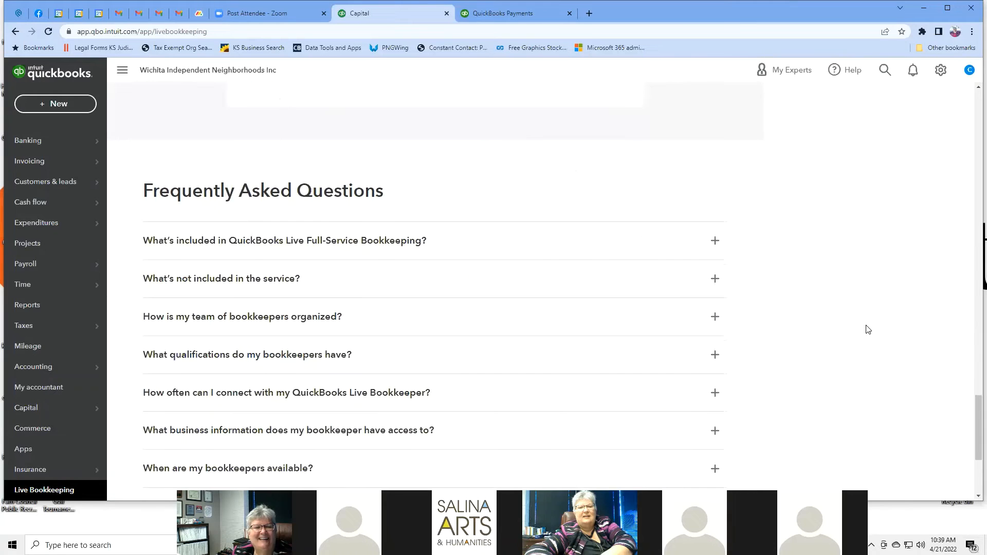
scroll(867, 329, "up", 7)
scroll(867, 330, "down", 11)
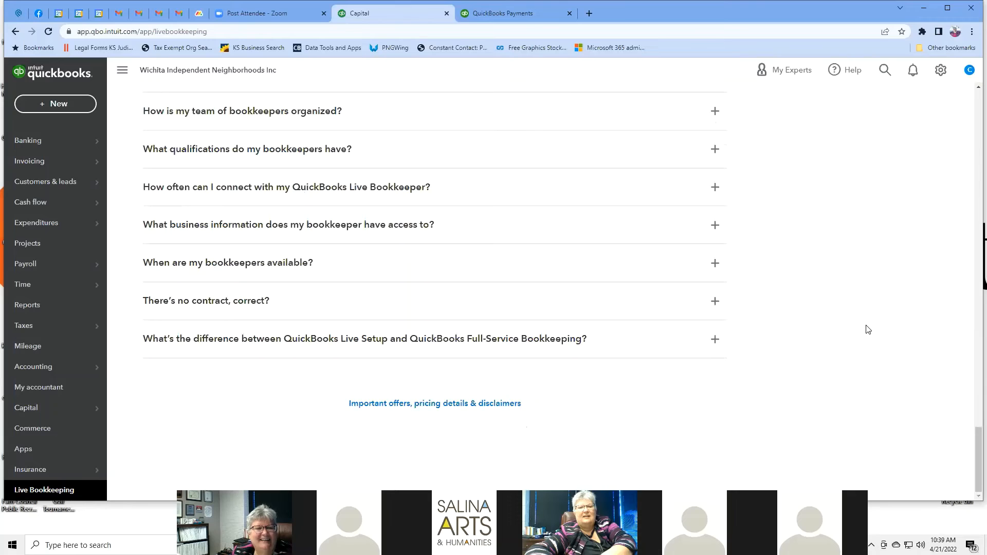
scroll(867, 329, "up", 20)
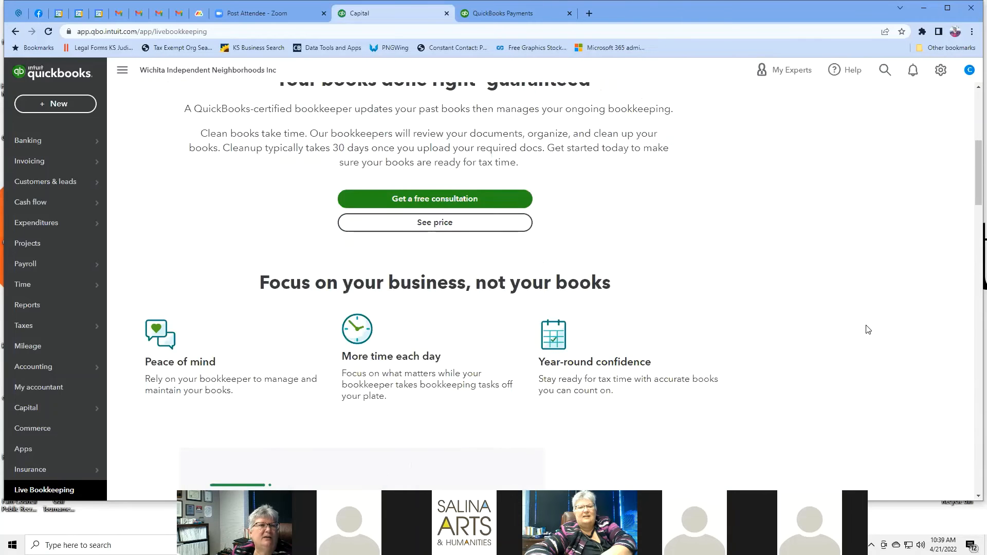
scroll(867, 329, "up", 6)
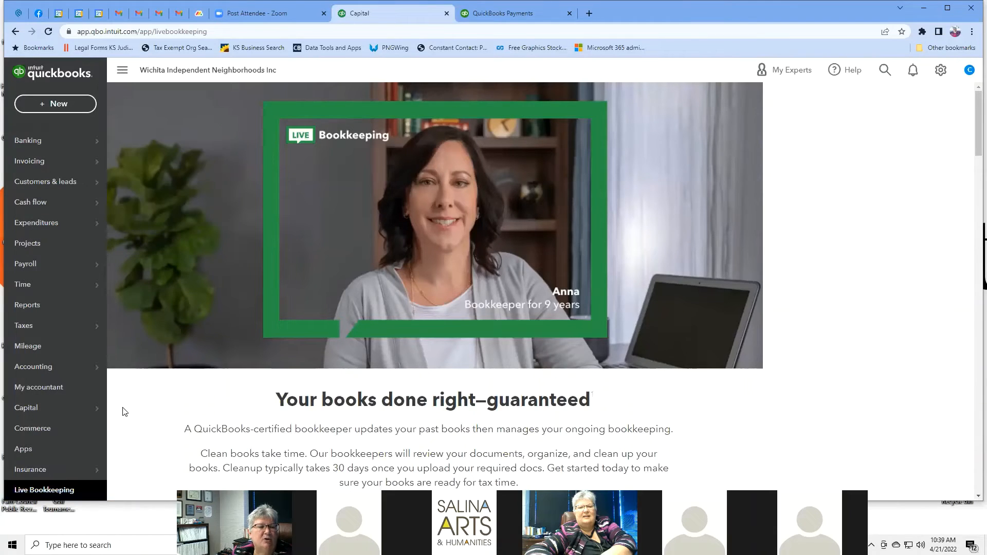
scroll(123, 411, "down", 1)
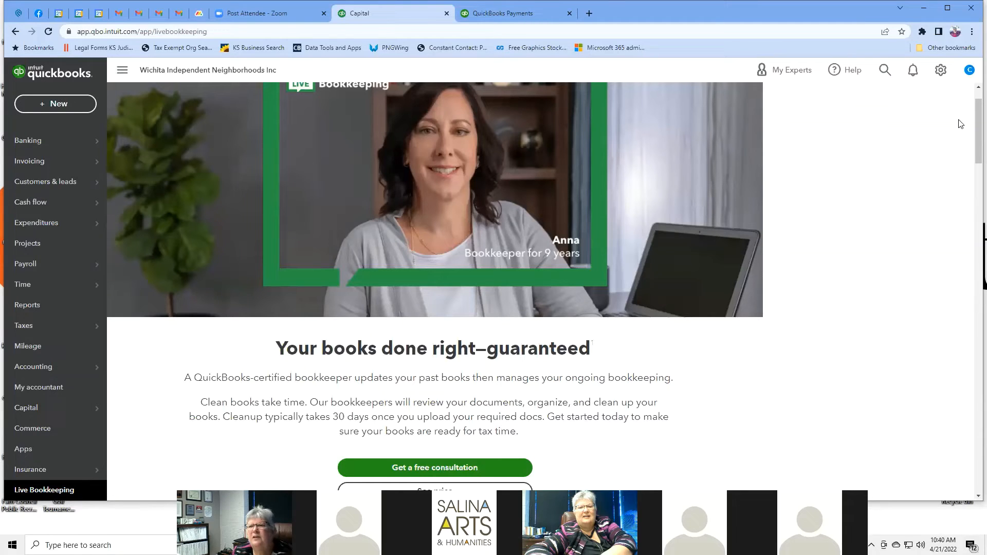
Step: Choose Manage your Intuit Account from the profile menu and scroll the Account Manager overview
left_click(970, 71)
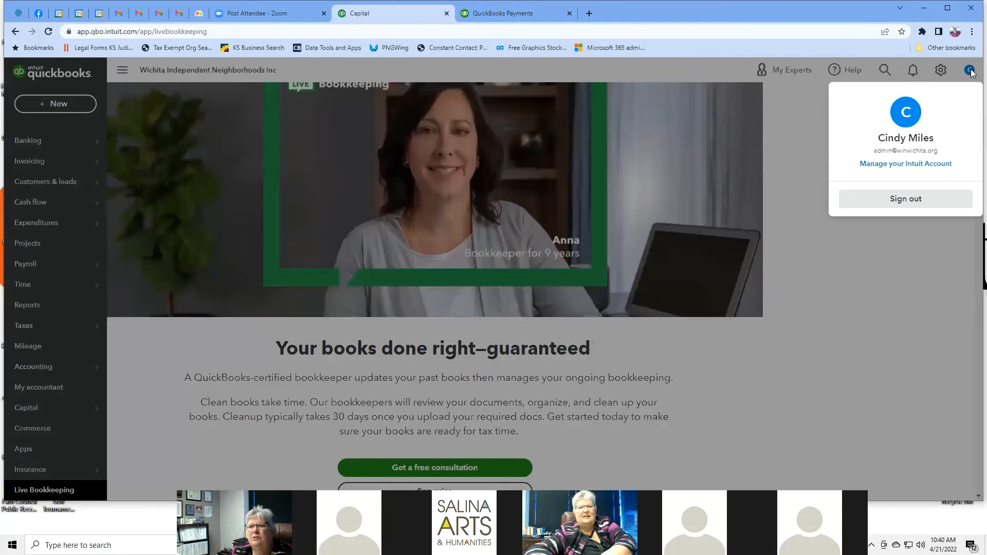
left_click(963, 251)
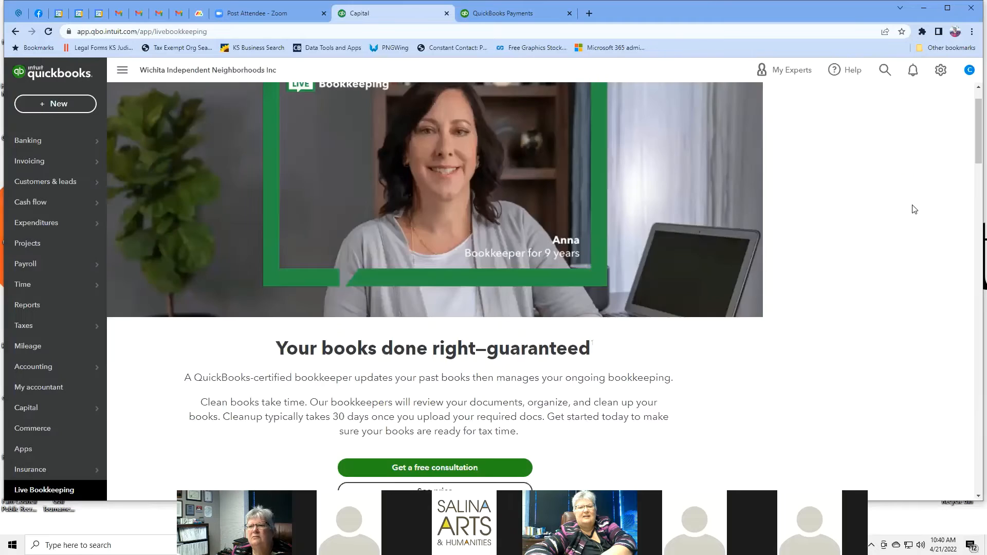
left_click(970, 71)
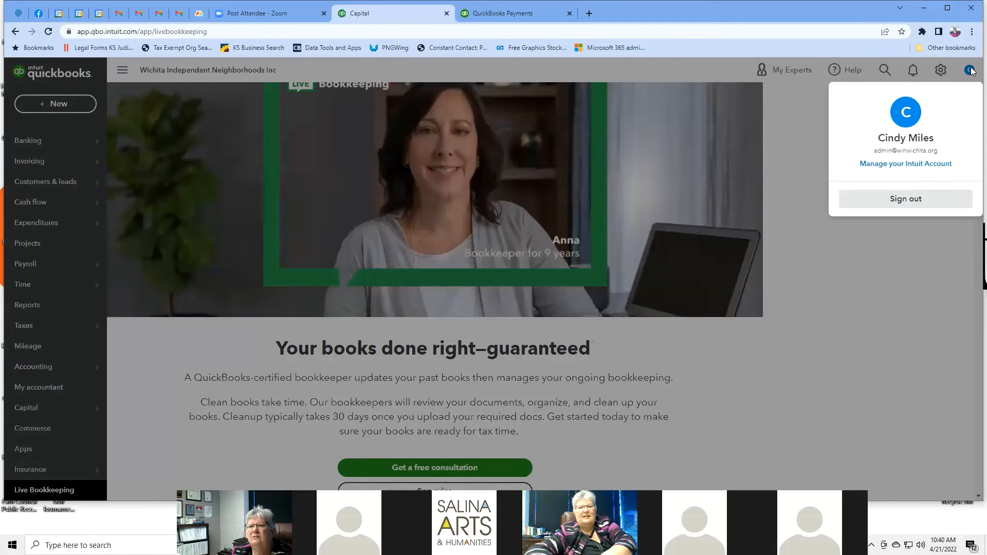
left_click(908, 164)
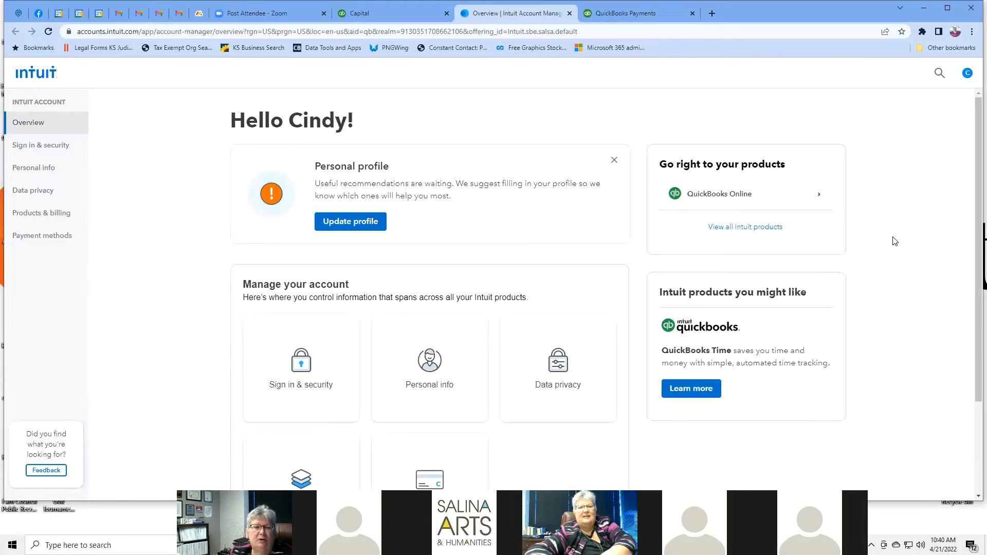
scroll(894, 241, "down", 2)
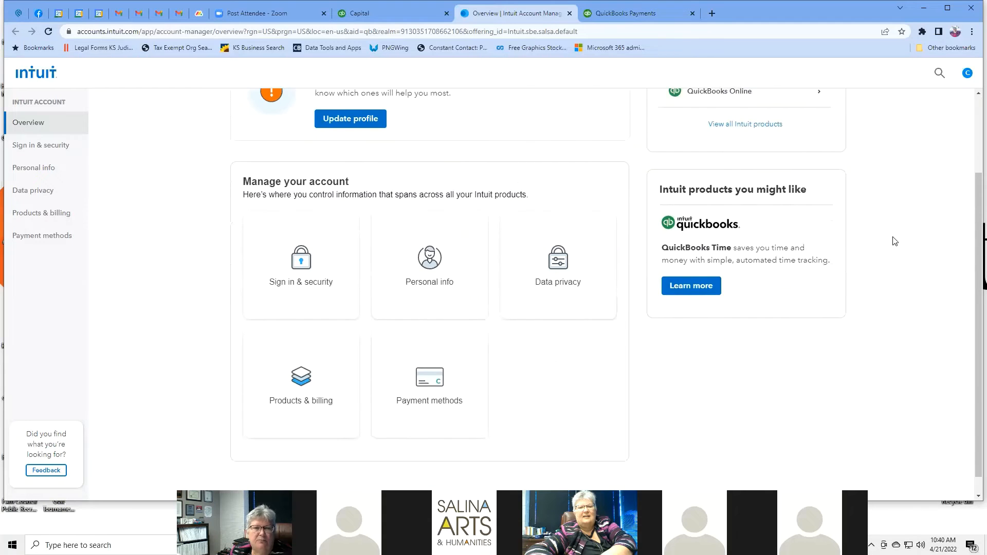
scroll(894, 241, "up", 2)
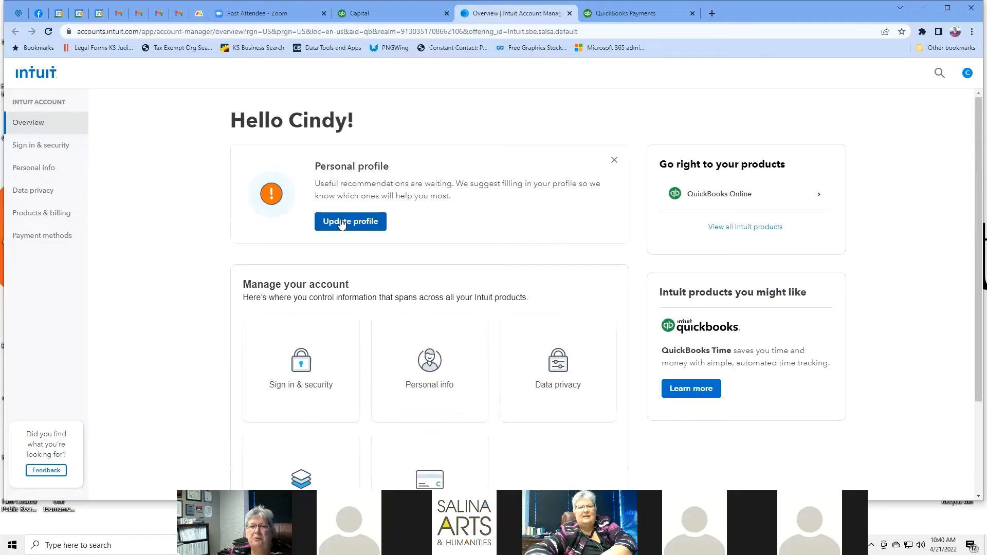
scroll(863, 205, "down", 2)
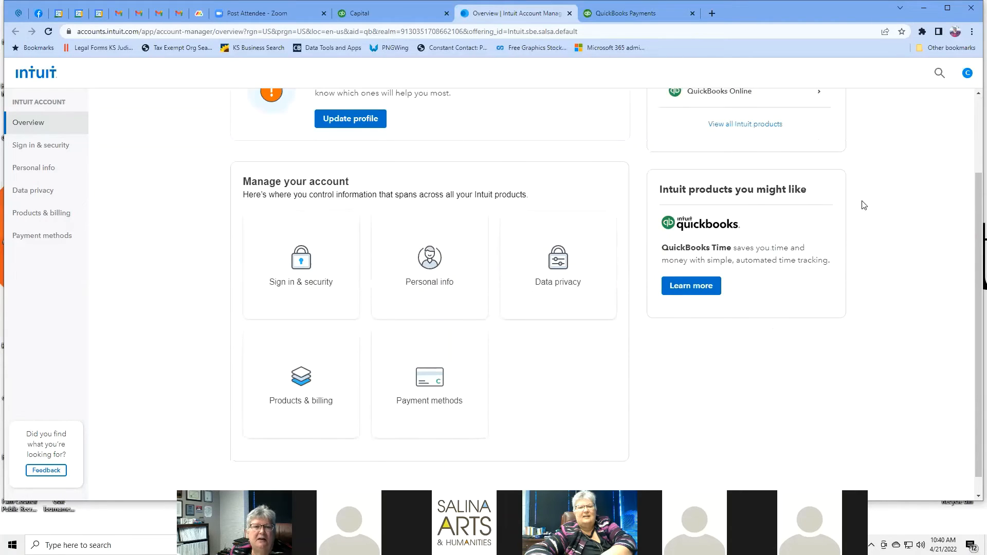
Step: Look over the Sign in & security settings, then view the Personal info page
left_click(305, 272)
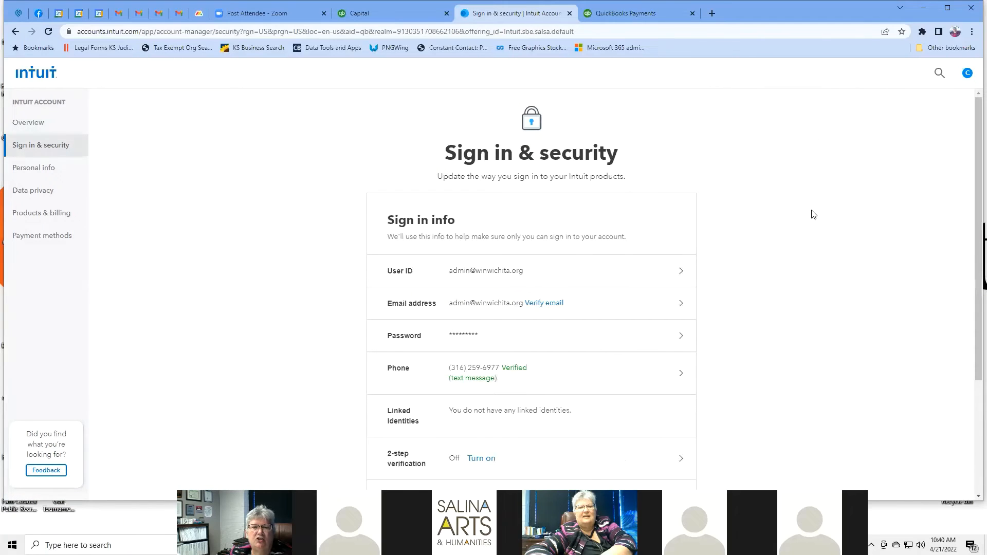
scroll(813, 215, "down", 3)
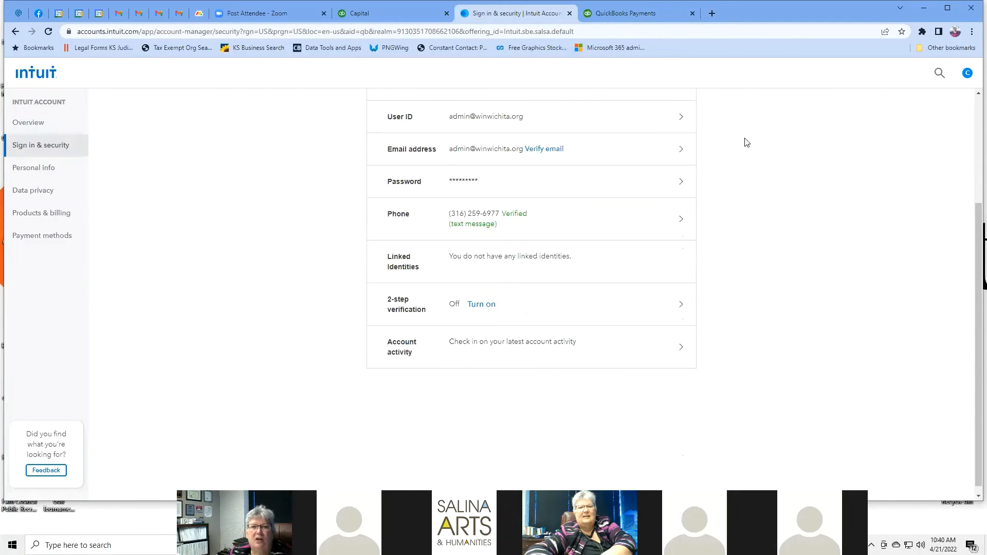
scroll(746, 143, "up", 3)
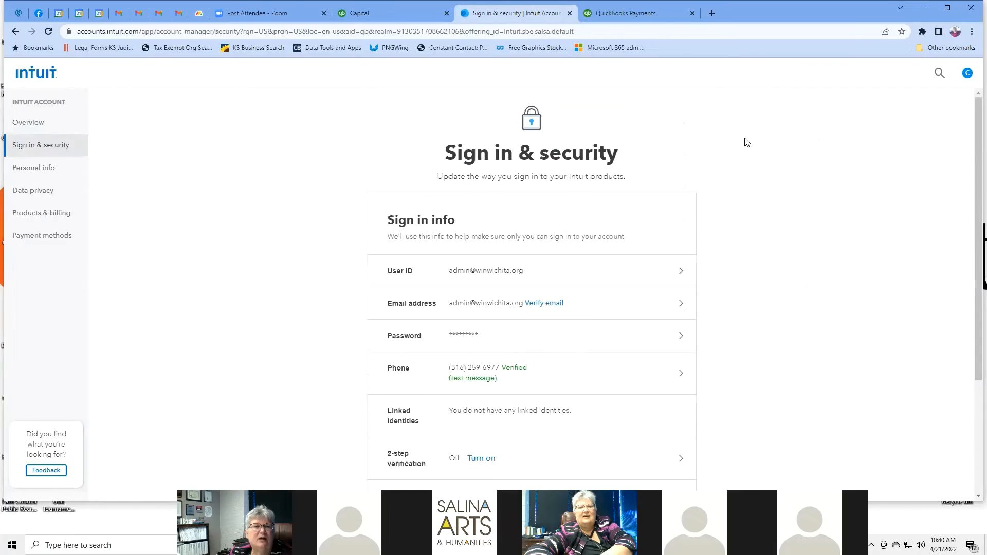
left_click(50, 172)
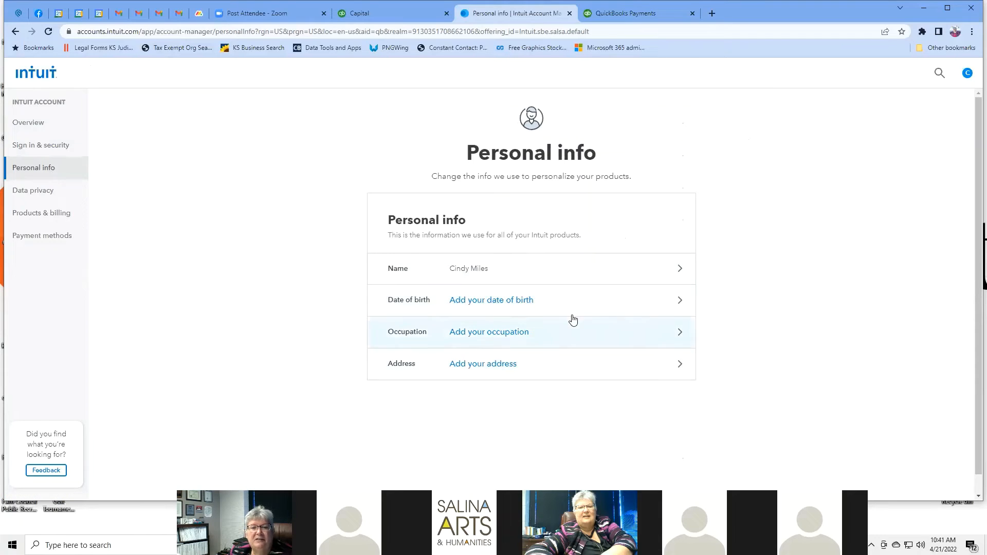
scroll(748, 236, "down", 1)
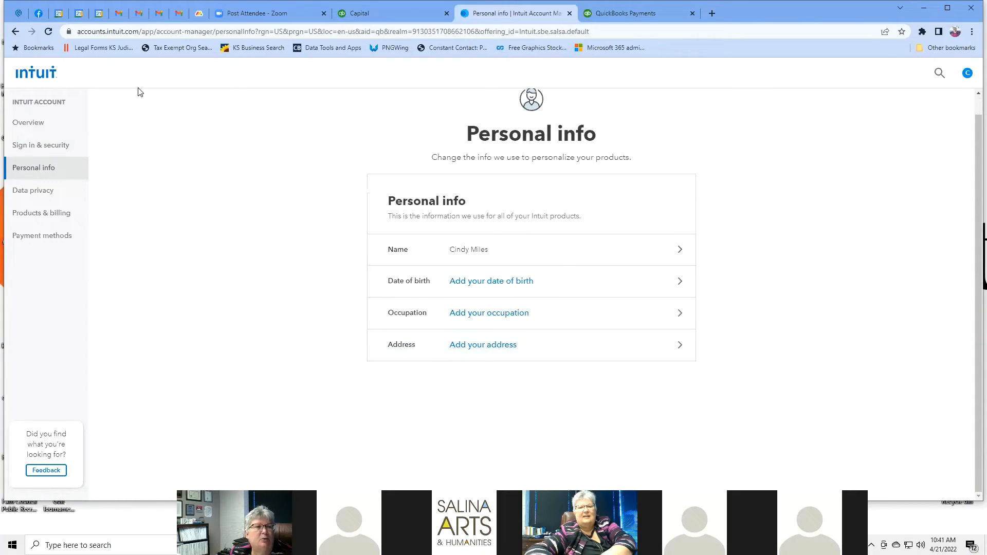
Step: Open Data privacy and scroll to its Download and Delete personal data options
left_click(46, 193)
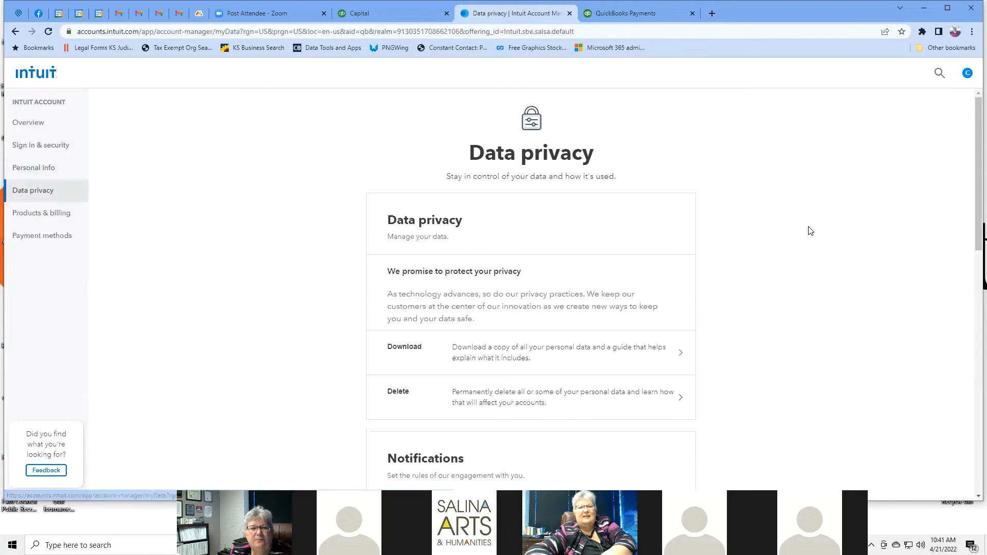
scroll(798, 227, "down", 4)
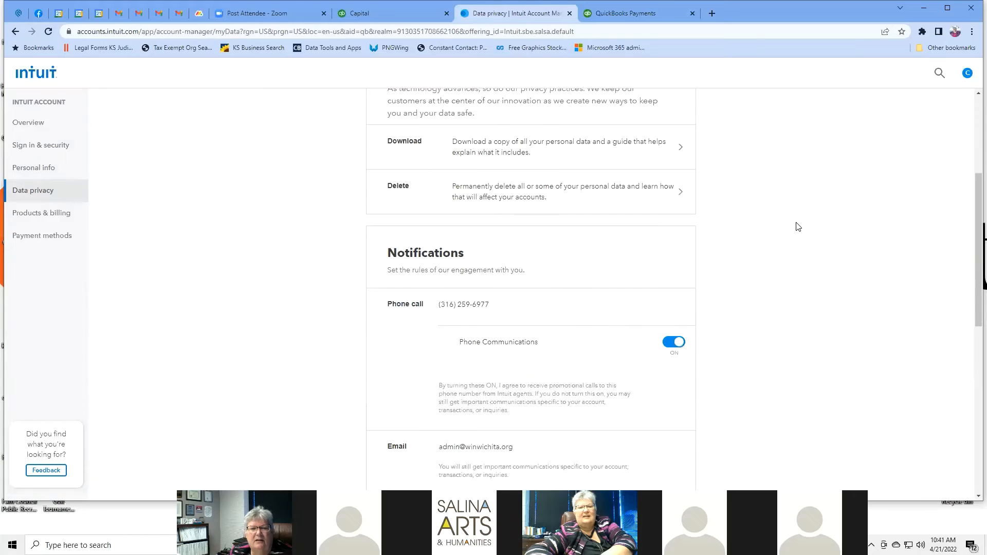
scroll(797, 227, "down", 9)
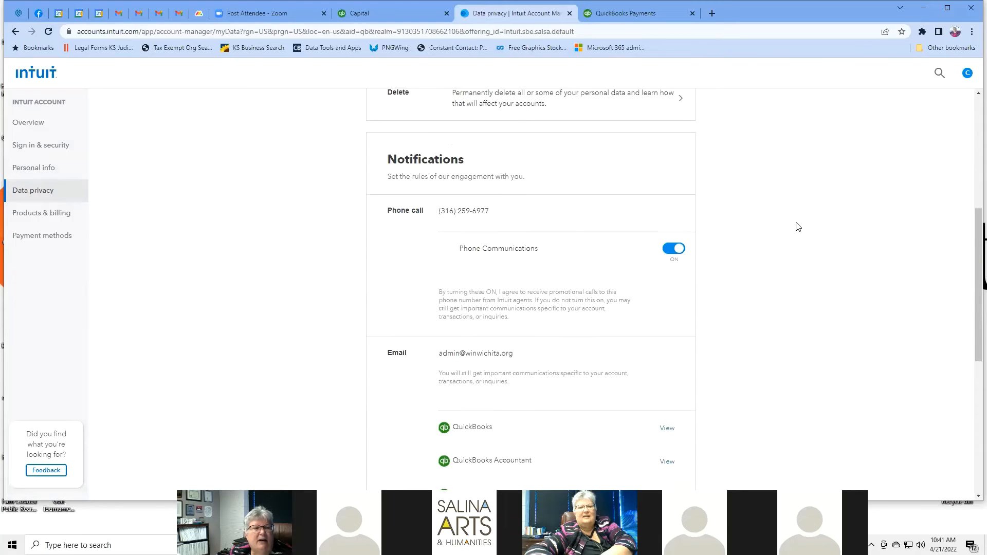
scroll(798, 227, "up", 2)
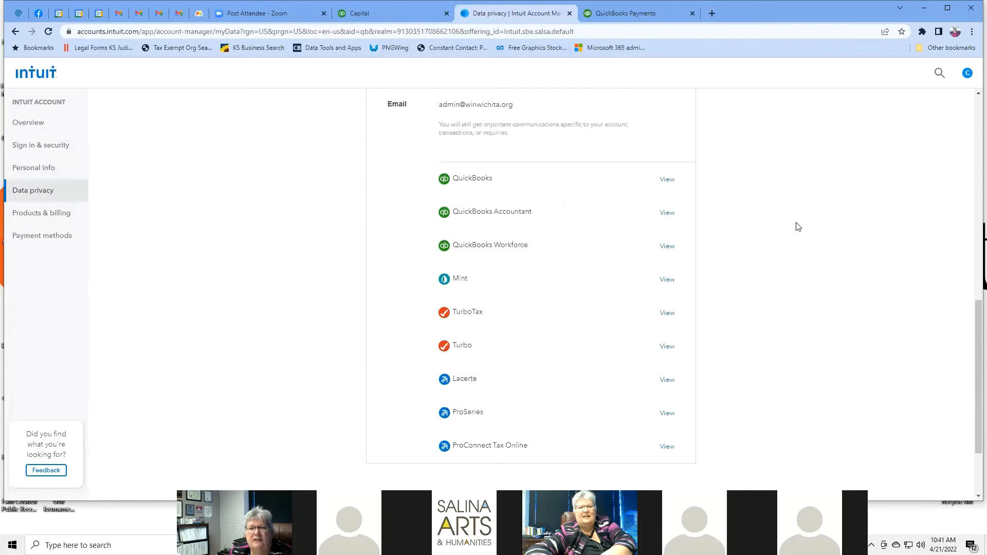
scroll(798, 226, "up", 5)
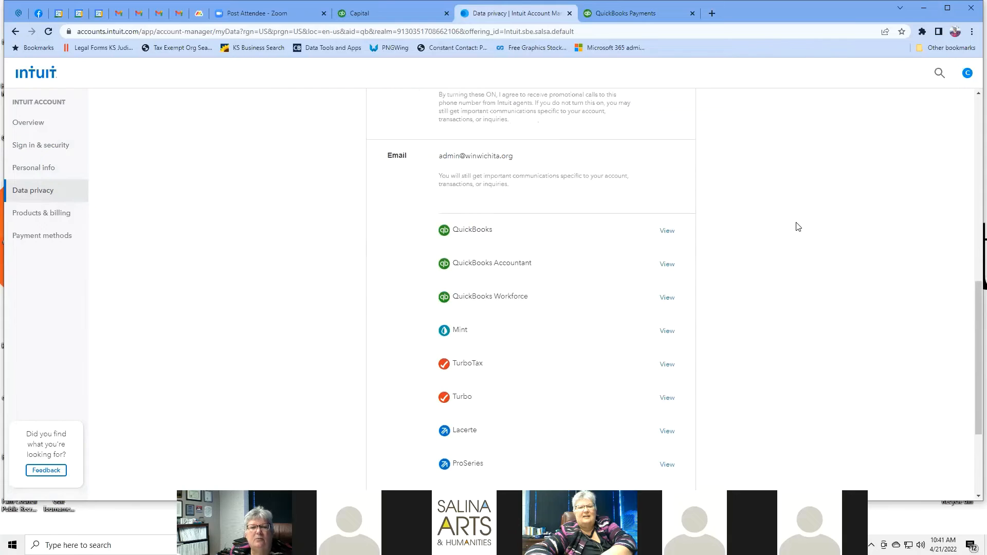
scroll(798, 227, "up", 4)
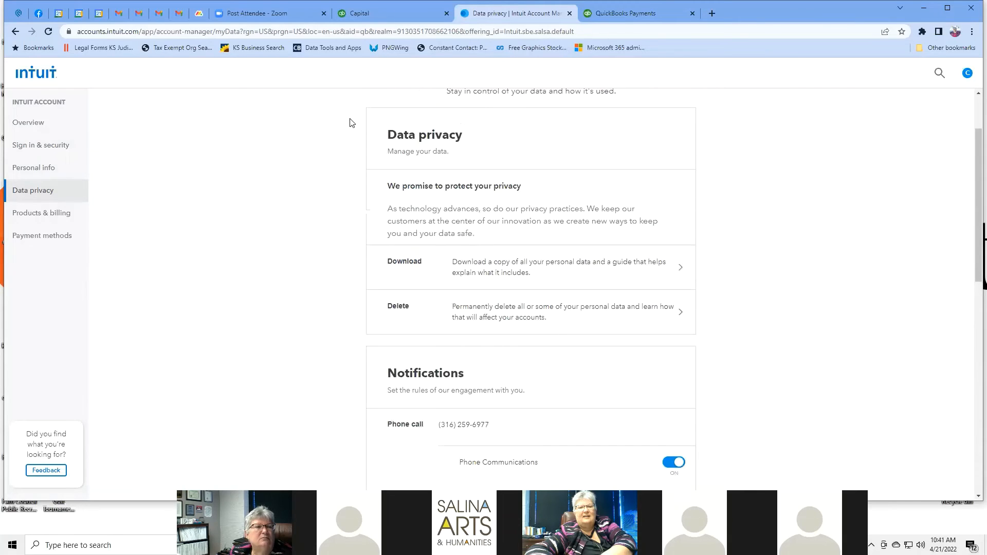
Step: Open Products & billing and expand the company's QuickBooks Plus TechSoup subscription details
left_click(60, 215)
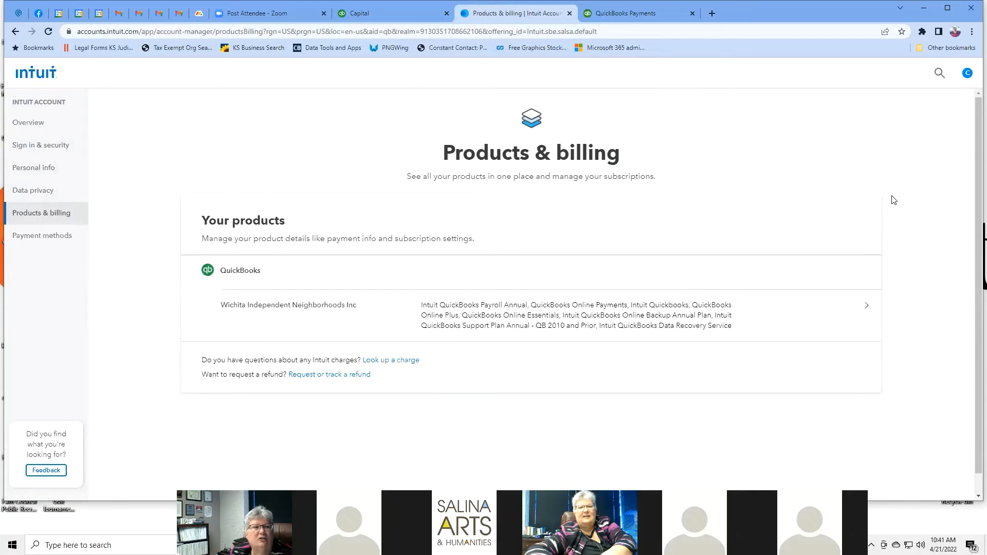
scroll(894, 200, "down", 1)
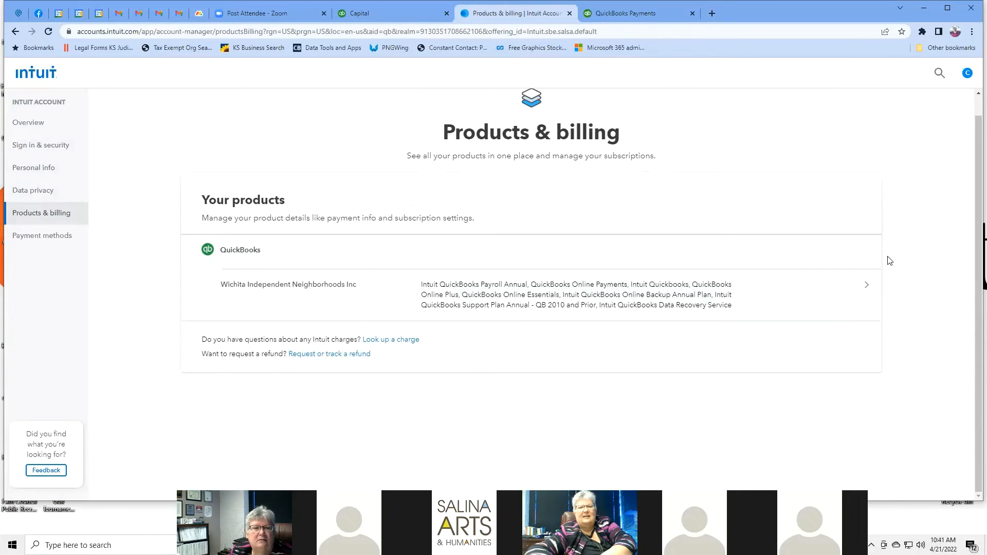
left_click(869, 288)
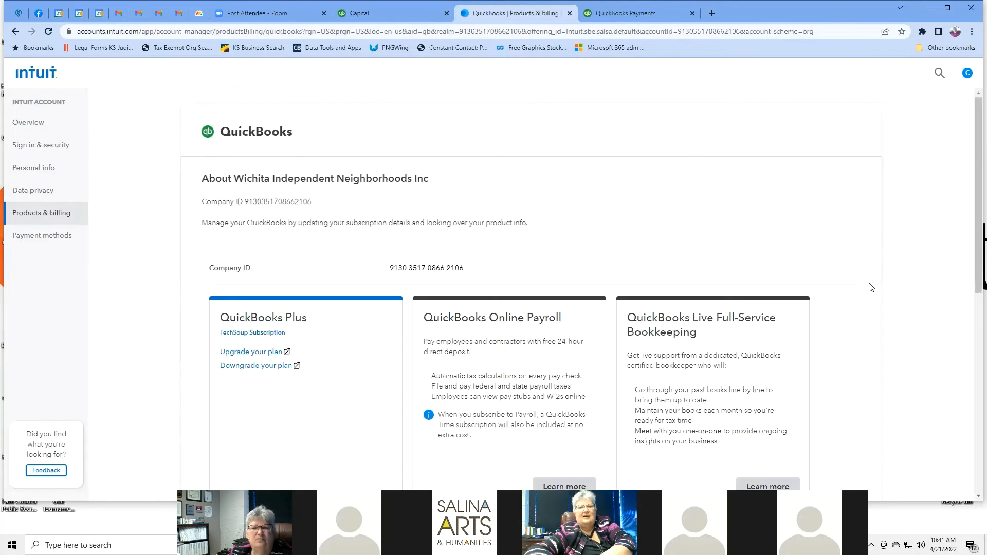
scroll(872, 227, "down", 3)
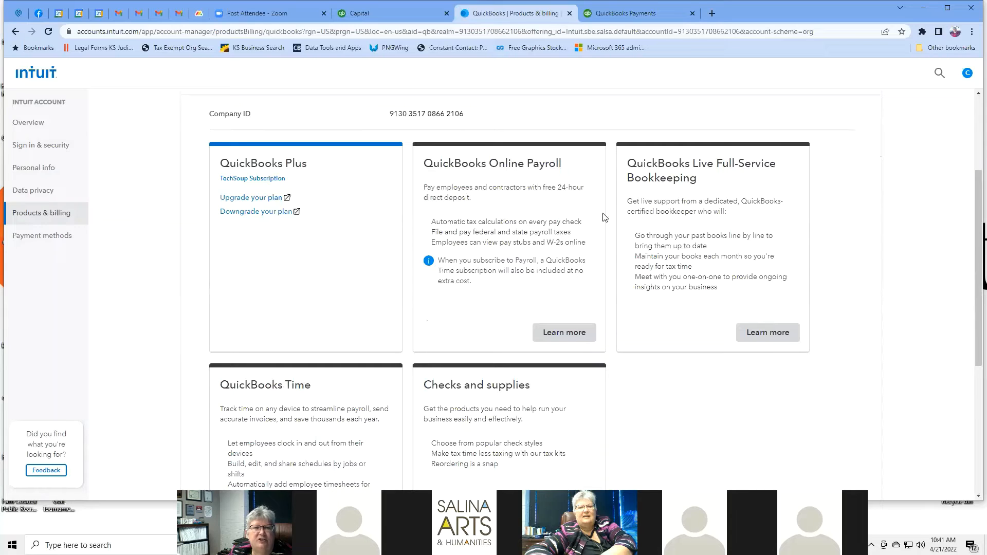
scroll(850, 273, "up", 3)
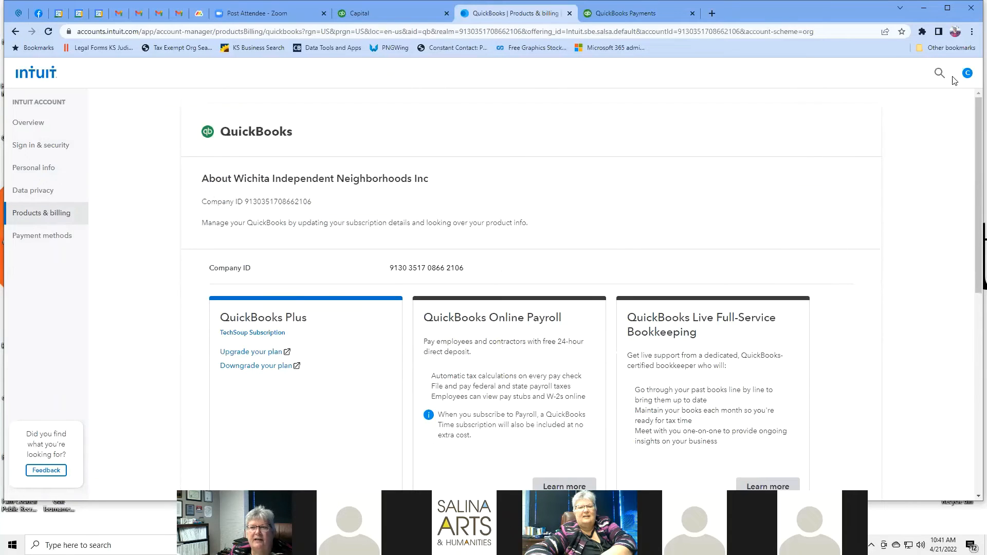
Step: Review the saved payment methods, which list one card, then return to the QuickBooks company books
left_click(58, 237)
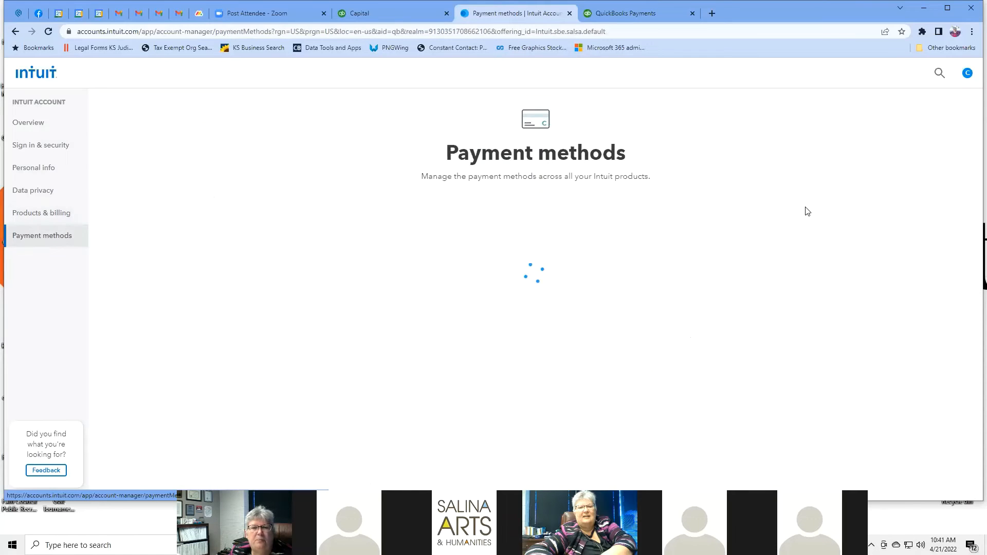
scroll(849, 185, "down", 1)
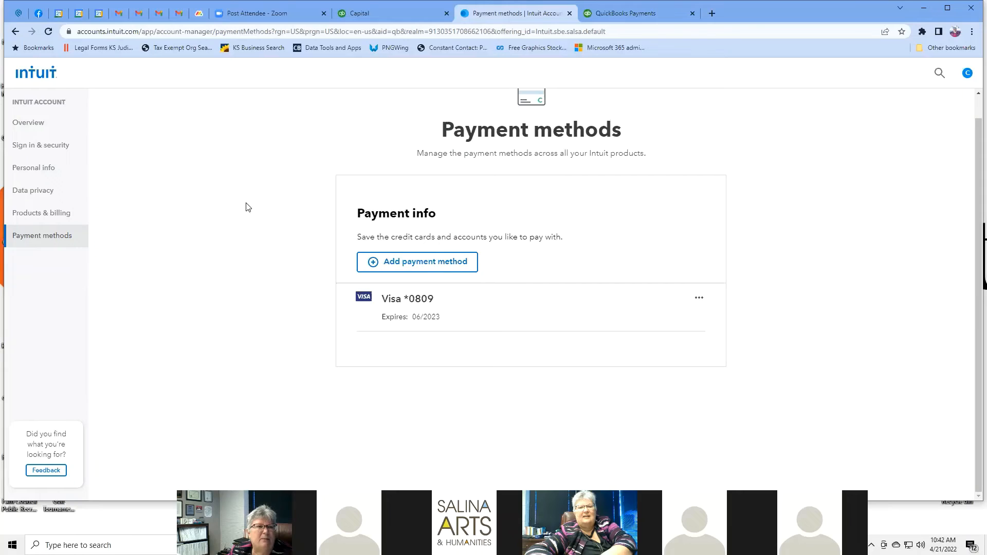
scroll(224, 177, "up", 1)
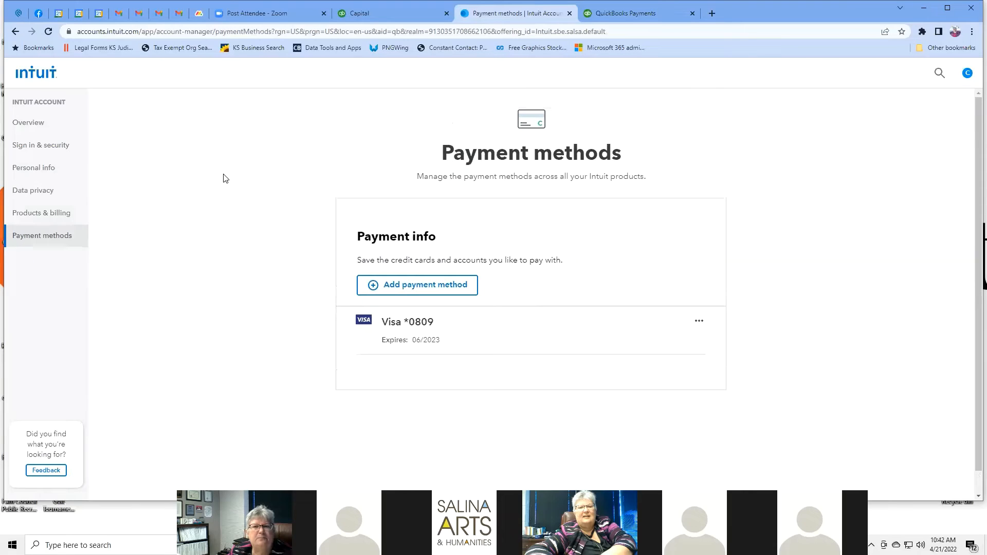
left_click(967, 73)
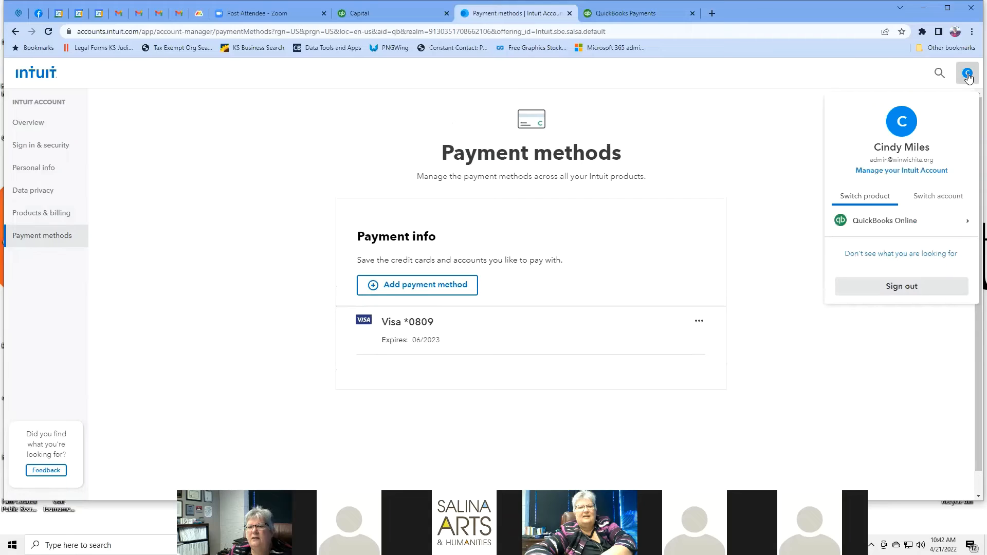
left_click(768, 114)
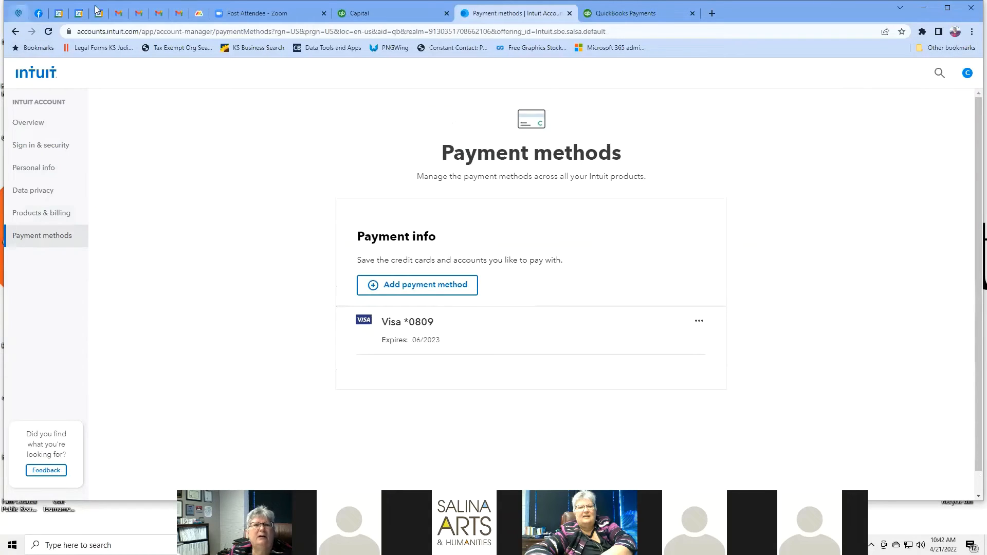
left_click(363, 17)
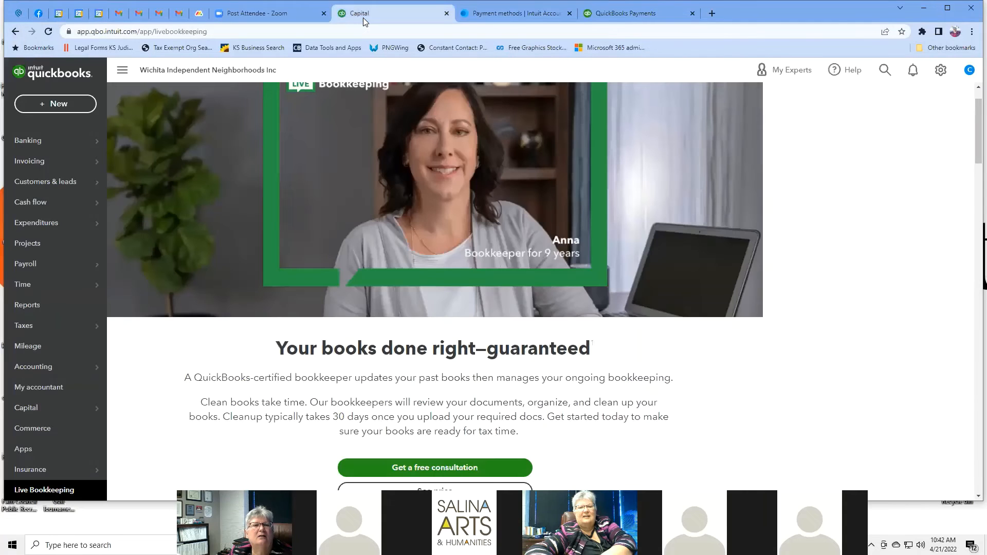
Step: Go back, check Manage users, then open Custom form styles showing the Standard style
left_click(15, 33)
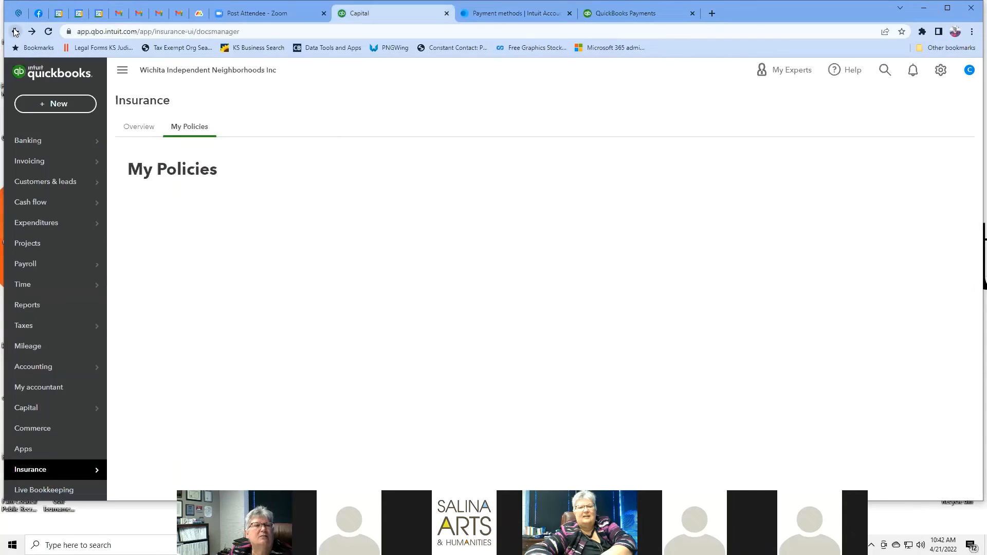
left_click(940, 72)
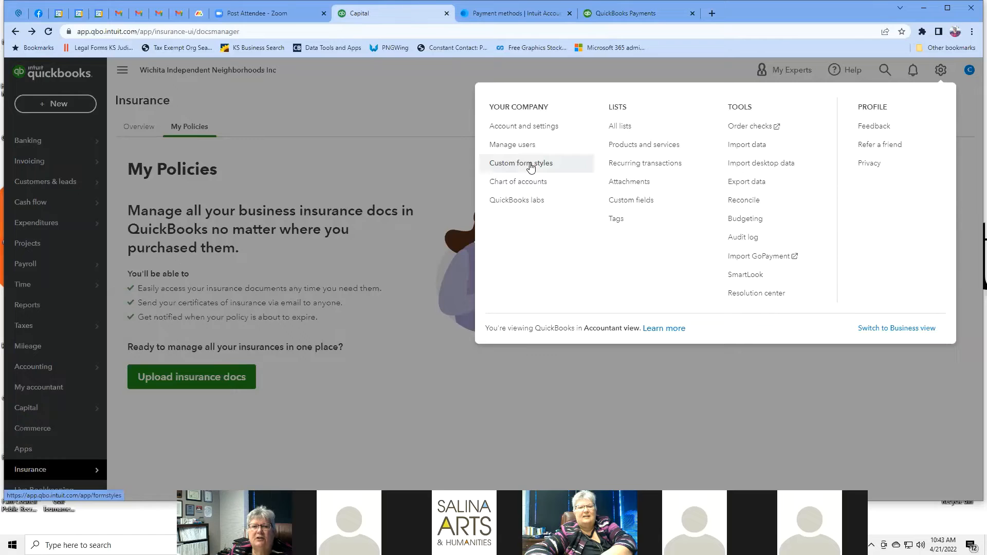
left_click(509, 144)
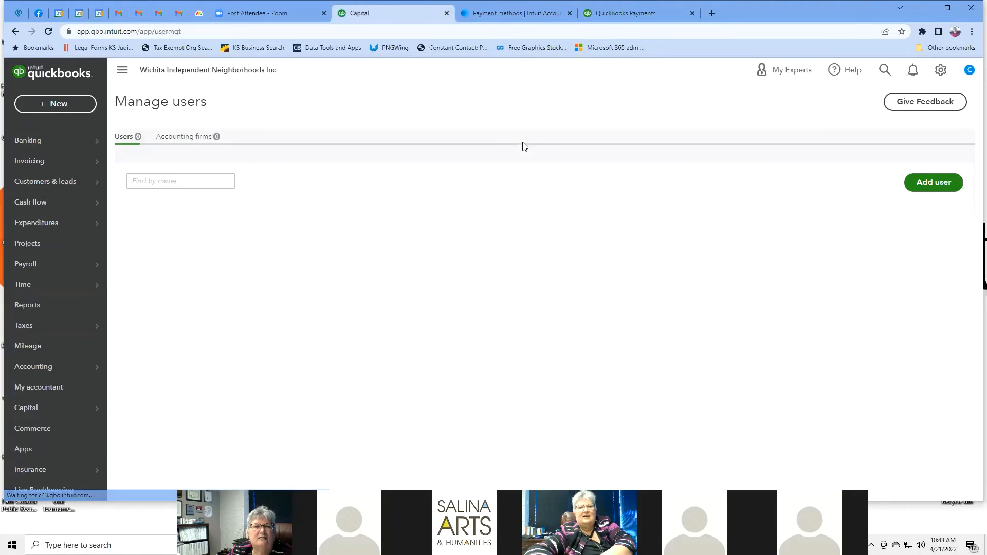
left_click(937, 72)
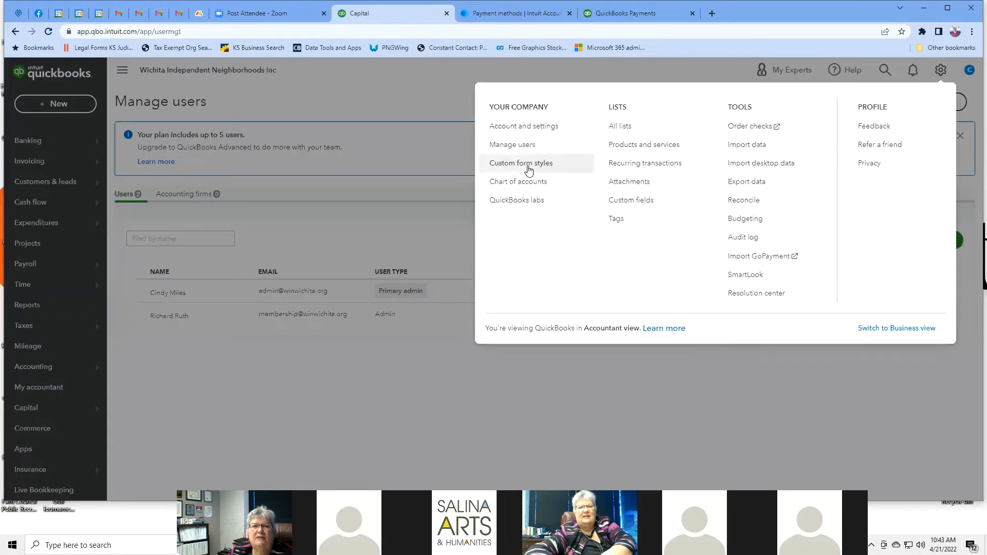
left_click(514, 163)
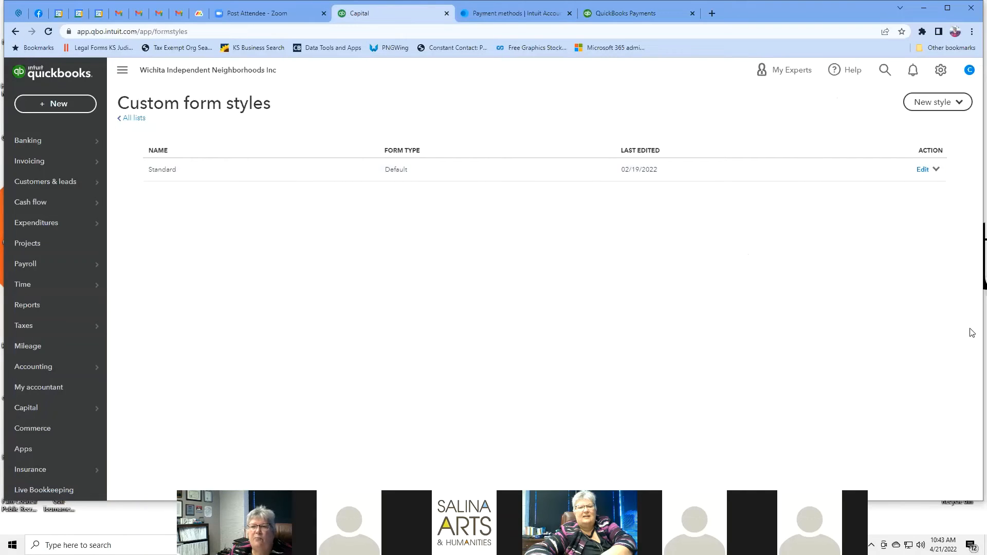
Step: Edit the Standard style, preview Airy new, Airy classic, Modern, Fresh, Bold and Friendly, and choose Modern
left_click(919, 171)
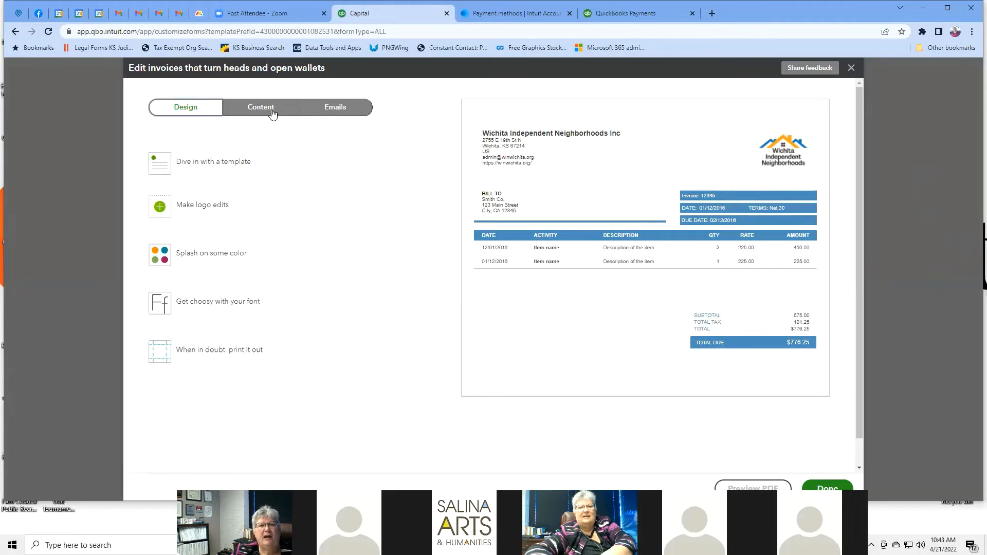
left_click(201, 168)
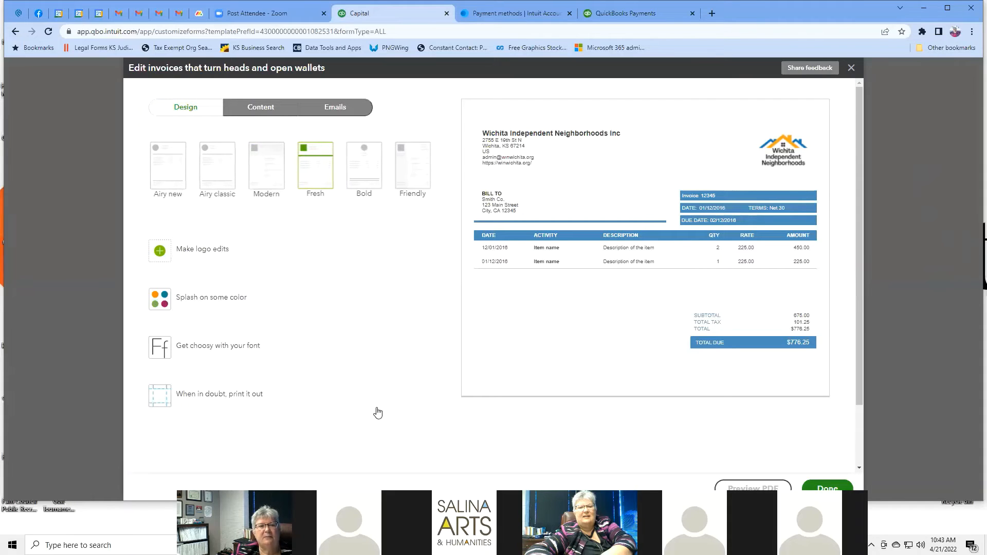
left_click(178, 168)
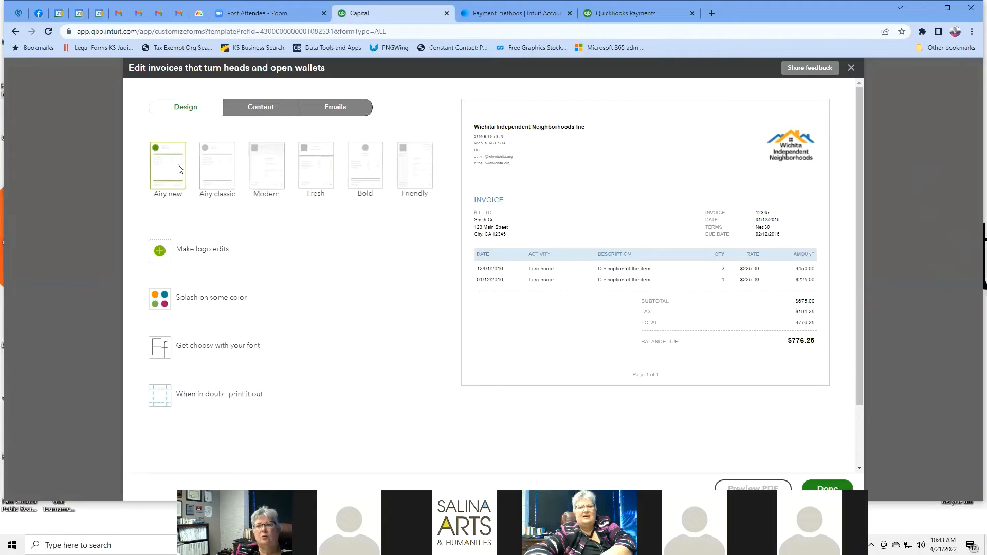
left_click(232, 182)
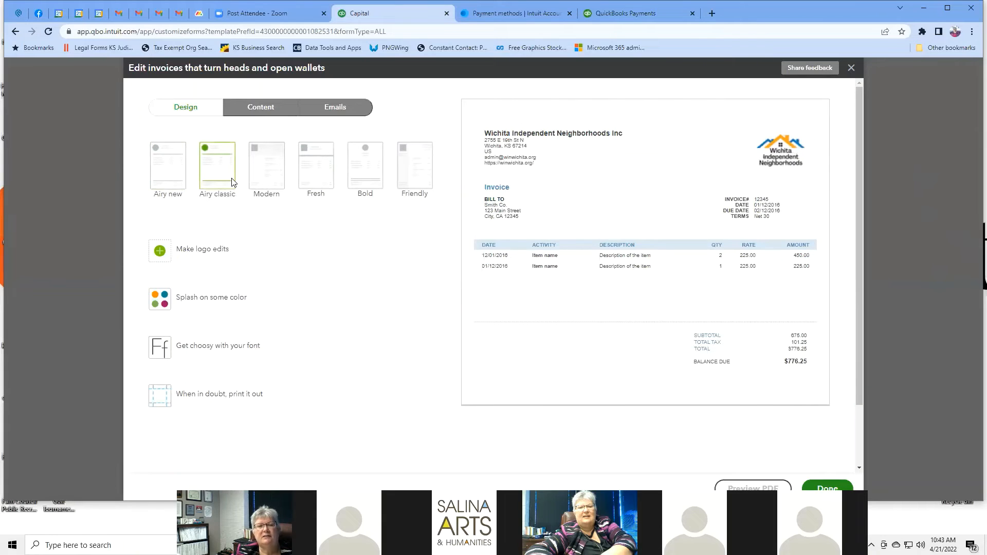
left_click(276, 177)
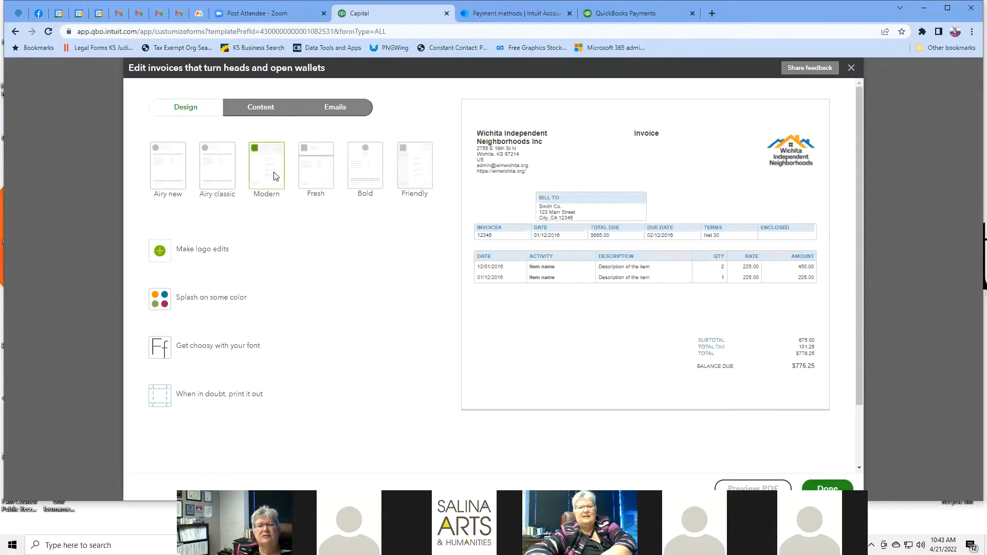
left_click(316, 176)
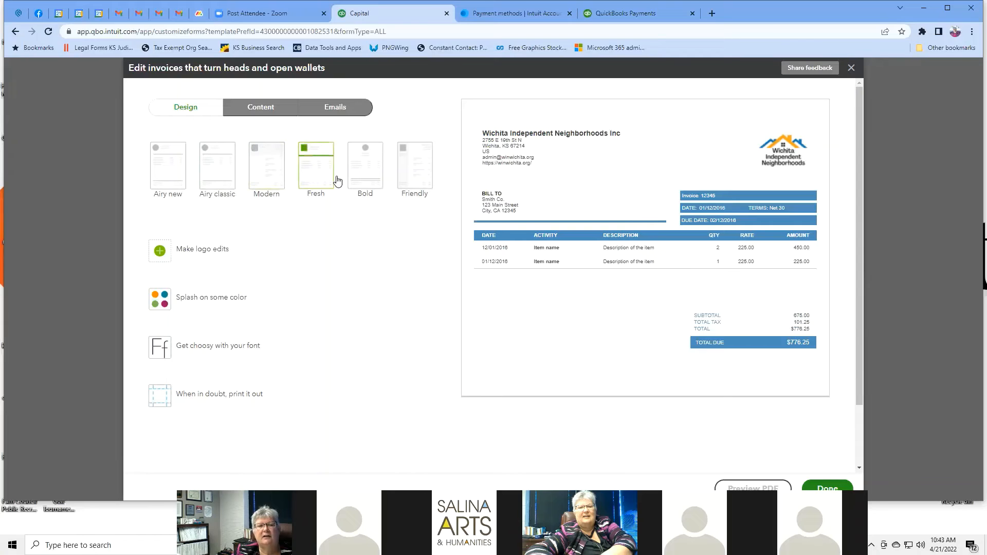
left_click(366, 170)
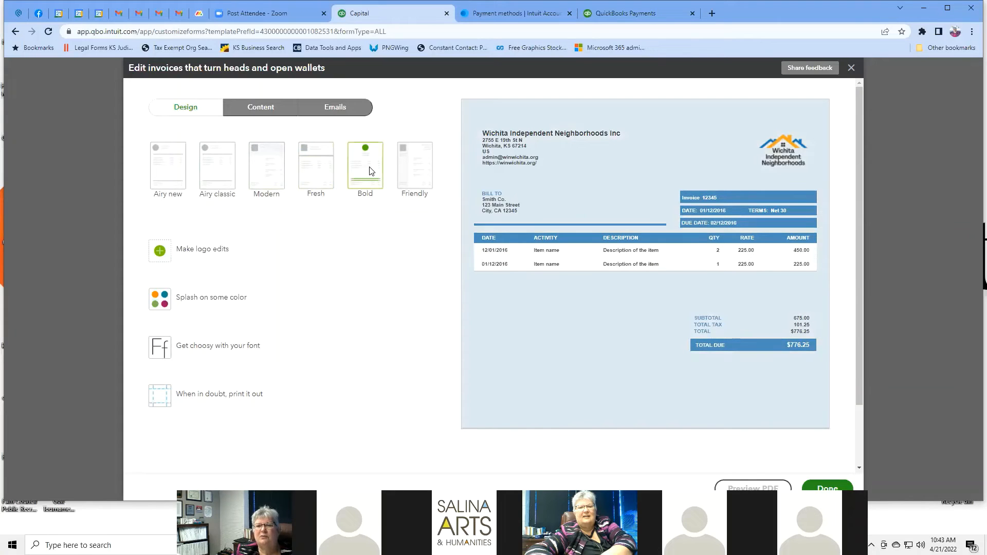
left_click(410, 166)
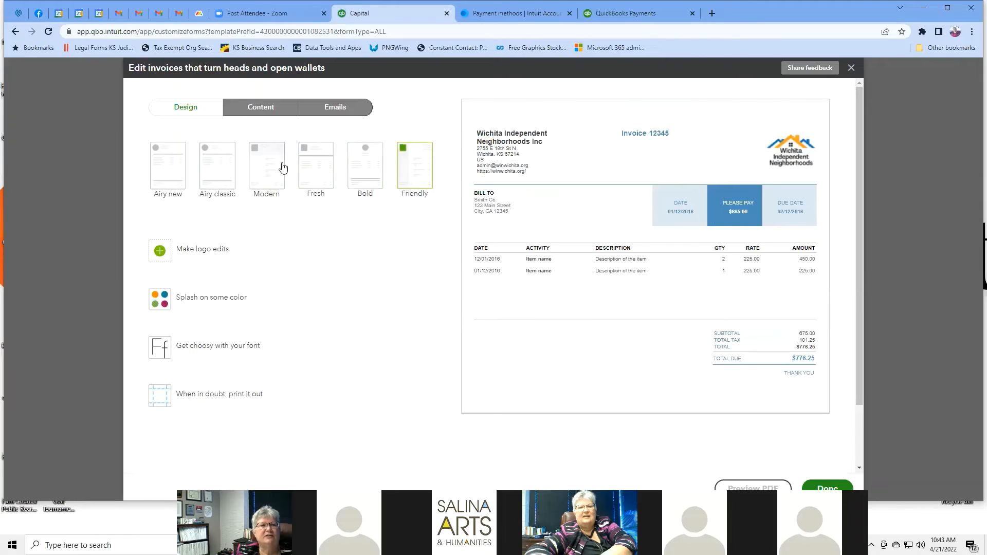
left_click(265, 174)
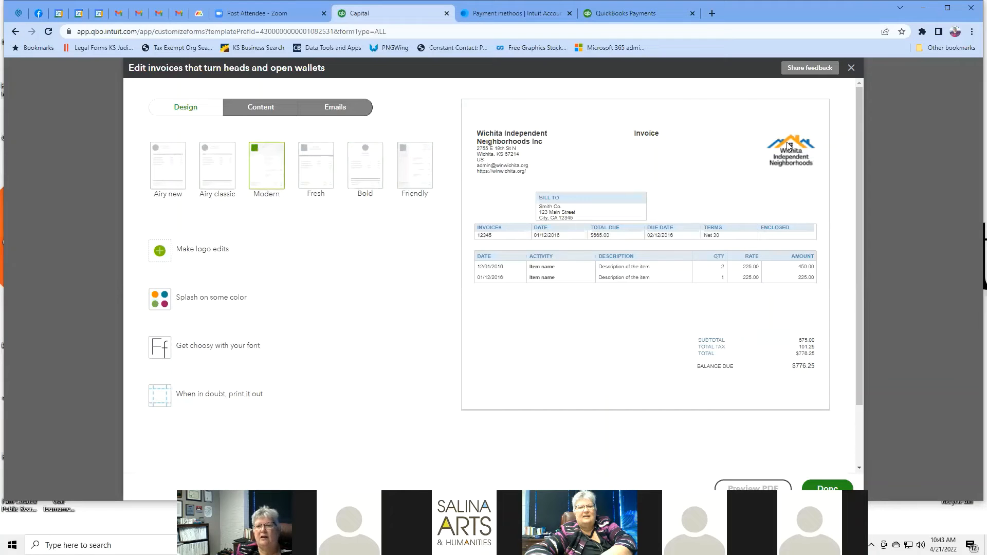
left_click(217, 251)
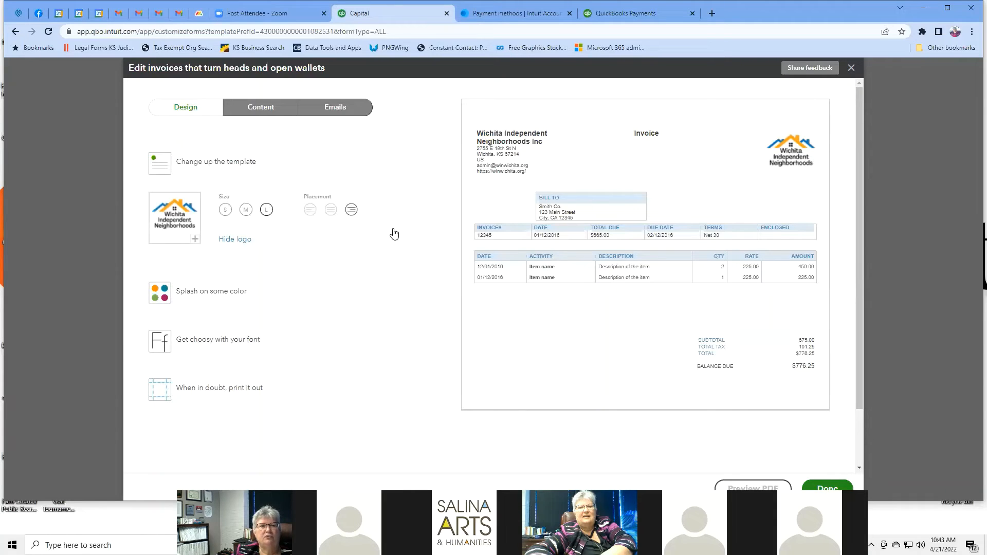
Step: Set the invoice logo size to Large and its placement to the top-left
left_click(196, 240)
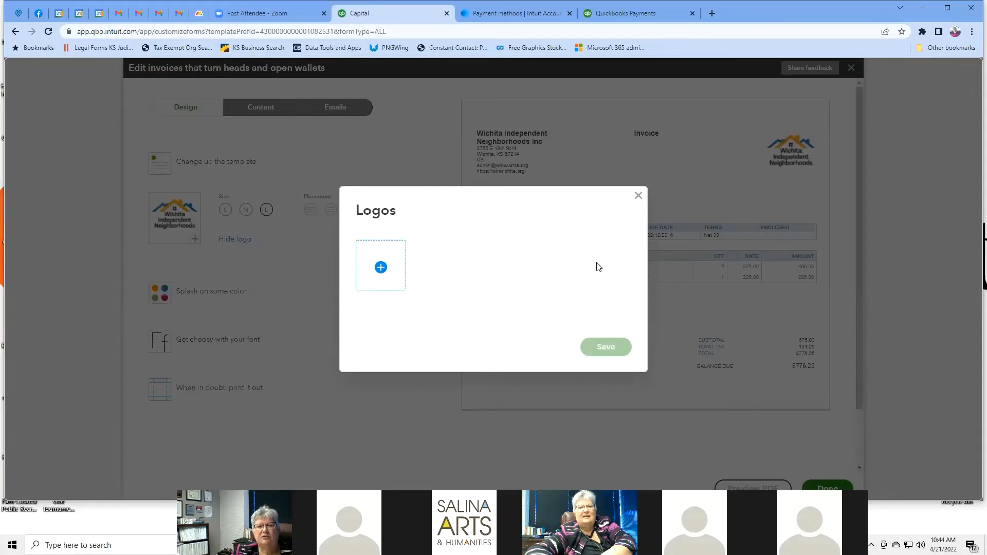
left_click(639, 195)
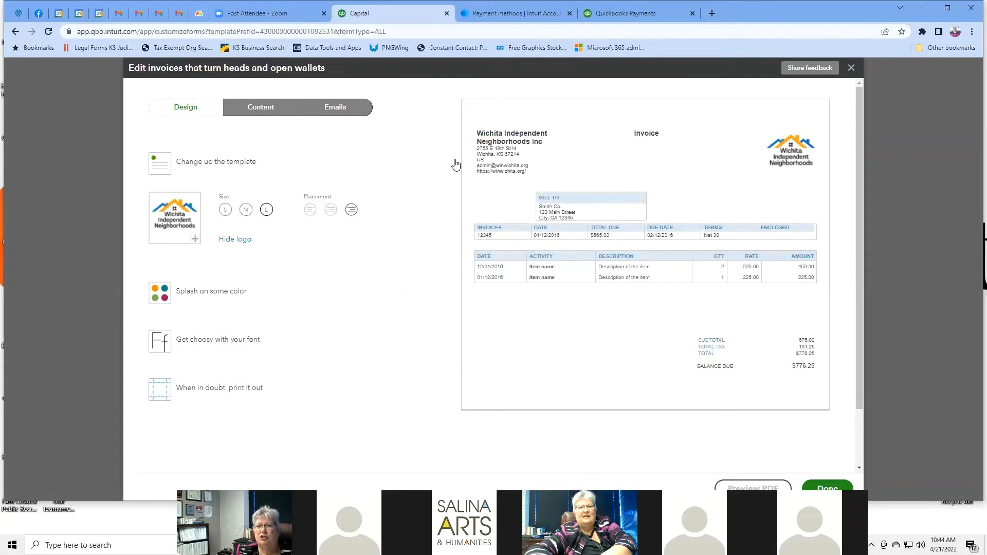
left_click(245, 210)
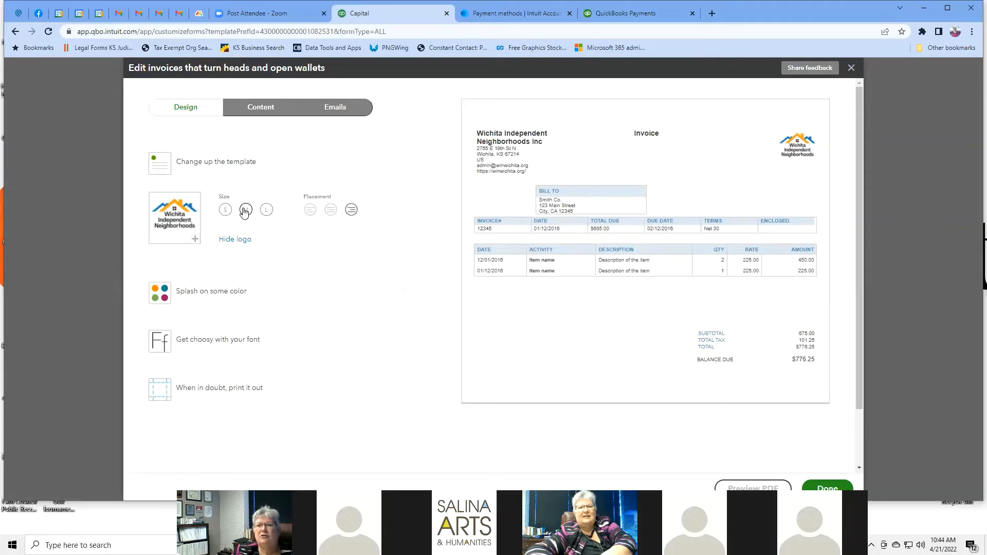
left_click(225, 211)
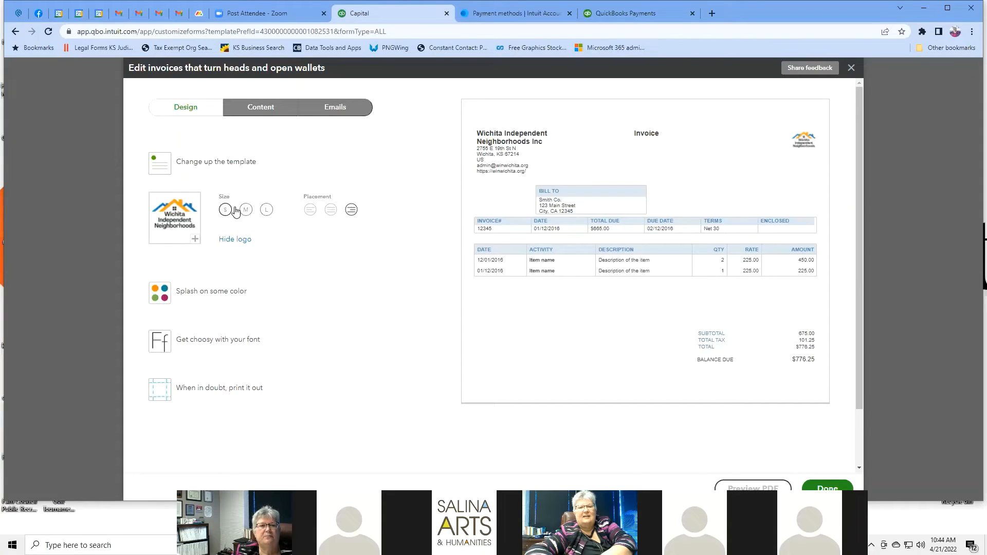
left_click(243, 210)
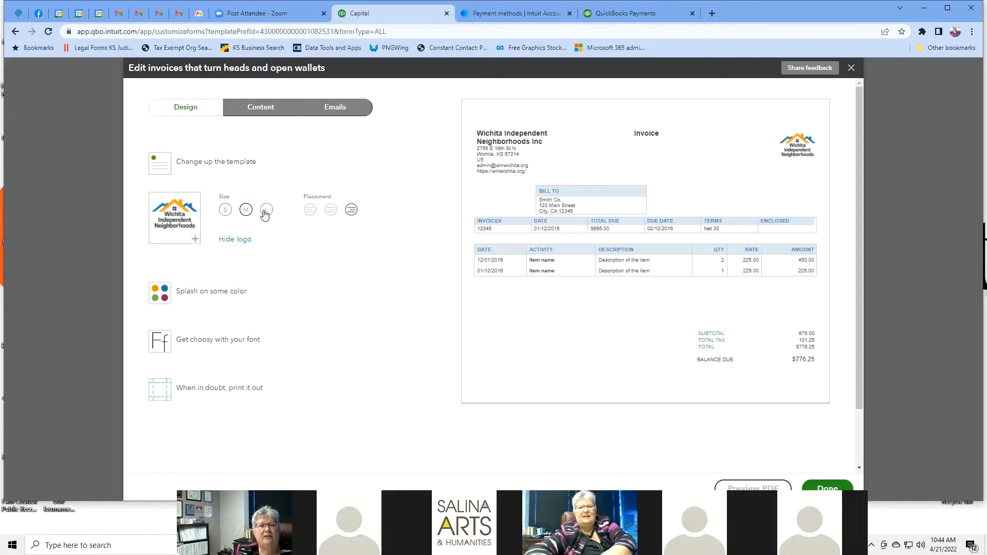
left_click(265, 212)
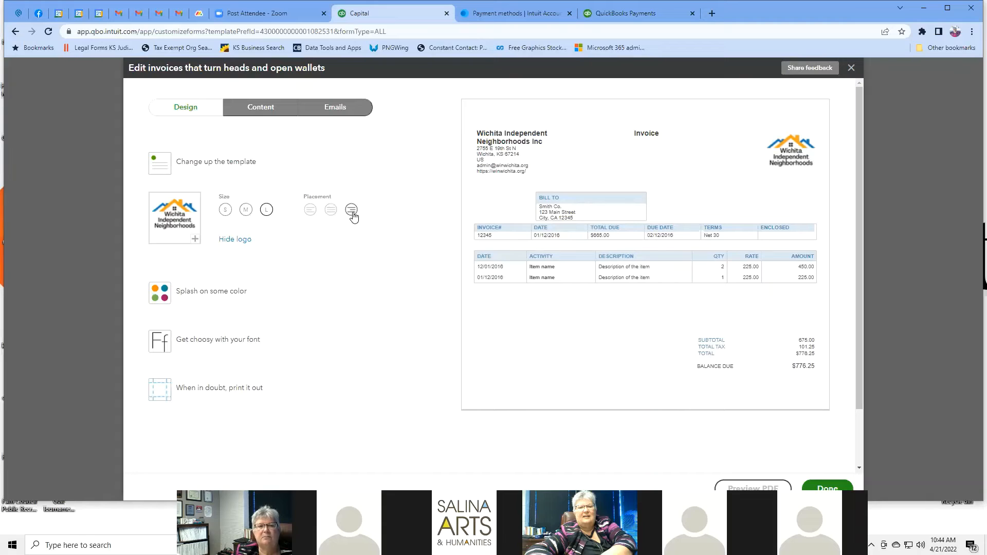
left_click(331, 212)
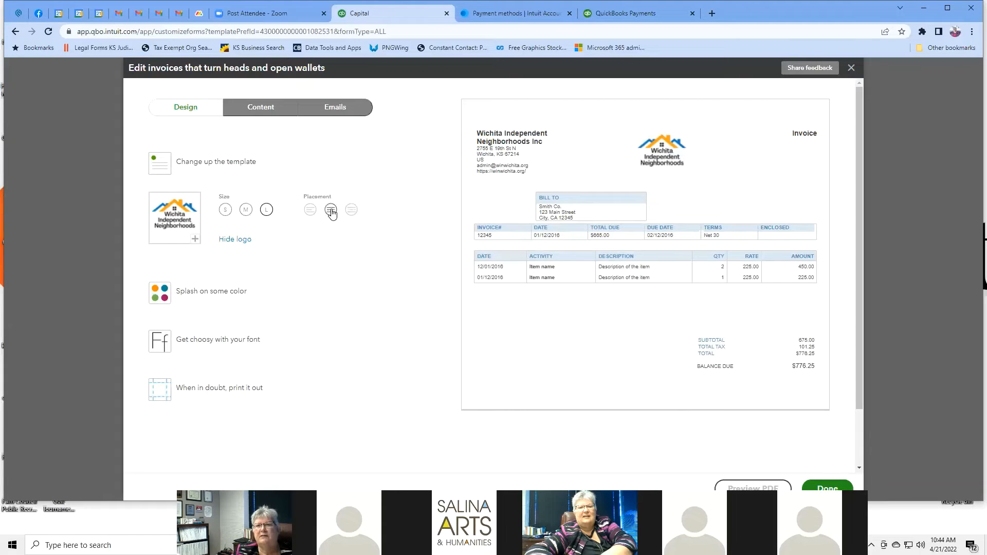
left_click(309, 211)
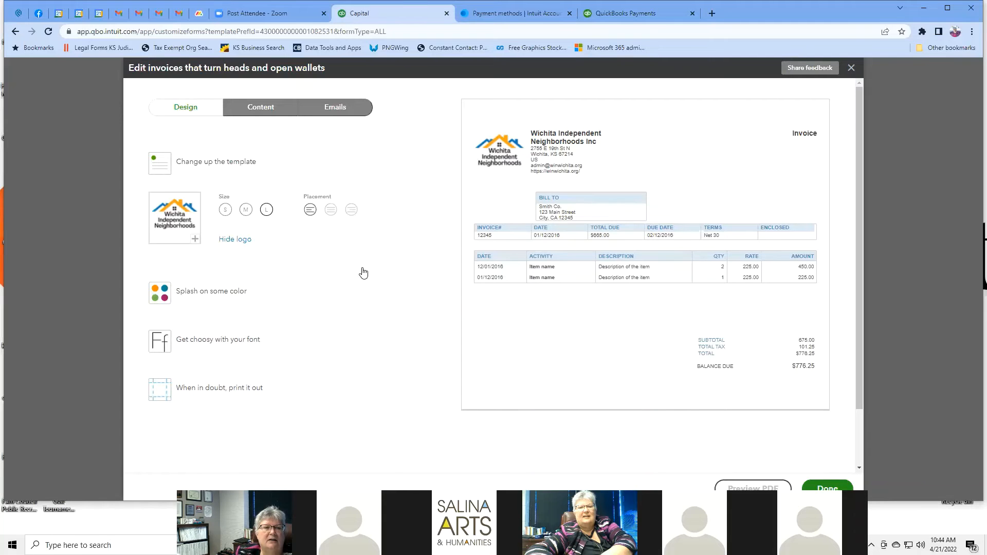
Step: Try green and magenta accents, pick the Friendly template, then set the accent to teal #0e909a
left_click(232, 292)
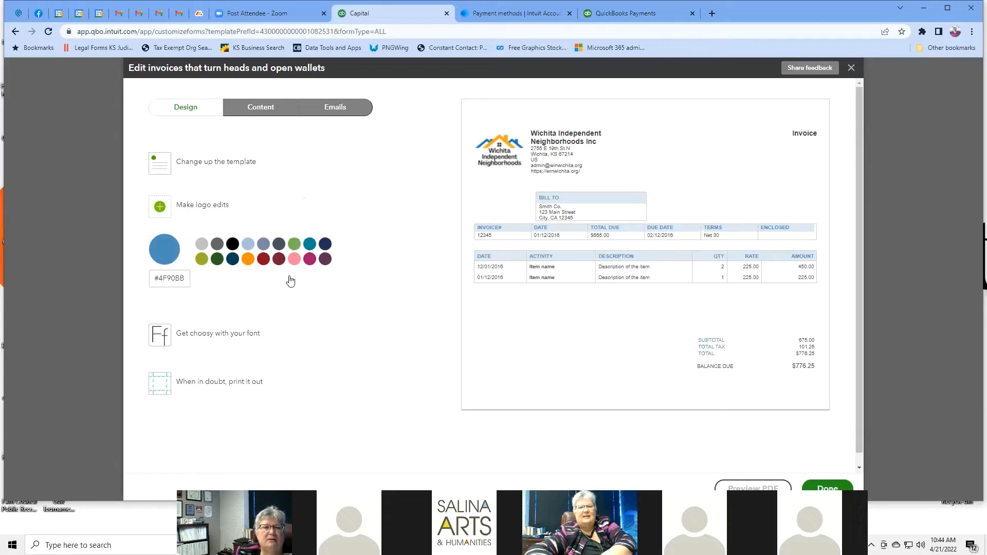
left_click(294, 245)
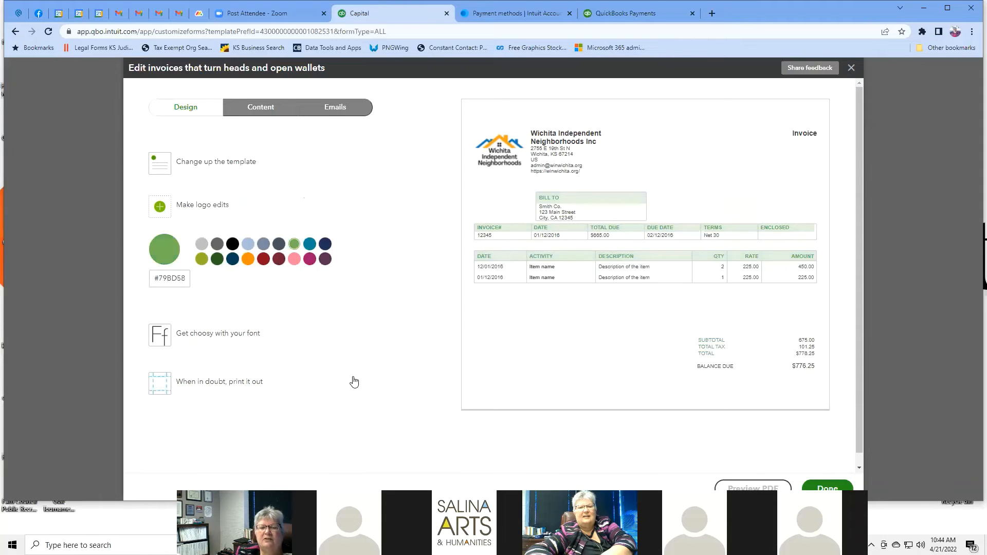
left_click(310, 259)
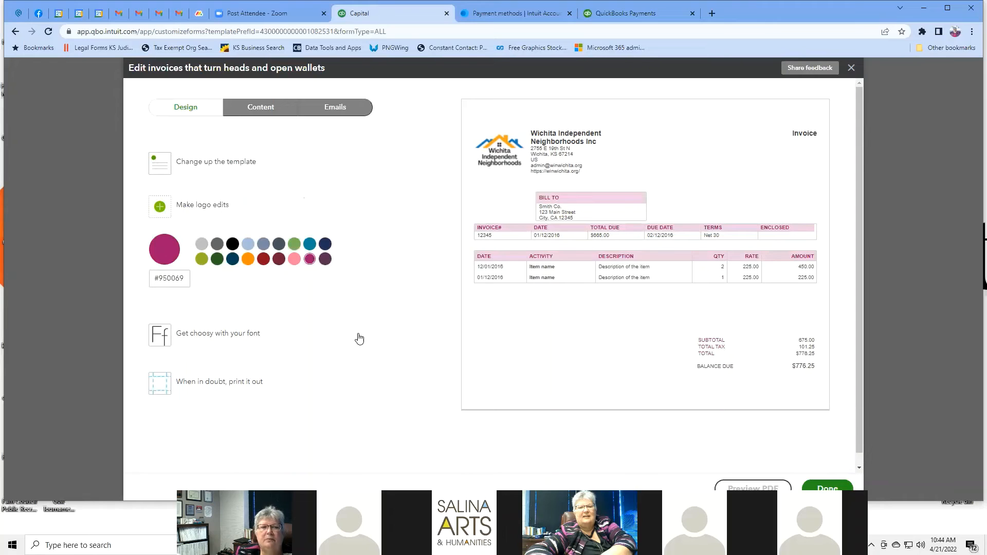
left_click(232, 162)
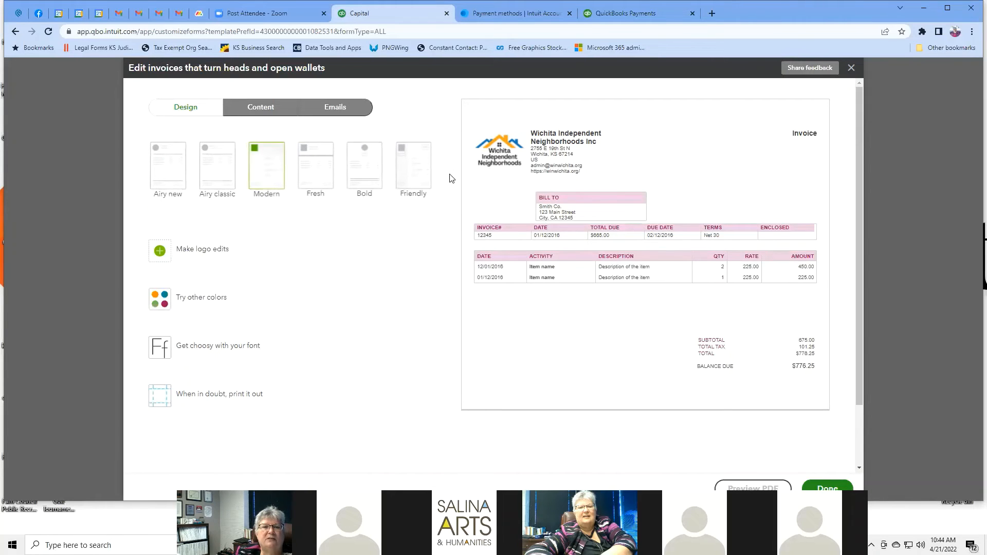
left_click(414, 166)
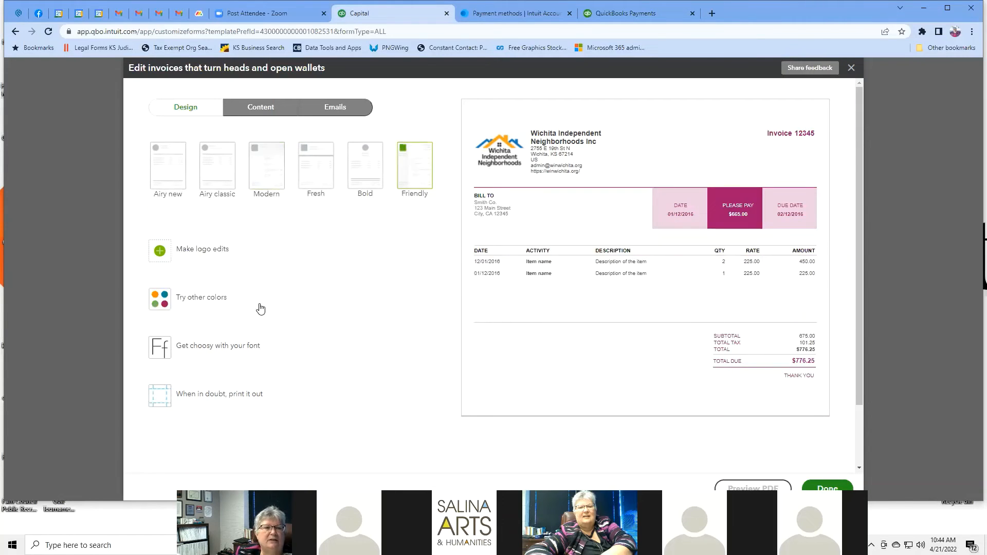
left_click(207, 297)
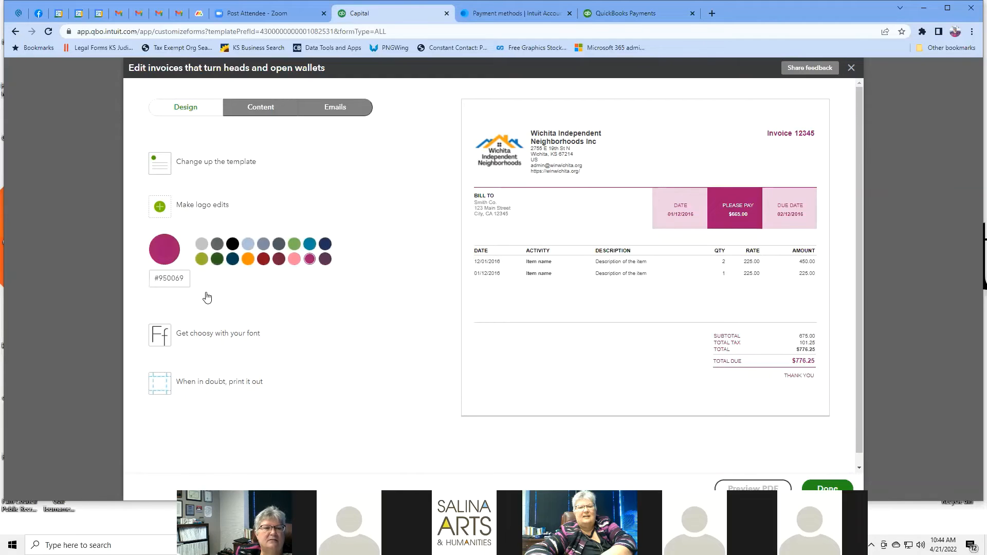
left_click(217, 259)
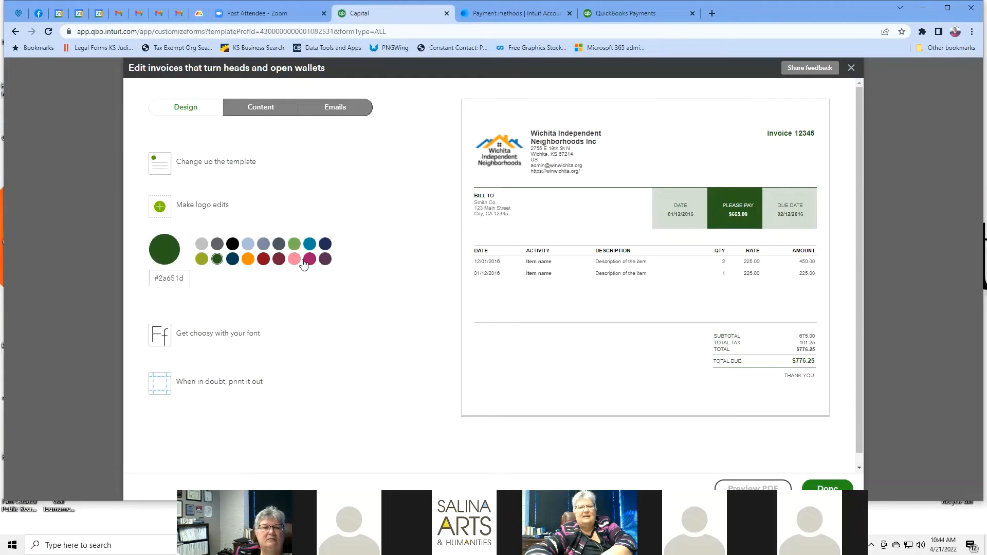
left_click(308, 246)
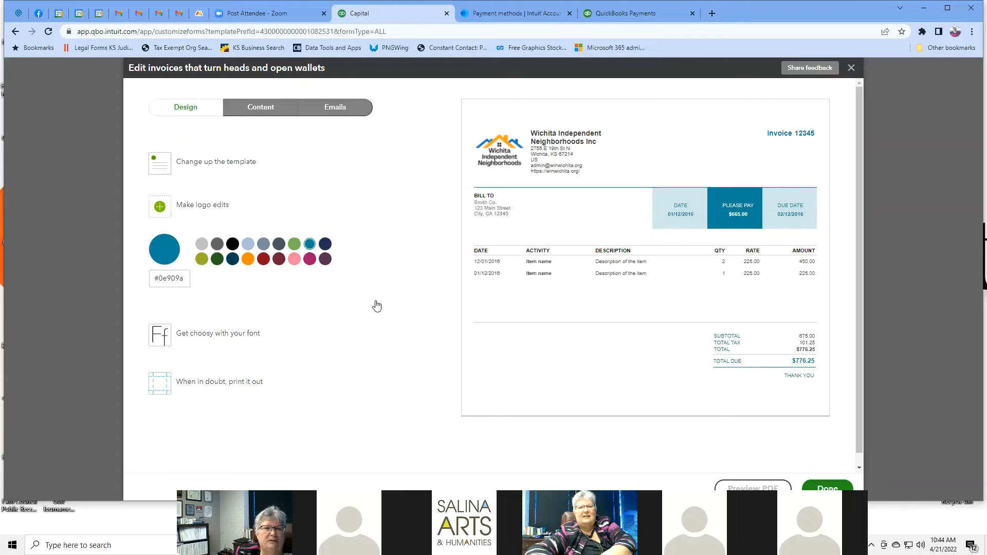
left_click(242, 337)
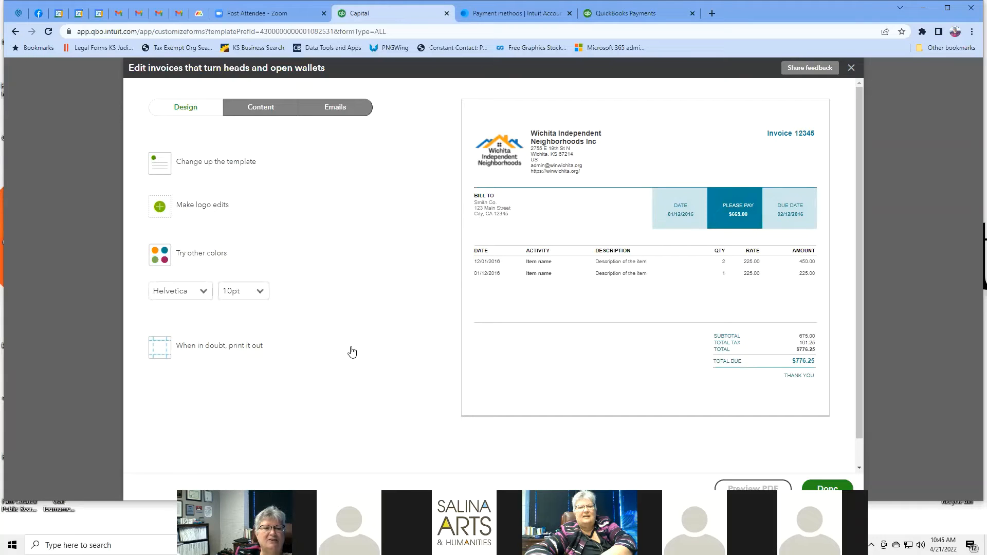
Step: After trying Courier and 8pt, set the invoice font to 12pt Times New Roman
left_click(206, 291)
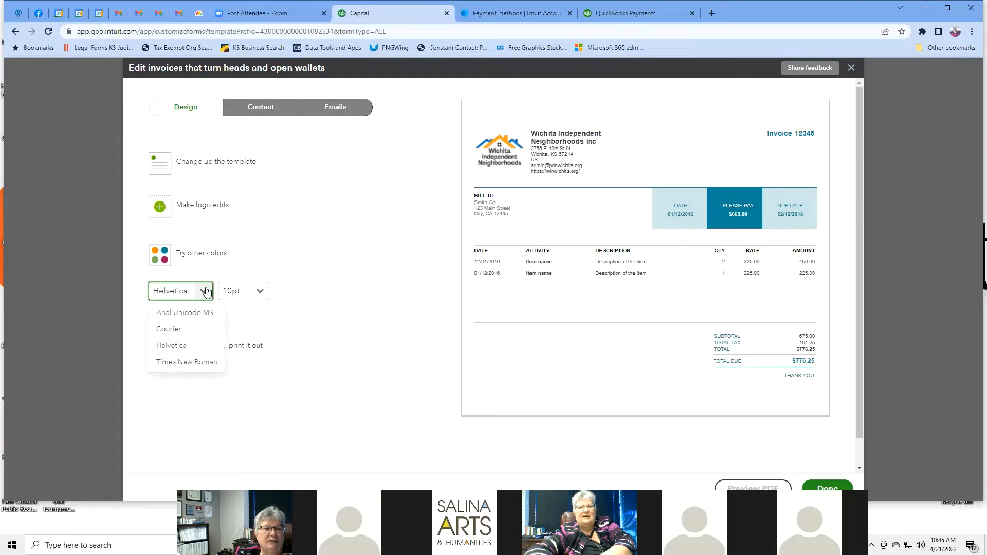
left_click(195, 330)
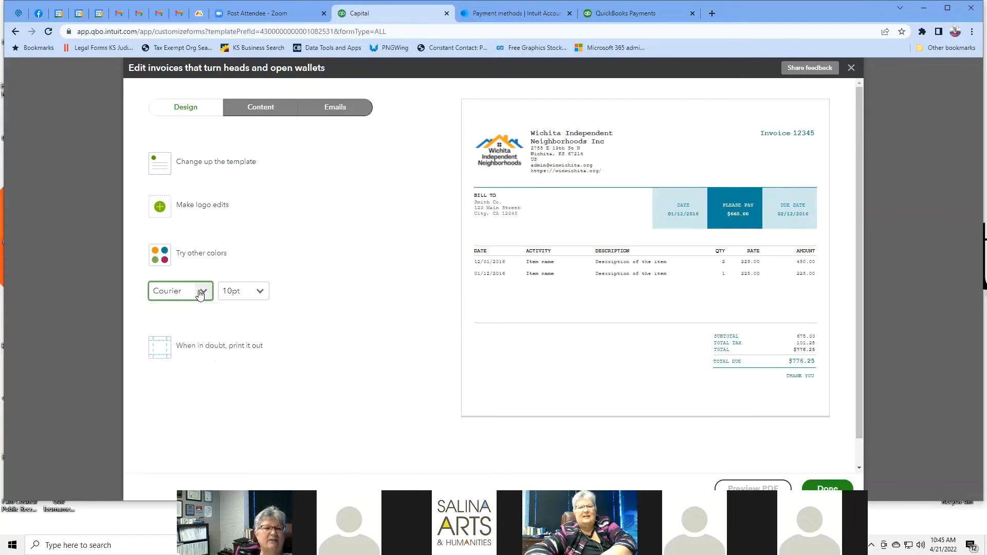
left_click(201, 292)
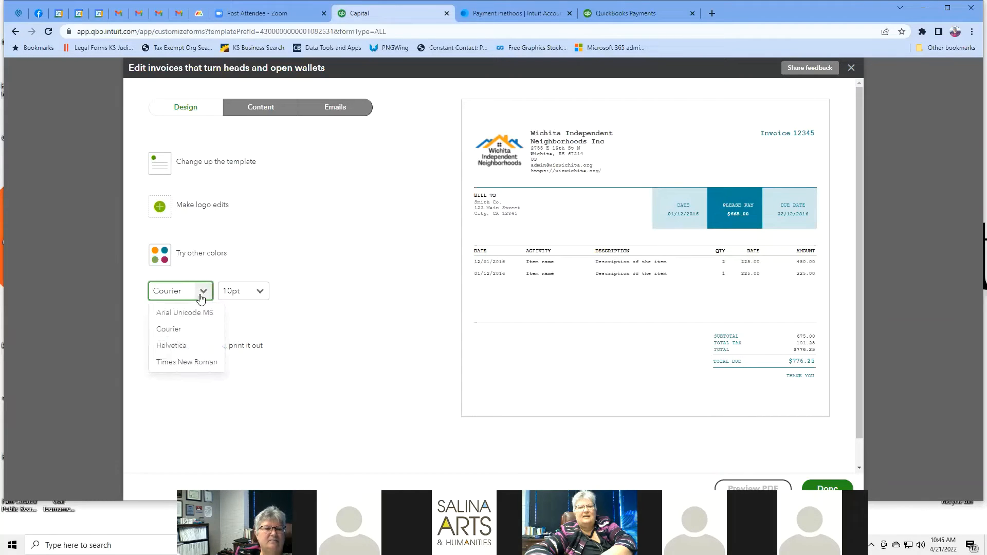
left_click(195, 363)
left_click(263, 293)
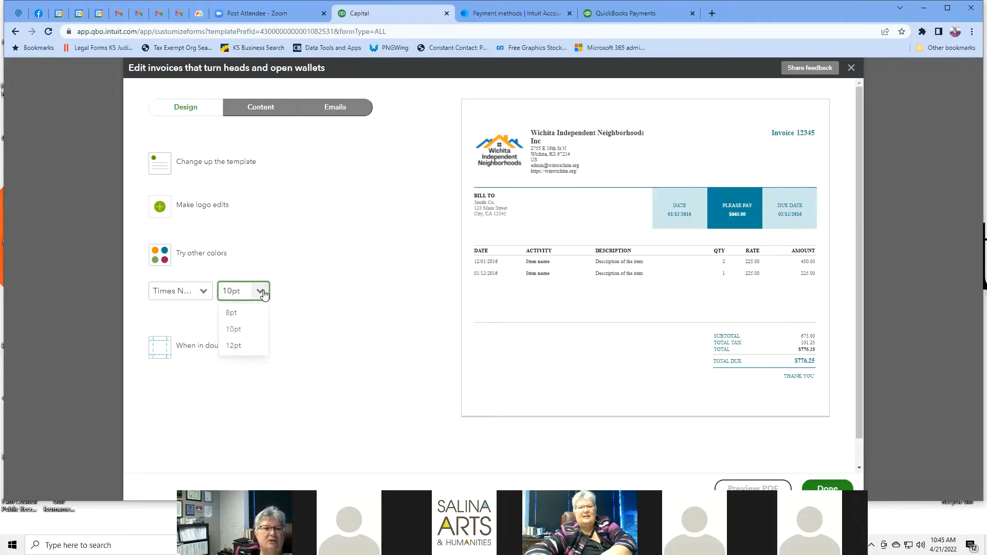
left_click(234, 313)
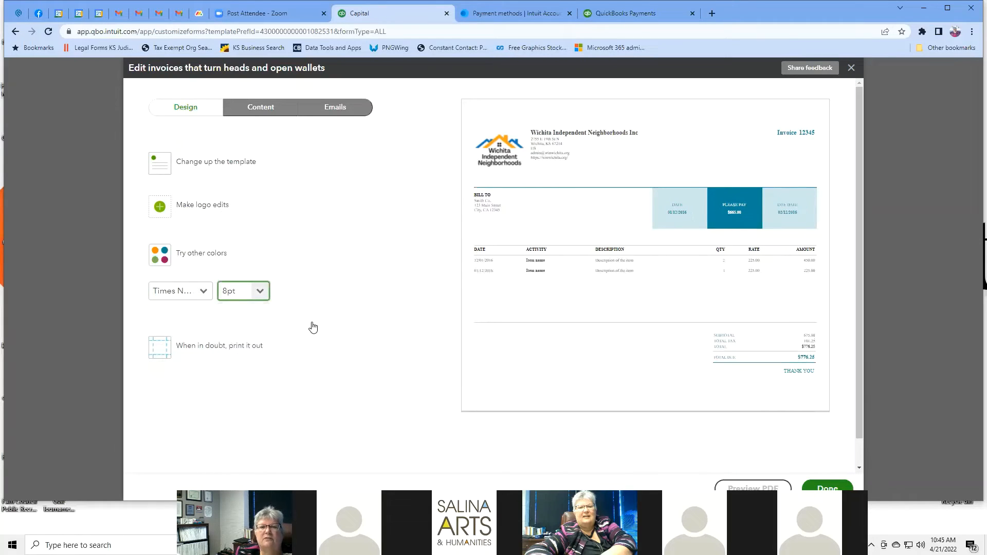
left_click(260, 291)
left_click(239, 344)
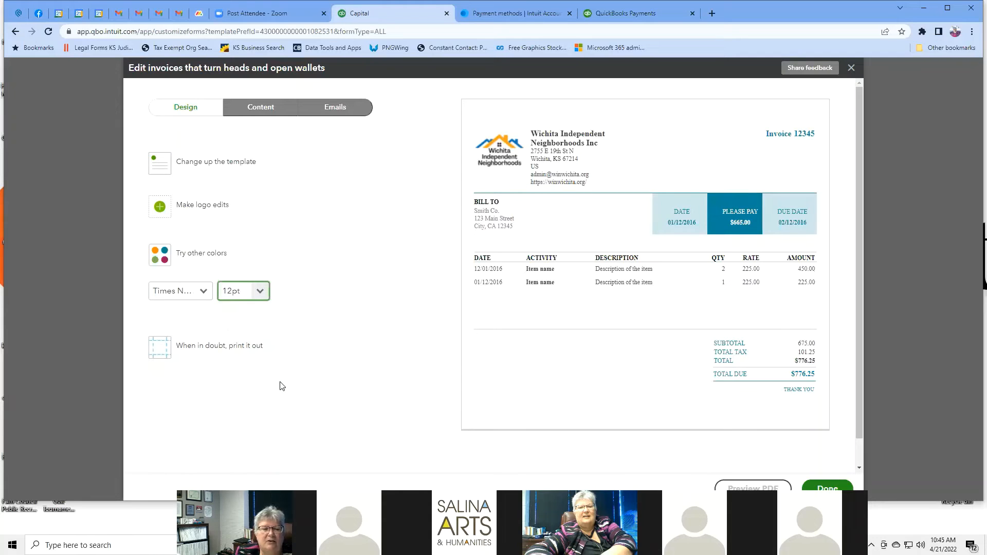
left_click(231, 347)
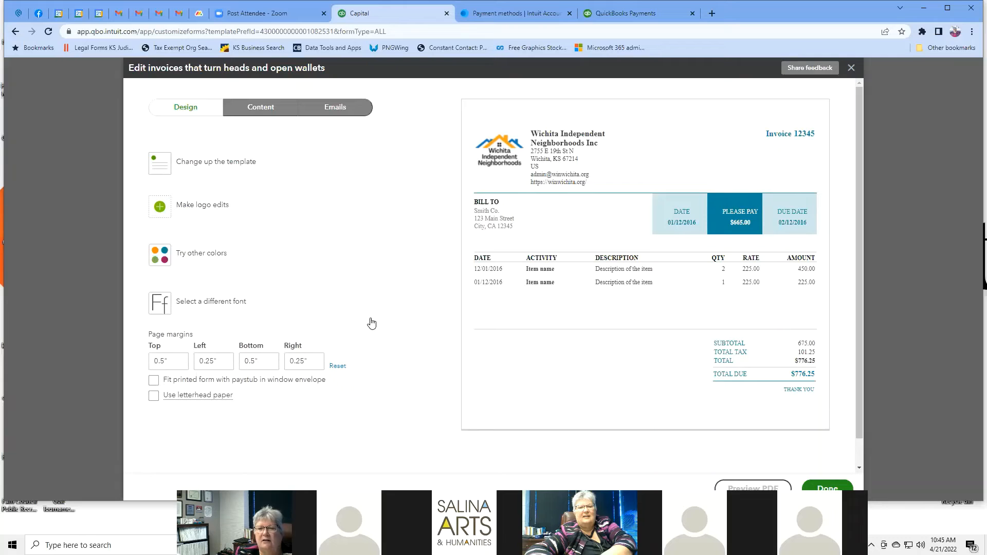
Step: Preview the customized invoice as a PDF, showing $730.69 total due
scroll(840, 254, "down", 1)
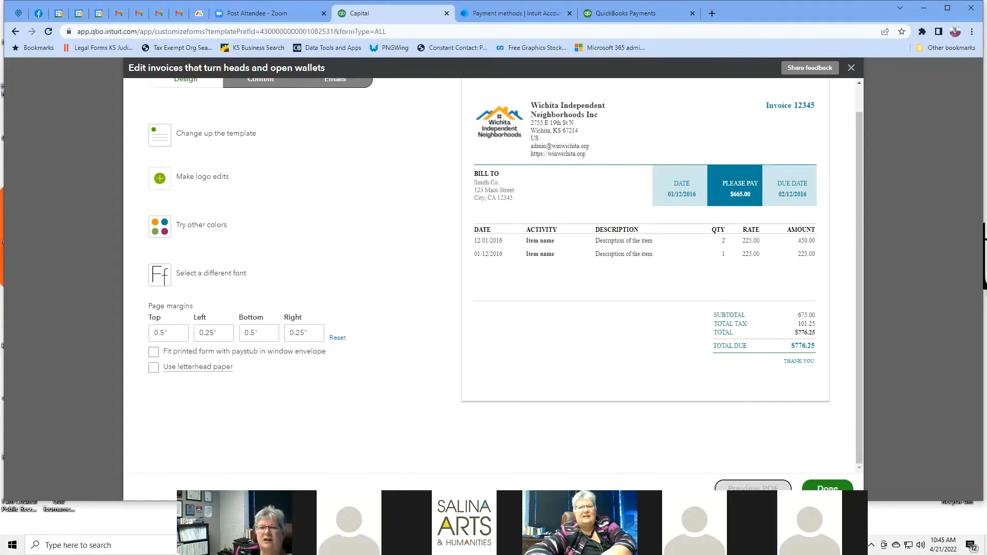
left_click(752, 486)
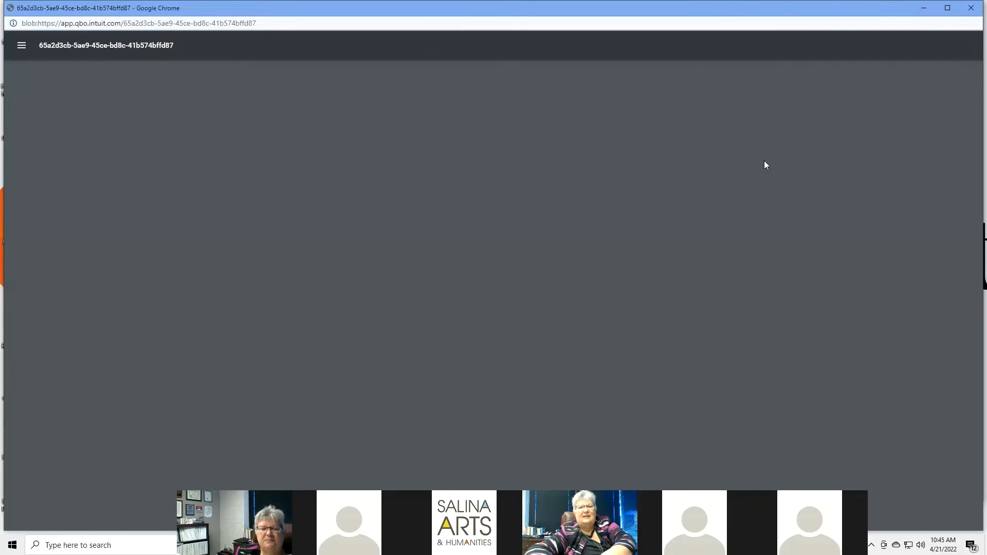
scroll(763, 165, "down", 2)
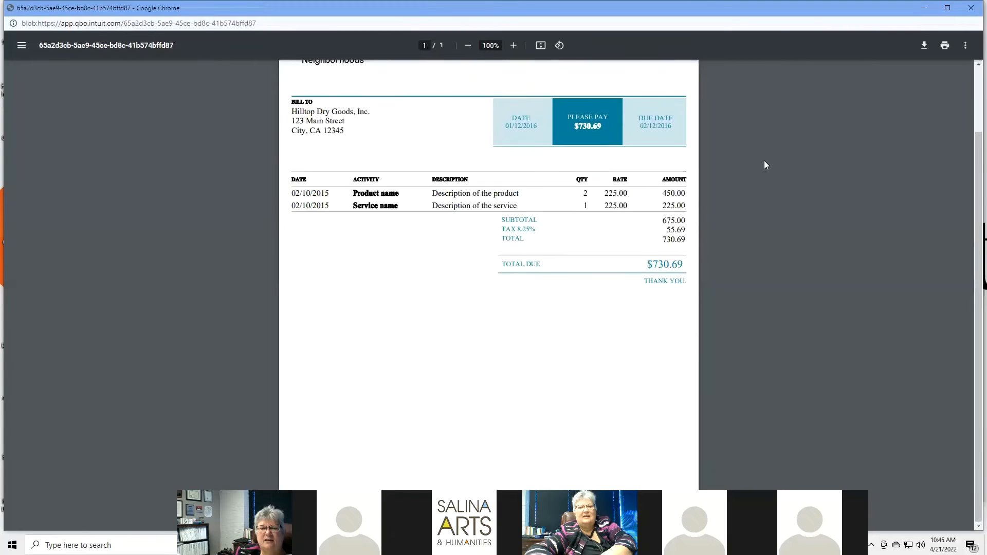
scroll(763, 165, "up", 2)
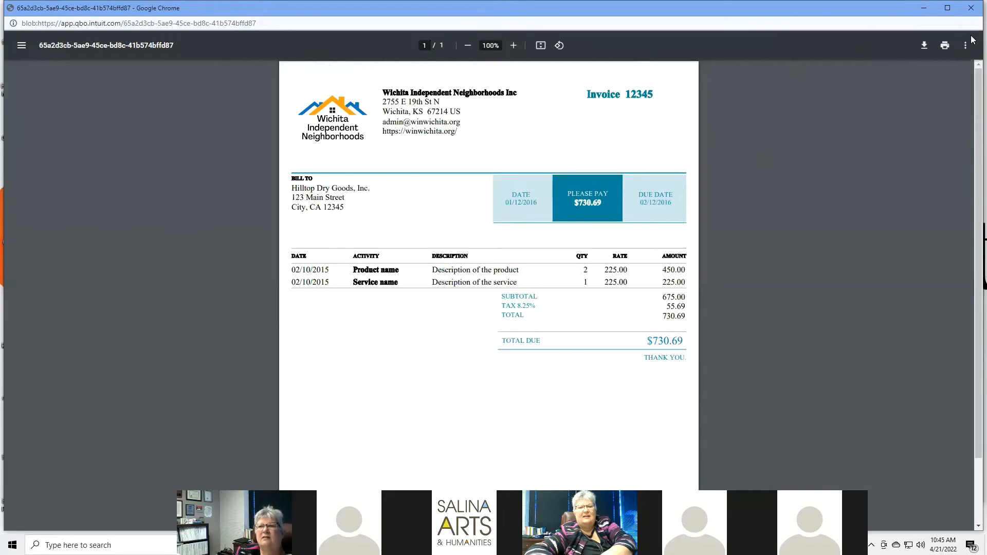
Step: Close the PDF preview window and switch the invoice editor to its Content section
left_click(971, 9)
scroll(354, 146, "up", 1)
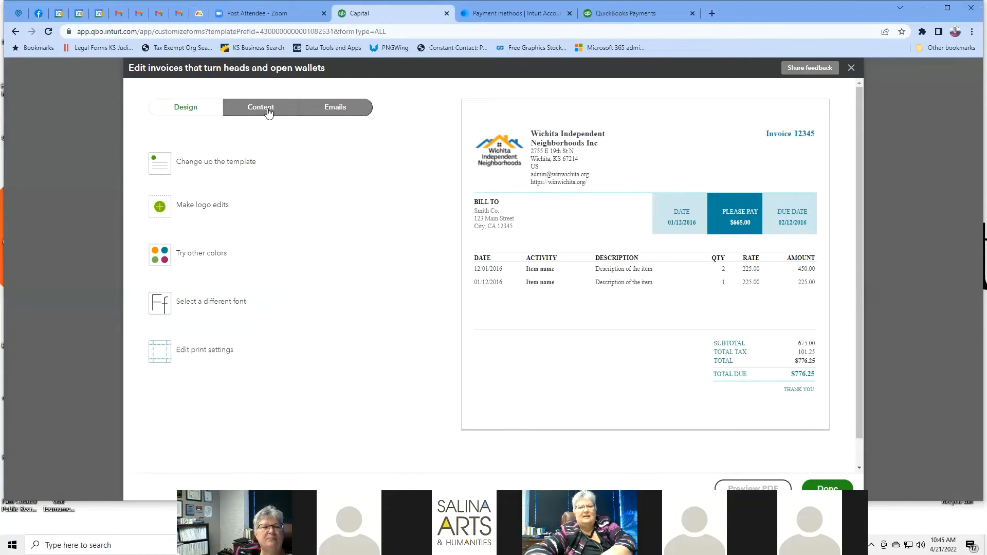
left_click(268, 112)
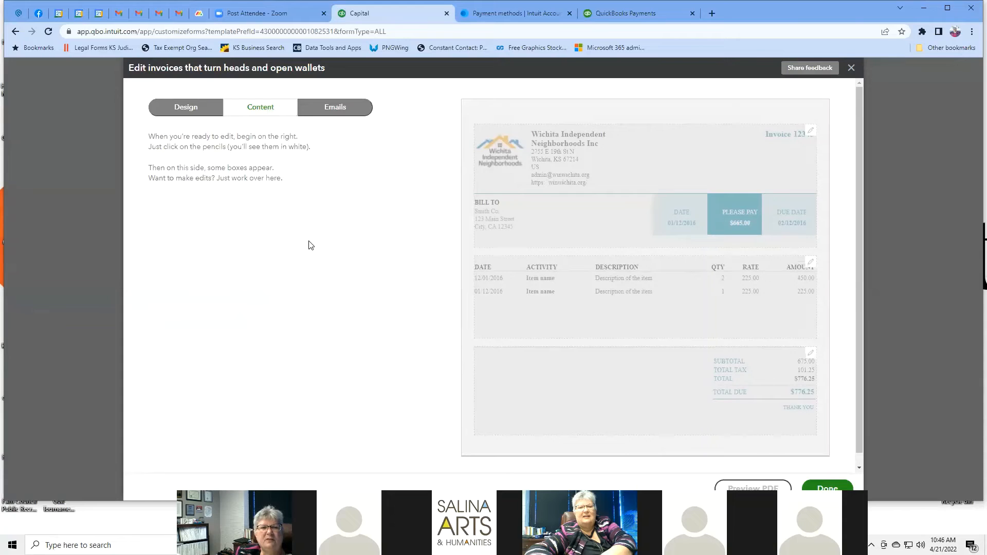
Step: In the invoice header, review the business name and phone, then hide the country from the address
left_click(565, 143)
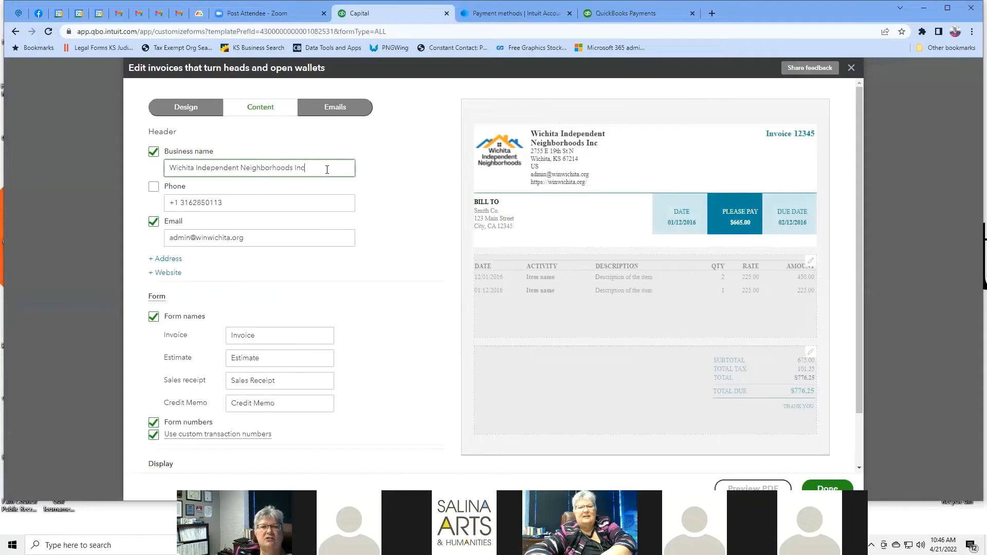
left_click_drag(328, 170, 172, 162)
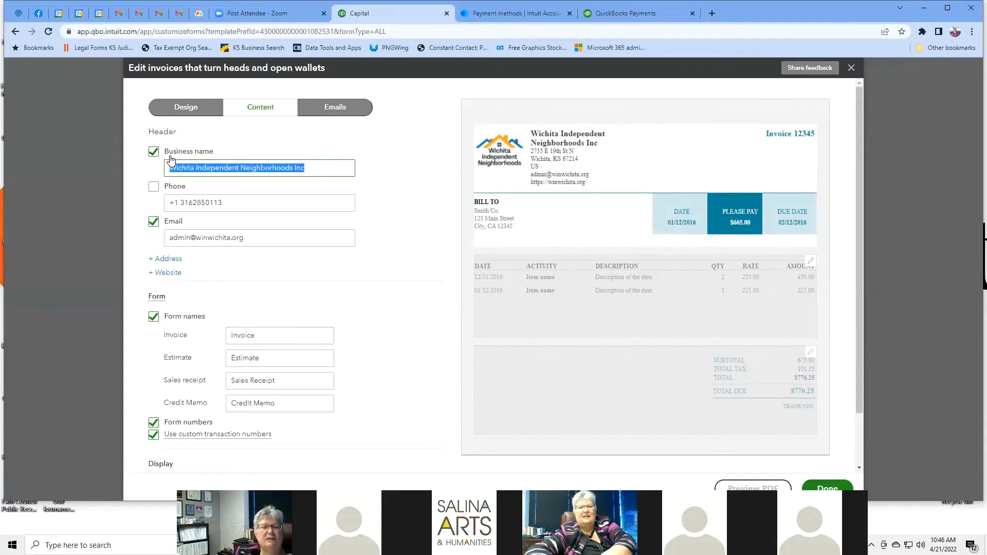
left_click(254, 205)
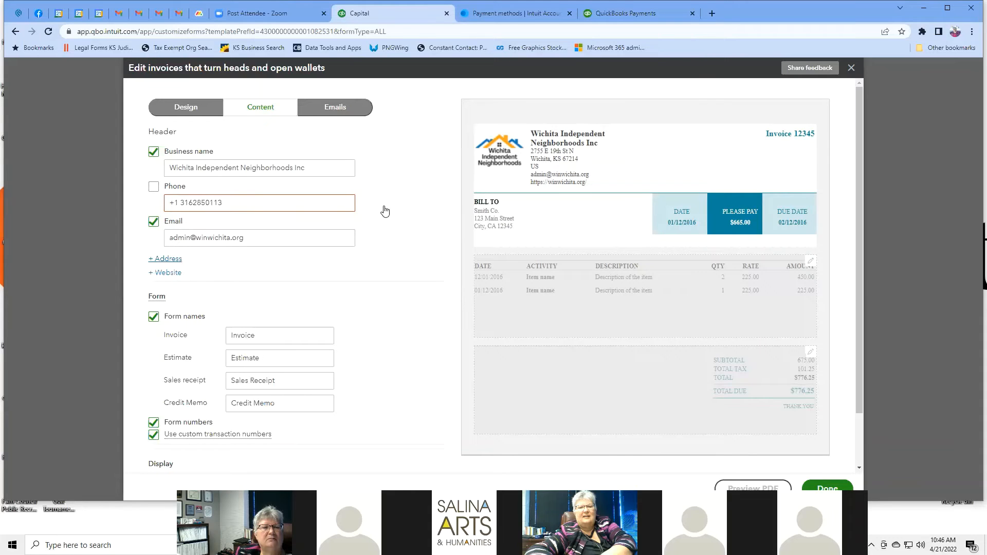
double_click(262, 202)
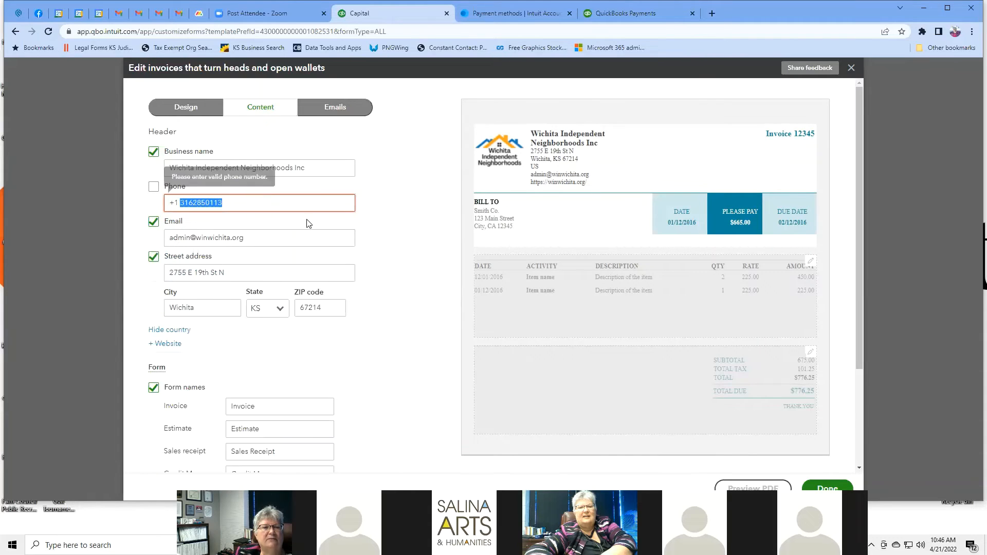
left_click(389, 201)
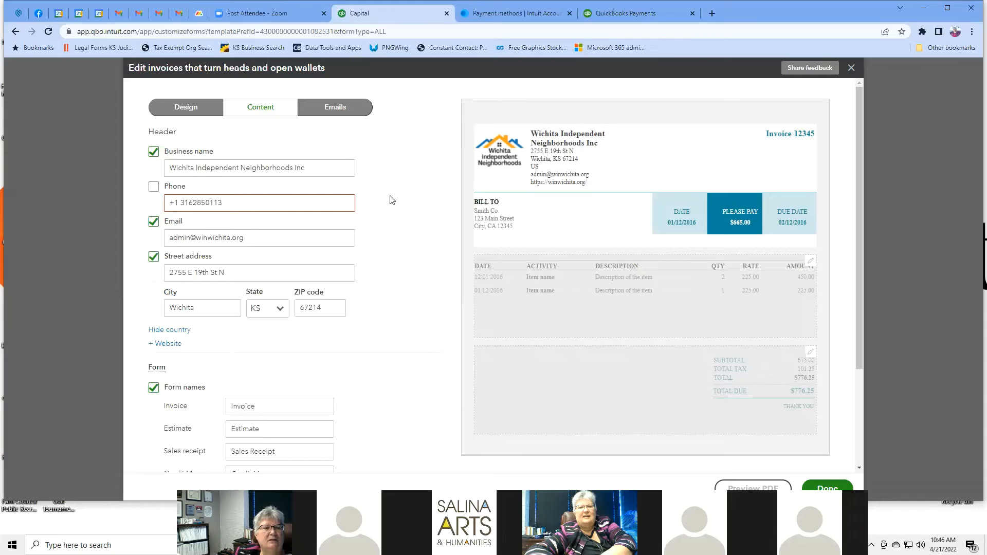
scroll(392, 200, "down", 3)
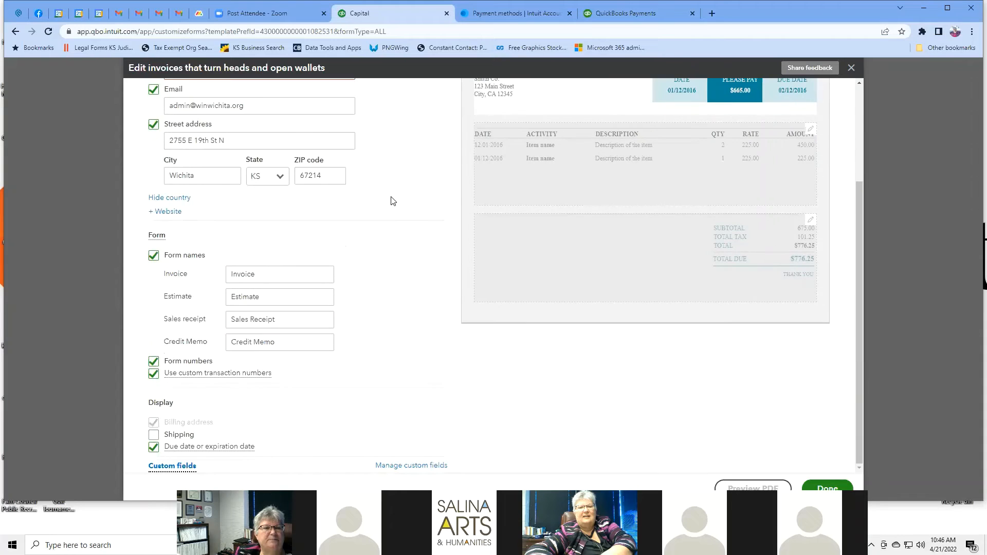
scroll(392, 200, "up", 3)
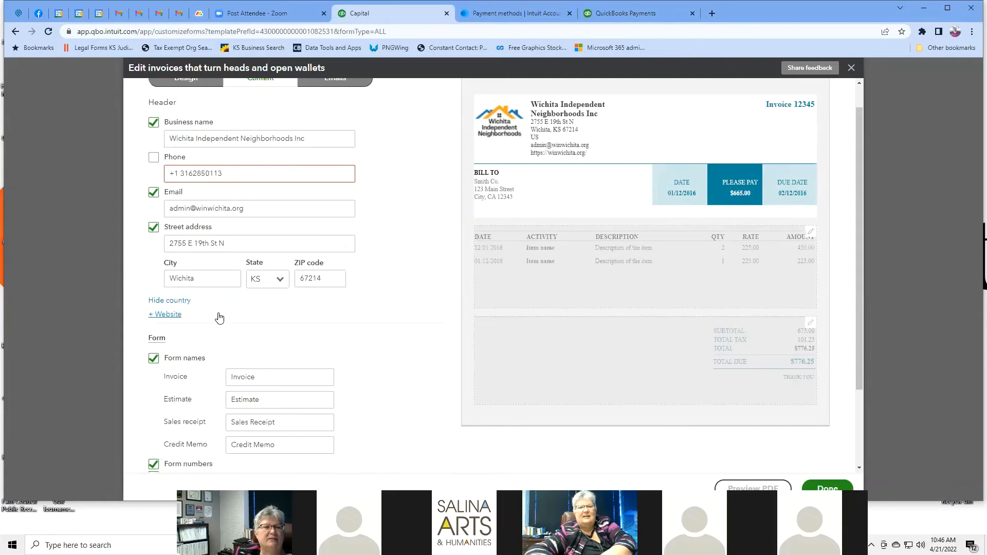
left_click(182, 305)
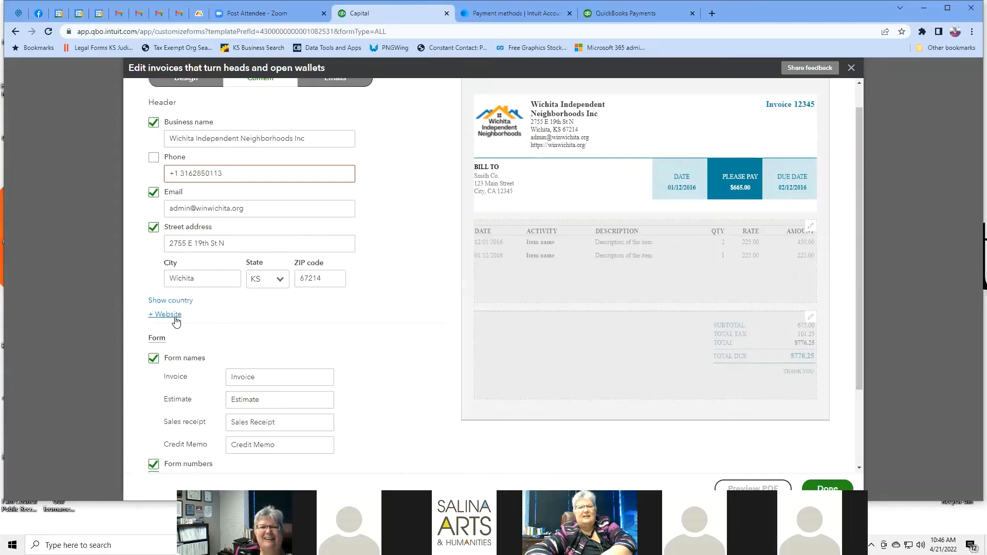
Step: Toggle Form numbers off and back on so the invoice title reads Invoice 12345
scroll(367, 374, "down", 2)
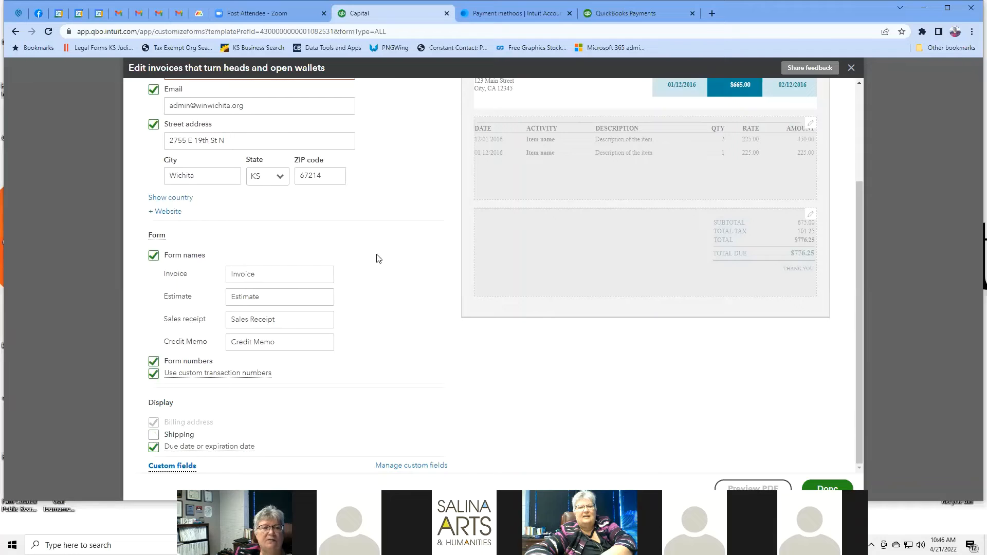
scroll(406, 255, "up", 3)
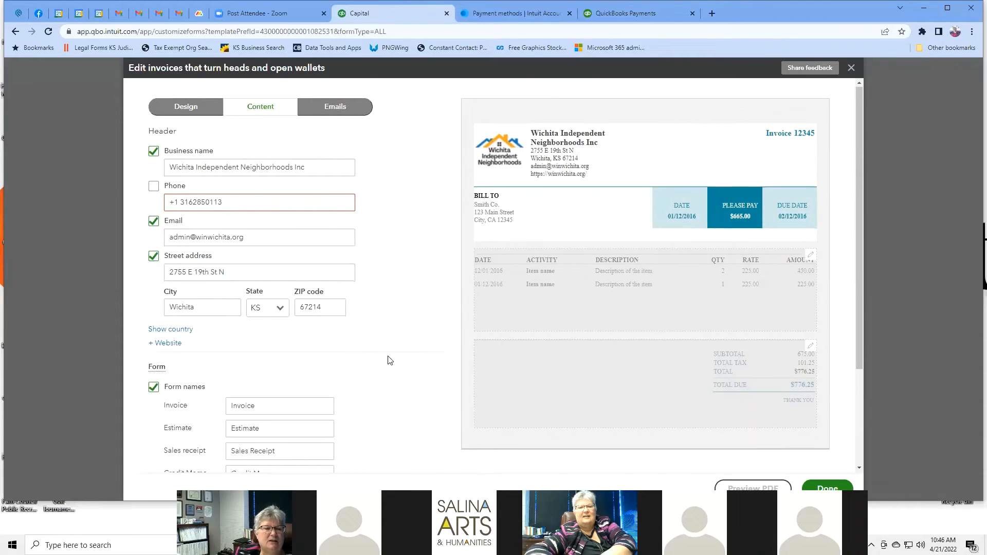
scroll(360, 370, "down", 1)
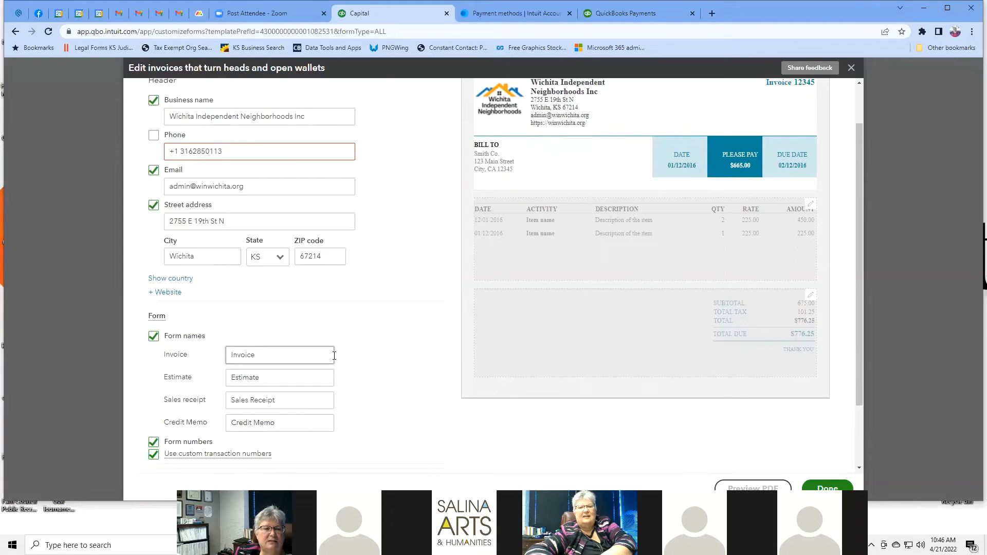
scroll(376, 349, "down", 2)
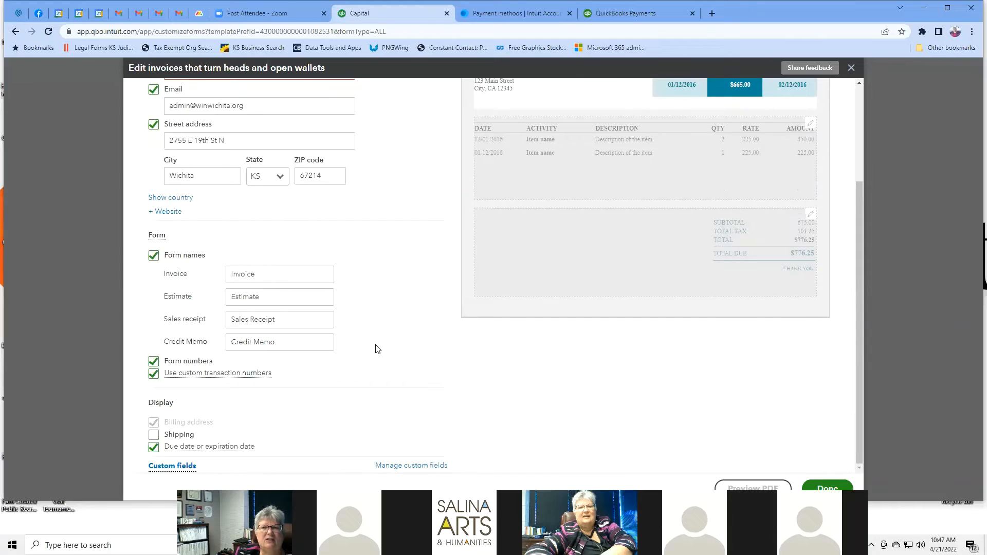
scroll(375, 347, "up", 3)
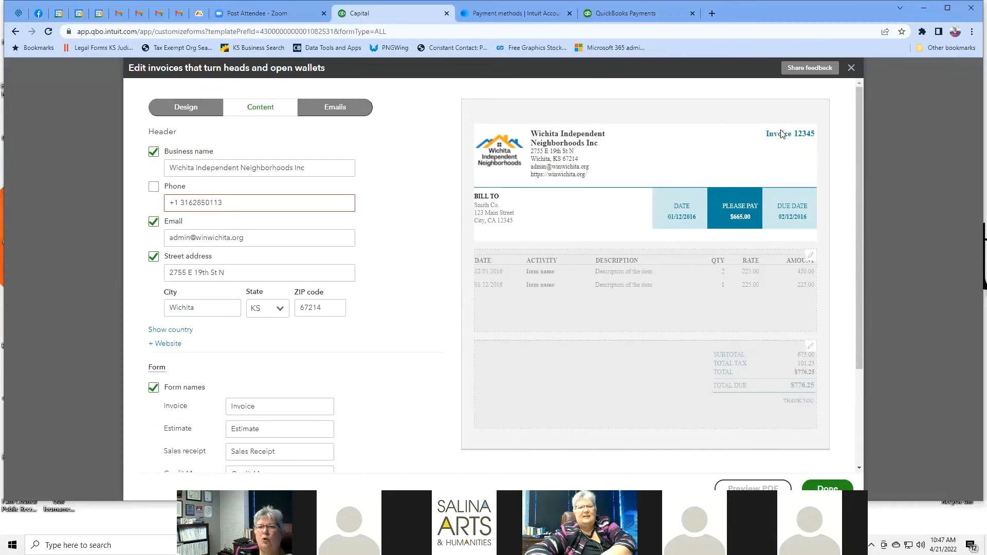
scroll(420, 349, "down", 3)
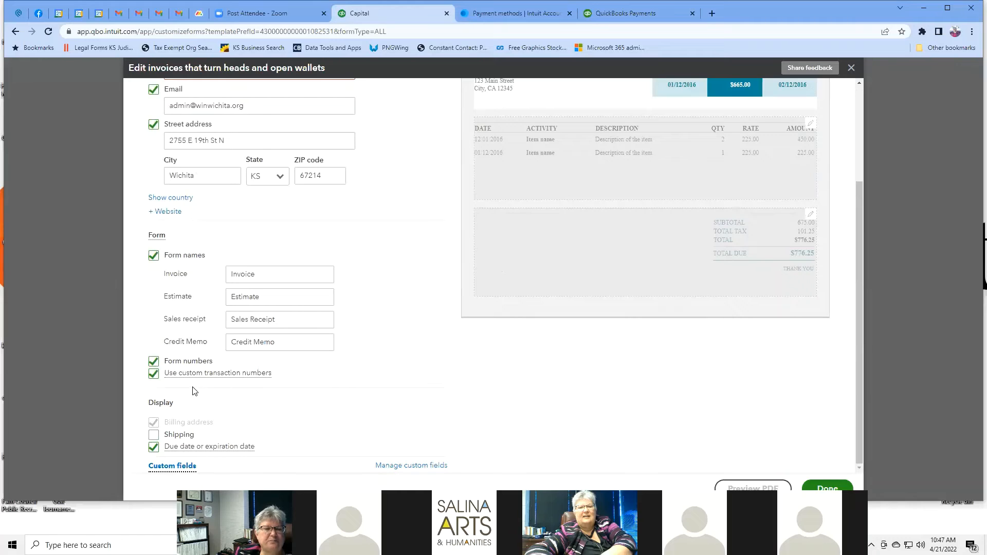
left_click(176, 366)
left_click(176, 366)
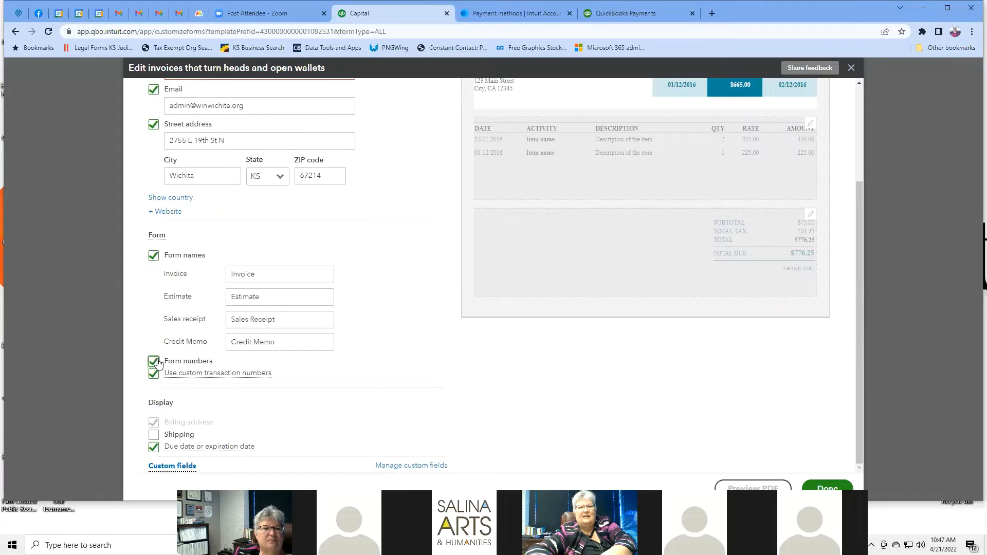
scroll(666, 186, "up", 3)
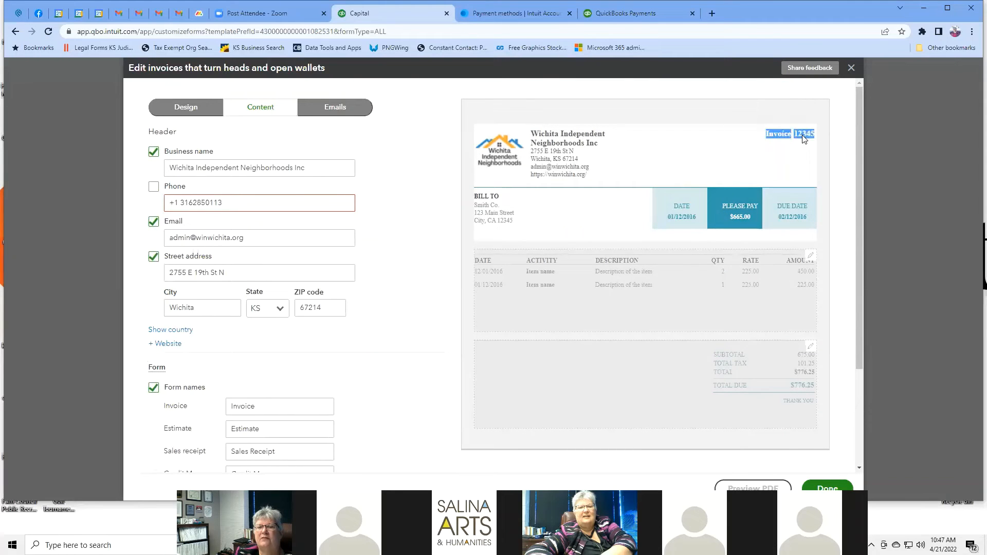
scroll(430, 239, "down", 3)
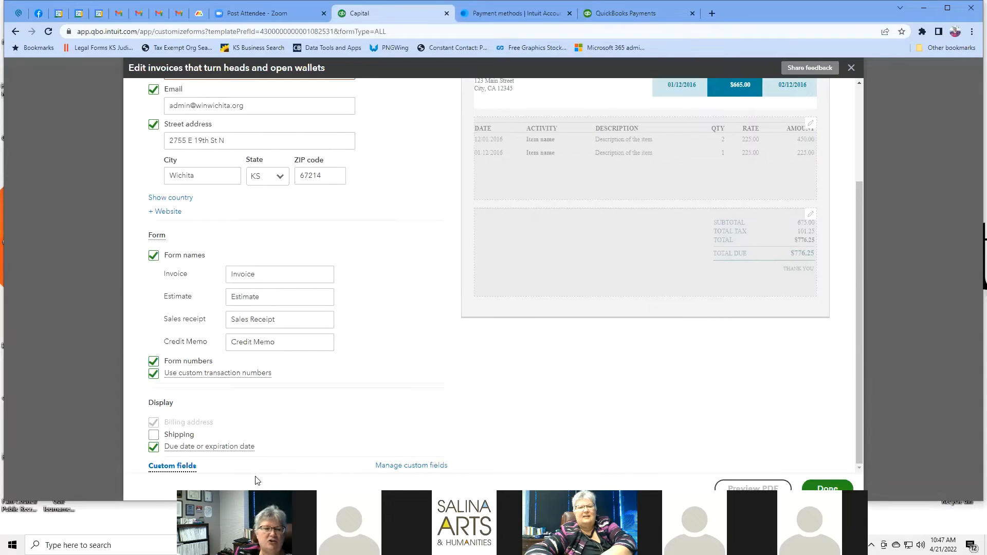
mouse_move(184, 464)
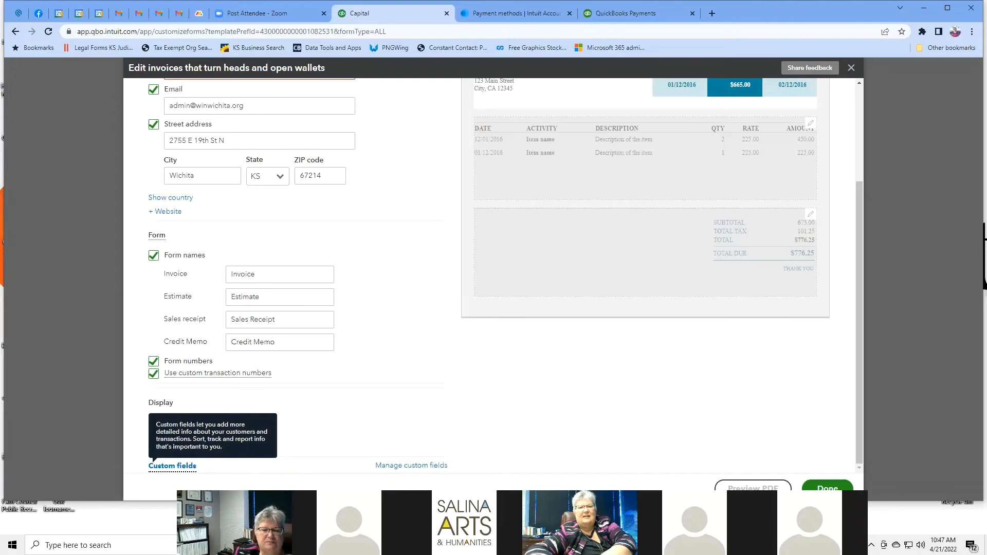
left_click(414, 468)
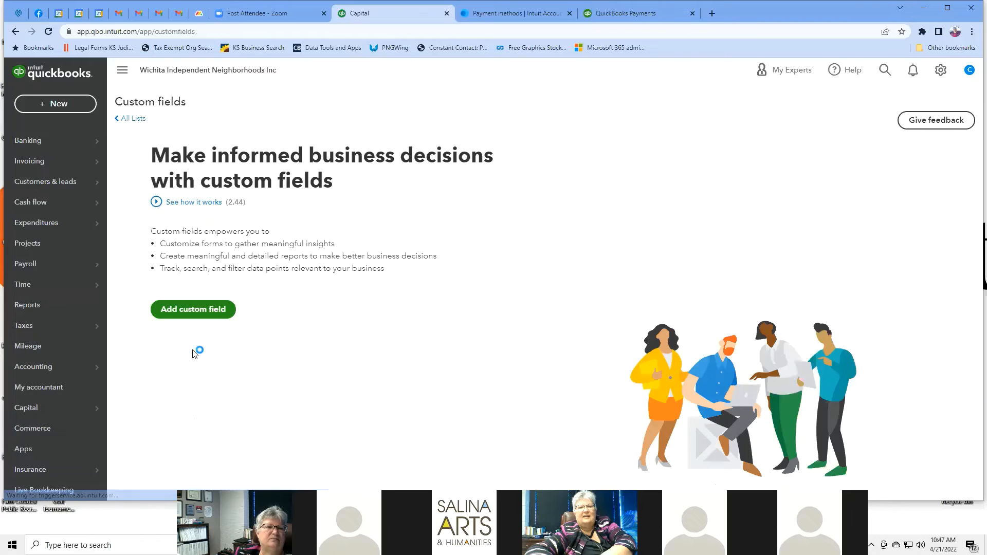
left_click(180, 310)
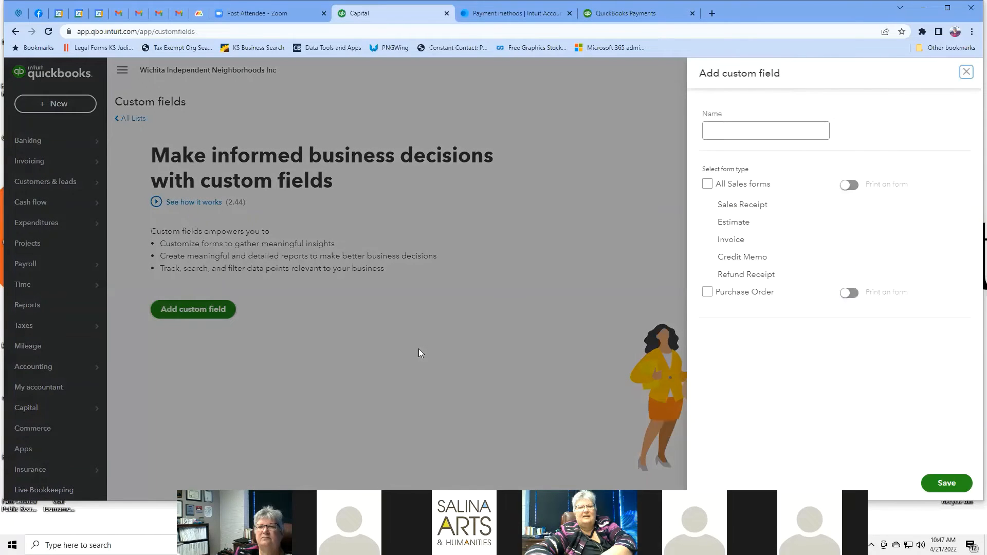
left_click(743, 131)
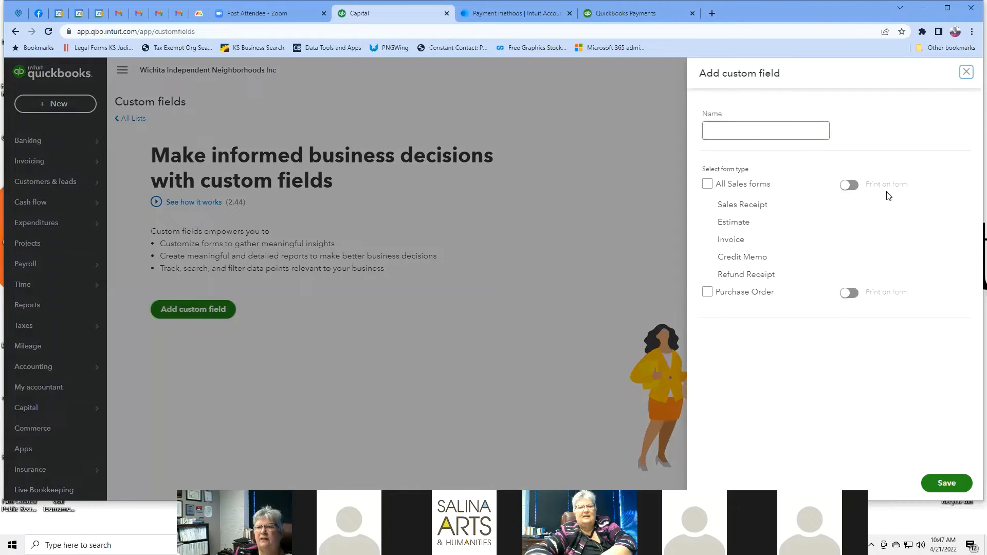
left_click(966, 75)
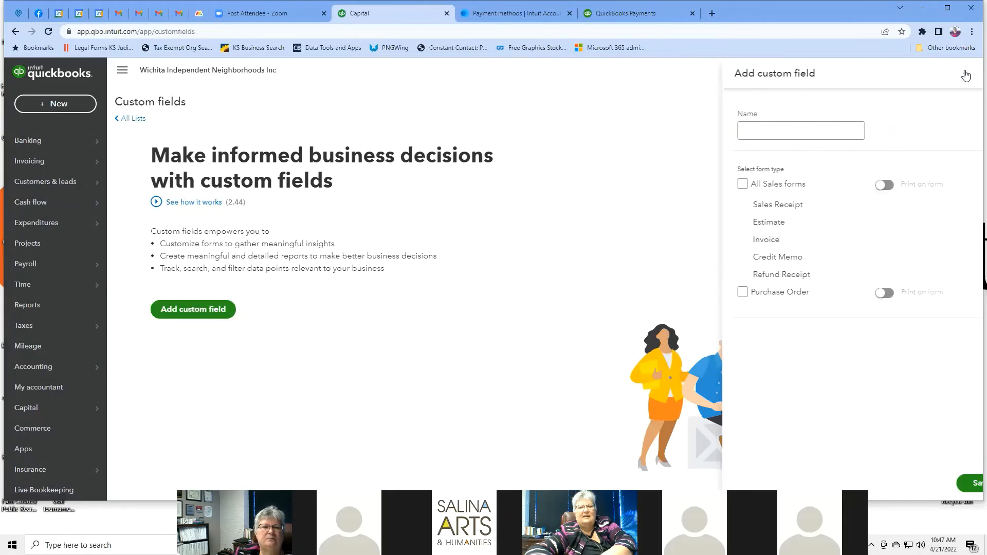
left_click(15, 33)
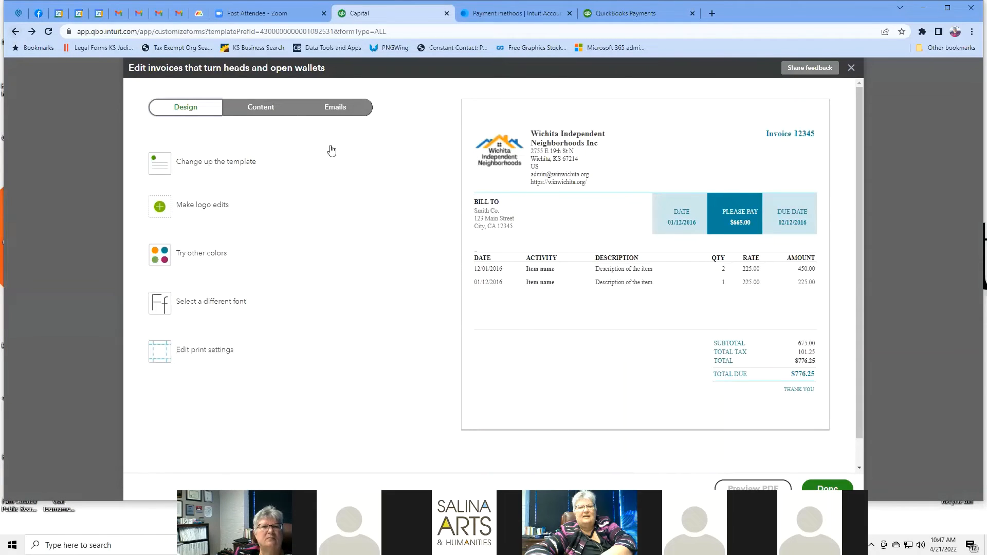
Step: Show the Emails settings and scroll through the invoice email preview with its Membership Dues Pledge subject
left_click(334, 111)
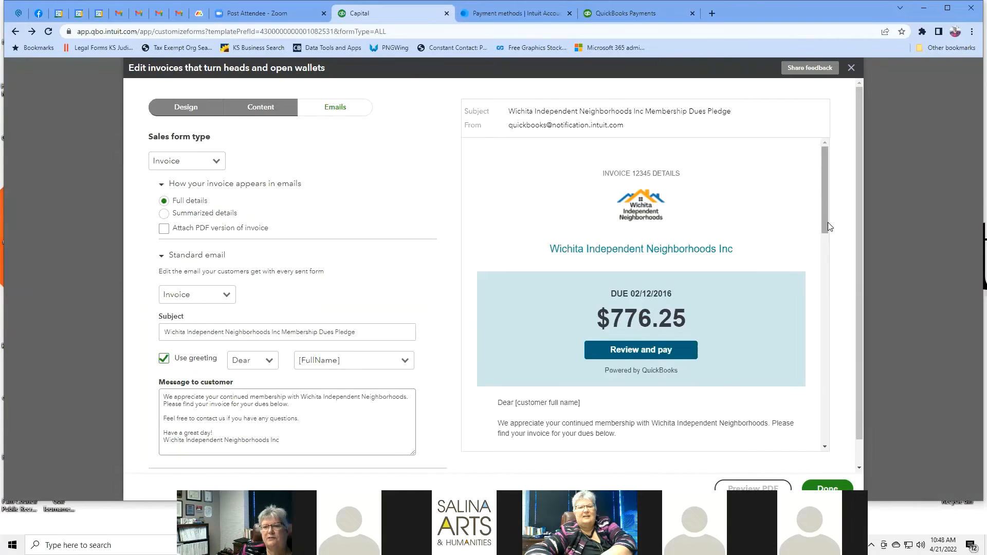
mouse_move(827, 227)
left_mouse_down()
mouse_move(879, 417)
mouse_move(819, 215)
left_mouse_up()
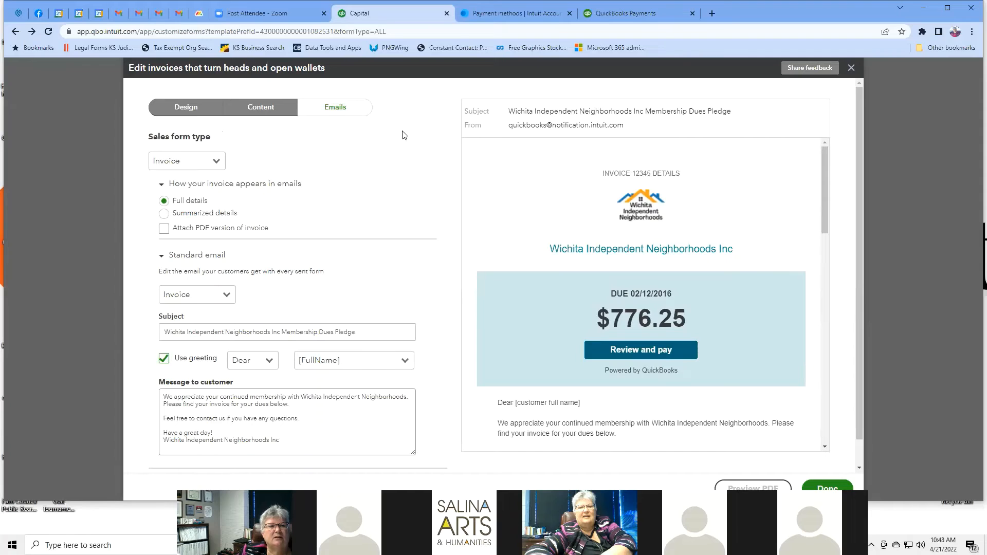
scroll(404, 136, "down", 1)
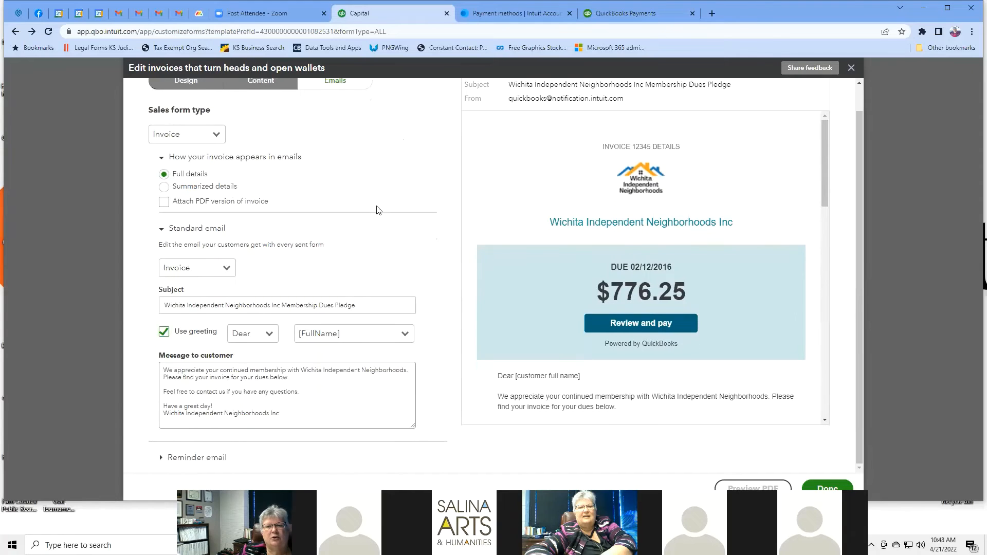
scroll(383, 185, "up", 1)
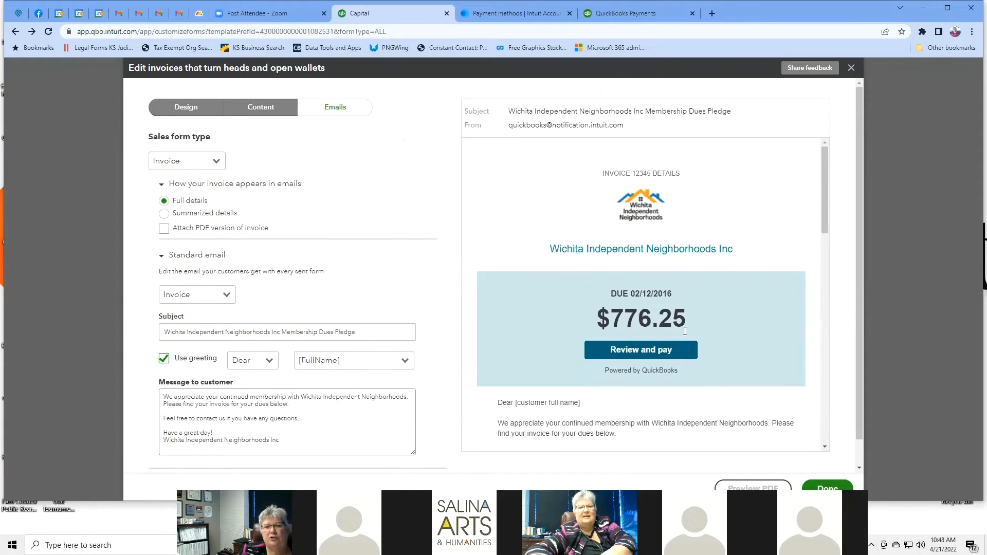
scroll(706, 310, "down", 10)
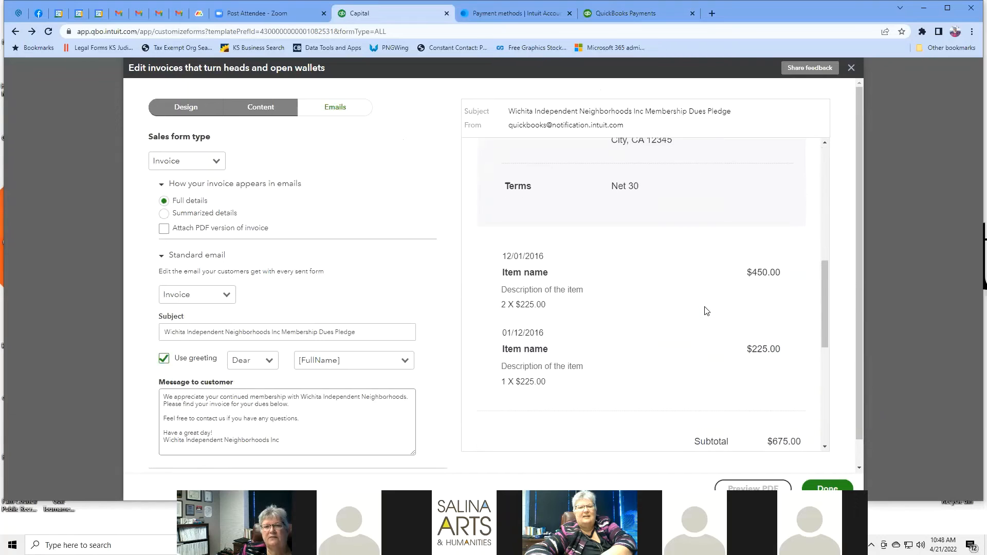
scroll(706, 310, "up", 10)
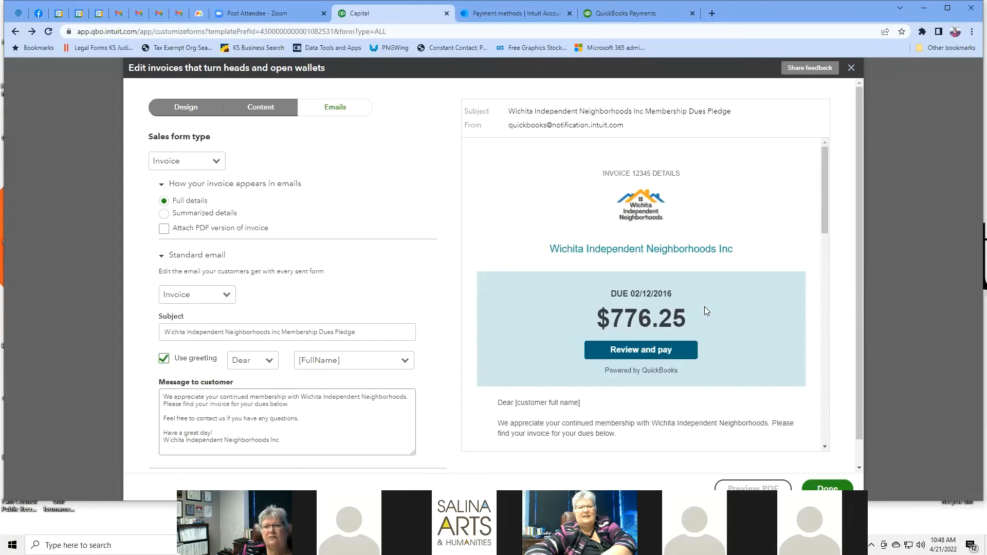
Step: Adjust the invoice email options and tick 'Attach PDF version of invoice'
left_click(164, 214)
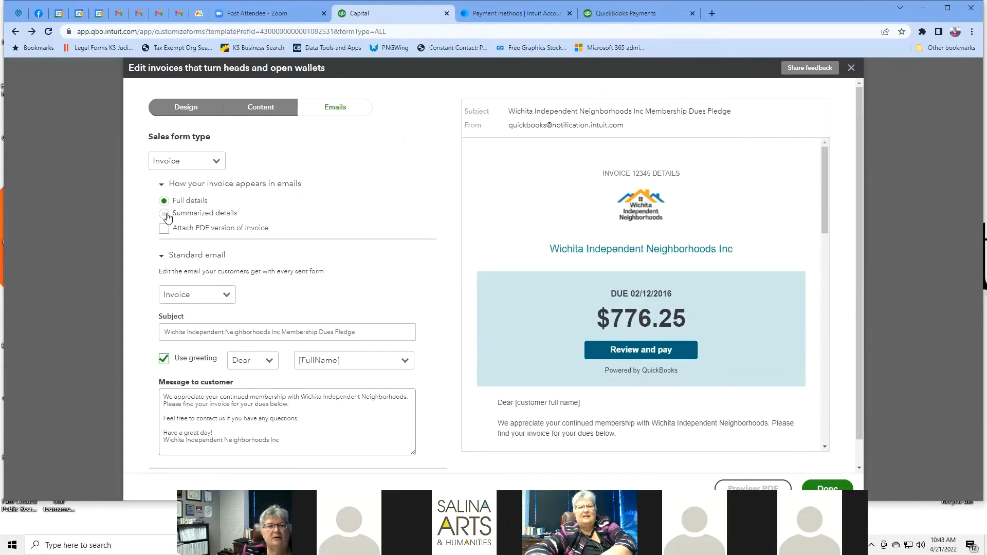
scroll(769, 319, "down", 10)
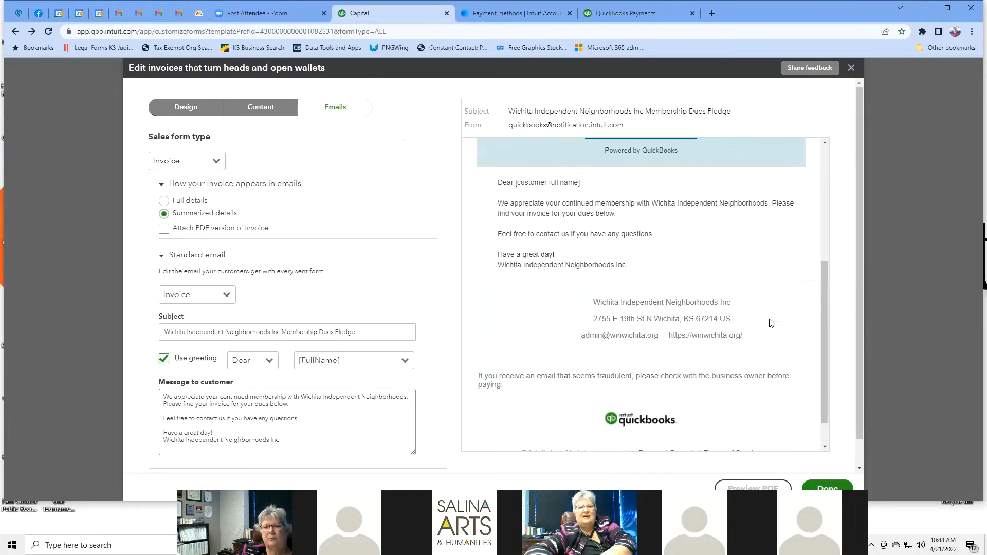
scroll(771, 323, "up", 3)
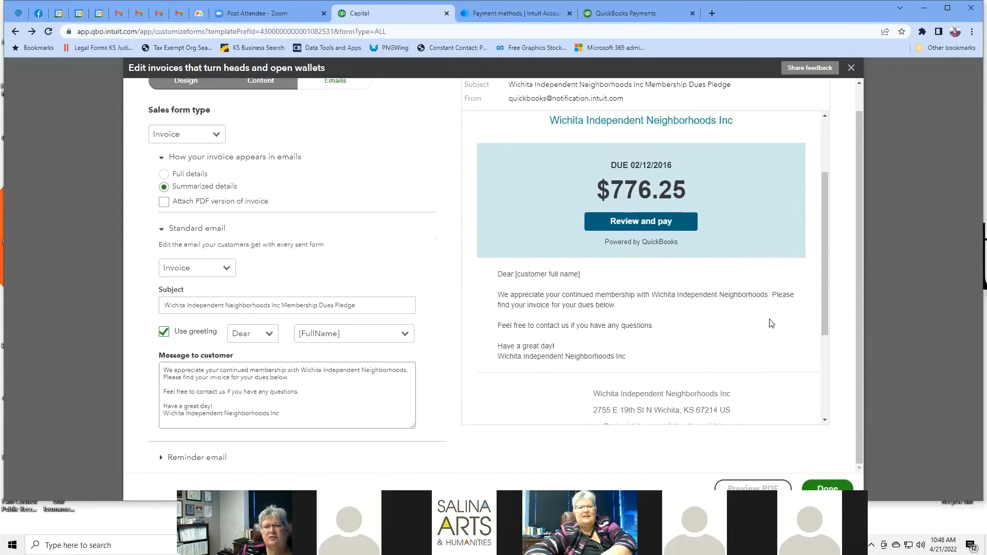
scroll(770, 322, "up", 4)
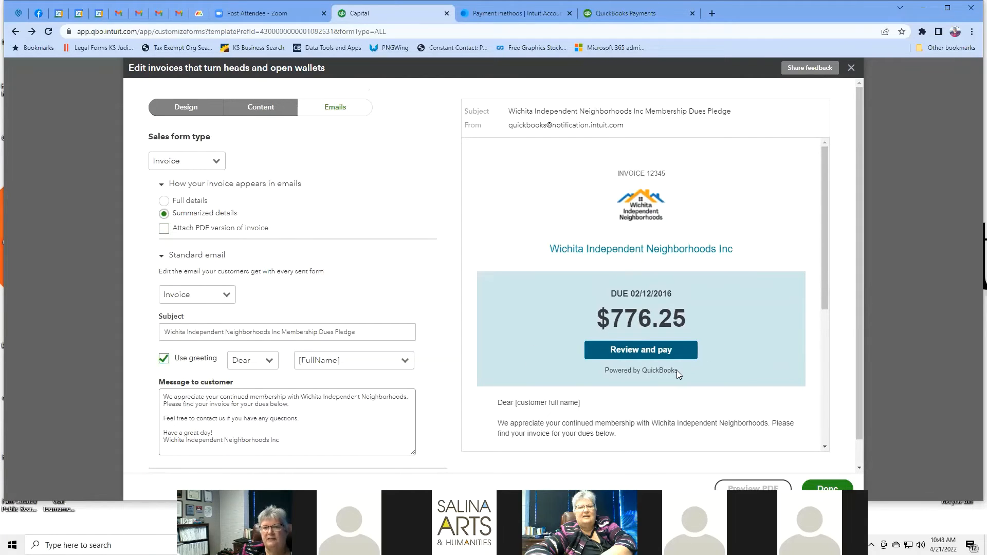
scroll(722, 320, "down", 5)
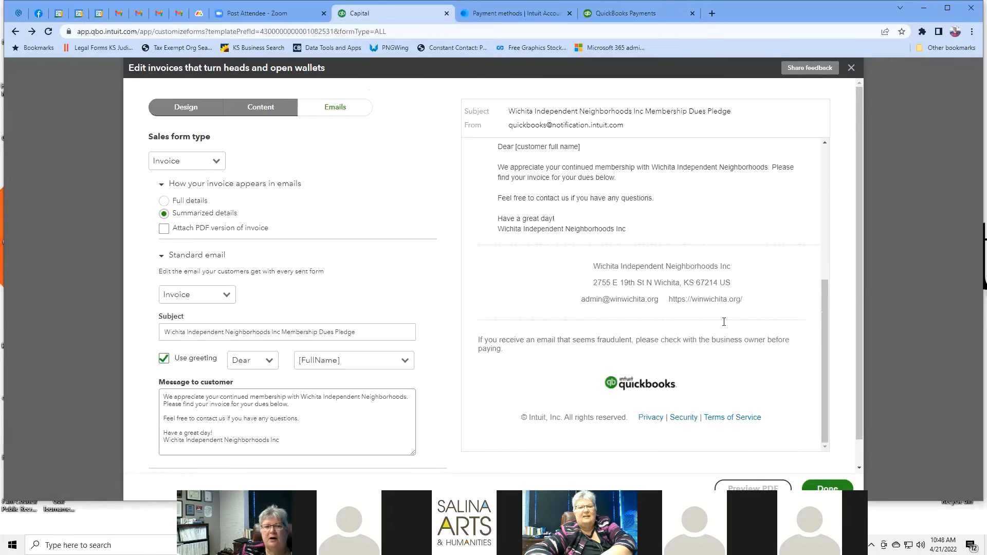
left_click(165, 230)
scroll(656, 384, "down", 2)
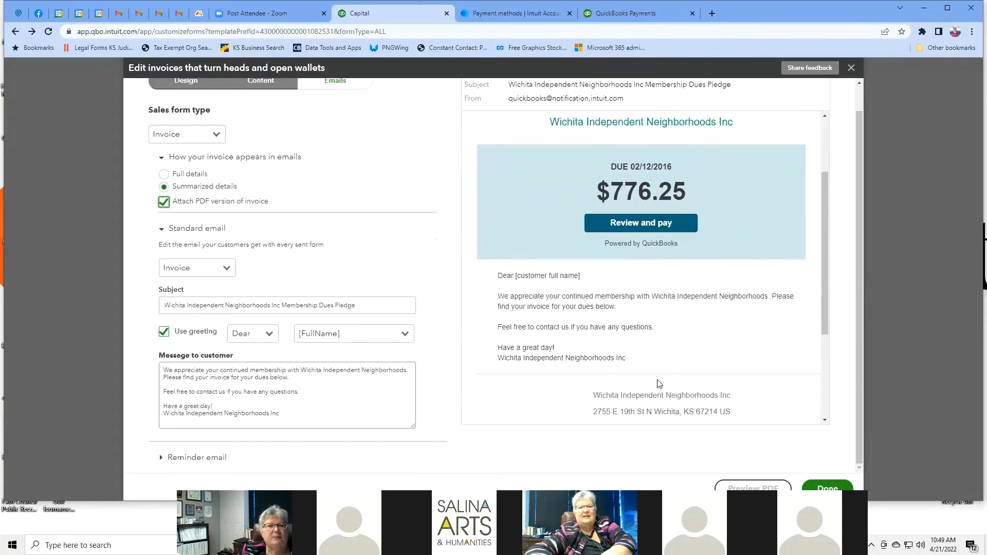
scroll(396, 181, "up", 2)
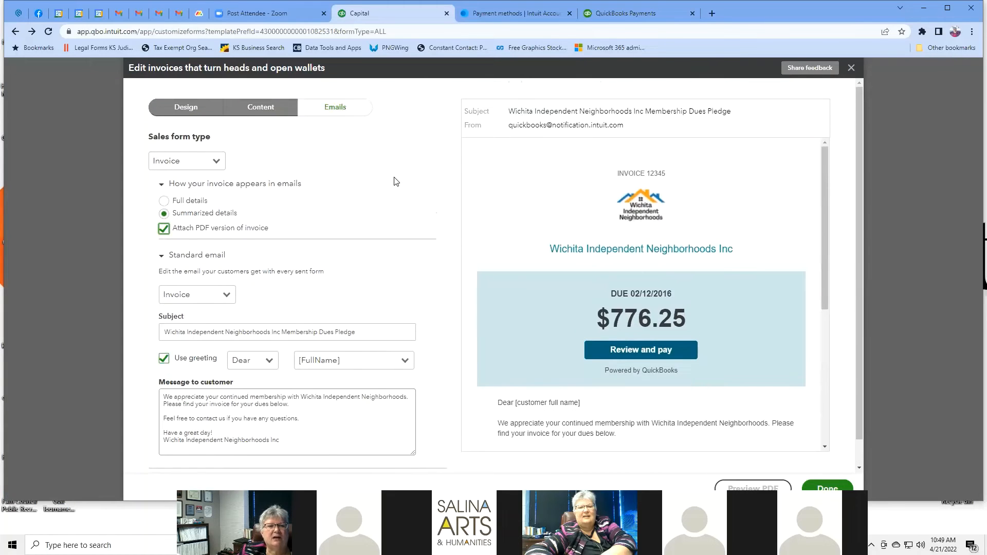
Step: Check the standard email form-type list, leaving it set to Invoice
left_click(226, 296)
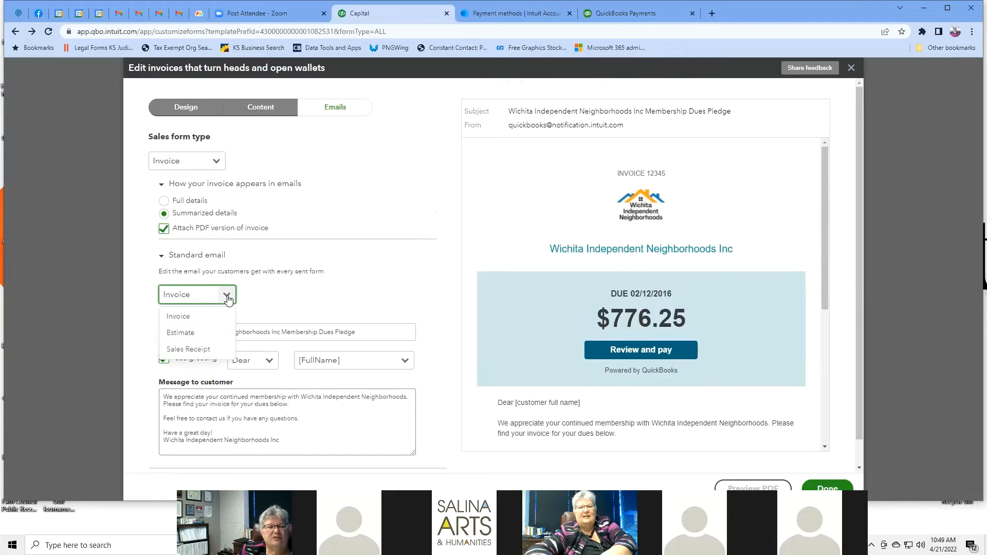
left_click(358, 273)
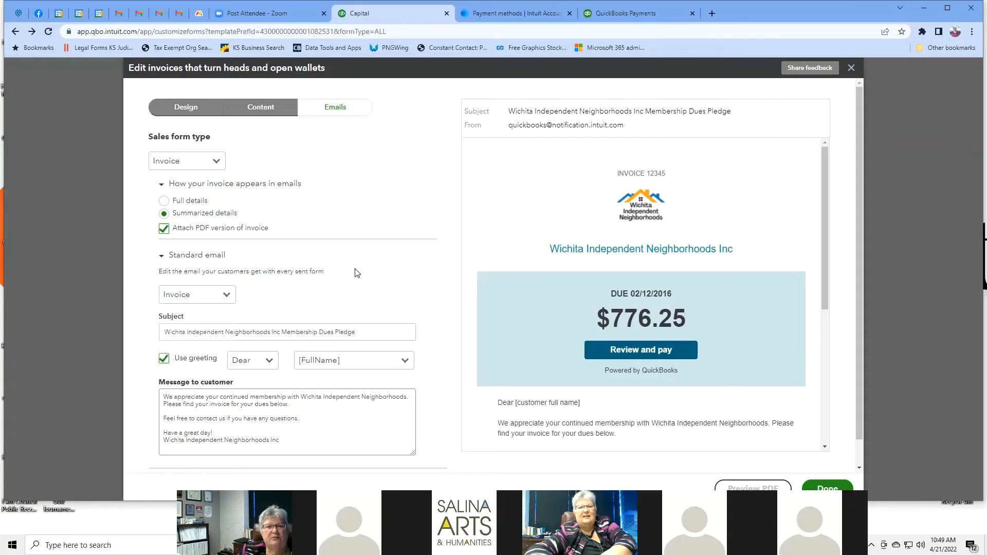
left_click(227, 297)
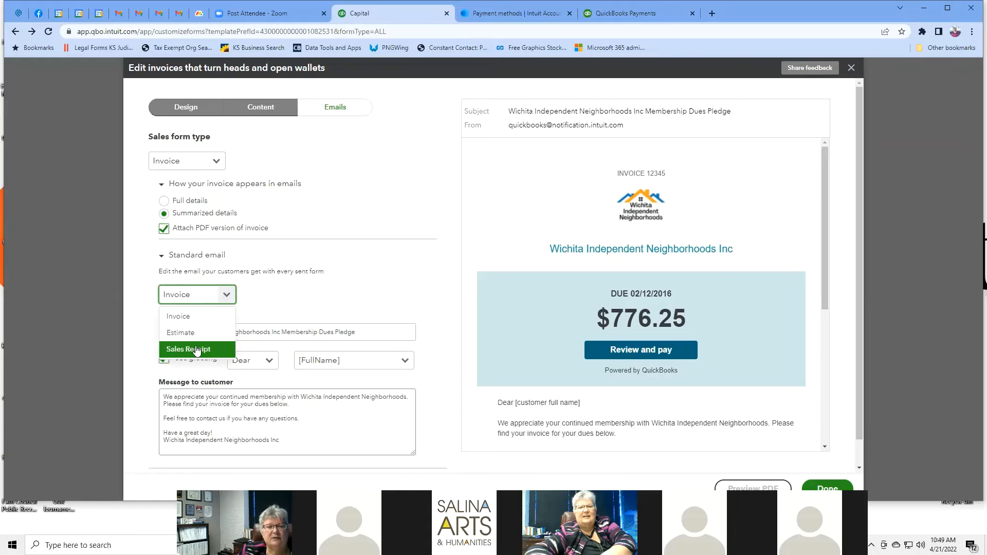
left_click(361, 296)
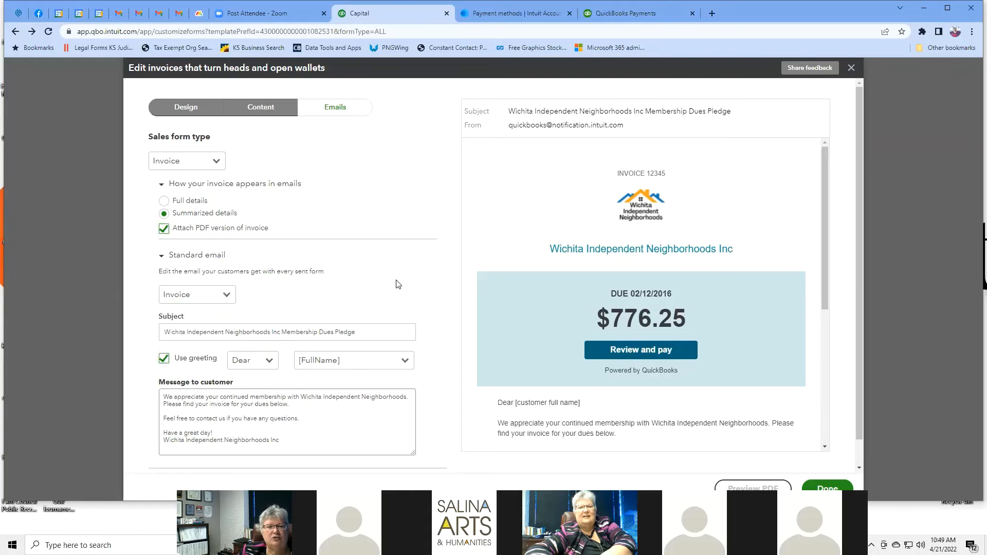
scroll(441, 269, "down", 1)
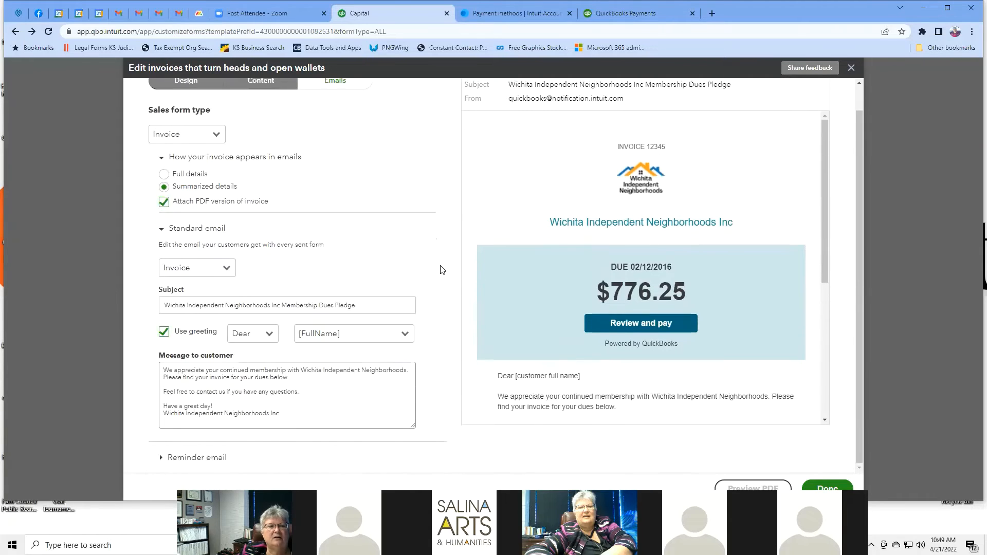
scroll(441, 270, "up", 1)
scroll(441, 270, "down", 1)
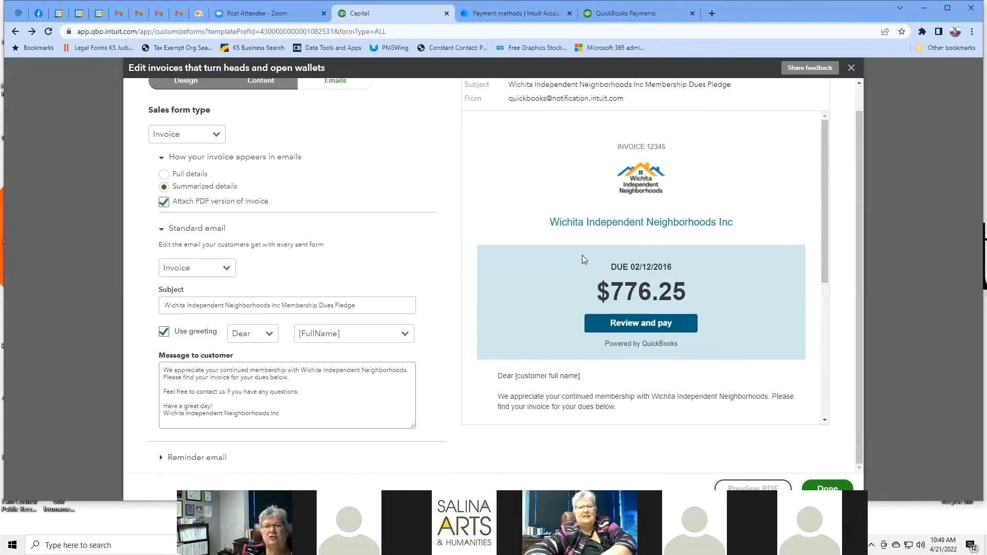
scroll(581, 255, "up", 1)
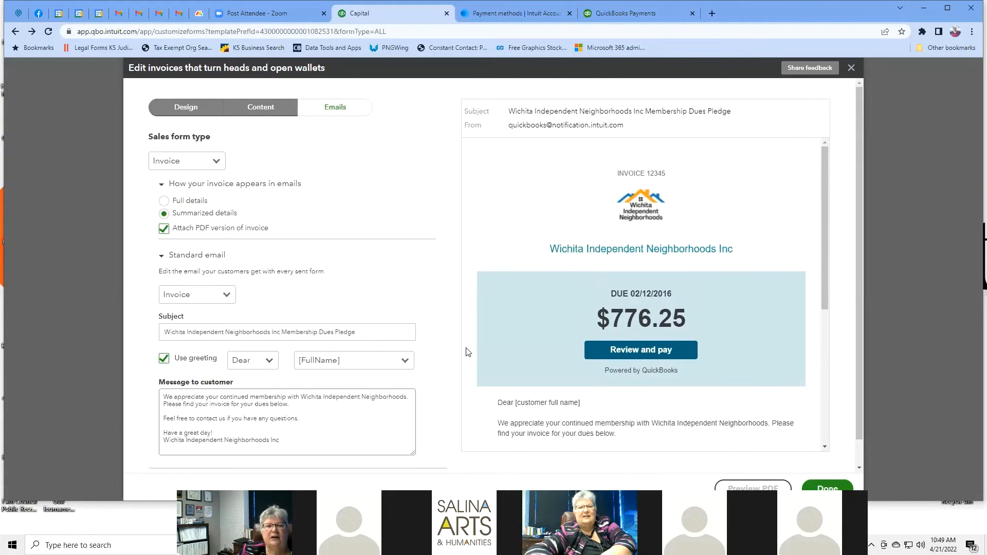
left_click(367, 330)
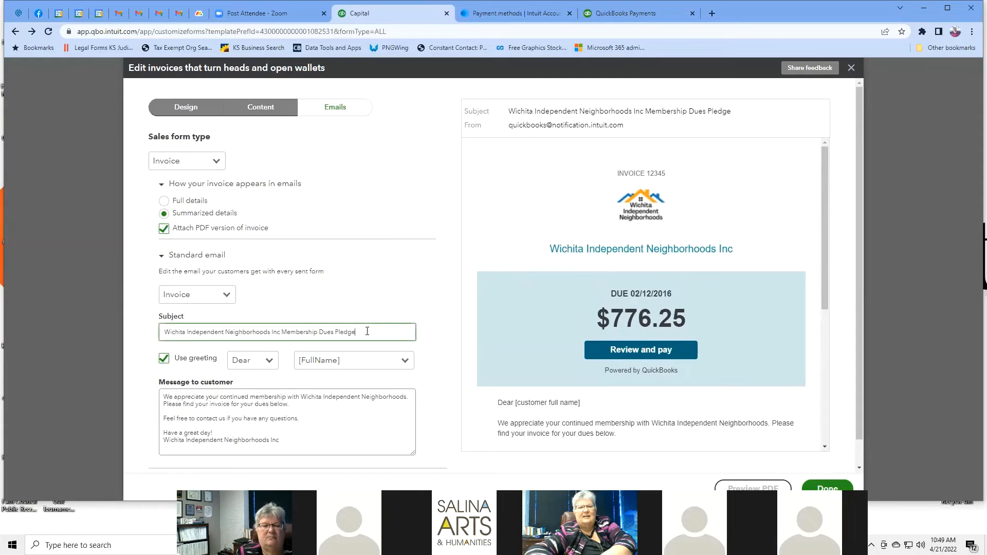
key("BackSpace")
key("BackSpace")
key("BackSpace")
key("BackSpace")
key("BackSpace")
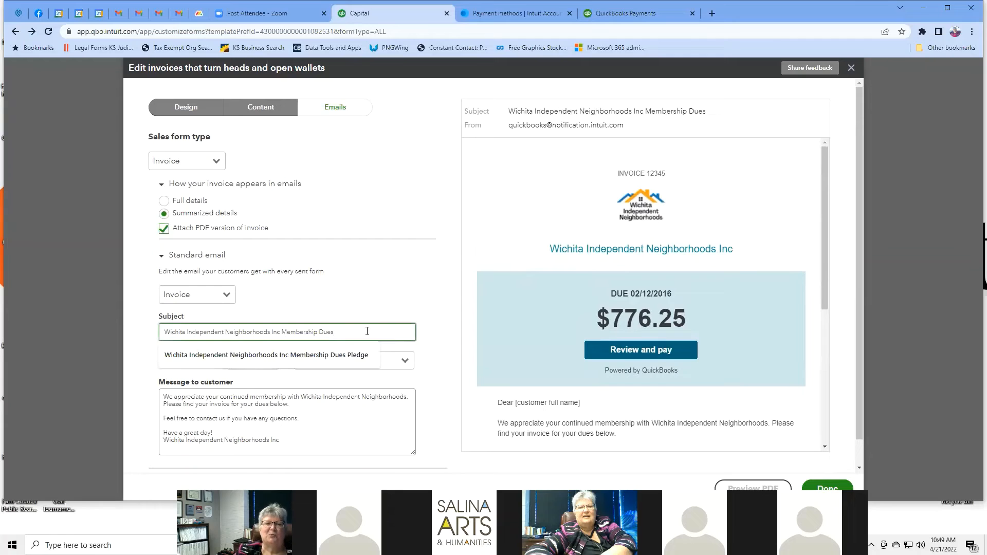
left_click(425, 329)
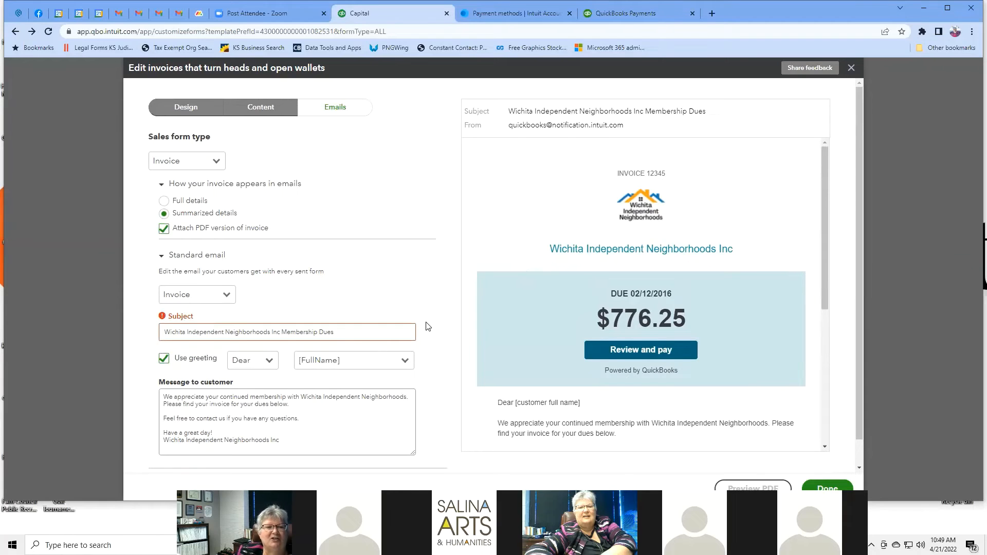
mouse_move(172, 327)
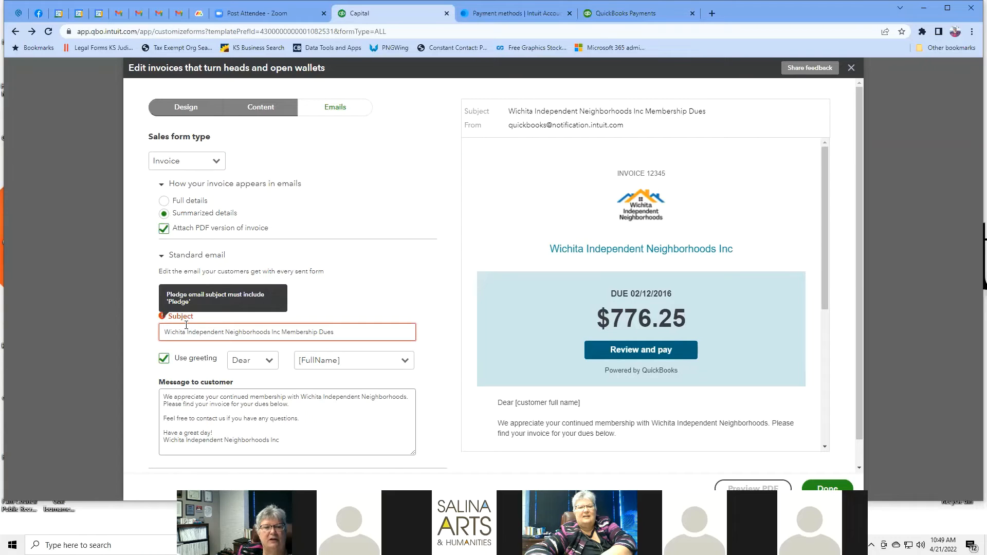
left_click(341, 335)
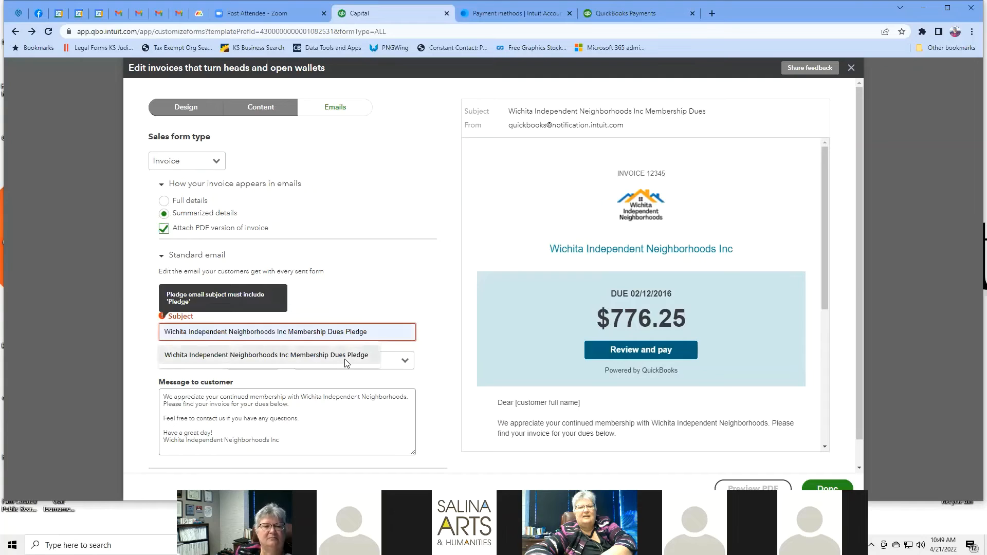
left_click(345, 357)
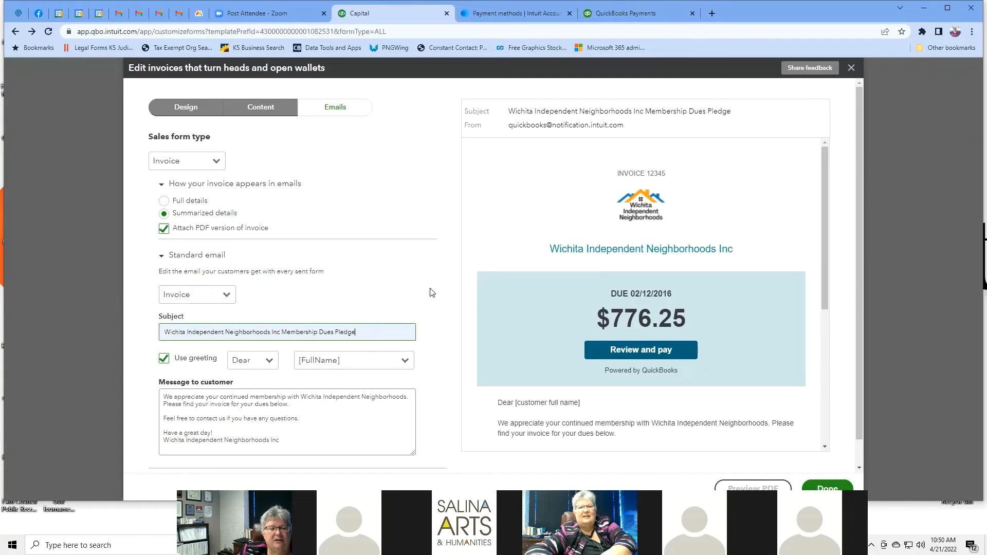
scroll(431, 292, "down", 1)
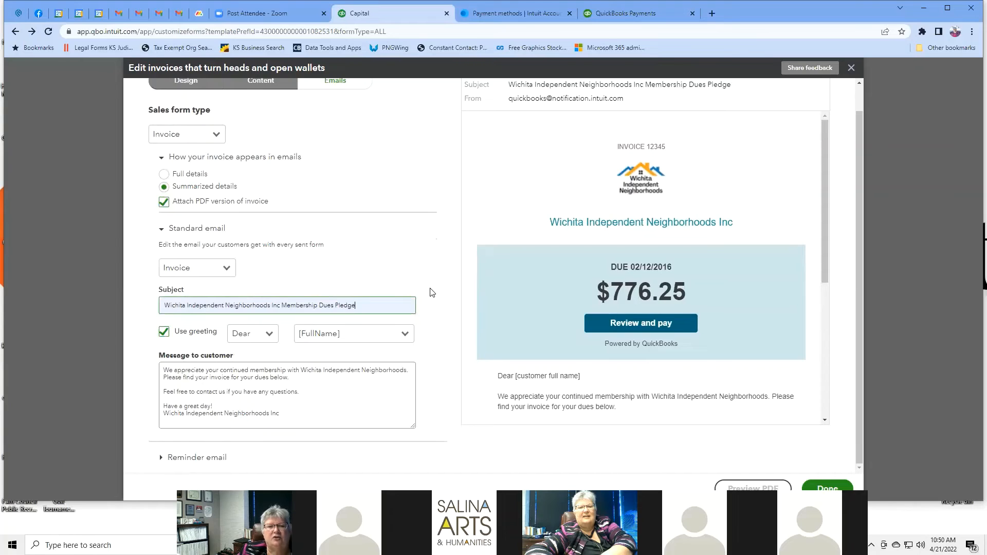
scroll(431, 292, "up", 1)
left_click(272, 364)
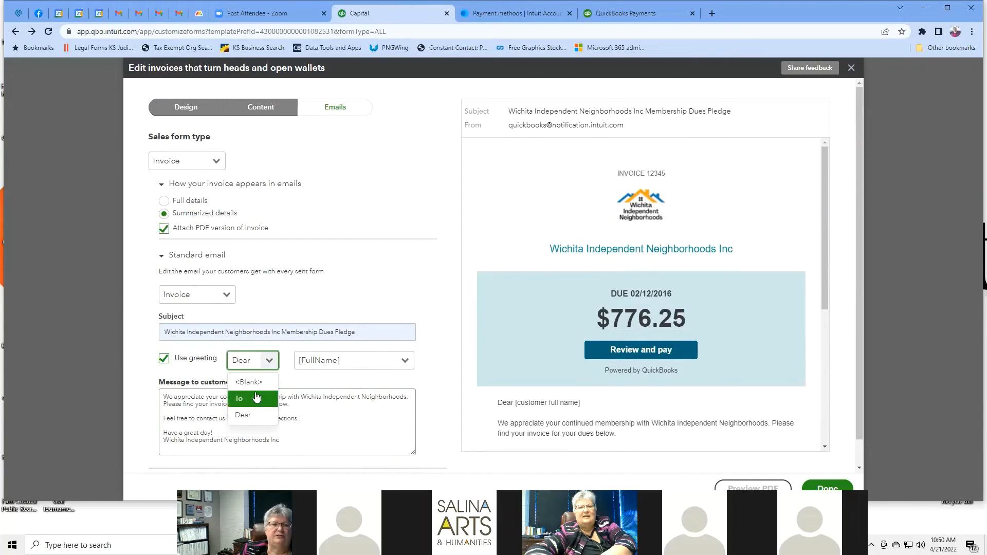
left_click(438, 366)
left_click(411, 364)
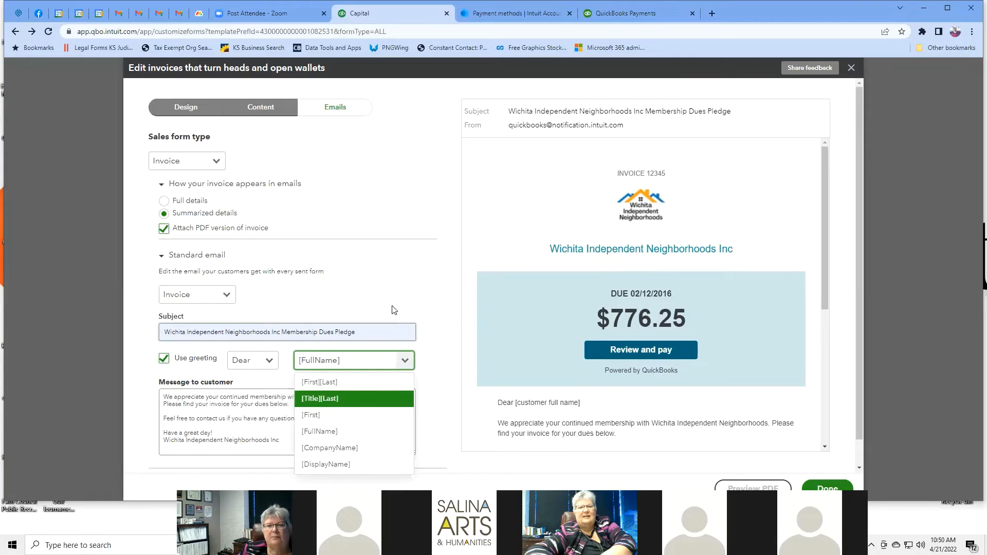
left_click(411, 304)
scroll(555, 239, "down", 5)
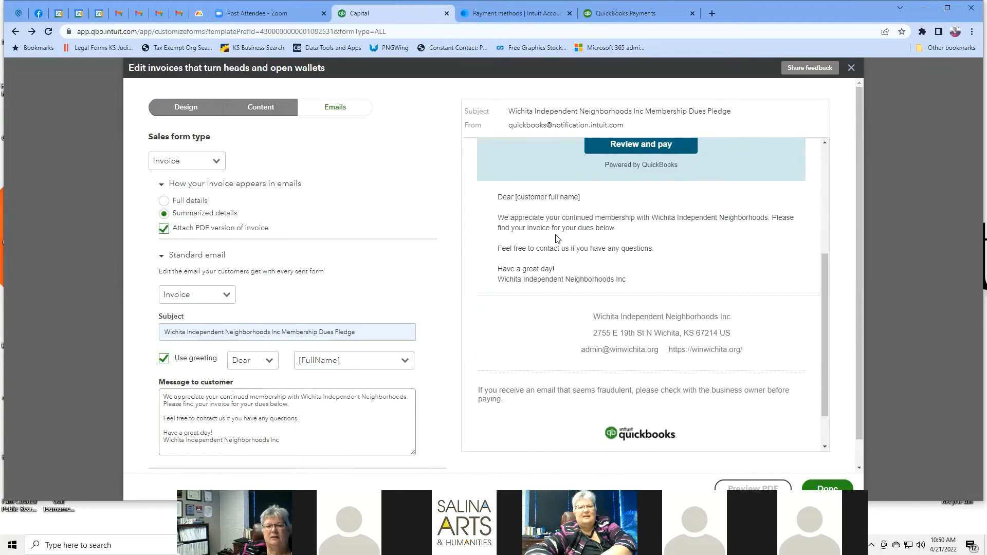
scroll(555, 239, "up", 5)
scroll(555, 239, "down", 4)
scroll(555, 239, "down", 1)
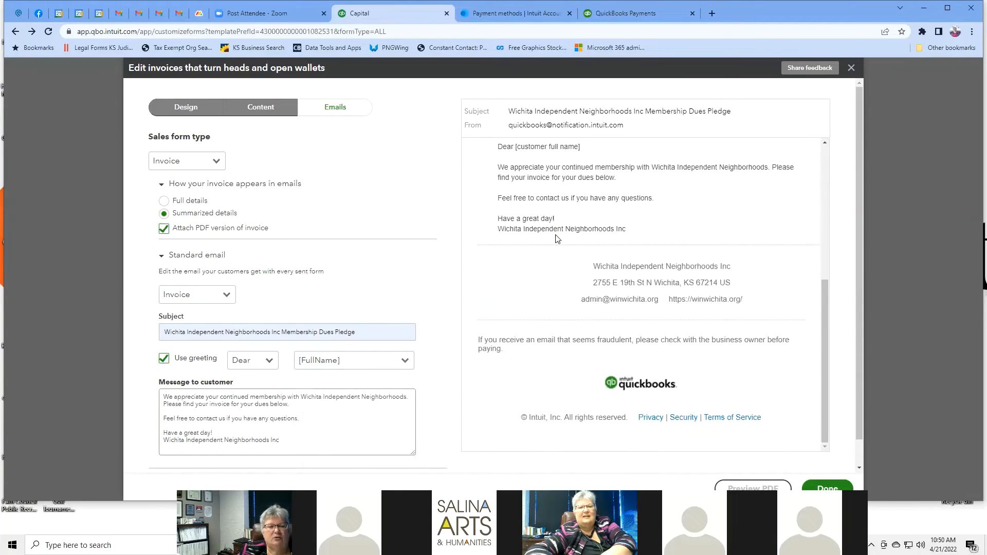
scroll(436, 319, "down", 1)
scroll(436, 318, "down", 1)
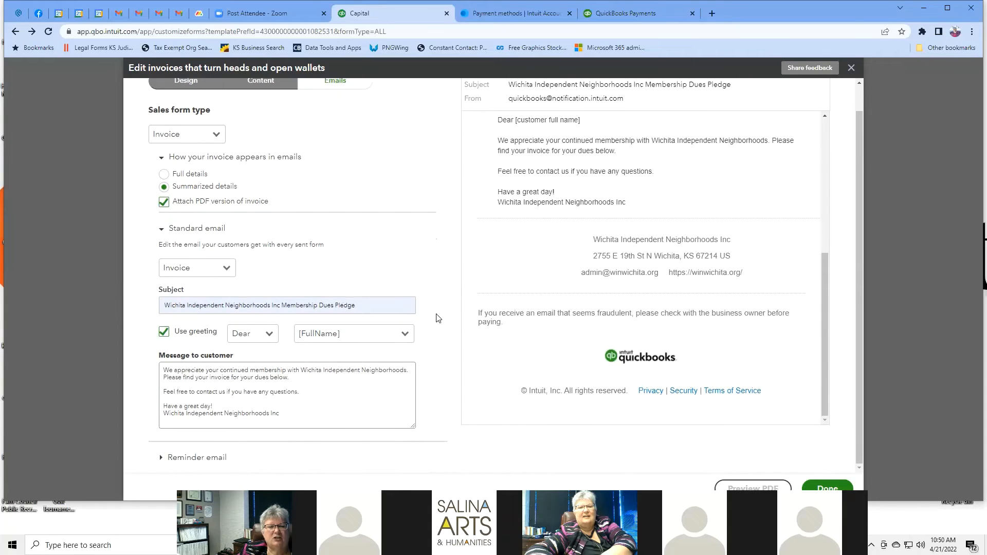
left_click(345, 399)
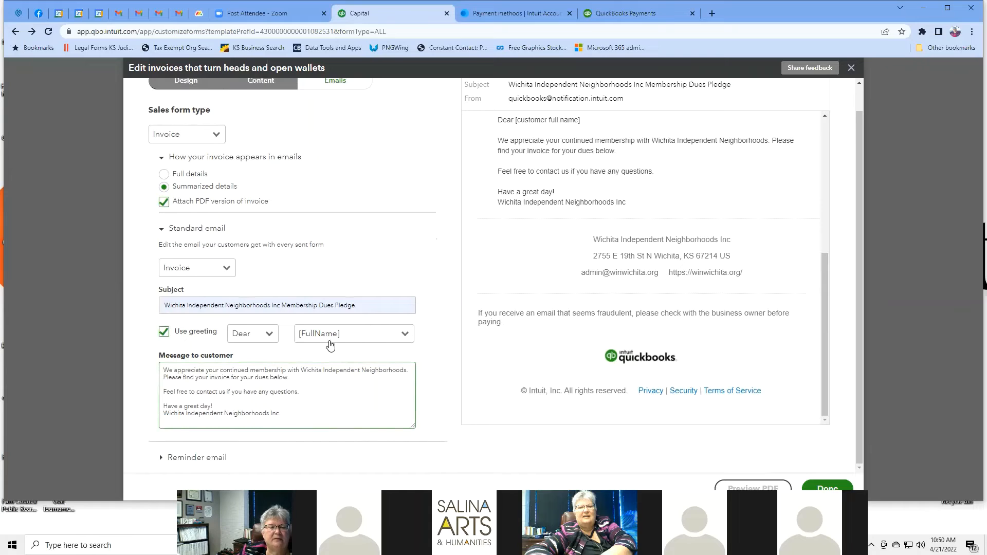
scroll(338, 297, "up", 2)
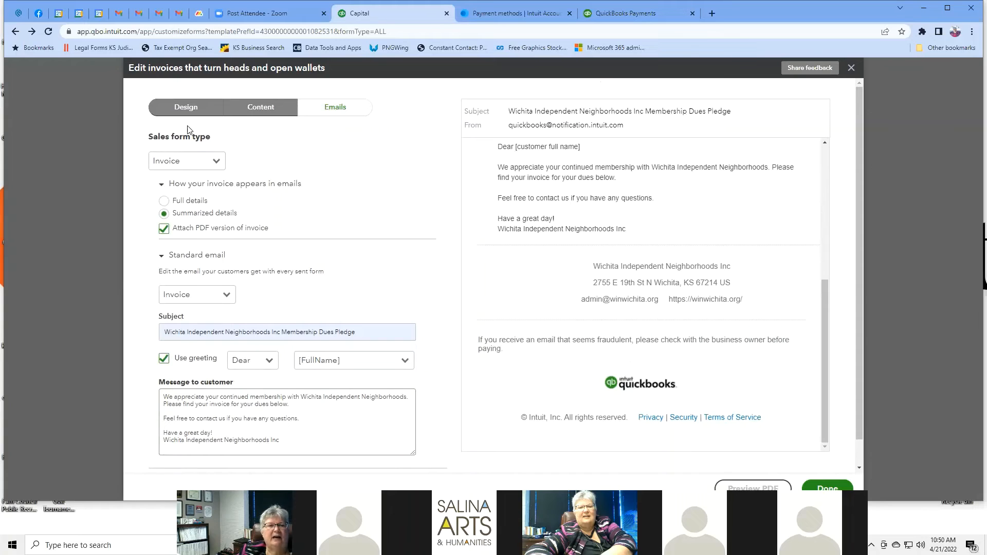
Step: Look at the Design options, then save the Standard invoice style with Done
left_click(195, 109)
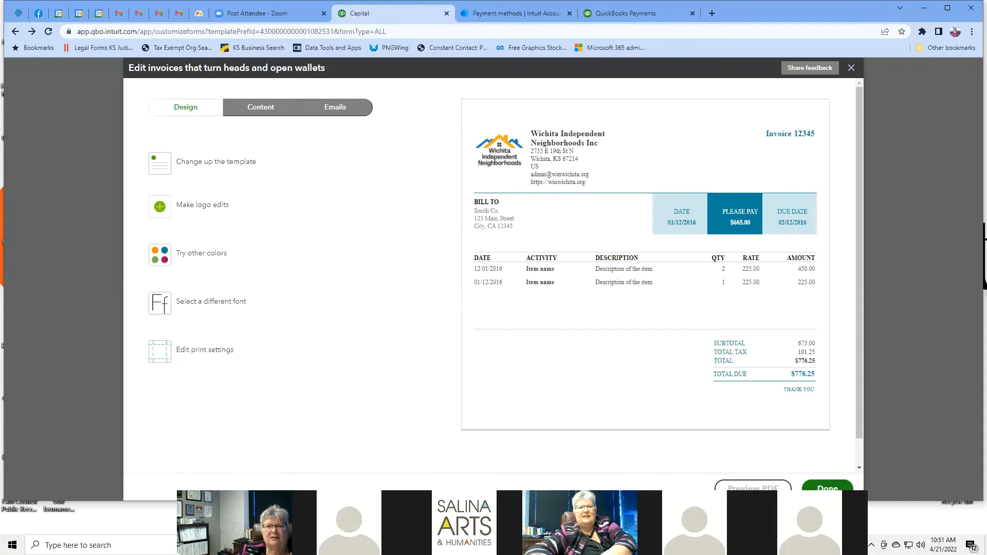
left_click(827, 487)
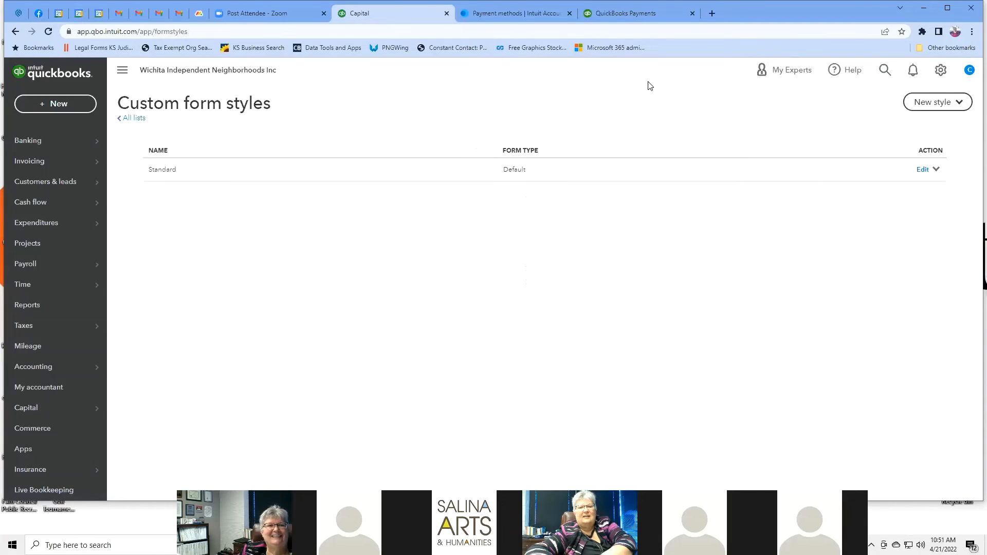
left_click(941, 71)
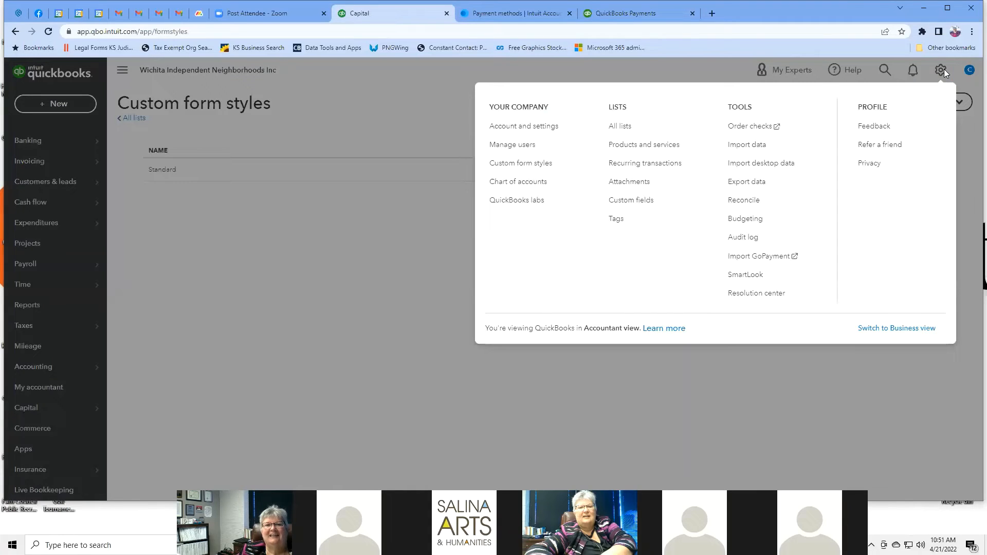
left_click(559, 128)
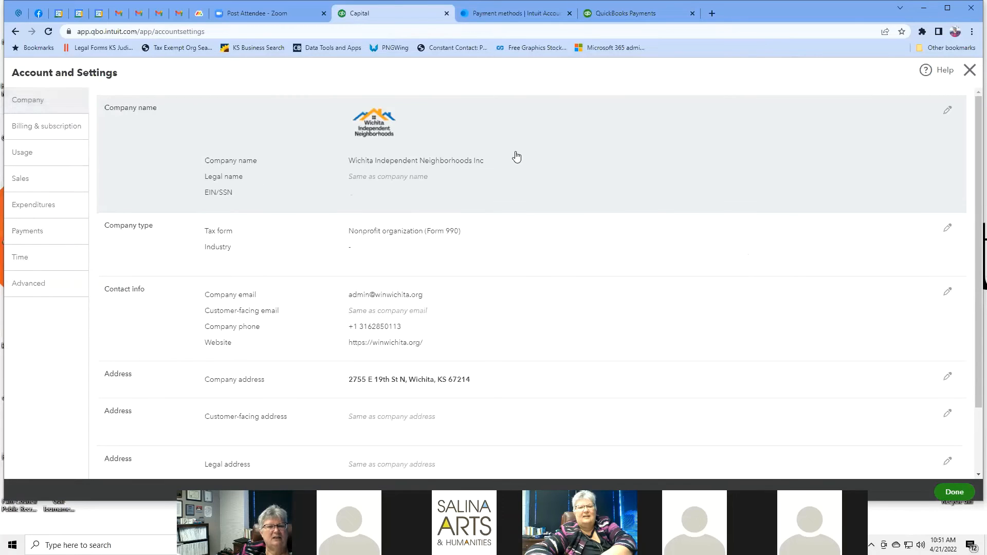
scroll(580, 209, "down", 2)
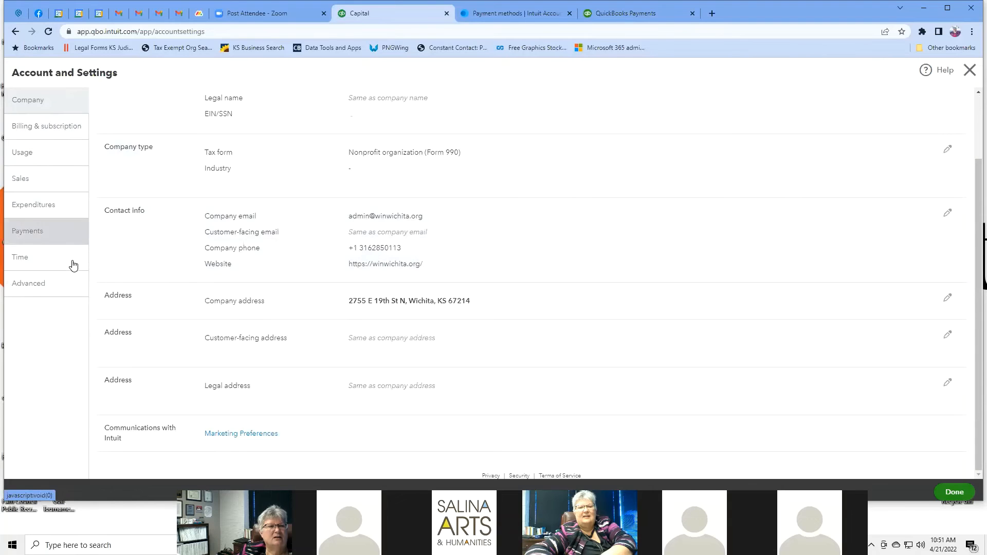
left_click(15, 32)
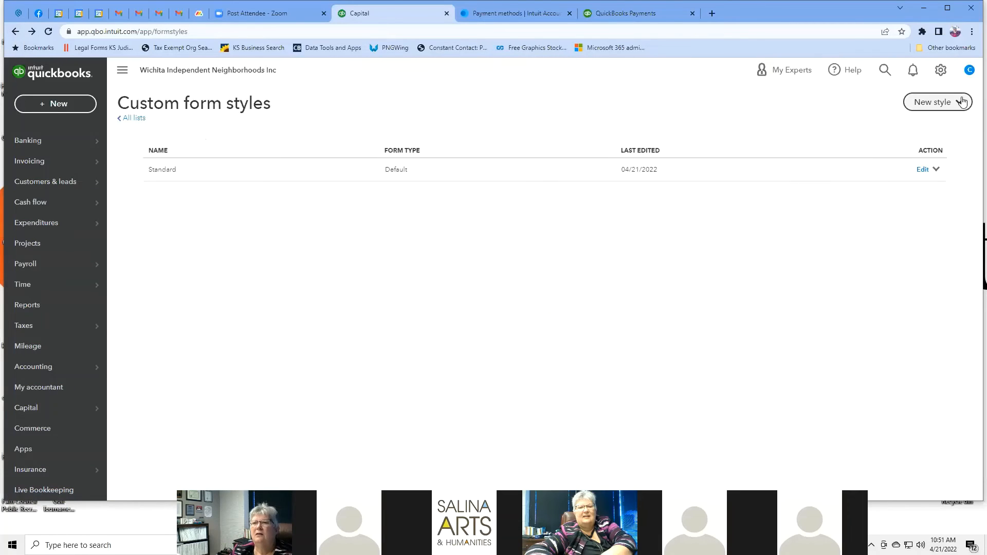
Step: Open the Chart of Accounts from the gear menu's Your Company section
left_click(942, 76)
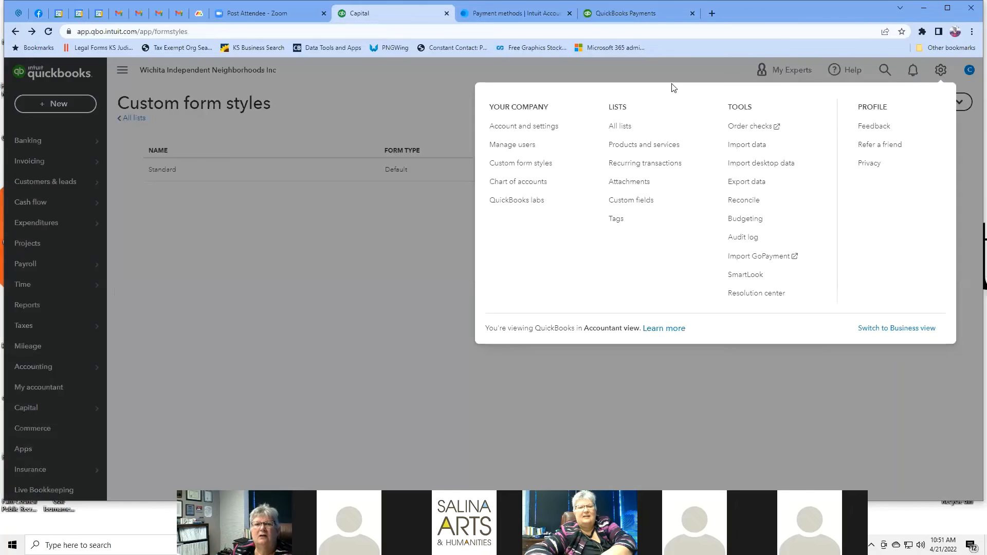
left_click(525, 182)
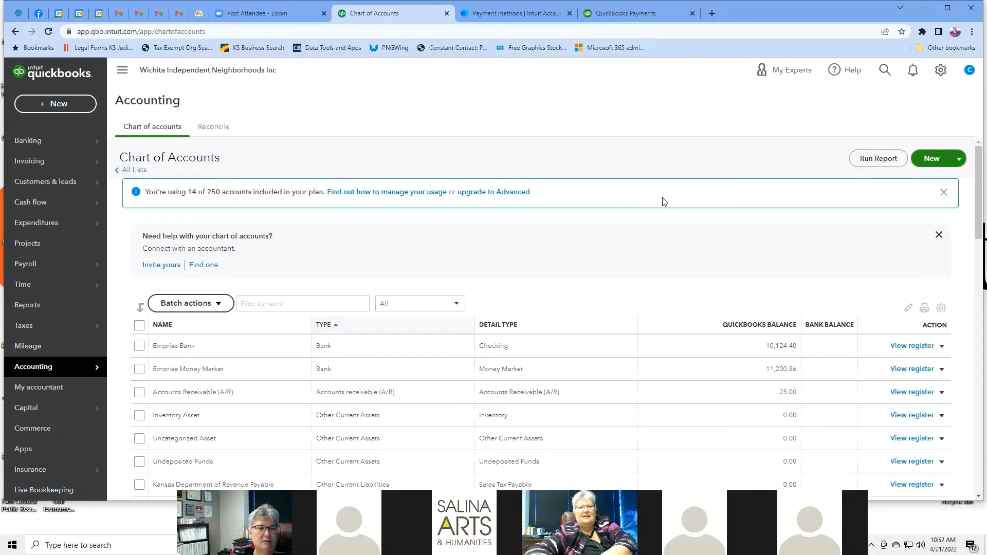
scroll(662, 199, "down", 2)
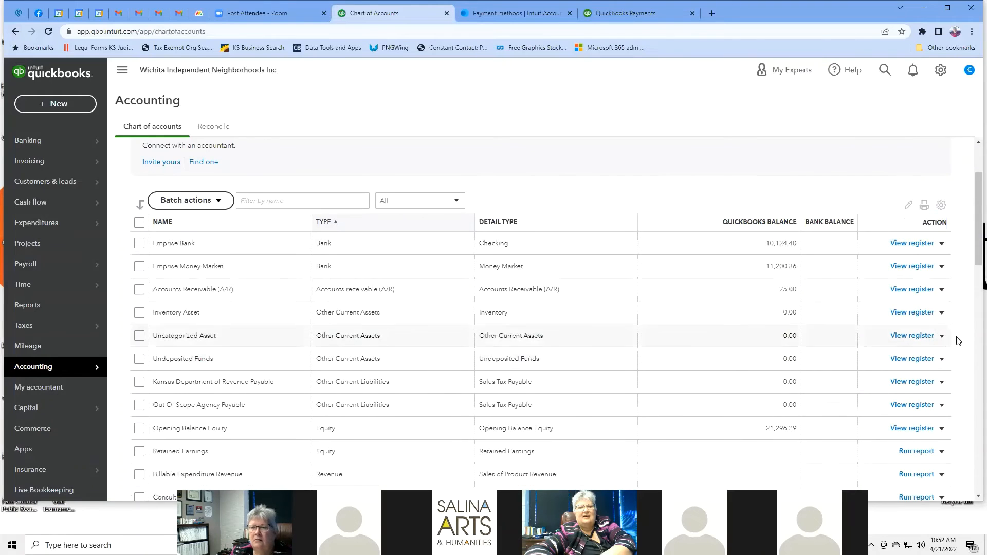
Step: Peek at the Inventory Asset action options, then scroll through the 14 accounts
left_click(941, 314)
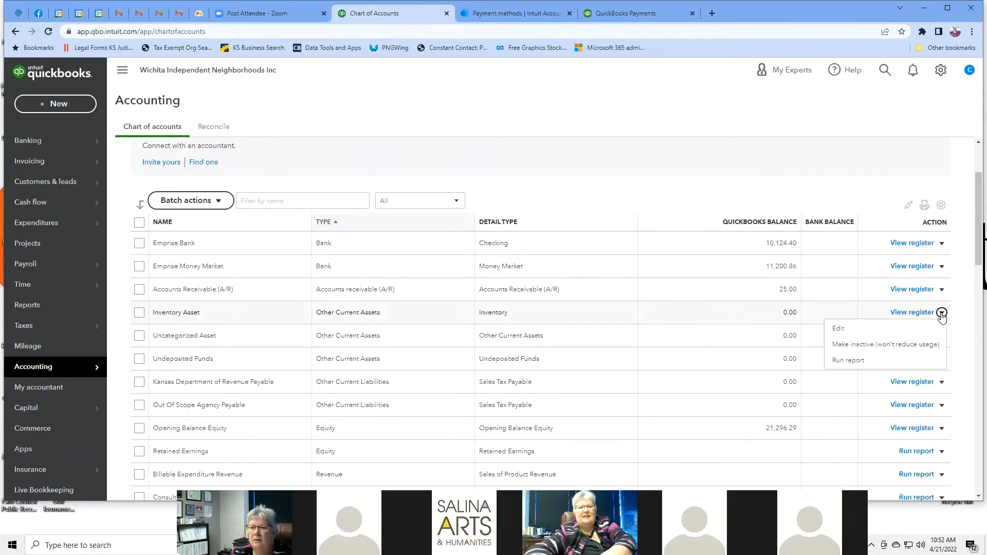
left_click(959, 304)
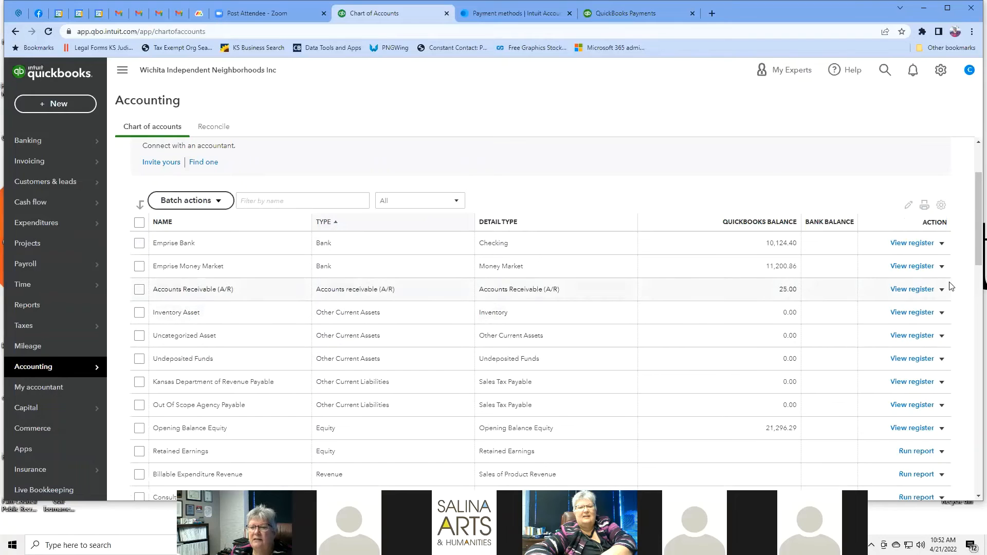
scroll(538, 240, "down", 1)
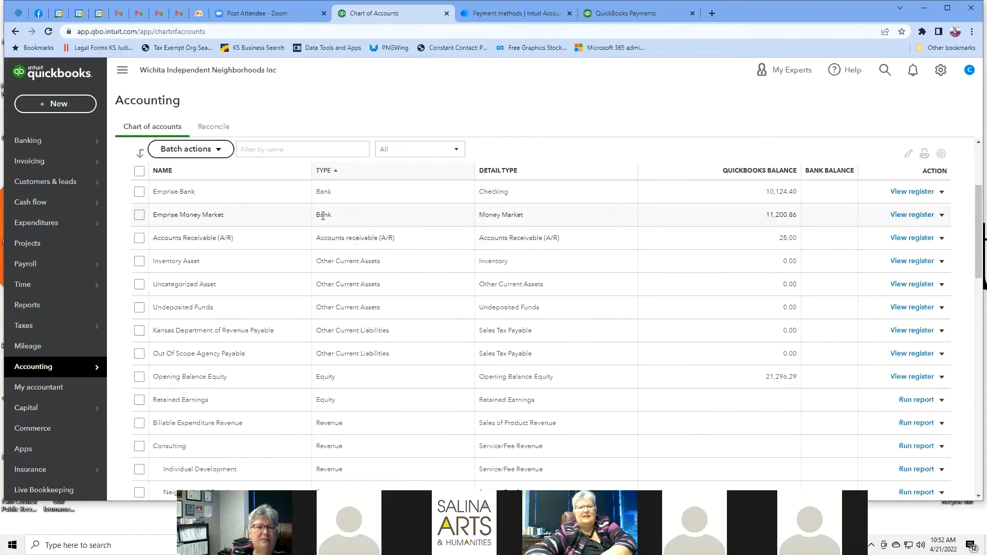
scroll(199, 230, "down", 5)
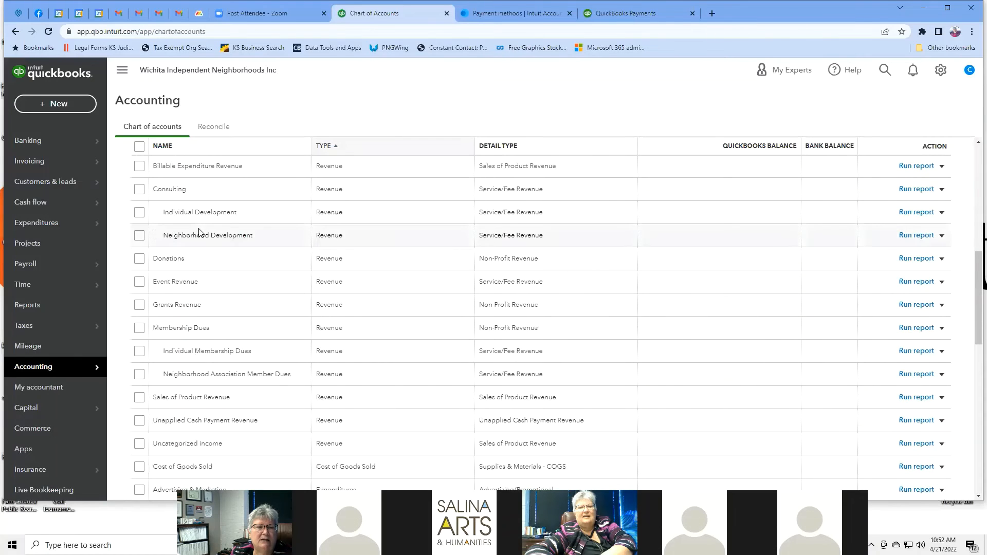
scroll(199, 231, "up", 7)
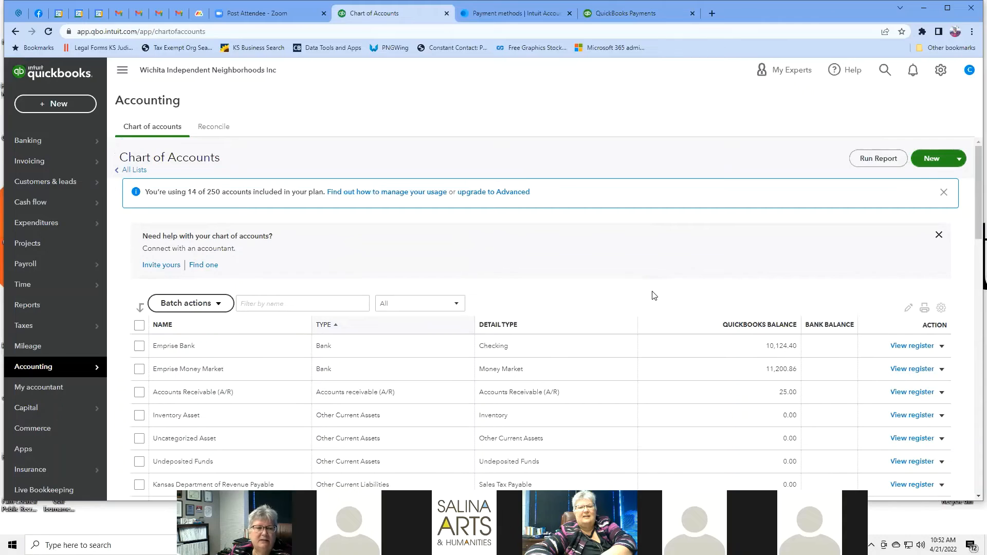
scroll(652, 294, "down", 1)
scroll(653, 295, "down", 1)
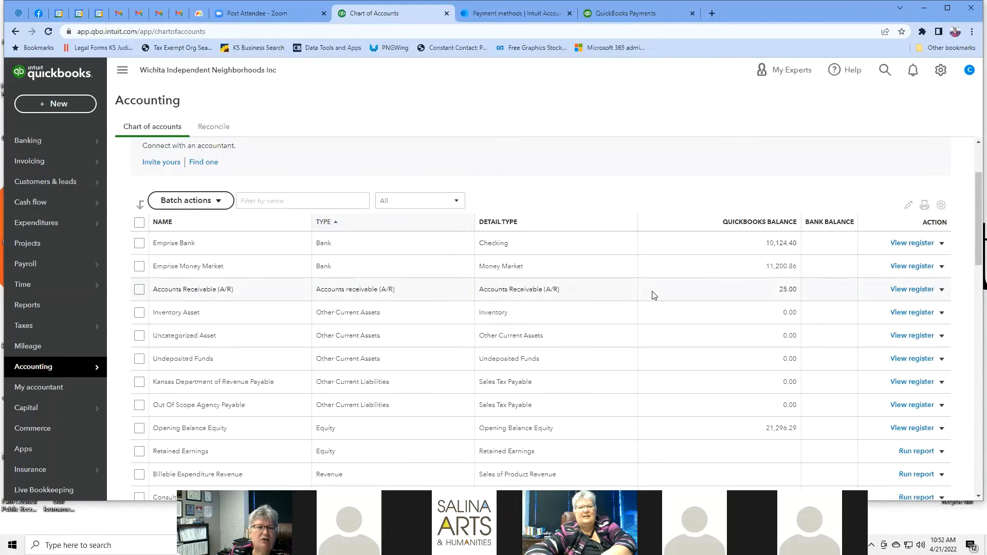
scroll(653, 295, "down", 1)
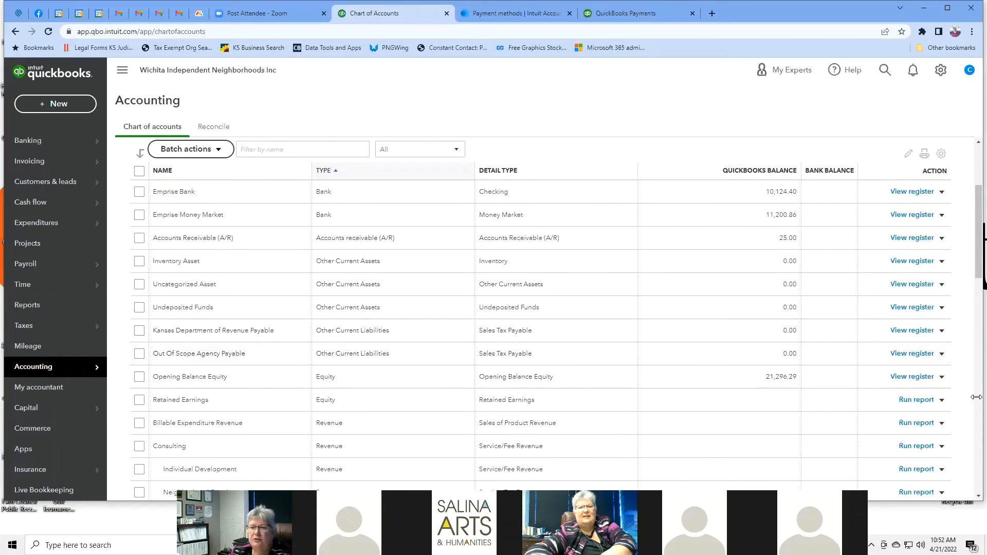
Step: Try to inactivate Out Of Scope Agency Payable and dismiss the sales tax account error
left_click(943, 354)
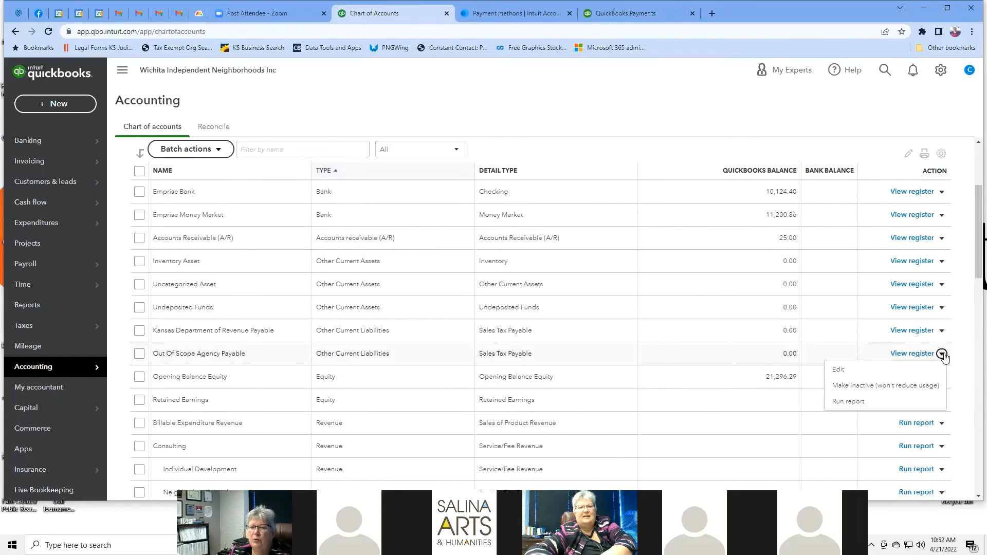
left_click(887, 386)
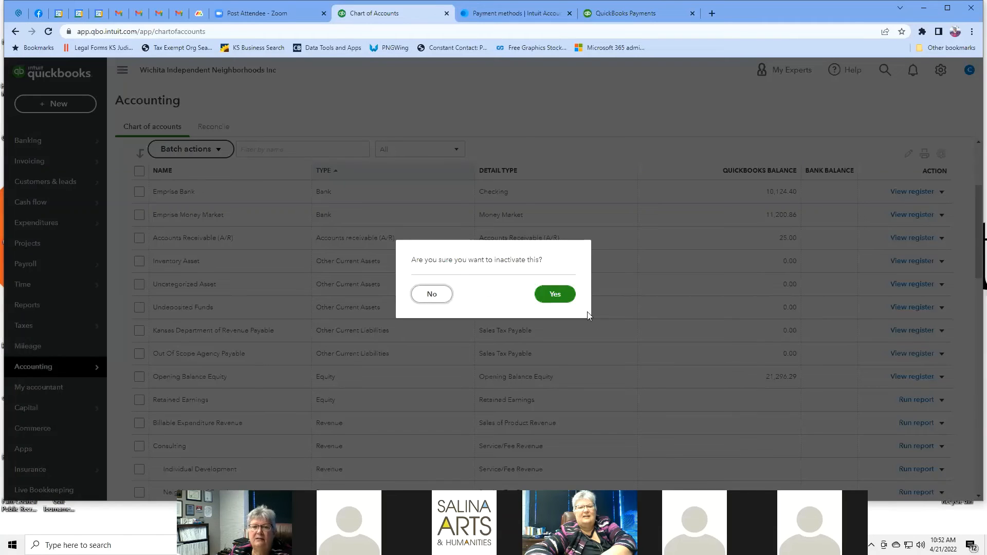
left_click(564, 294)
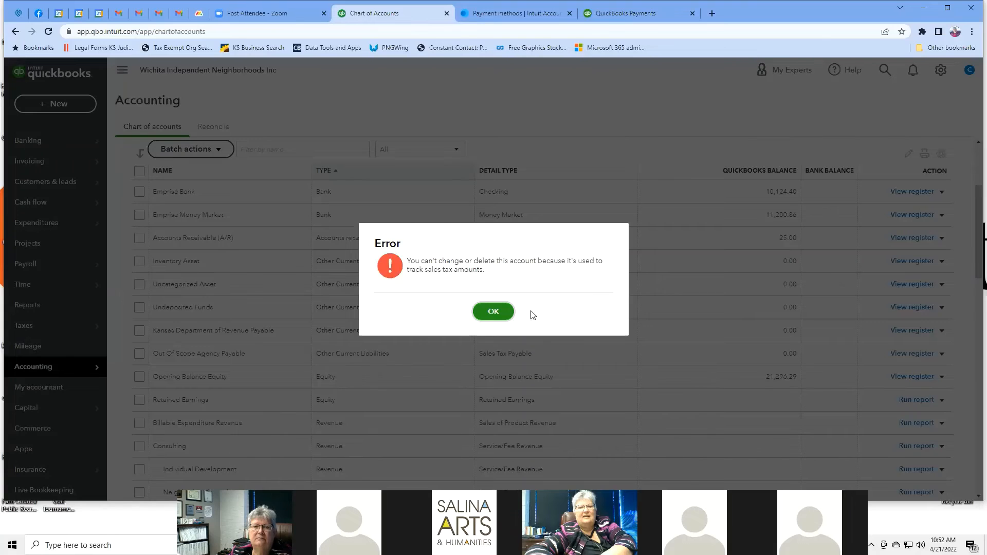
left_click(493, 311)
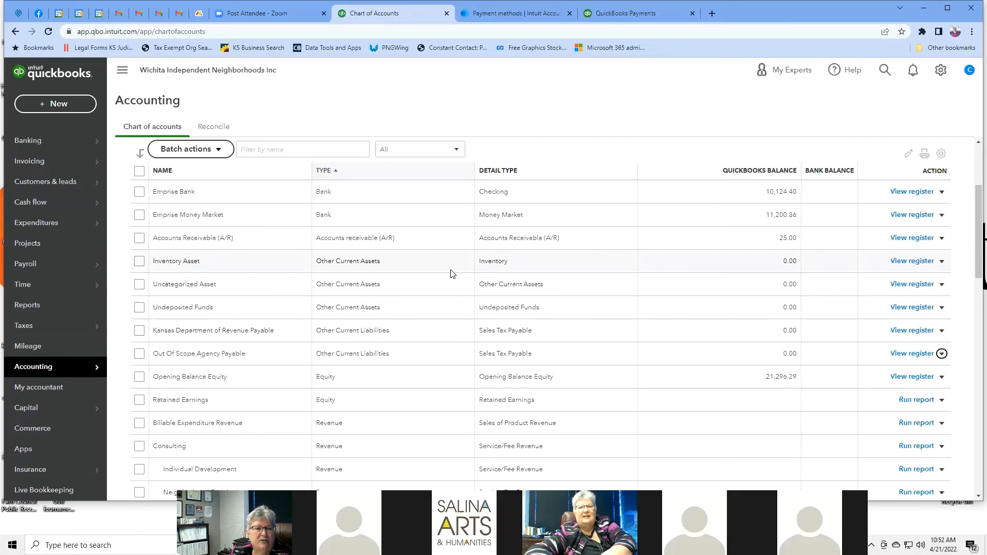
scroll(450, 273, "down", 2)
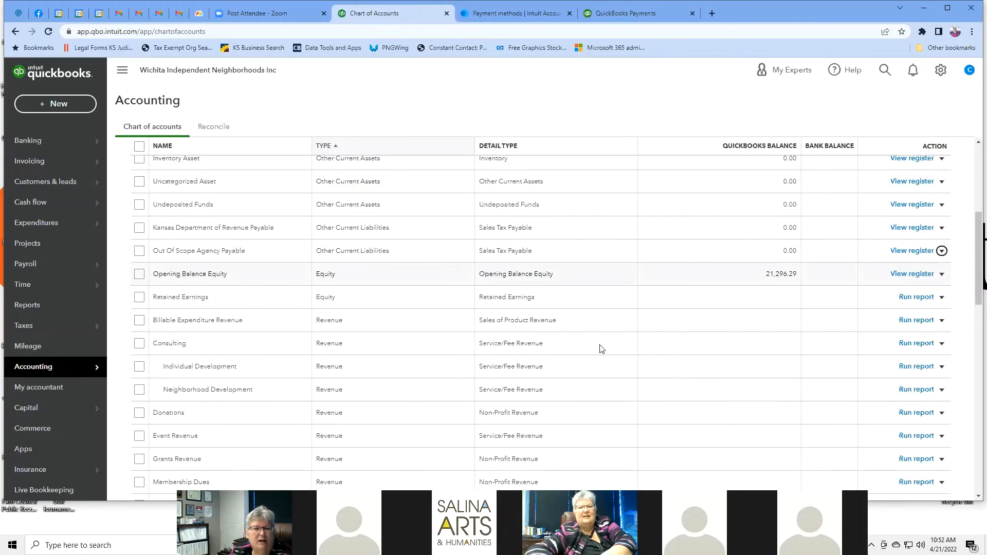
Step: Try to inactivate Consulting and dismiss the account-in-use error
left_click(942, 344)
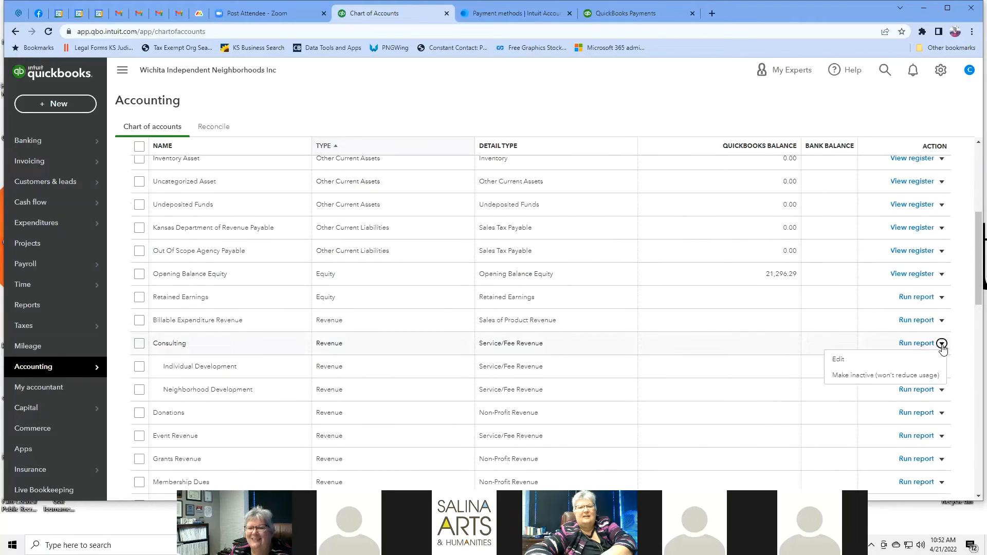
left_click(893, 374)
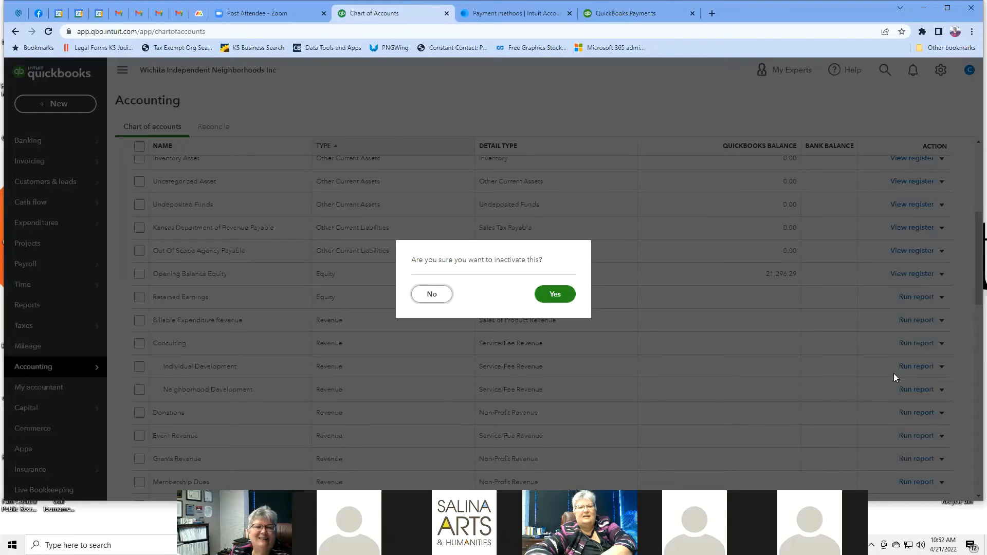
left_click(557, 297)
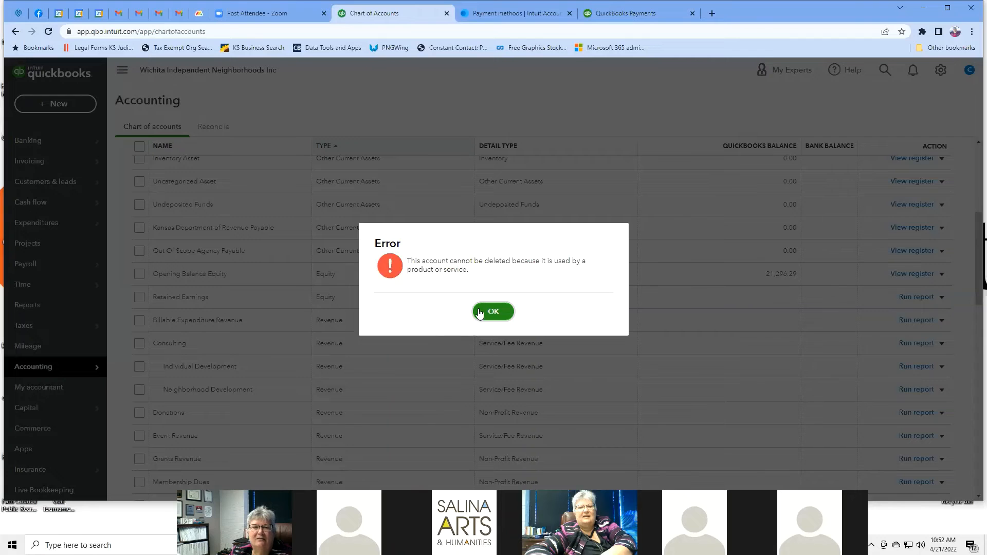
left_click(504, 313)
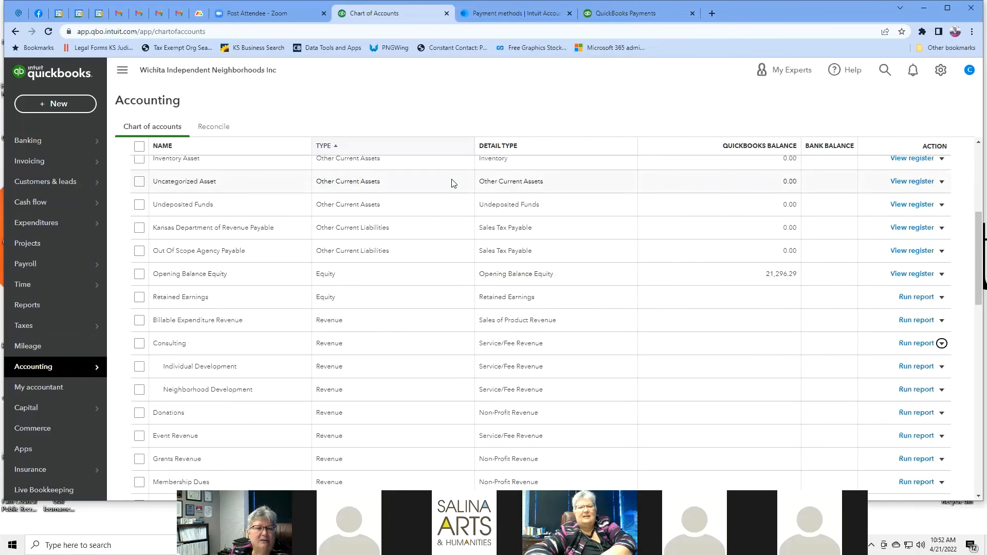
scroll(453, 184, "down", 3)
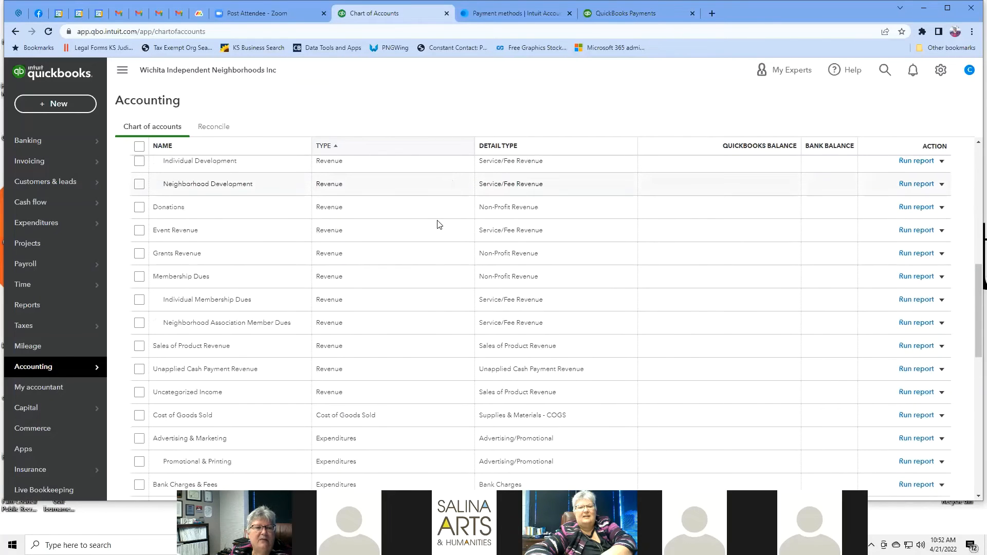
scroll(368, 302, "down", 1)
scroll(367, 302, "down", 2)
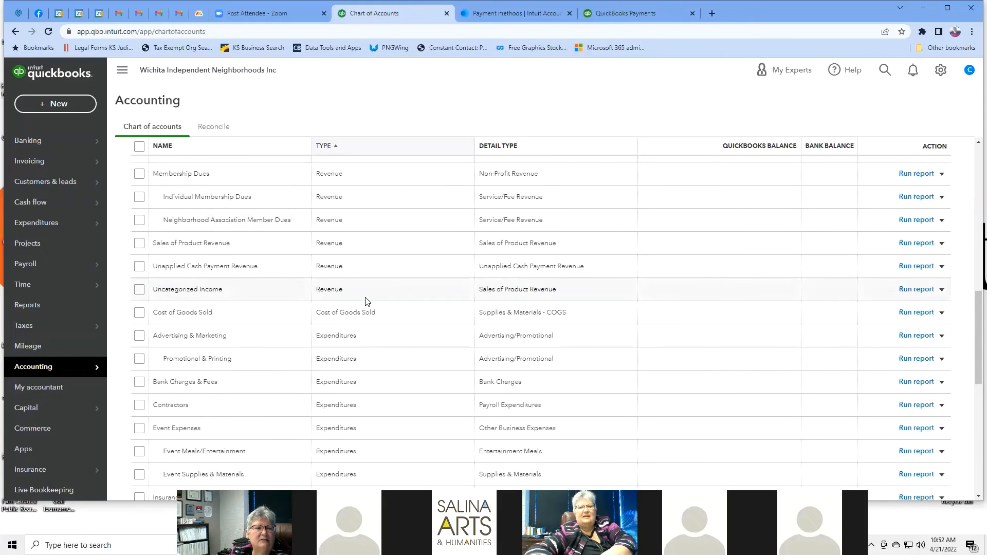
Step: Make the Cost of Goods Sold account inactive
left_click(941, 314)
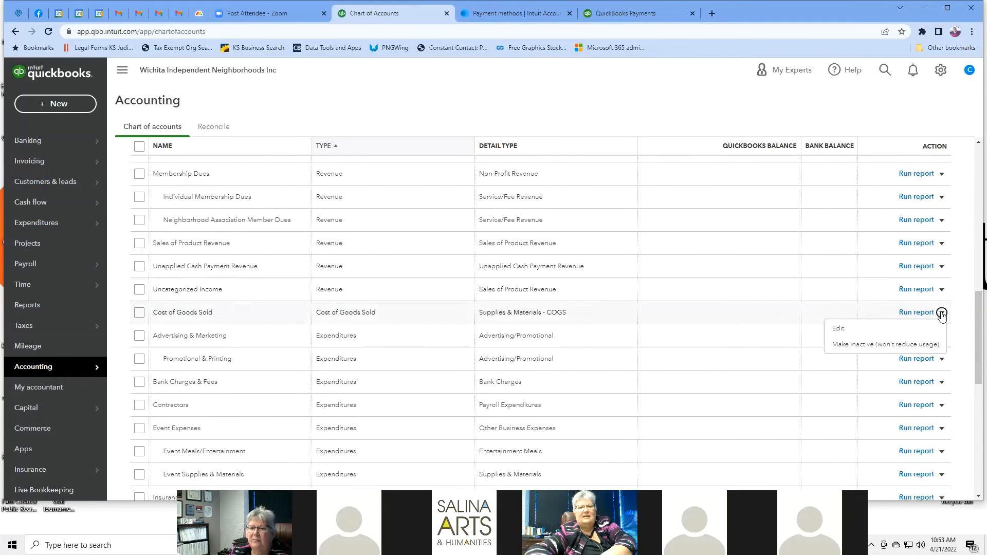
left_click(872, 347)
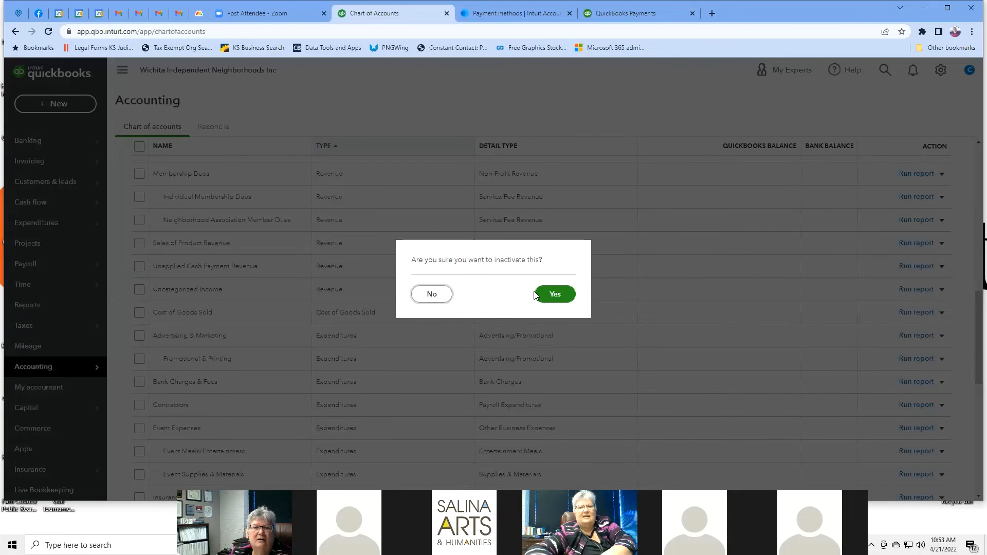
left_click(555, 294)
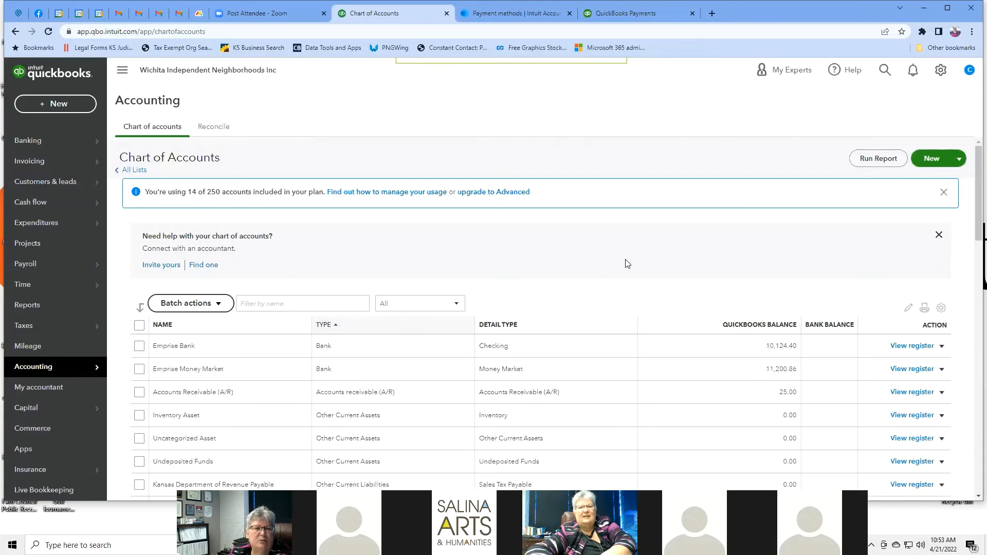
scroll(627, 263, "down", 3)
scroll(627, 263, "down", 6)
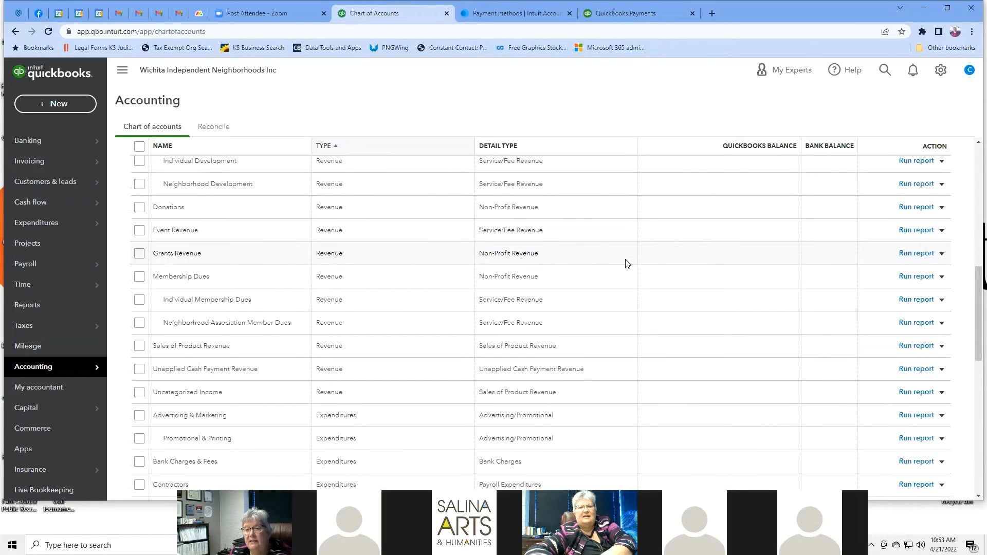
scroll(627, 264, "down", 4)
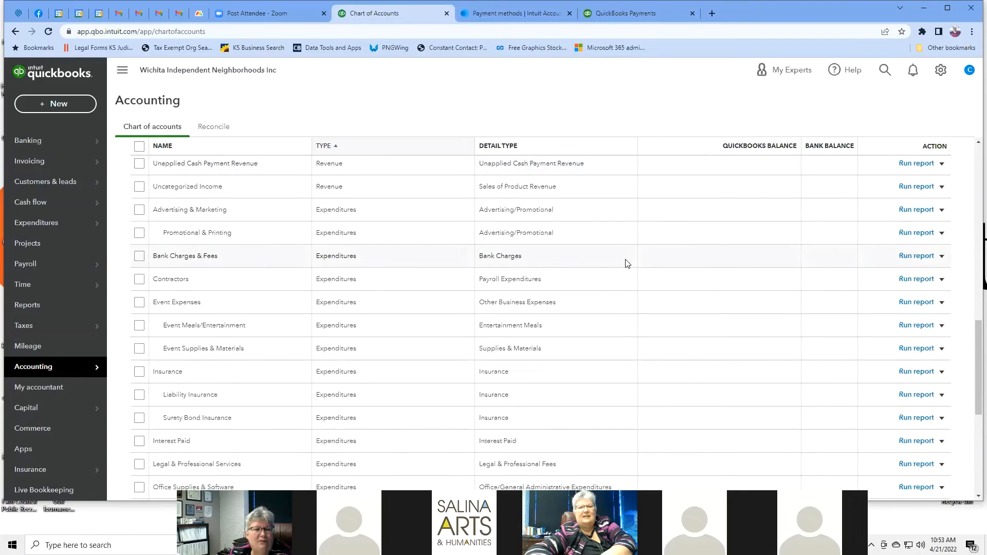
scroll(627, 264, "down", 4)
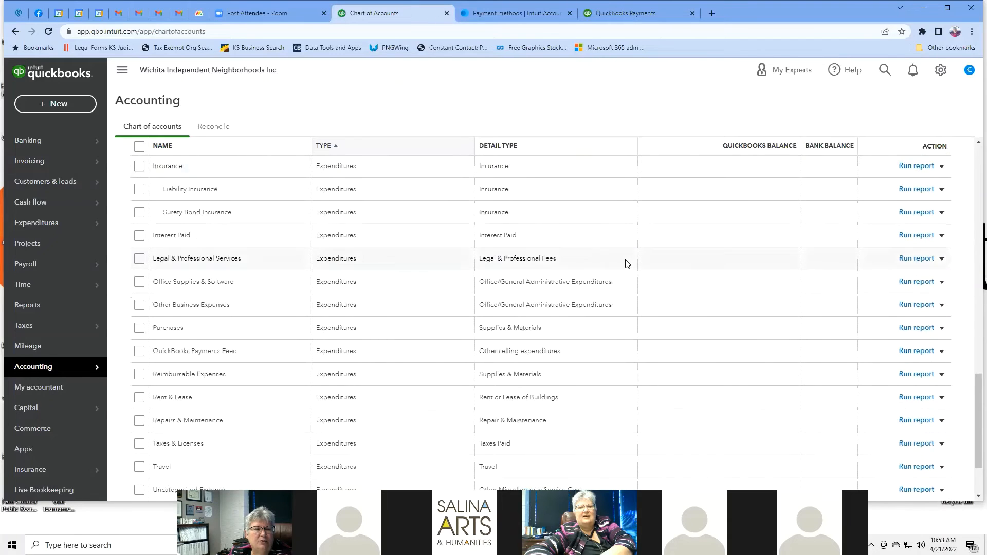
scroll(627, 263, "down", 2)
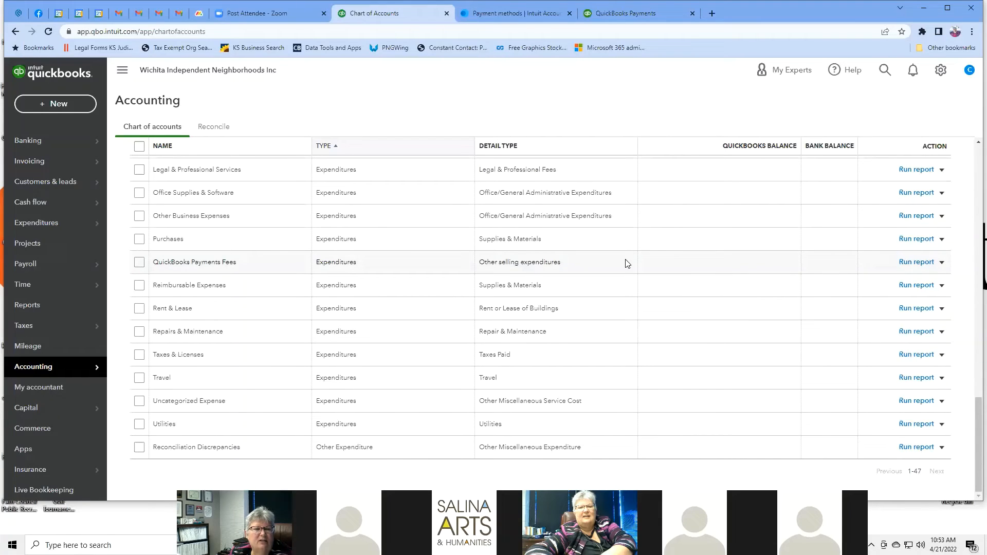
scroll(627, 263, "up", 18)
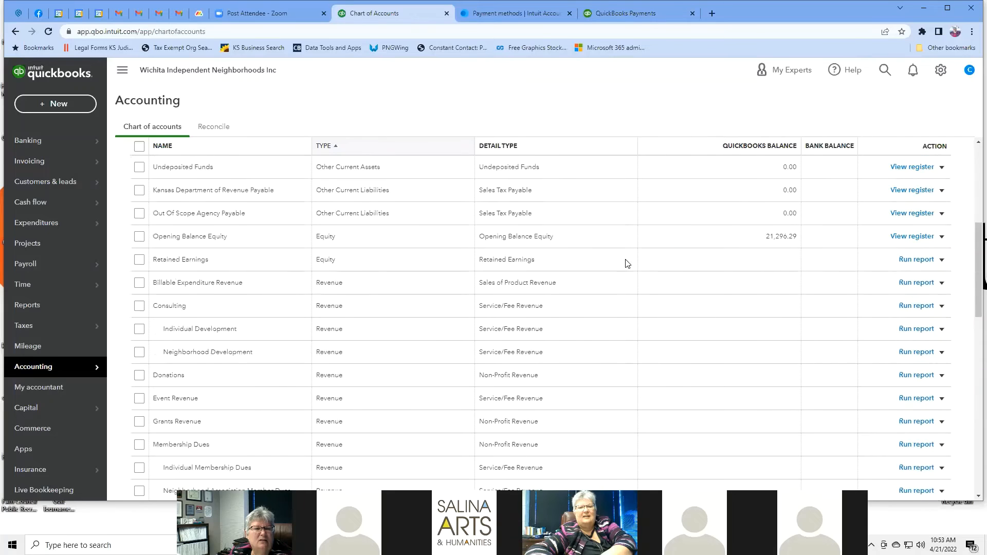
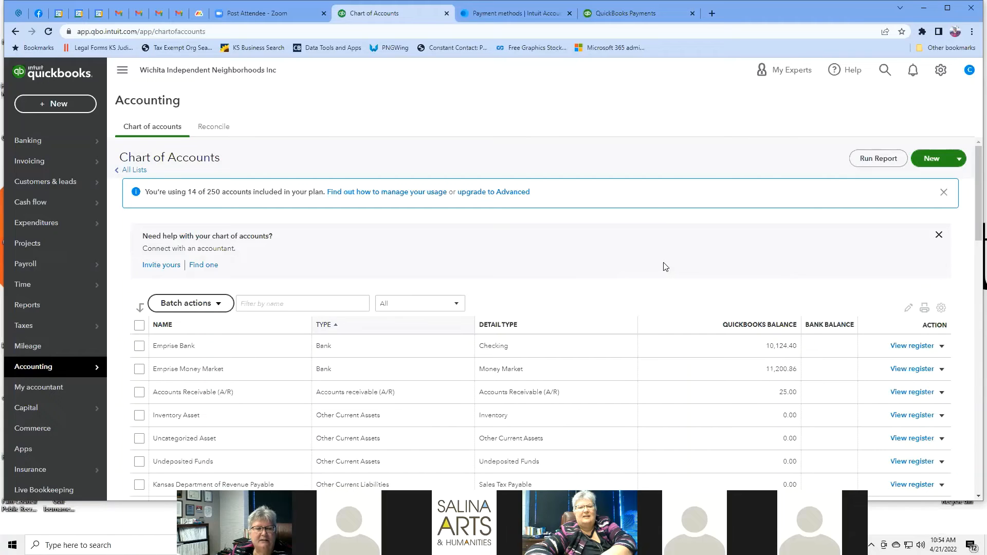
Step: Look at the QuickBooks Labs experimental features, then return to the Chart of Accounts
scroll(665, 267, "down", 2)
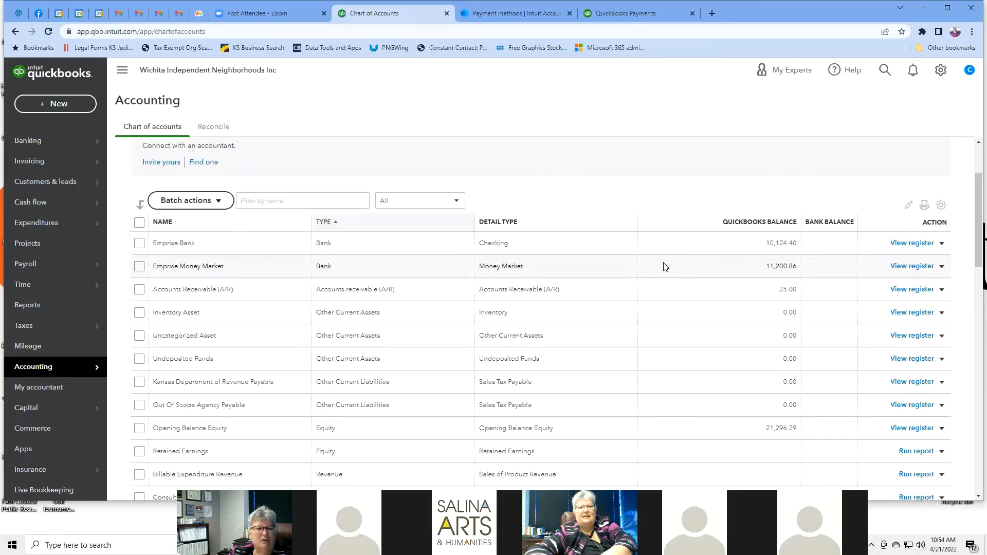
scroll(663, 267, "down", 2)
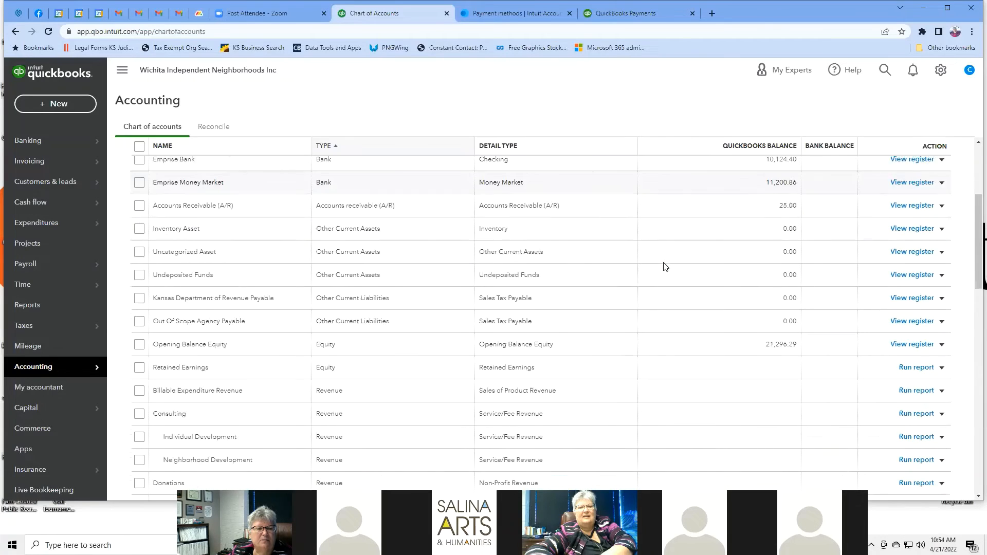
scroll(663, 266, "up", 5)
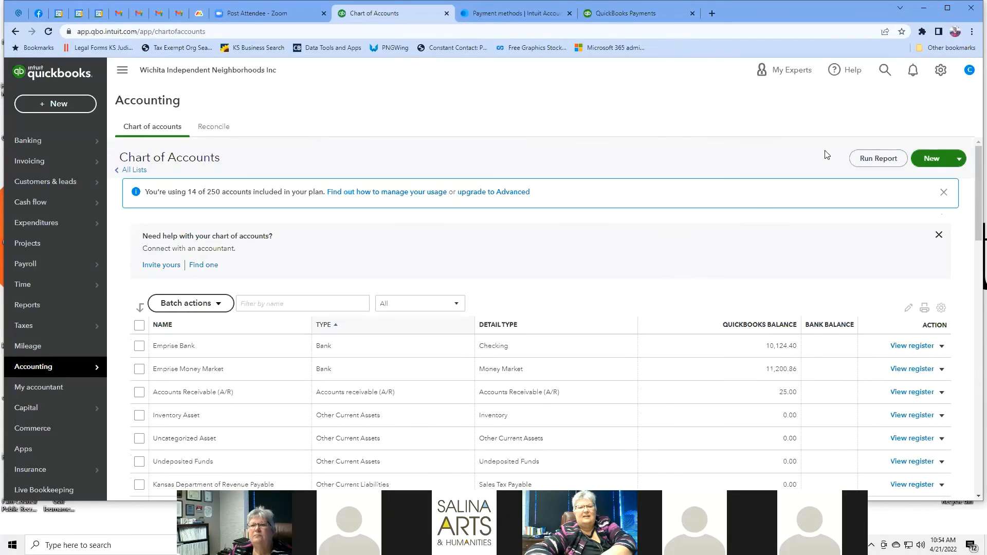
left_click(940, 72)
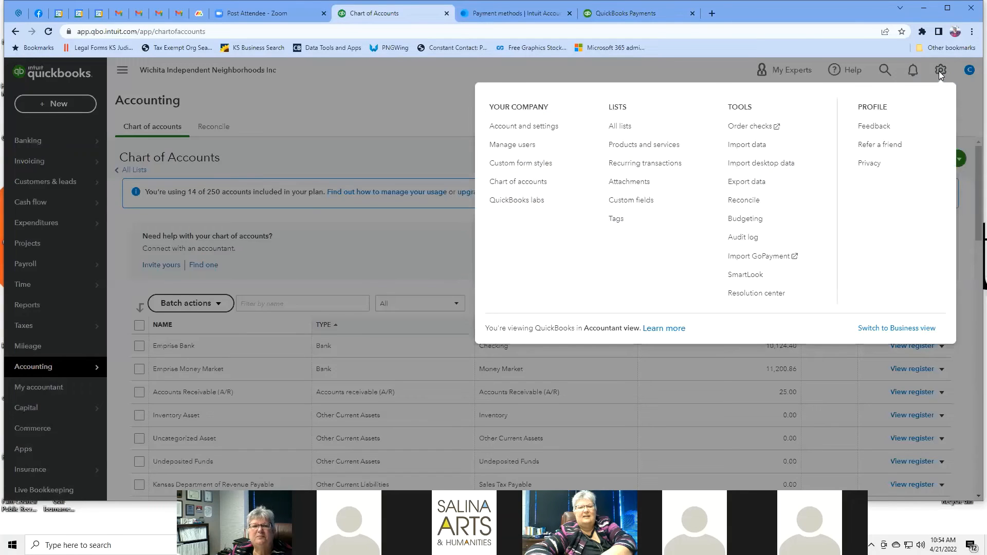
left_click(516, 200)
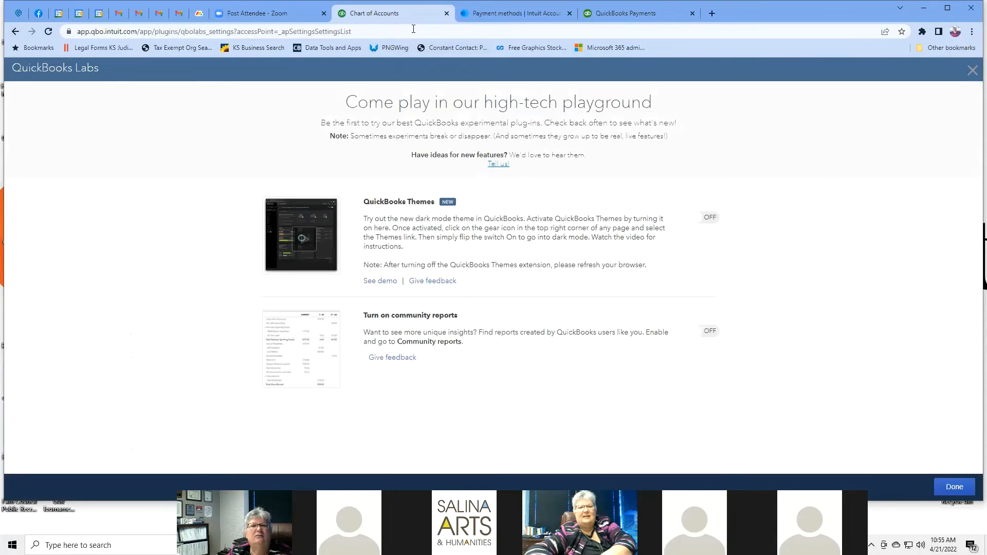
left_click(15, 33)
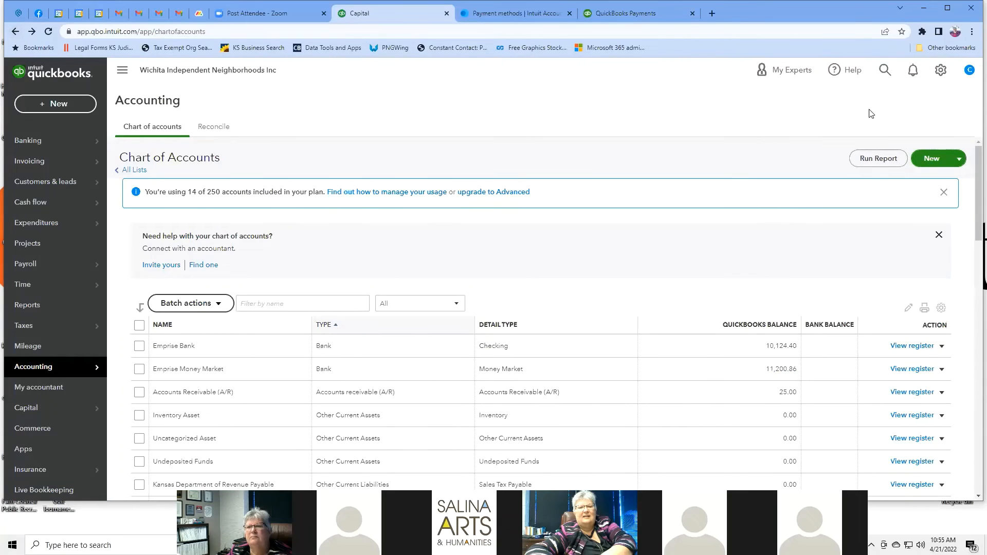
Step: Browse All lists and the Chart of Accounts, then open the Products and Services list
left_click(940, 71)
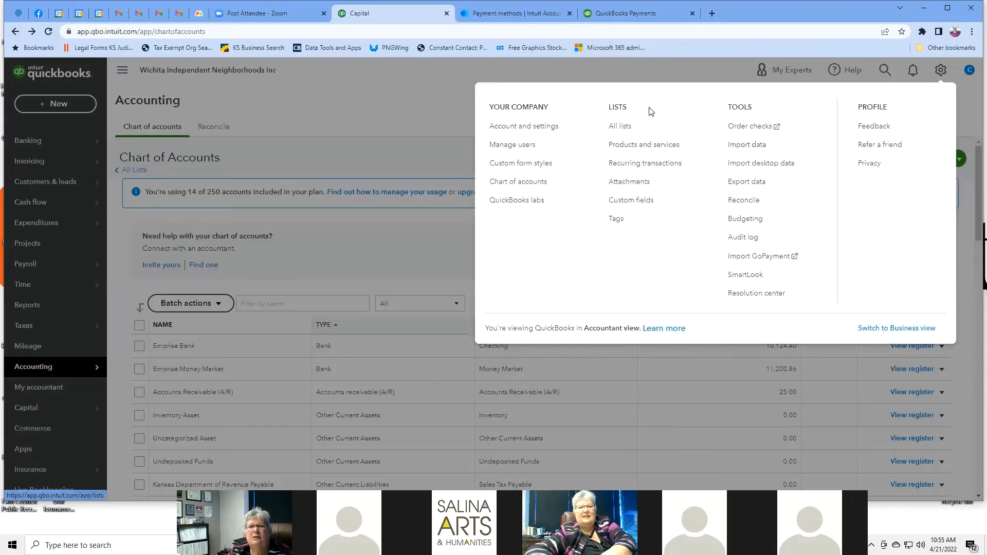
left_click(627, 128)
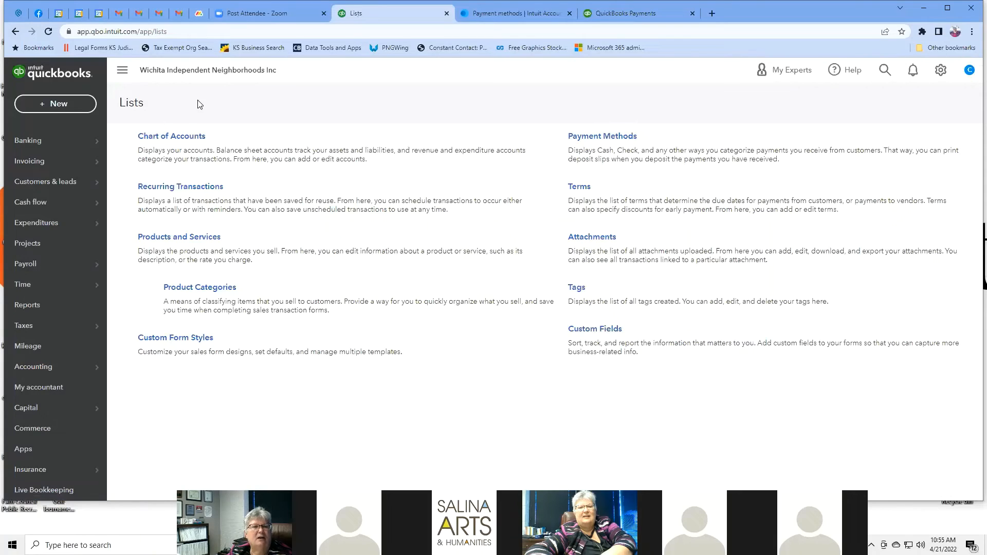
left_click(186, 137)
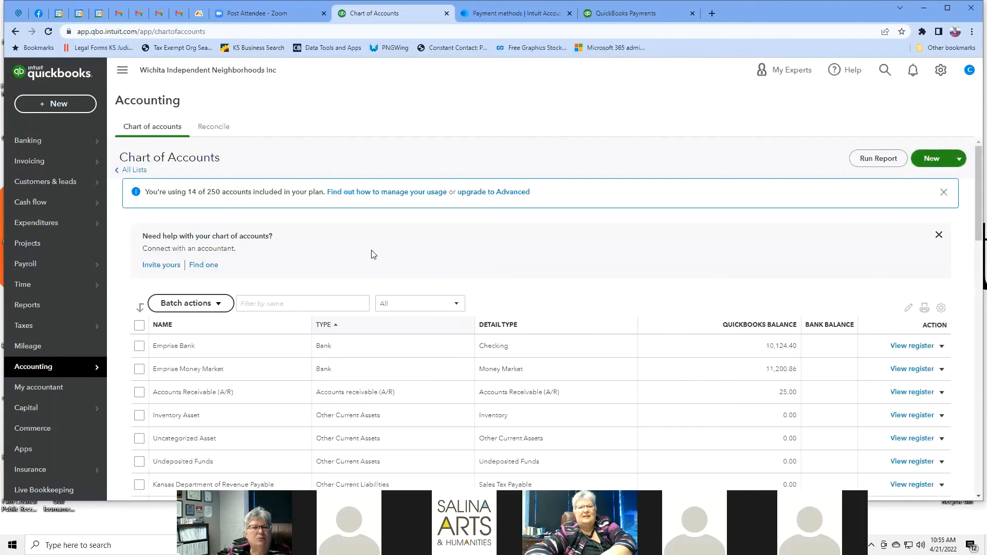
scroll(550, 342, "down", 5)
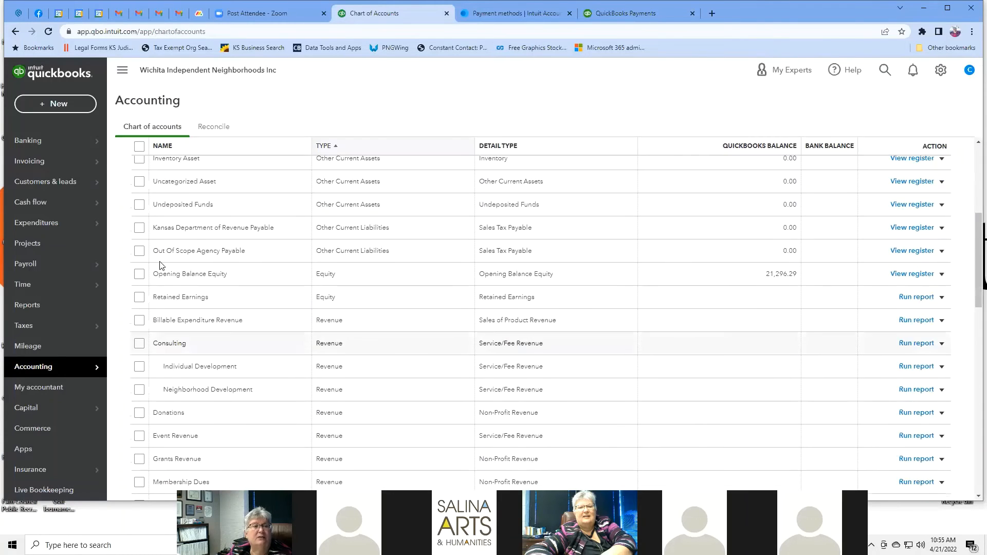
left_click(15, 31)
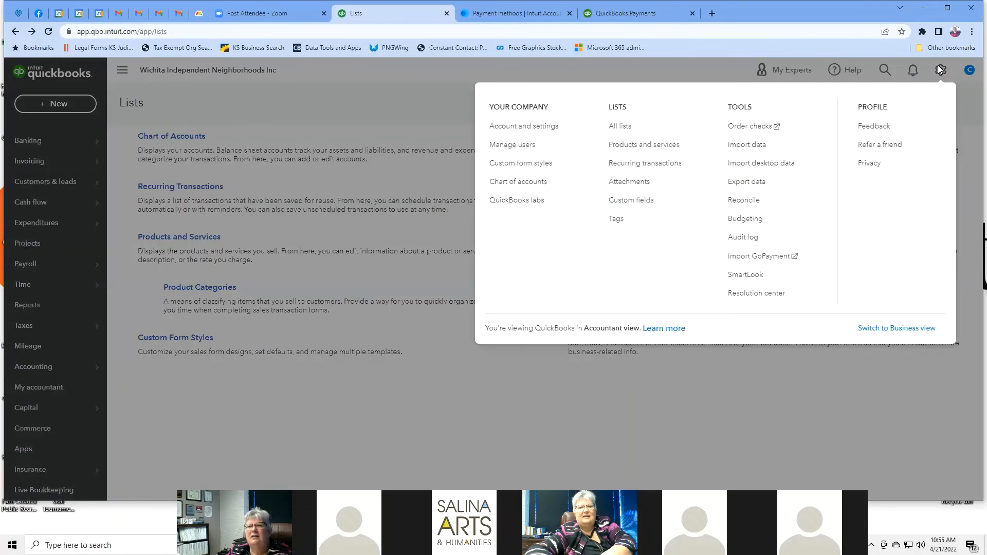
left_click(940, 70)
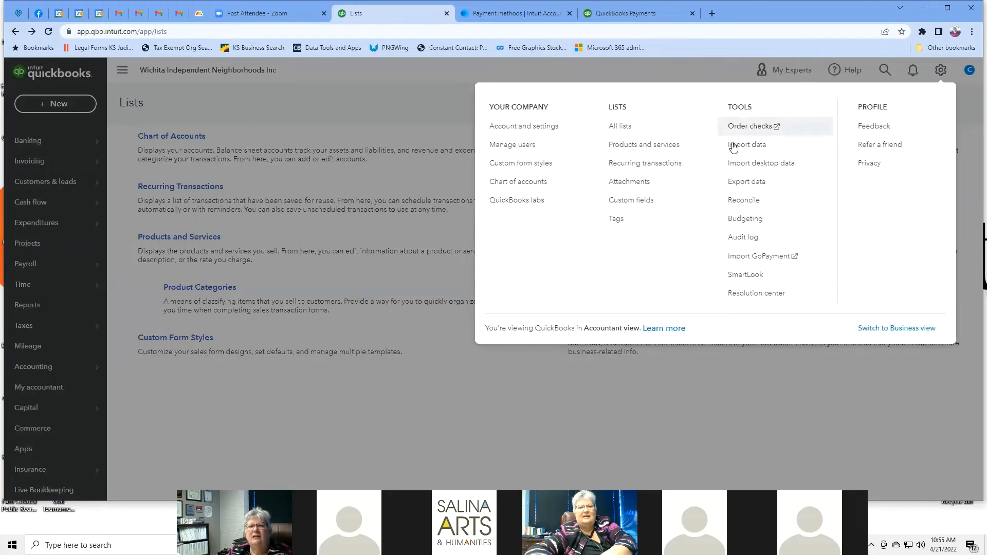
left_click(653, 144)
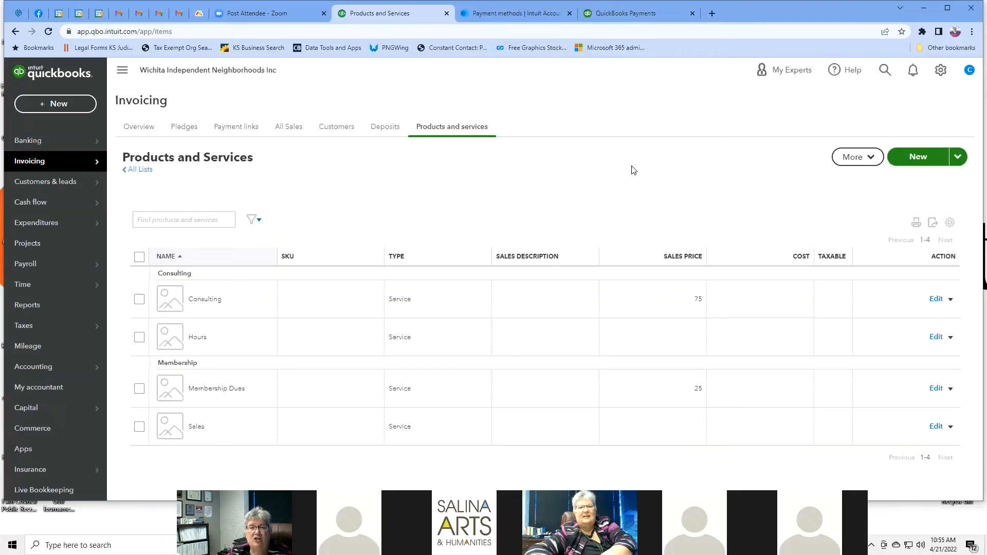
left_click(870, 159)
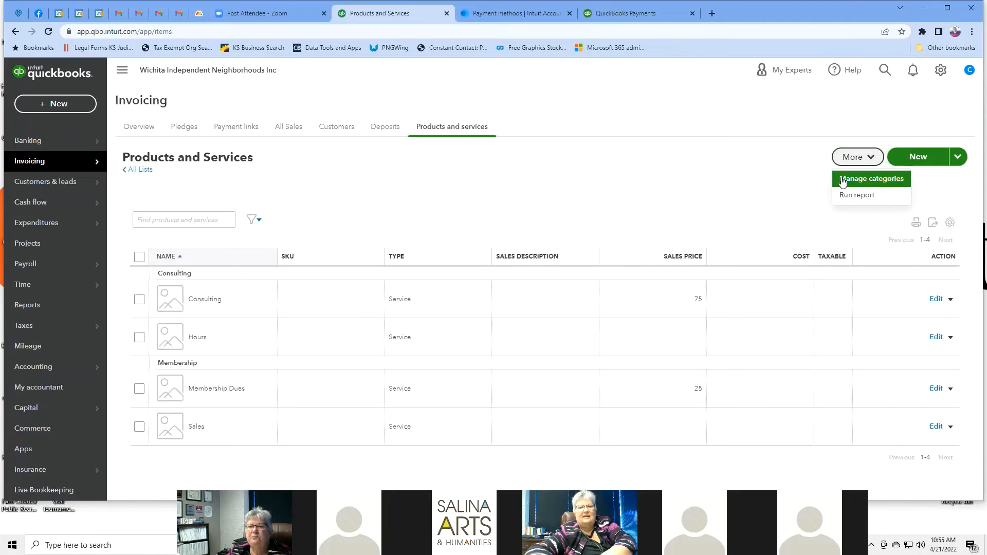
left_click(792, 186)
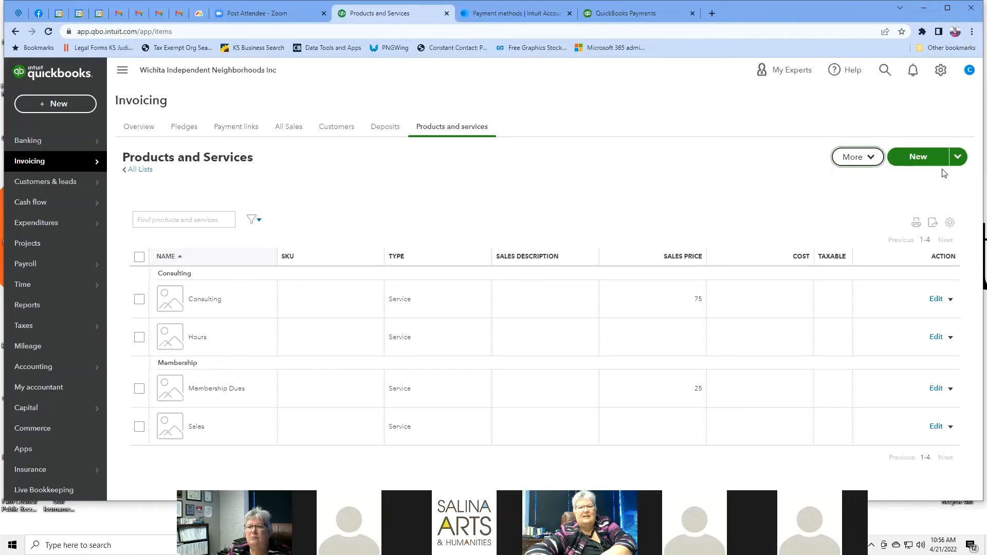
left_click(874, 160)
left_click(868, 180)
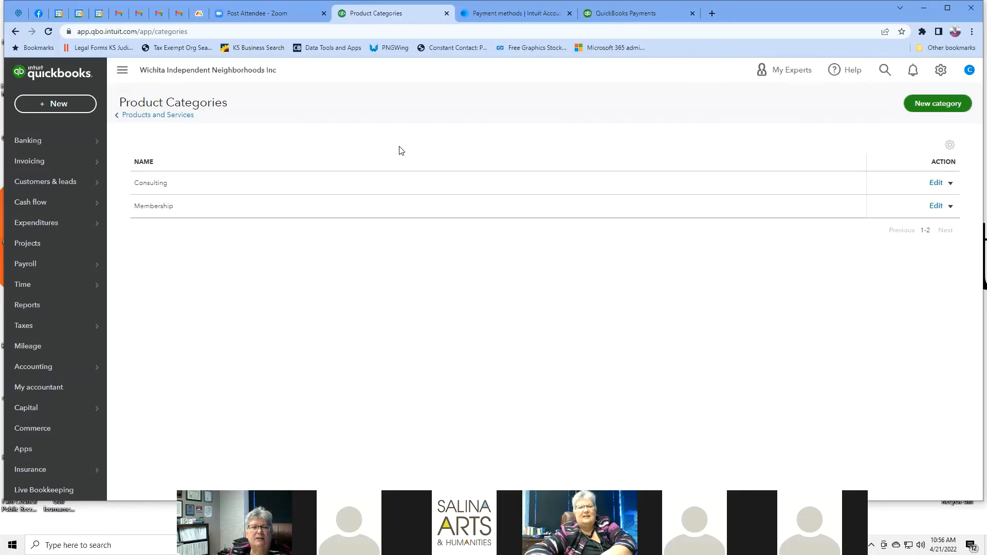
left_click(951, 108)
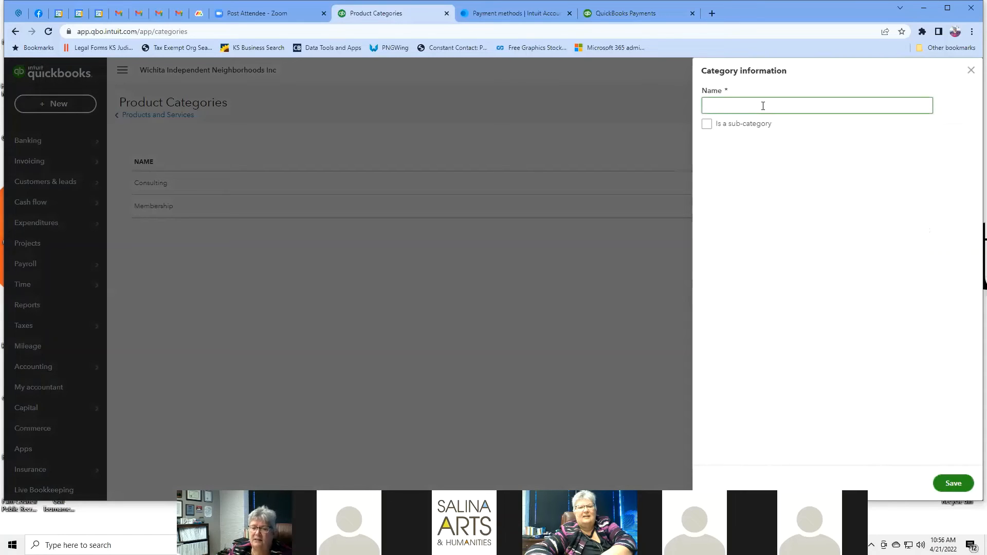
left_click(971, 71)
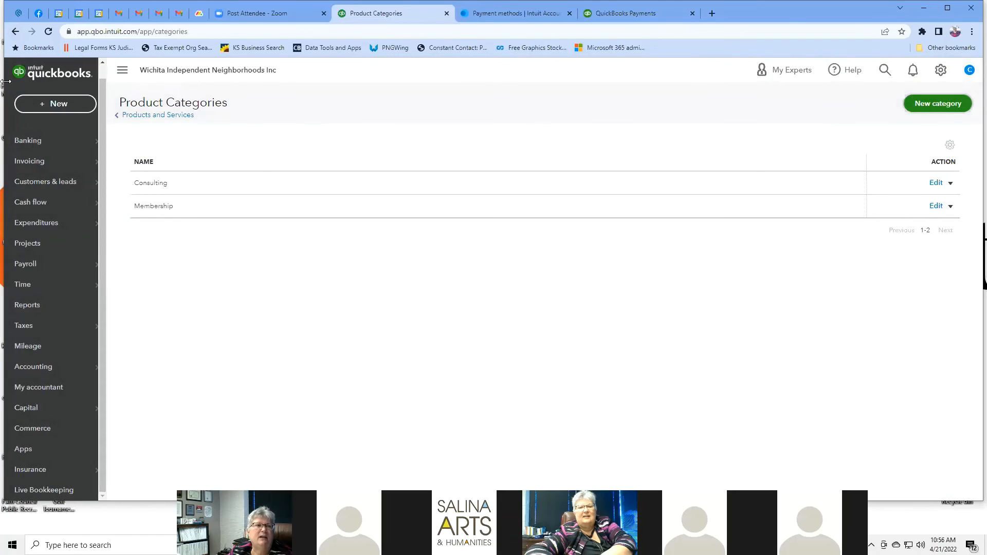
left_click(15, 32)
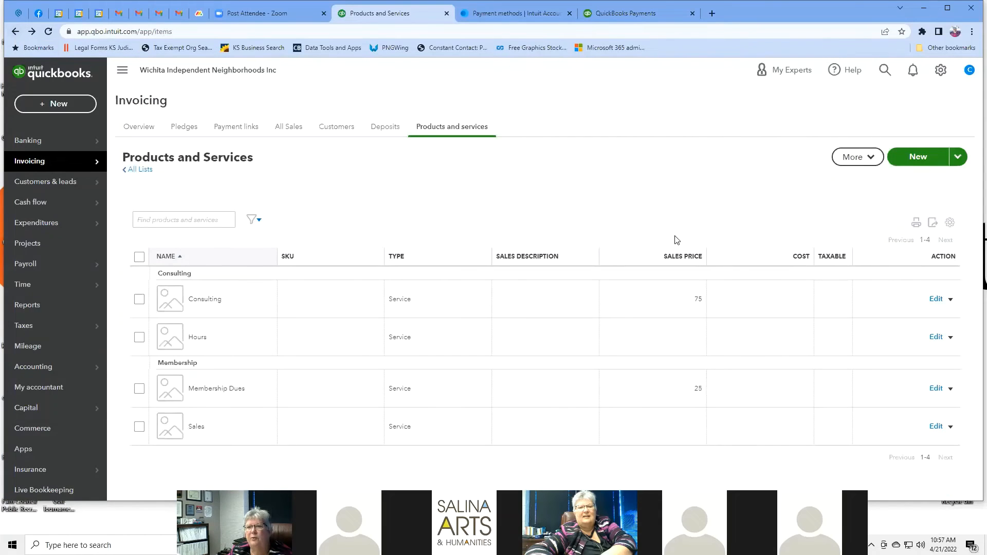
Step: Check the product import and More options, then open the empty Attachments list
left_click(959, 157)
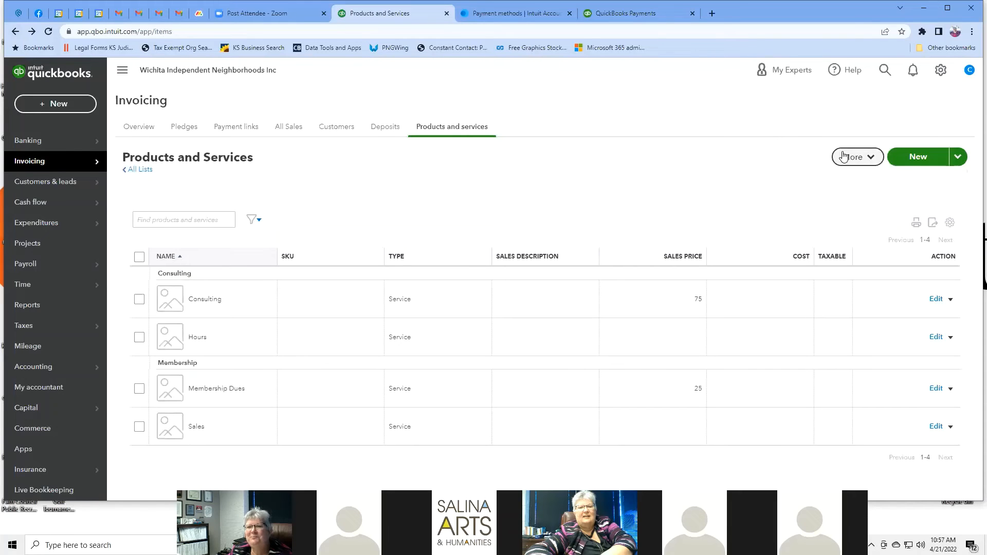
left_click(878, 157)
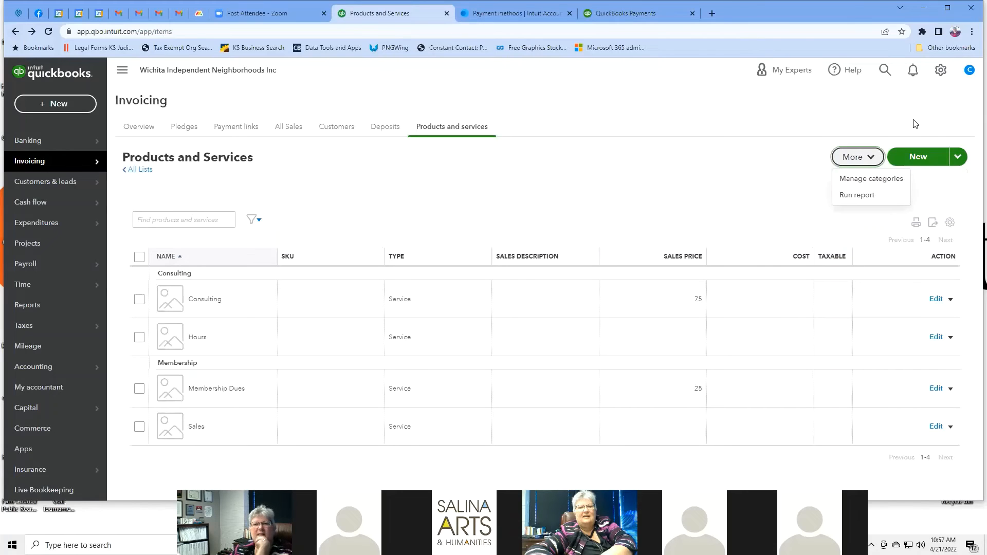
left_click(939, 70)
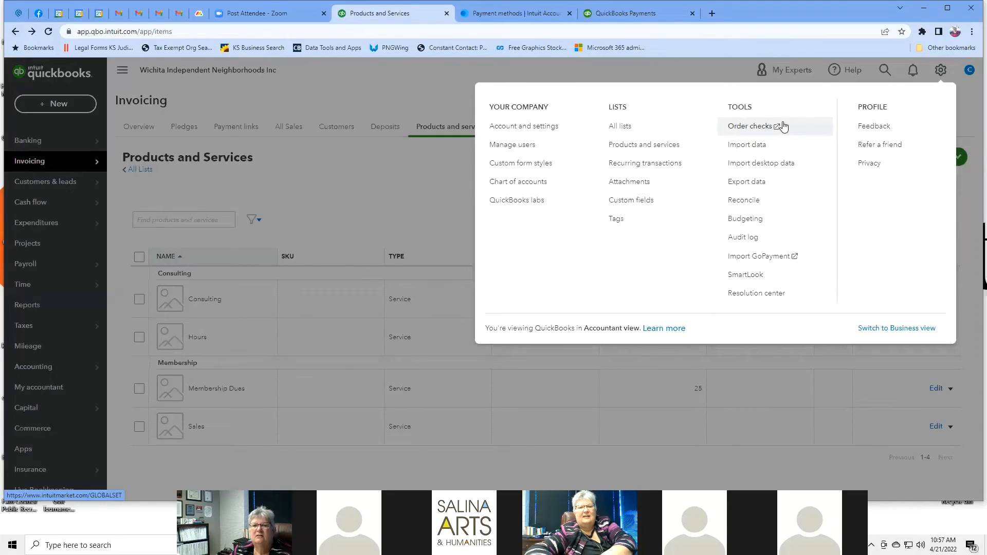
left_click(647, 183)
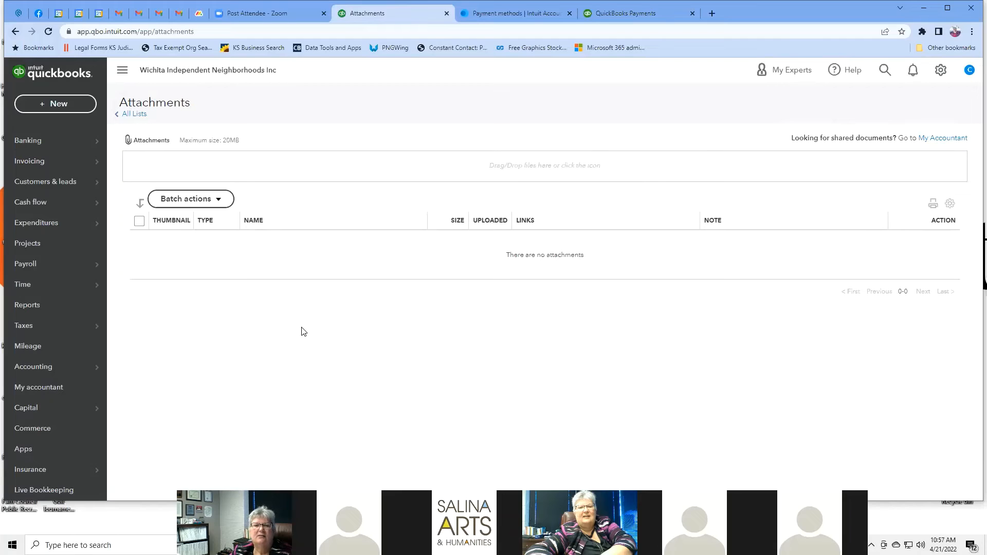
left_click(941, 71)
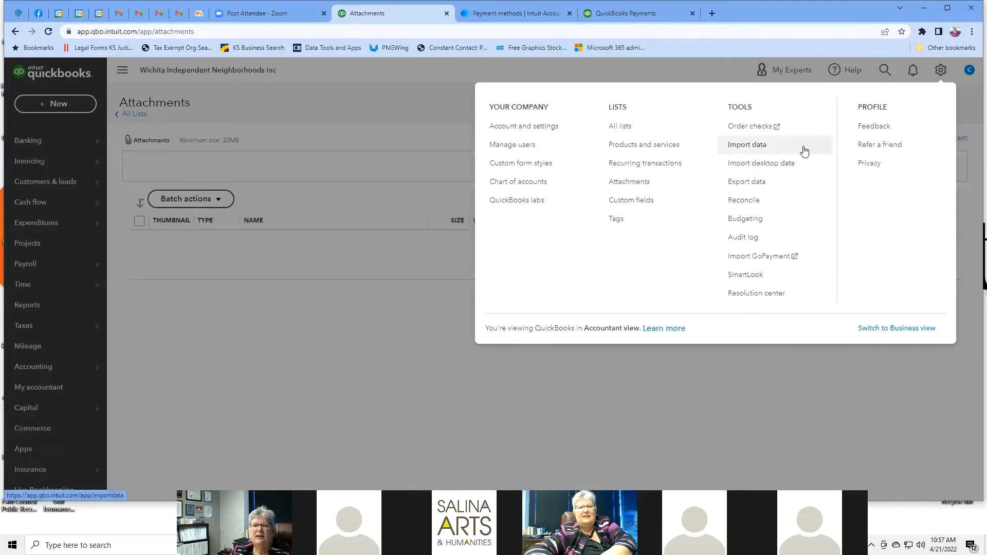
Step: On the Custom fields page, start a new custom field and close it unsaved
left_click(635, 205)
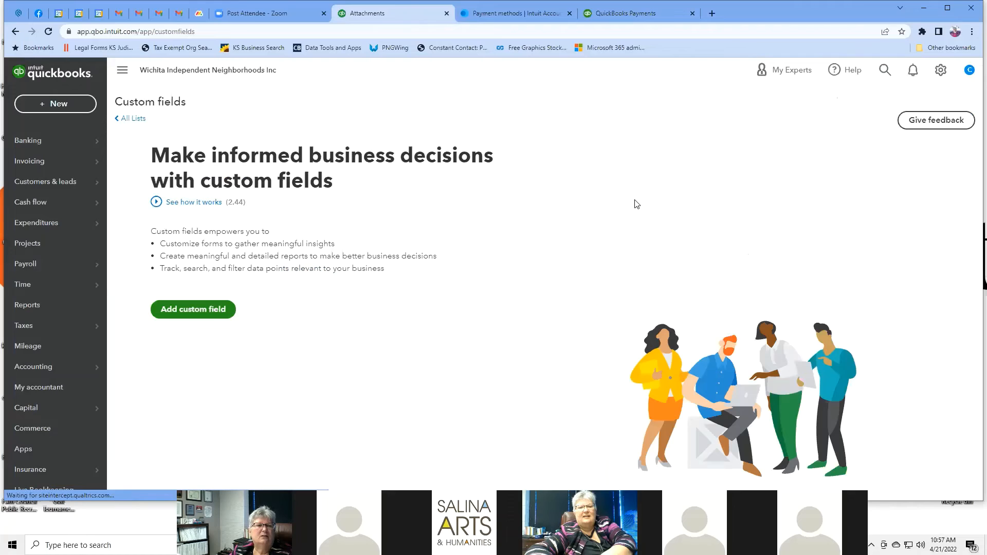
left_click(194, 310)
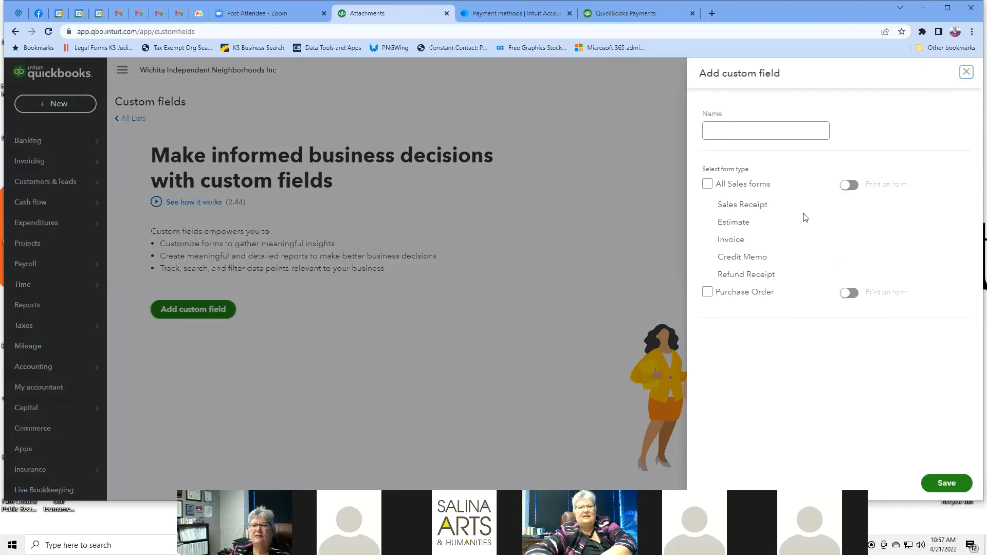
left_click(796, 126)
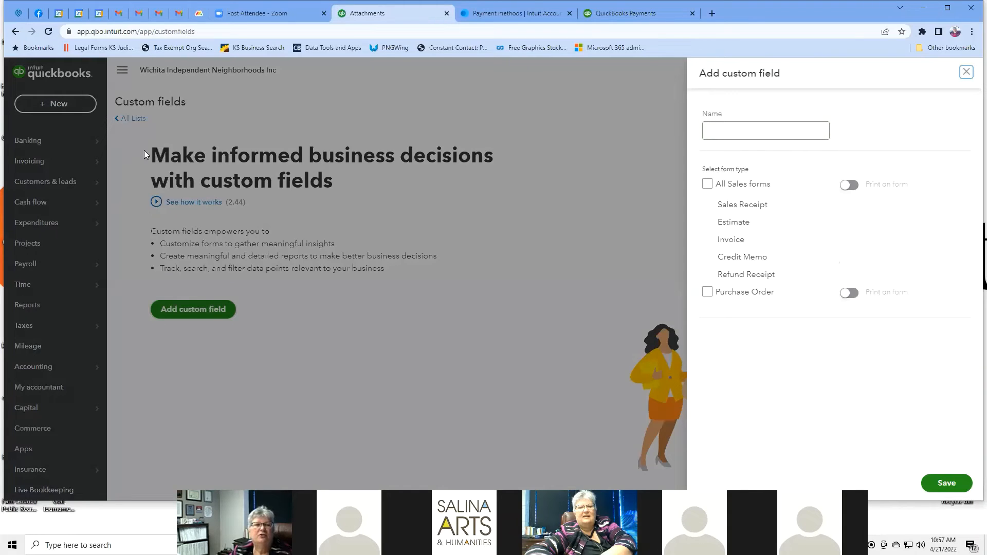
left_click(968, 73)
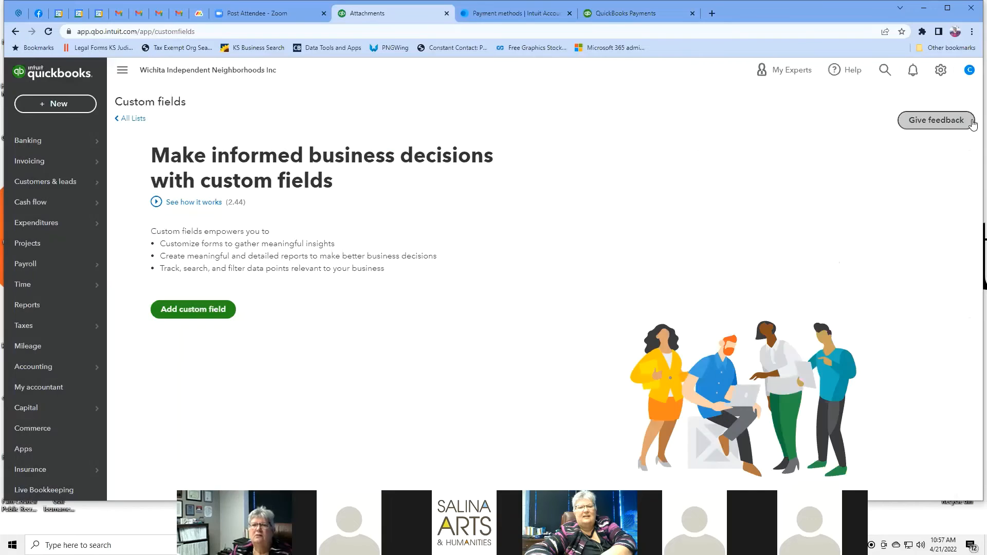
left_click(941, 72)
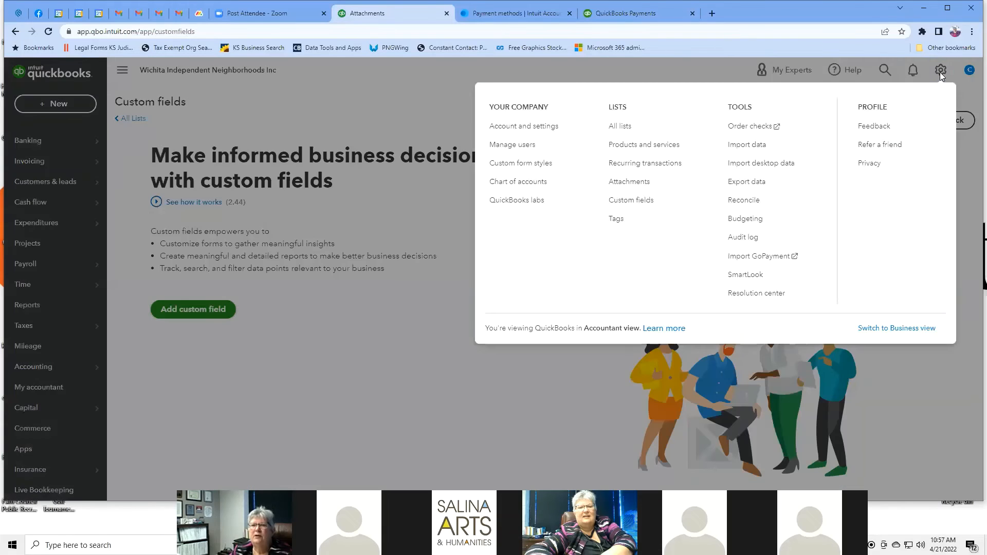
Step: Browse the Order checks store's voucher checks, from $36.99 for 50, then return to QuickBooks
left_click(769, 127)
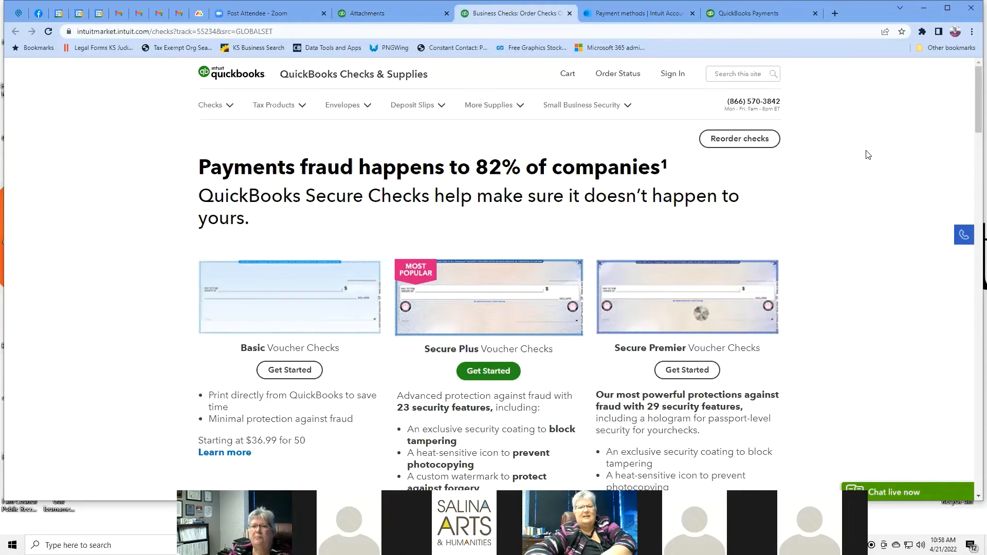
scroll(867, 154, "down", 4)
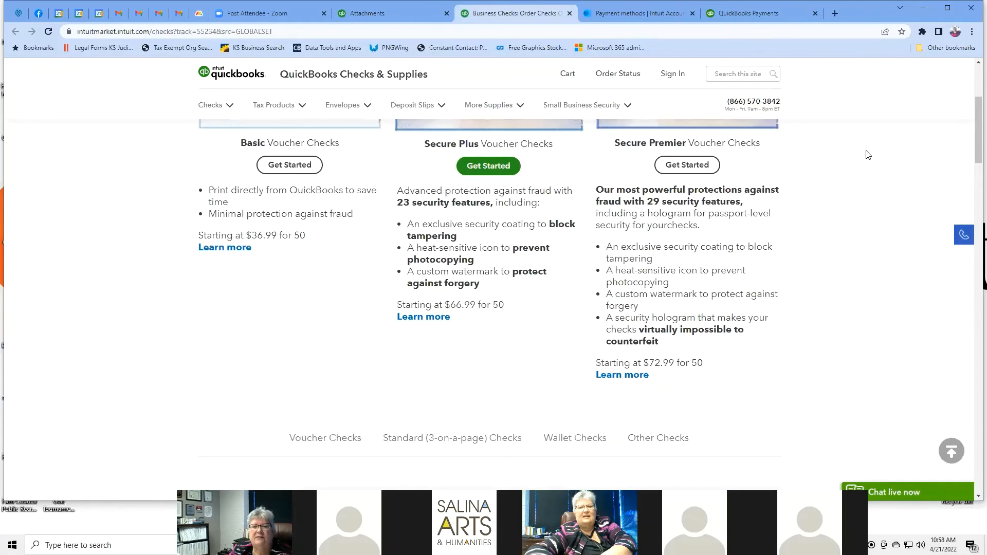
scroll(867, 154, "up", 4)
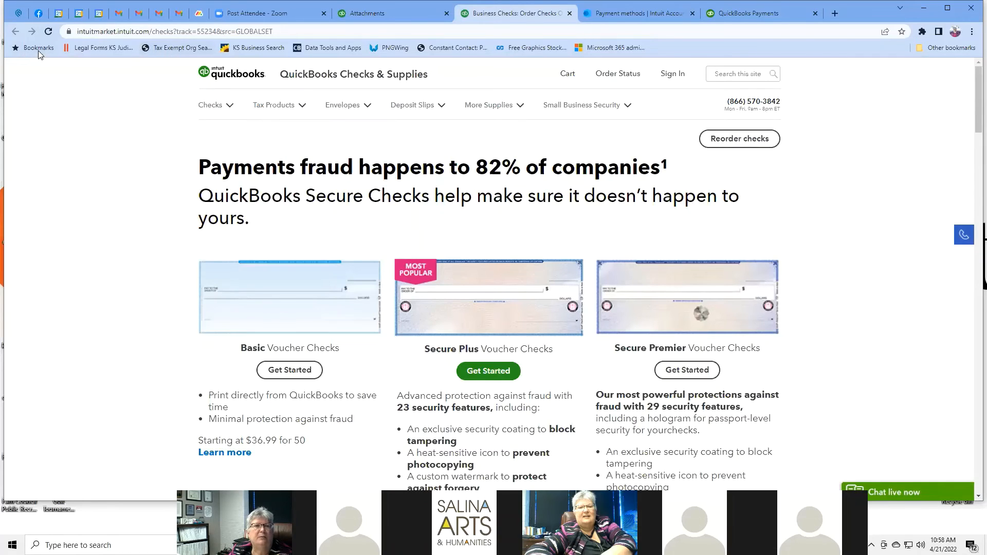
left_click(395, 18)
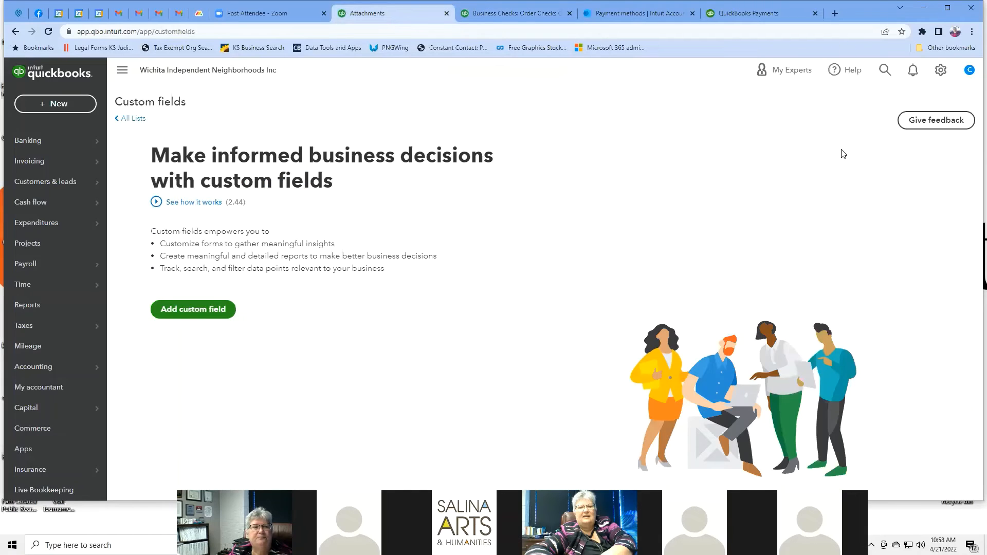
Step: Open the Import data tool from the settings menu
left_click(941, 71)
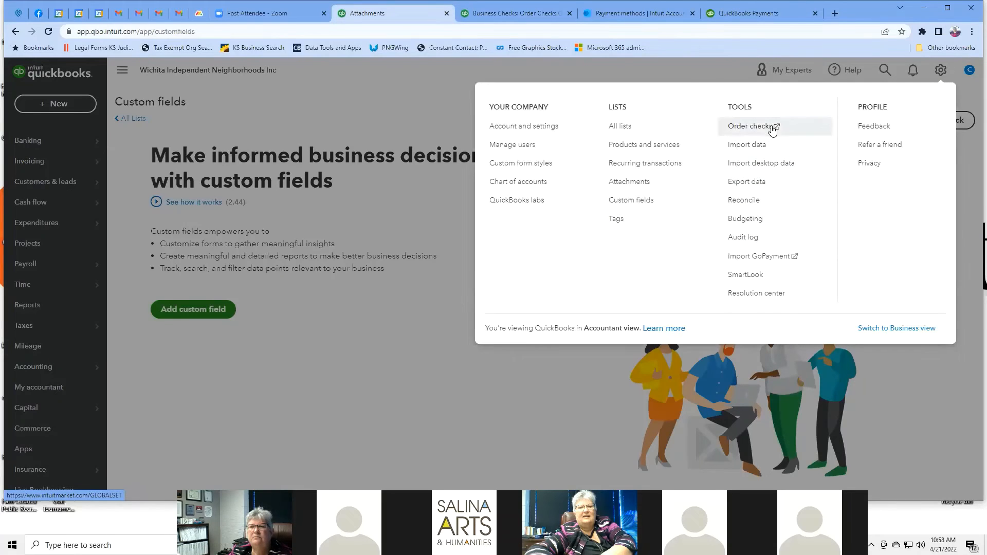
left_click(772, 146)
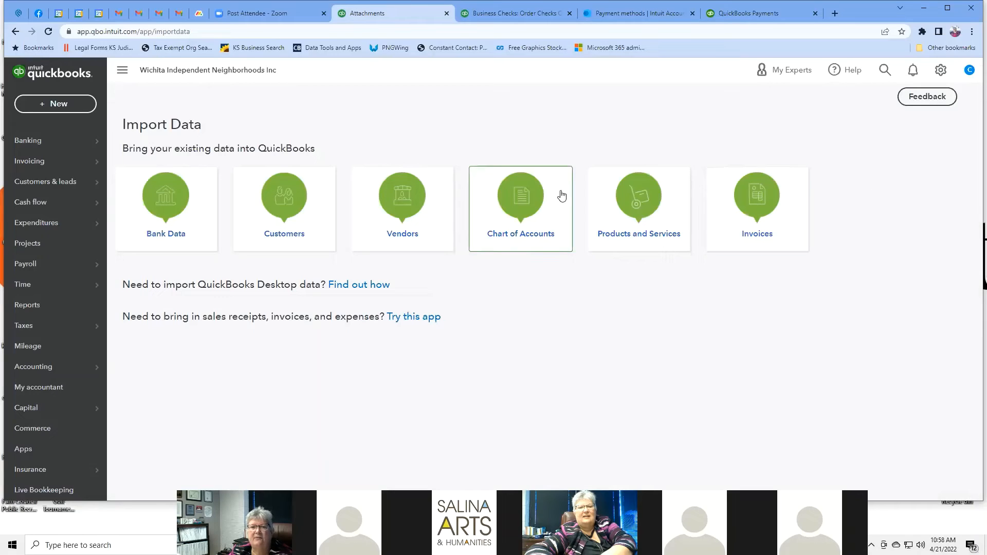
left_click(625, 193)
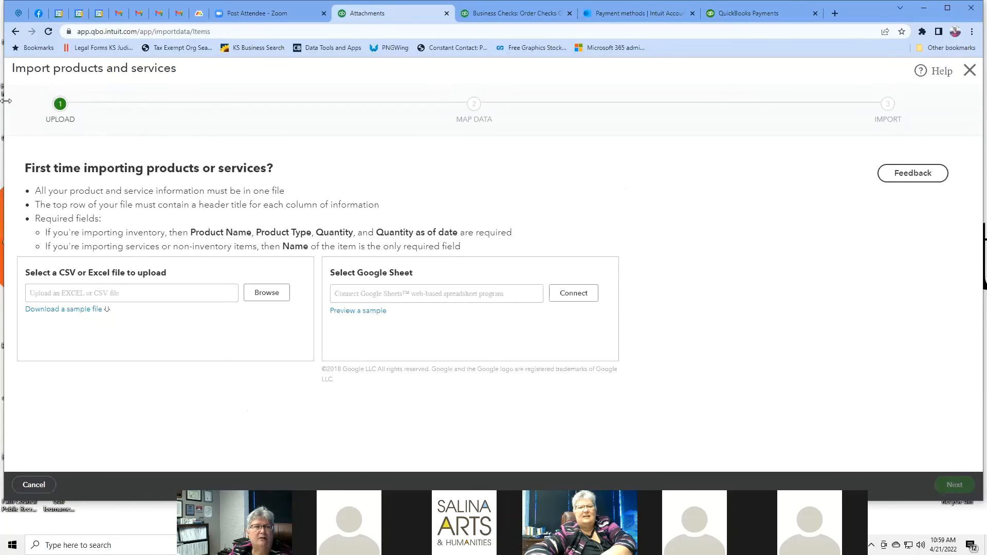
left_click(15, 32)
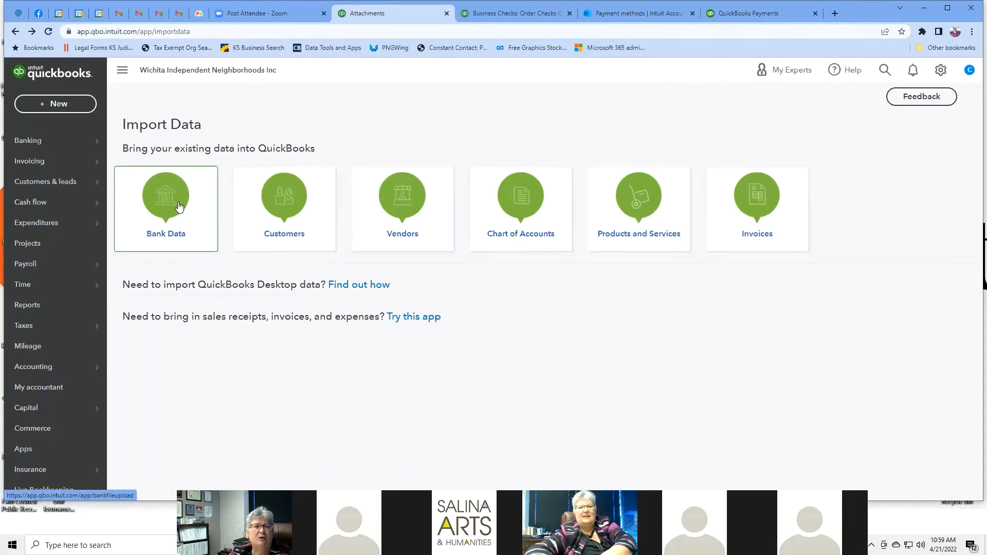
Step: Review the vendor import upload requirements and return to the Import Data choices
left_click(403, 208)
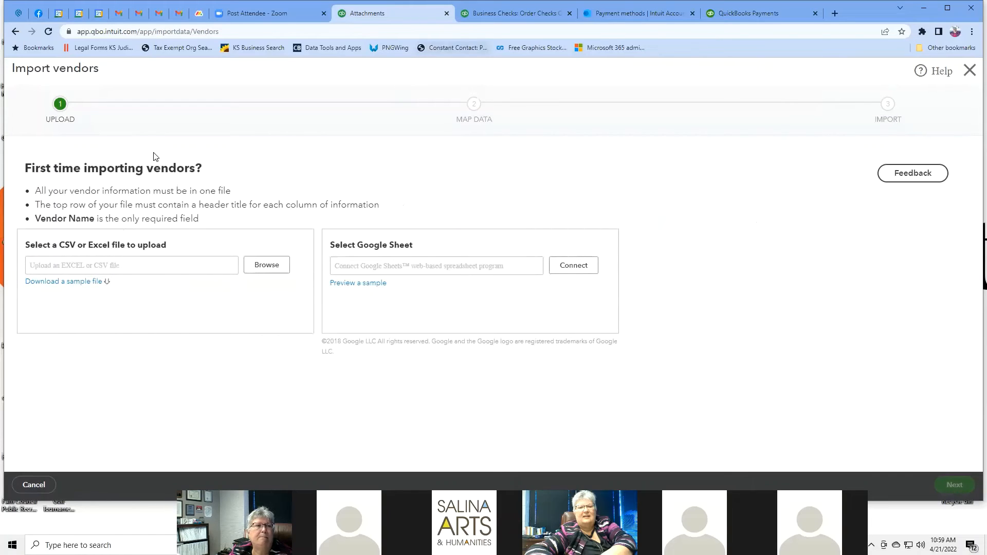
left_click(15, 33)
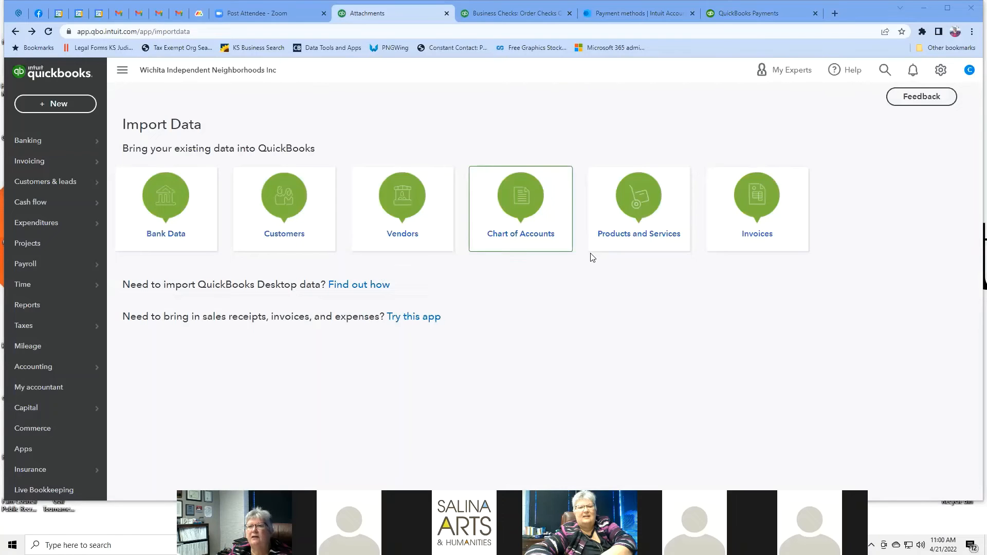
left_click(941, 70)
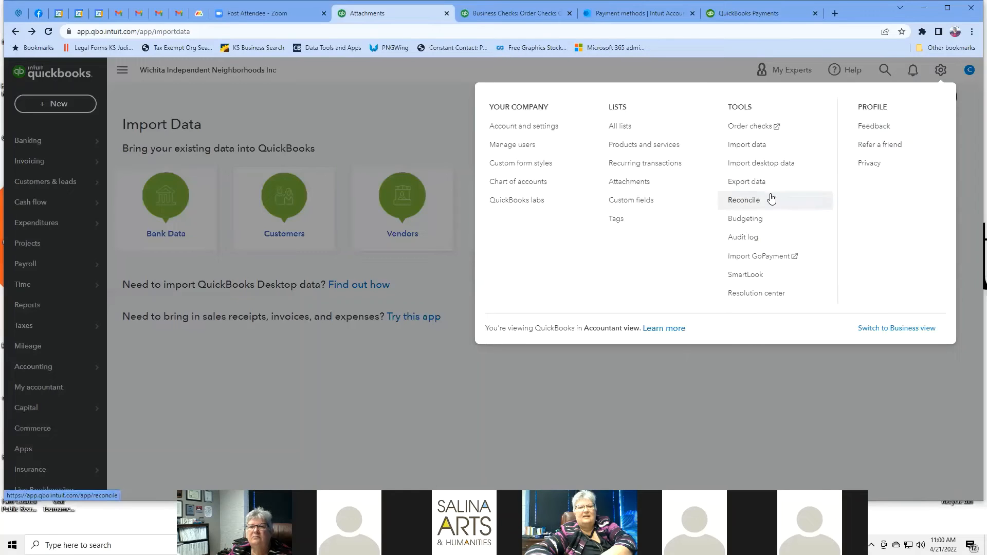
Step: Open the Reconcile page and list the accounts available to reconcile
left_click(755, 206)
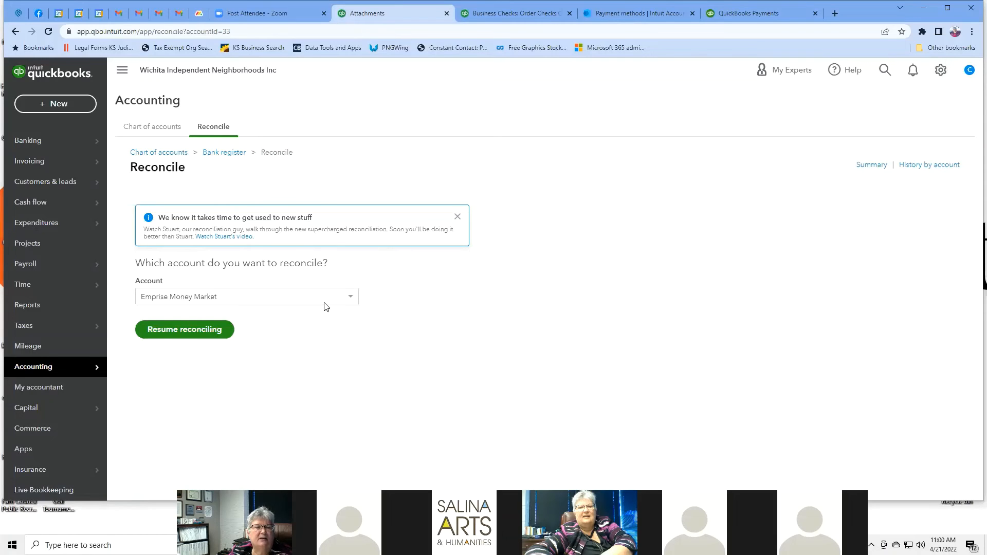
left_click(350, 298)
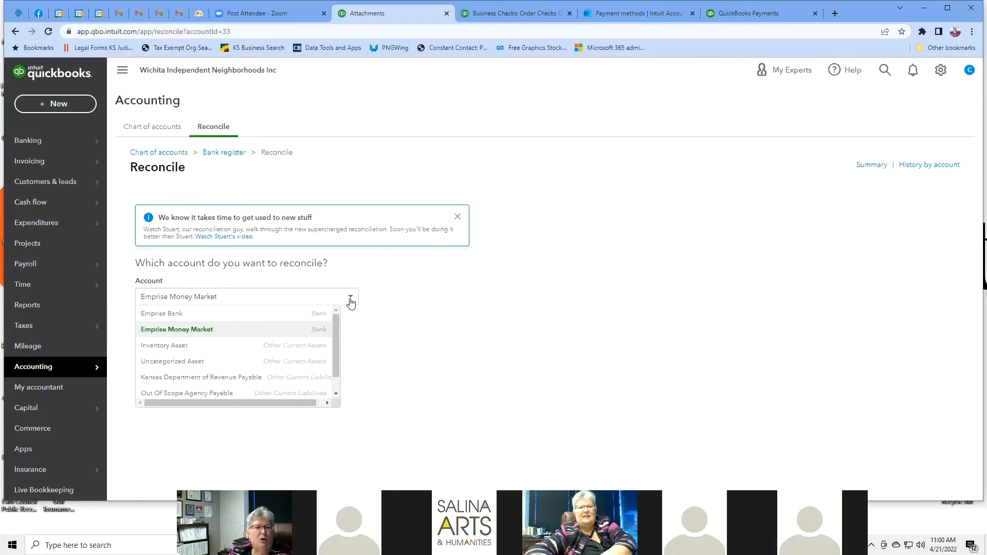
Step: Choose Emprise Bank with a 15,000.00 ending balance dated 03/31/2022
left_click(273, 314)
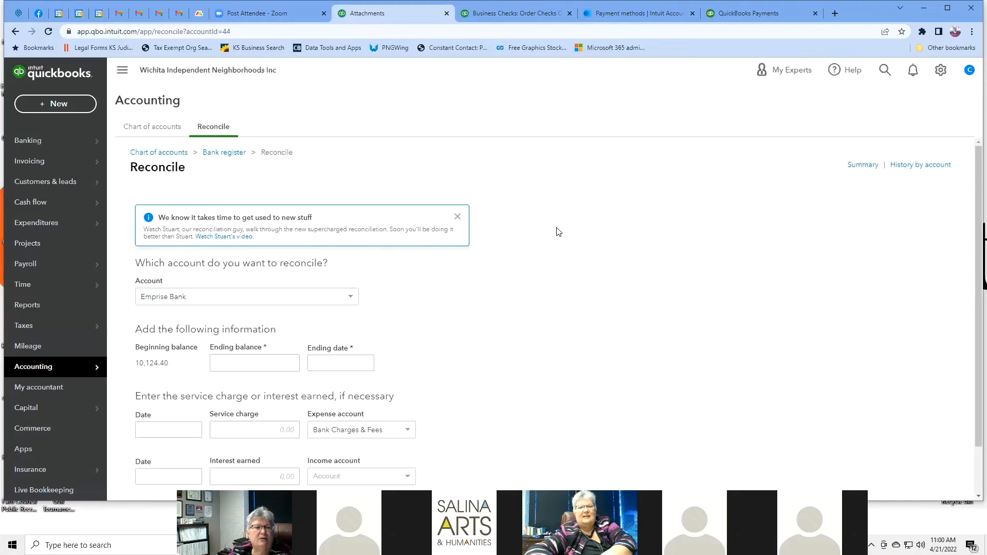
scroll(619, 183, "down", 1)
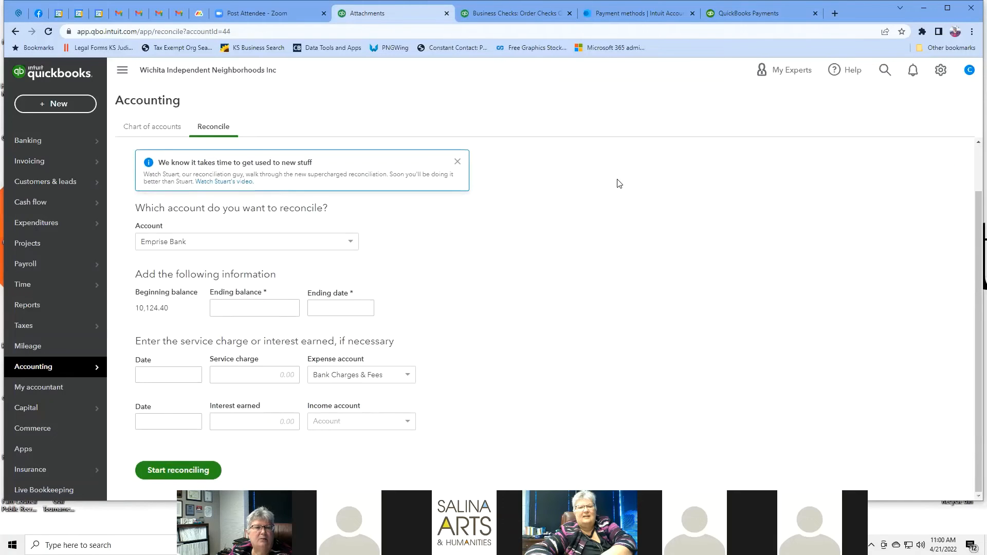
left_click(246, 312)
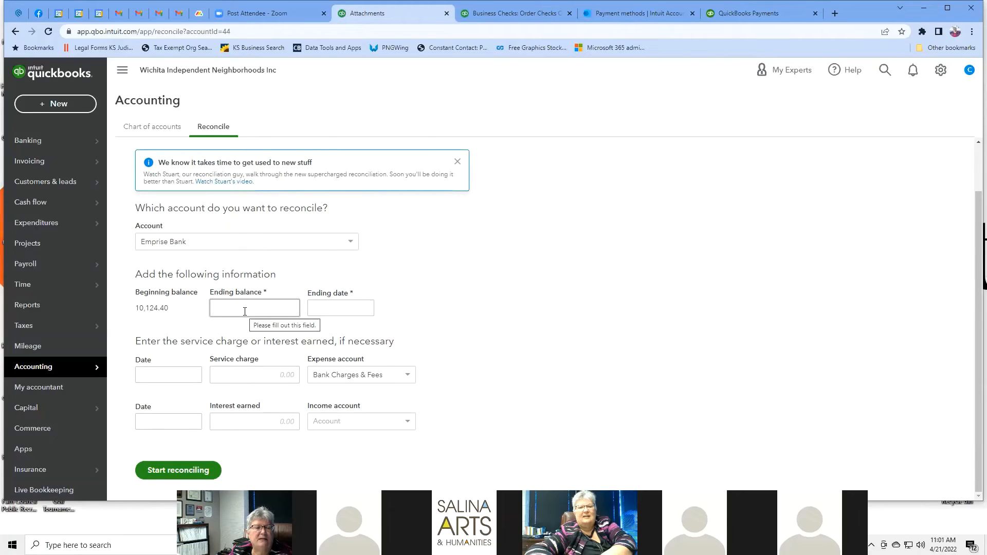
type("15")
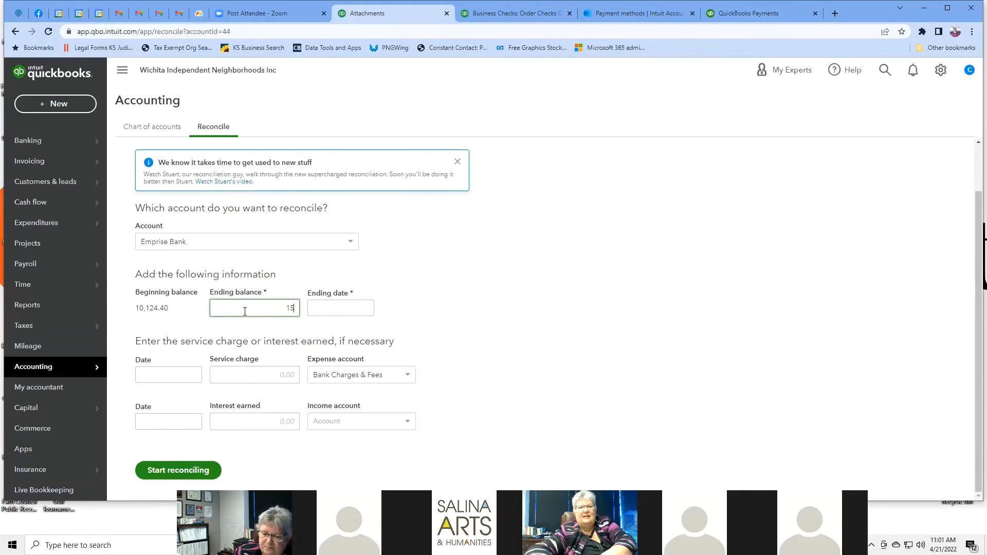
type(",000")
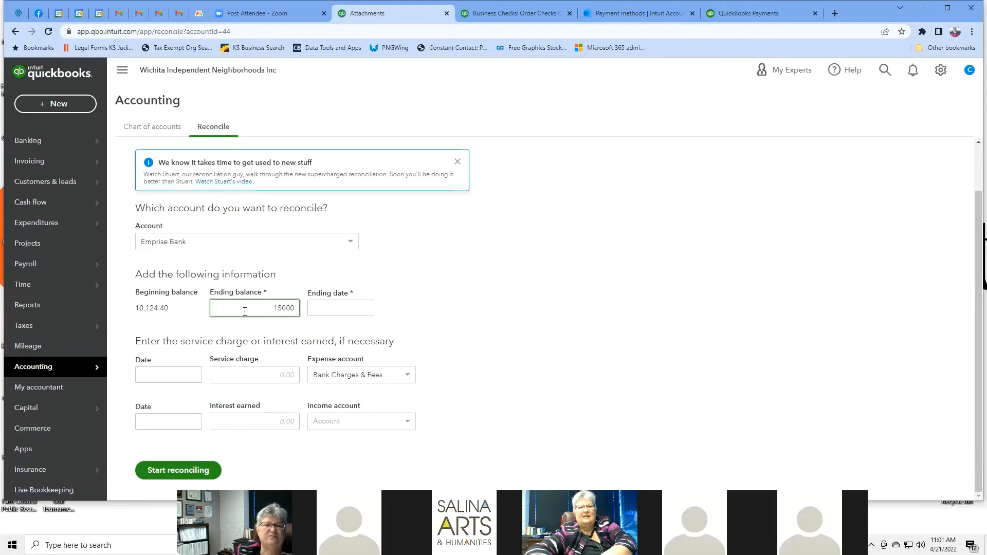
left_click(347, 310)
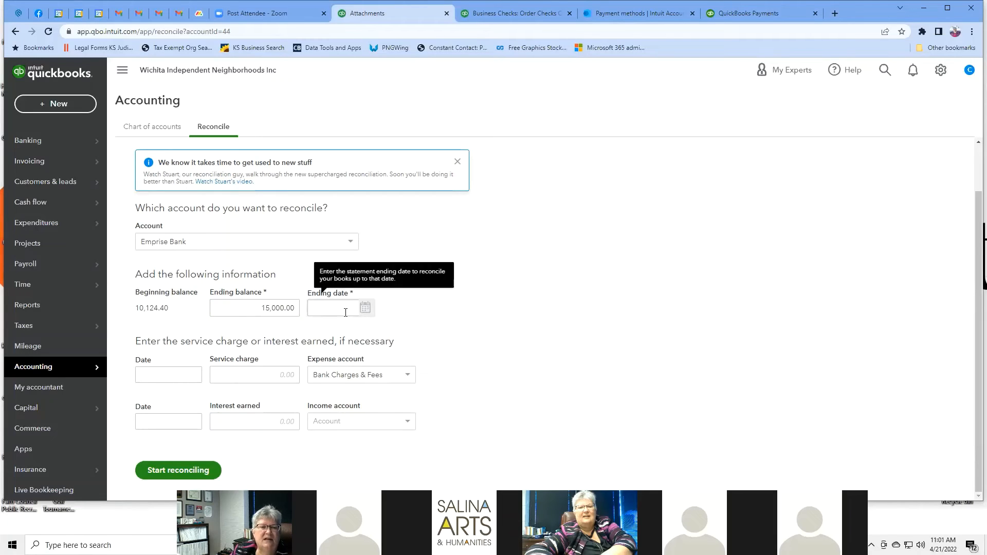
left_click(365, 308)
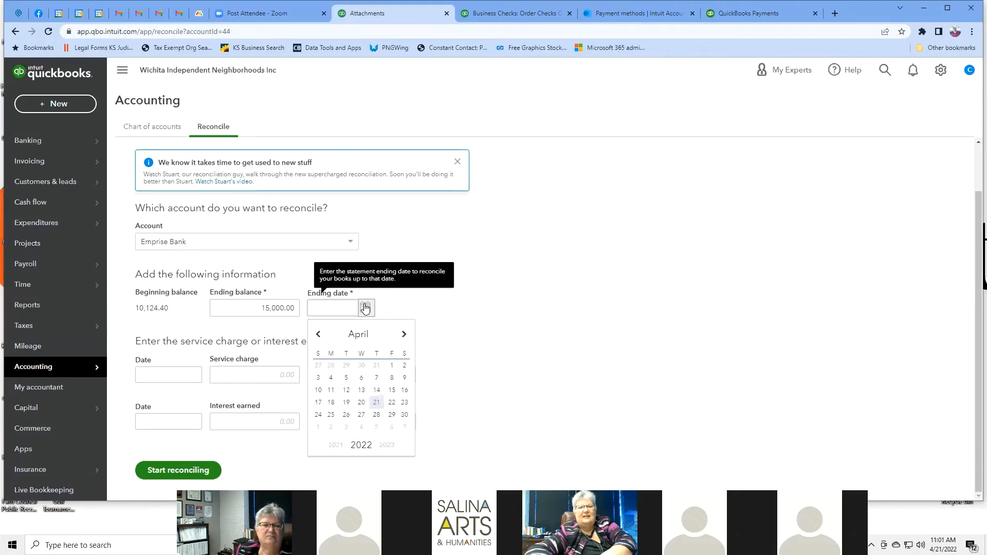
left_click(318, 334)
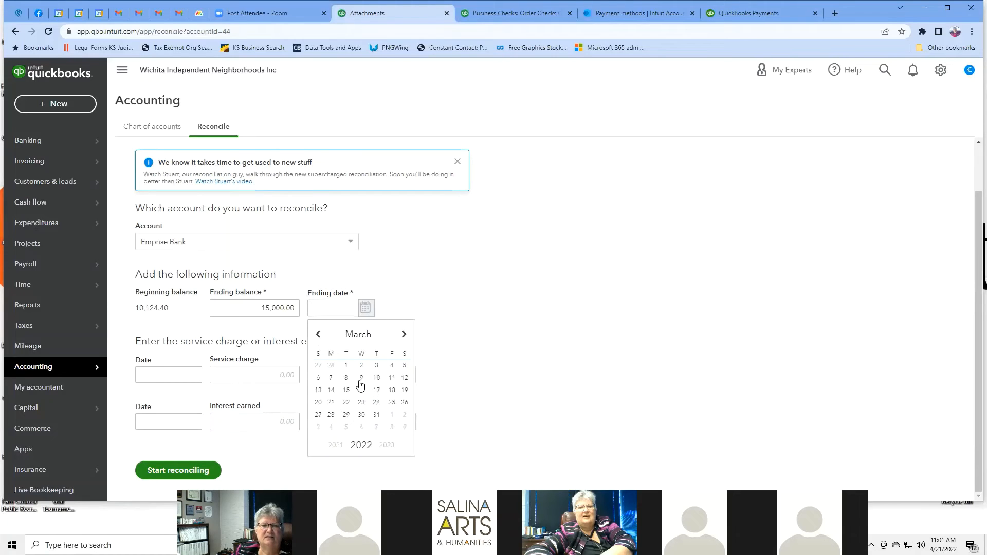
left_click(376, 415)
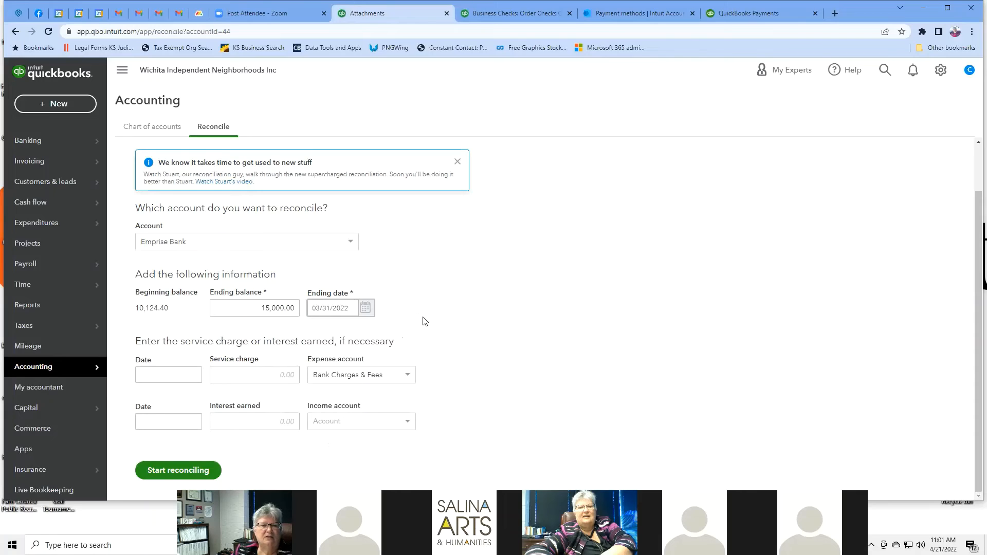
Step: Add a 7.00 service charge dated 03/31/2022
left_click(284, 376)
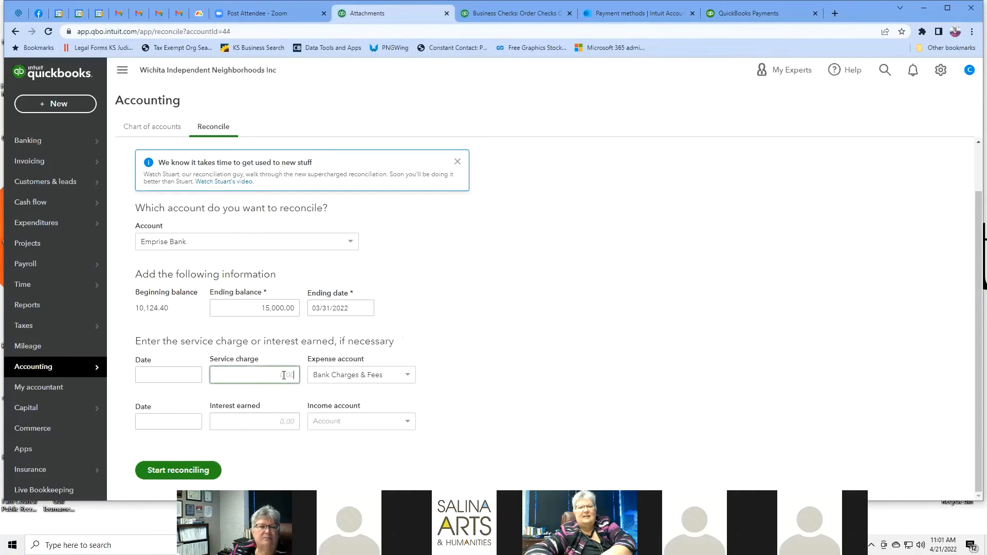
type("7")
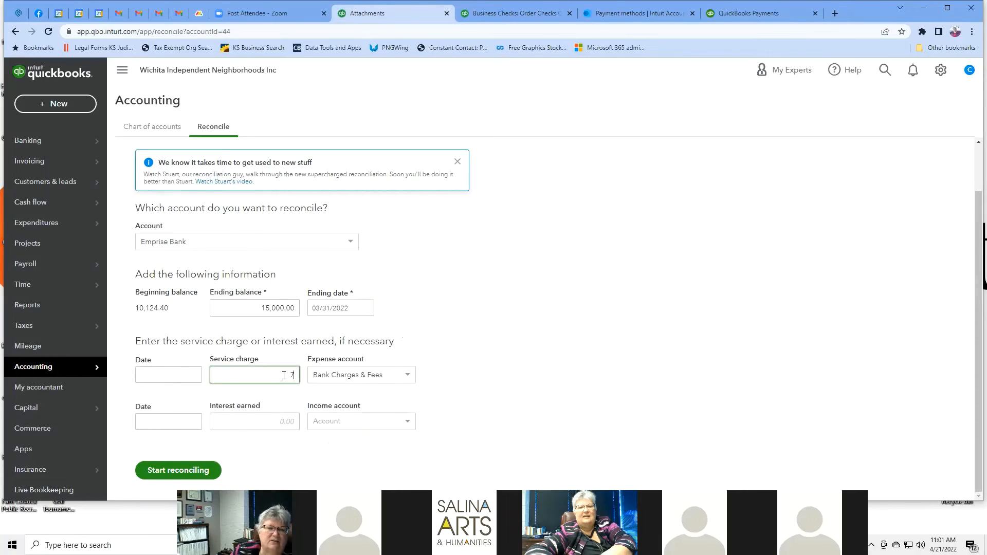
left_click(403, 302)
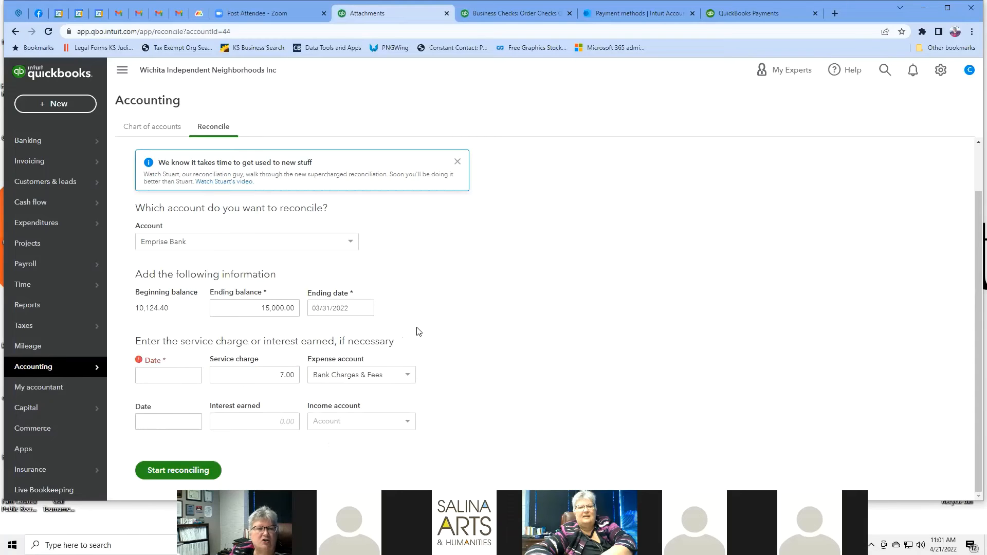
left_click(171, 375)
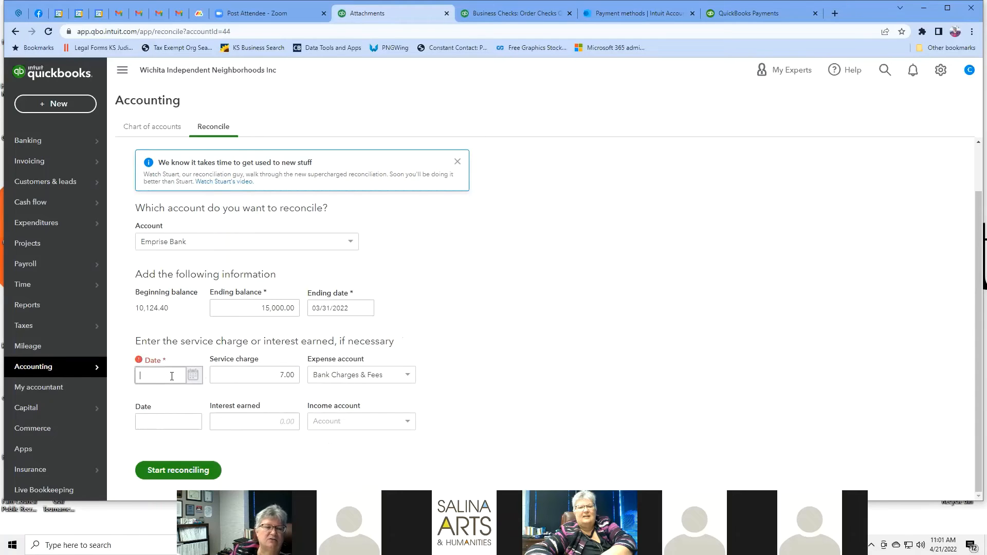
left_click(193, 376)
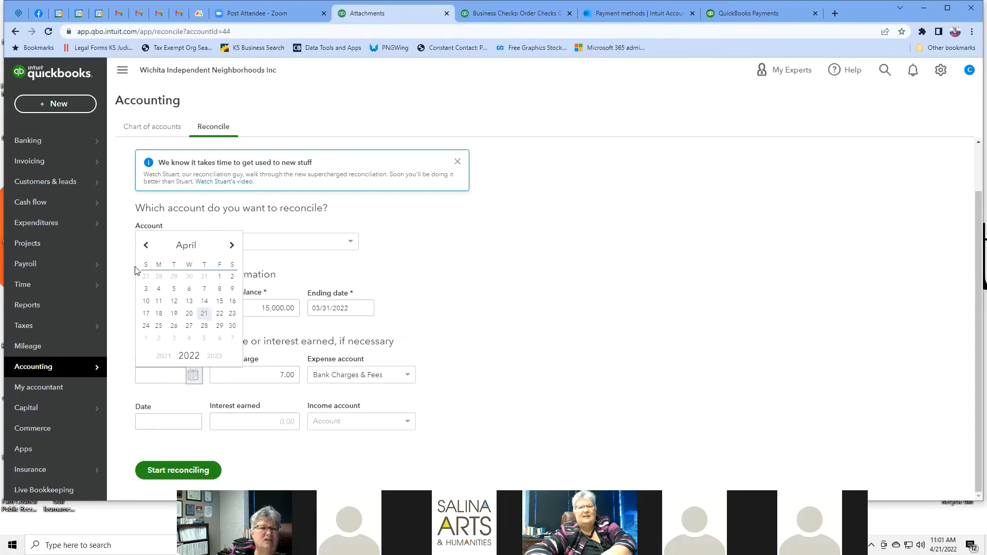
left_click(146, 247)
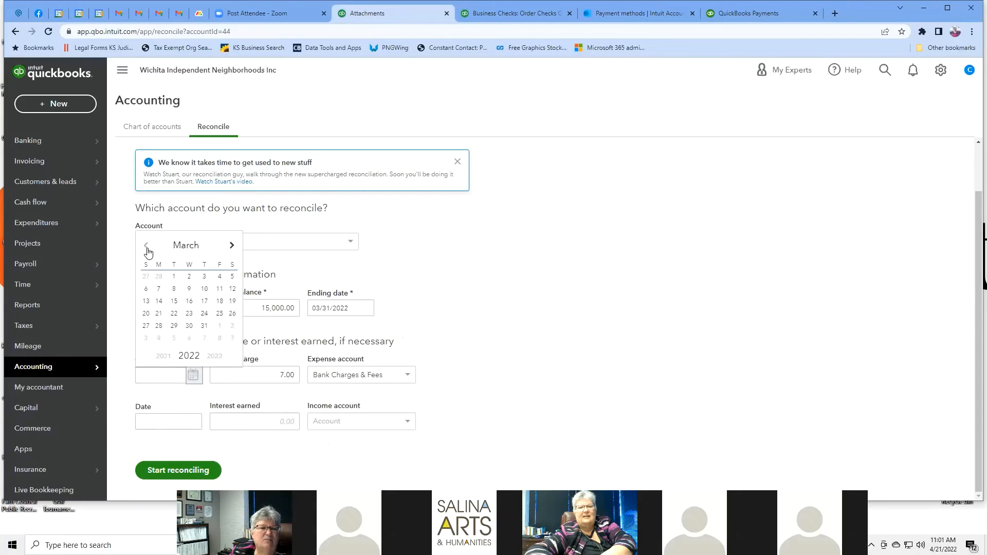
left_click(204, 326)
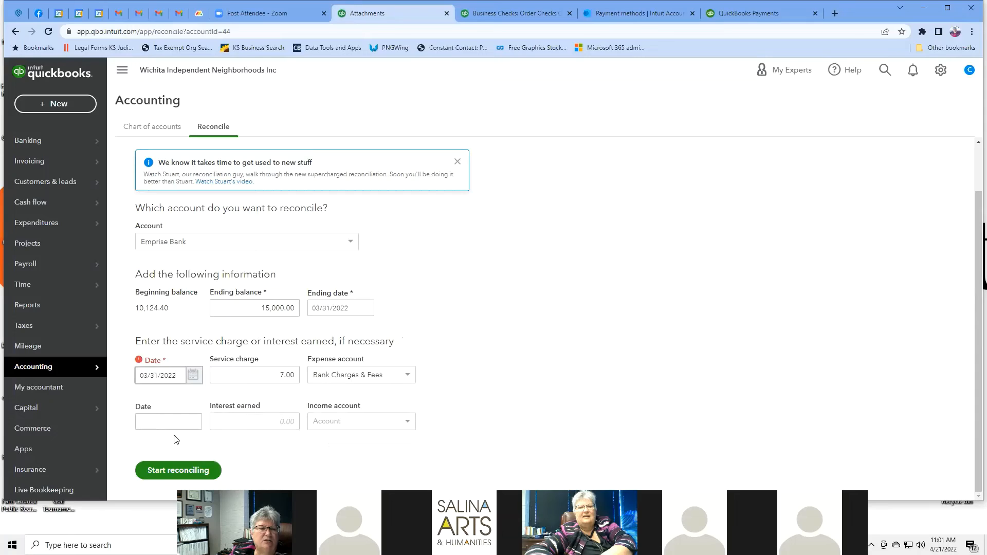
left_click(173, 407)
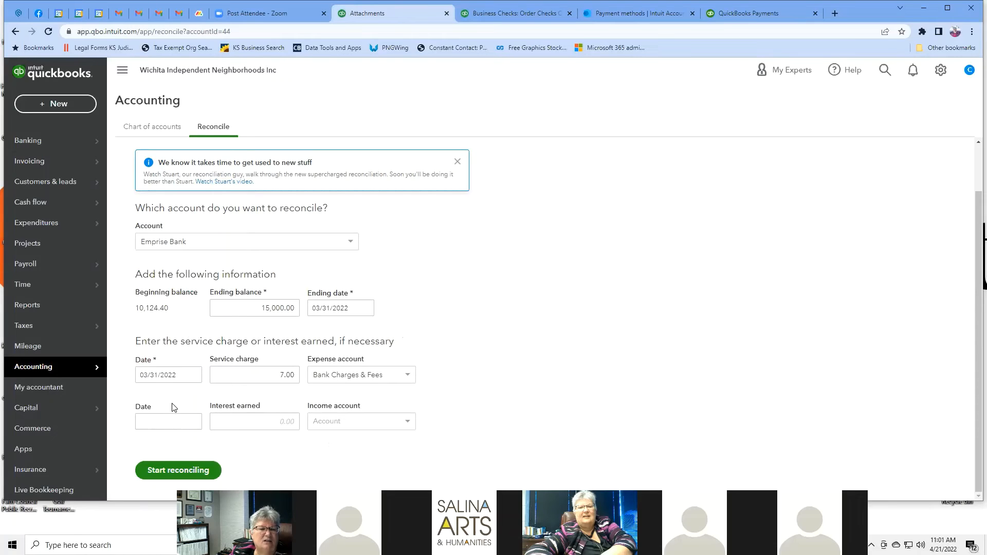
Step: Look through the interest earned income accounts without choosing one, leaving interest blank
left_click(239, 418)
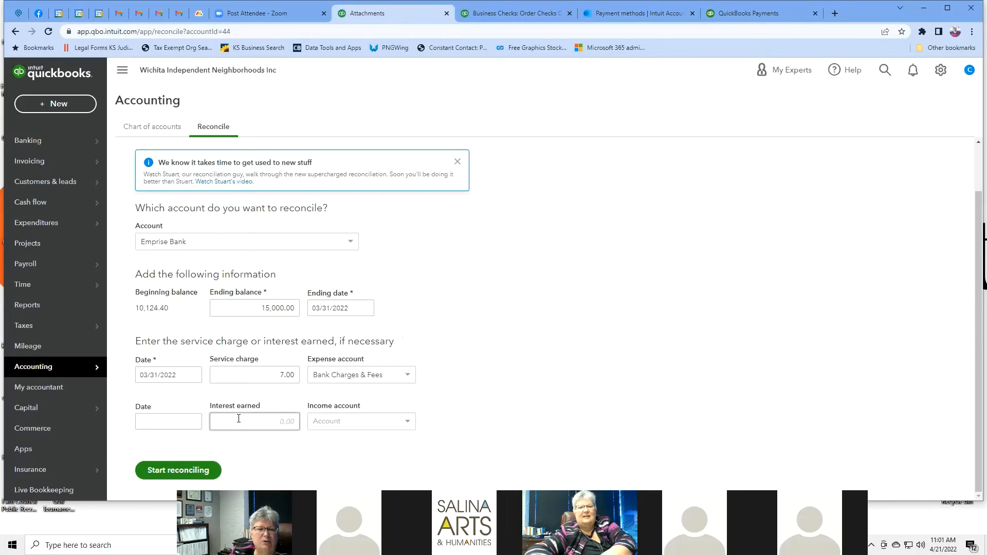
left_click(407, 422)
scroll(402, 450, "down", 3)
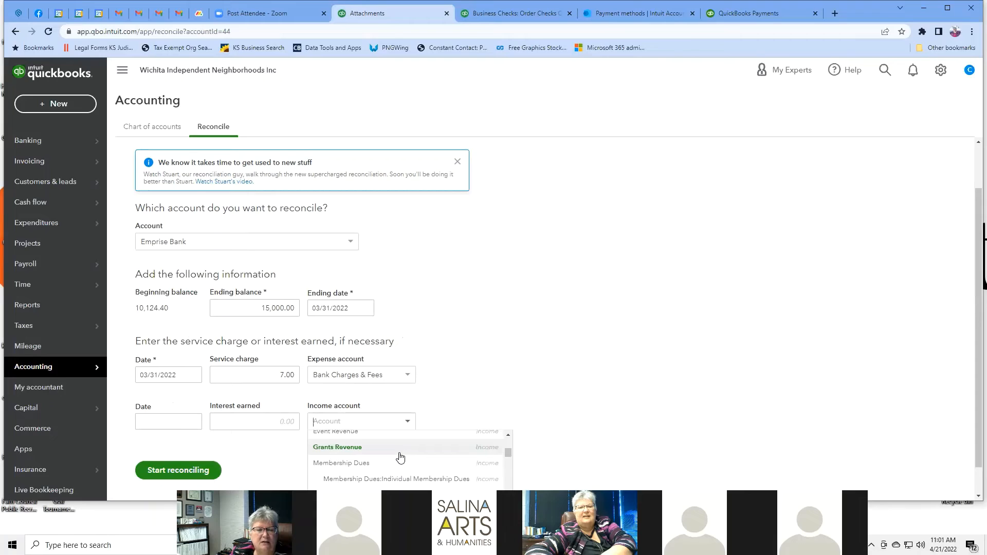
scroll(400, 457, "down", 5)
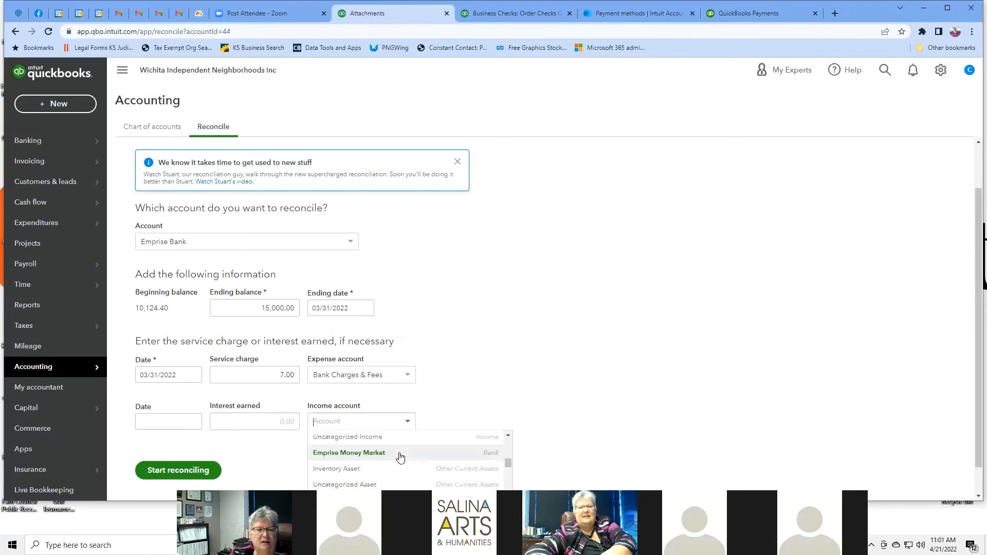
scroll(400, 457, "down", 3)
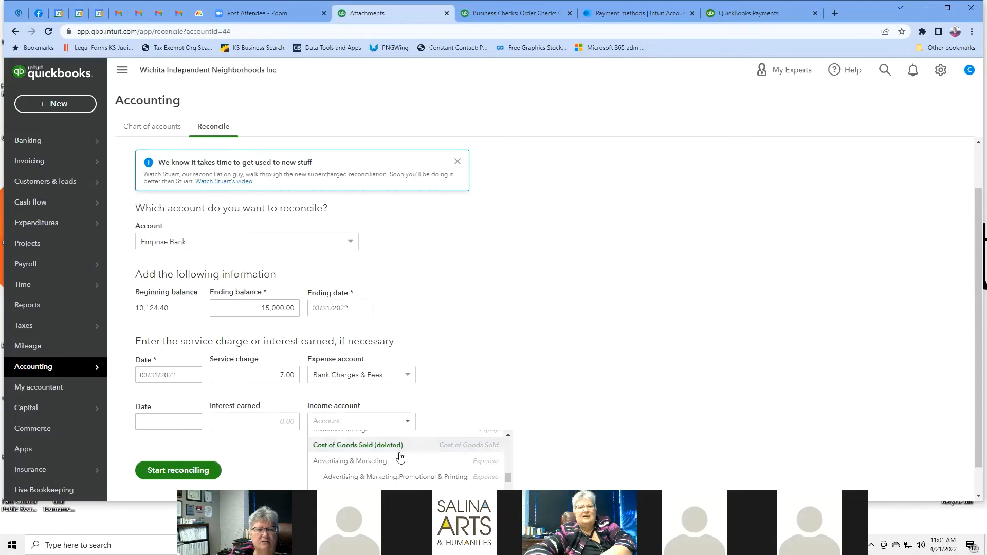
scroll(400, 456, "down", 3)
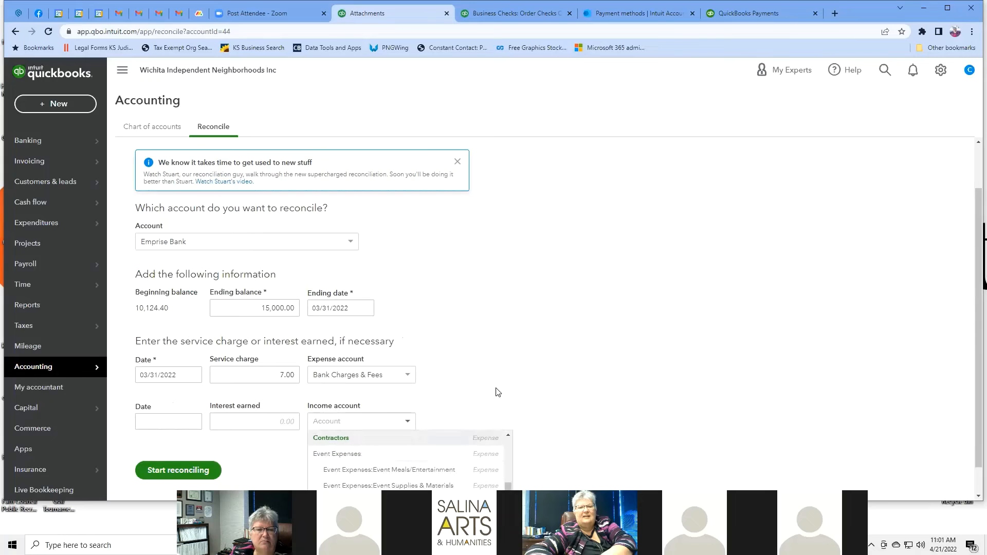
left_click(478, 381)
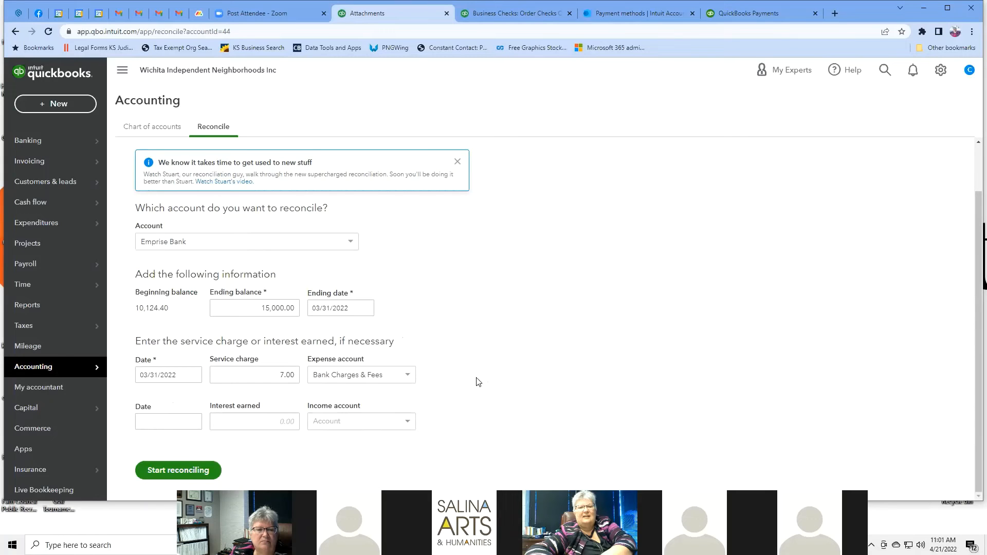
Step: Start reconciling Emprise Bank and dismiss the transaction review tips
left_click(194, 474)
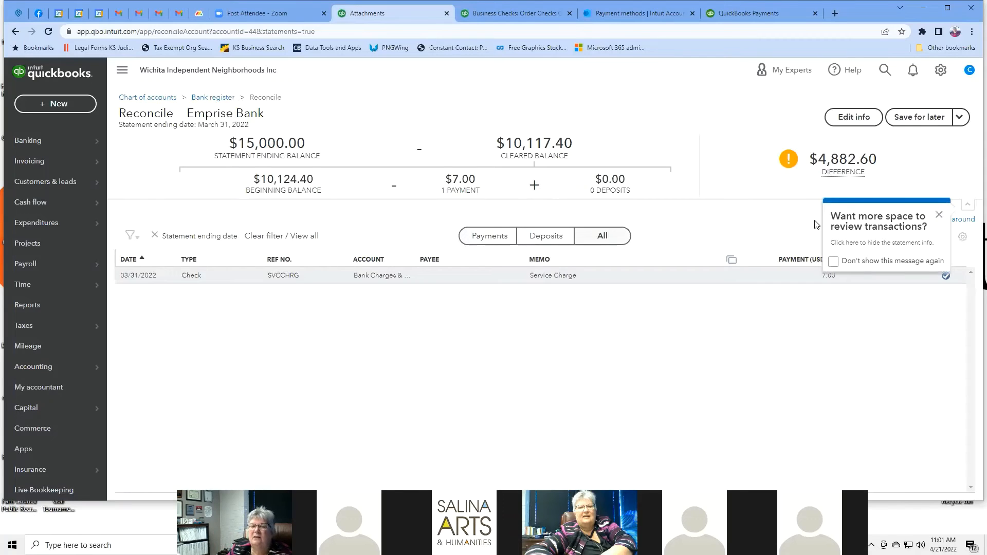
left_click(938, 215)
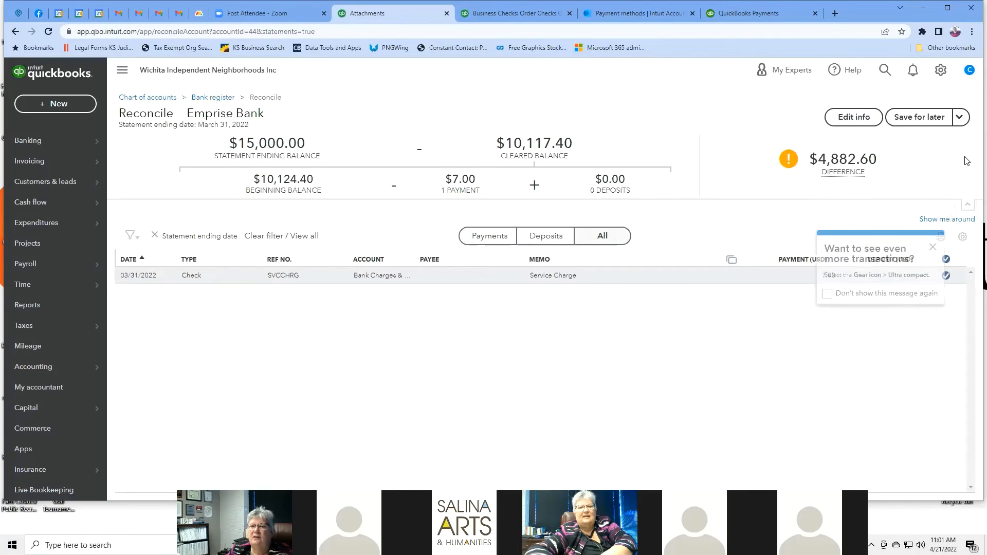
mouse_move(875, 169)
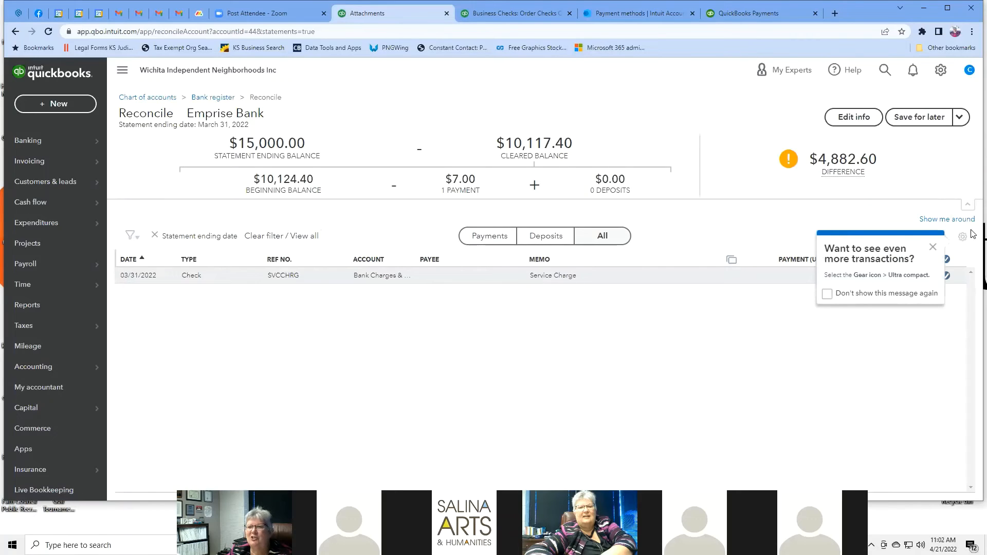
left_click(933, 249)
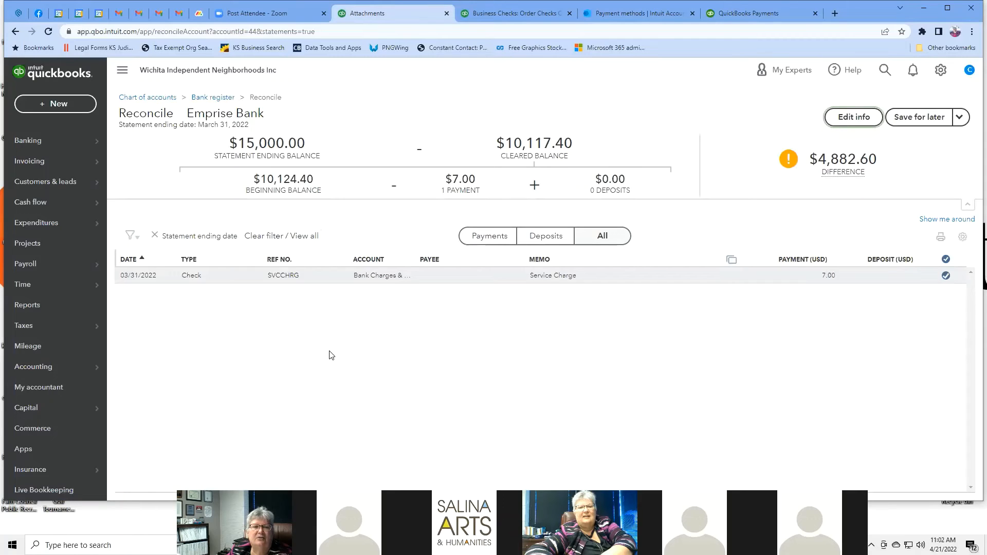
mouse_move(843, 172)
left_click(487, 243)
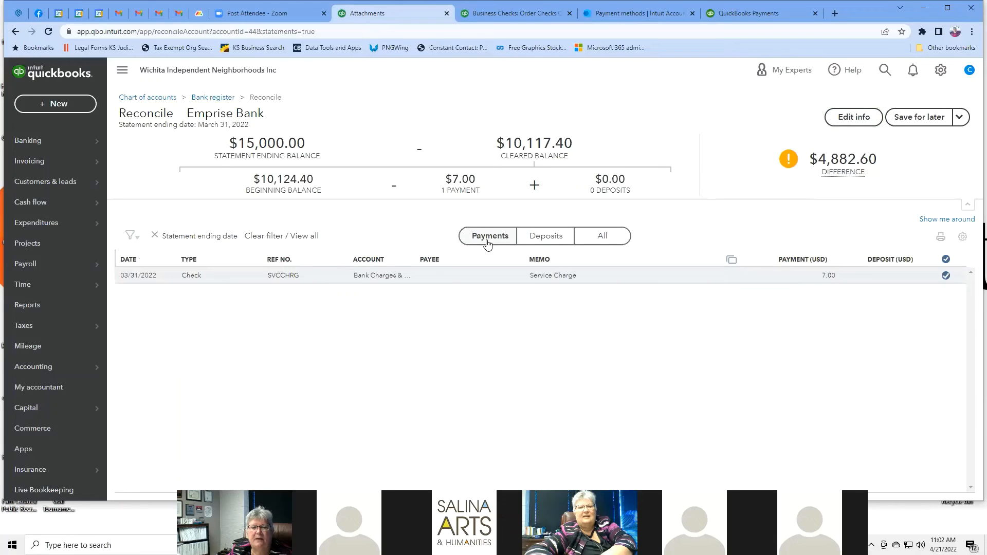
left_click(545, 242)
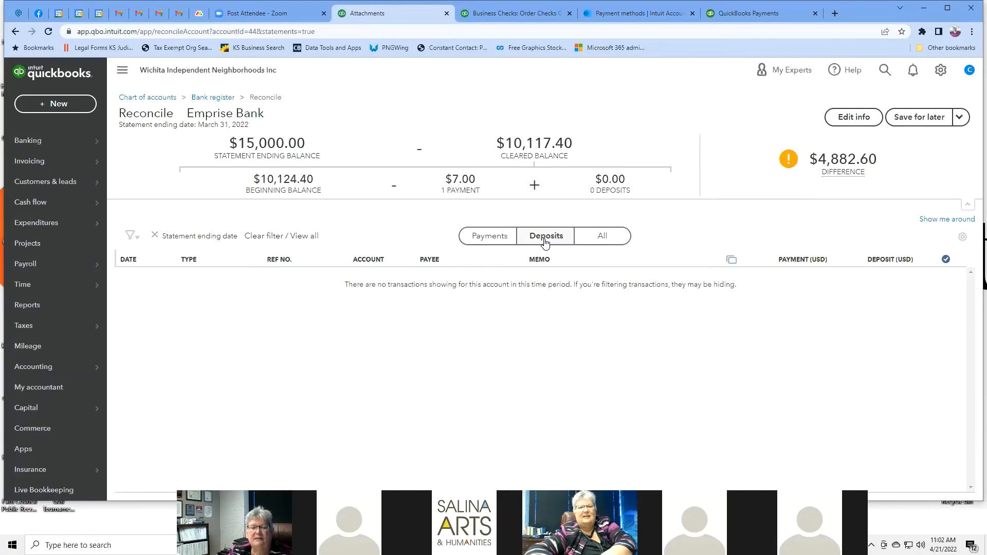
left_click(601, 241)
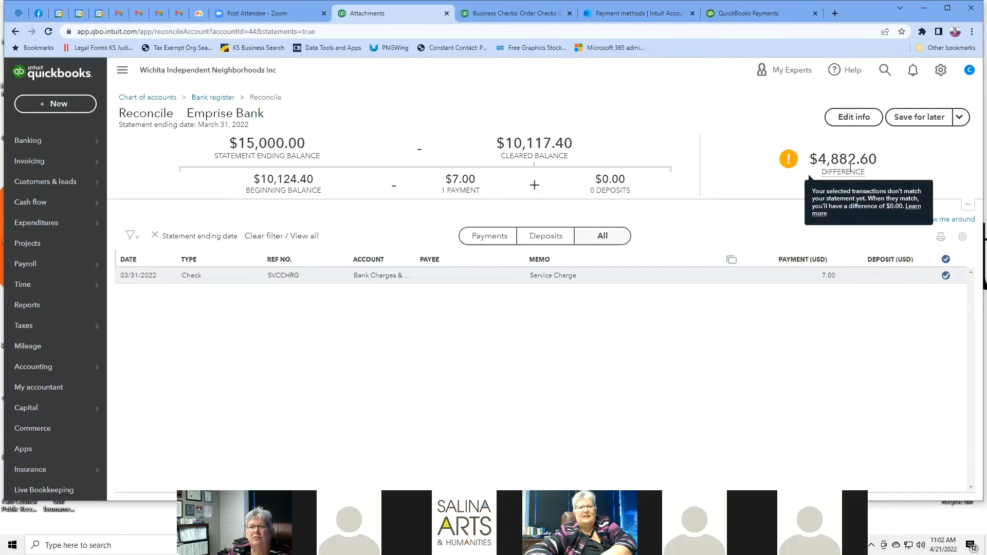
left_click(960, 116)
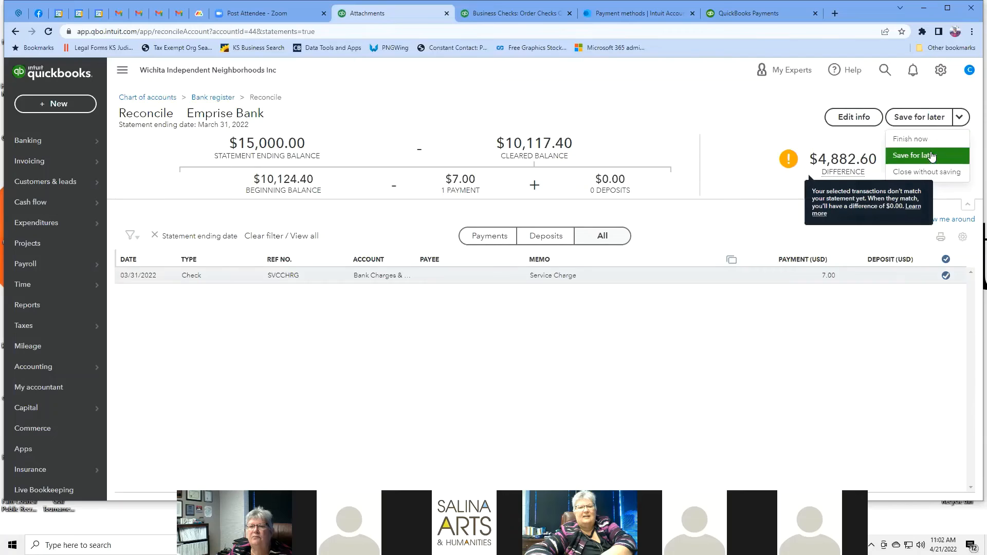
left_click(855, 116)
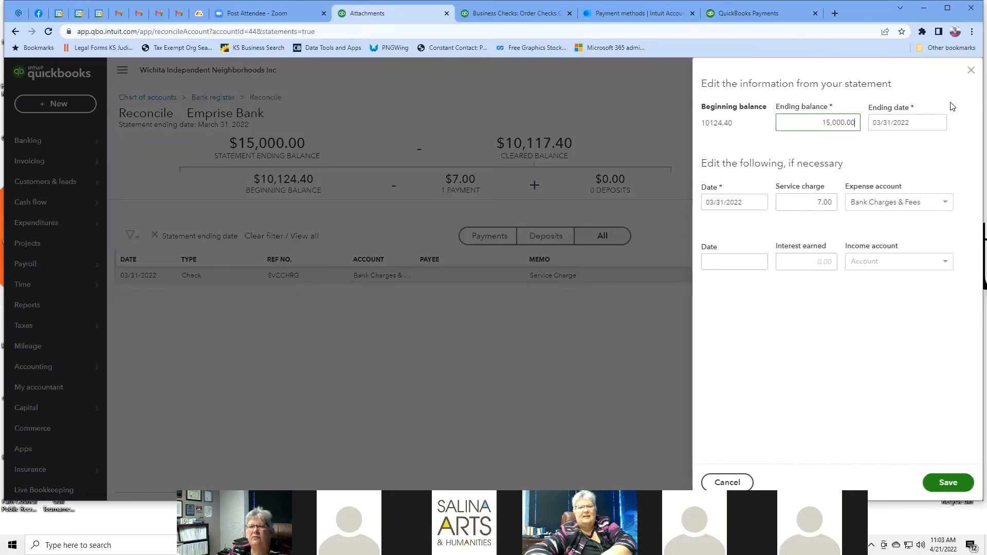
left_click(970, 70)
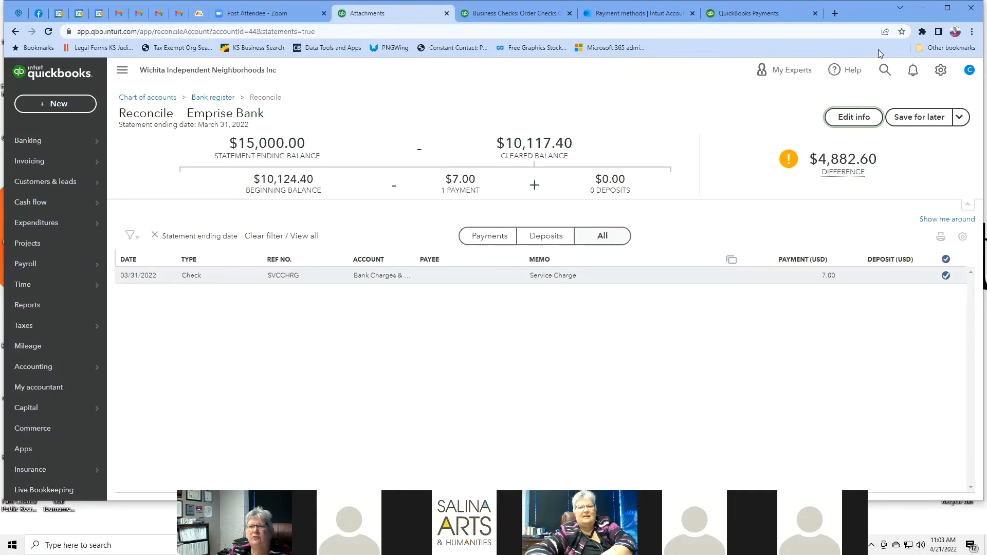
Step: Go to Budgeting and start adding a new budget
left_click(940, 72)
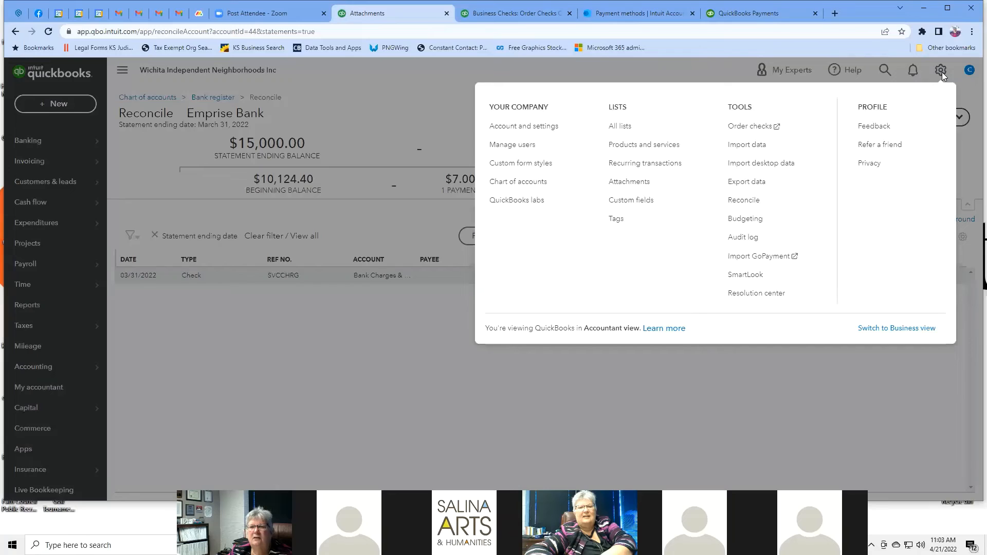
left_click(749, 220)
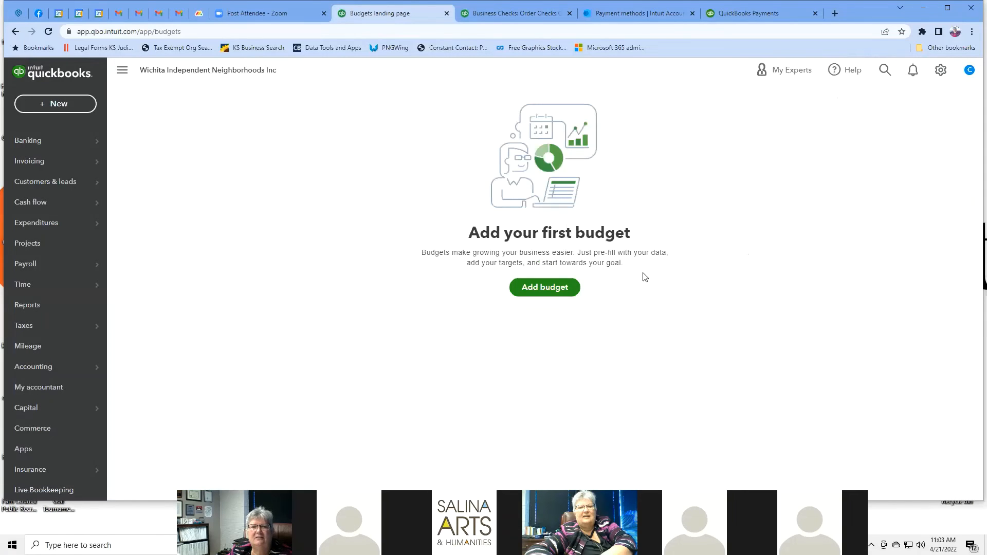
left_click(556, 288)
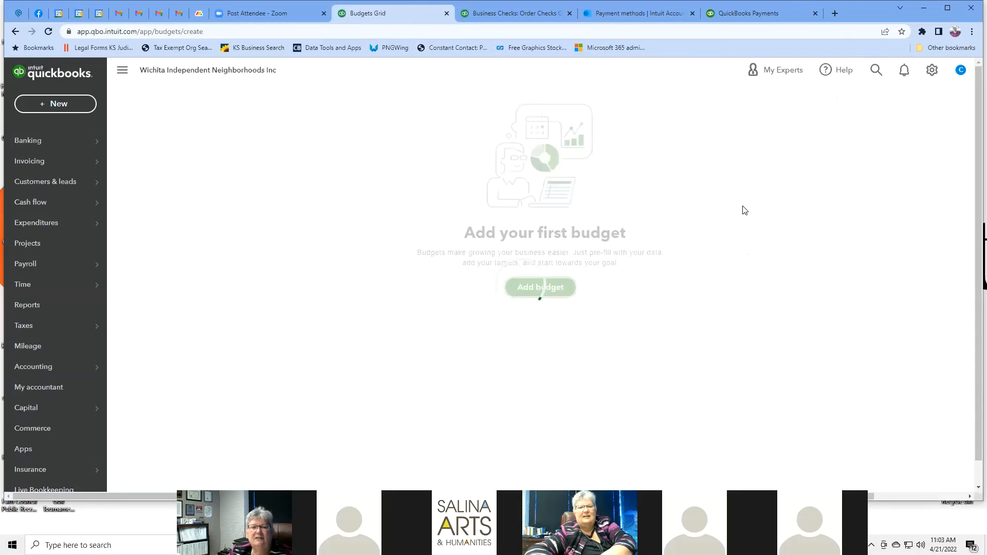
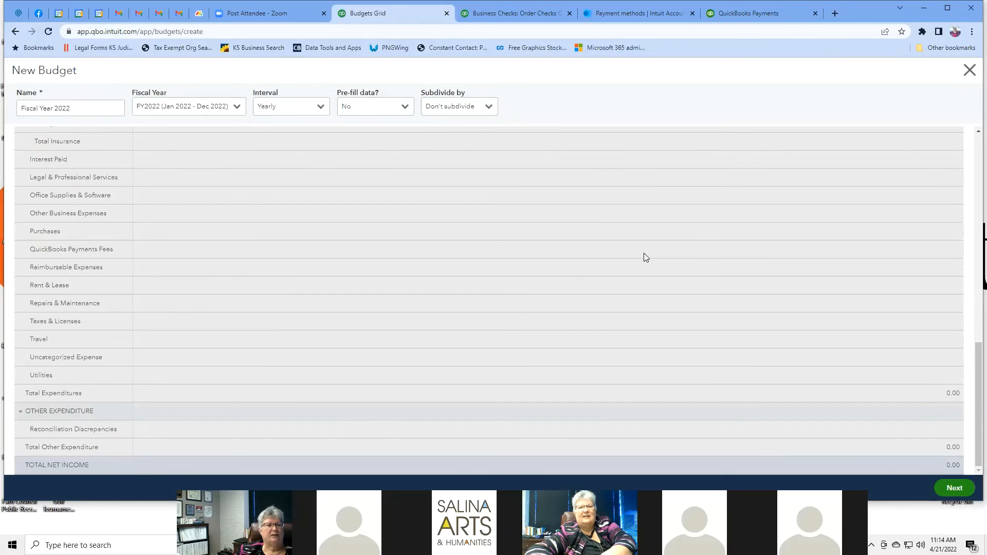
Step: Scroll the Fiscal Year 2022 budget's Revenue, Expenditures and Other Expenditure rows, all at 0.00
scroll(646, 257, "up", 15)
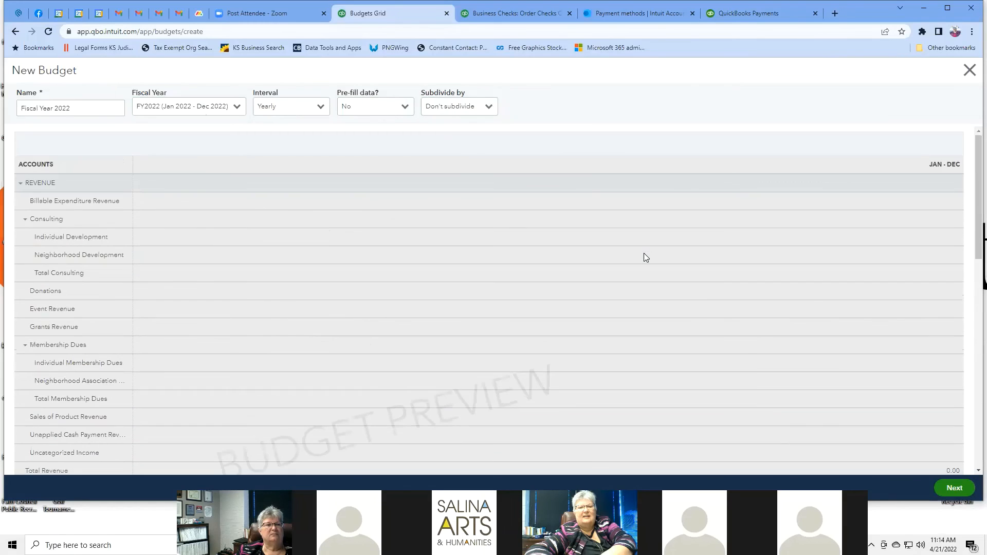
scroll(244, 211, "down", 15)
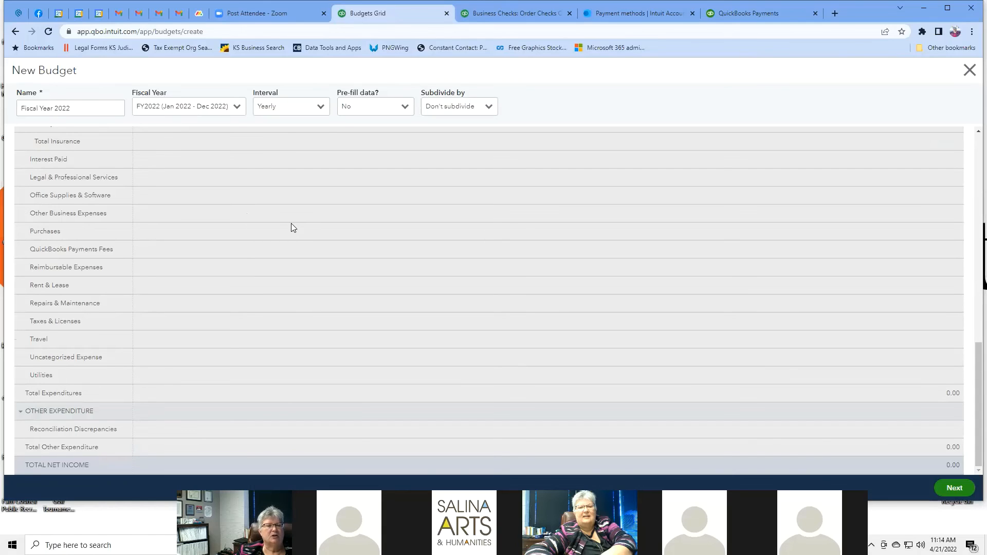
scroll(293, 227, "up", 4)
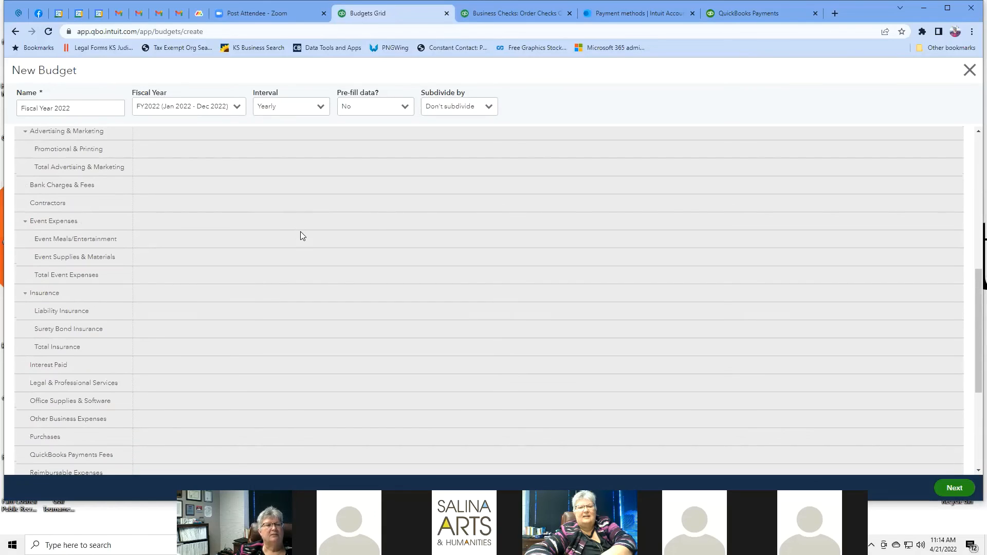
scroll(300, 236, "up", 4)
scroll(258, 199, "up", 3)
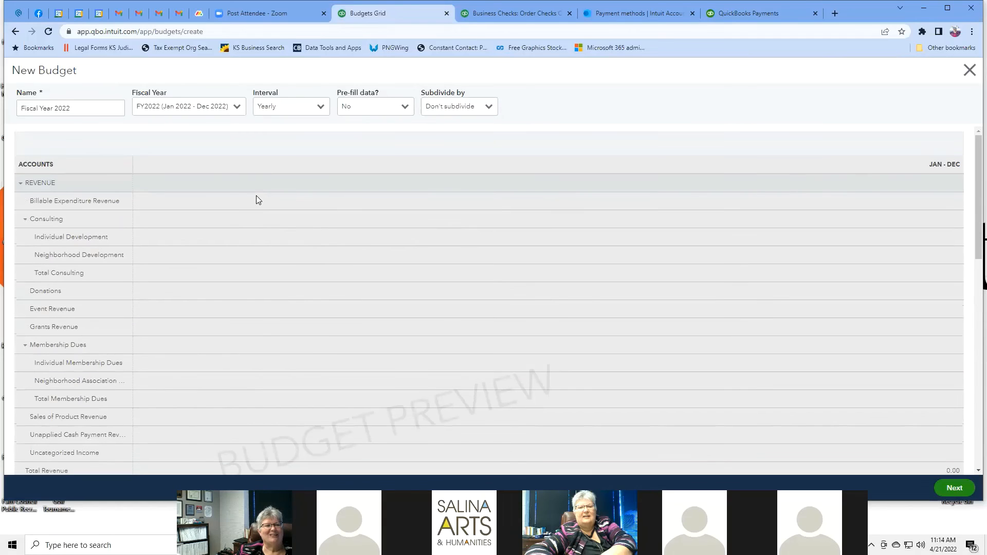
scroll(257, 198, "down", 5)
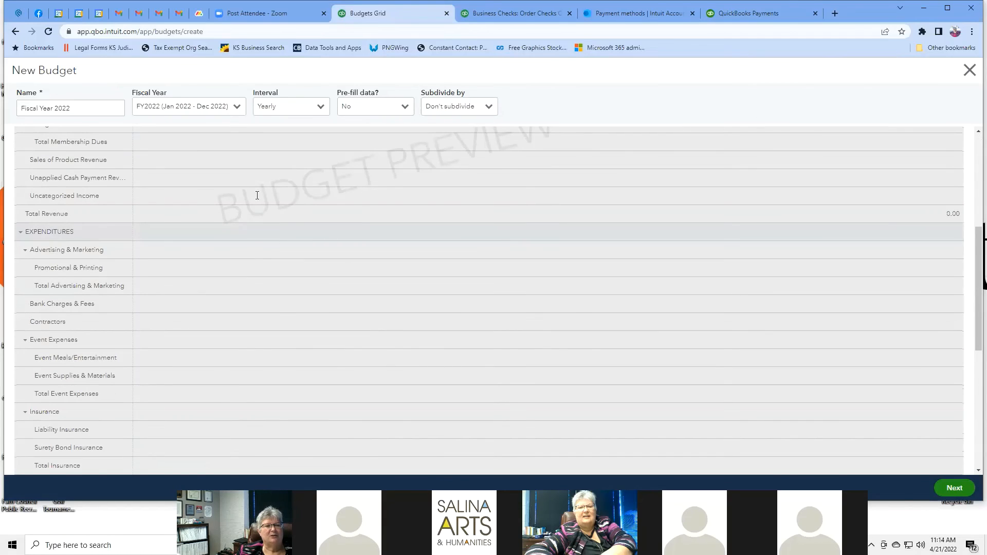
scroll(156, 141, "down", 5)
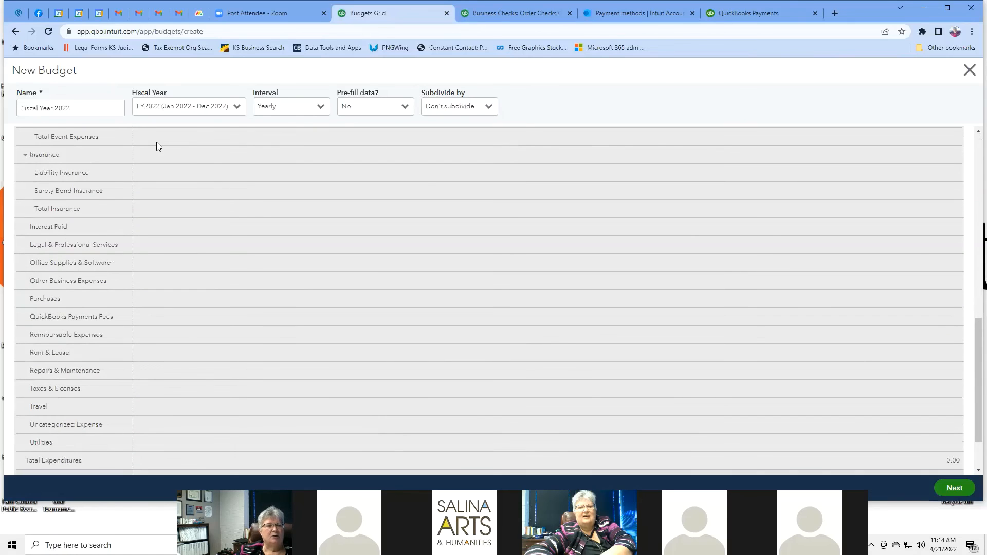
scroll(156, 142, "down", 3)
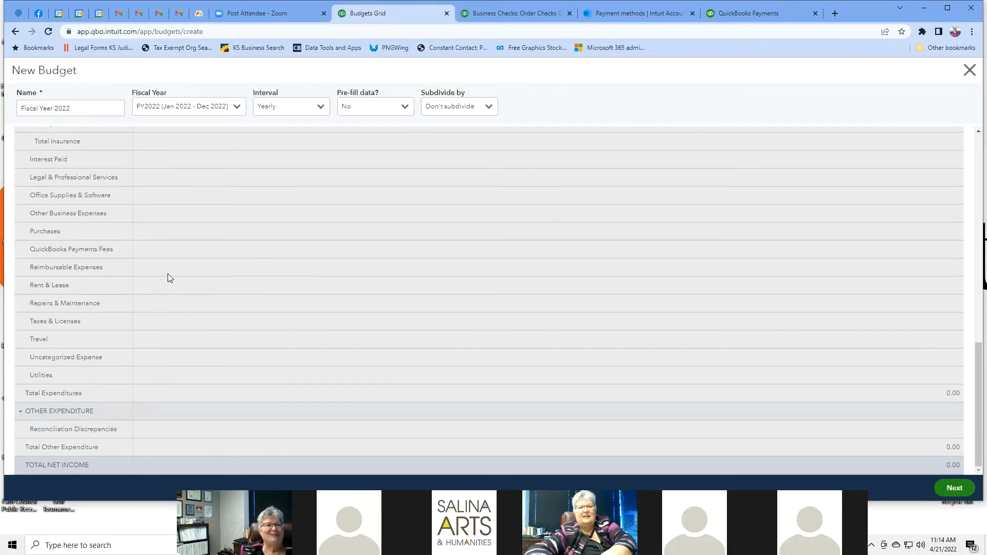
scroll(211, 244, "up", 6)
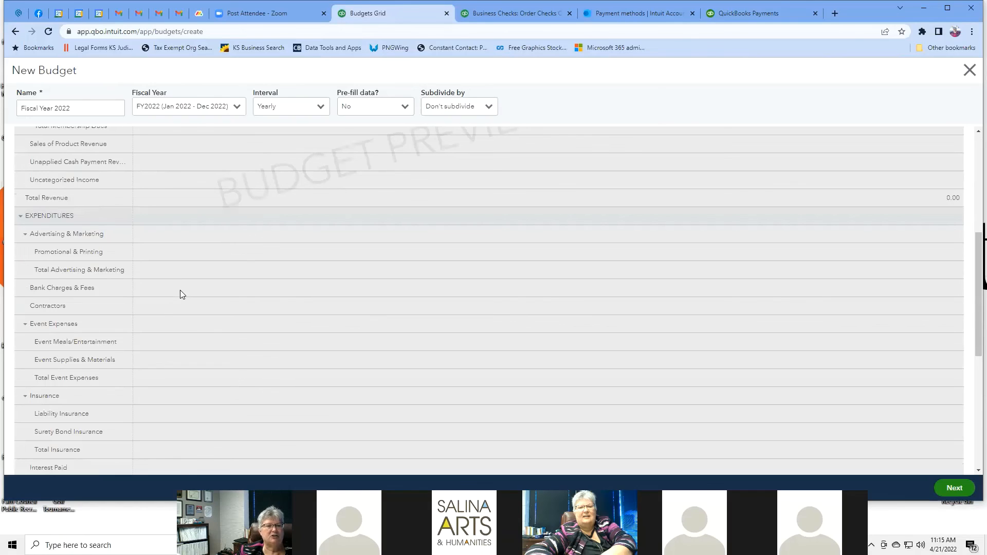
scroll(179, 291, "down", 6)
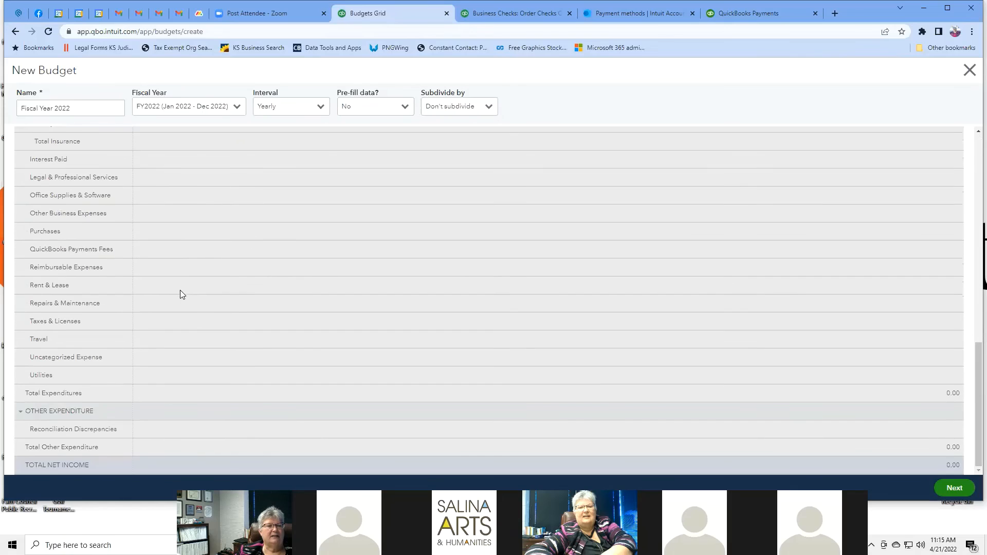
scroll(180, 291, "up", 5)
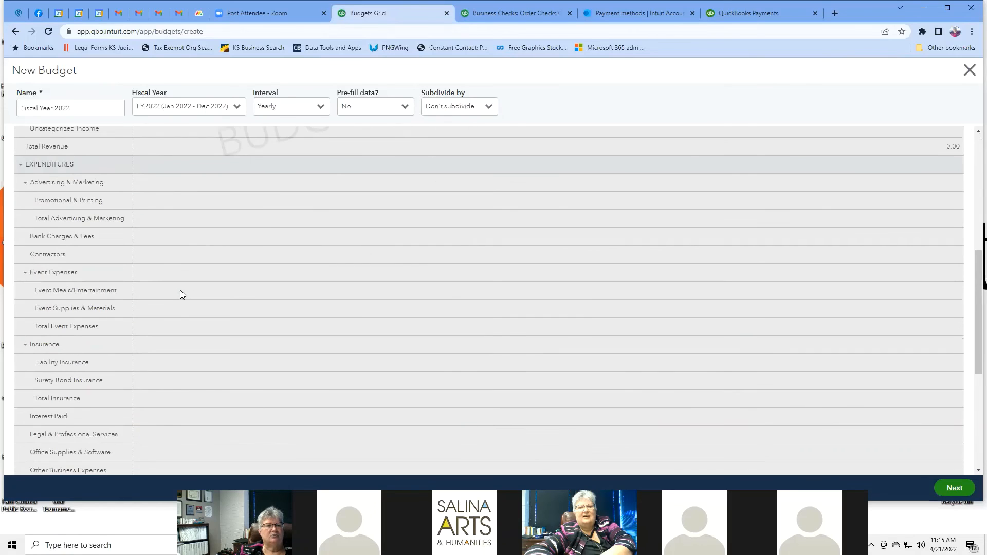
scroll(174, 293, "up", 6)
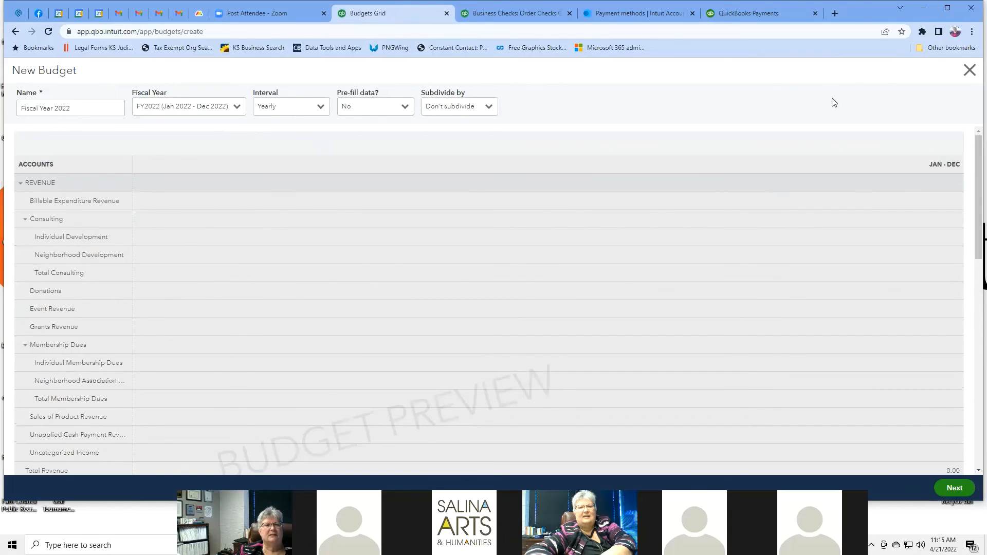
Step: Discard the new budget without saving and glance at the settings gear menu
left_click(969, 70)
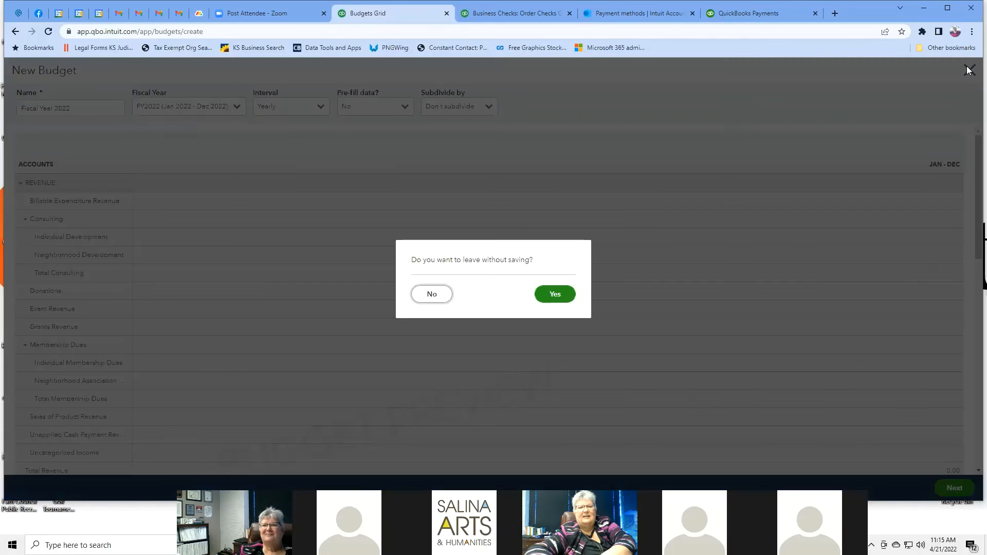
left_click(552, 295)
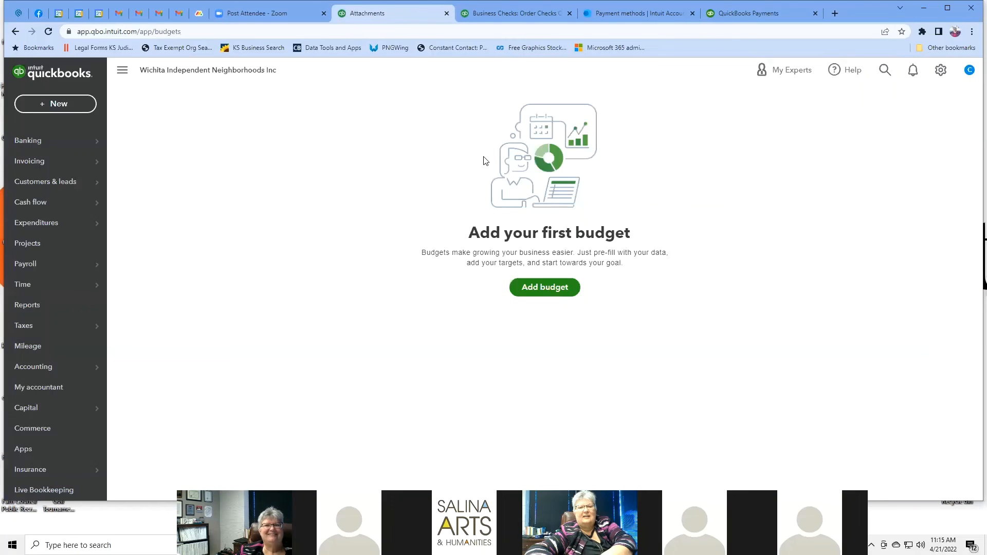
left_click(939, 72)
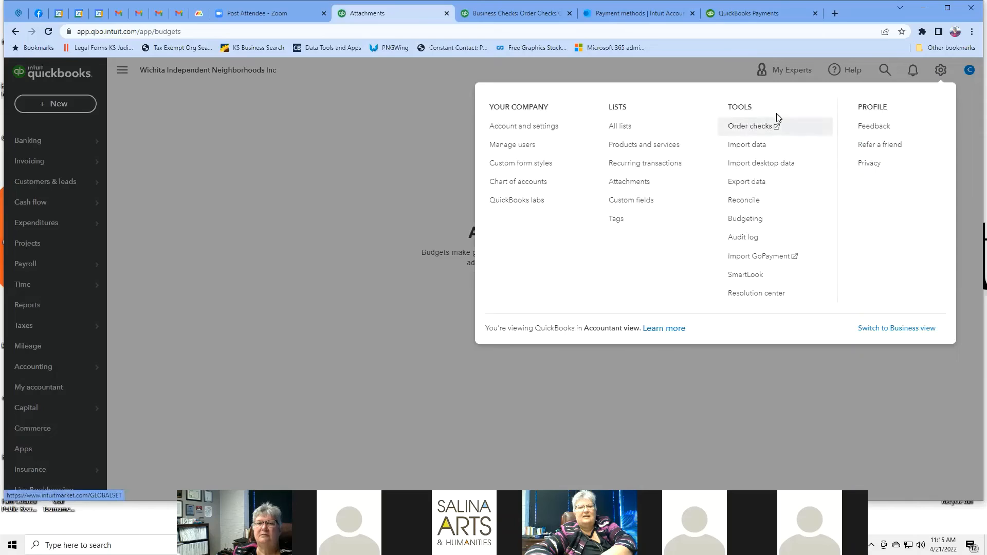
left_click(246, 100)
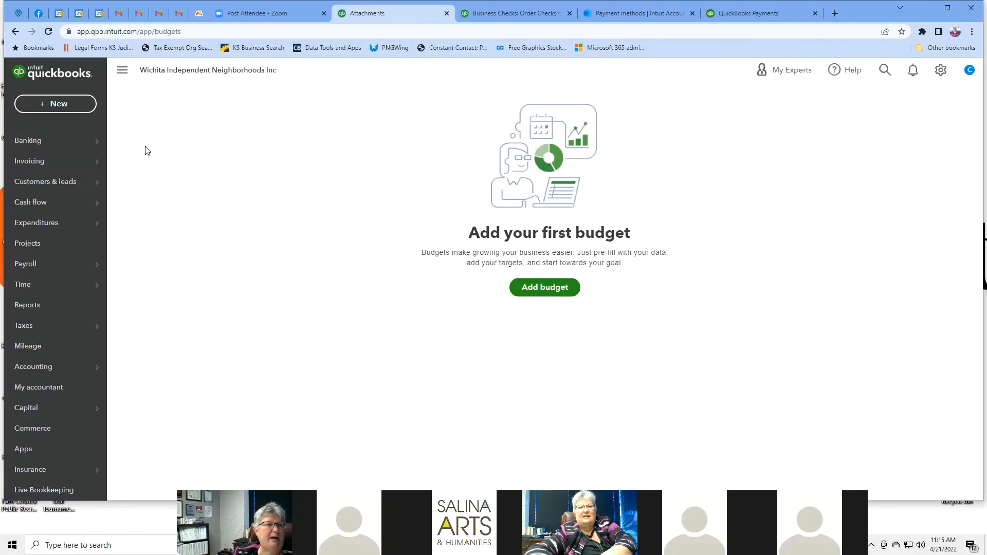
Step: Open the standard Reports list and scroll down past the Sales tax section
left_click(39, 306)
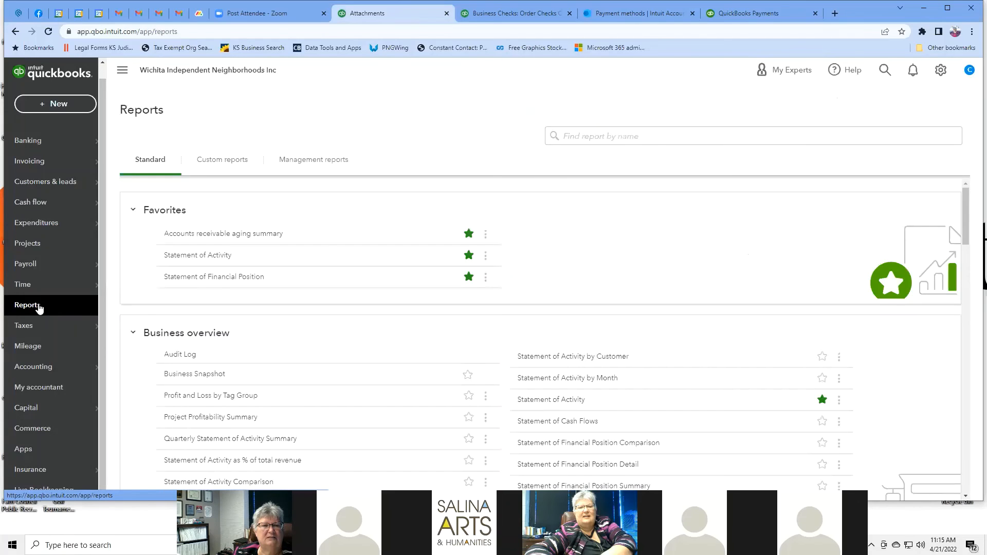
scroll(581, 236, "down", 2)
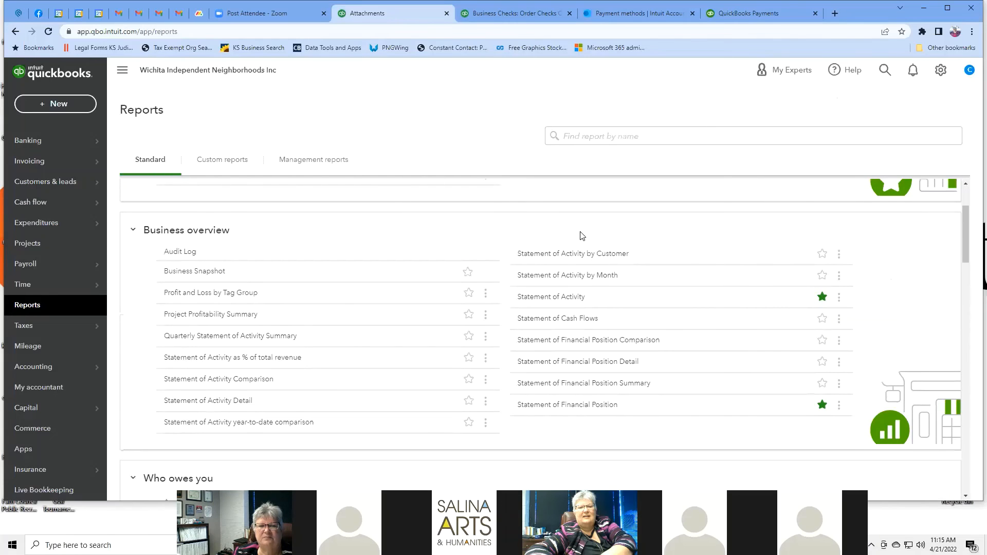
scroll(581, 236, "down", 5)
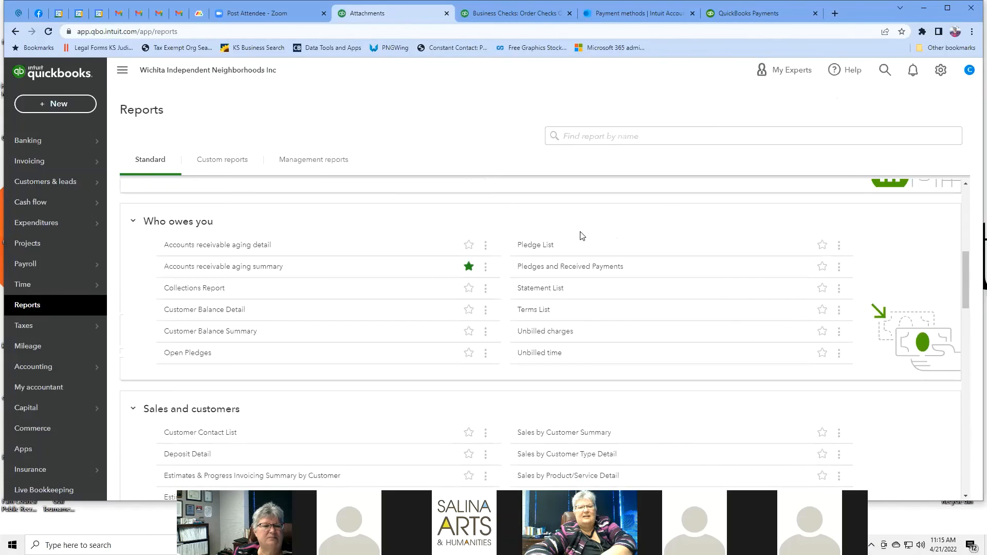
scroll(581, 236, "down", 4)
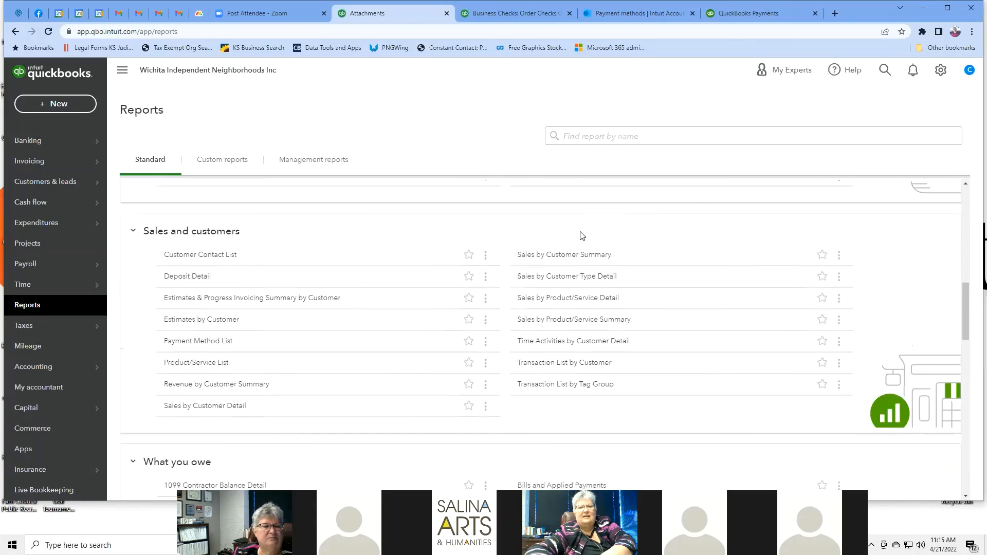
scroll(581, 236, "down", 2)
scroll(581, 236, "down", 1)
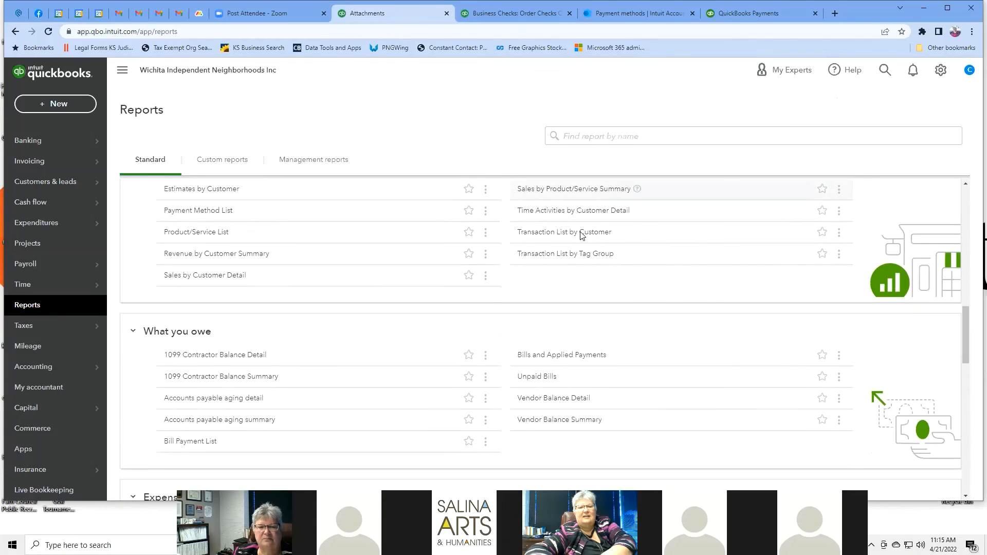
scroll(581, 236, "down", 2)
scroll(582, 236, "down", 2)
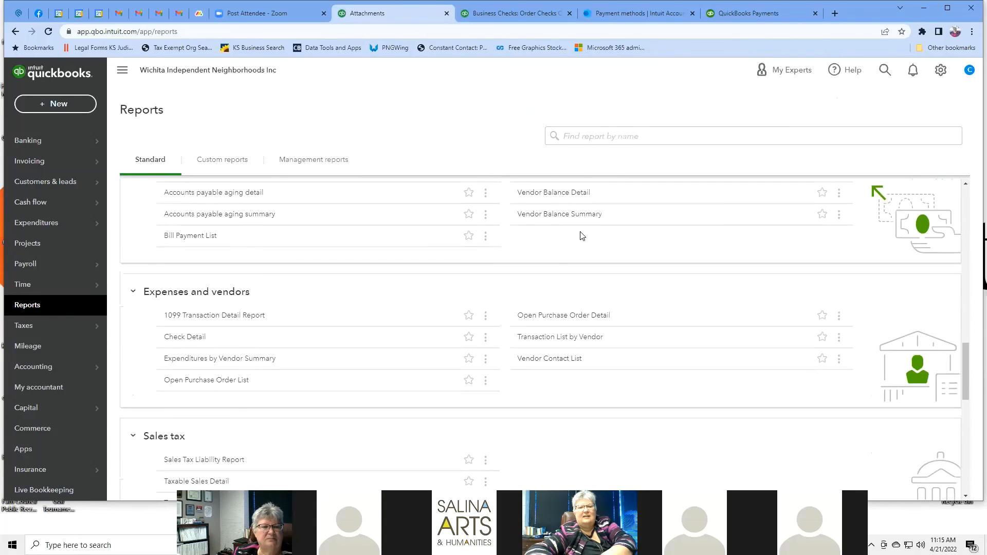
scroll(581, 236, "down", 2)
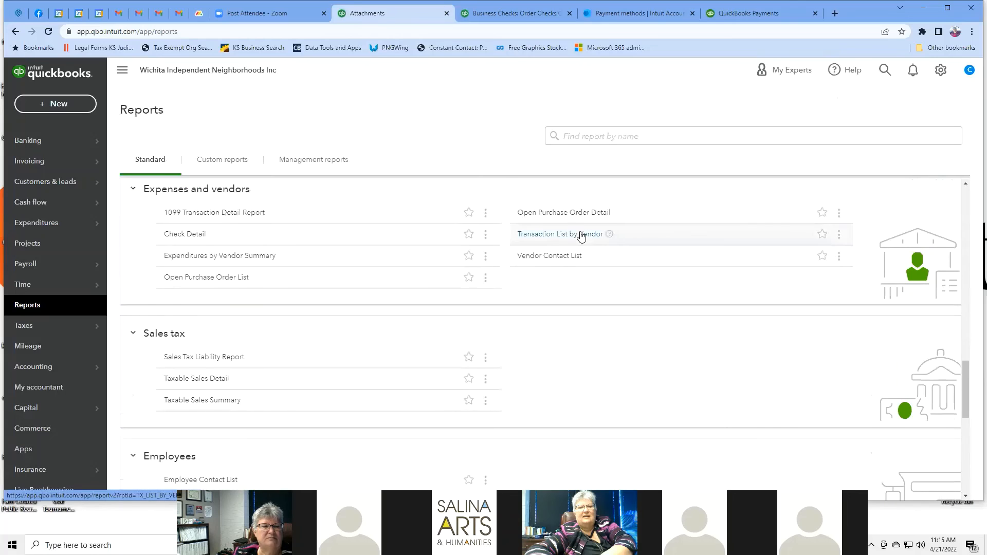
scroll(581, 236, "down", 1)
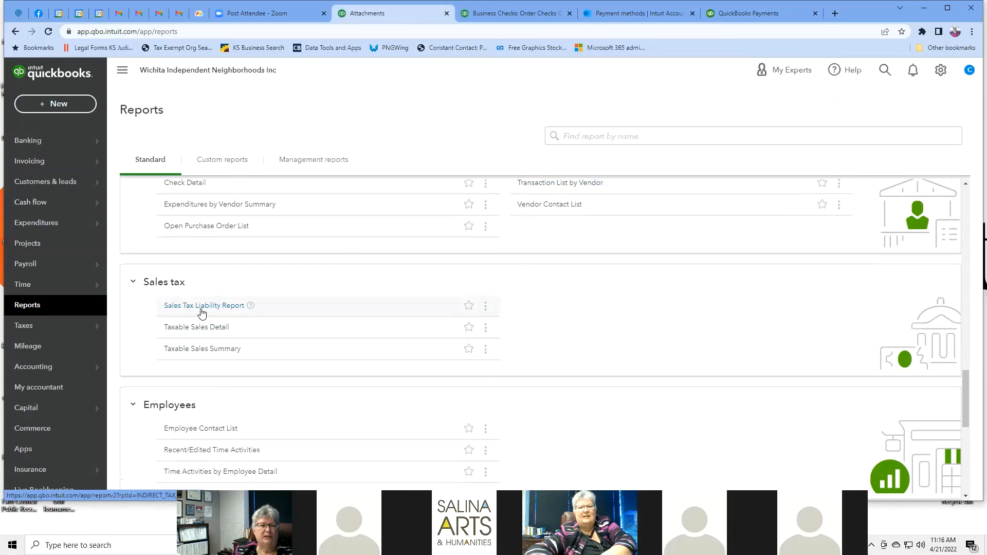
Step: Open the Taxable Sales Summary for Last Quarter and check its period, density and export options unchanged
left_click(206, 350)
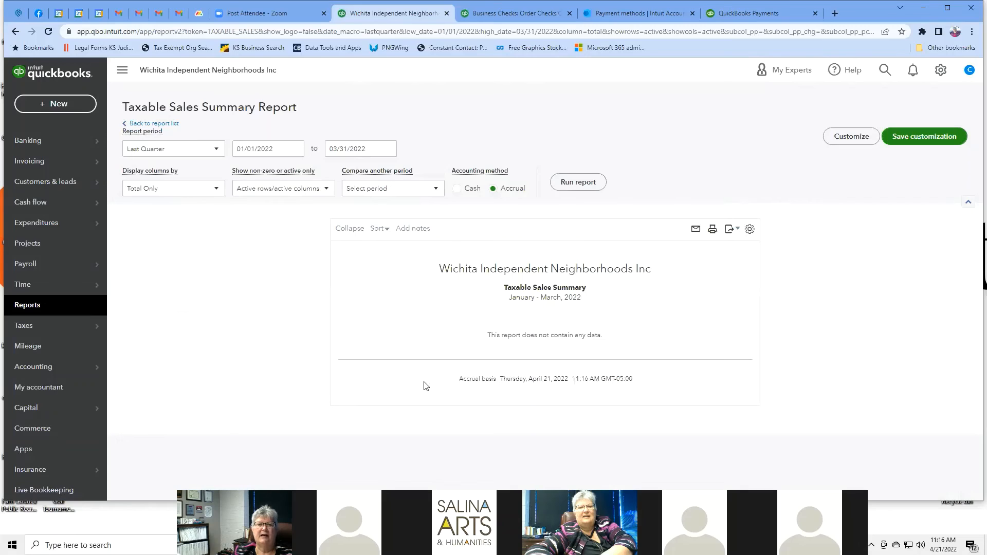
left_click(216, 153)
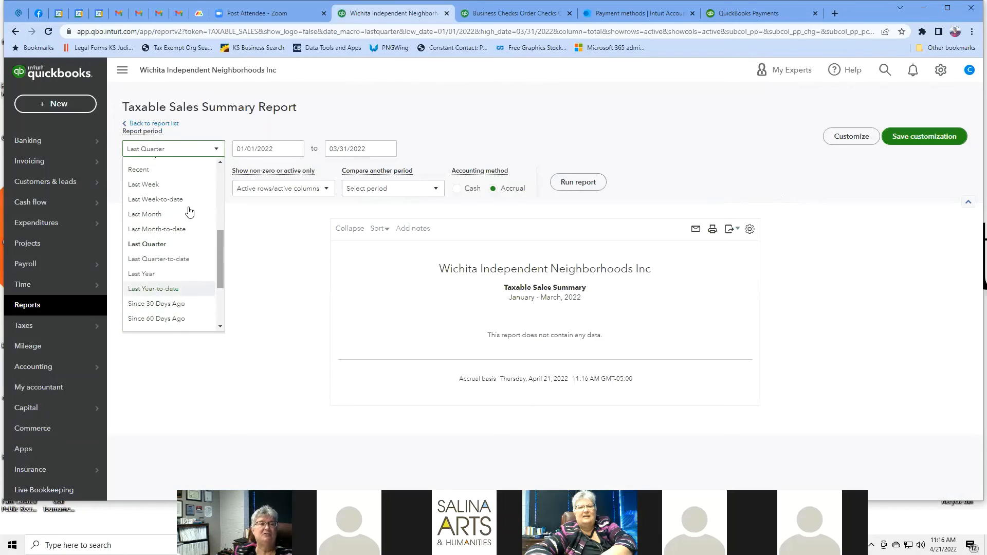
left_click(266, 269)
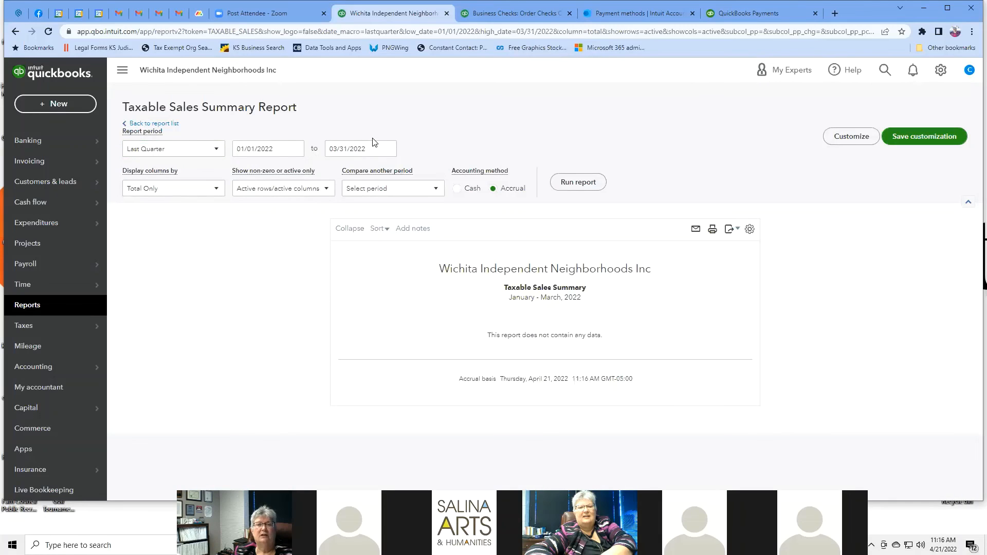
left_click(750, 230)
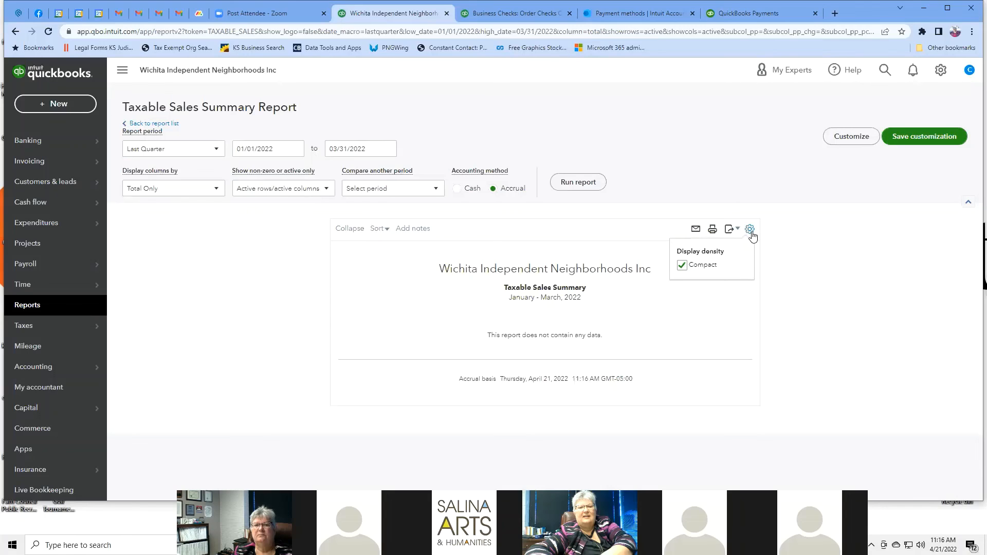
left_click(845, 234)
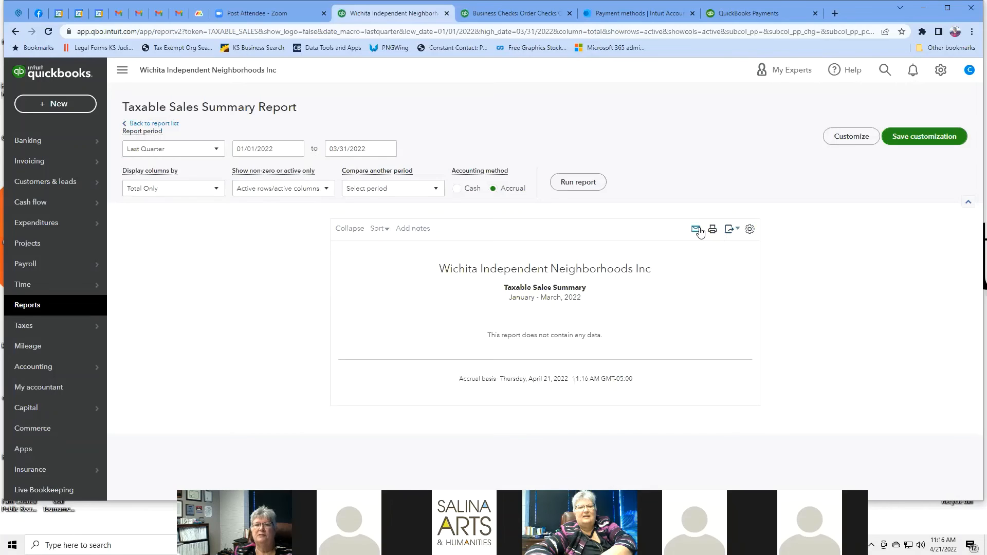
left_click(729, 236)
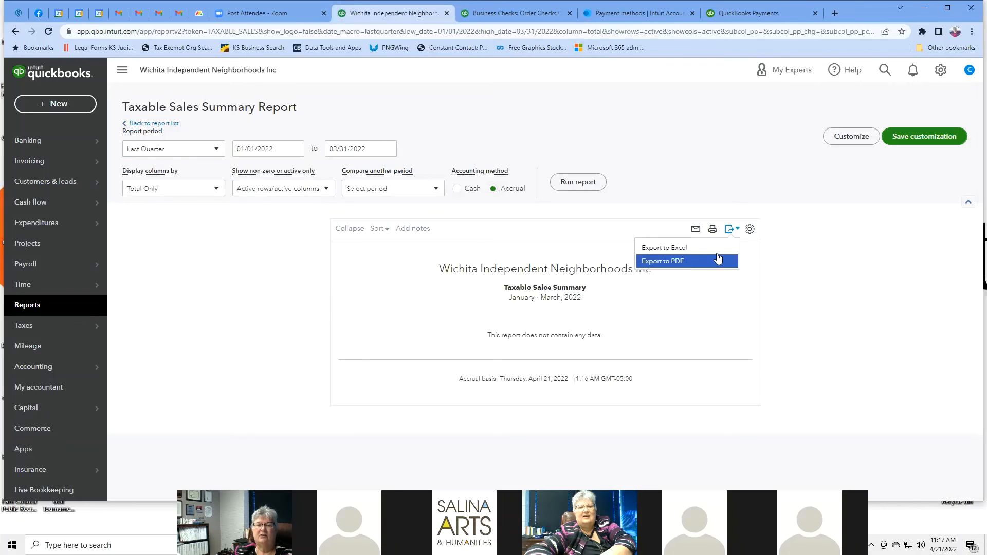
left_click(832, 260)
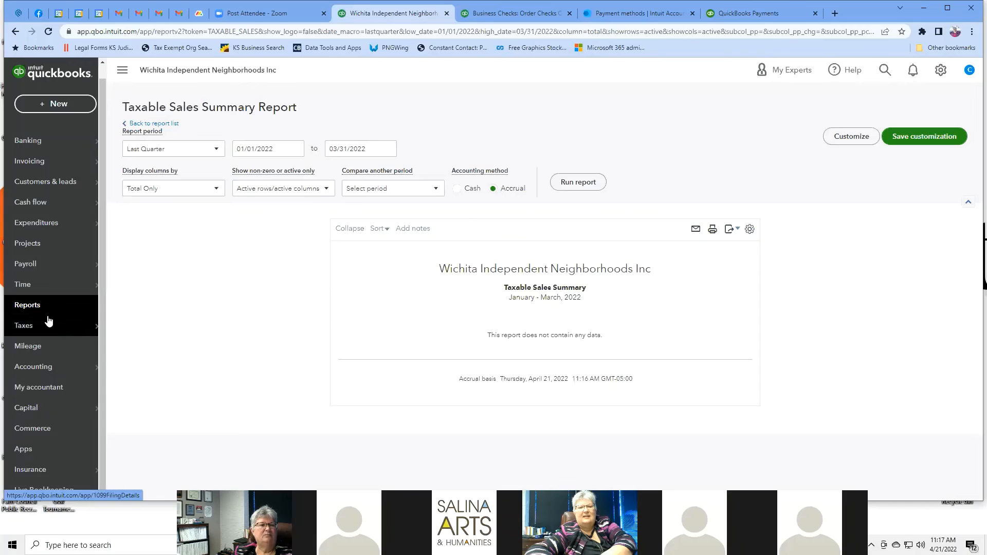
Step: Go back to the report list and scroll to the three Sales tax reports
left_click(147, 124)
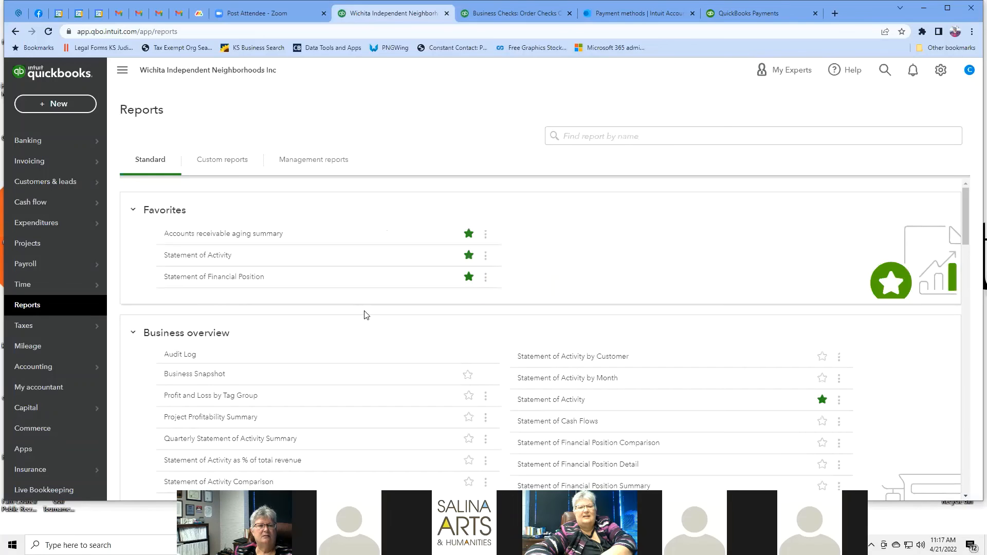
scroll(631, 266, "down", 2)
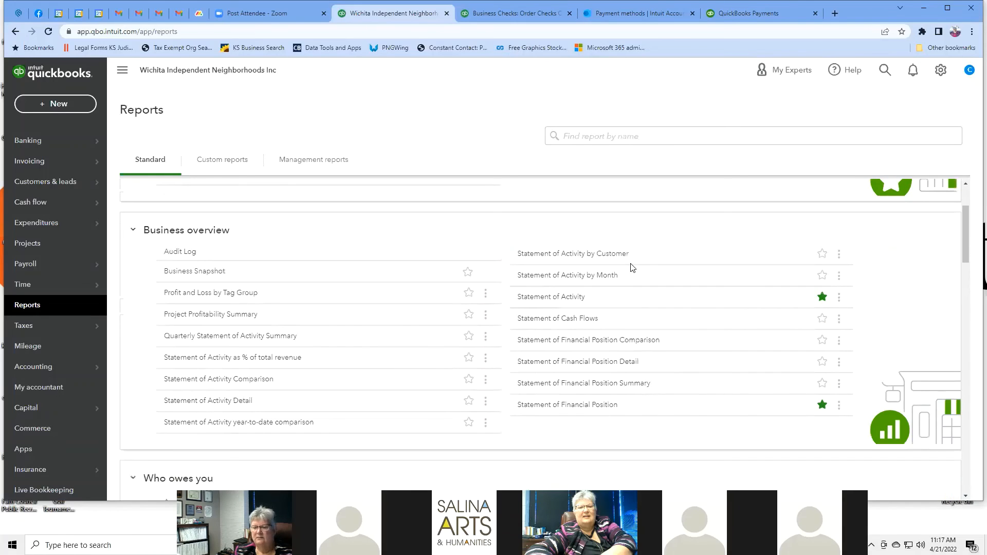
scroll(632, 267, "down", 15)
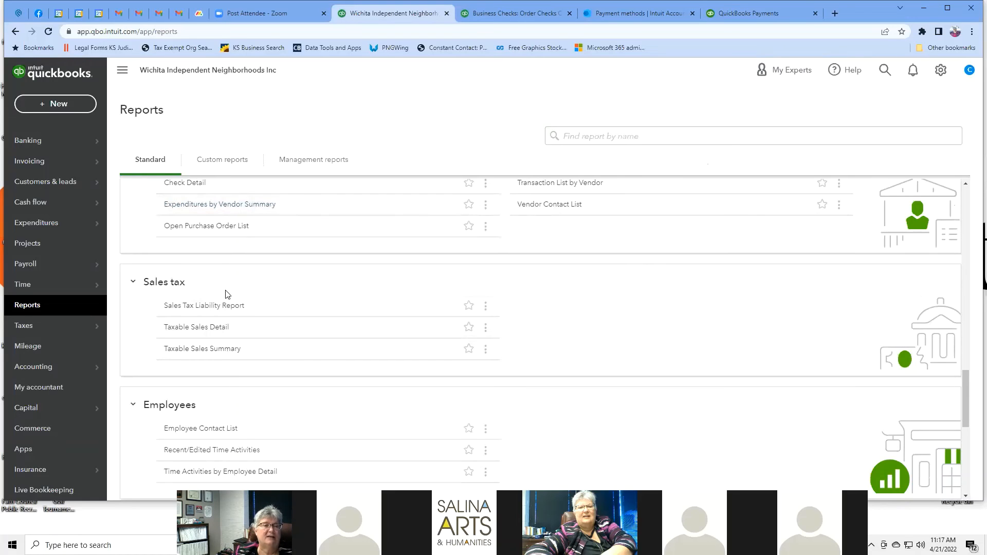
Step: Run the Sales Tax Liability Report for a custom period of 01/01/2022 to 01/01/2022
left_click(226, 308)
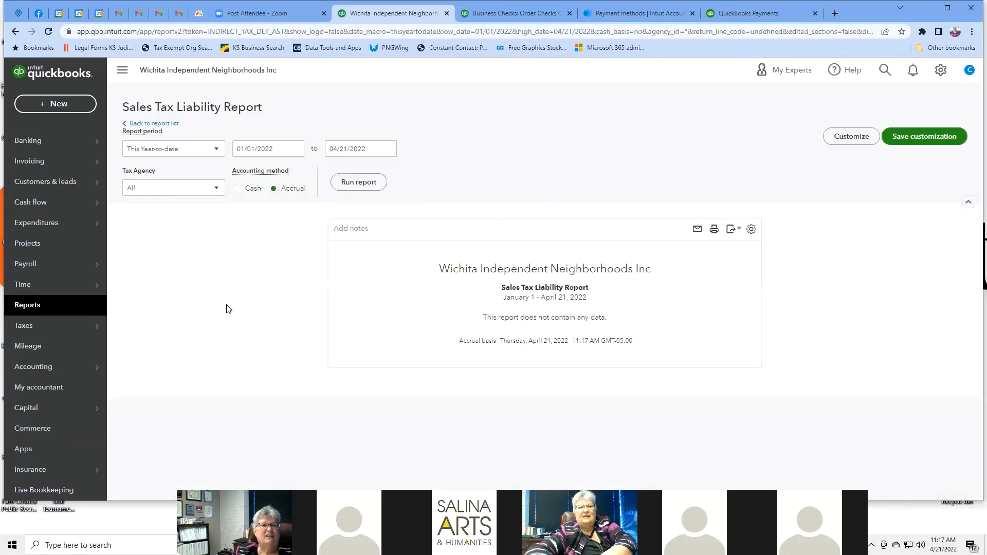
left_click(218, 149)
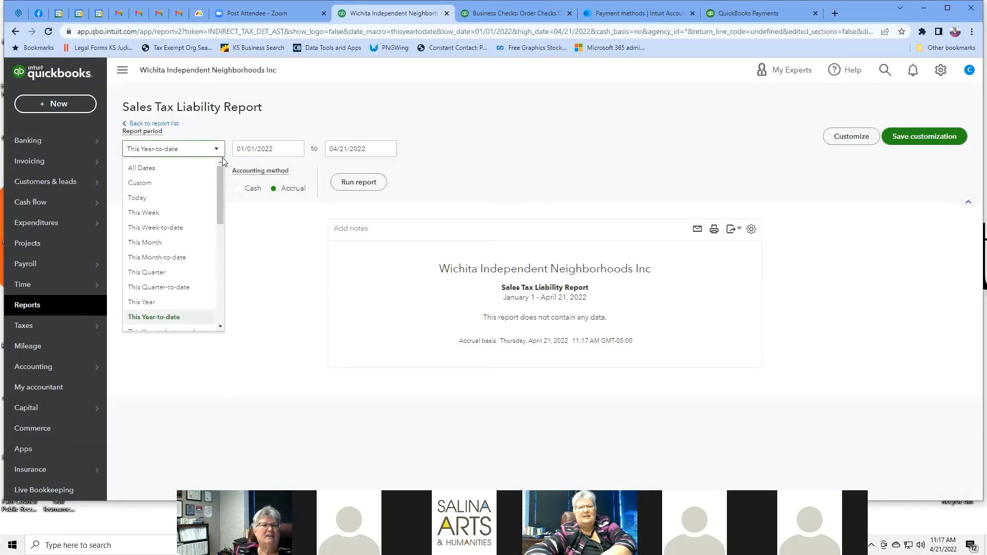
left_click(148, 184)
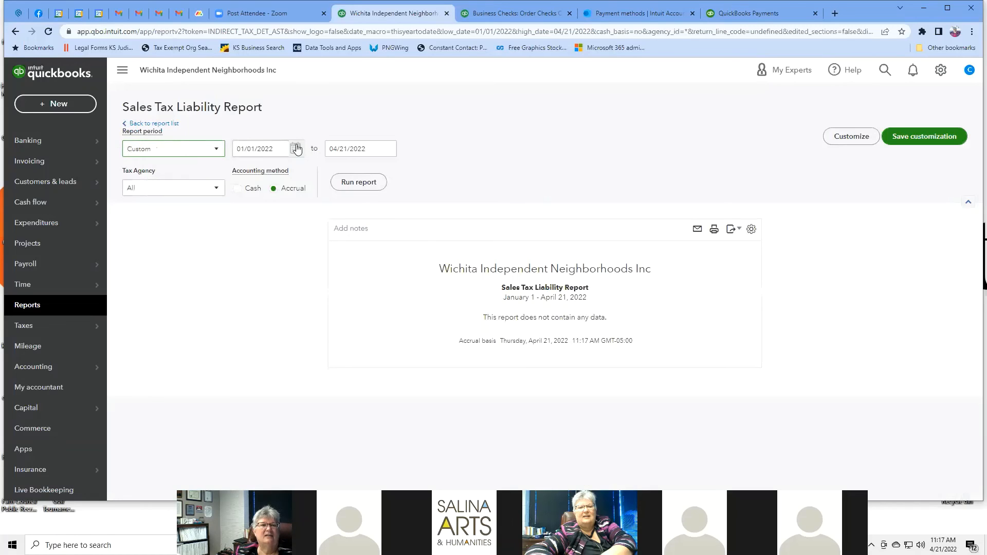
left_click(277, 147)
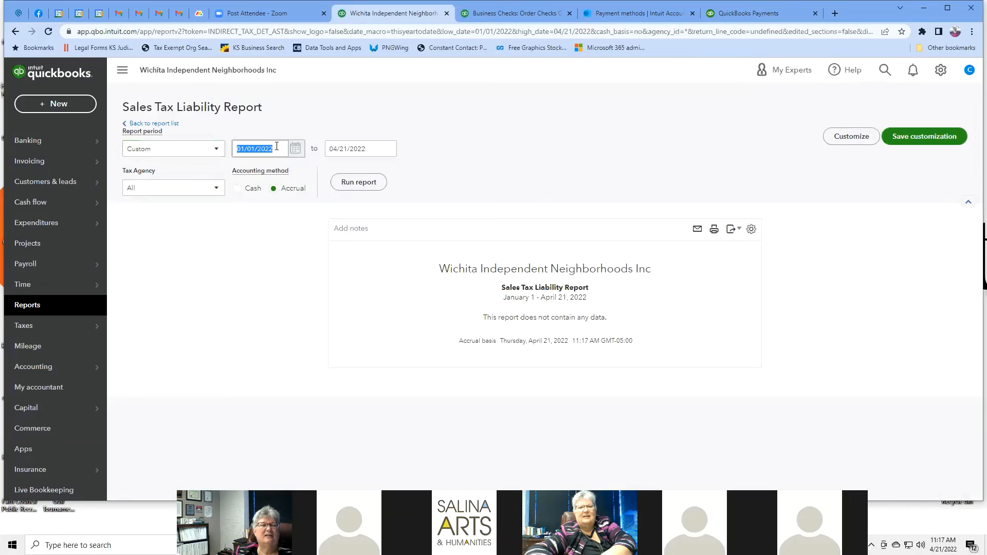
left_click(366, 149)
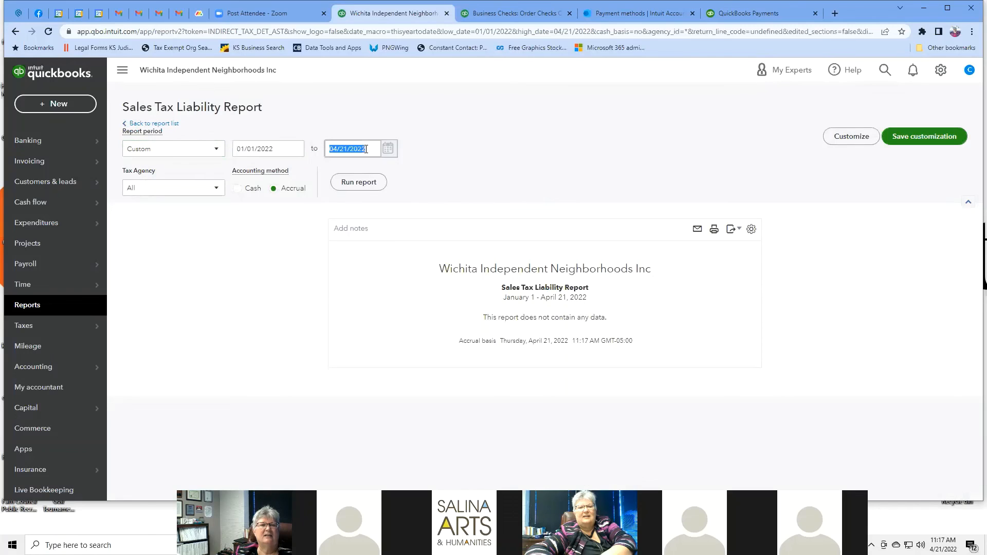
type("01")
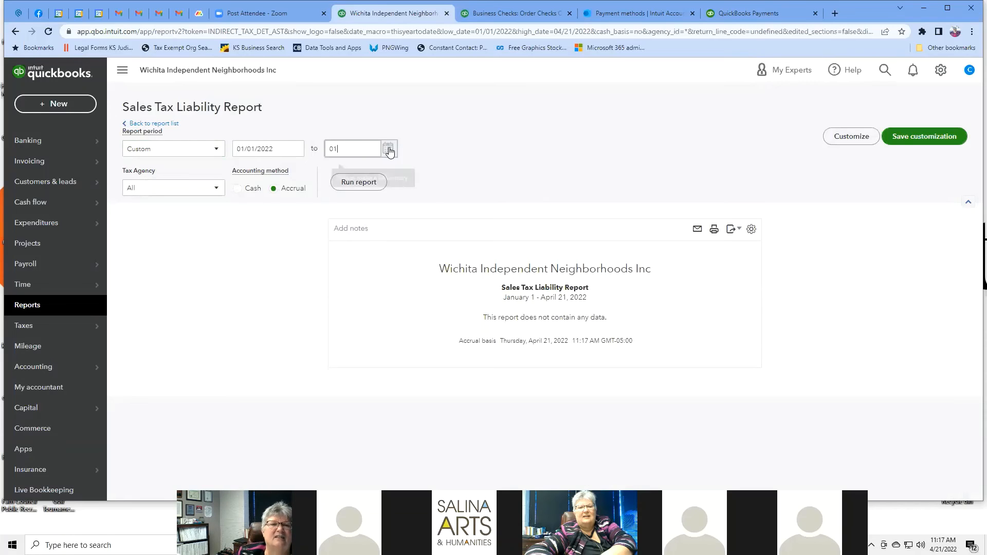
left_click(388, 149)
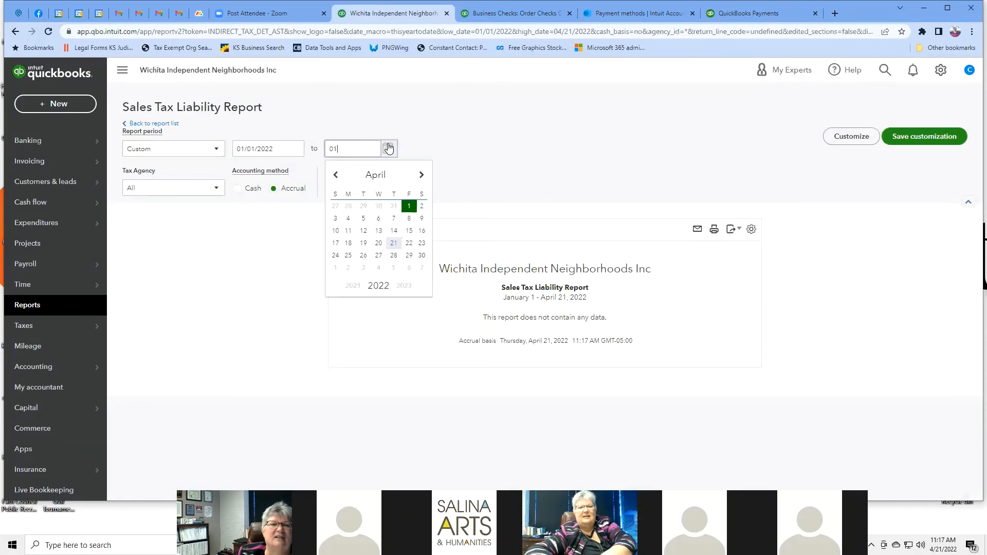
left_click(337, 178)
left_click(337, 177)
left_click(338, 177)
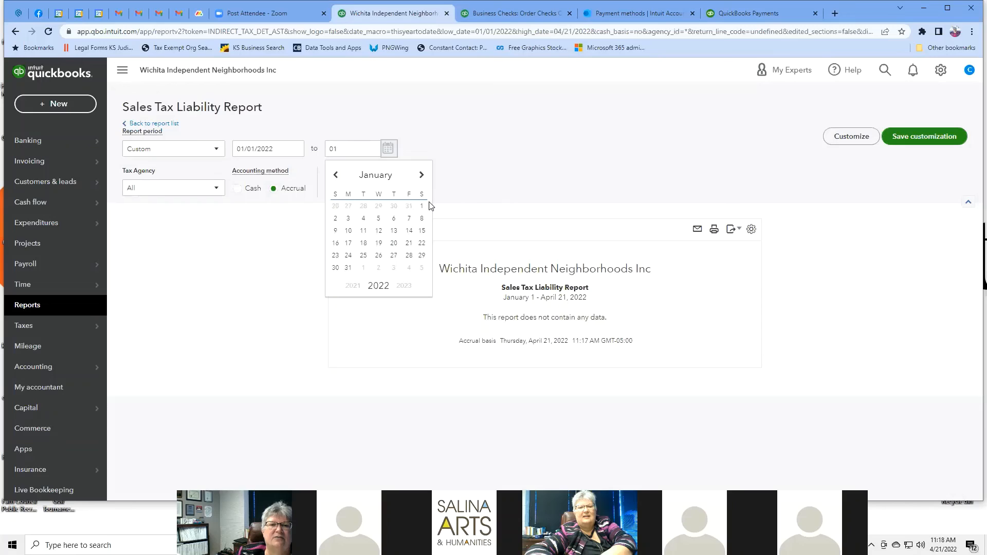
left_click(421, 207)
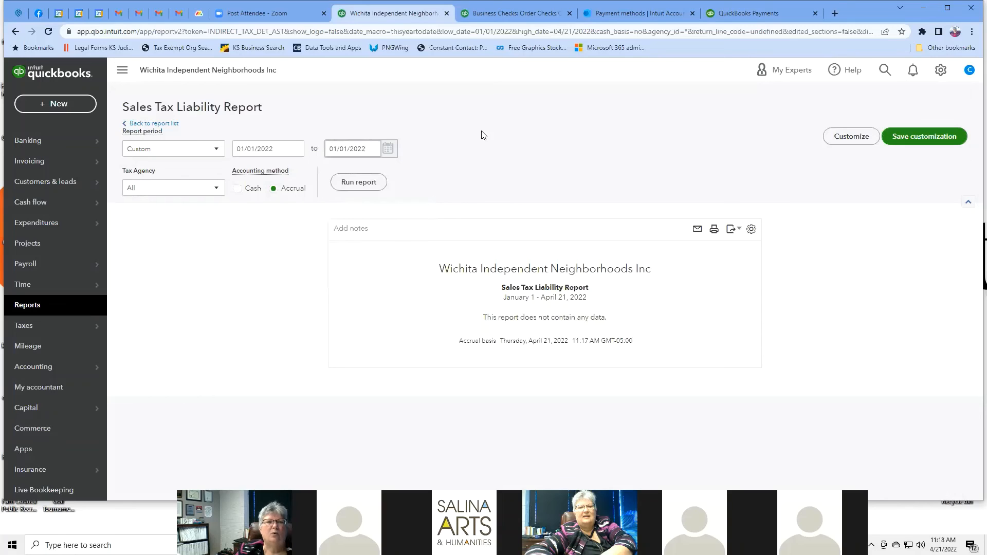
left_click(357, 185)
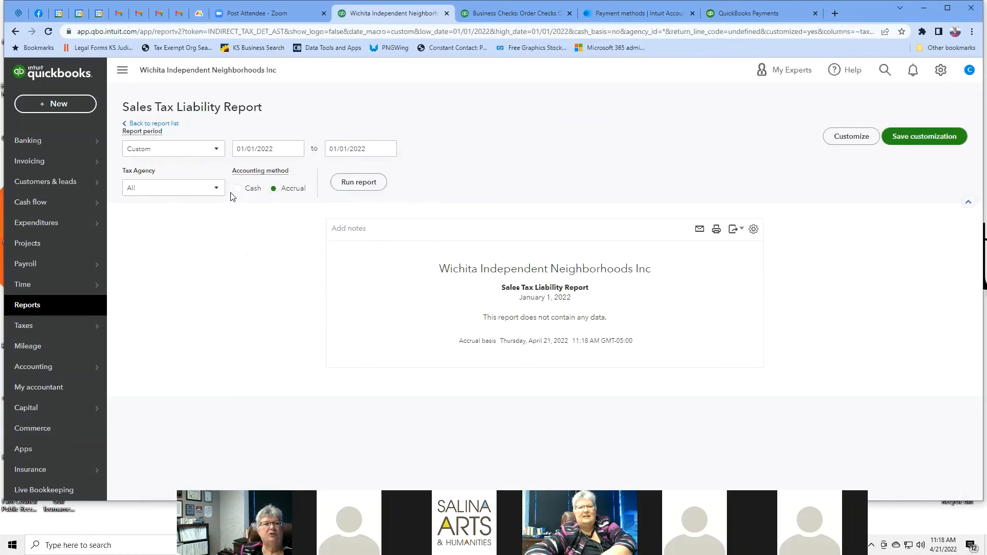
Step: Rerun the report for tax agency Kansas Department of Revenue and make its header editable
left_click(216, 189)
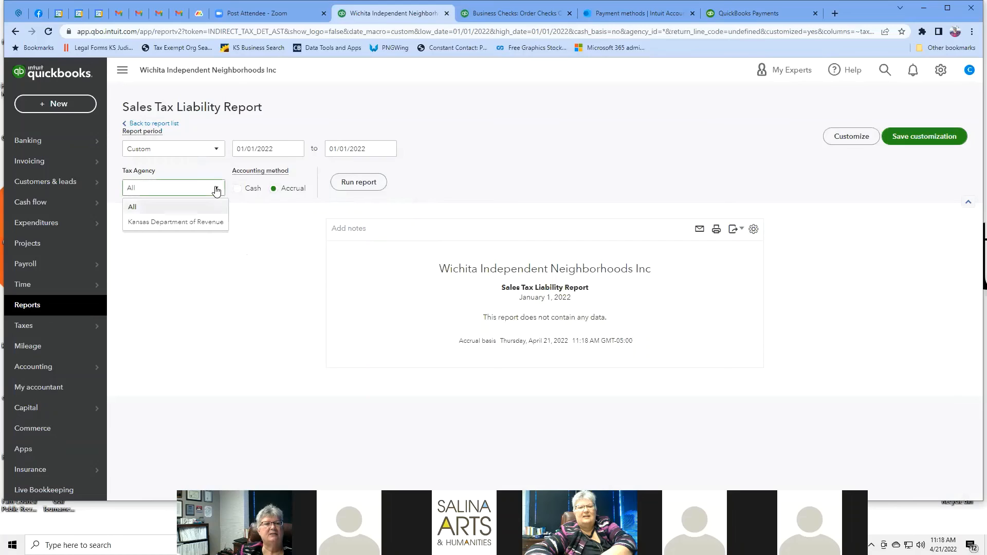
left_click(202, 222)
left_click(358, 182)
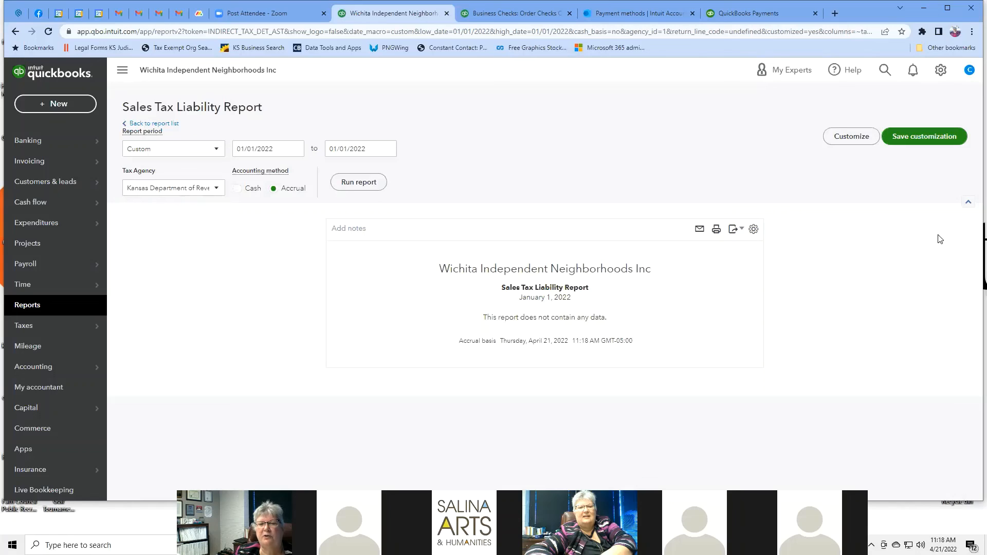
left_click(659, 269)
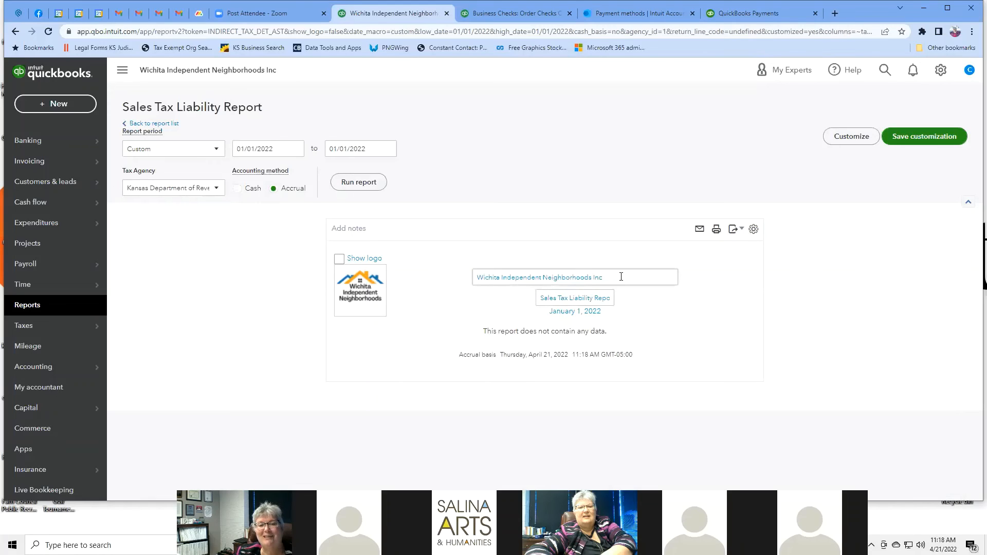
left_click(694, 326)
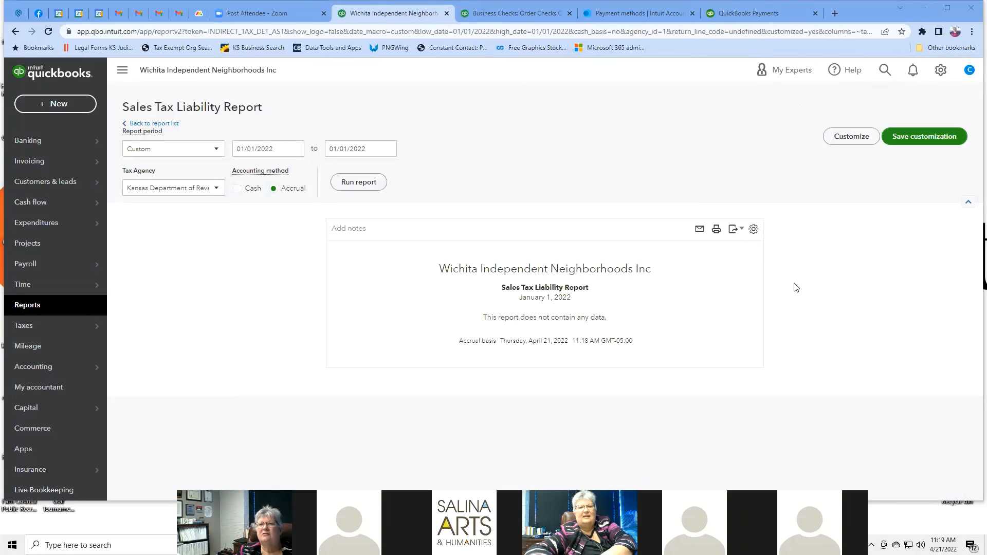
left_click(941, 70)
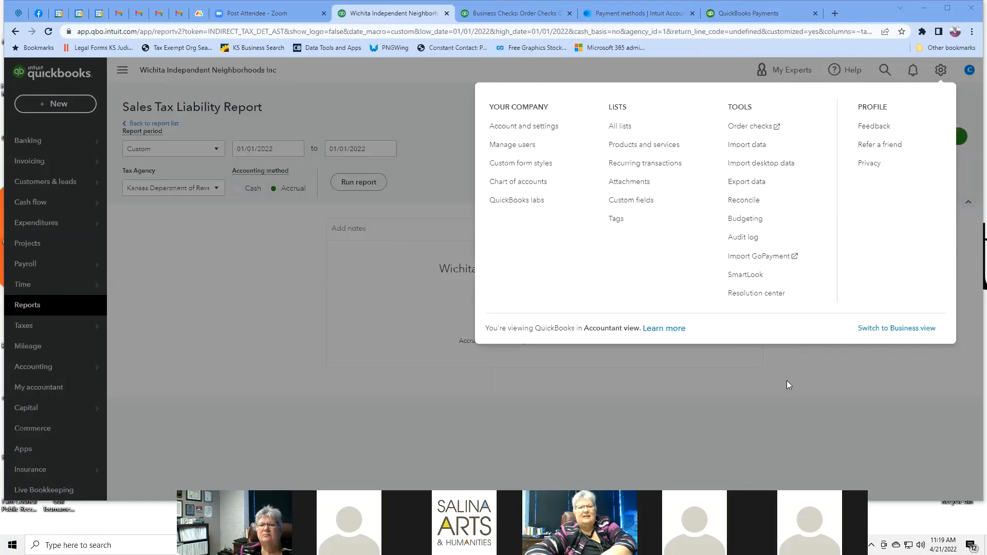
left_click(380, 276)
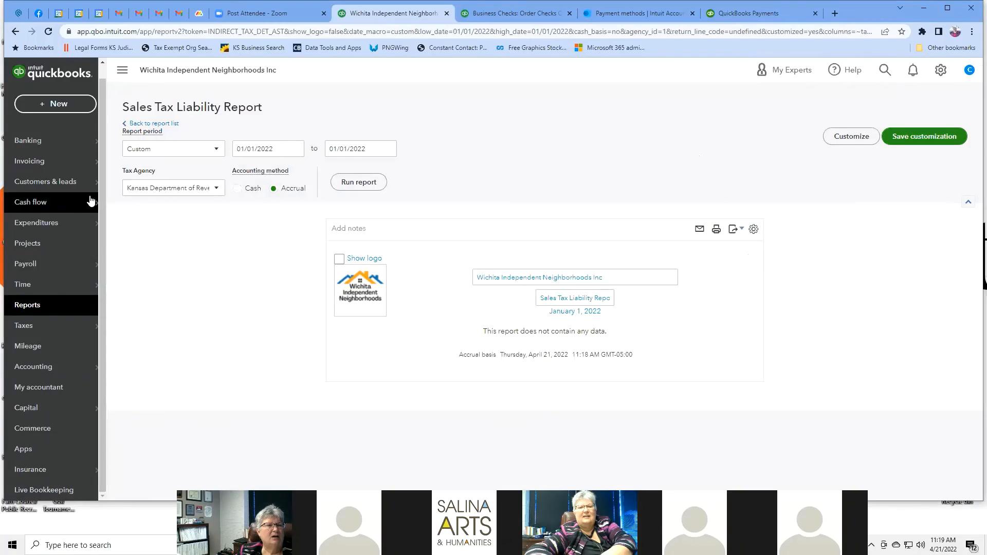
mouse_move(67, 180)
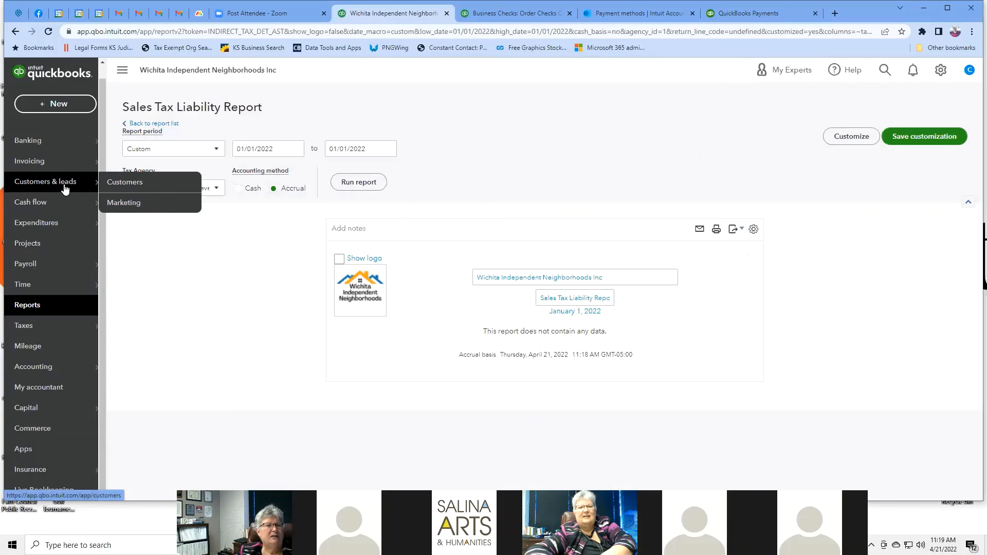
Step: Go to Customers, start a new customer and scroll through the empty form
left_click(126, 185)
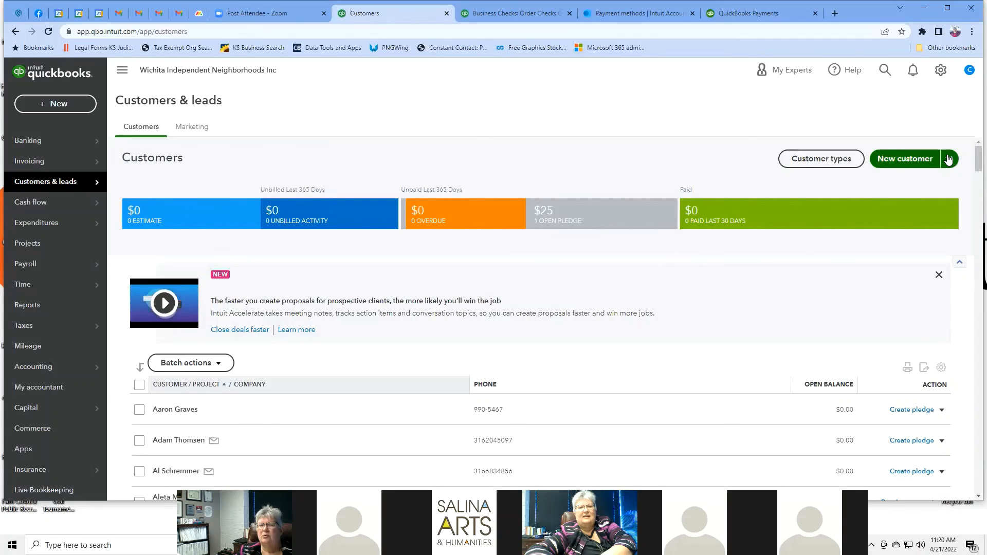
left_click(948, 160)
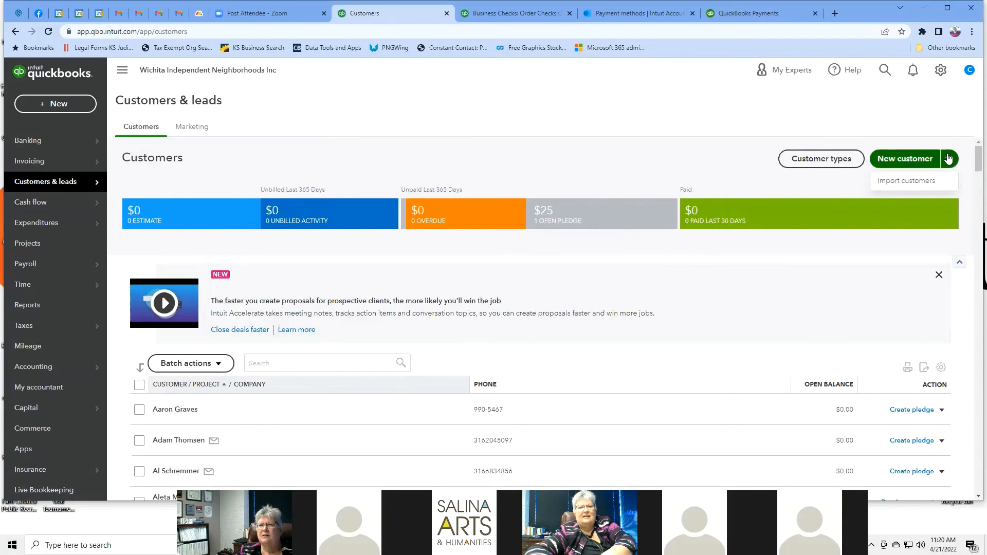
left_click(904, 162)
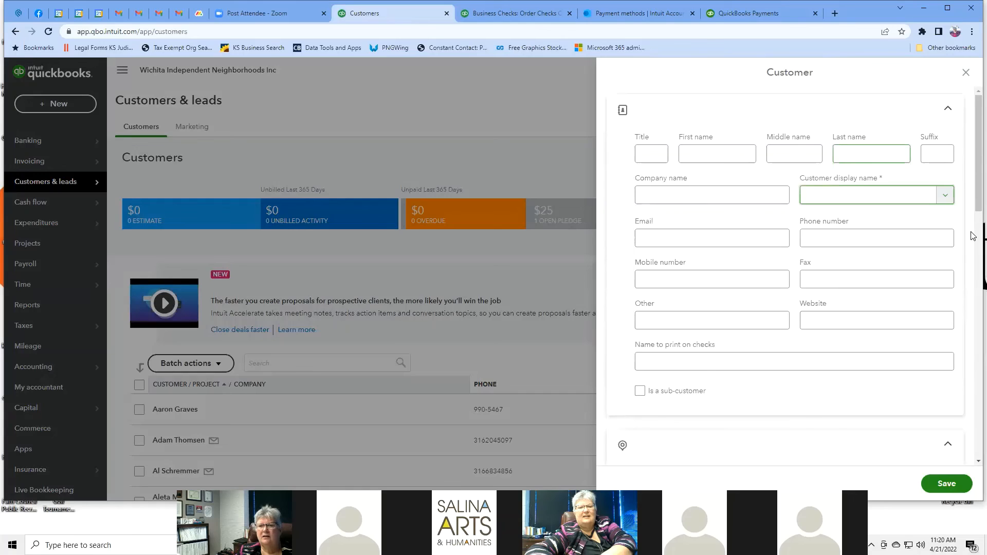
scroll(973, 236, "down", 3)
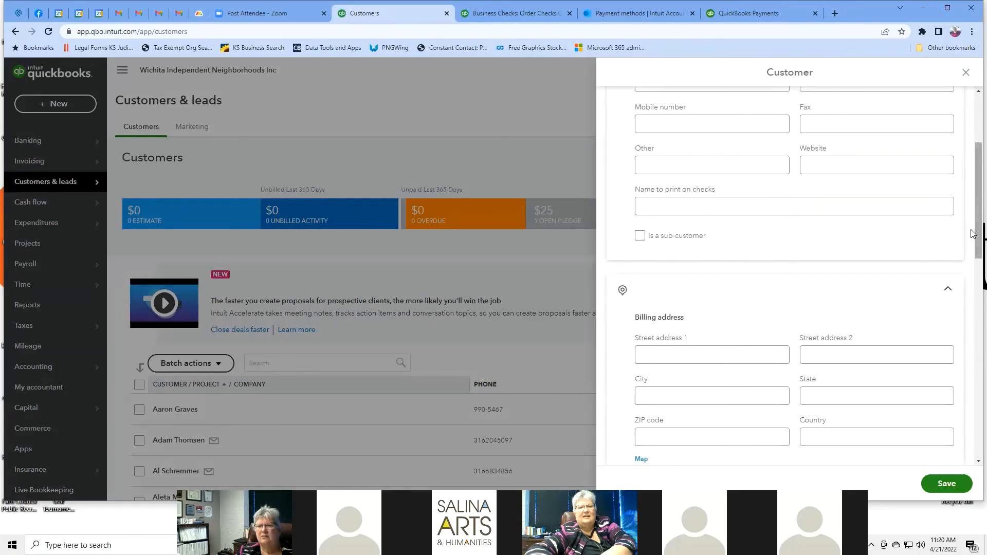
scroll(973, 278, "down", 3)
scroll(976, 292, "down", 3)
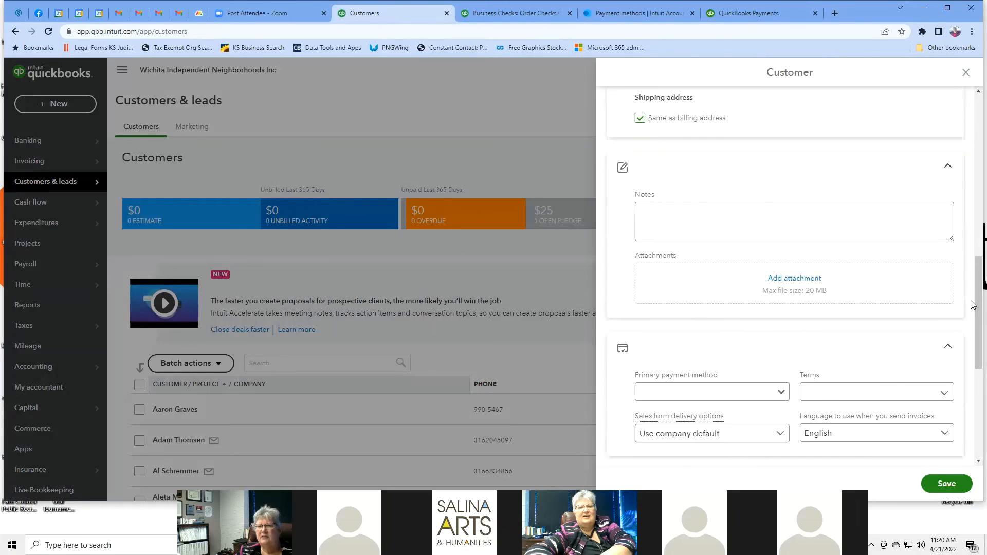
scroll(973, 312, "down", 3)
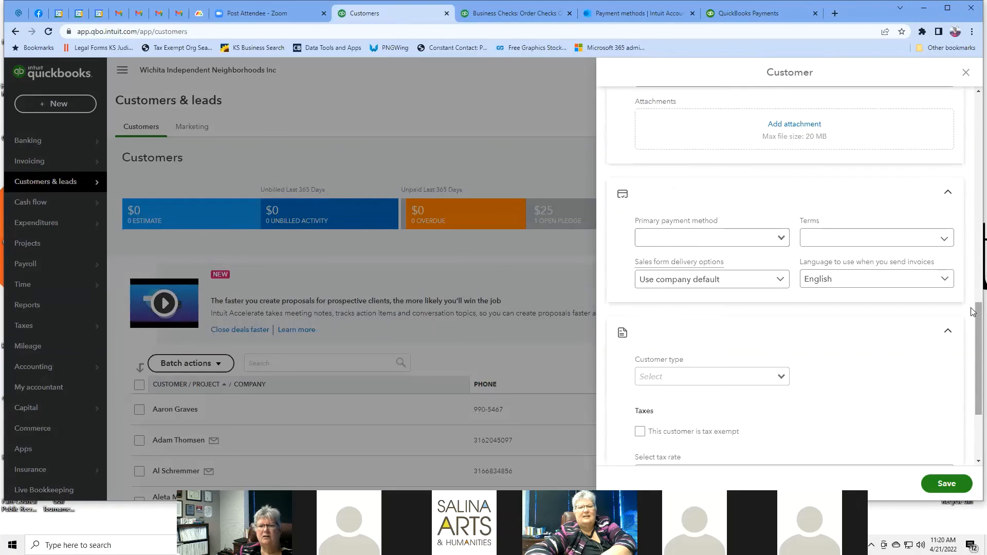
scroll(973, 312, "down", 3)
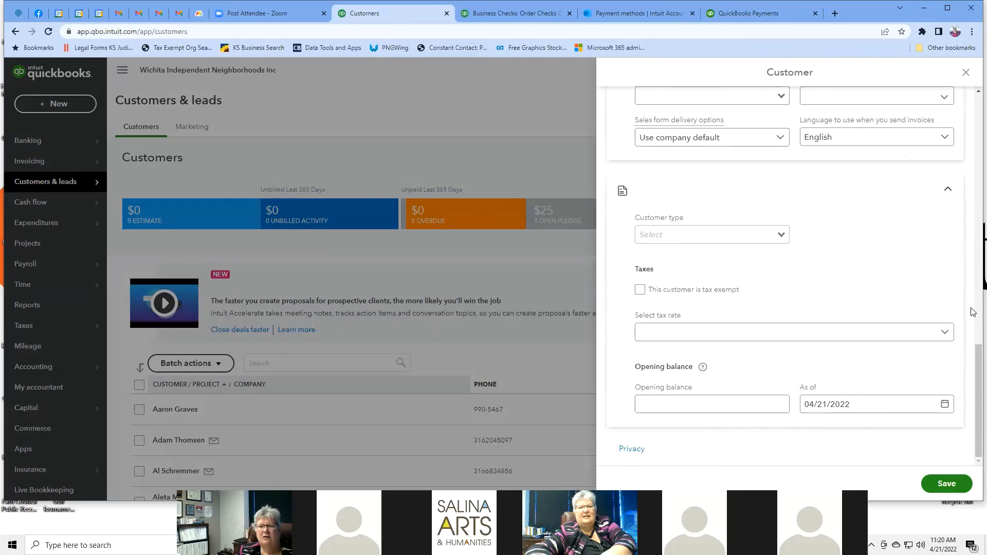
scroll(972, 311, "up", 12)
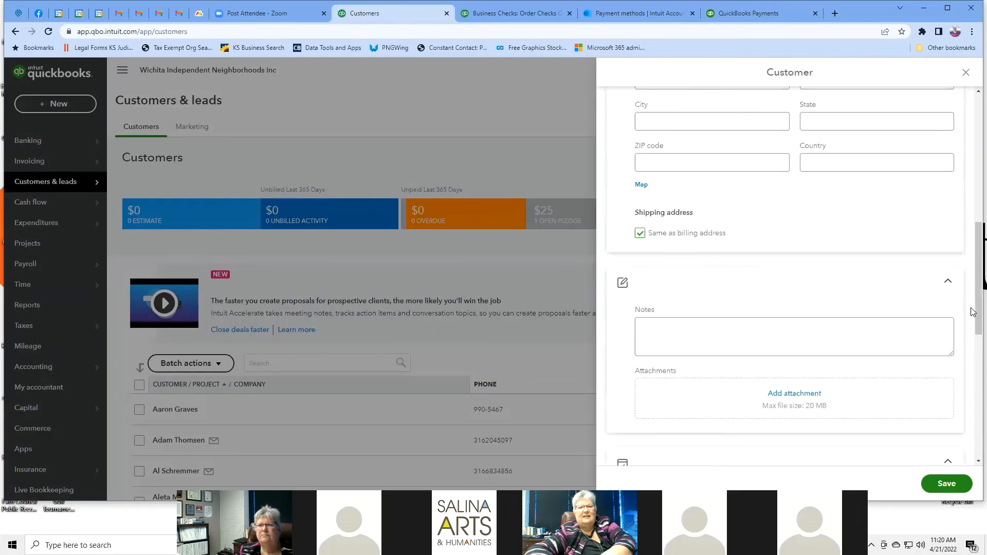
Step: Close the new-customer form without saving and scroll the Customers list
left_click(966, 73)
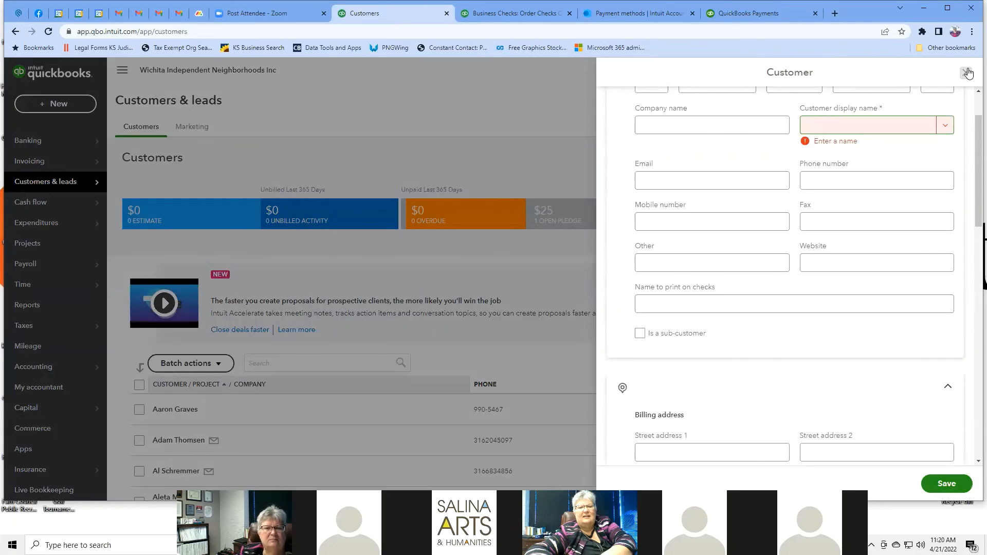
left_click(965, 73)
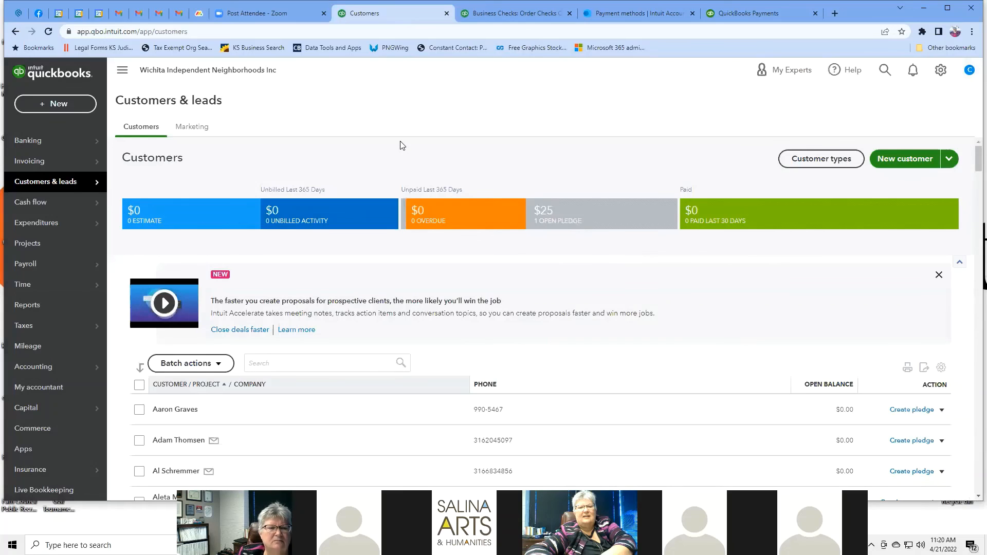
scroll(400, 144, "down", 4)
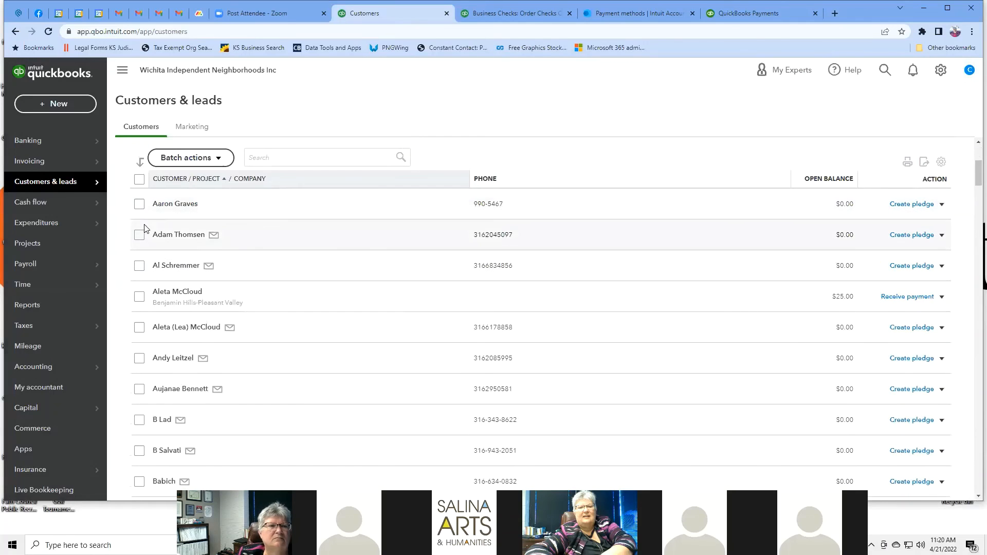
Step: Open the second customer in the list to see their $0.00 open balance and no transactions
left_click(172, 236)
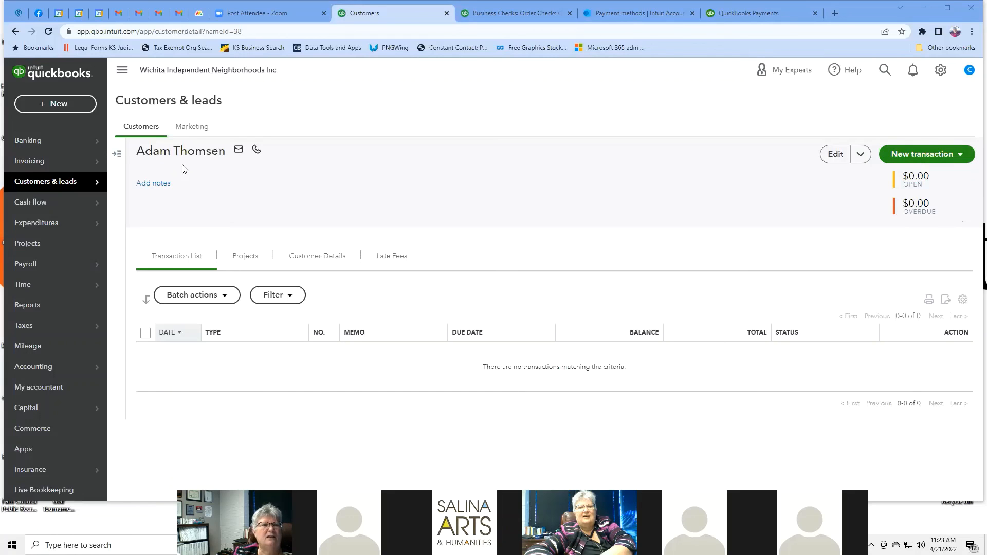
Step: Open the customer's edit form and review its name and print-on-checks fields
left_click(837, 155)
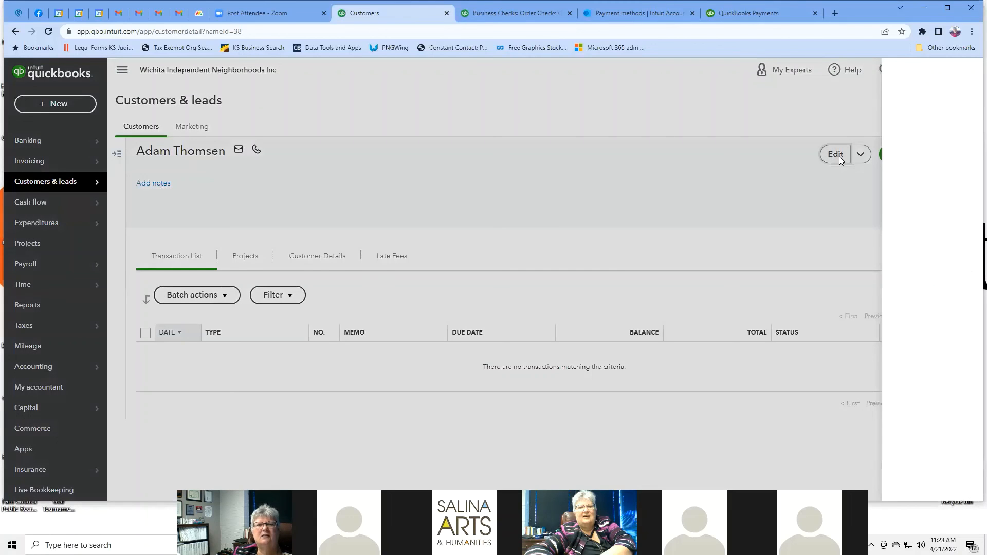
scroll(791, 220, "down", 15)
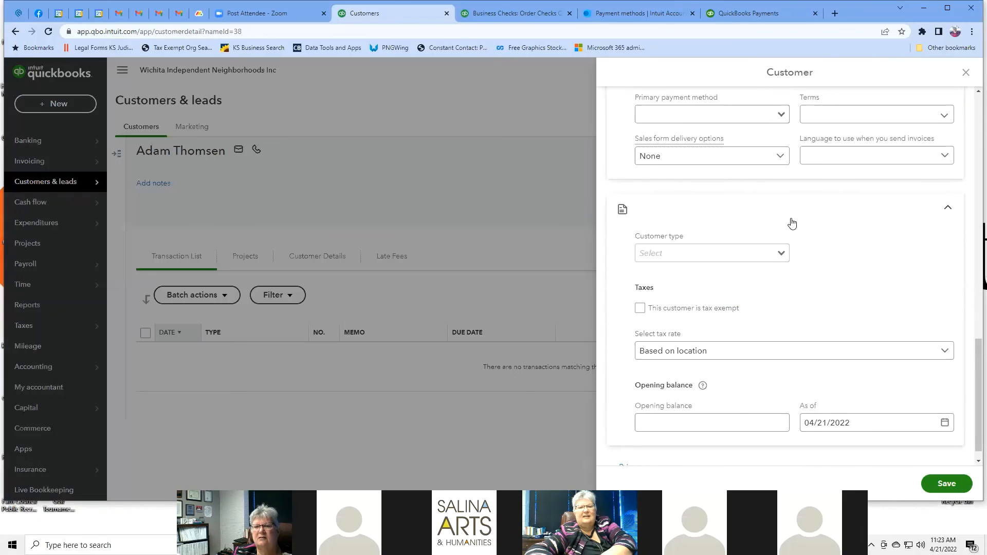
scroll(792, 223, "down", 1)
scroll(792, 222, "up", 15)
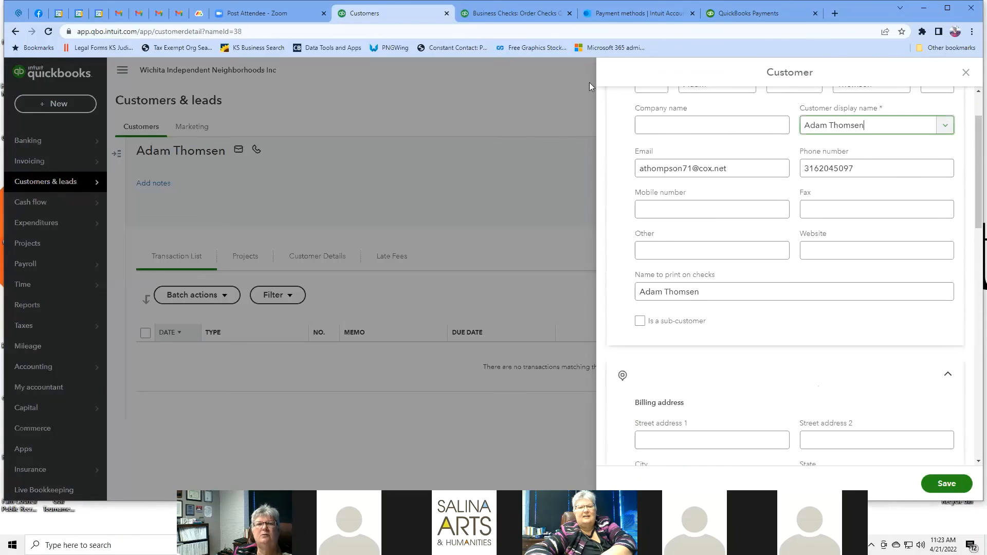
left_click(537, 54)
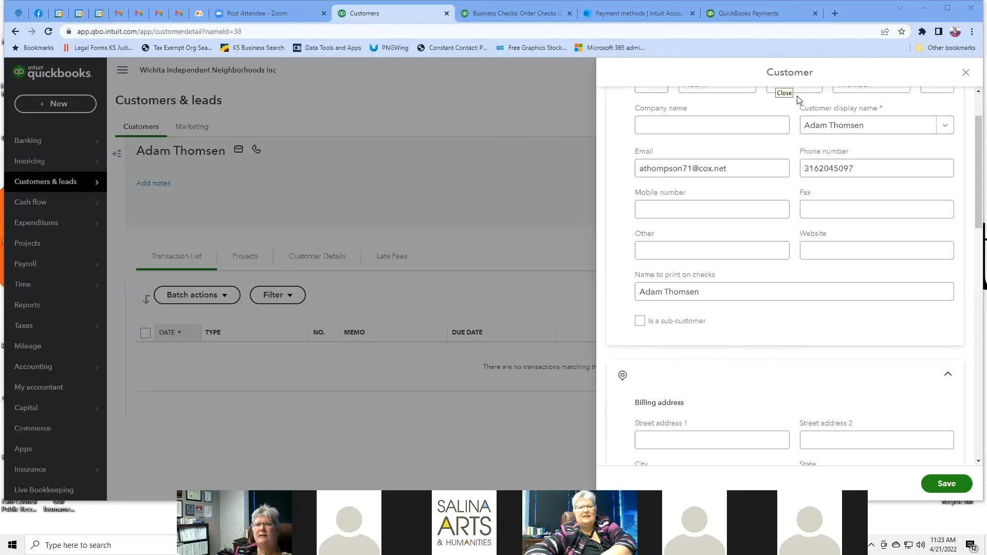
left_click(876, 291)
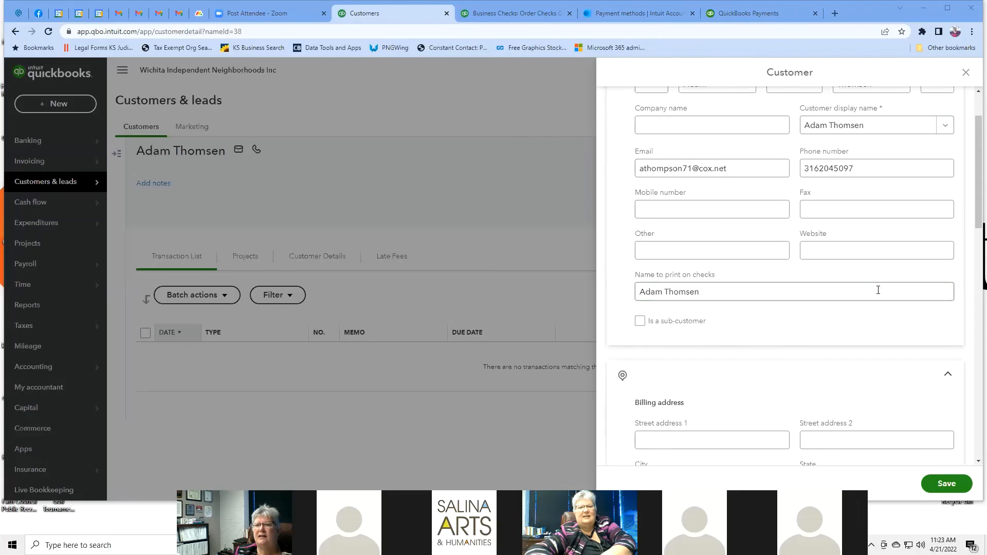
scroll(877, 290, "up", 1)
scroll(884, 286, "up", 1)
left_click(973, 258)
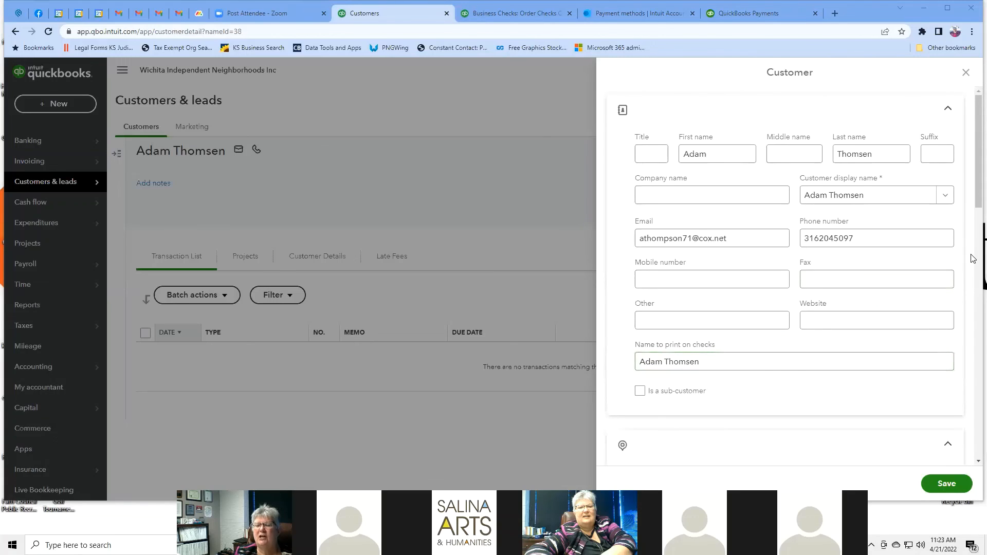
scroll(973, 259, "down", 5)
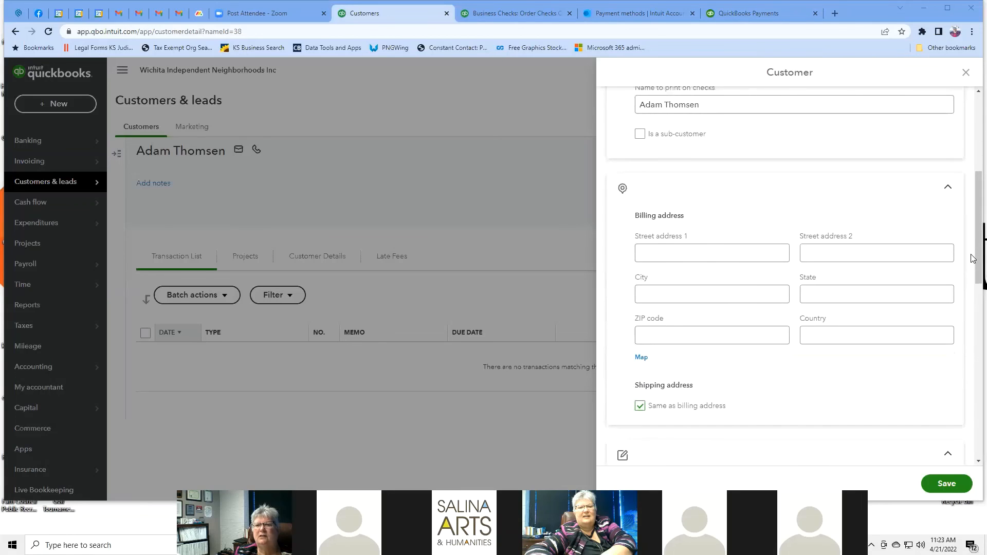
scroll(973, 258, "up", 5)
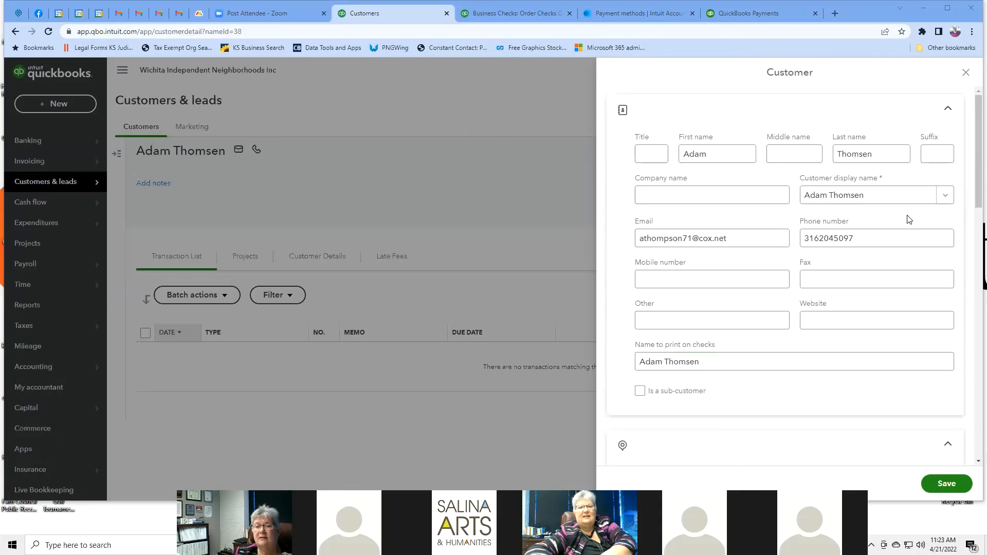
Step: Scroll through the rest of the edit form and close it without changes
scroll(904, 218, "down", 5)
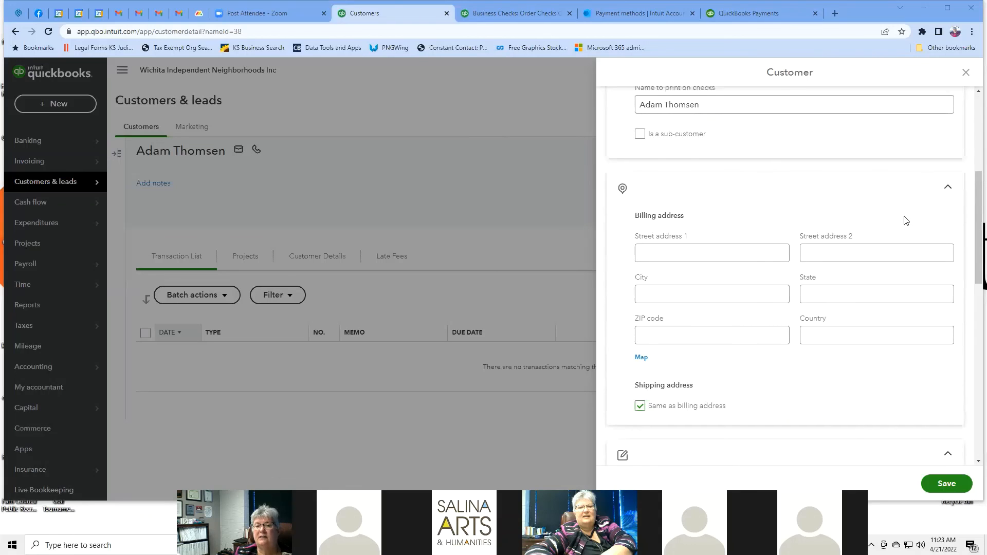
scroll(905, 220, "down", 5)
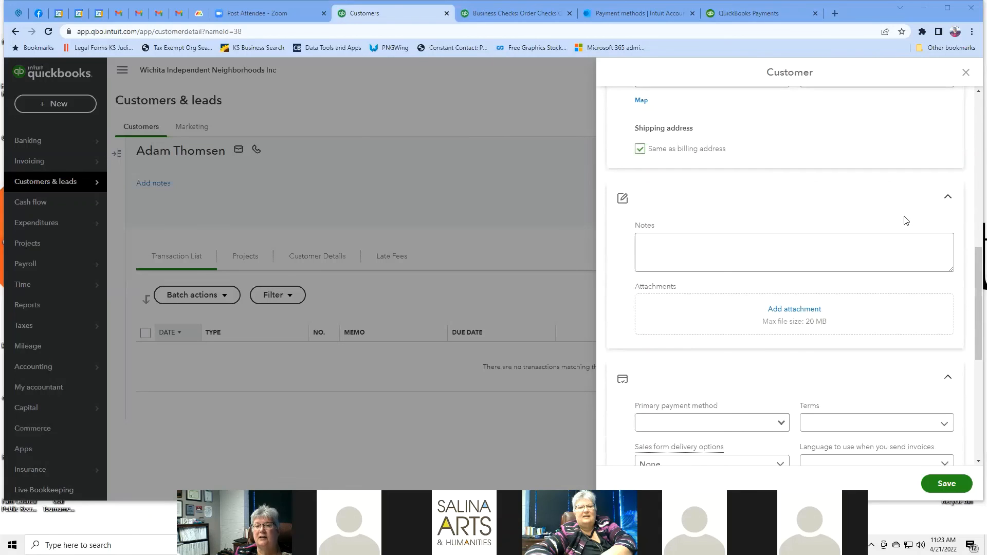
scroll(906, 220, "down", 3)
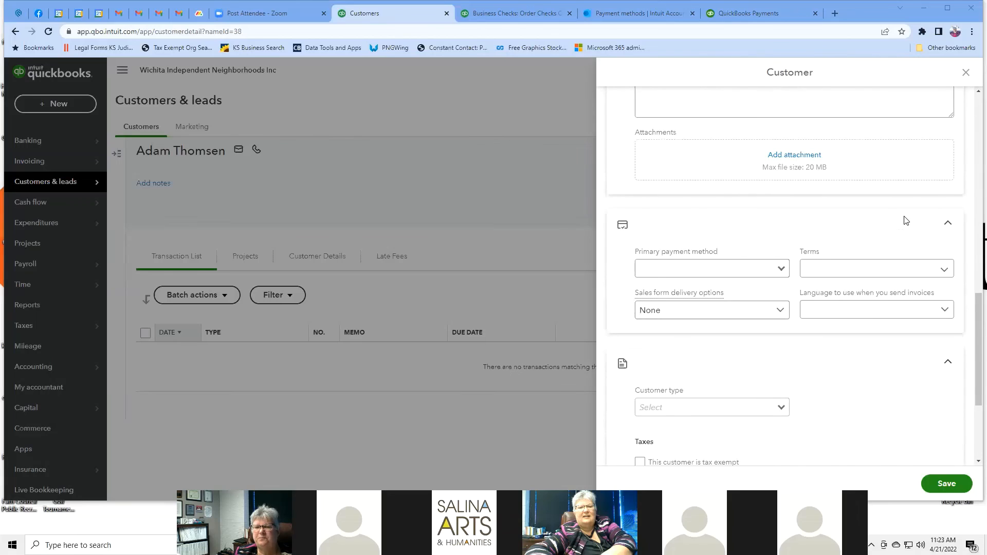
scroll(905, 220, "down", 3)
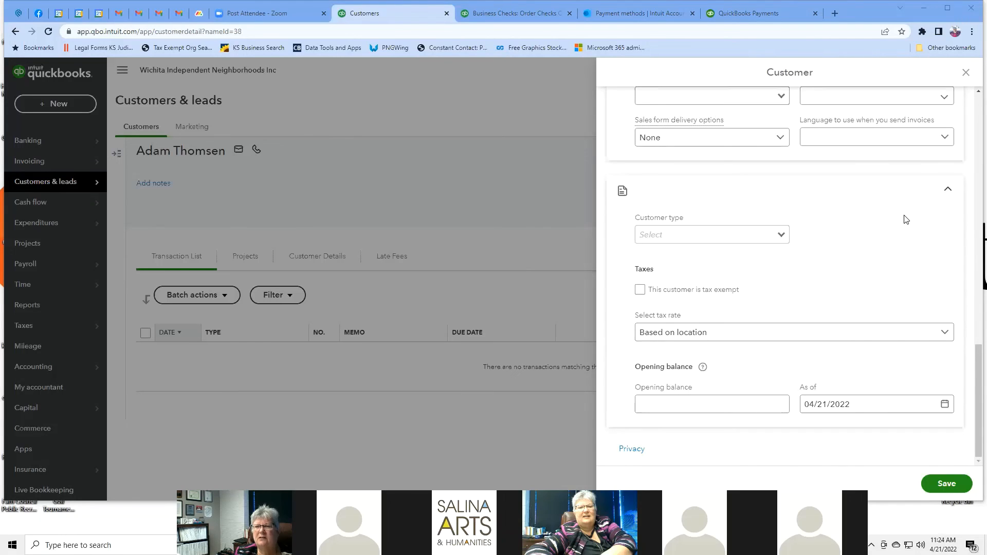
scroll(906, 220, "up", 5)
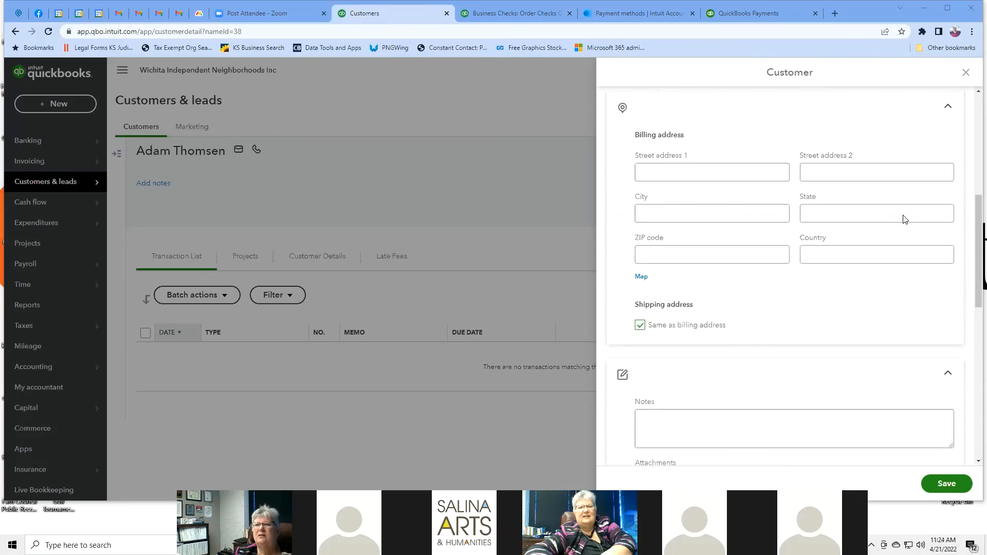
left_click(965, 74)
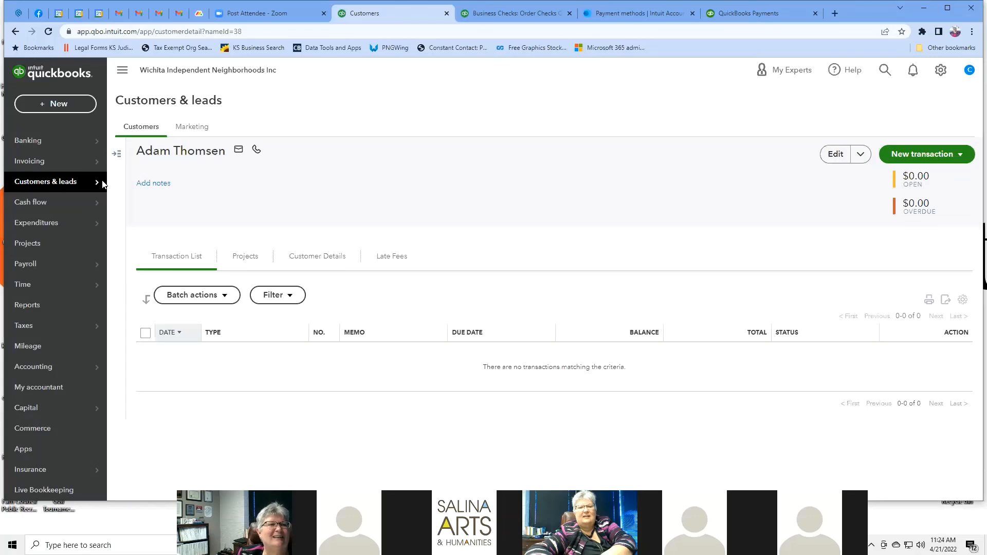
Step: Look at the Marketing page, then return to the full Customers list
left_click(116, 154)
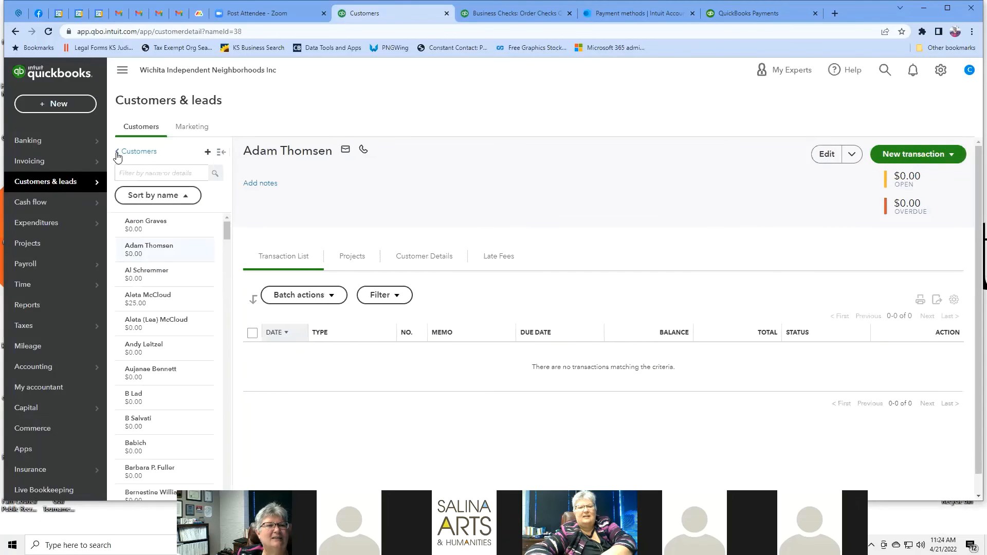
left_click(195, 131)
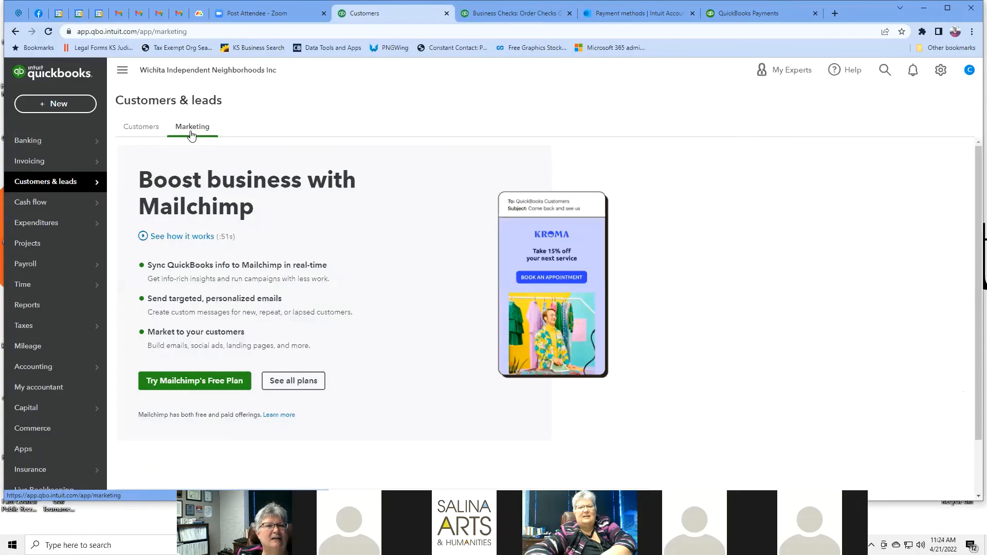
left_click(155, 132)
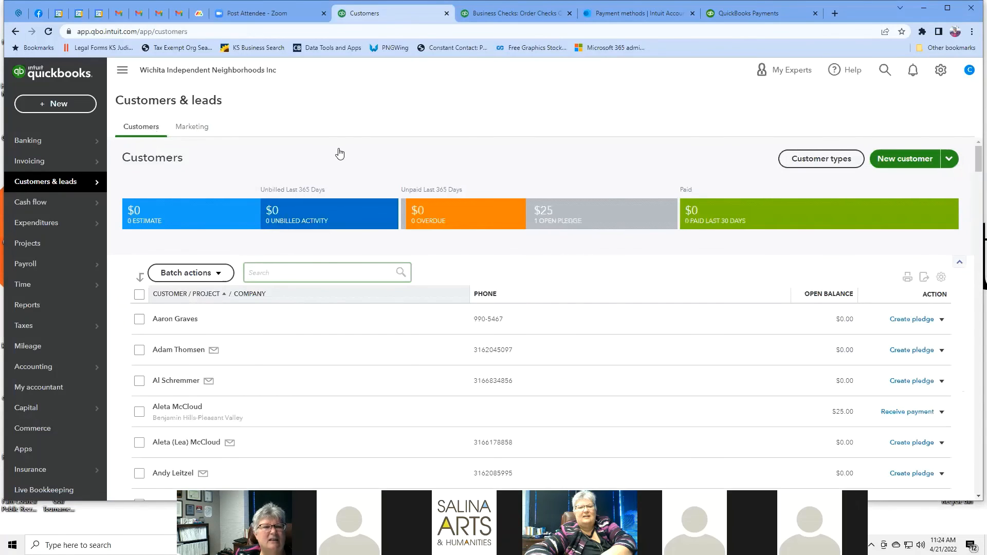
scroll(337, 154, "down", 5)
scroll(353, 196, "up", 1)
Step: Open the $25-pledge customer and review their Customer Details, Transaction List and Projects tabs
scroll(353, 196, "up", 1)
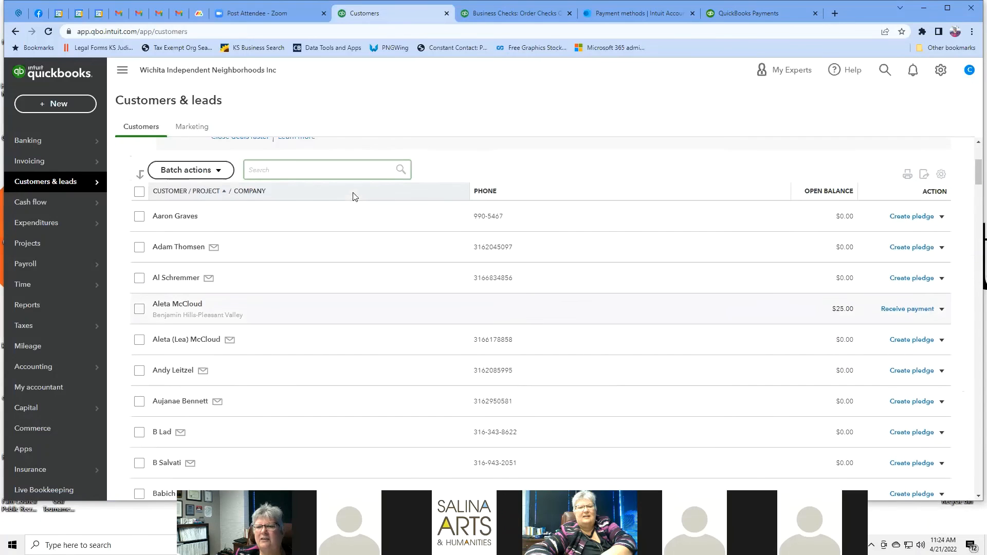
left_click(182, 307)
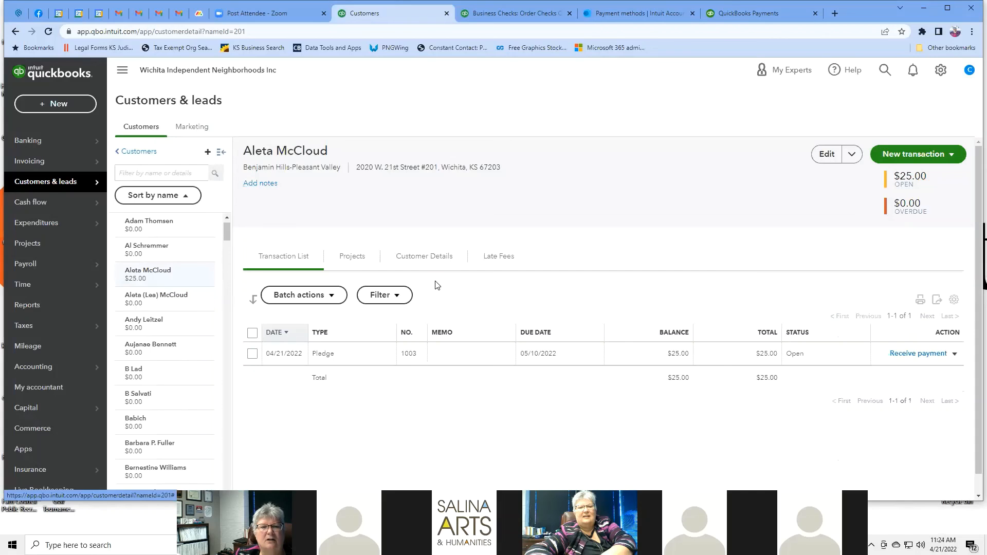
left_click(431, 257)
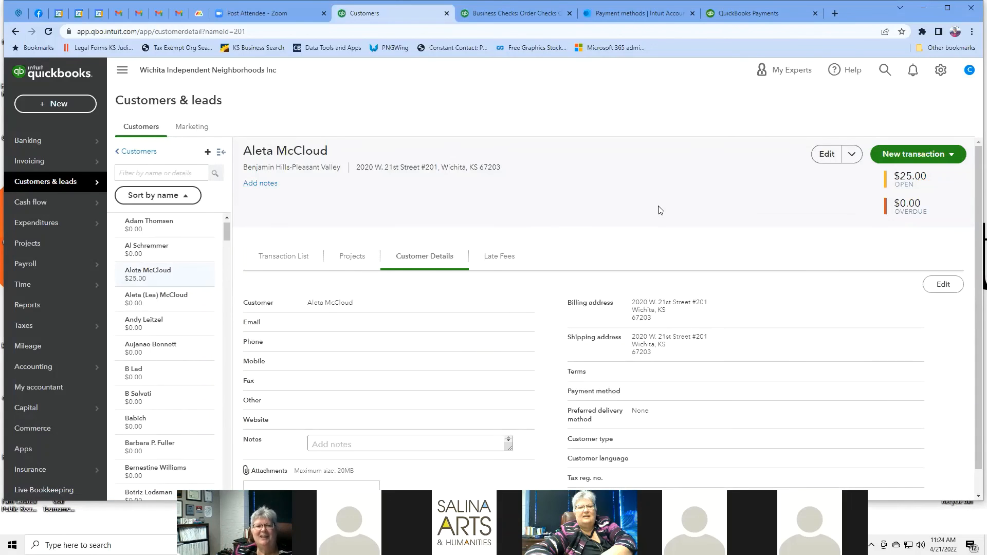
scroll(659, 208, "down", 1)
scroll(563, 221, "up", 1)
left_click(285, 258)
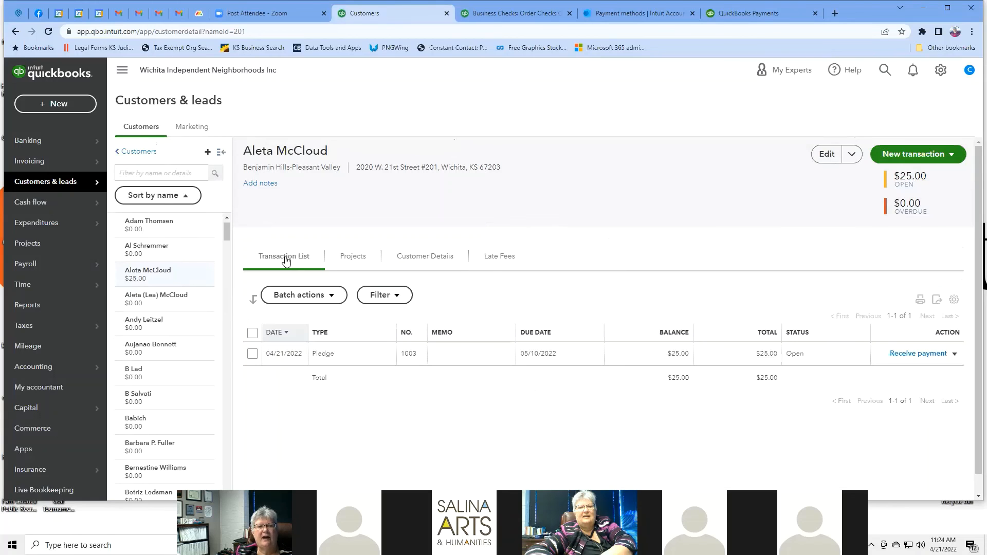
left_click(353, 259)
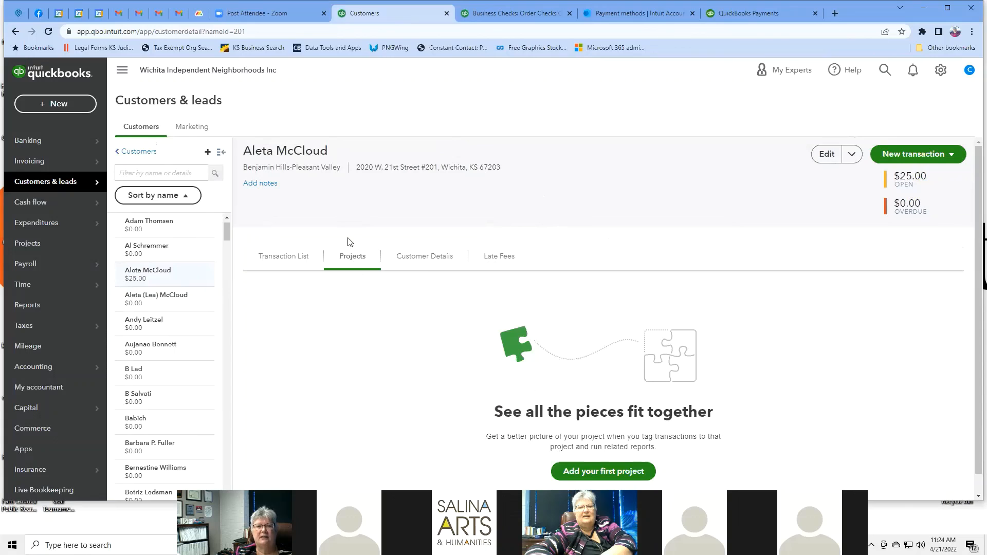
left_click(430, 261)
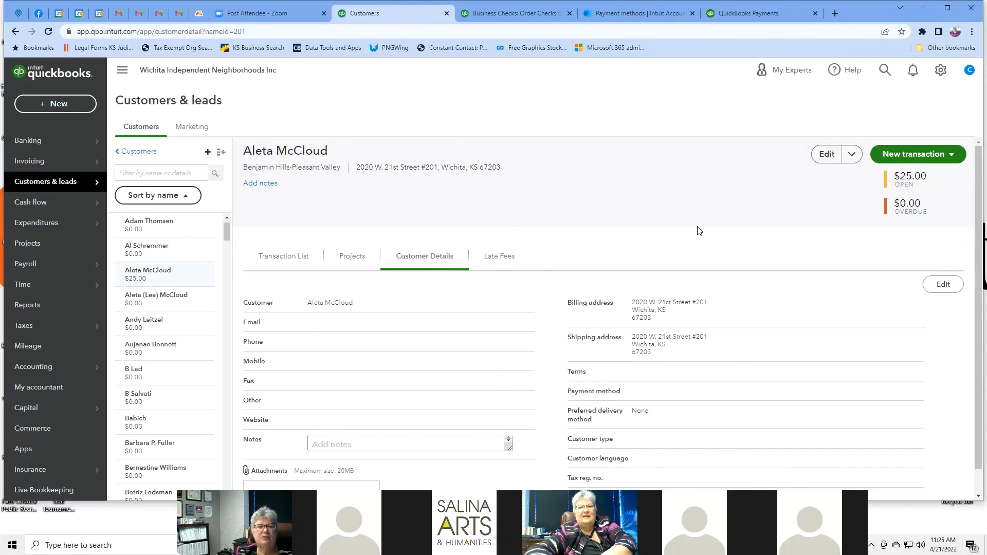
scroll(698, 230, "down", 1)
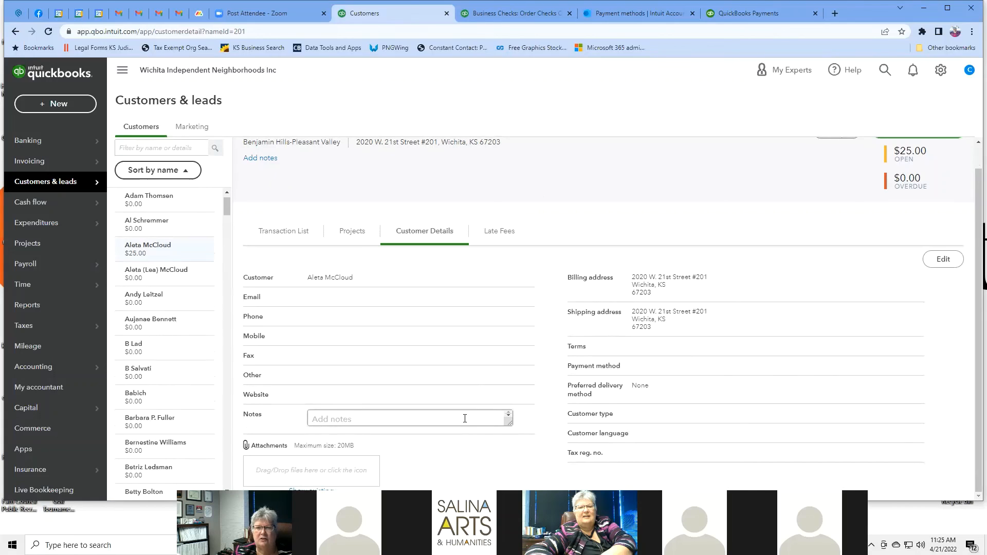
left_click(947, 263)
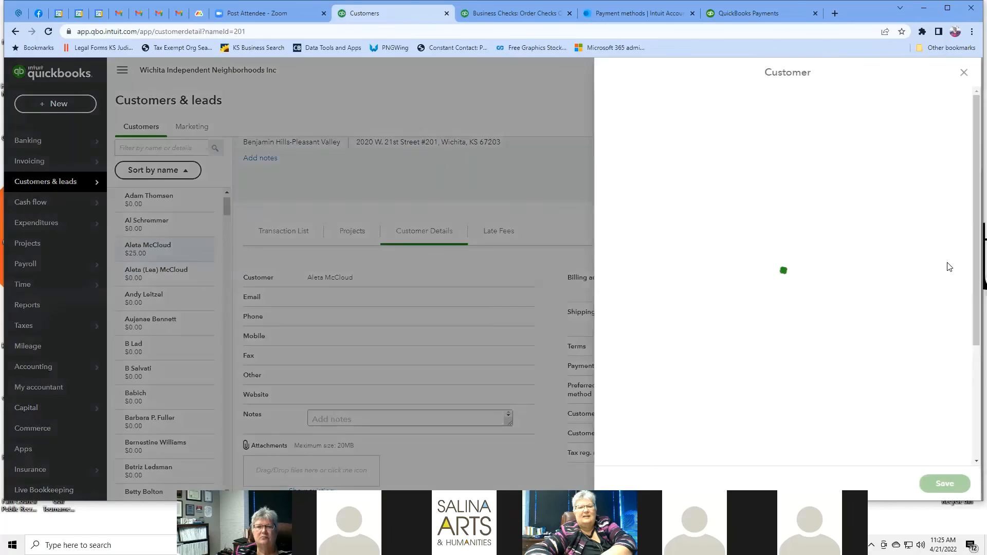
left_click(966, 75)
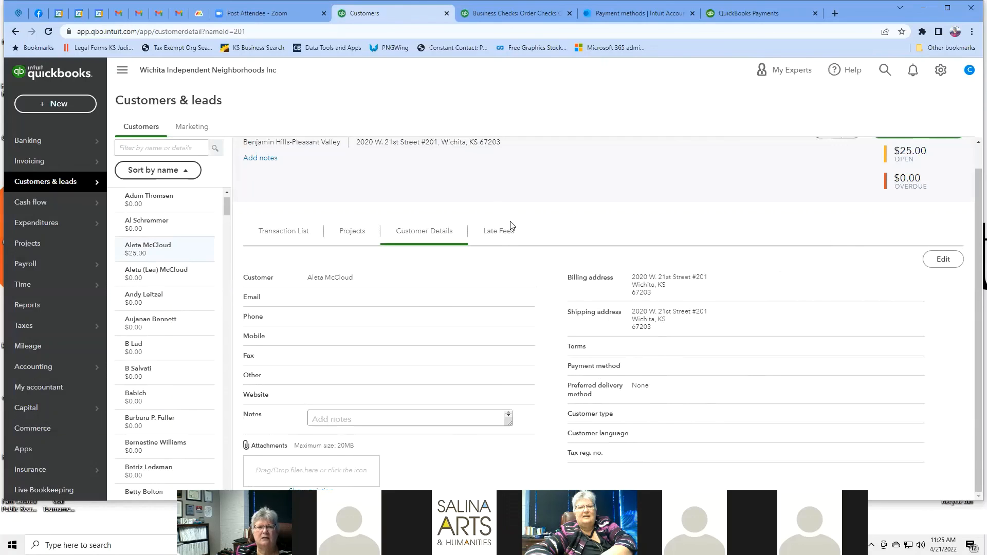
left_click(499, 231)
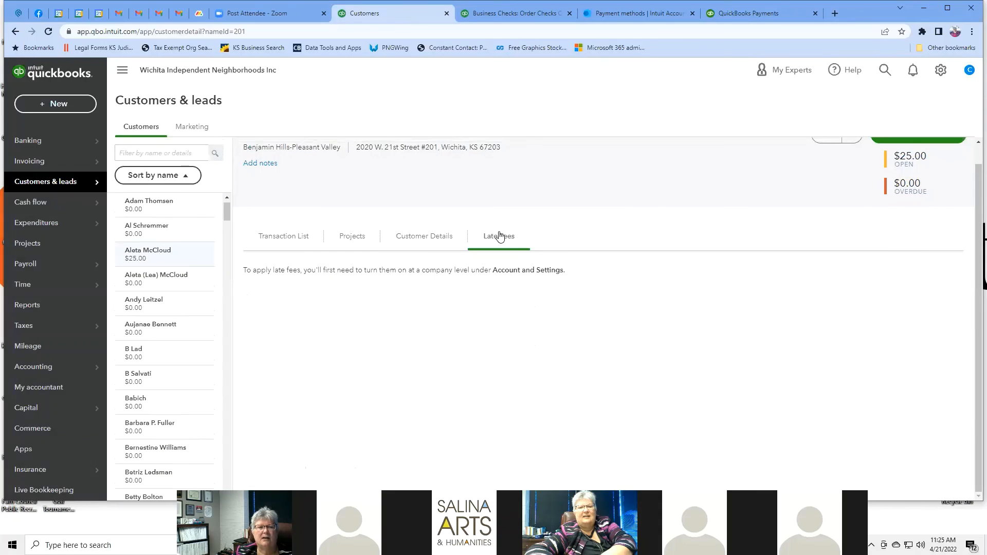
left_click(428, 244)
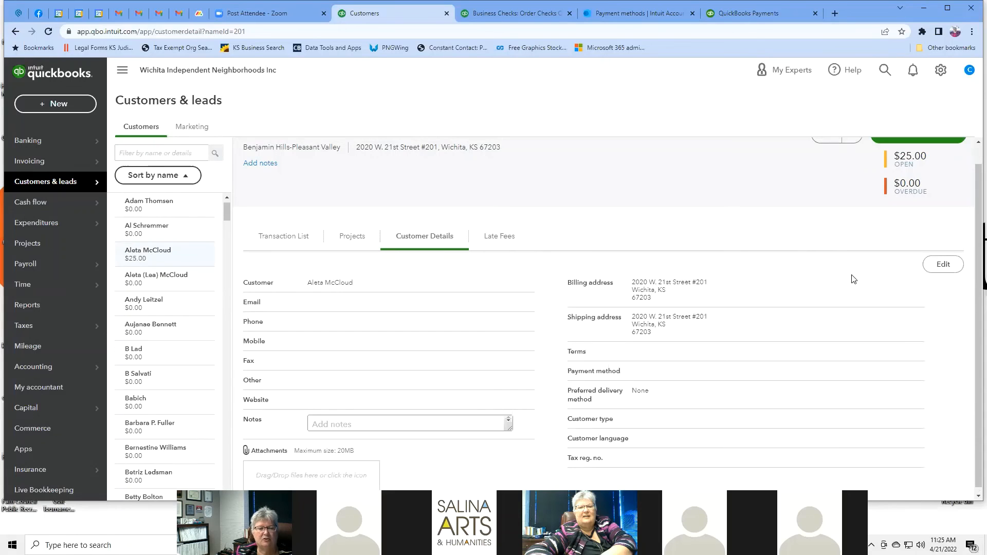
scroll(853, 279, "down", 1)
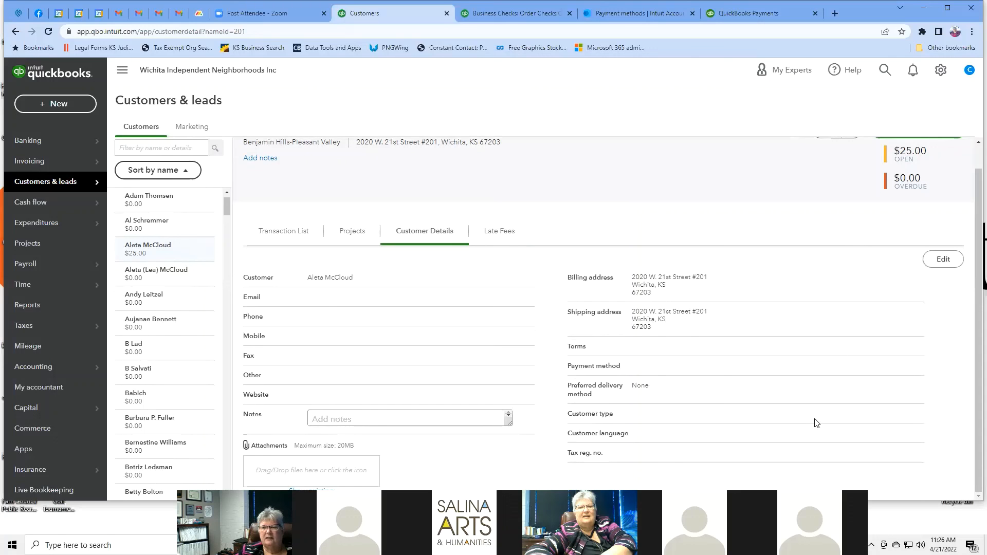
left_click(947, 261)
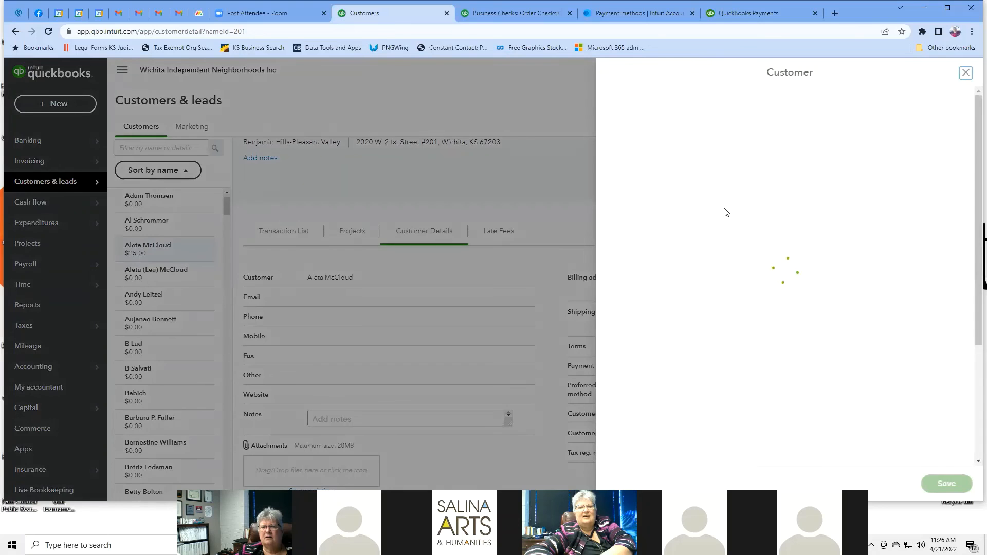
scroll(725, 212, "down", 4)
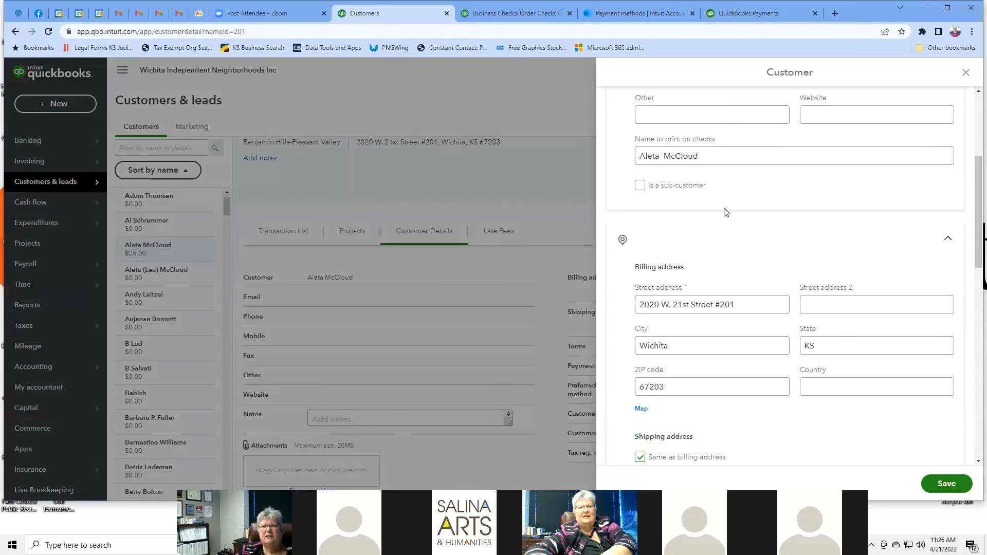
scroll(740, 128, "up", 2)
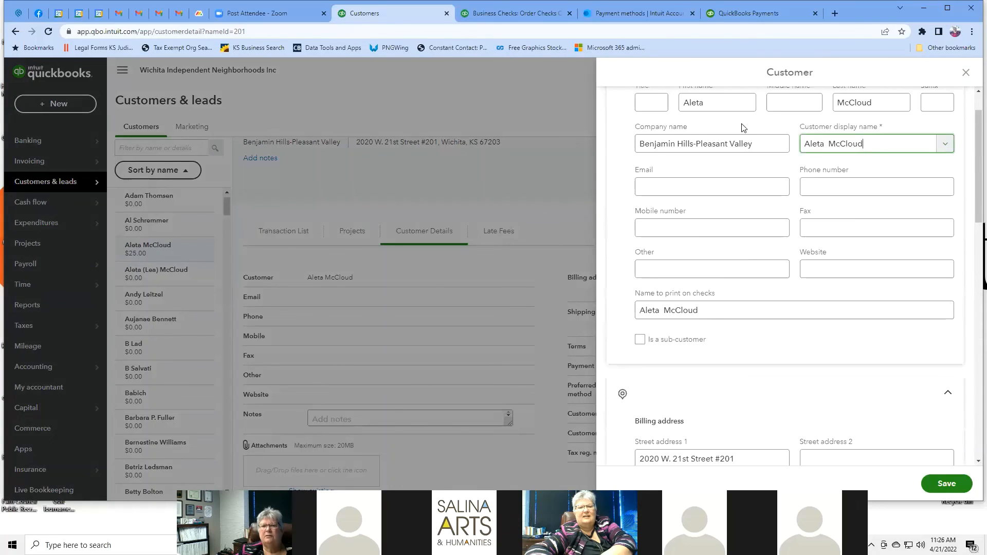
scroll(737, 180, "down", 4)
scroll(738, 186, "down", 4)
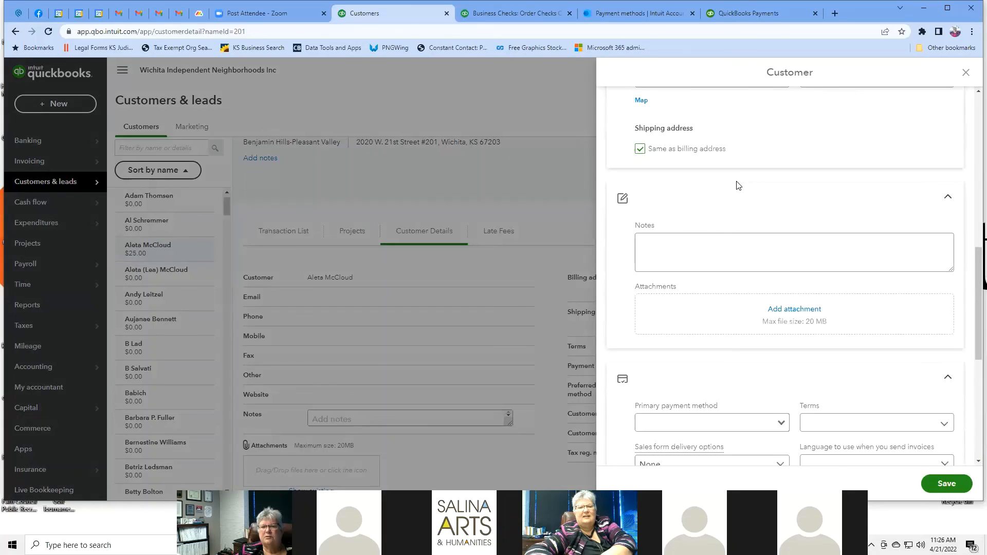
scroll(738, 186, "down", 3)
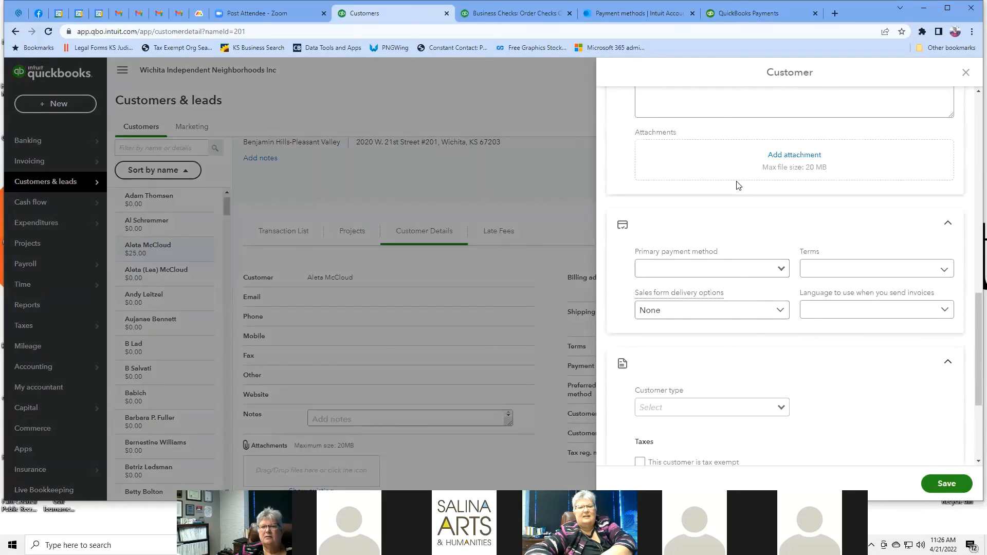
scroll(737, 186, "down", 1)
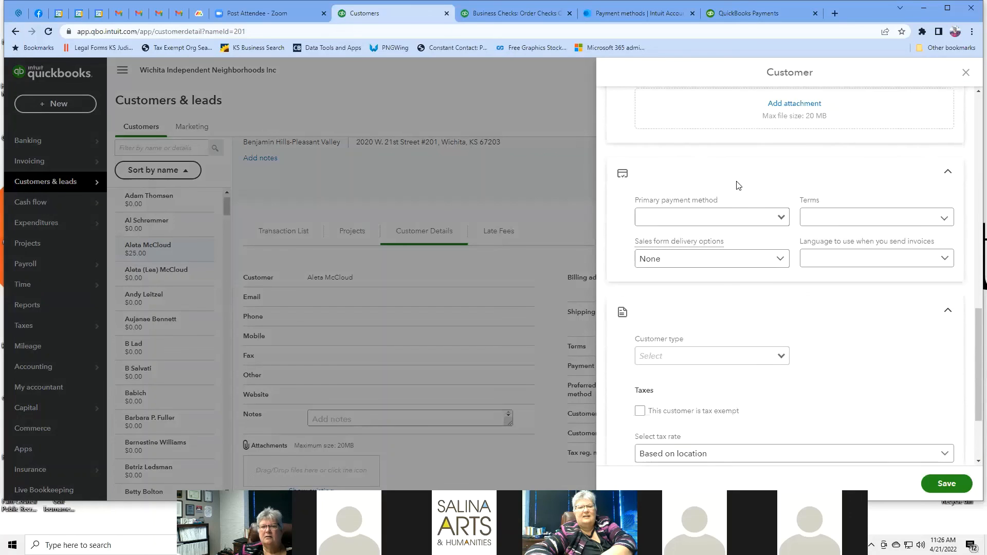
left_click(782, 221)
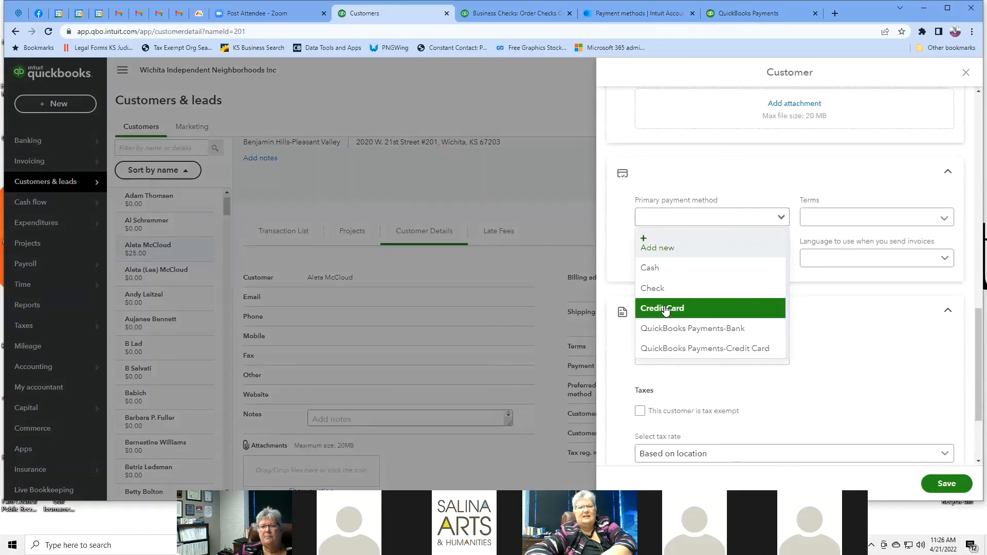
left_click(742, 315)
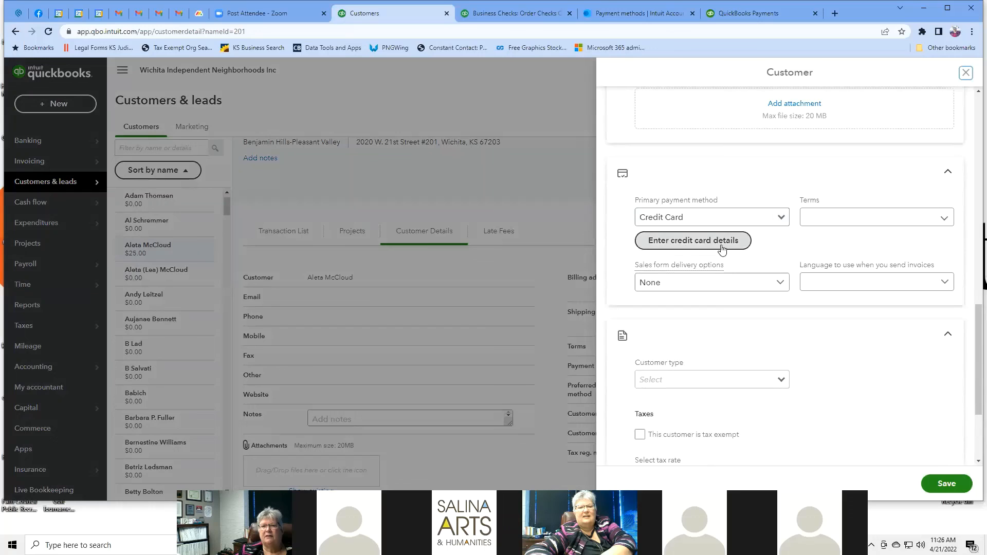
left_click(716, 246)
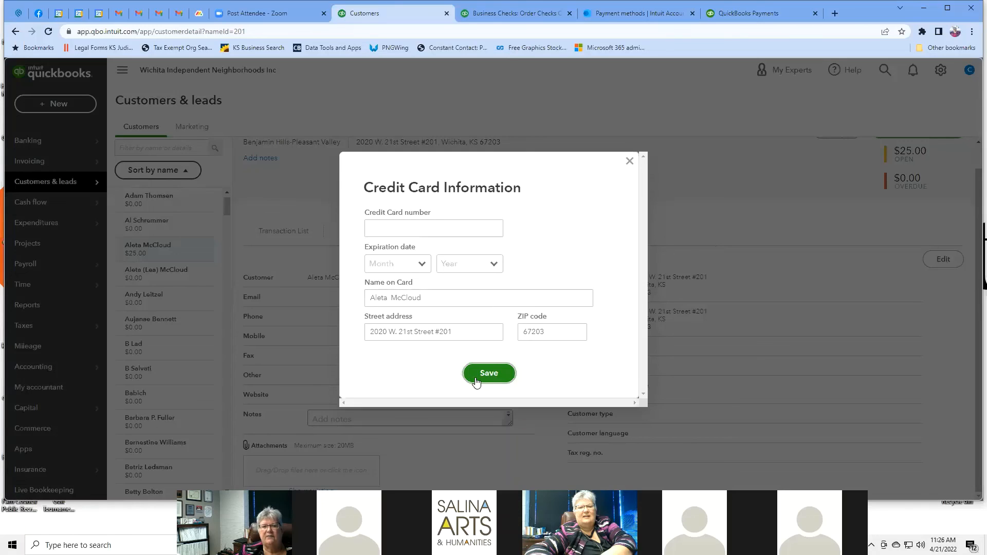
left_click(630, 165)
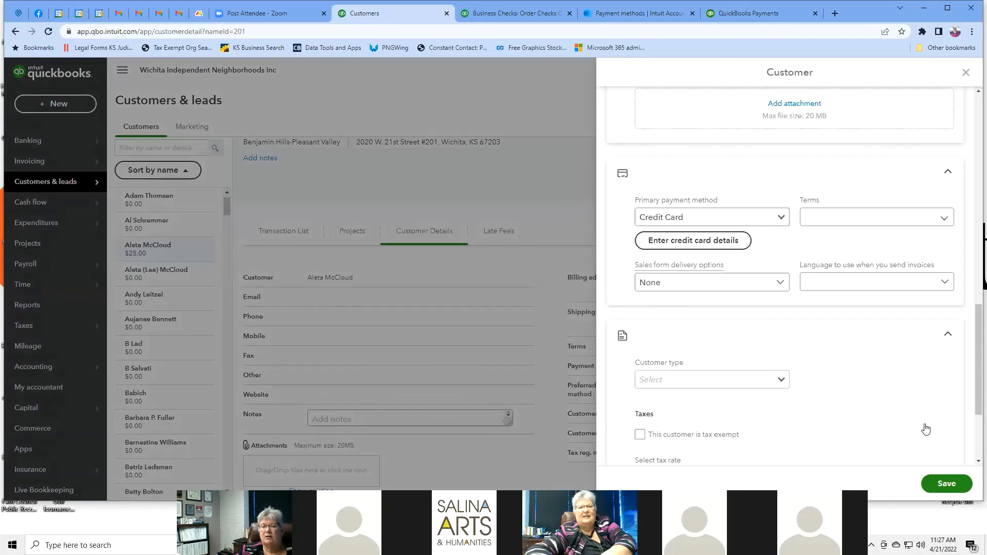
scroll(845, 327, "down", 2)
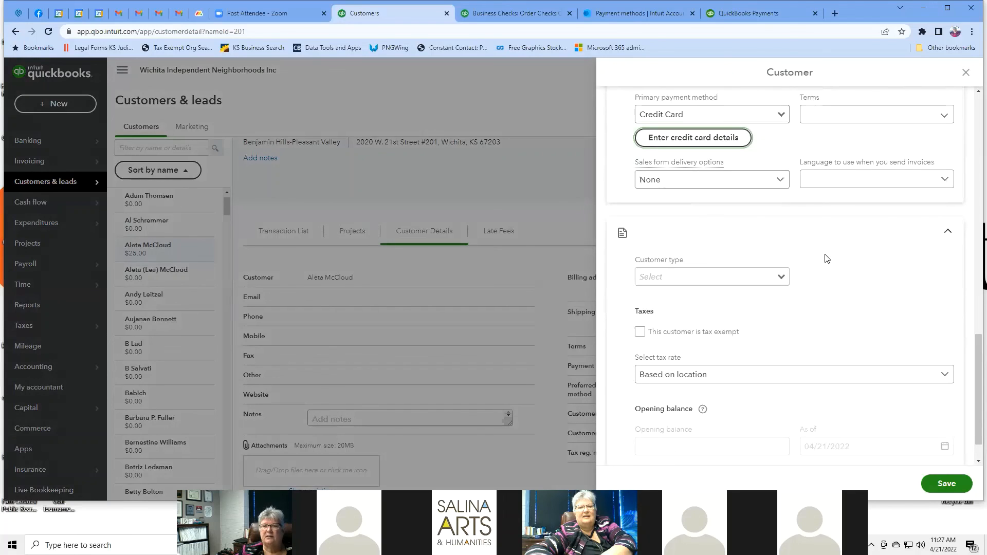
left_click(781, 279)
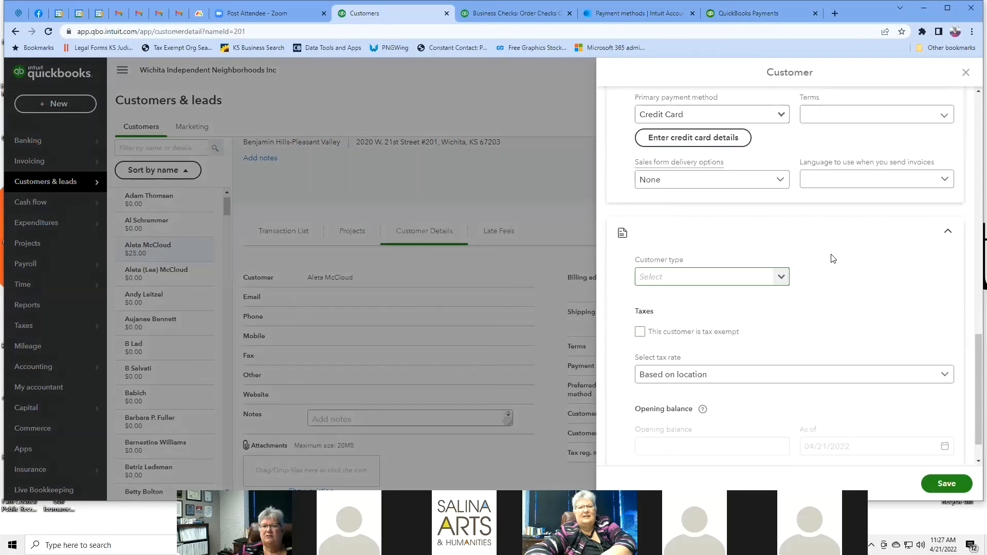
scroll(833, 258, "down", 1)
scroll(834, 258, "down", 1)
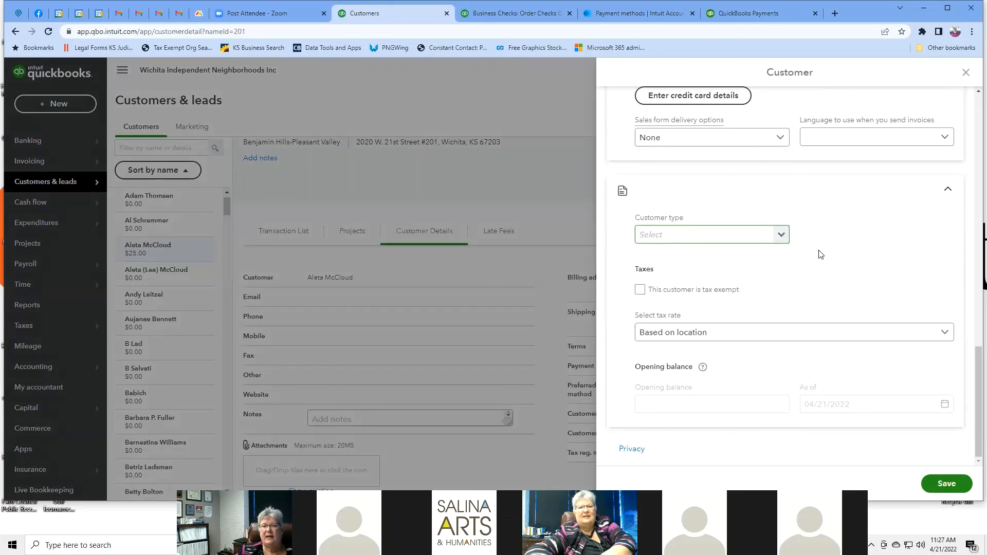
left_click(949, 336)
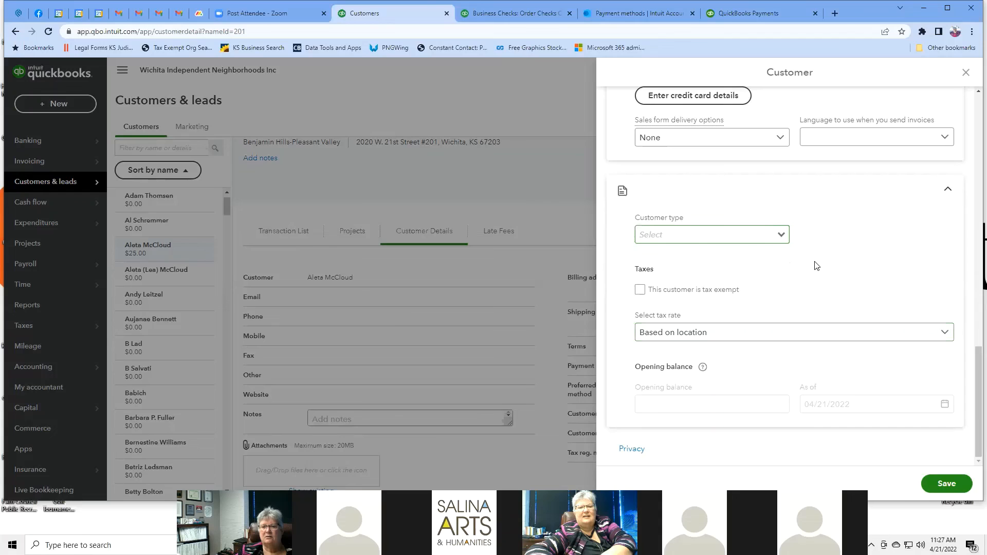
scroll(817, 265, "up", 20)
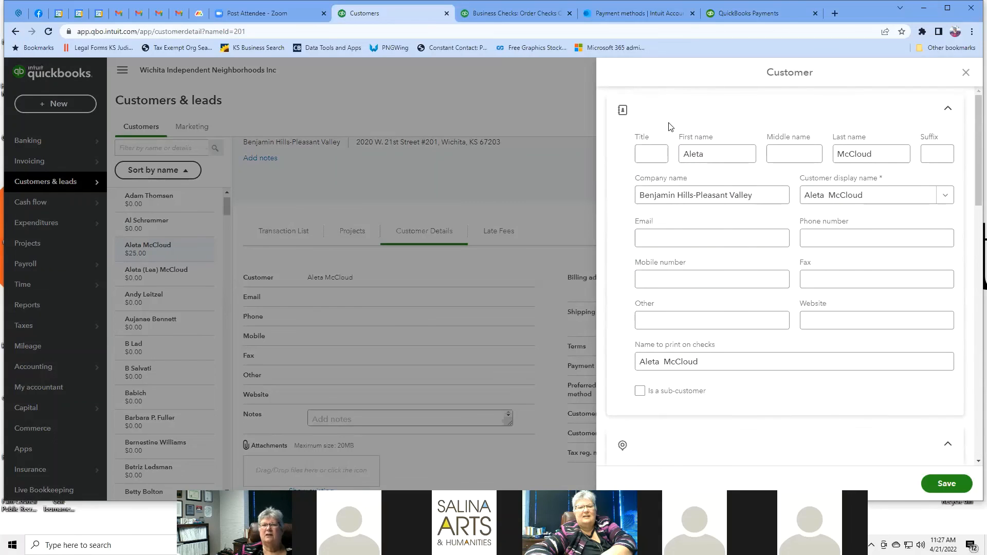
left_click(623, 111)
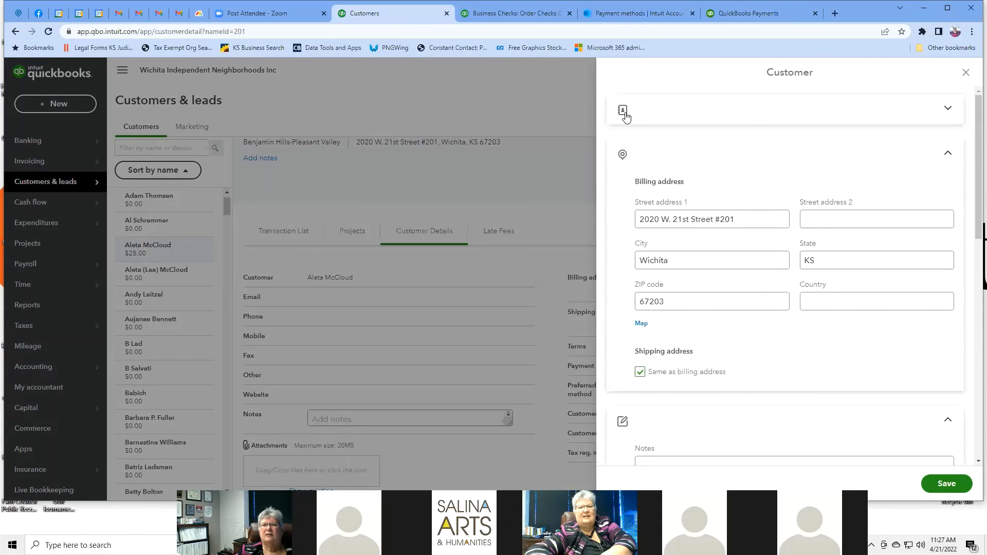
left_click(623, 111)
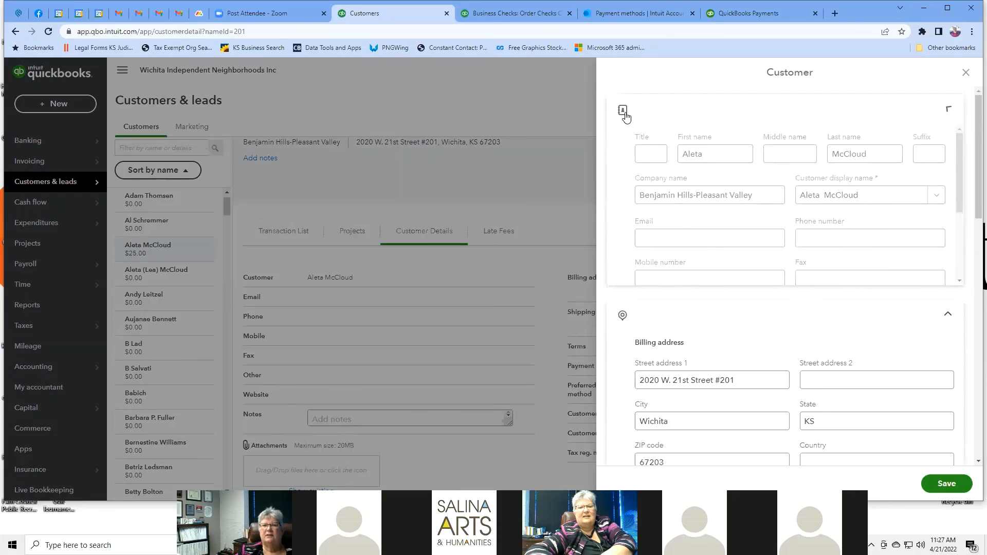
left_click(966, 73)
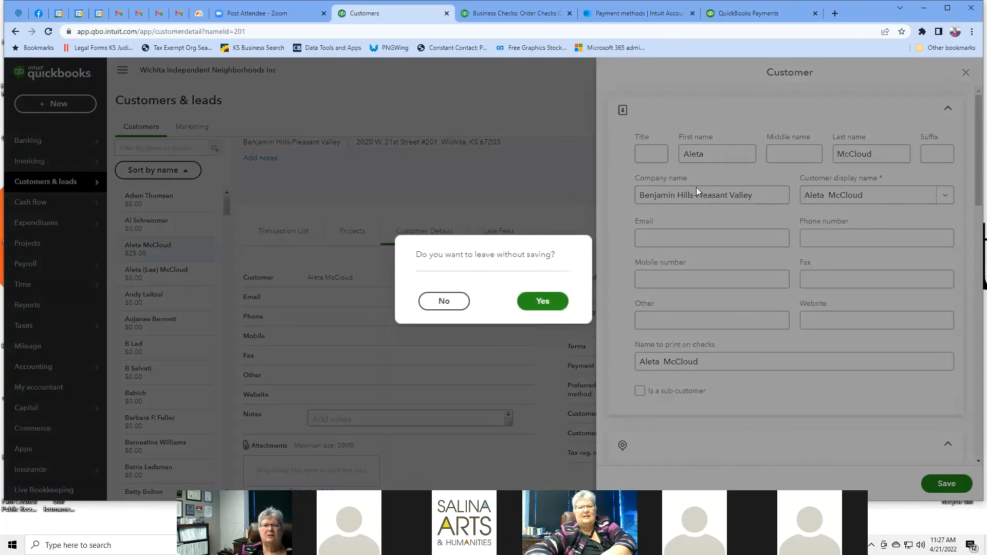
left_click(541, 302)
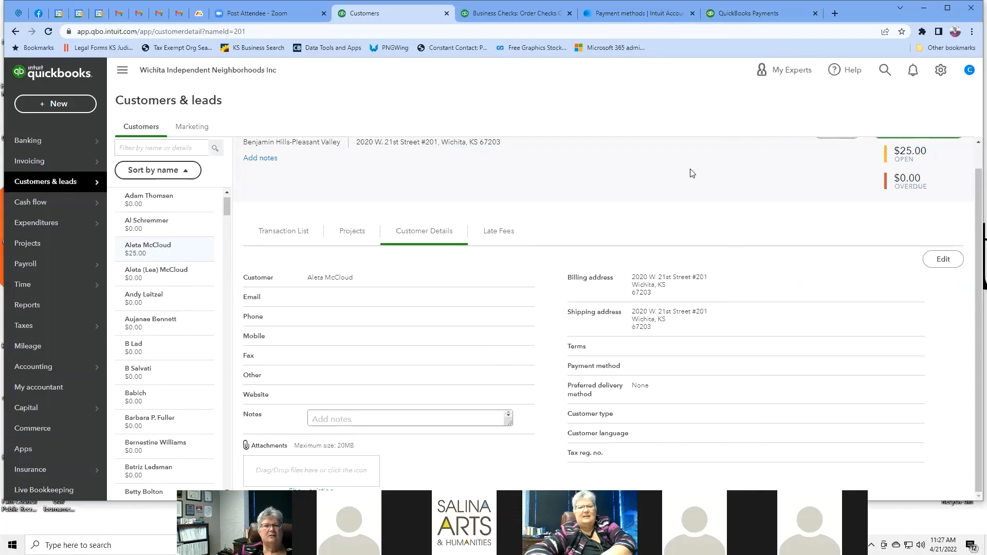
Step: Preview the customer's Edit and New transaction menus without choosing anything, then open Marketing showing Mailchimp
scroll(810, 150, "up", 1)
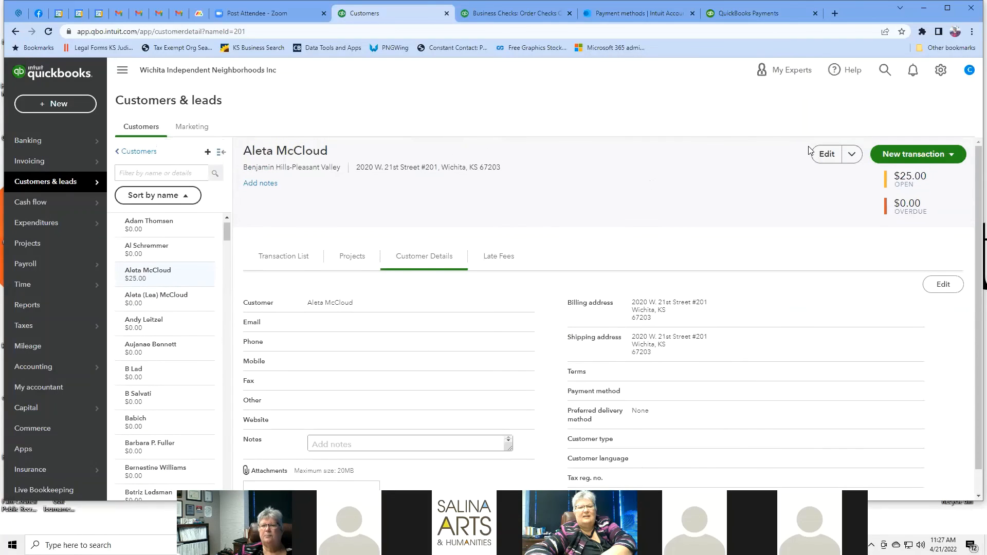
left_click(850, 154)
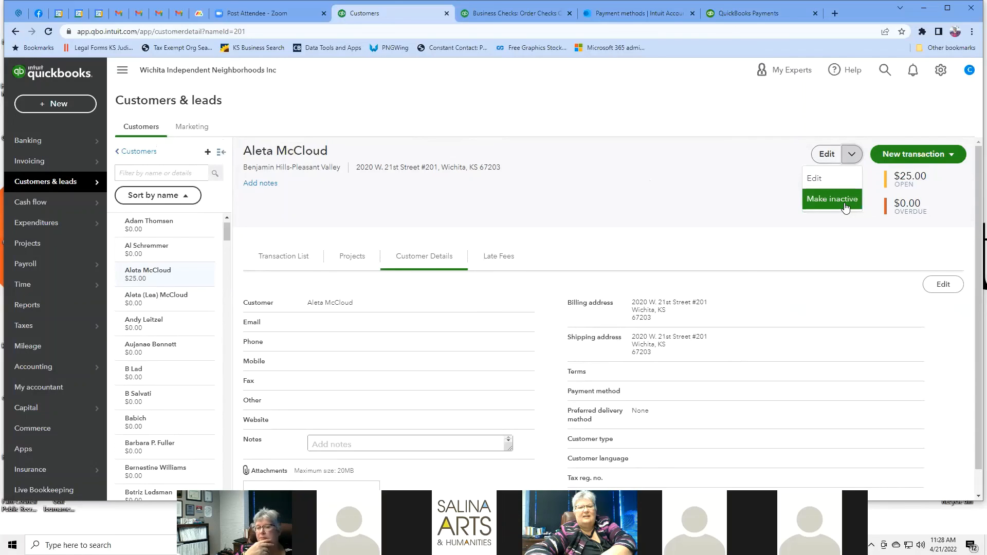
left_click(646, 173)
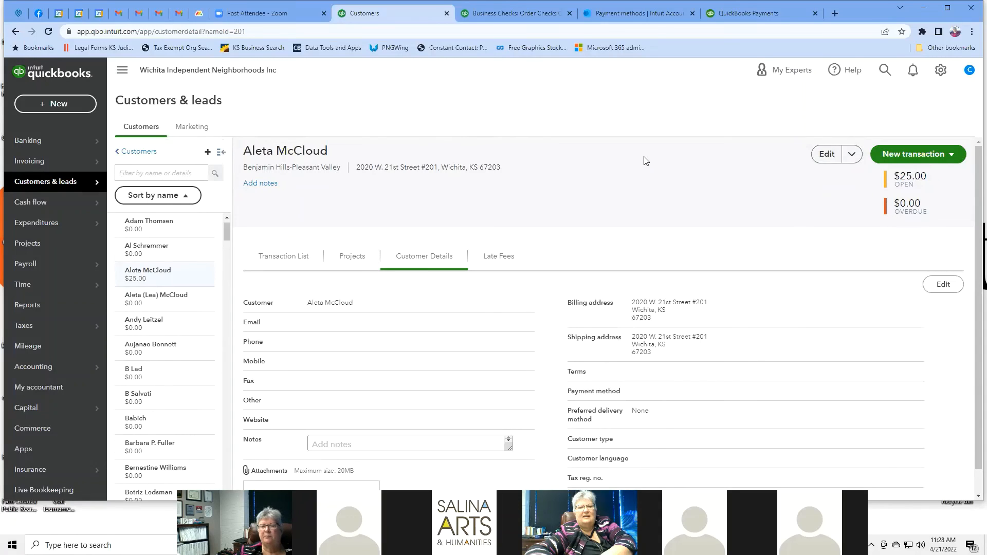
left_click(952, 155)
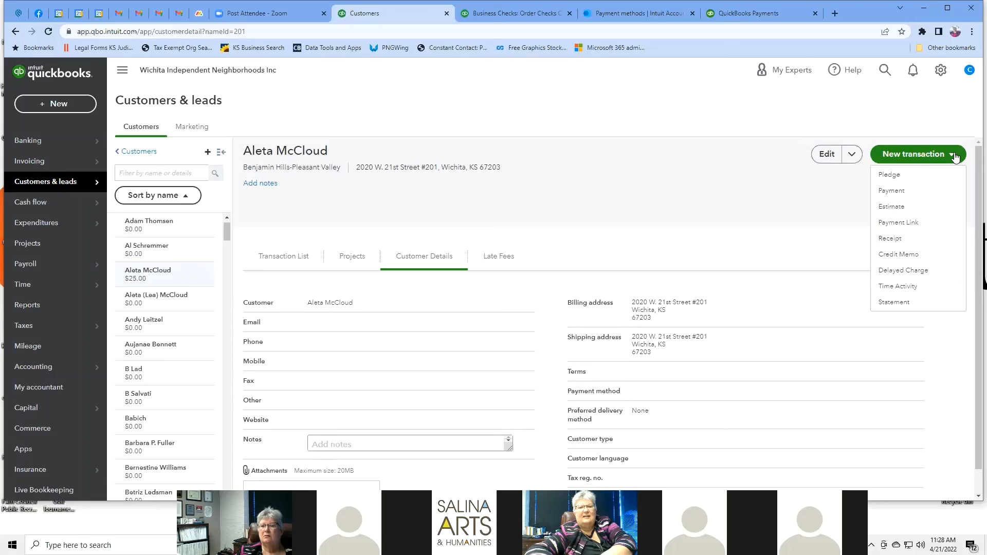
left_click(697, 215)
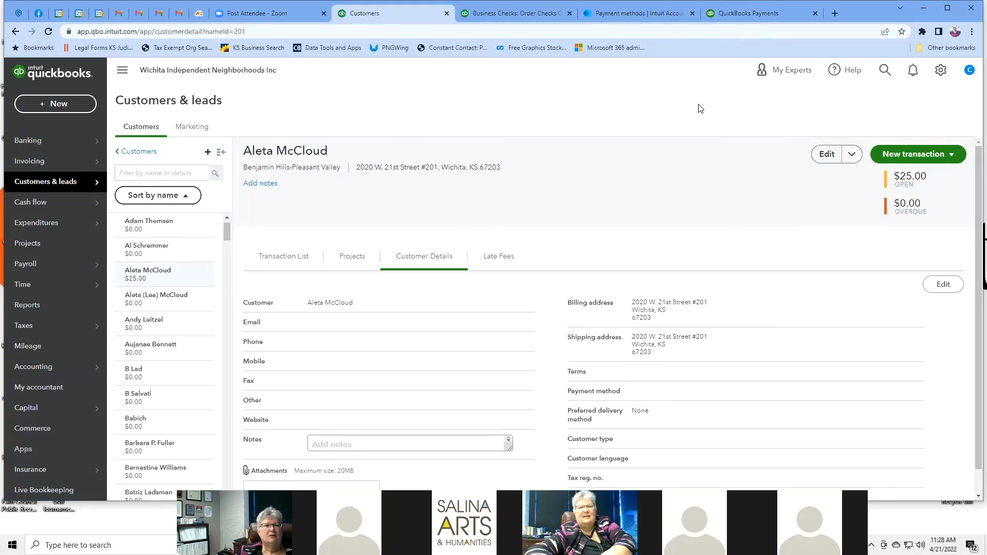
left_click(186, 130)
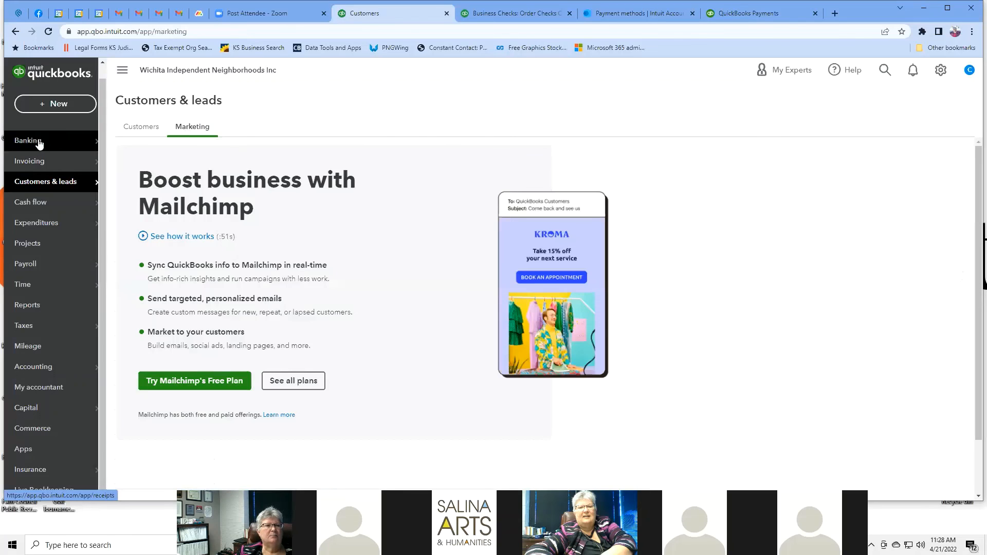
mouse_move(31, 147)
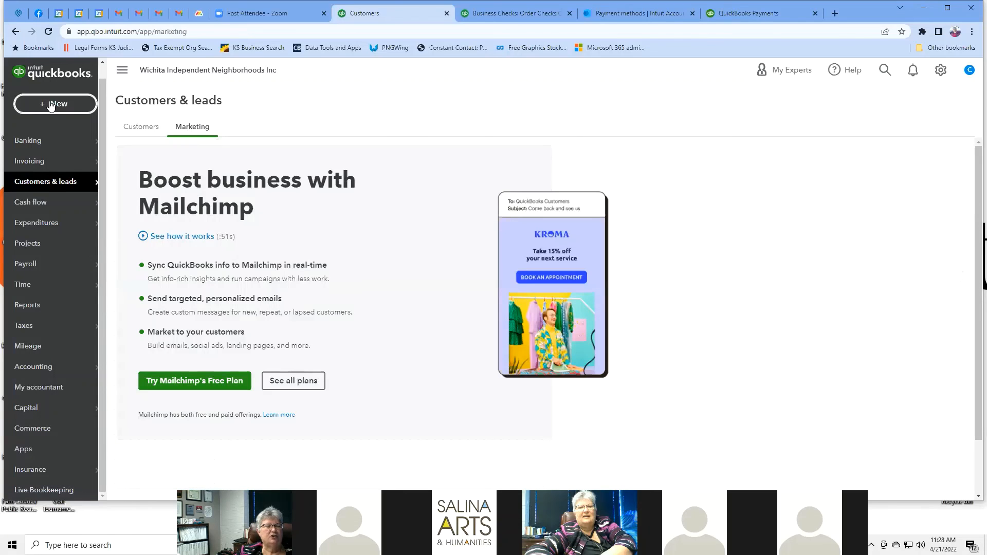